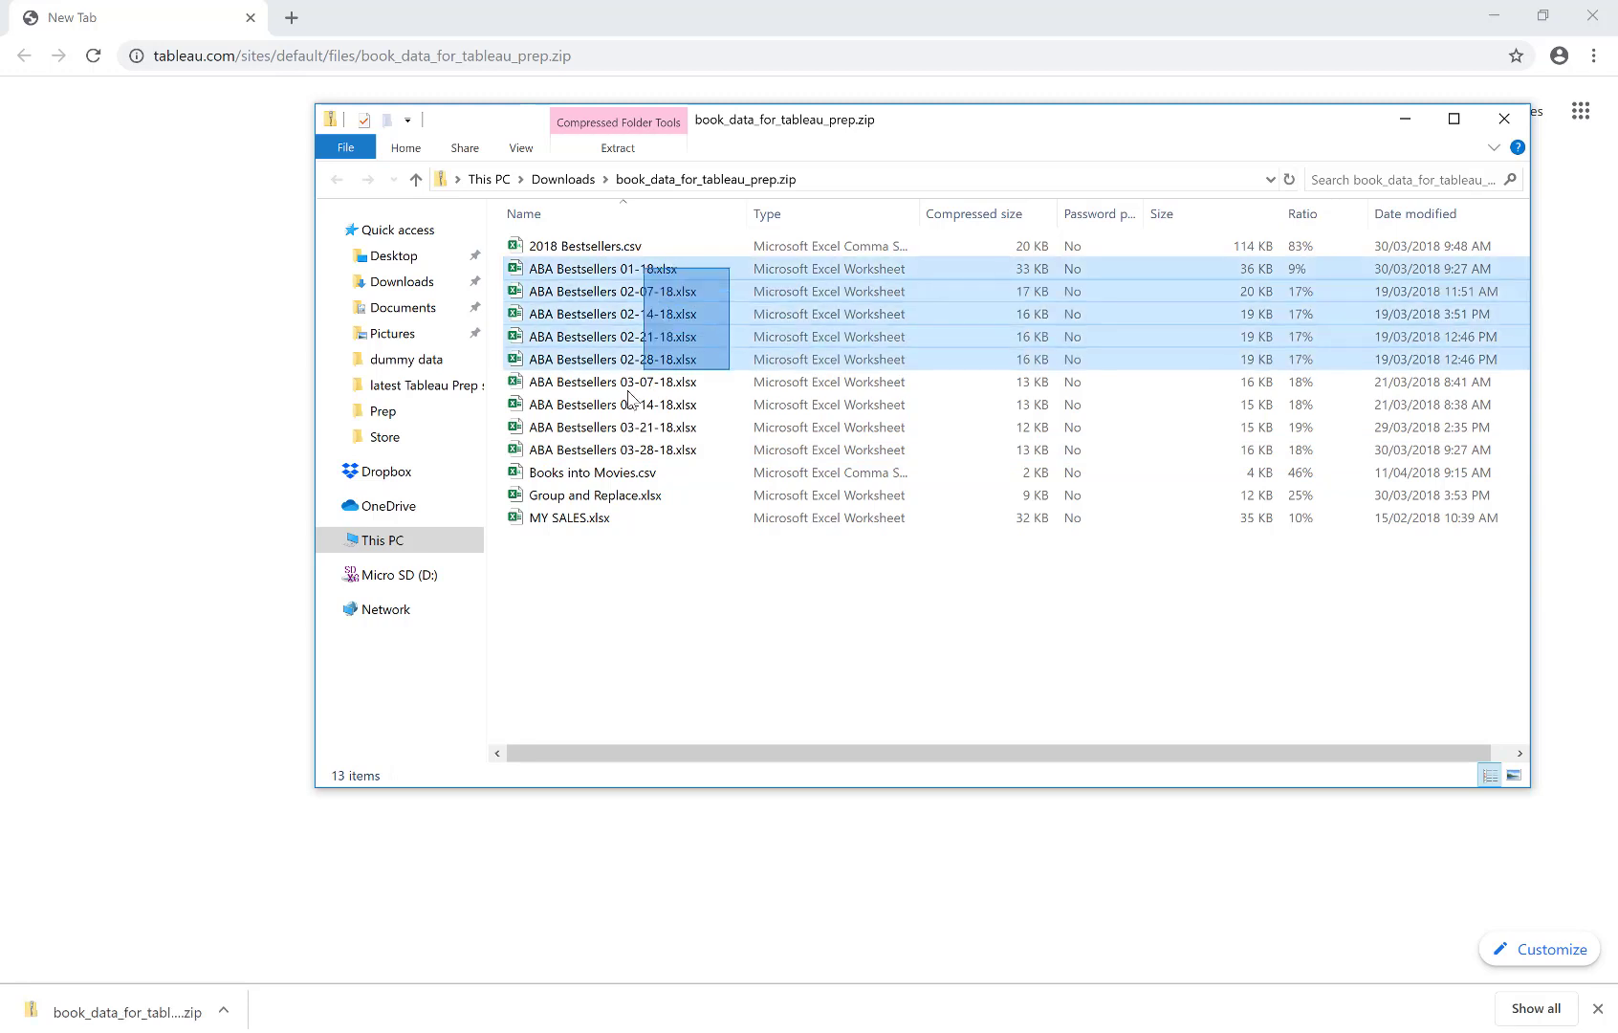
- Copy the nine ABA Bestsellers workbooks from the zip into Downloads, delete book_data_for_tableau_prep.zip and close the browser
{"action": "left_click_drag", "start_coordinate": [572, 277], "coordinate": [575, 186]}
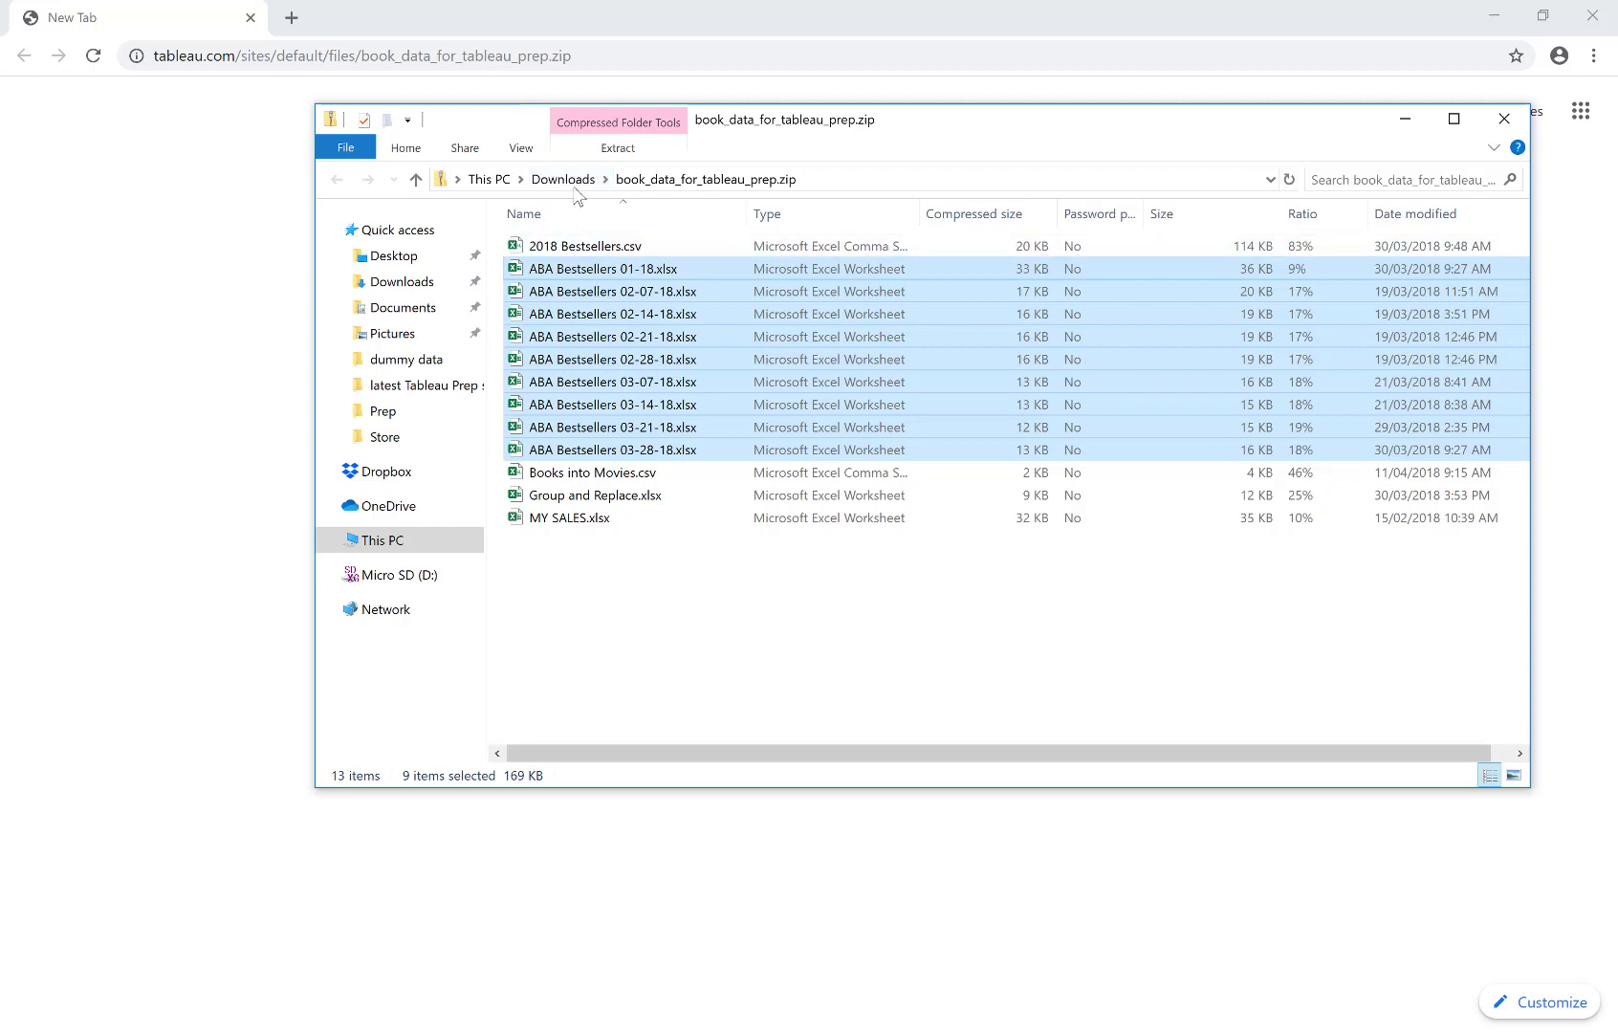
{"action": "left_click", "coordinate": [572, 181]}
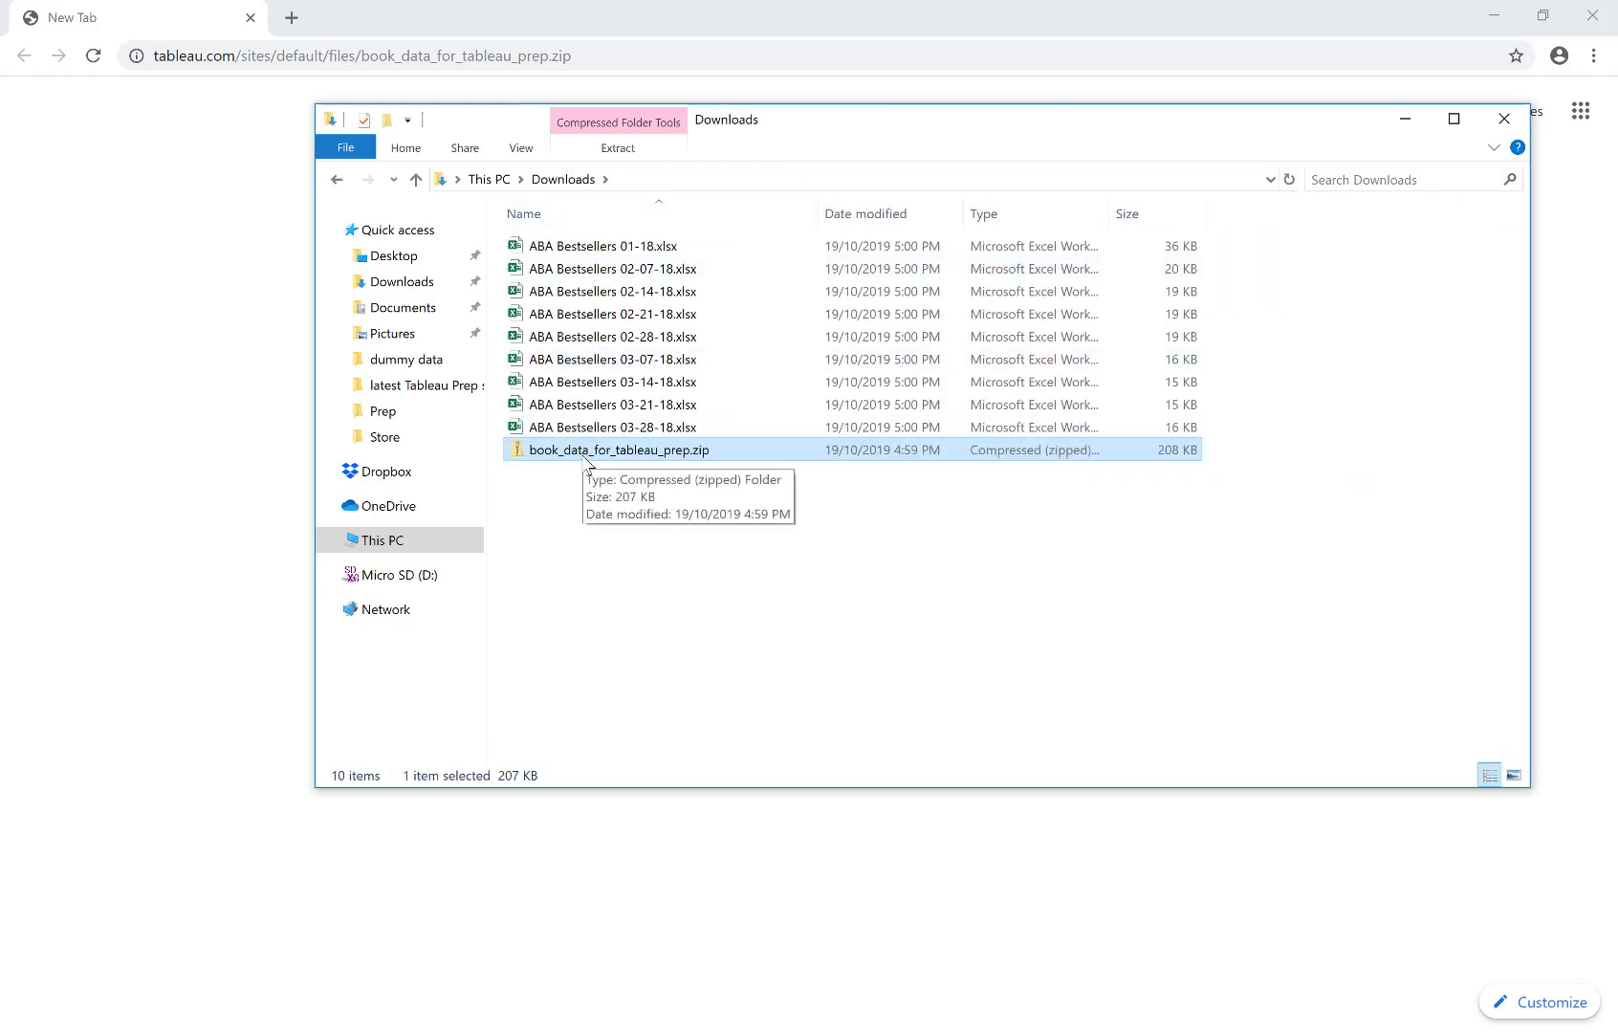
{"action": "key", "text": "Delete"}
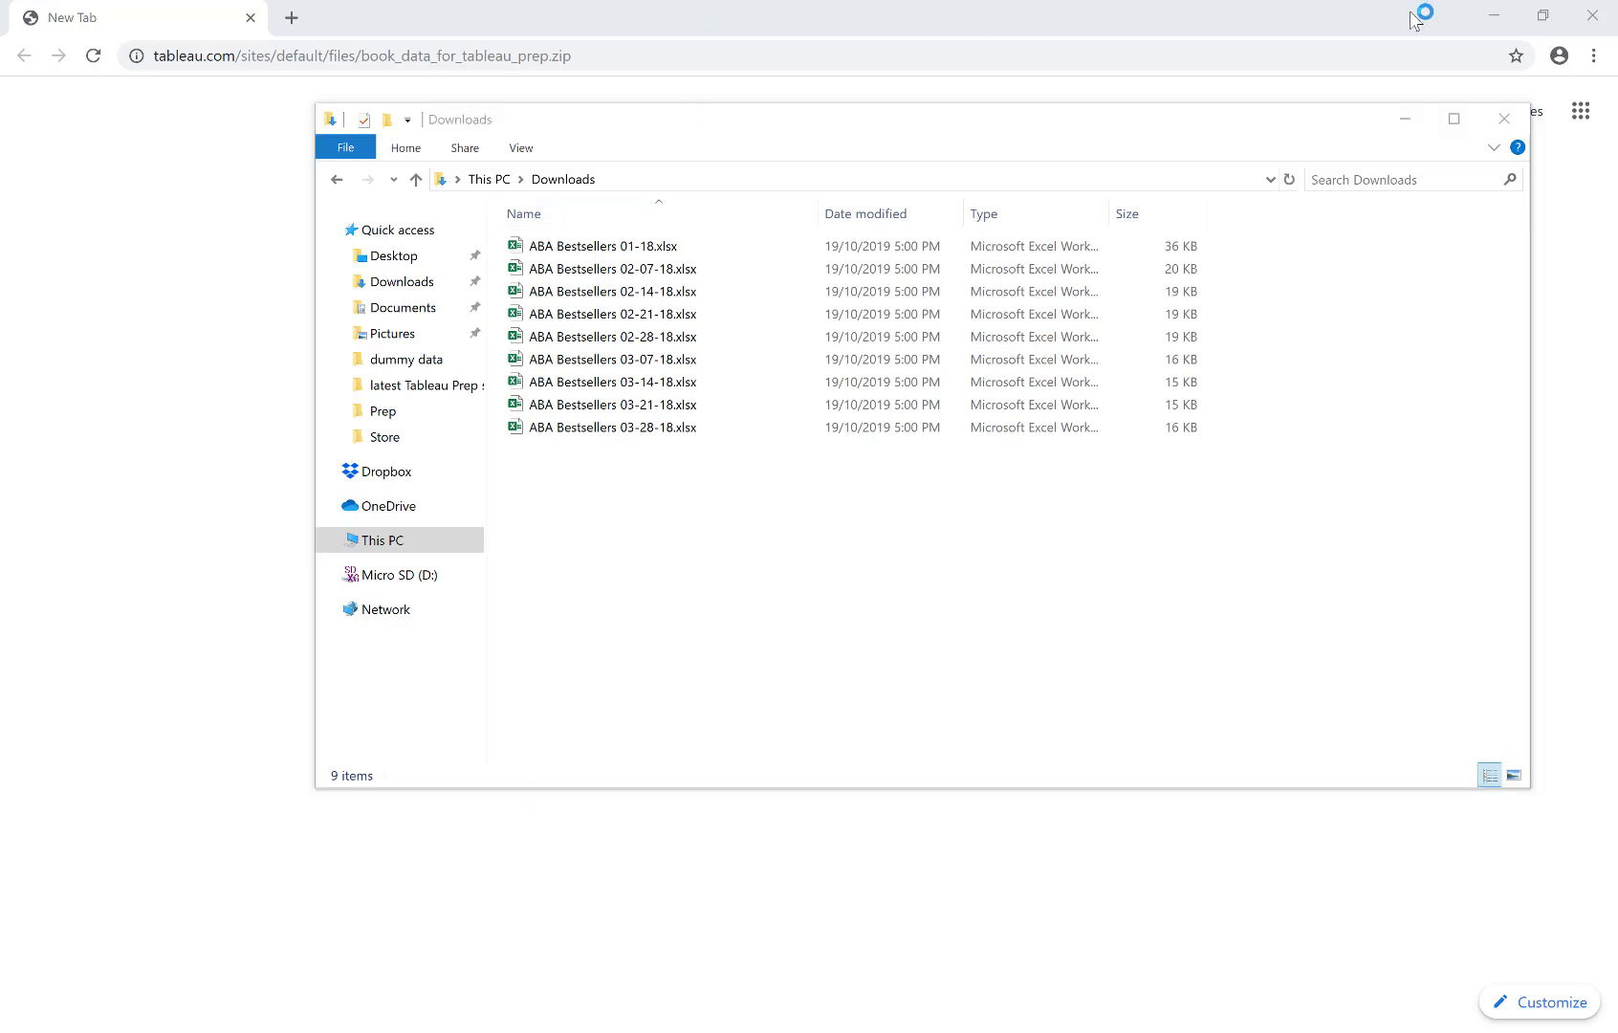
{"action": "left_click", "coordinate": [1592, 16]}
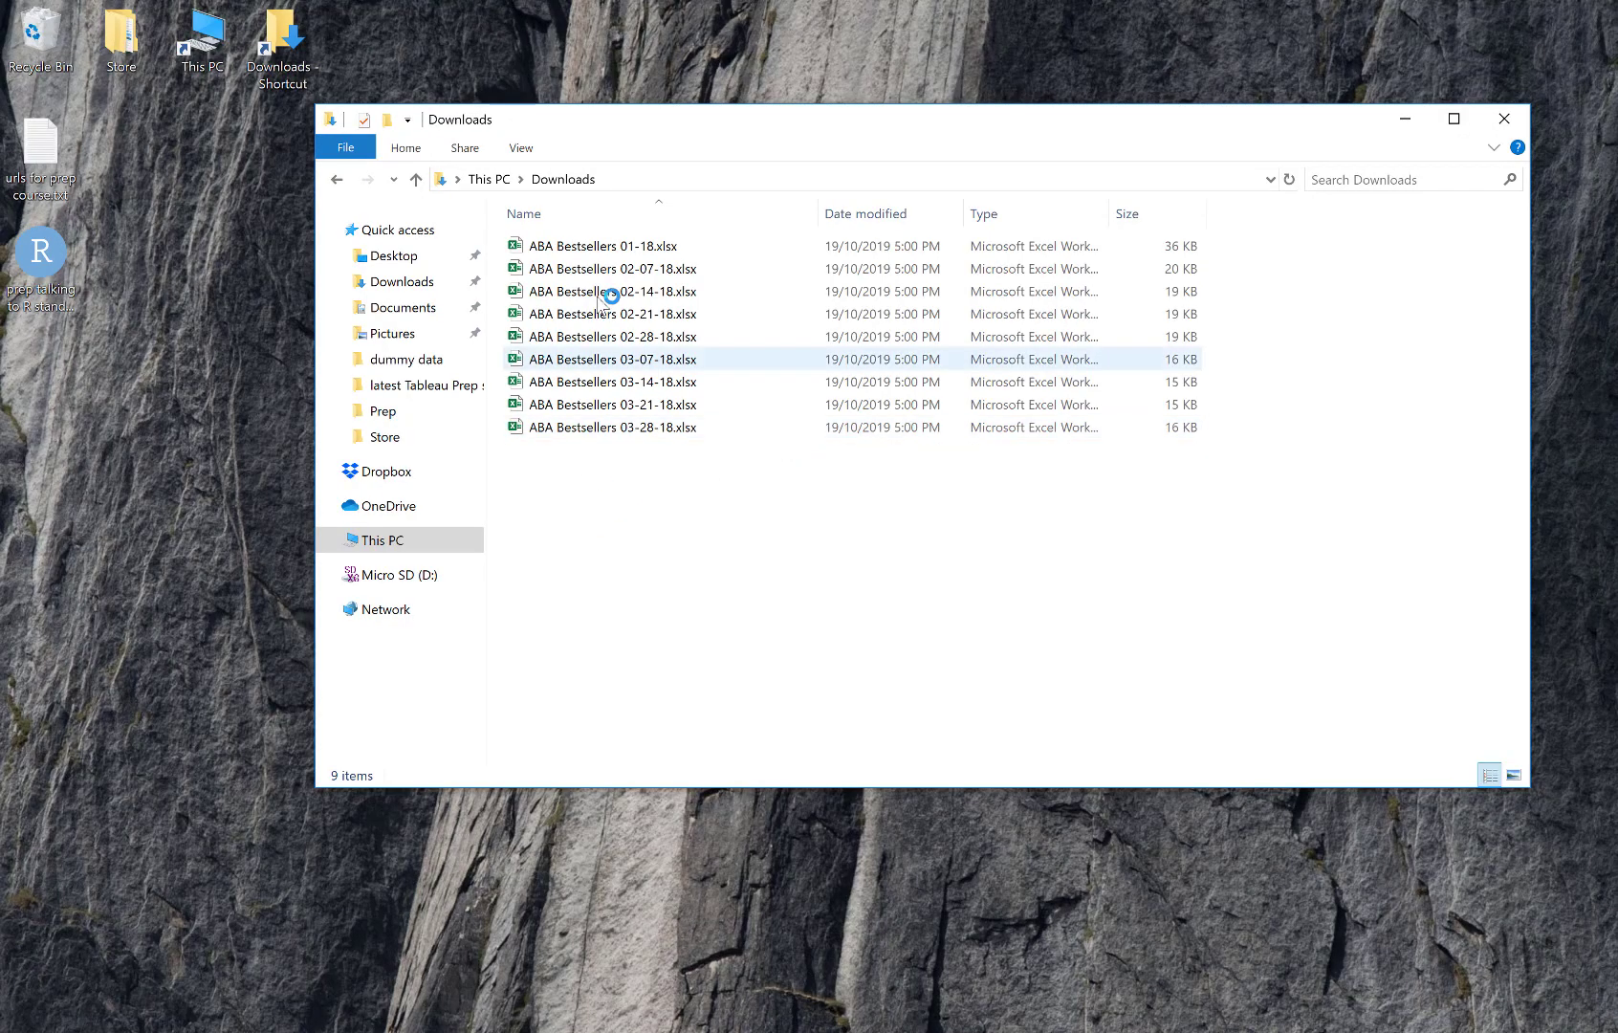
- Open ABA Bestsellers 01-18.xlsx and ABA Bestsellers 02-07-18.xlsx in Excel and compare the layout of their sheets
{"action": "left_click", "coordinate": [593, 250]}
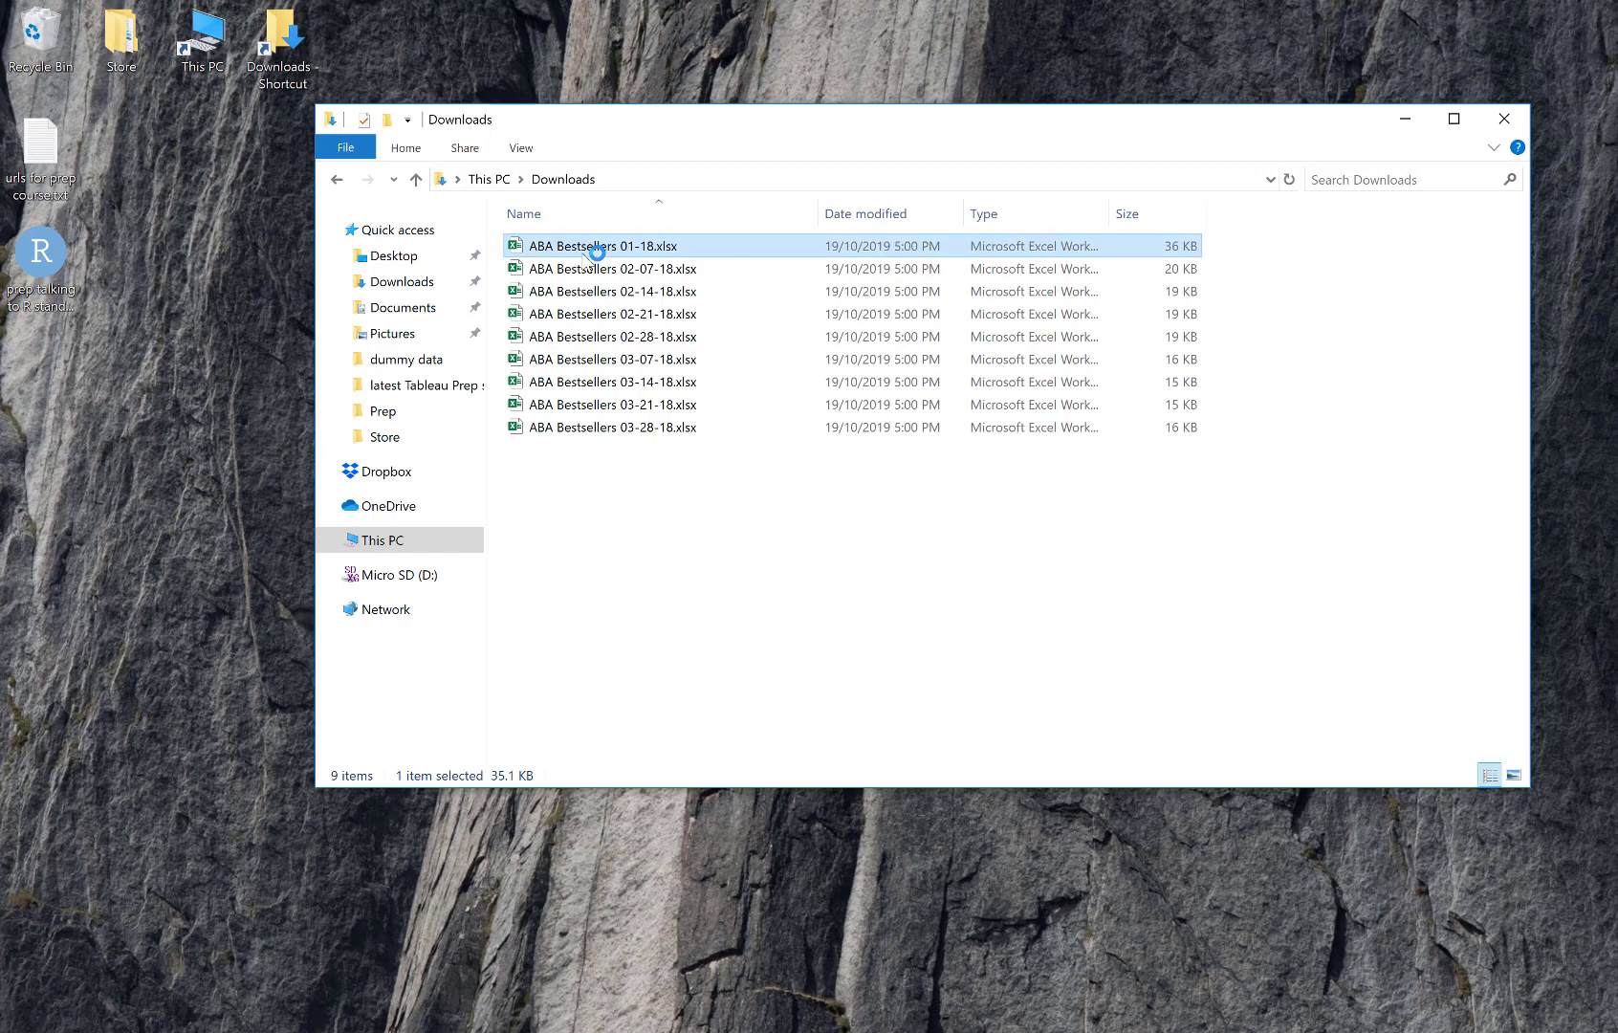
{"action": "left_click", "coordinate": [579, 272]}
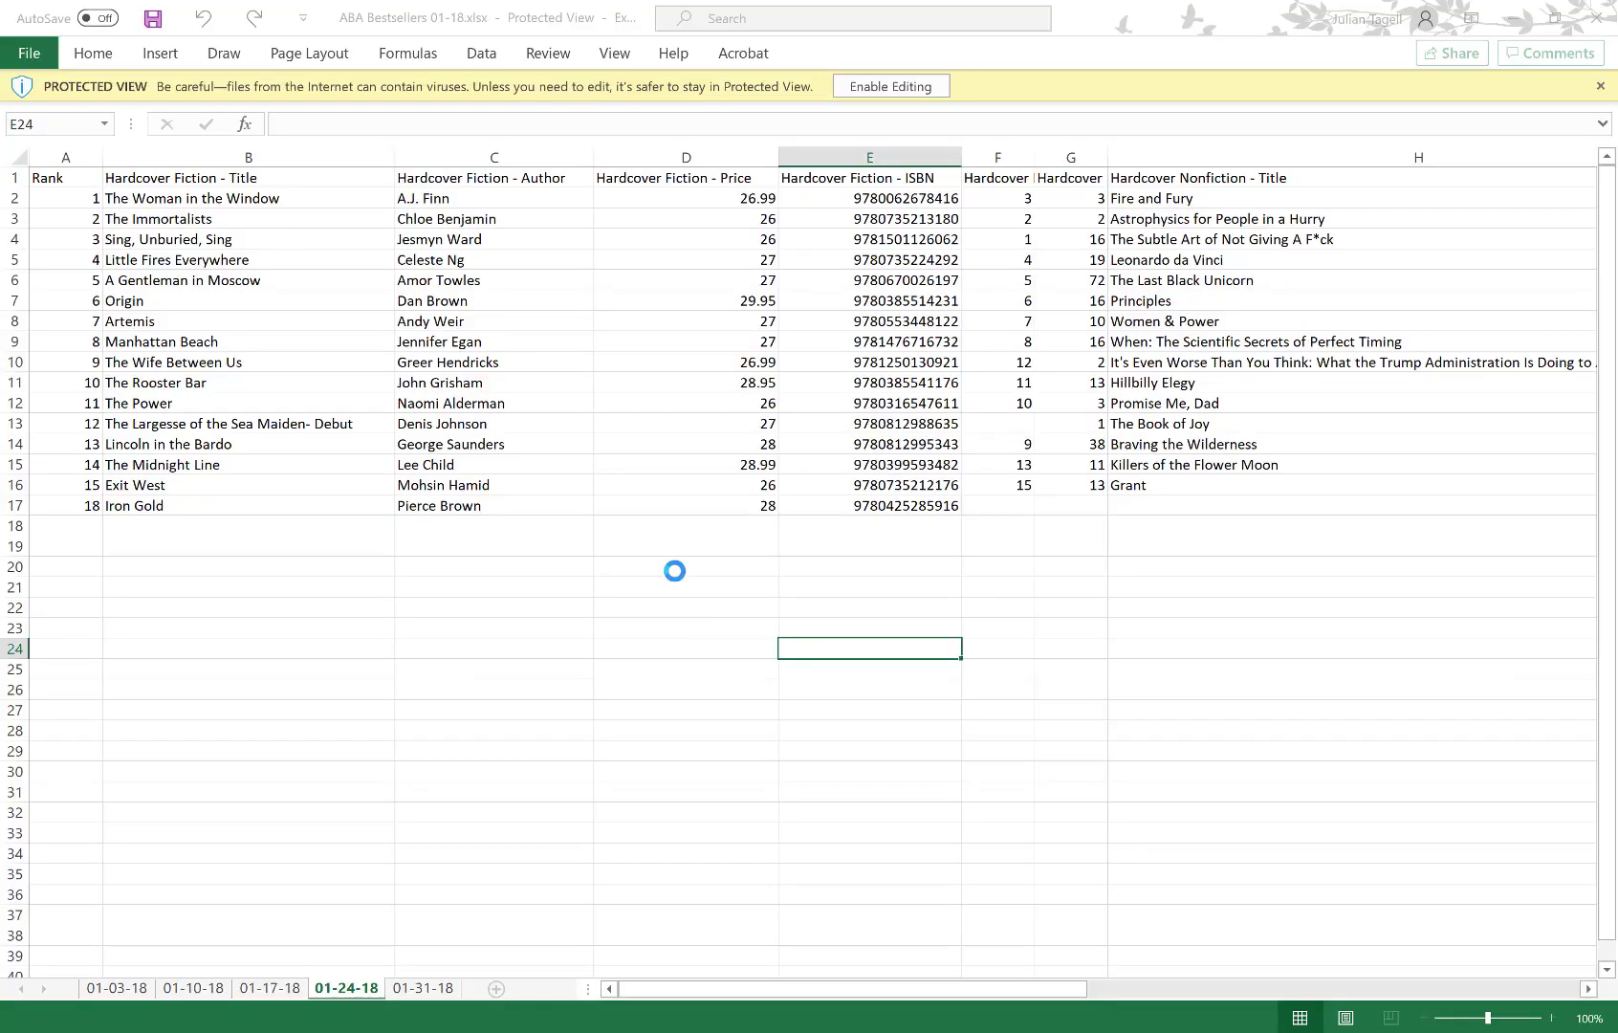
{"action": "left_click", "coordinate": [123, 973]}
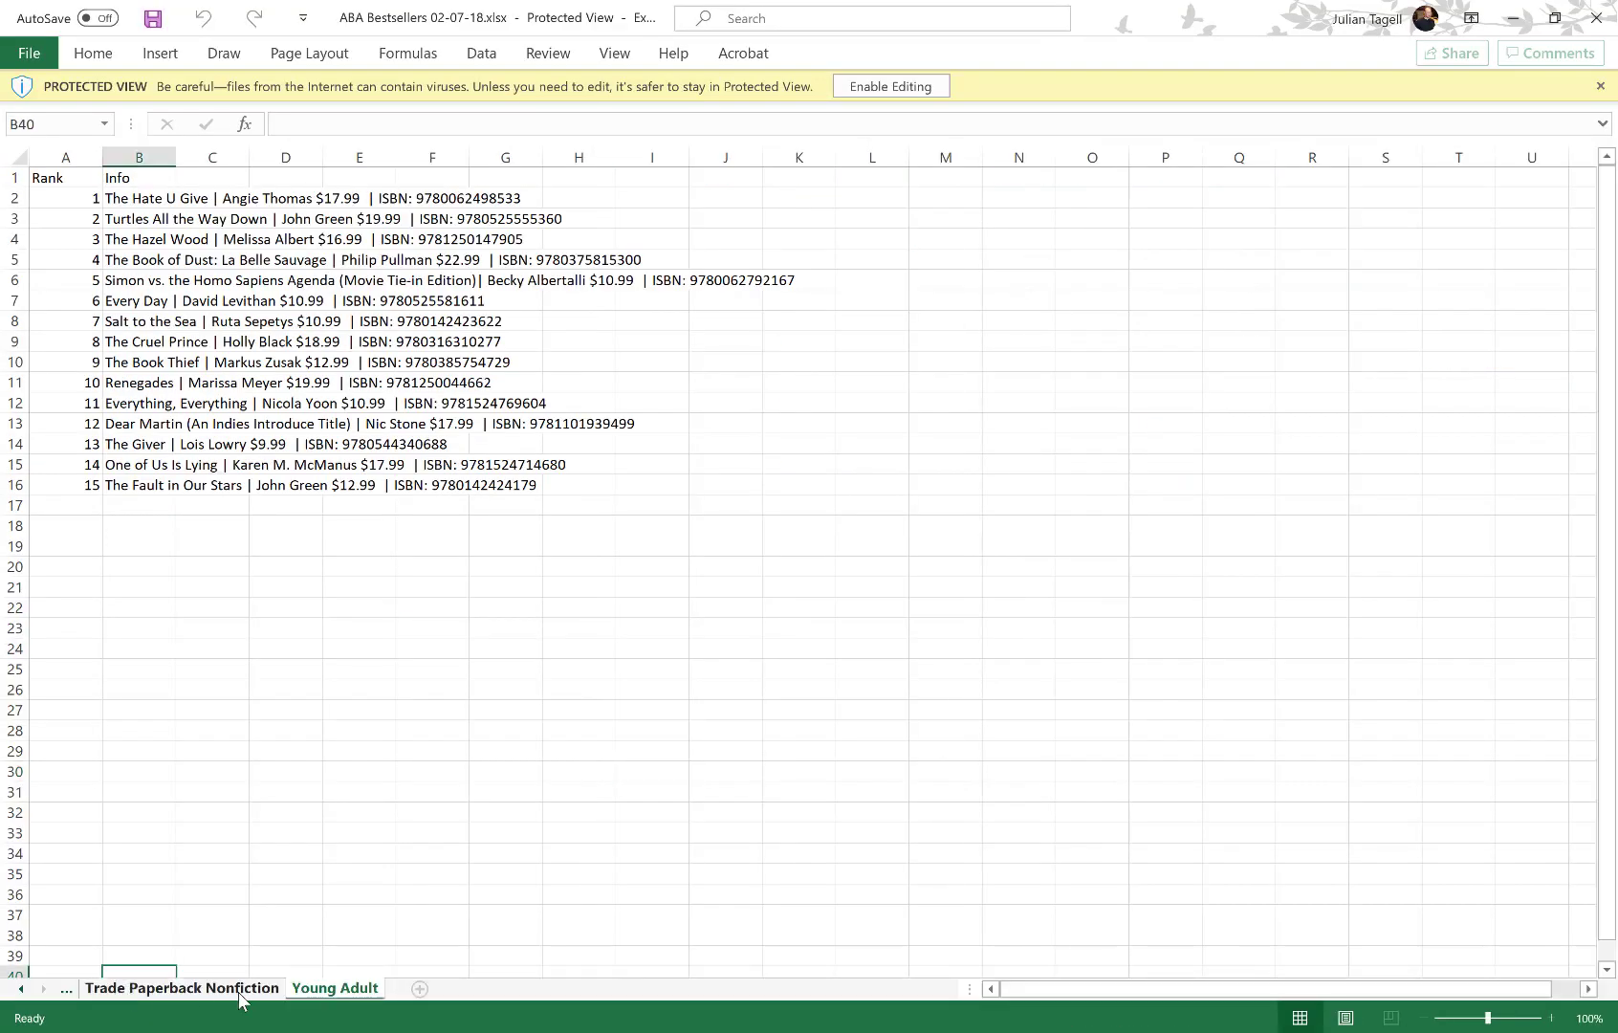
{"action": "left_click", "coordinate": [171, 993]}
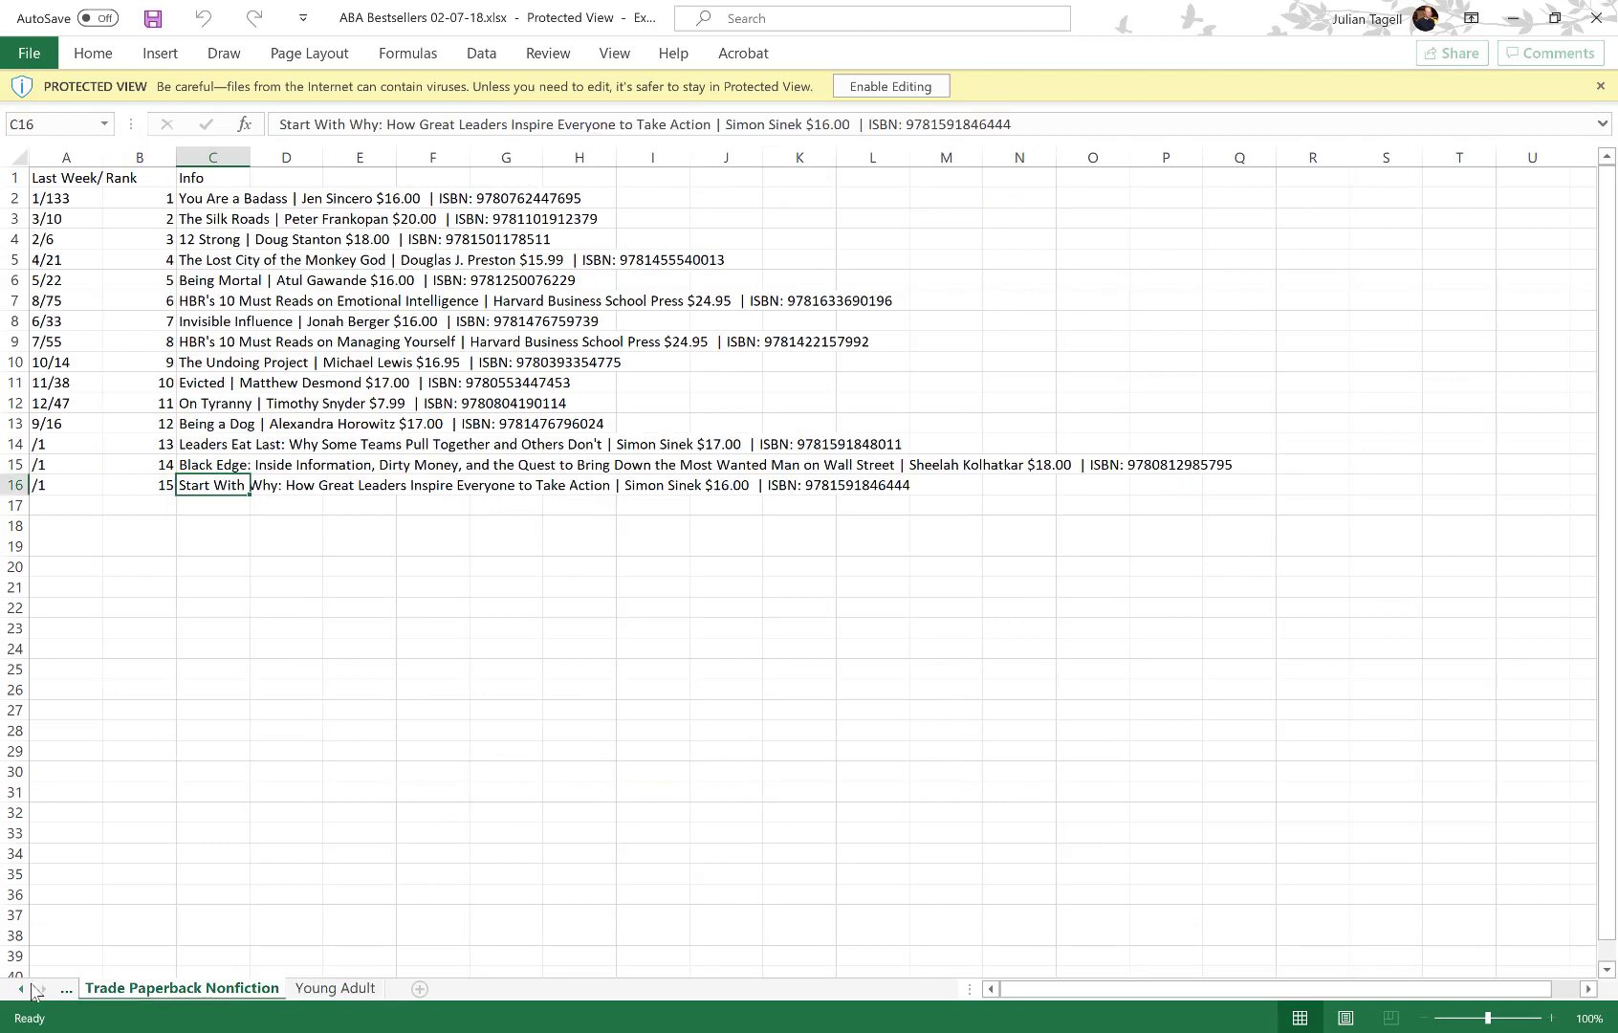
{"action": "left_click", "coordinate": [33, 992]}
{"action": "left_click", "coordinate": [153, 988]}
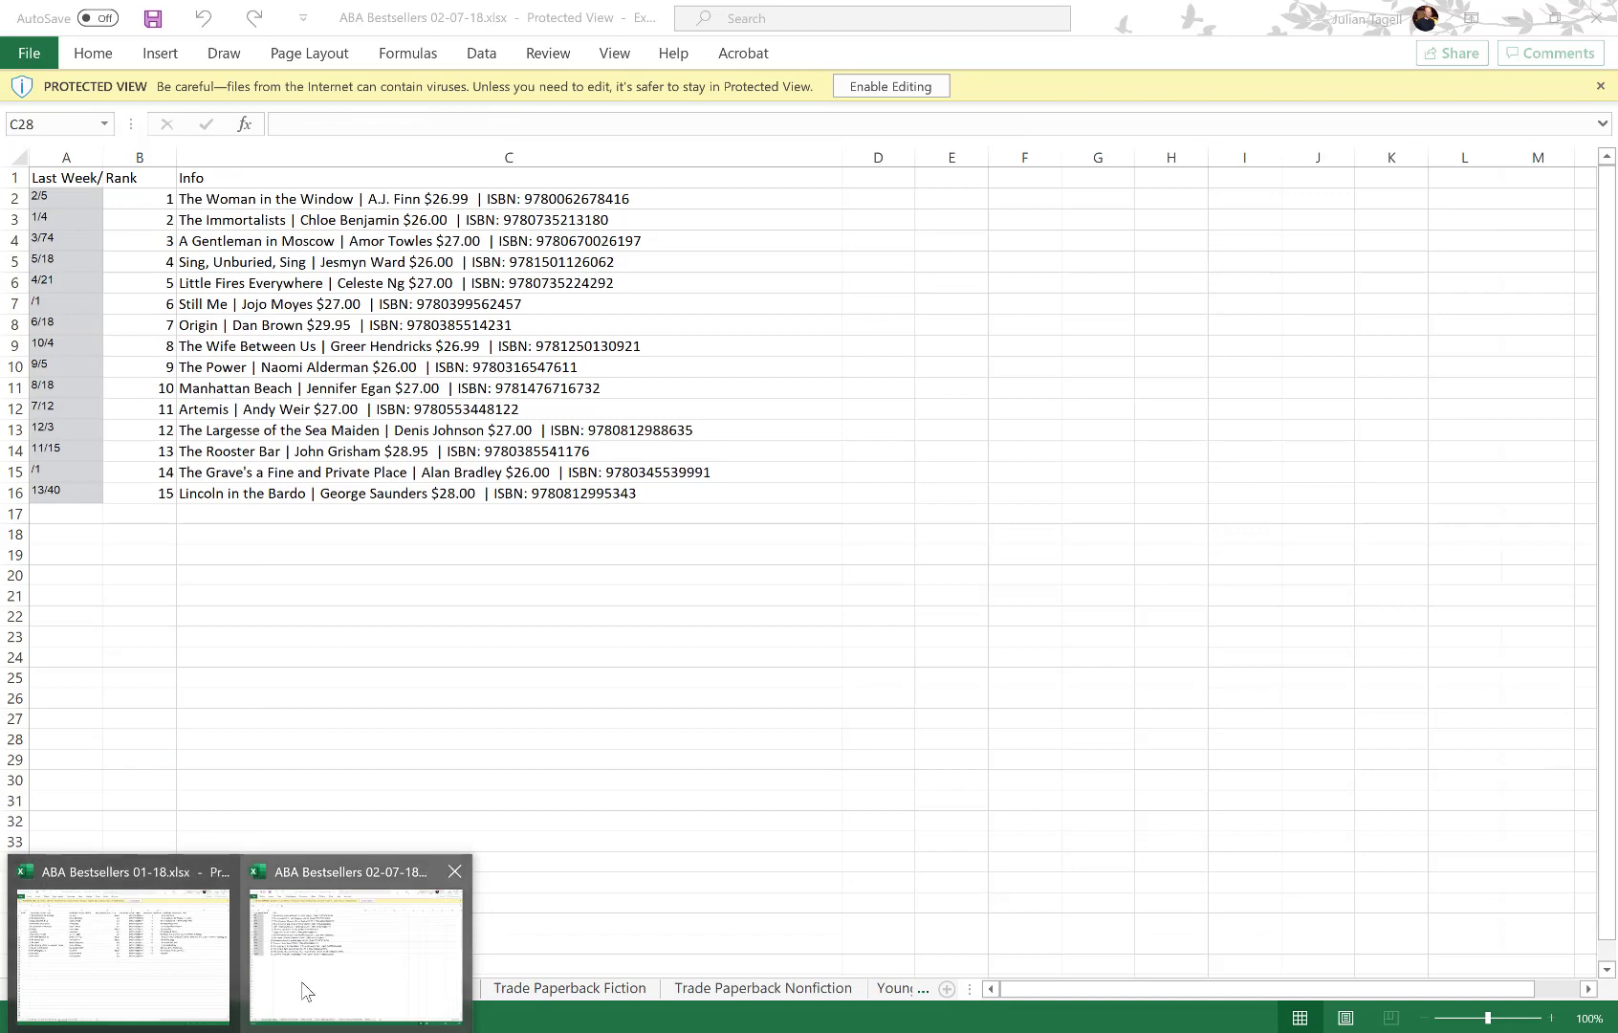
{"action": "left_click", "coordinate": [301, 989]}
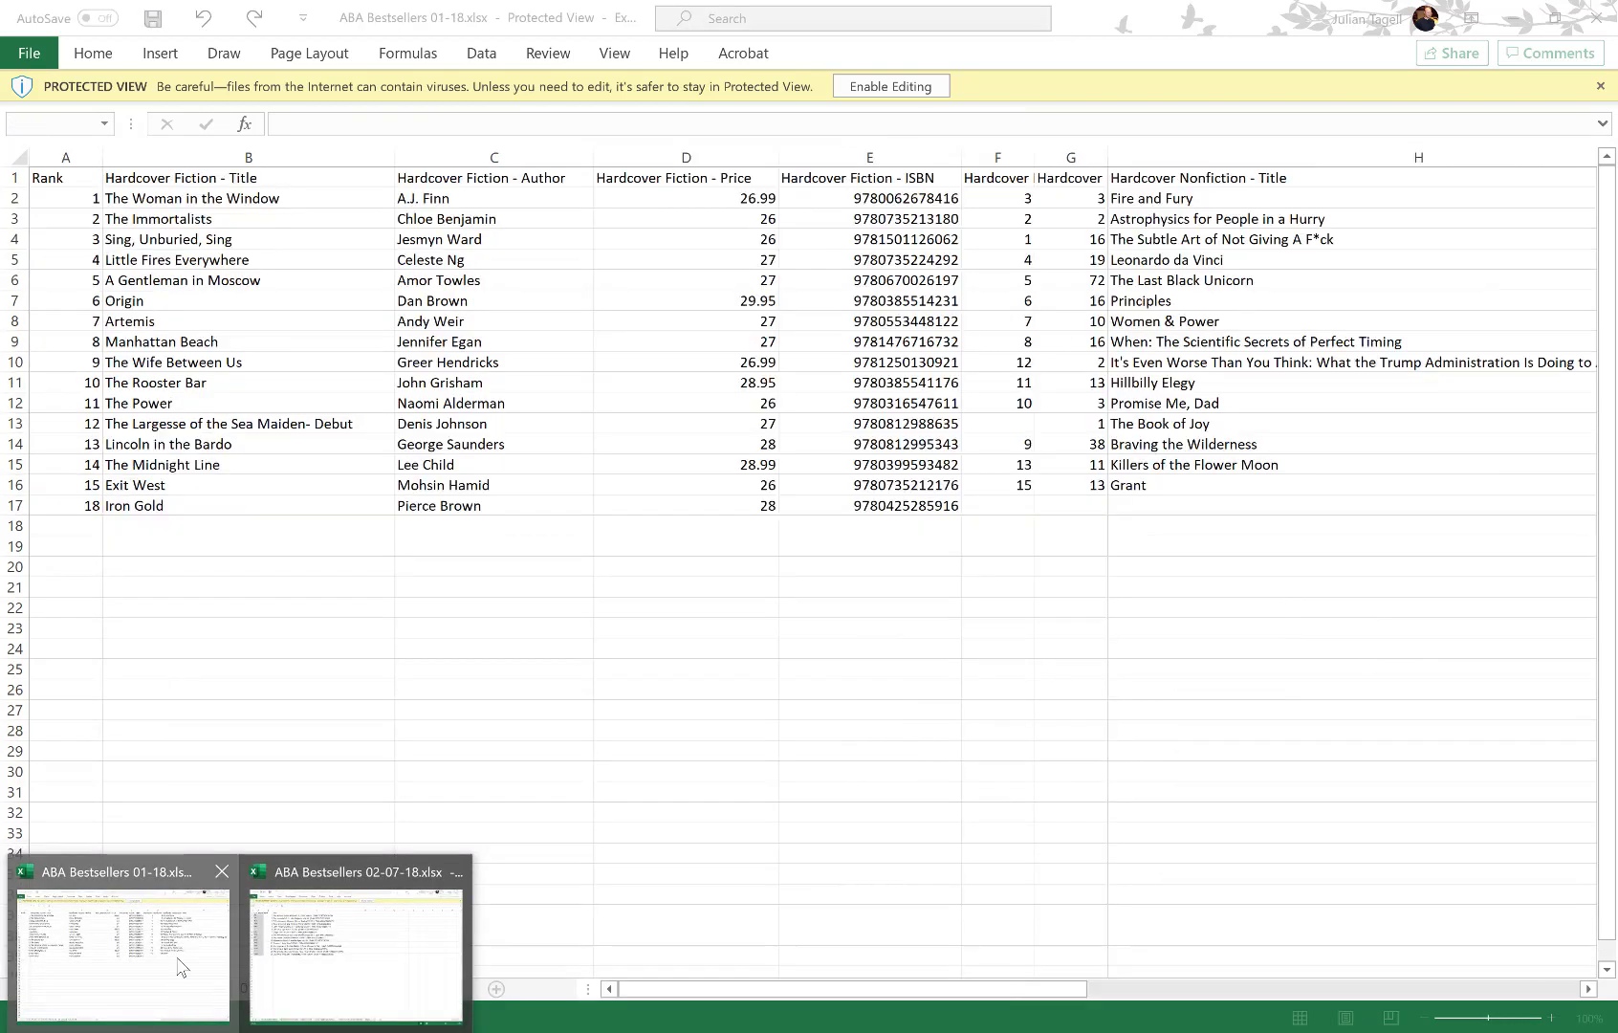
{"action": "left_click", "coordinate": [115, 951]}
{"action": "left_click", "coordinate": [118, 990]}
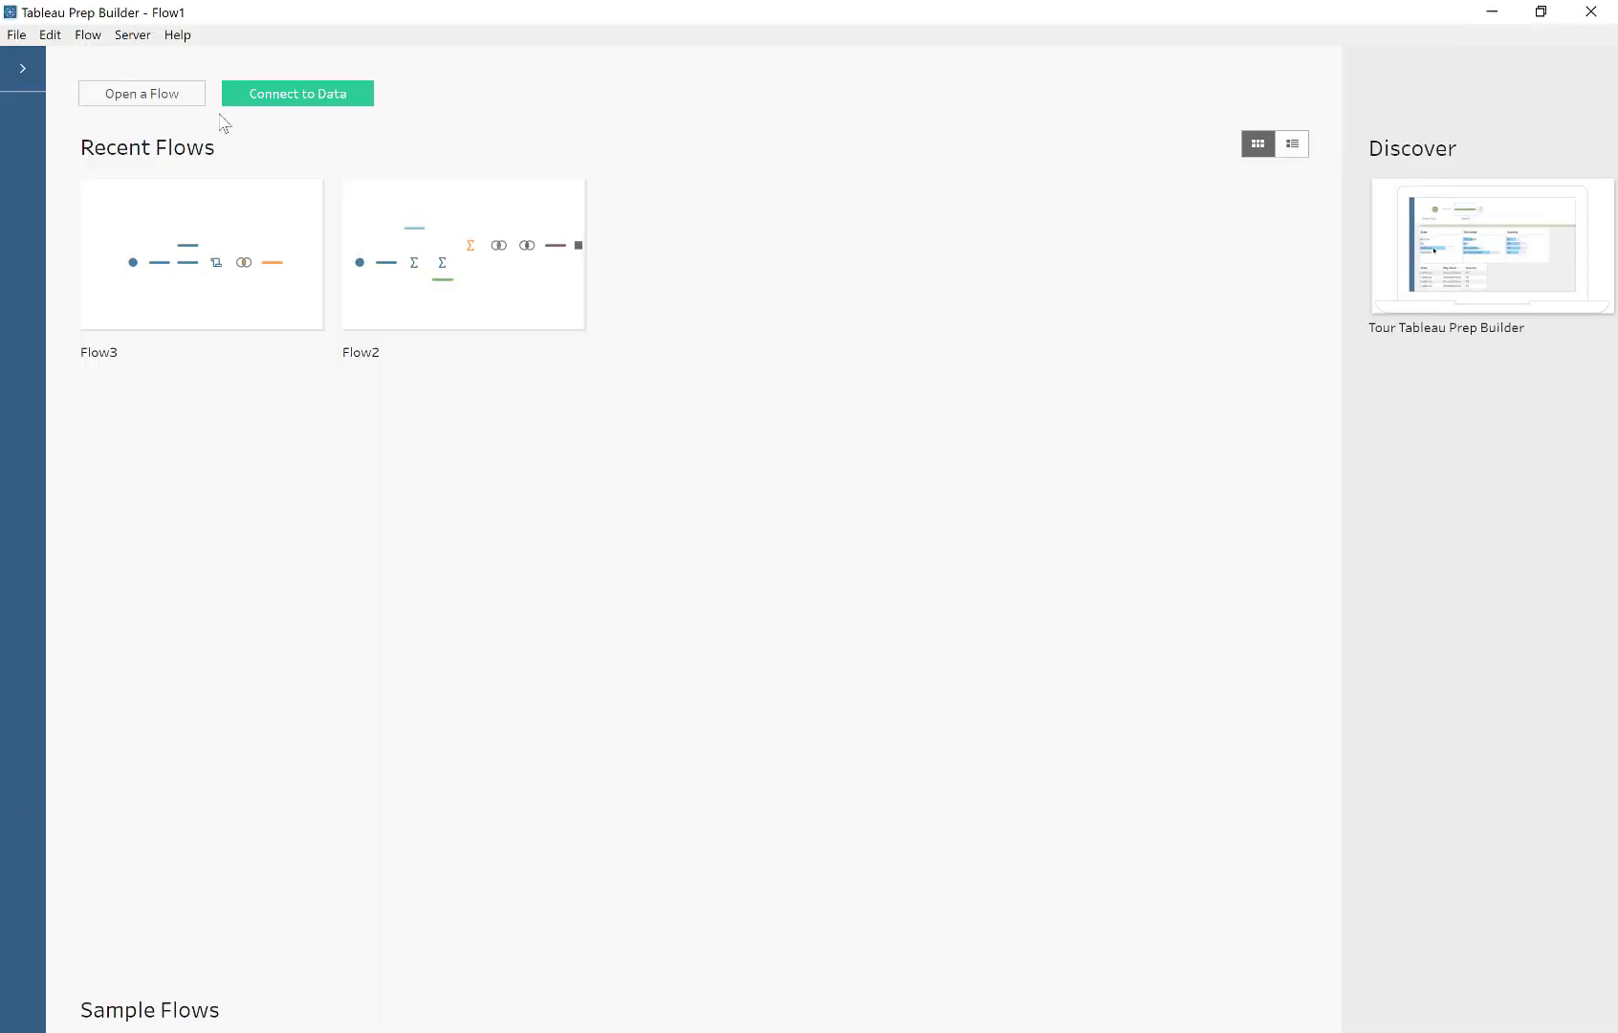
- In Tableau Prep Builder, connect to the Microsoft Excel file ABA Bestsellers 01-18.xlsx in the Downloads folder
{"action": "left_click", "coordinate": [299, 92]}
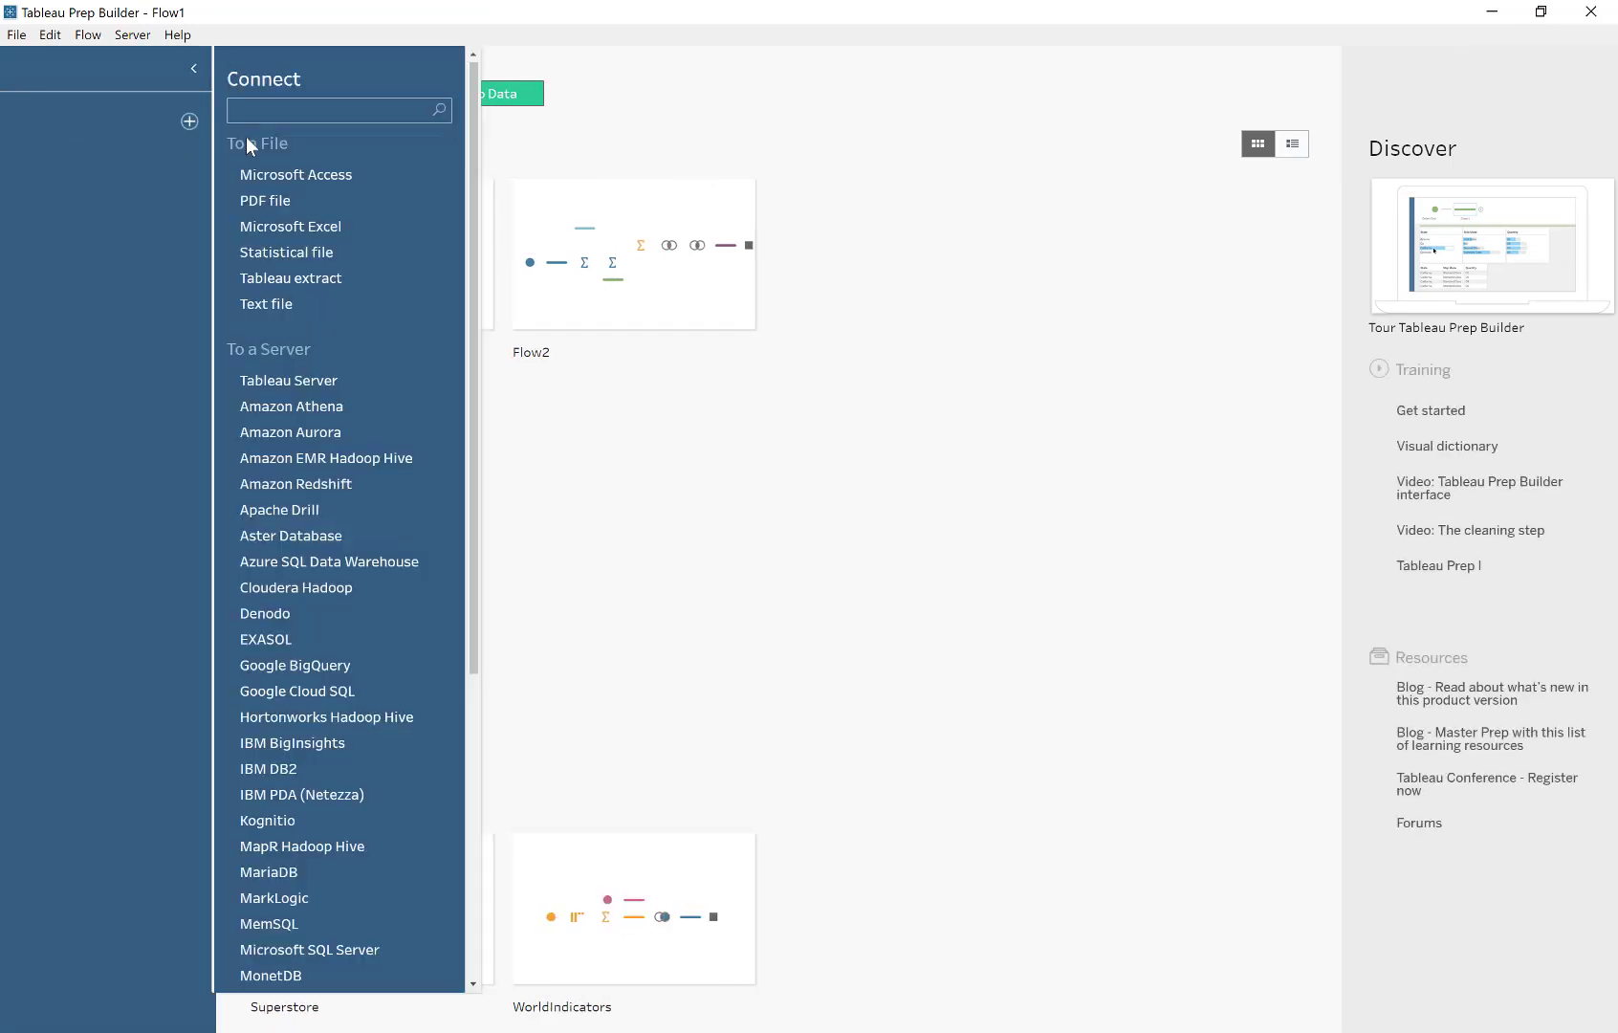
{"action": "left_click", "coordinate": [287, 228]}
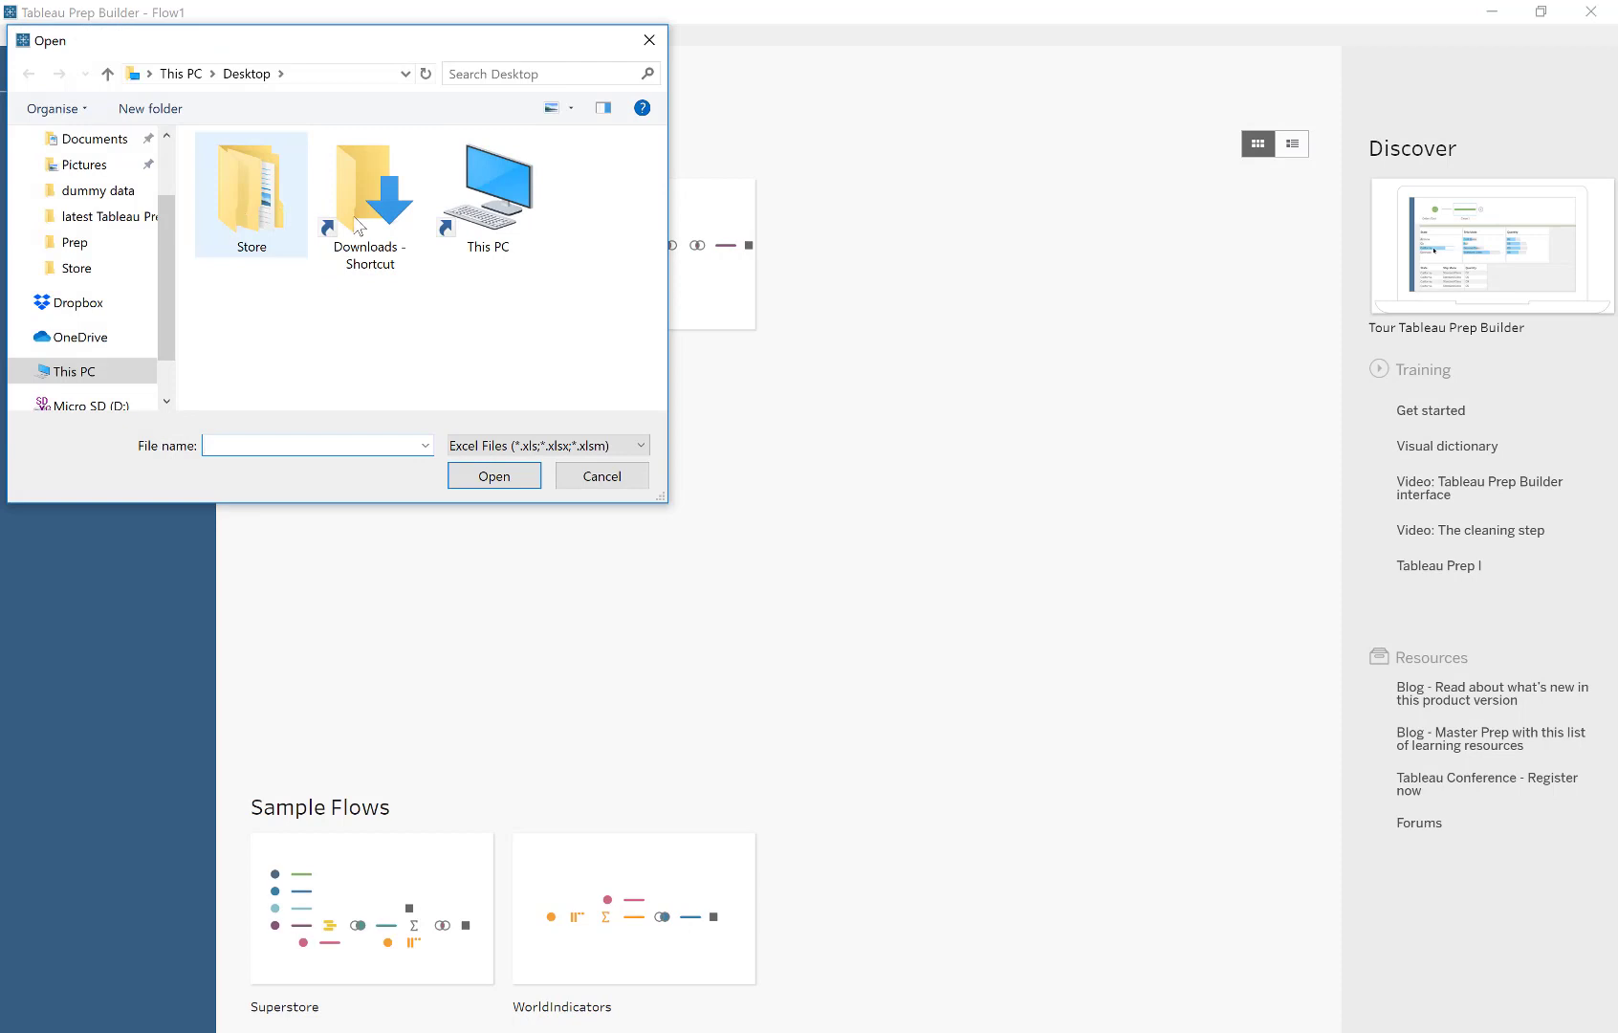
{"action": "double_click", "coordinate": [356, 224]}
{"action": "left_click", "coordinate": [255, 177]}
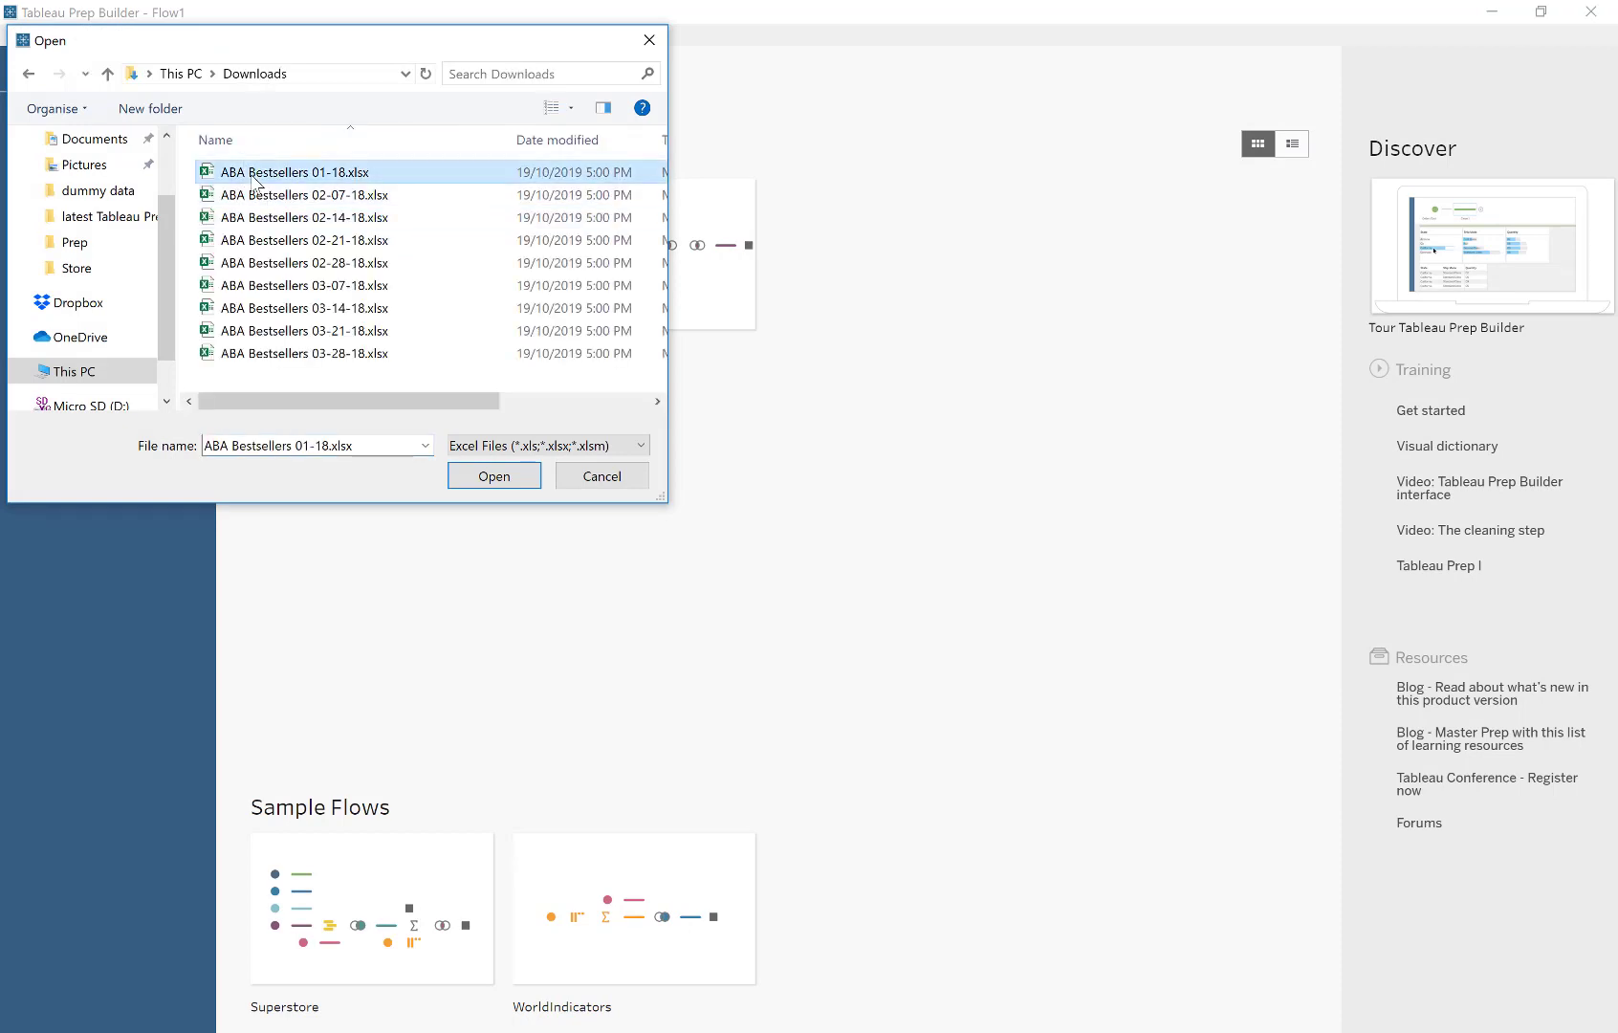
{"action": "double_click", "coordinate": [256, 178]}
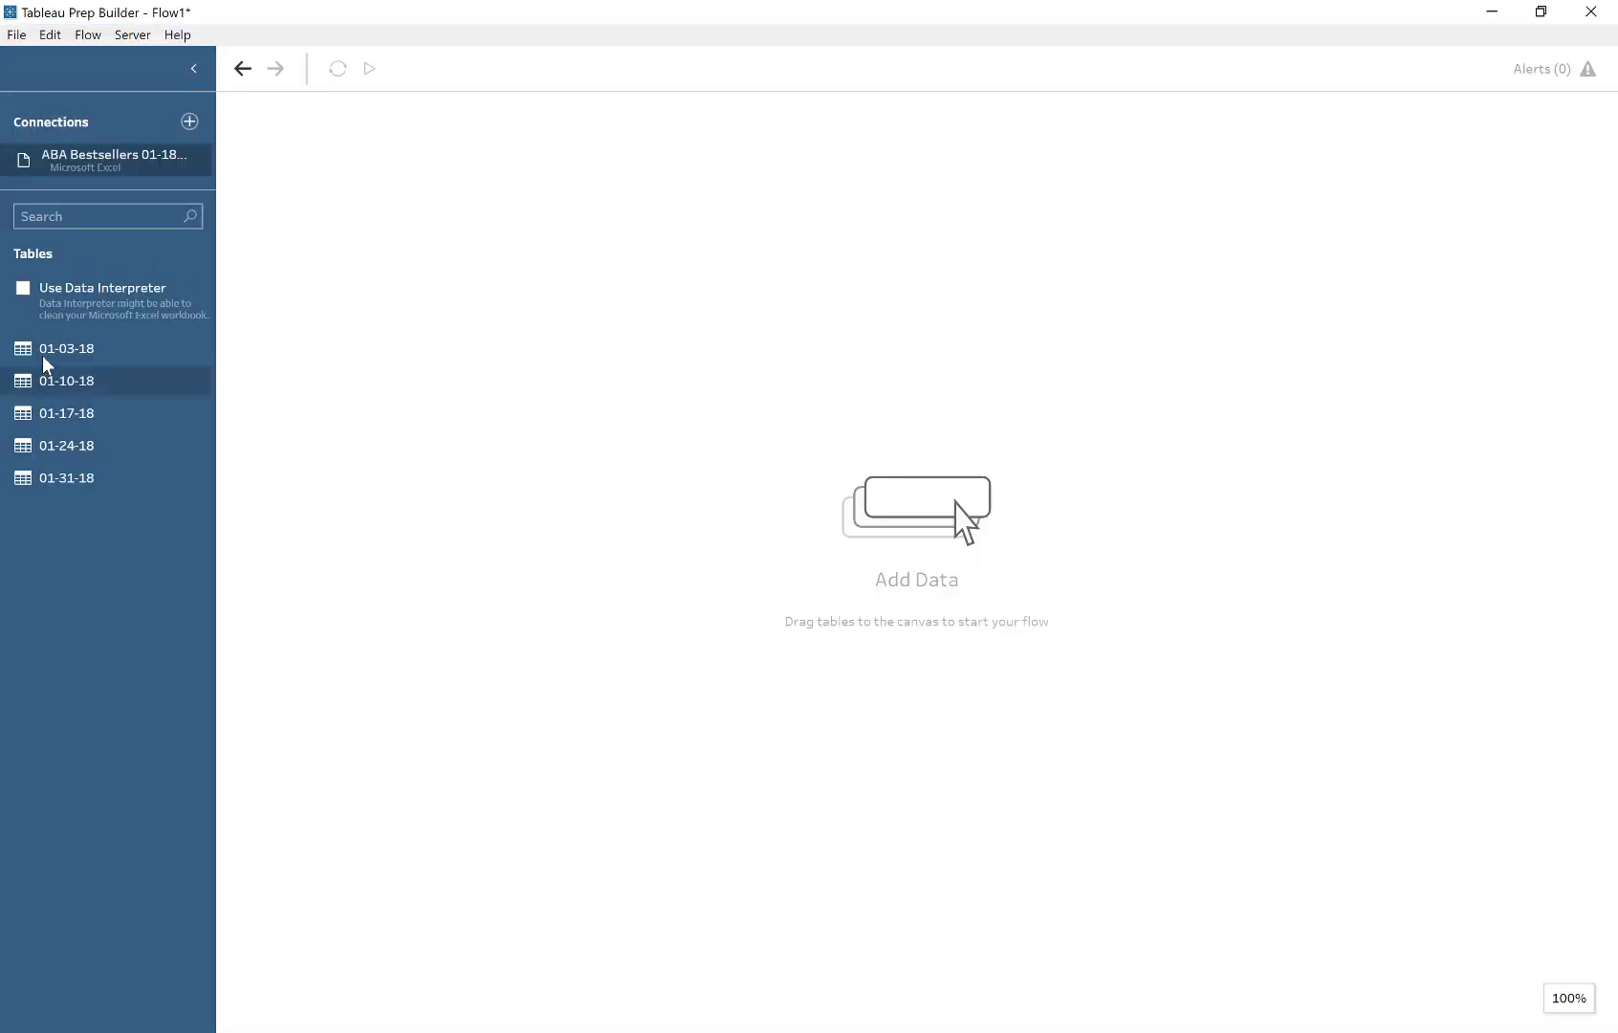
- Add the 01-03-18 table to the flow and apply a wildcard union including all files and sheets in Downloads, with blank matching patterns
{"action": "left_click_drag", "start_coordinate": [48, 350], "coordinate": [419, 271]}
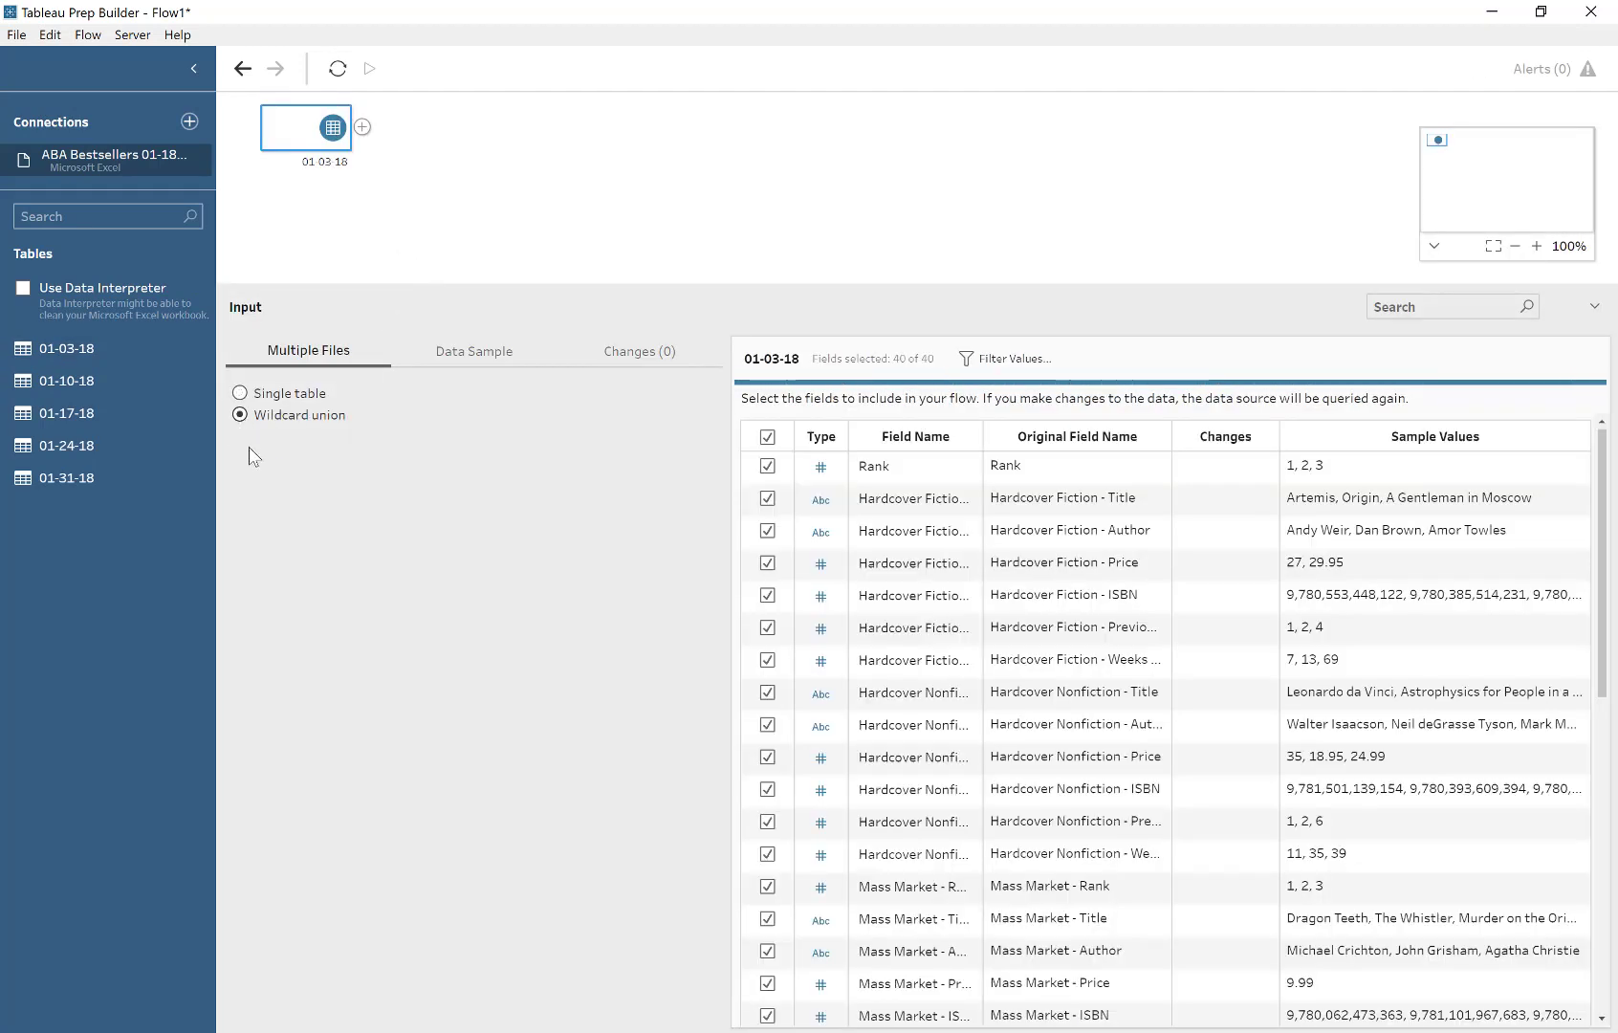
{"action": "left_click", "coordinate": [419, 631]}
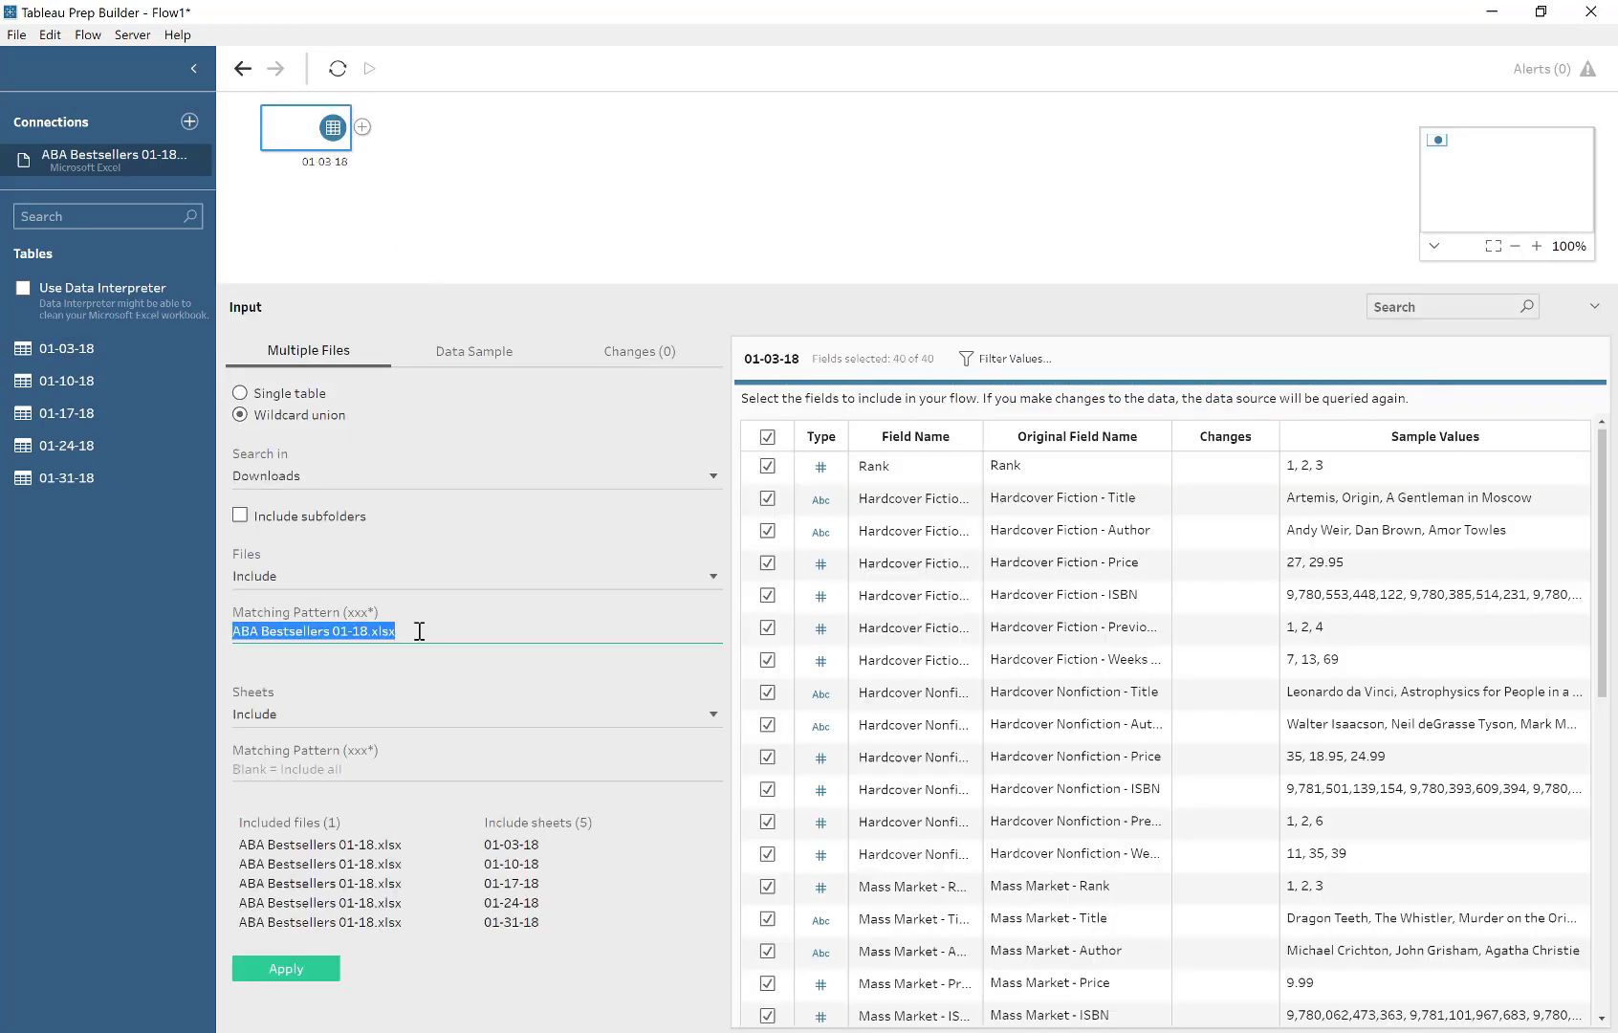
{"action": "key", "text": "BackSpace"}
{"action": "left_click", "coordinate": [374, 719]}
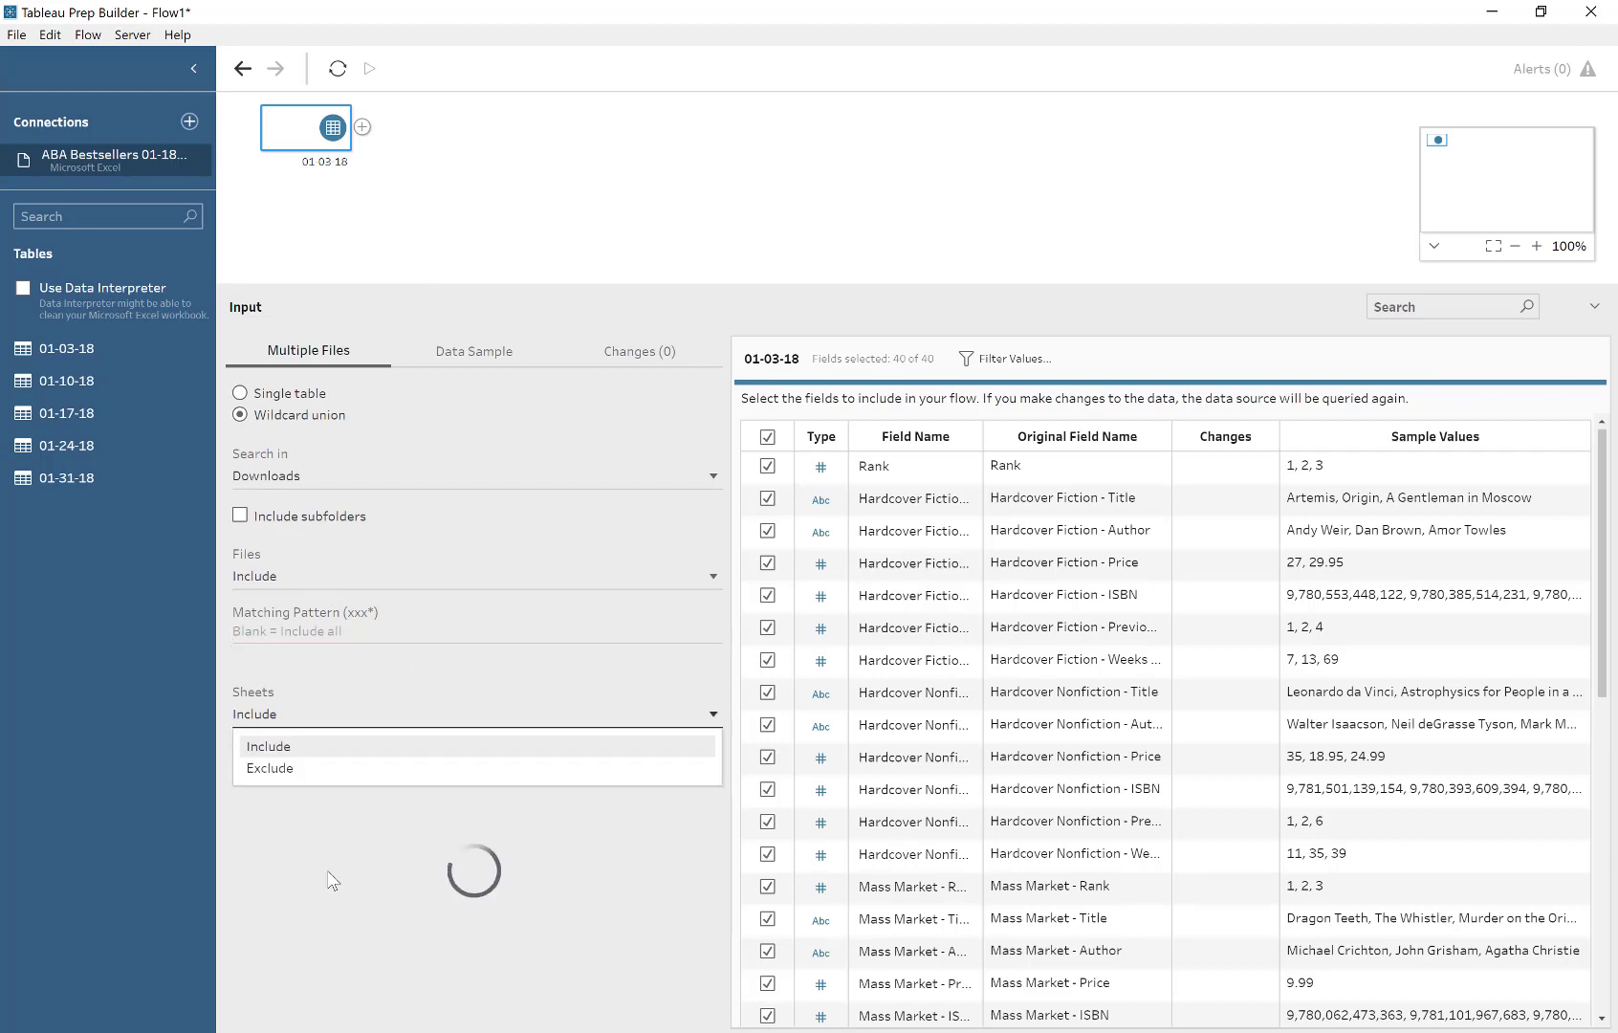
{"action": "left_click", "coordinate": [368, 746]}
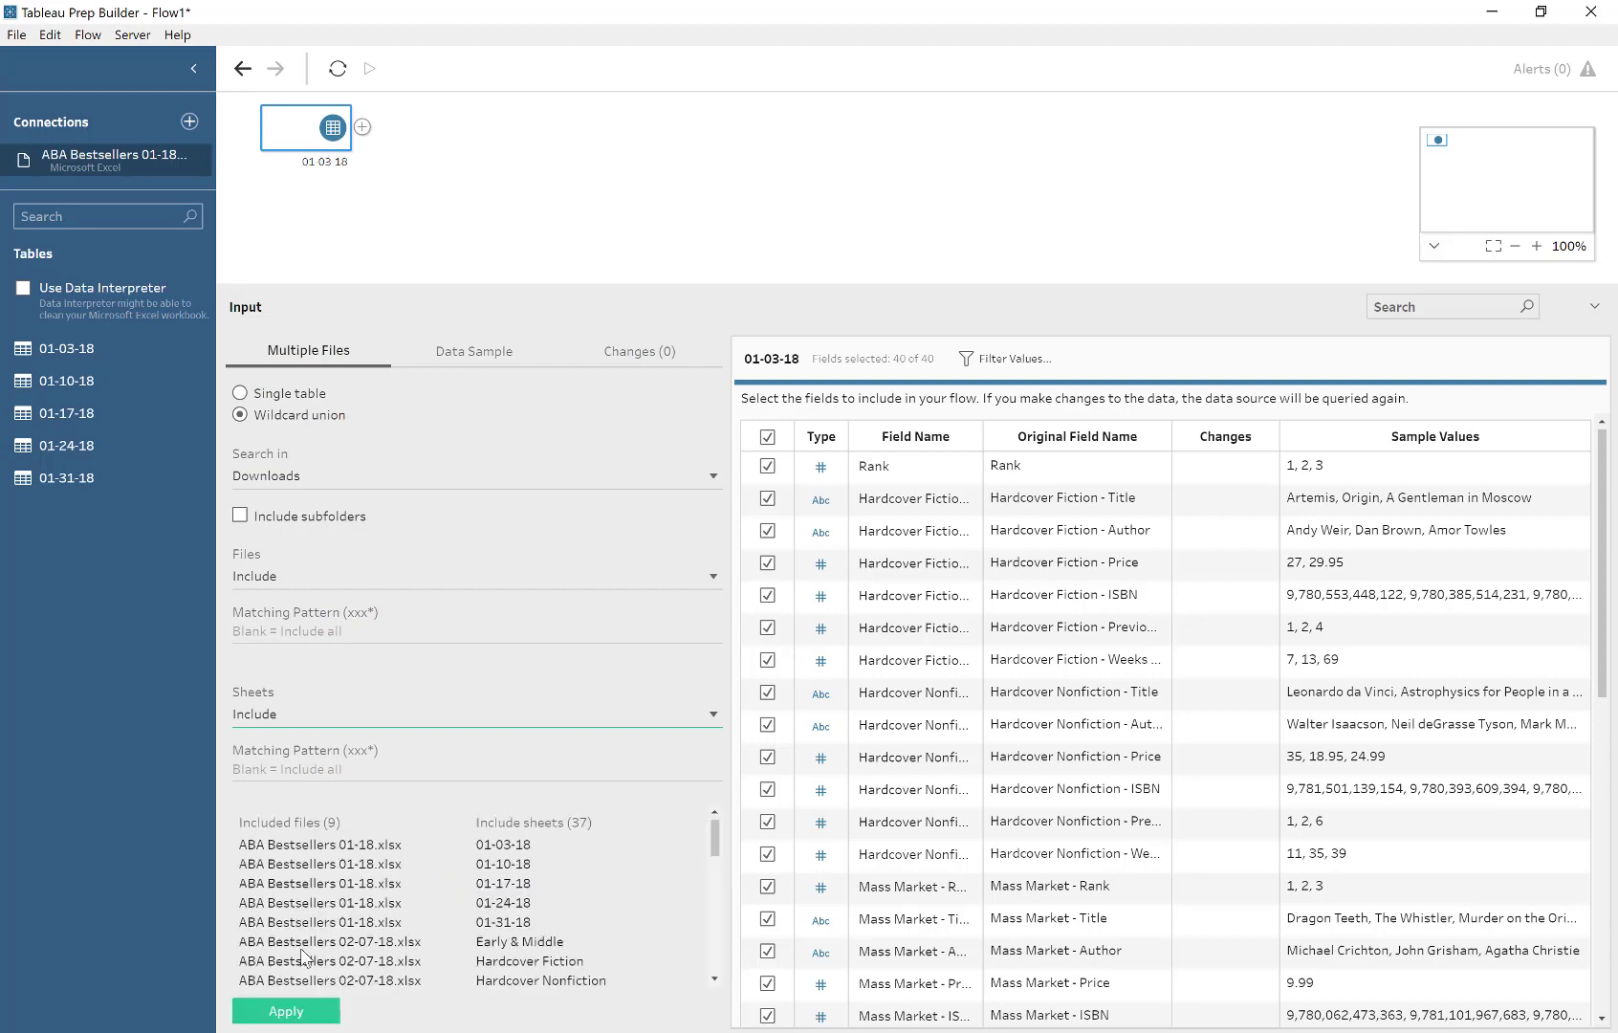
{"action": "left_click", "coordinate": [283, 1011]}
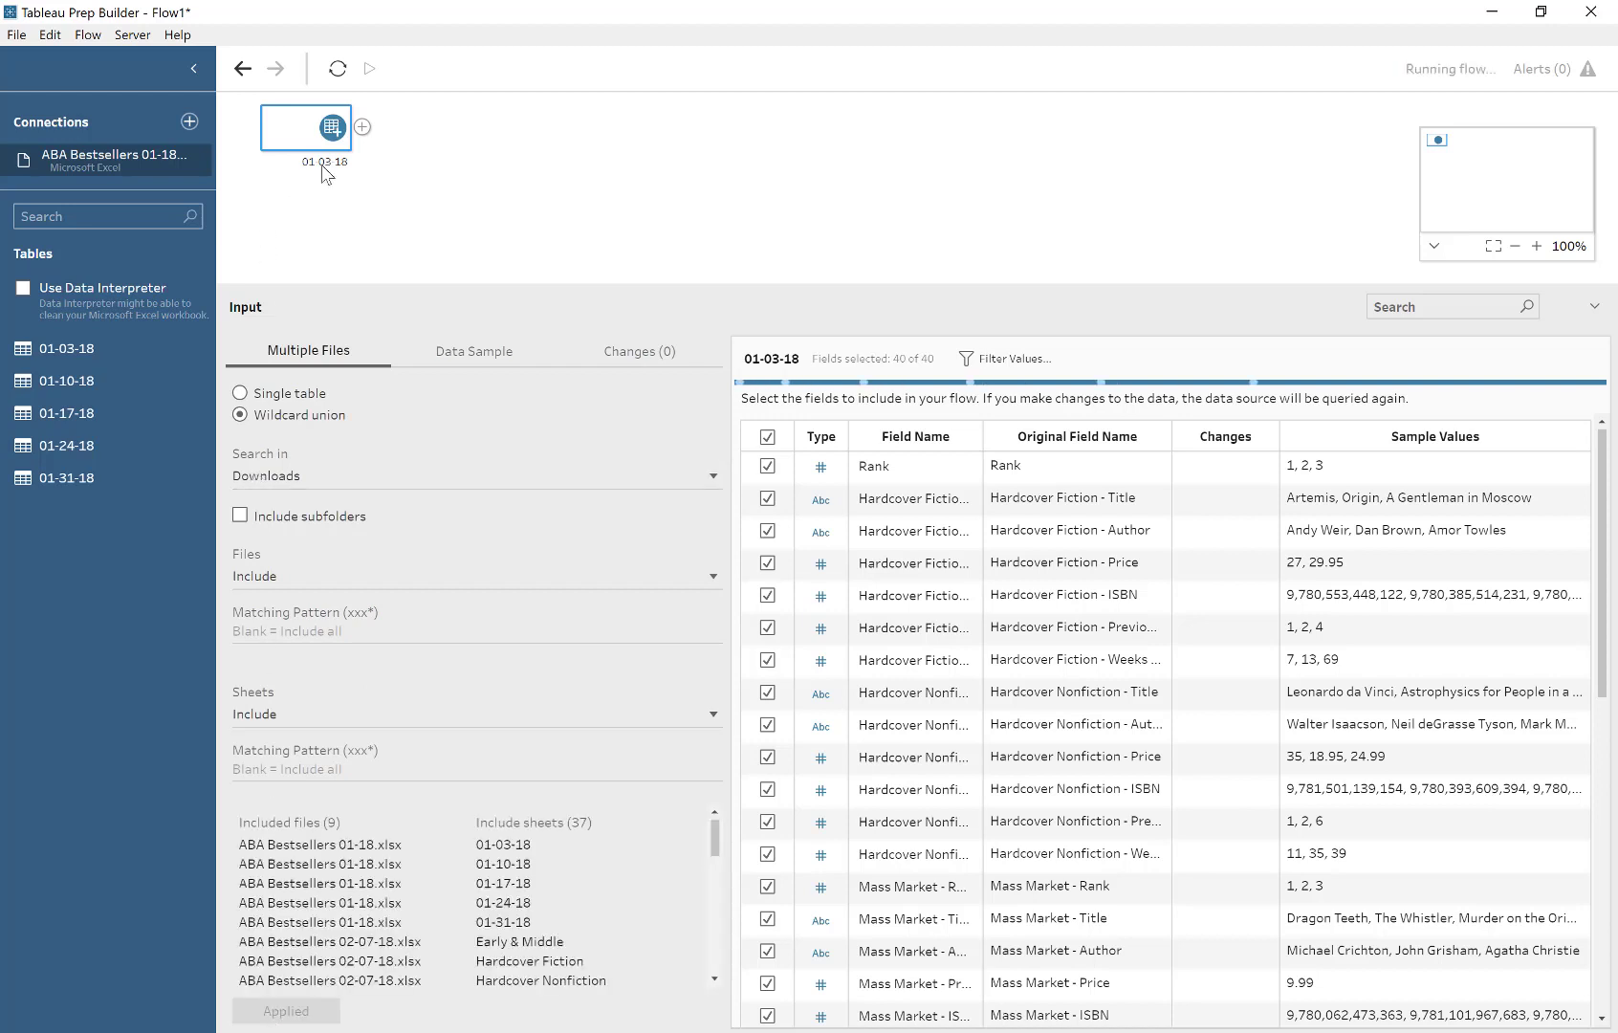
- Add a cleaning step after the 01-03-18 input and look through the columns of the unioned data
{"action": "left_click", "coordinate": [363, 127]}
{"action": "left_click", "coordinate": [409, 159]}
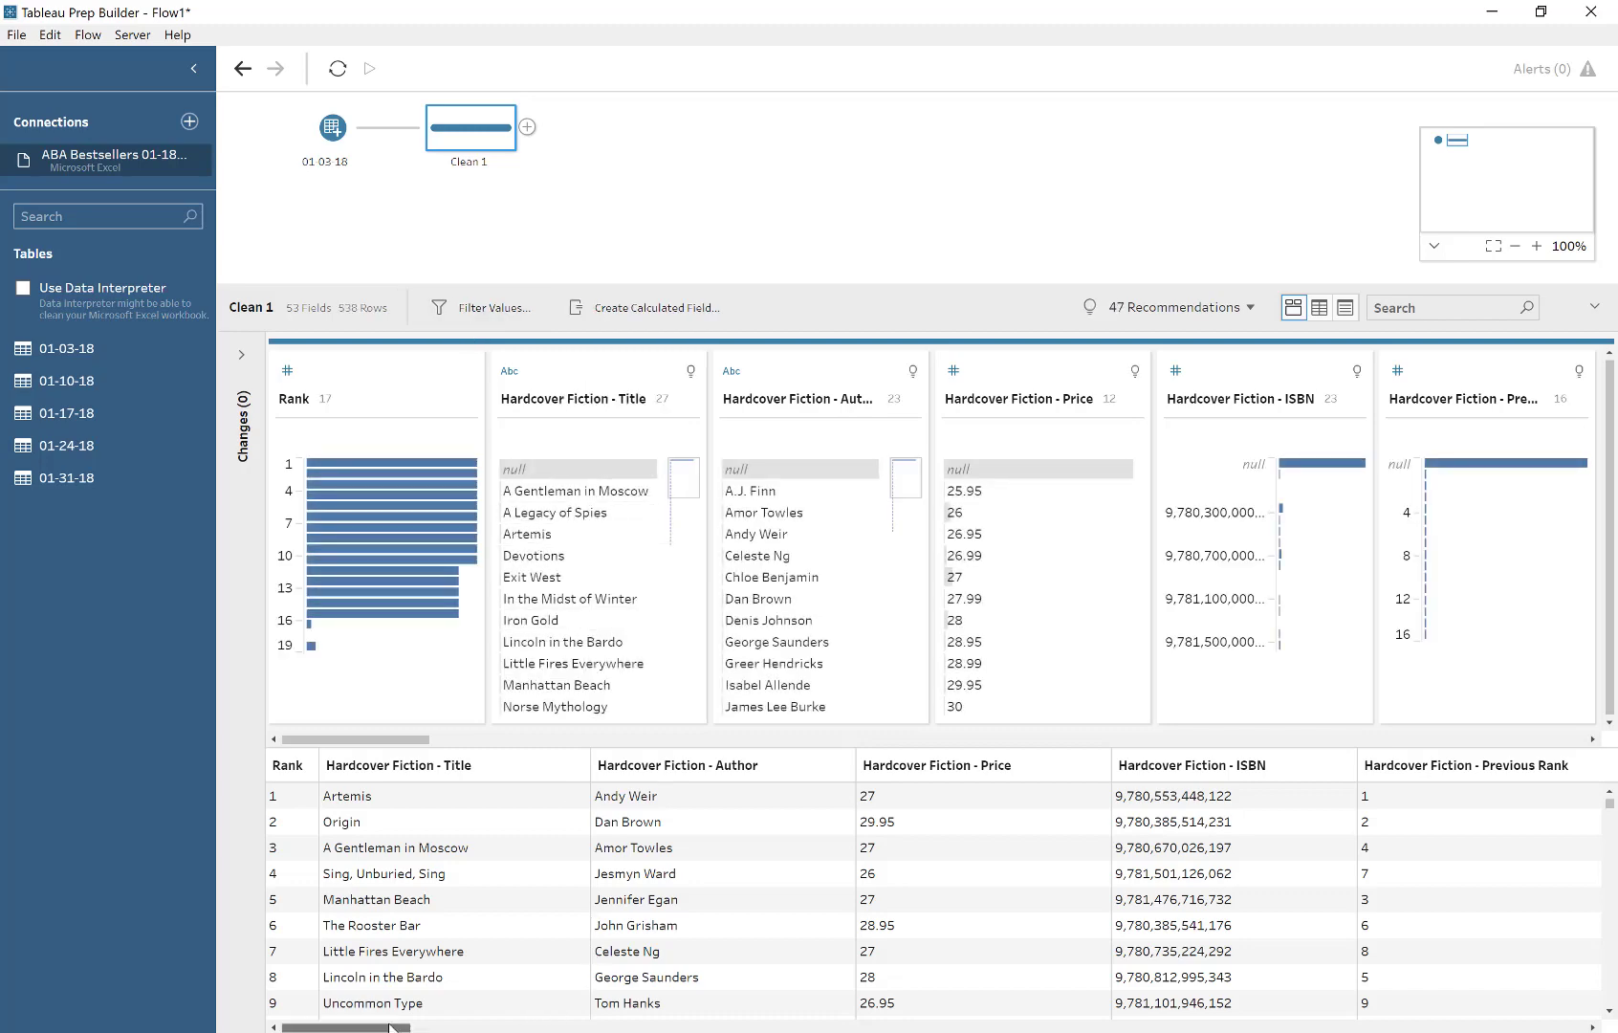
{"action": "left_click_drag", "start_coordinate": [390, 1027], "coordinate": [1212, 990]}
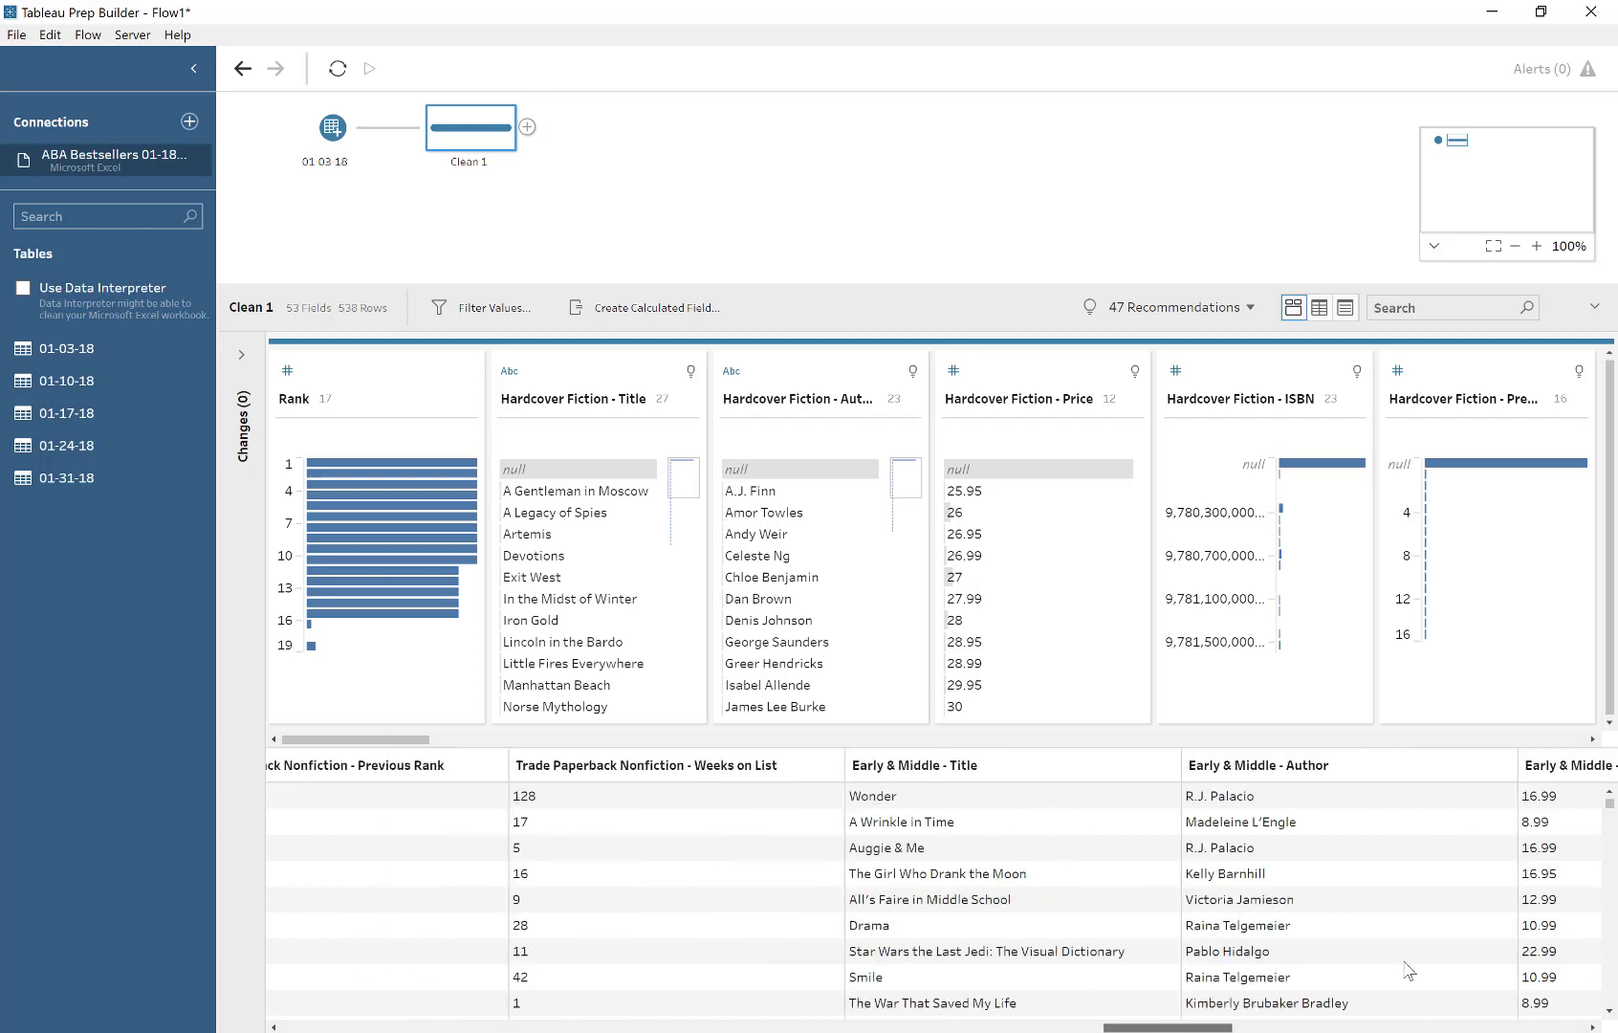
{"action": "scroll", "coordinate": [1530, 974], "scroll_direction": "right", "scroll_amount": 10}
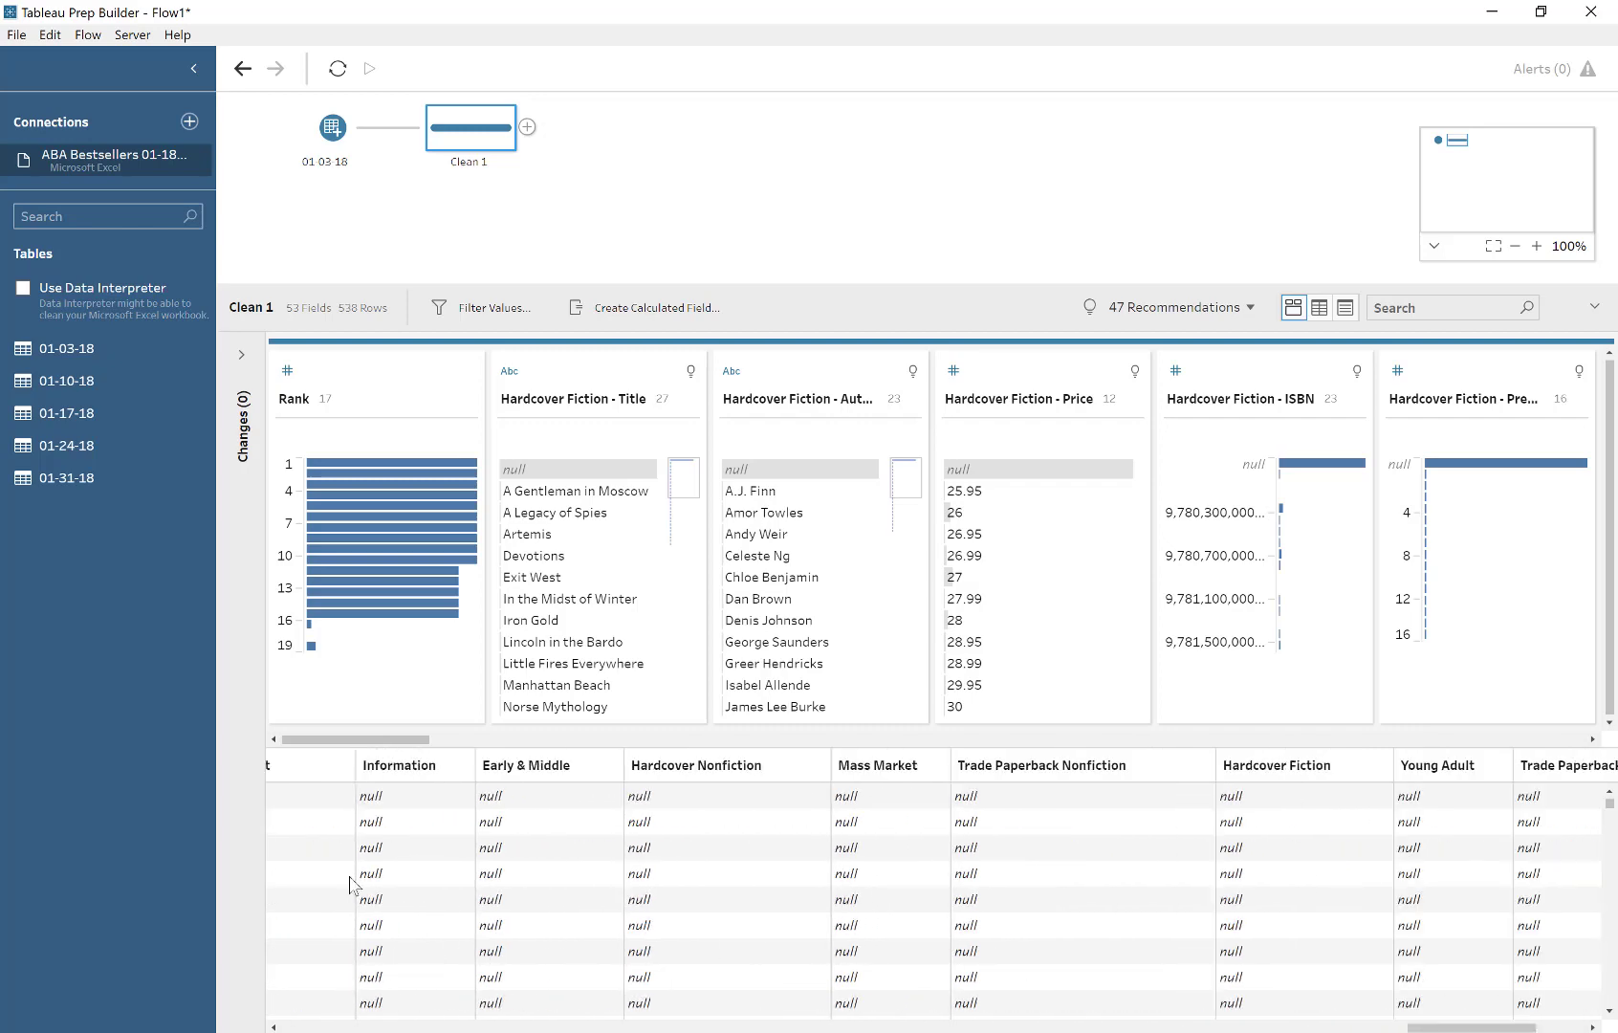
- Add a pivot step after Clean 1 and pivot all fields from columns to rows
{"action": "left_click", "coordinate": [528, 128]}
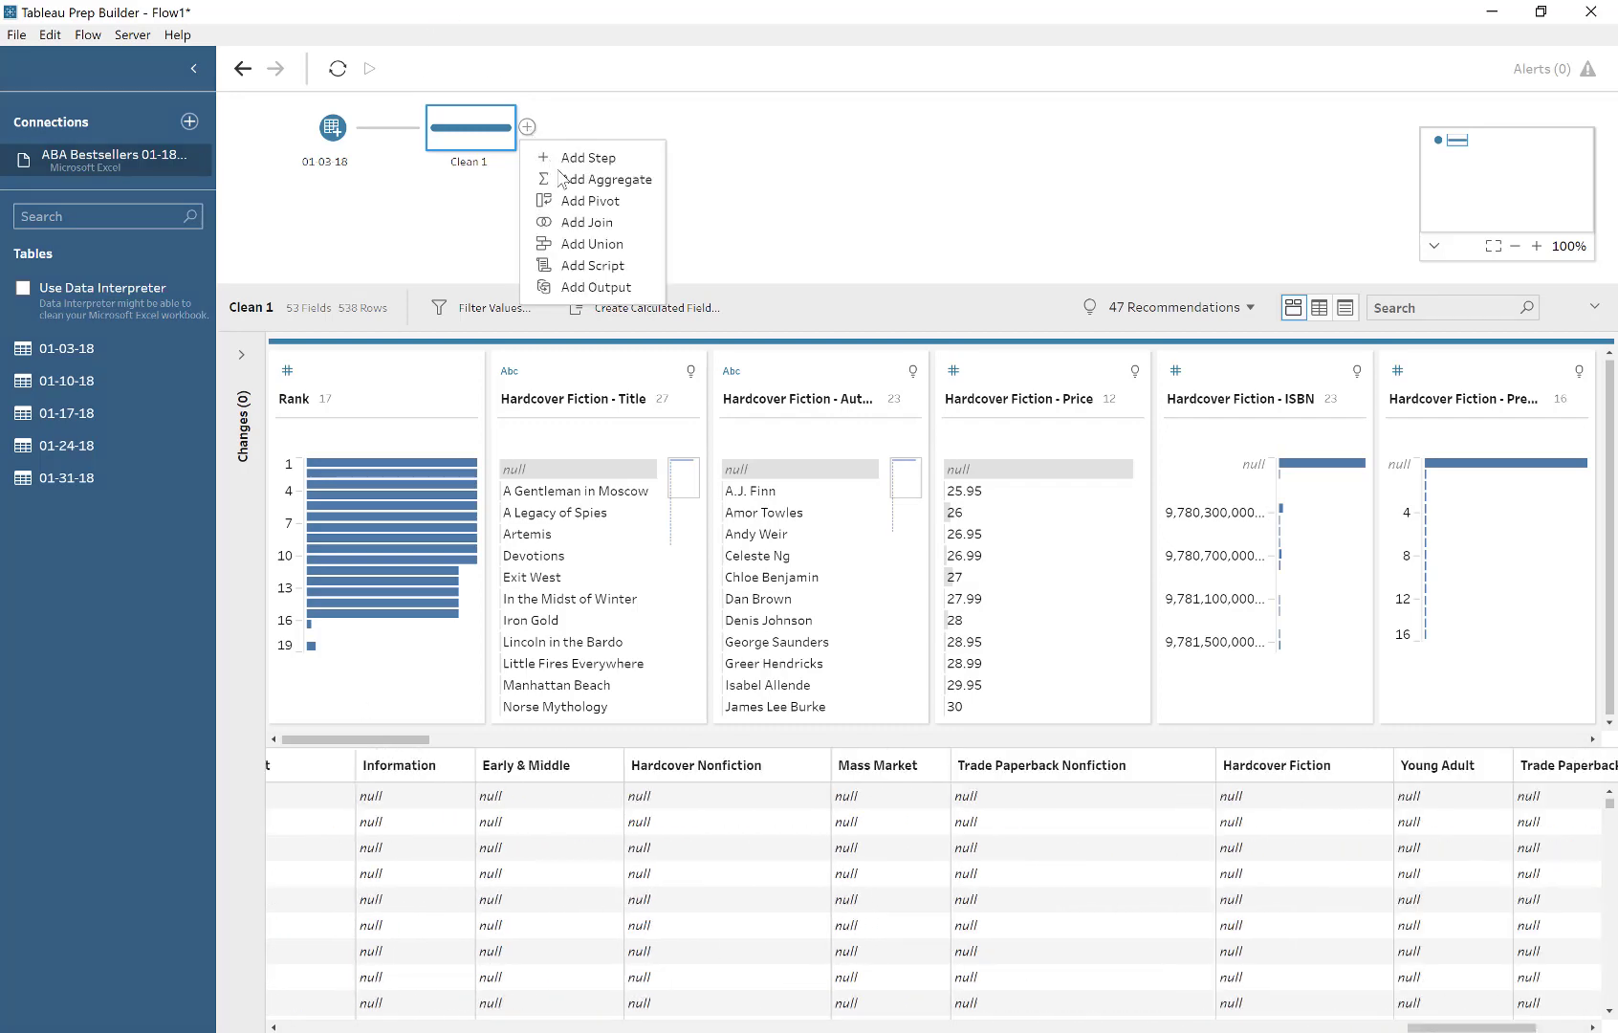
{"action": "left_click", "coordinate": [590, 201]}
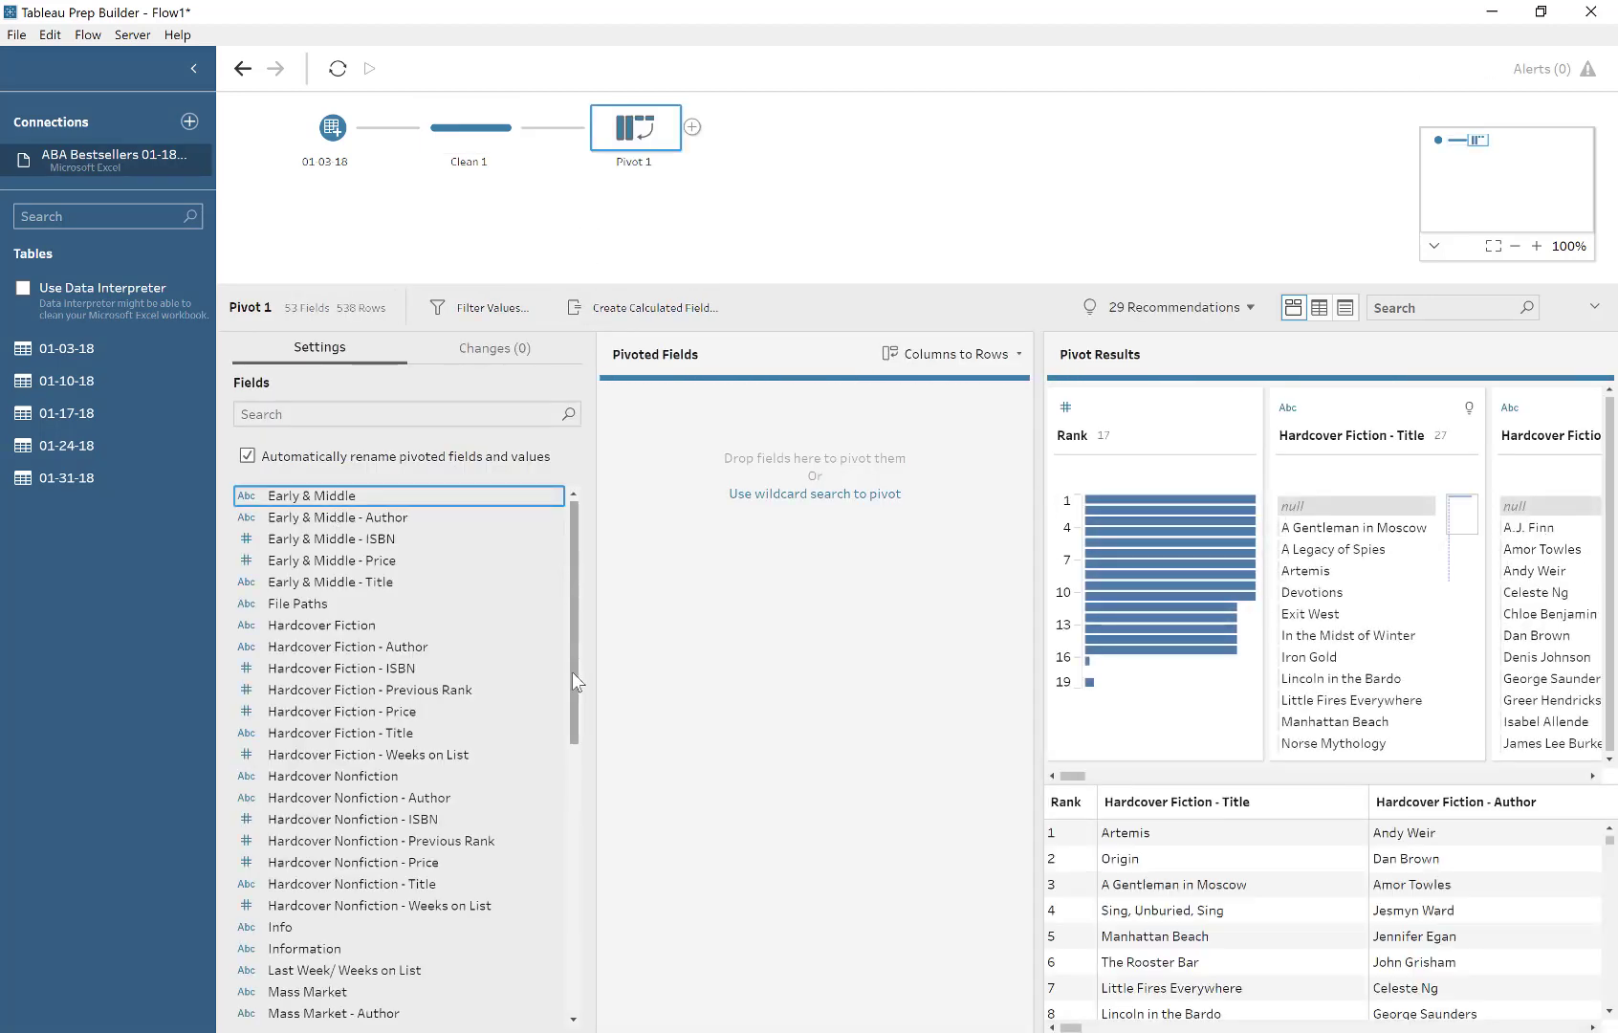
{"action": "scroll", "coordinate": [411, 861], "scroll_direction": "down", "scroll_amount": 10}
{"action": "left_click", "coordinate": [409, 1017]}
{"action": "key", "text": "ctrl+a"}
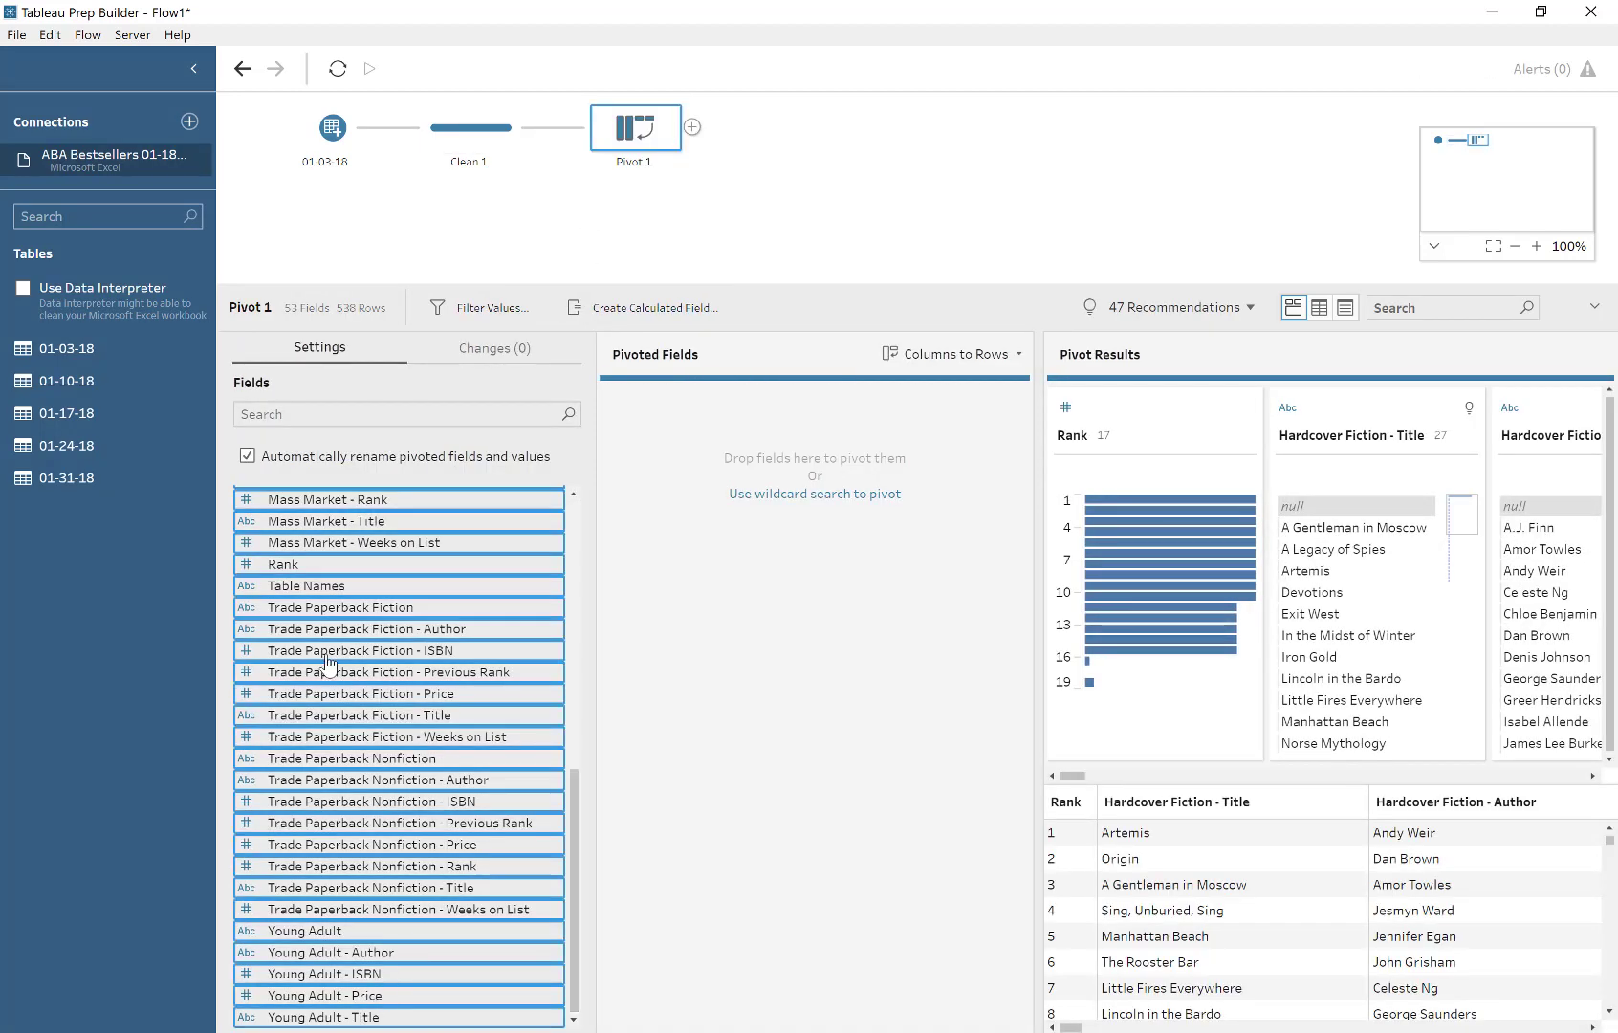
{"action": "left_click_drag", "start_coordinate": [328, 660], "coordinate": [807, 586]}
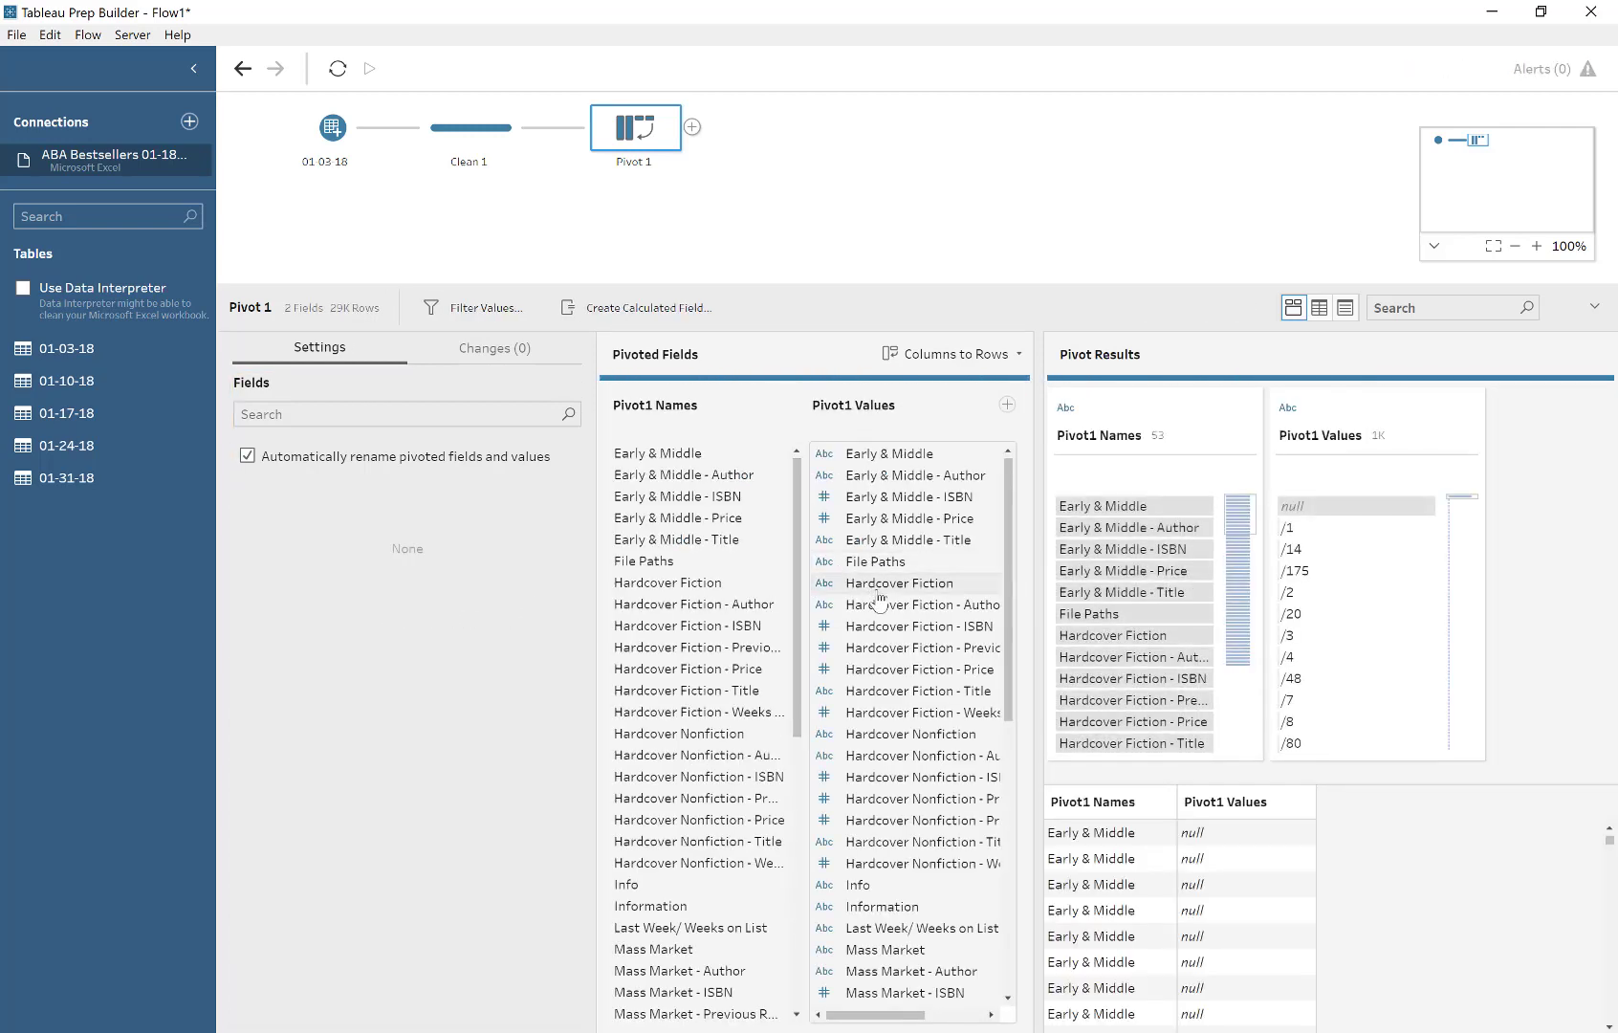
- Take the File Paths and Table Names fields back out of the pivoted fields
{"action": "left_click_drag", "start_coordinate": [874, 561], "coordinate": [286, 650]}
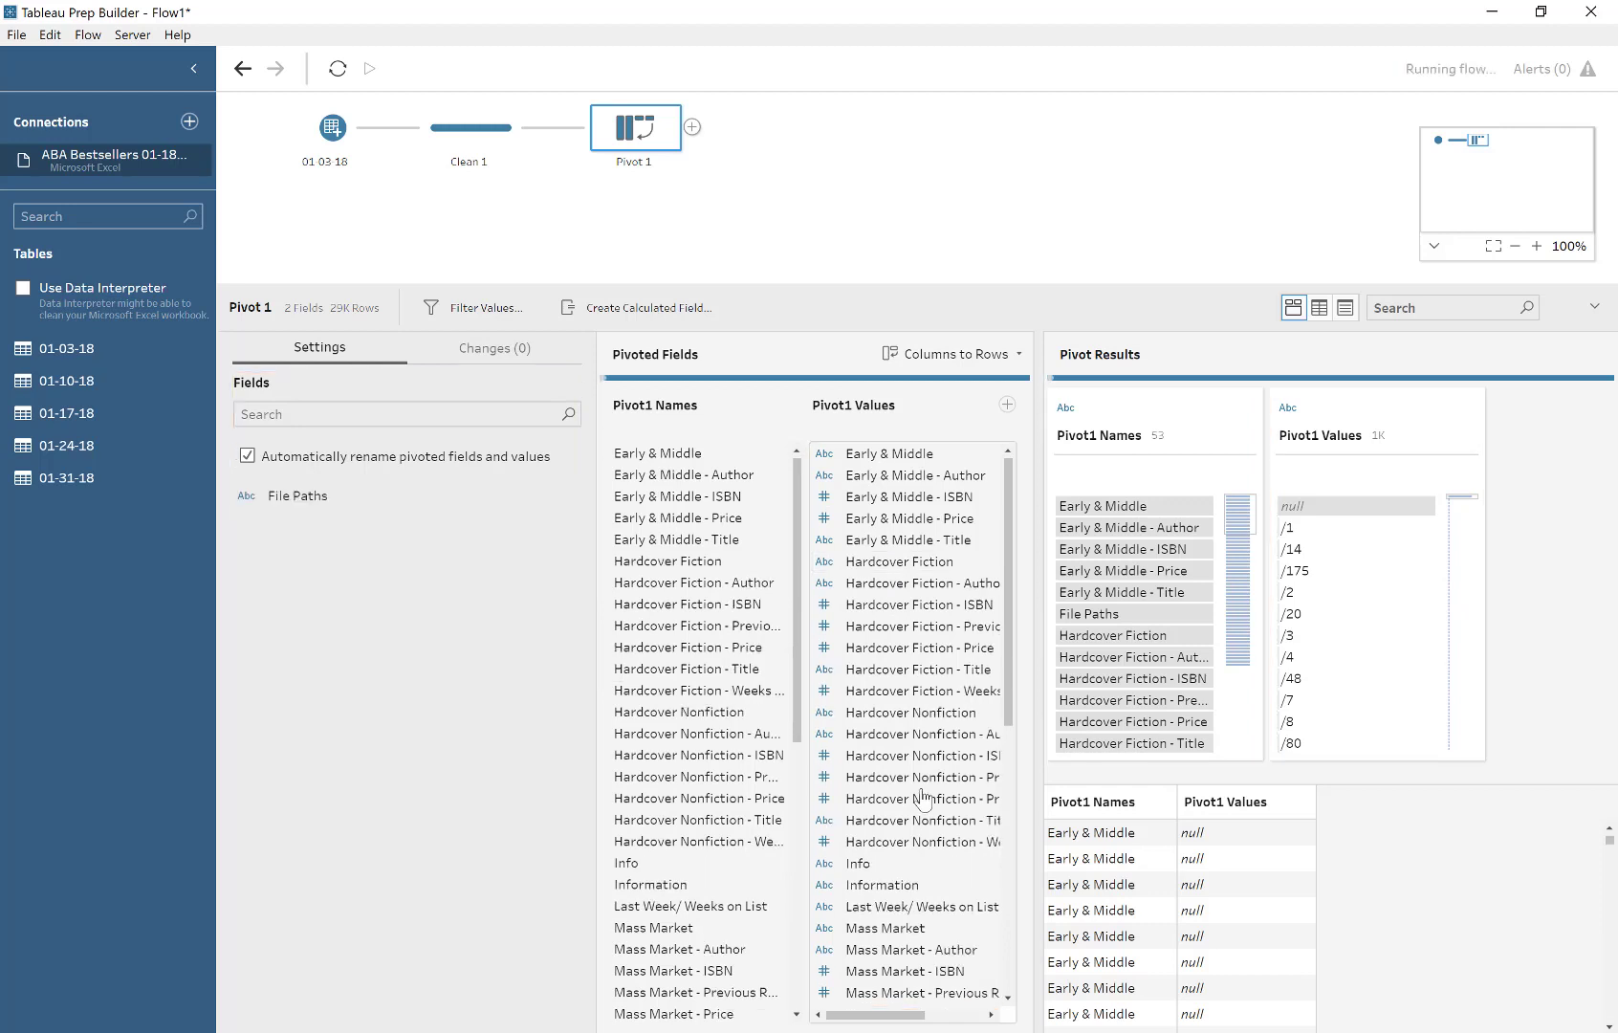
{"action": "scroll", "coordinate": [916, 830], "scroll_direction": "down", "scroll_amount": 5}
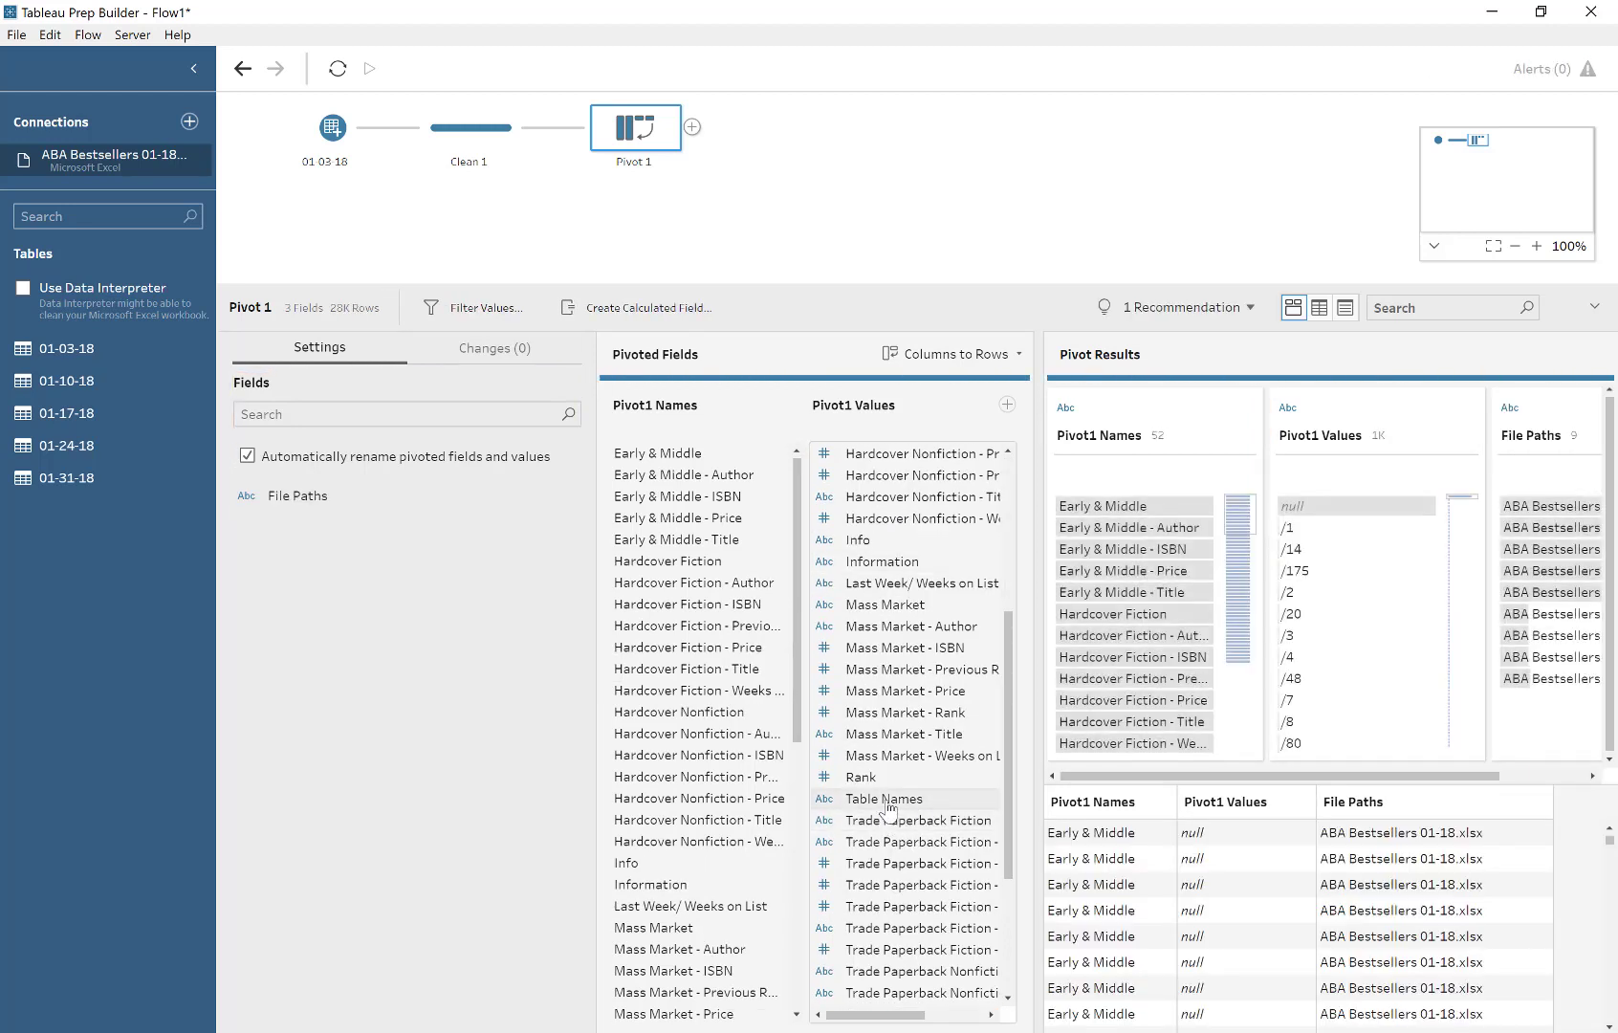
{"action": "left_click_drag", "start_coordinate": [884, 799], "coordinate": [292, 610]}
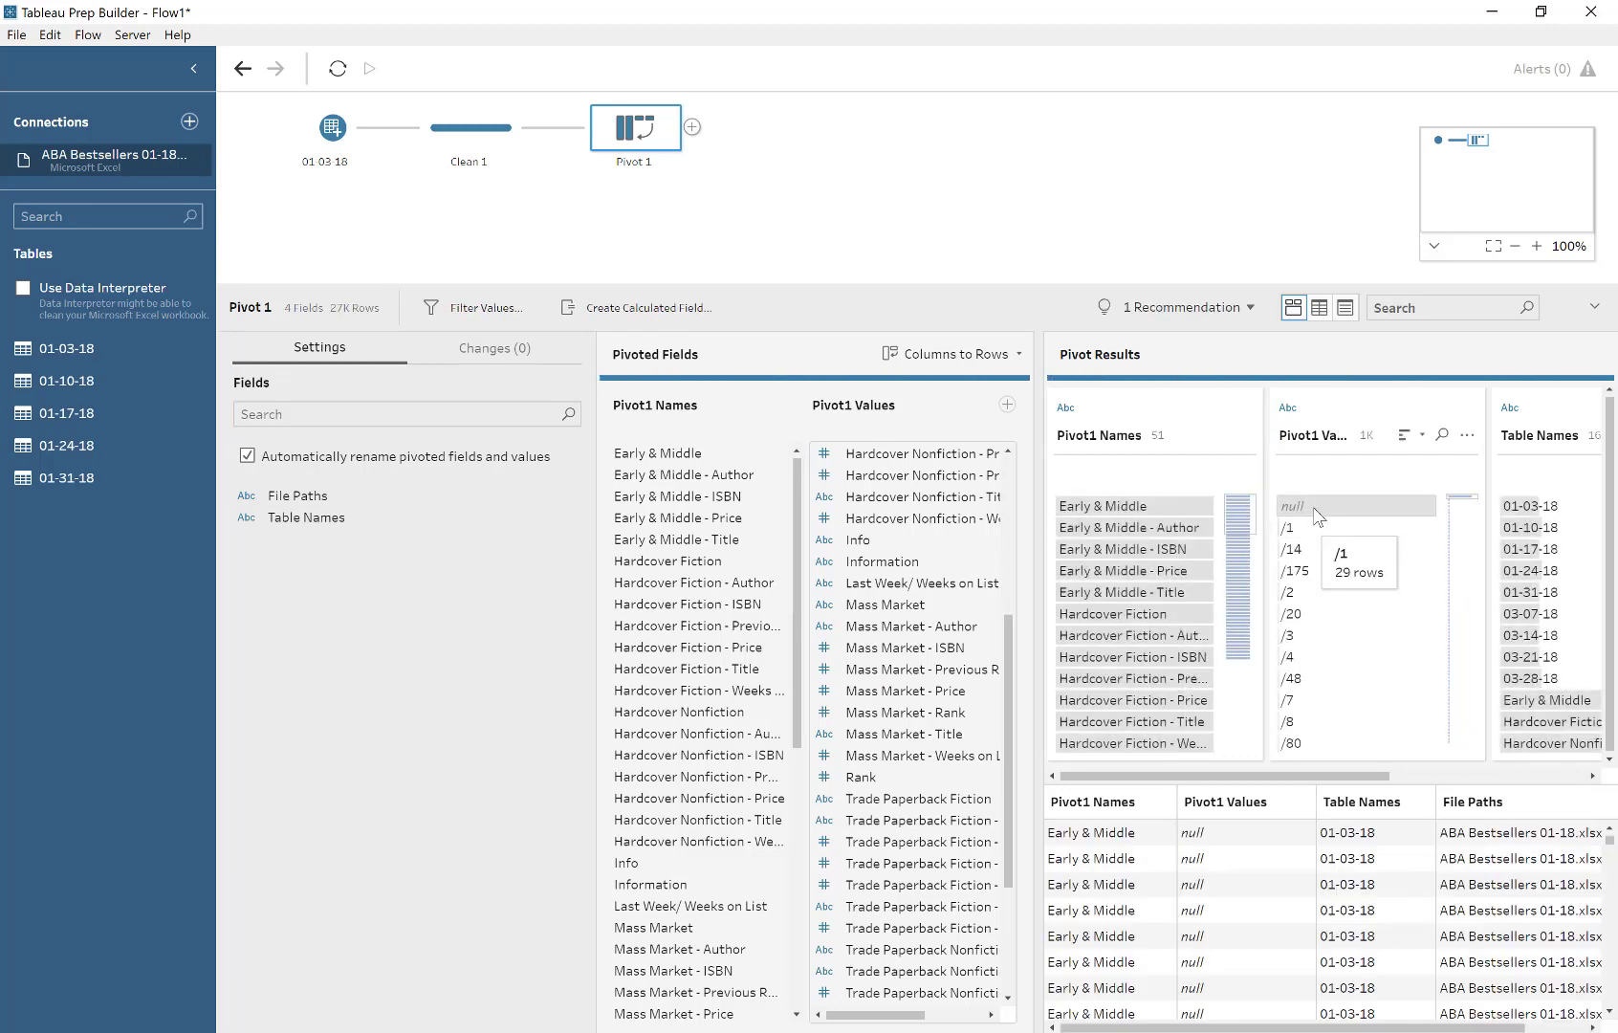
- Exclude the null values from Pivot1 Values and check the remaining Table Names and File Paths results
{"action": "right_click", "coordinate": [1315, 514]}
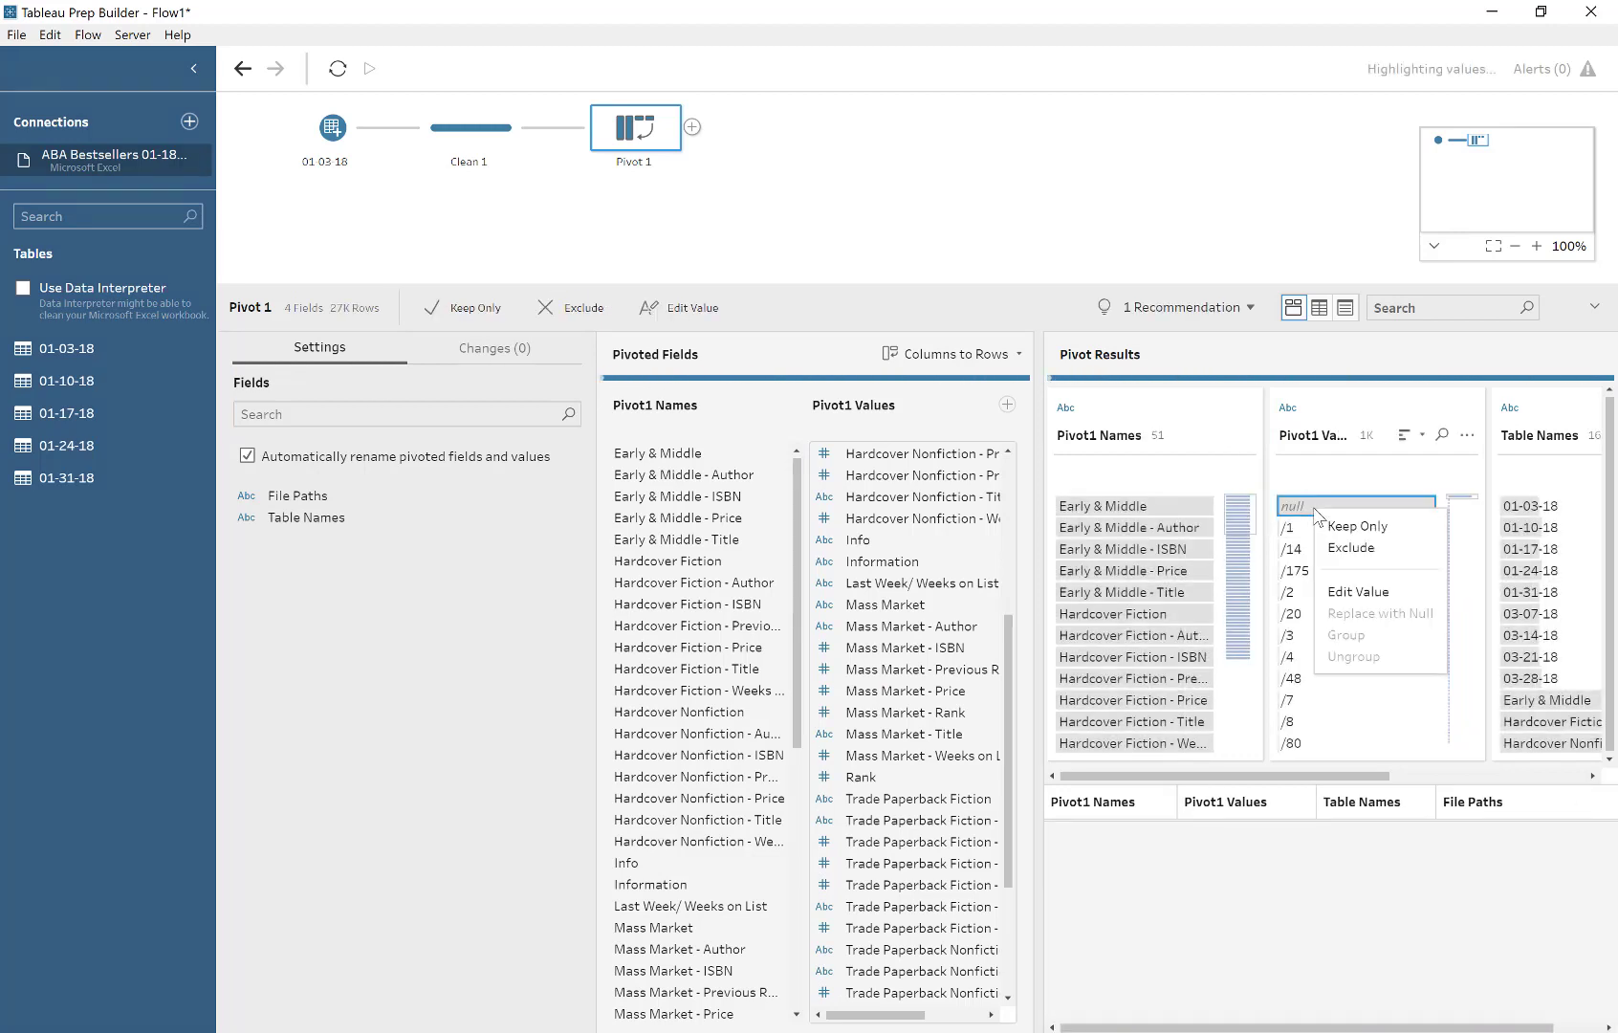
{"action": "left_click", "coordinate": [1367, 549]}
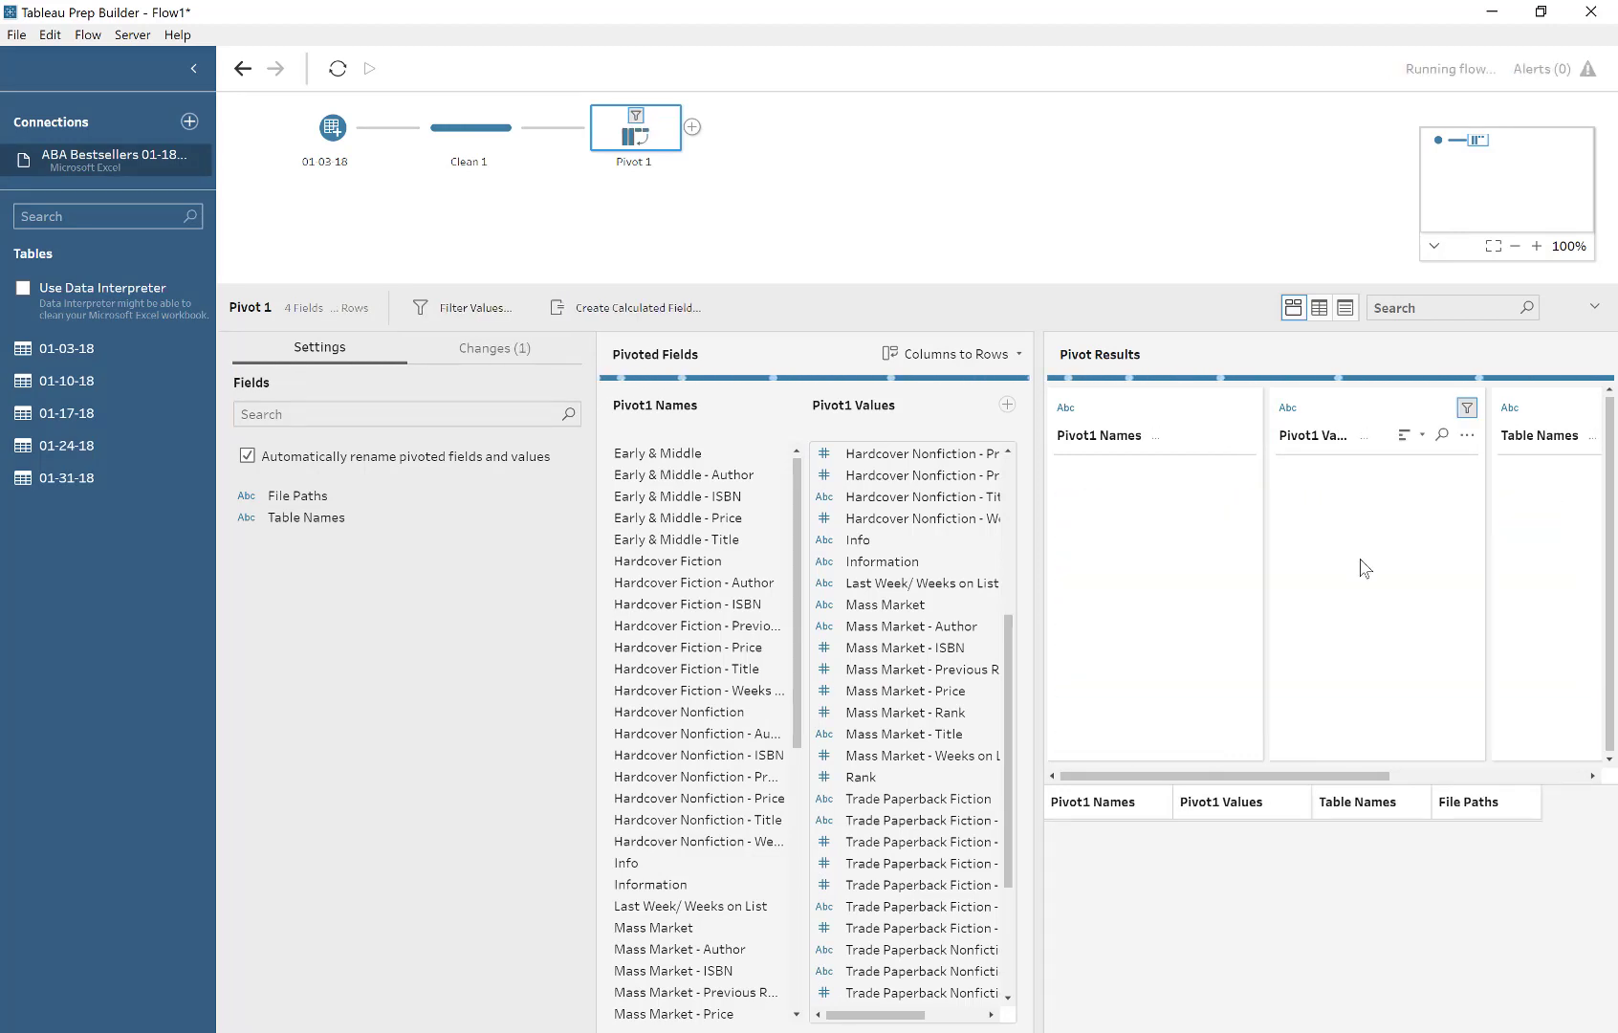
{"action": "left_click", "coordinate": [1478, 775]}
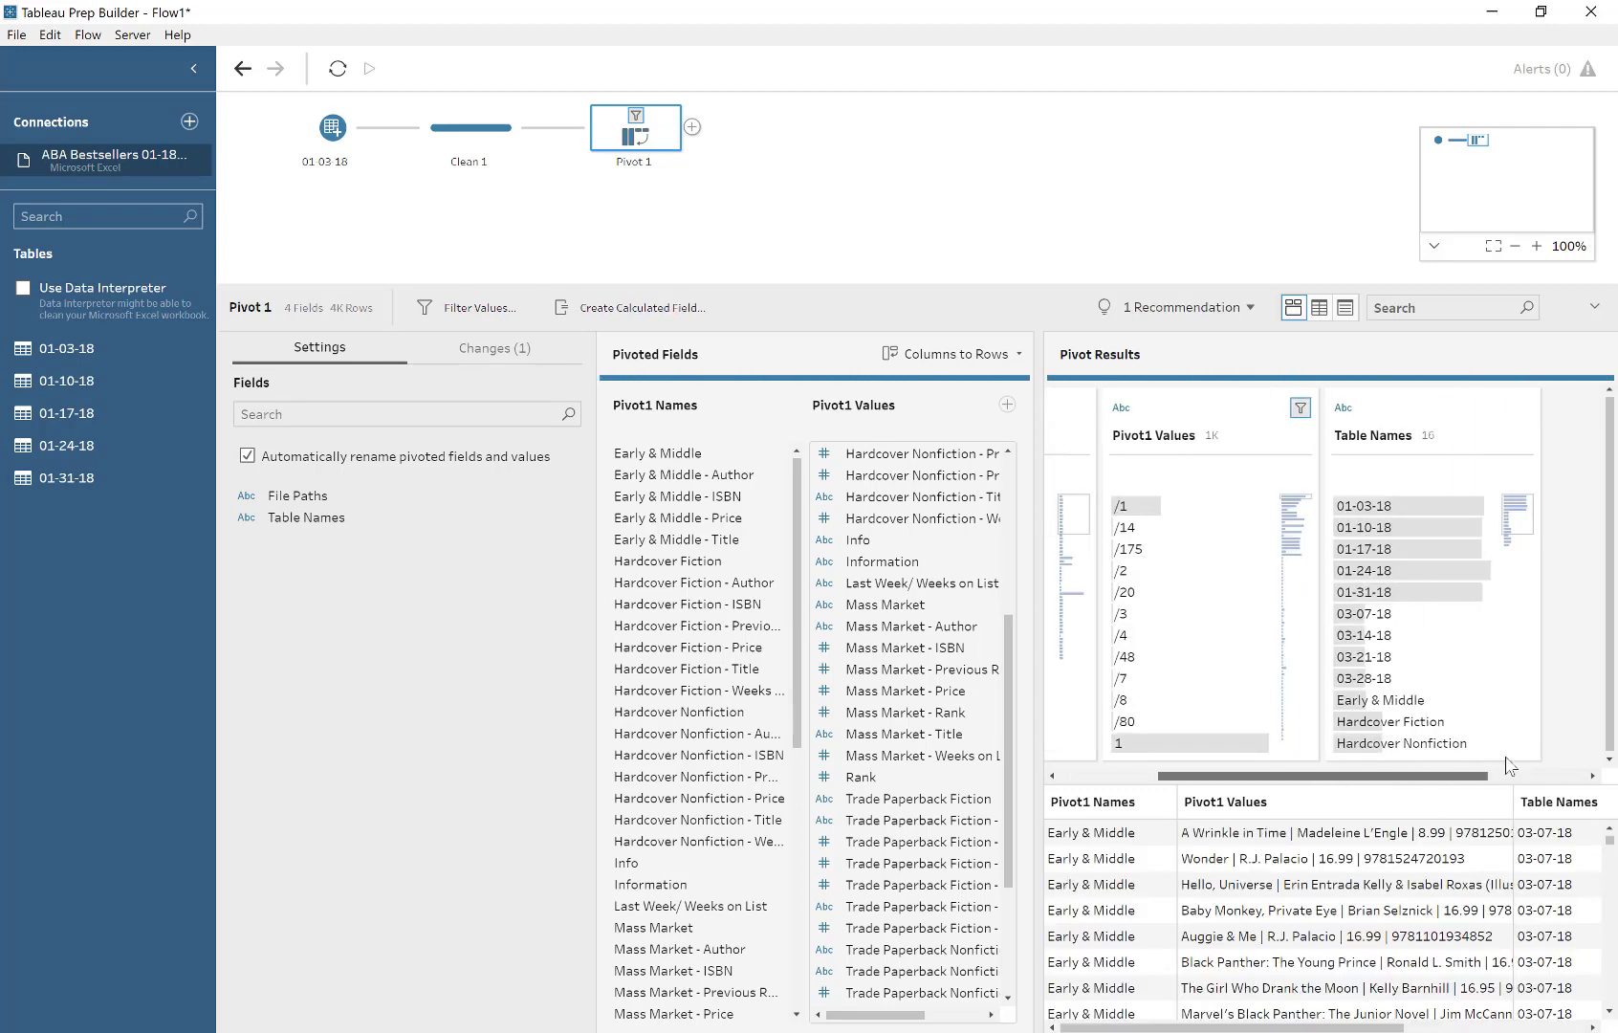
{"action": "left_click", "coordinate": [1478, 775]}
- Add an aggregate step after Pivot 1 and group by Pivot1 Names, Table Names and File Paths
{"action": "left_click", "coordinate": [692, 126]}
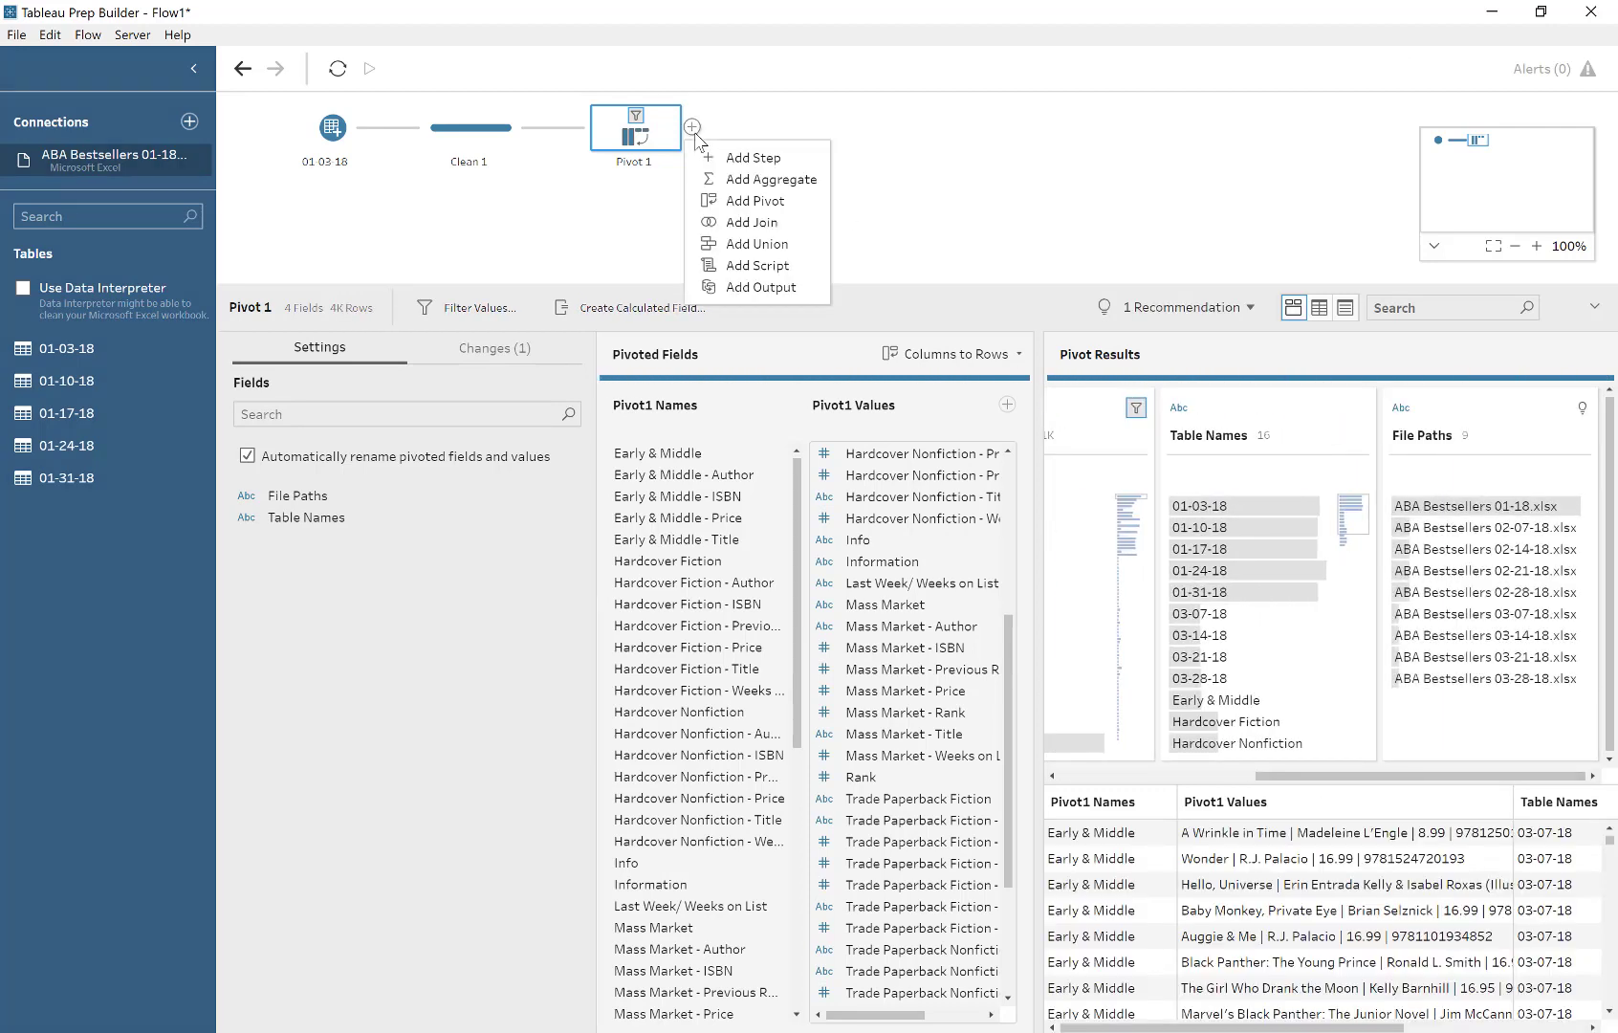
{"action": "left_click", "coordinate": [761, 179]}
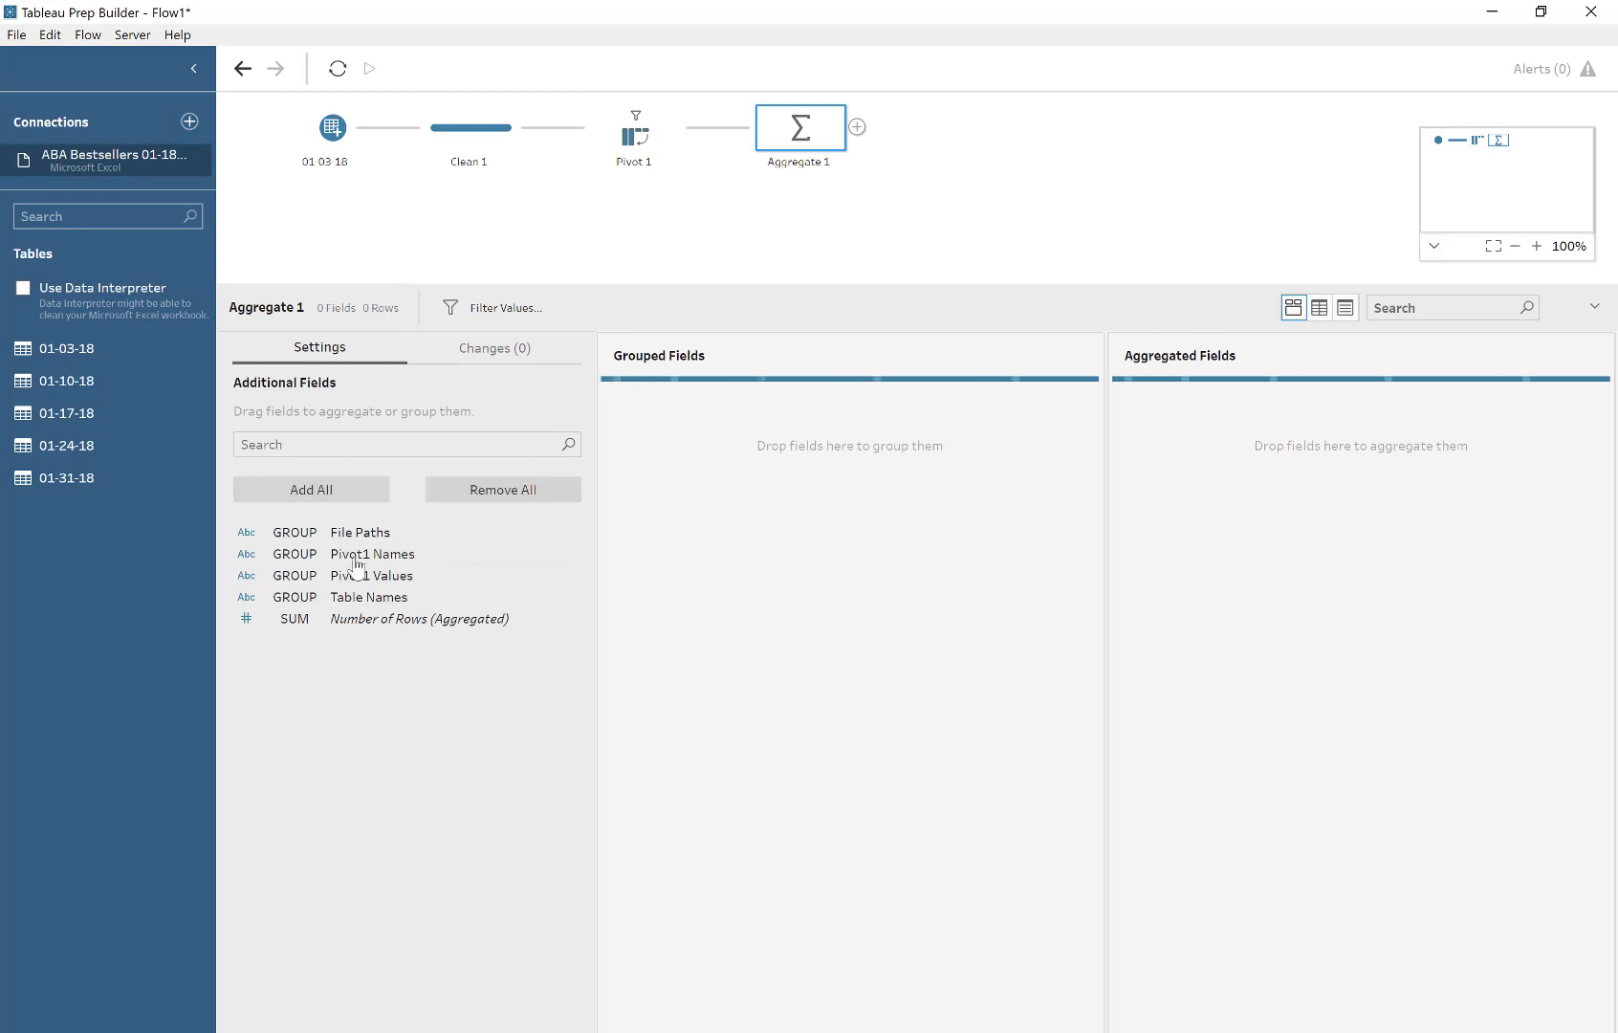
{"action": "left_click_drag", "start_coordinate": [287, 535], "coordinate": [818, 493]}
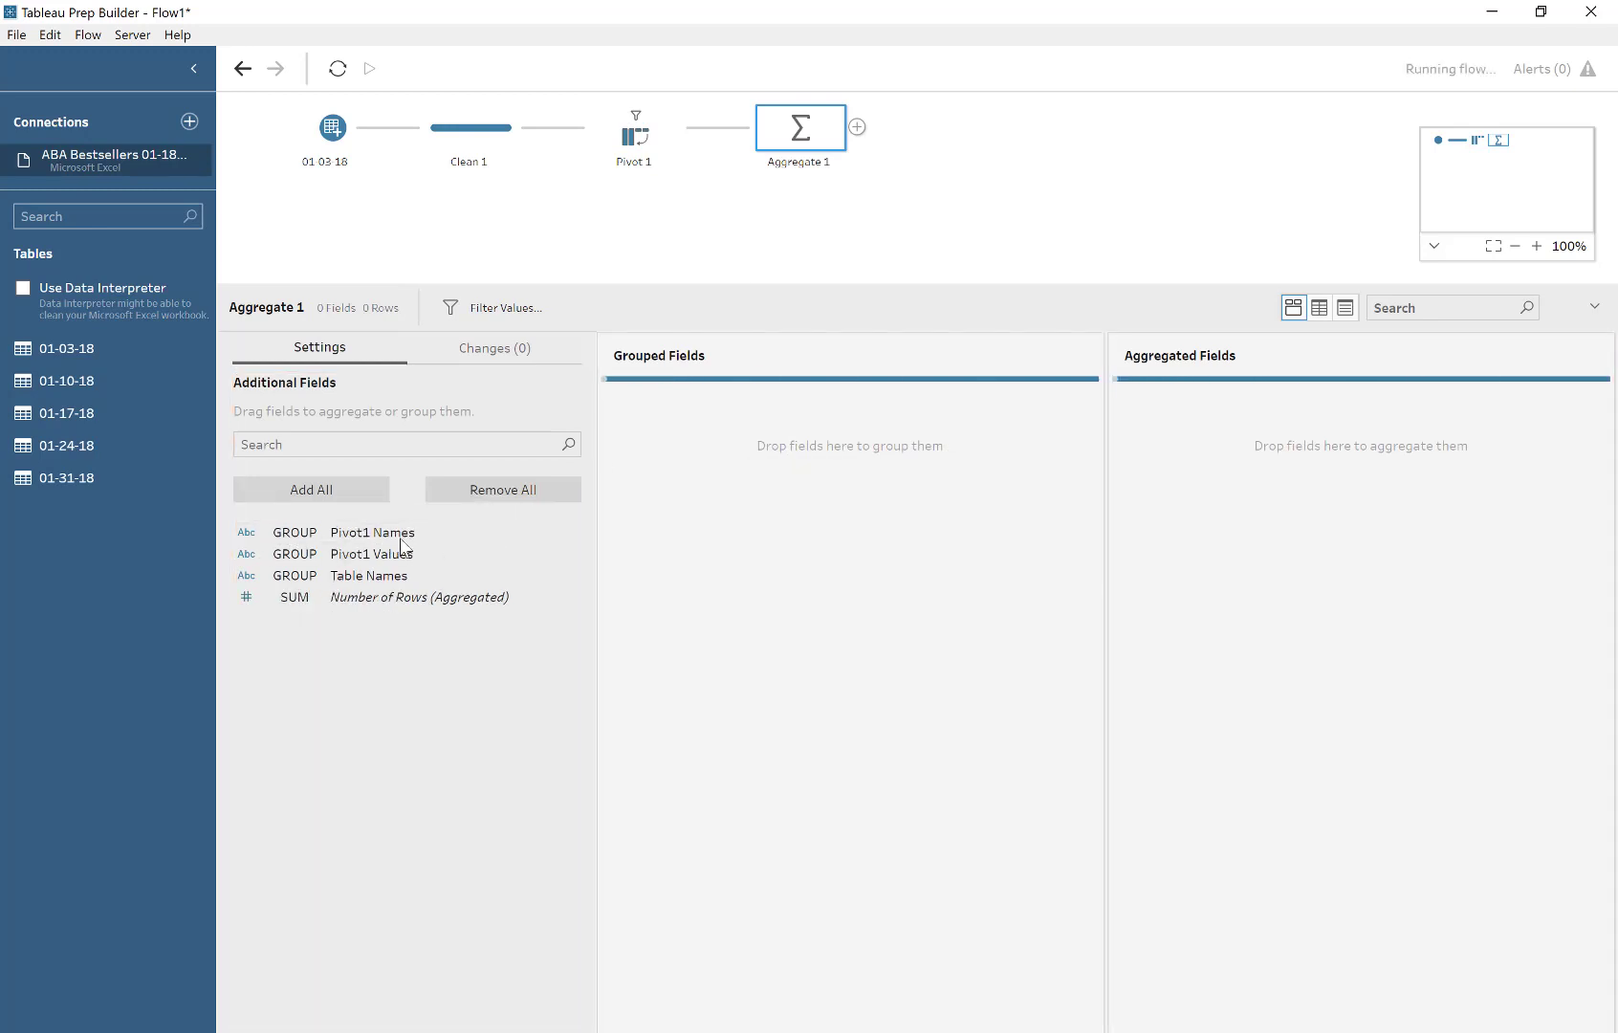
{"action": "left_click_drag", "start_coordinate": [302, 539], "coordinate": [886, 534]}
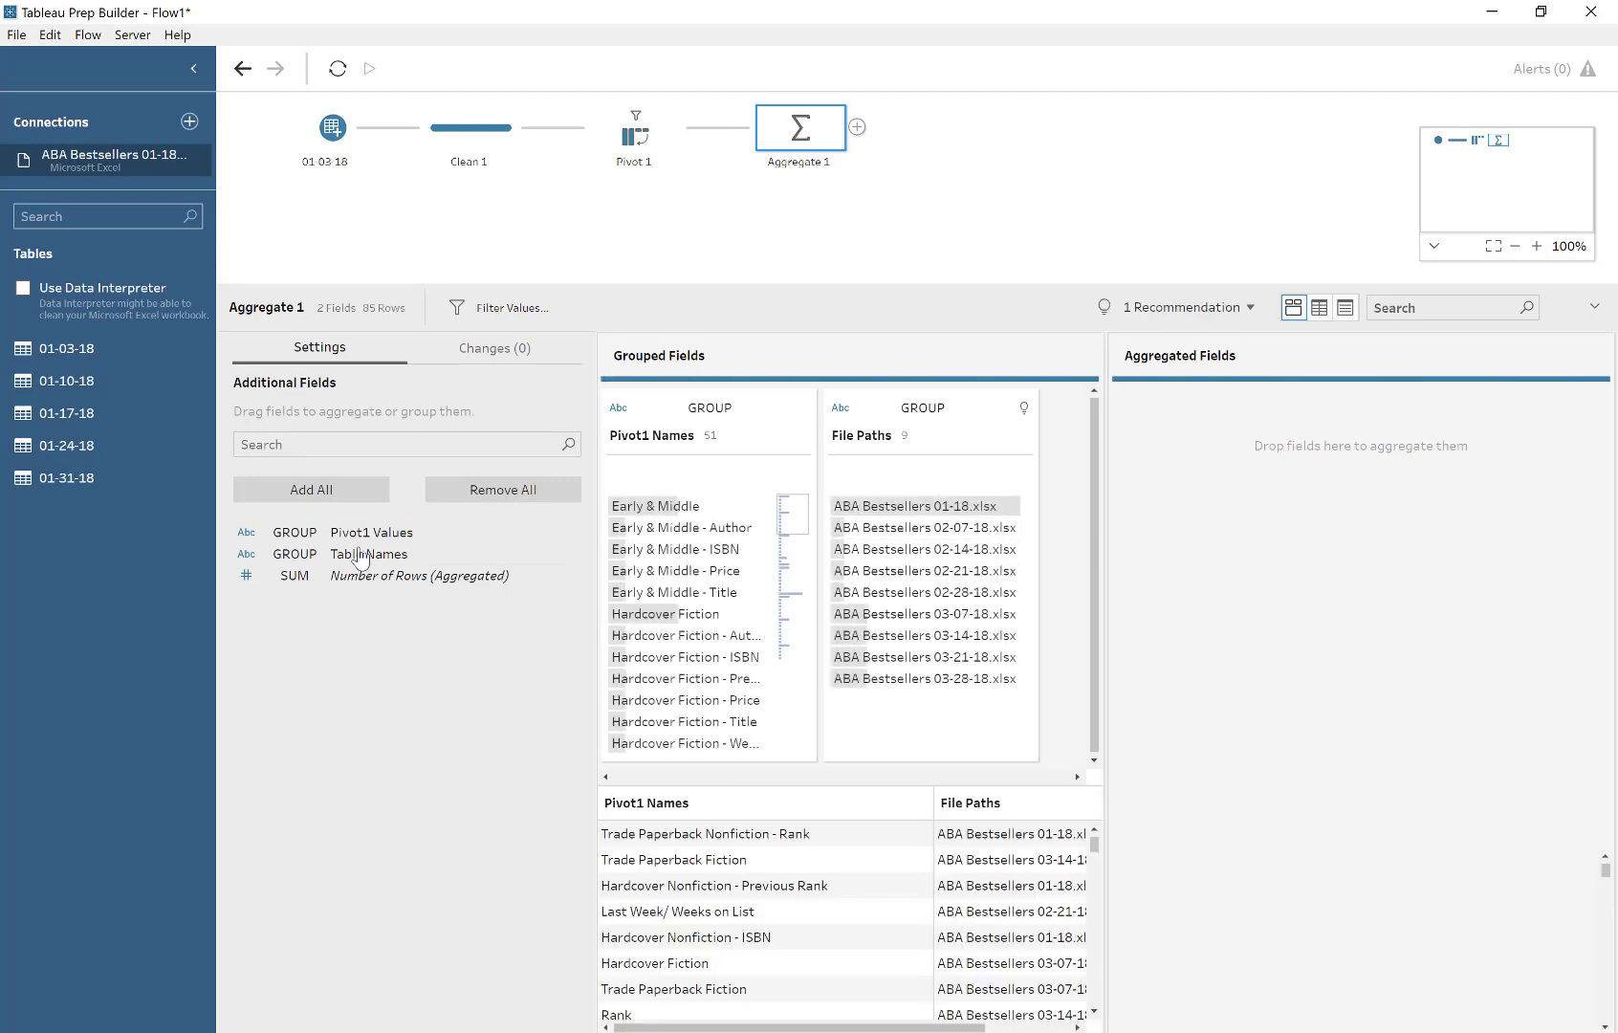
{"action": "left_click_drag", "start_coordinate": [361, 559], "coordinate": [1043, 518]}
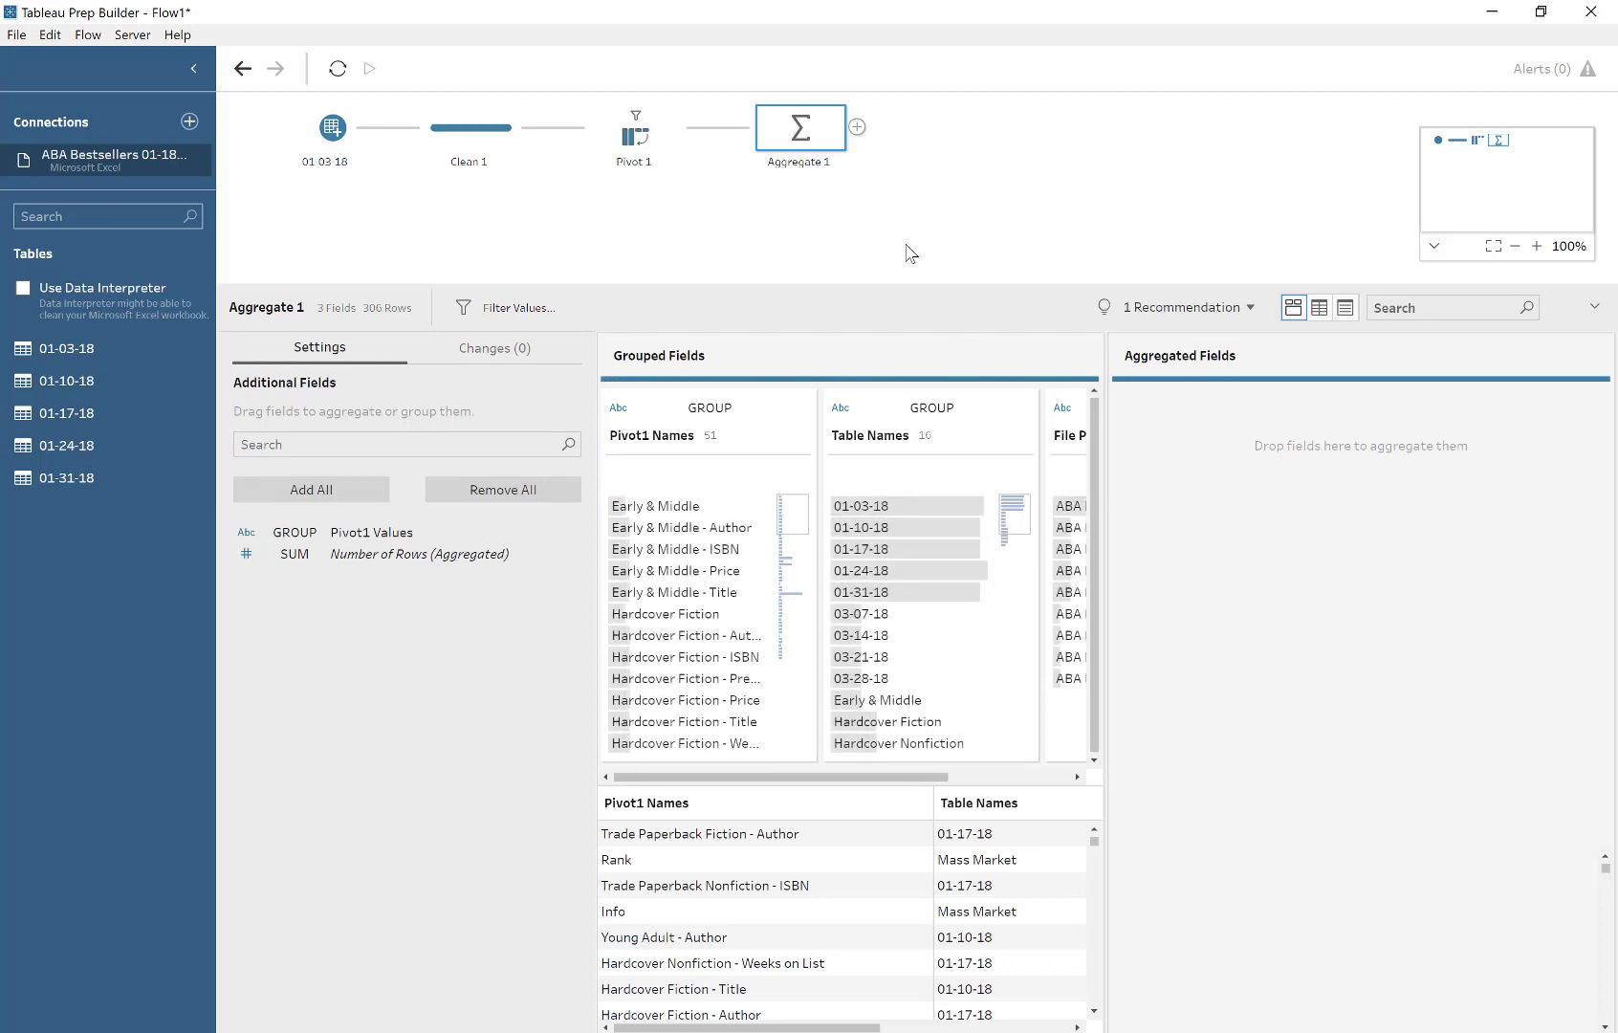
- Add a cleaning step after Aggregate 1 and examine which Pivot1 Names belong to the 01-18 and 02-07-18 workbooks
{"action": "left_click", "coordinate": [858, 129]}
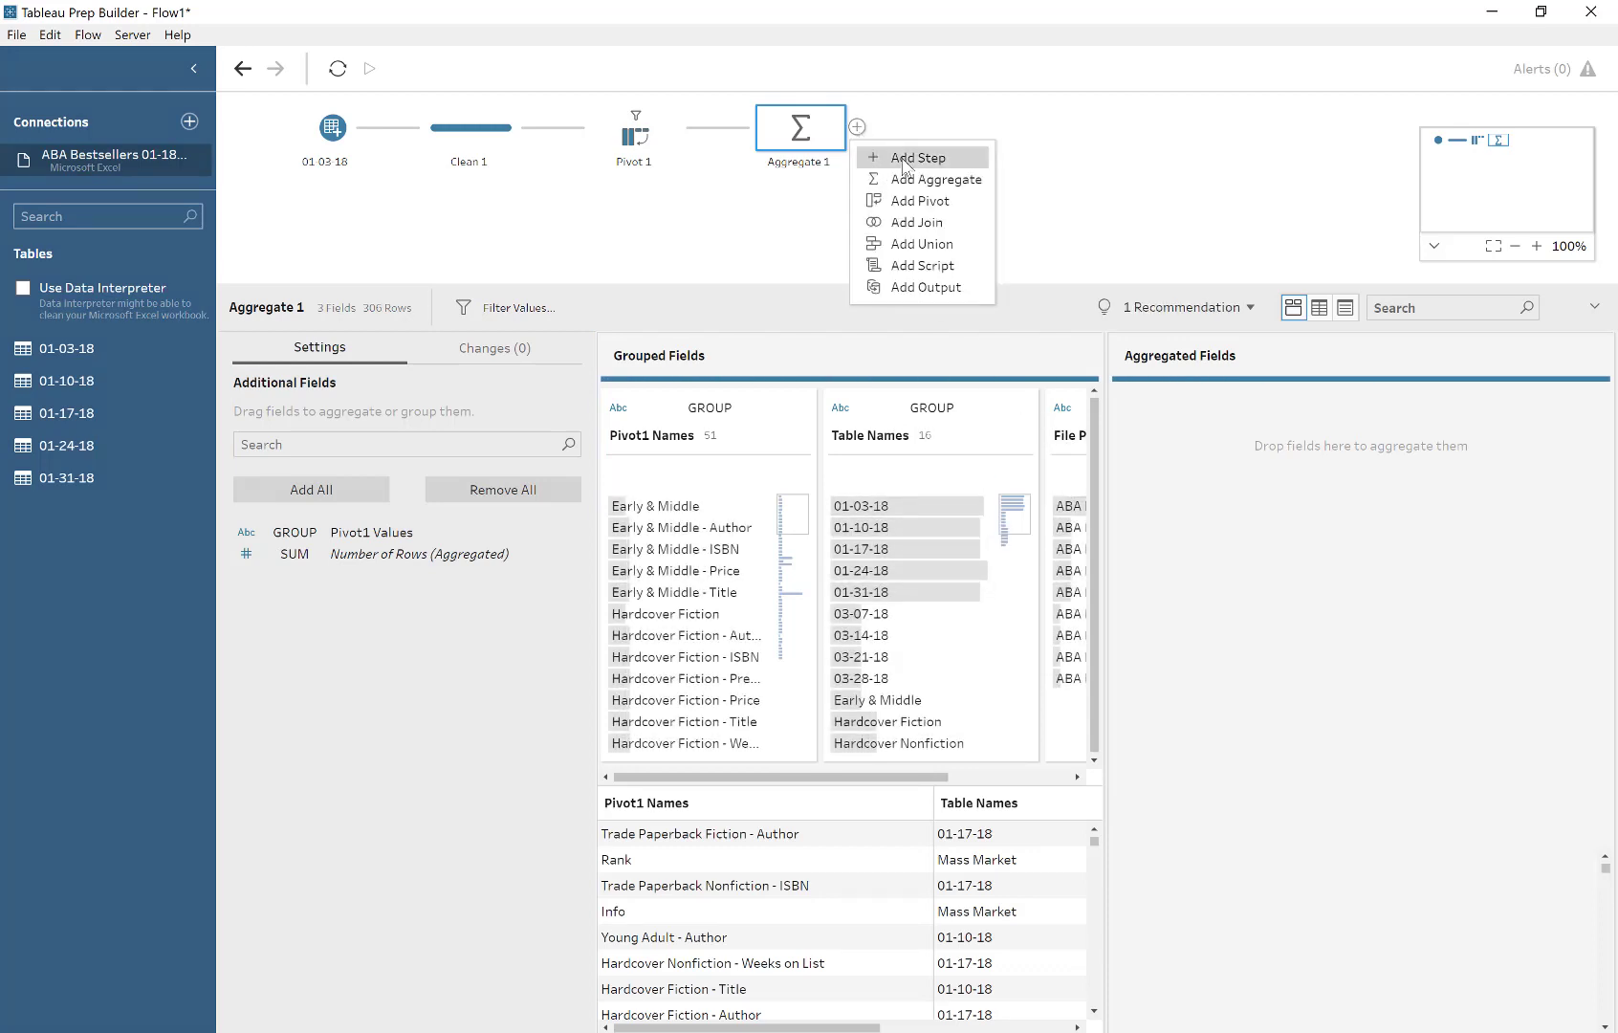
{"action": "left_click", "coordinate": [904, 156]}
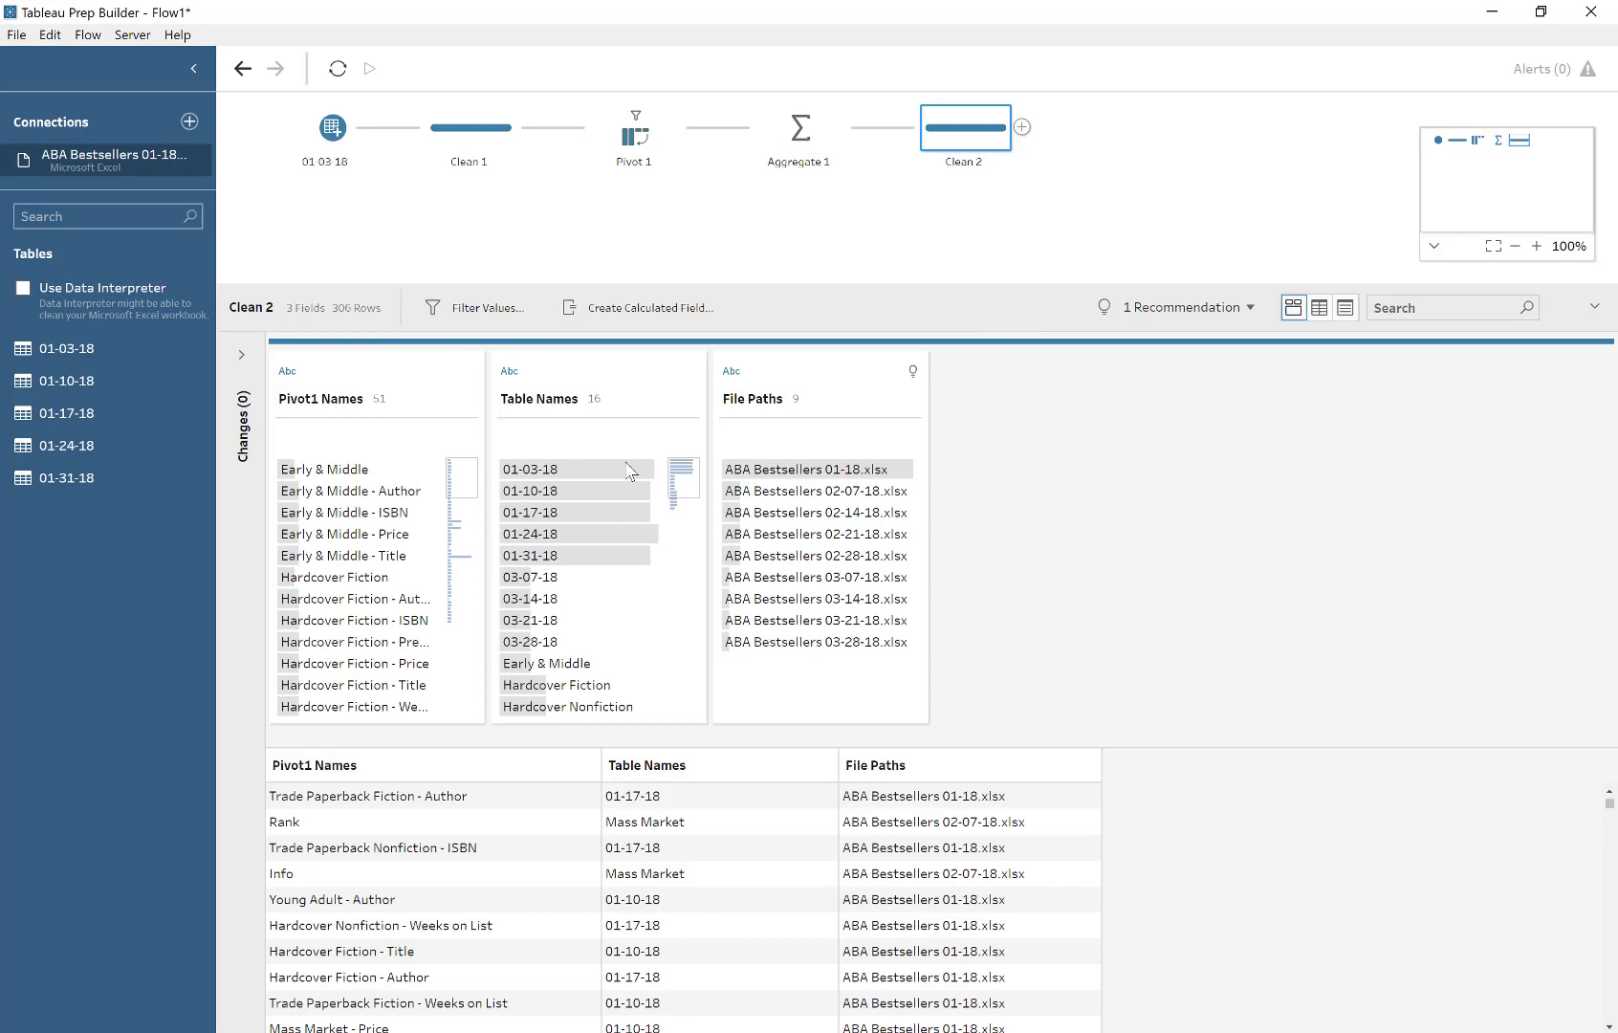
{"action": "left_click", "coordinate": [810, 471]}
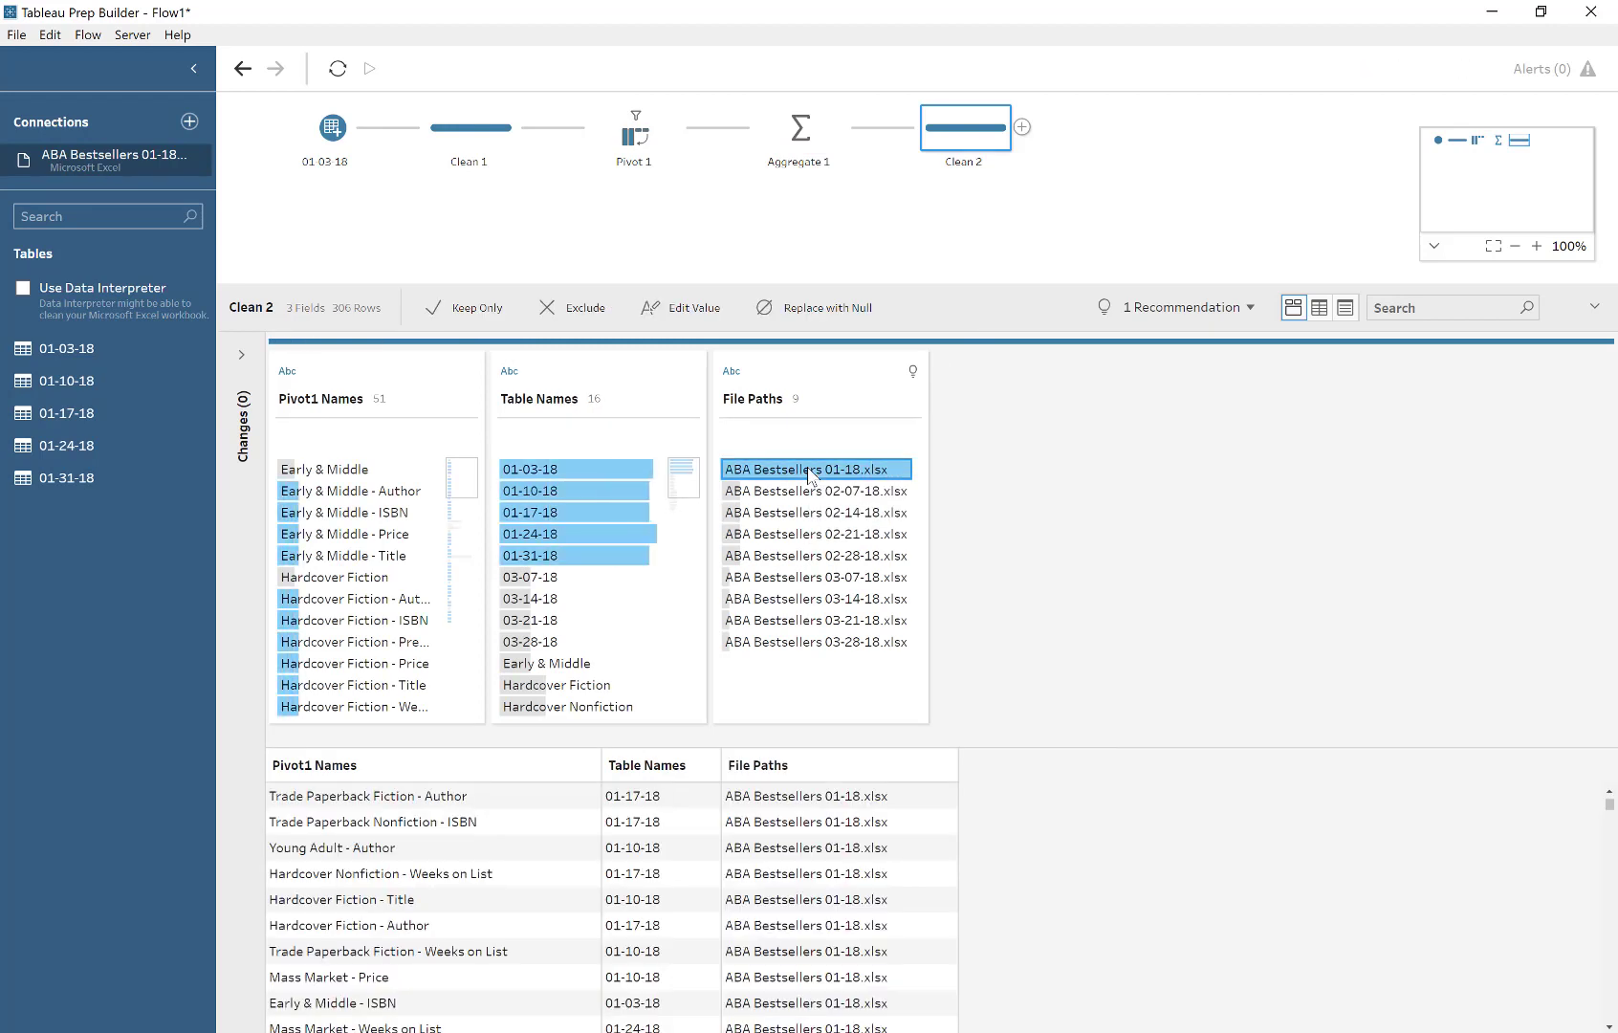
{"action": "left_click", "coordinate": [808, 491]}
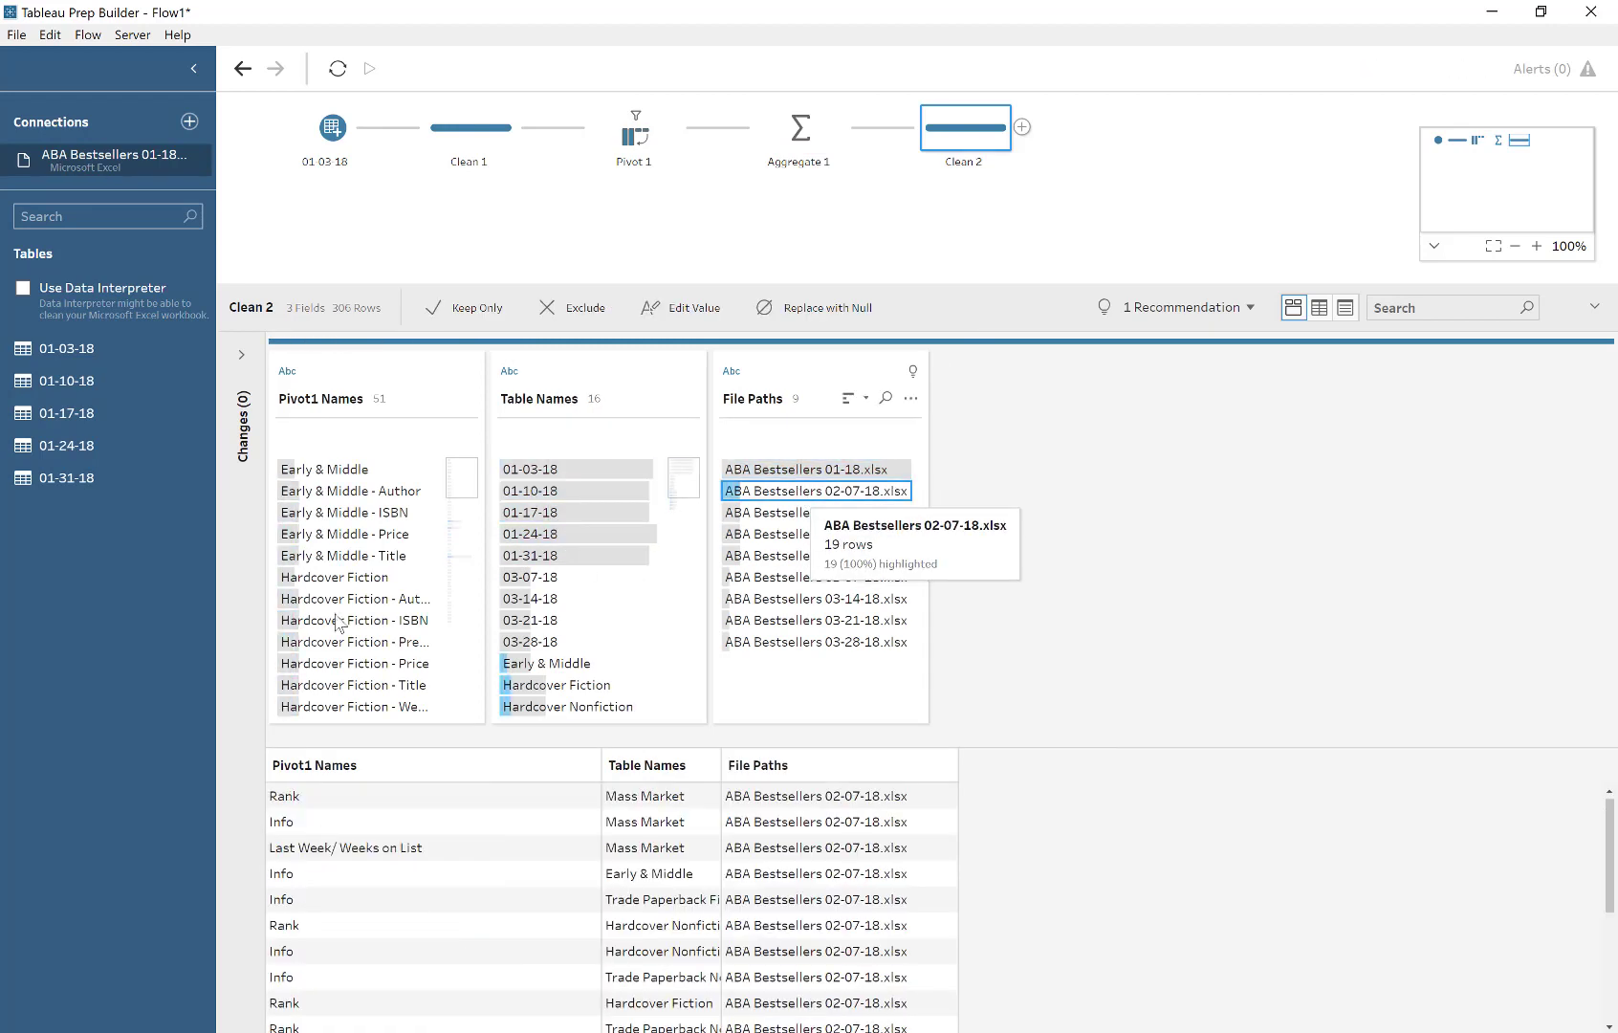
{"action": "scroll", "coordinate": [363, 603], "scroll_direction": "down", "scroll_amount": 6}
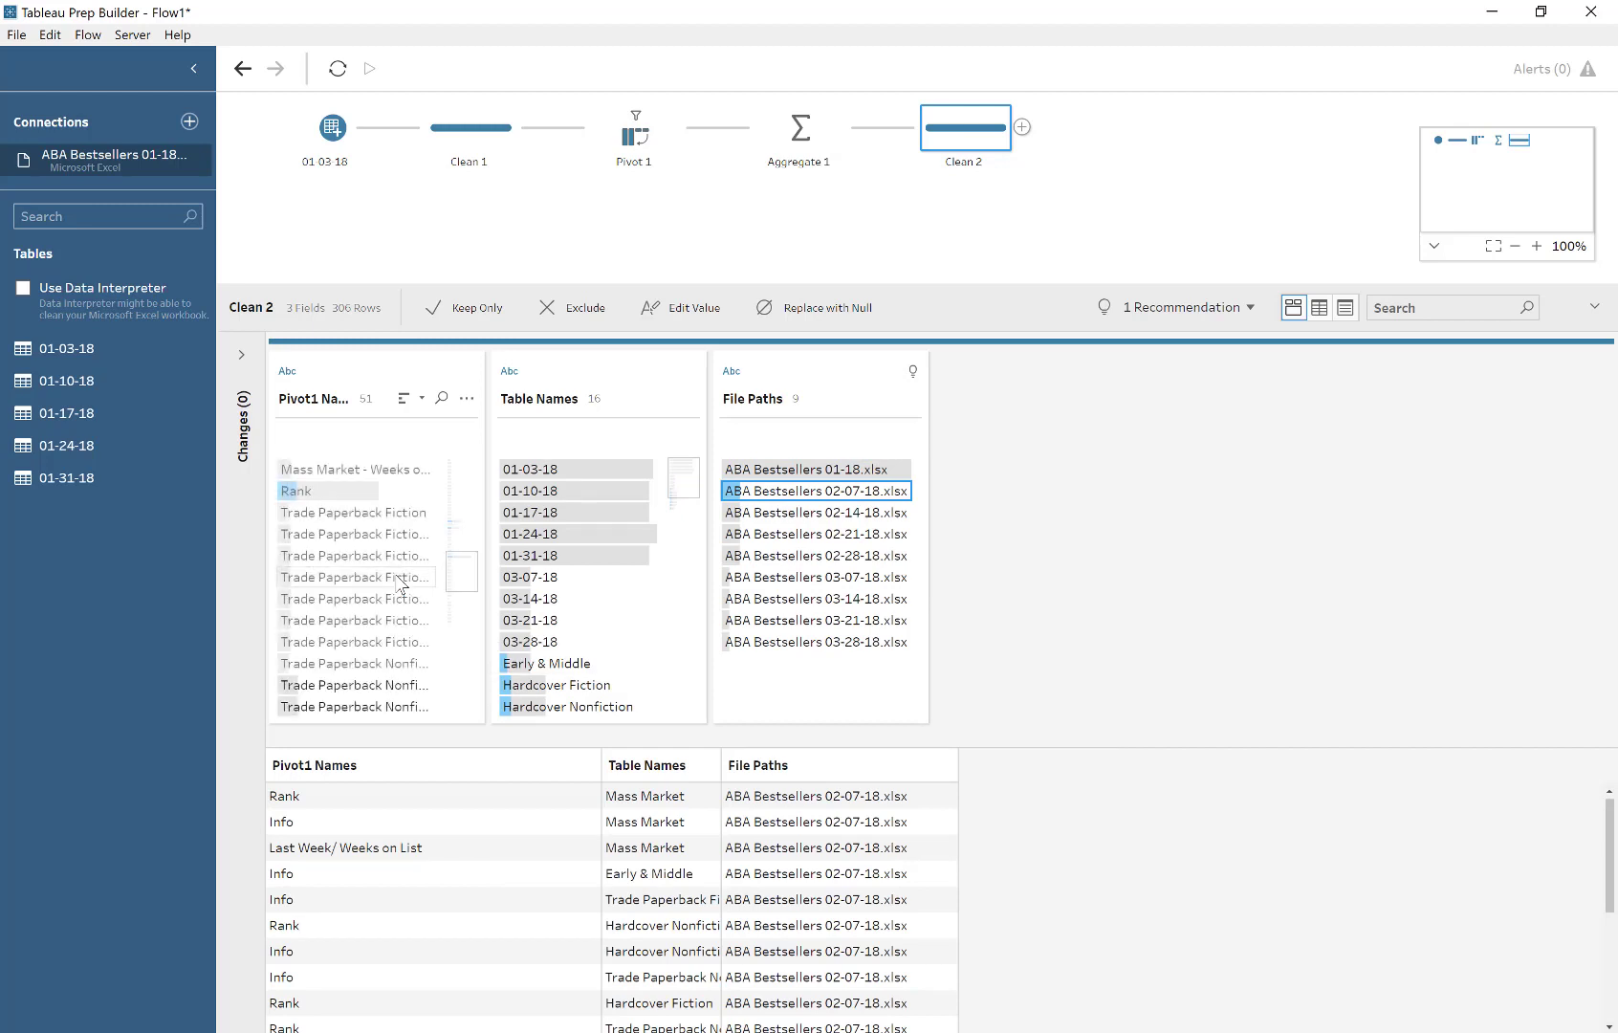
{"action": "scroll", "coordinate": [383, 593], "scroll_direction": "up", "scroll_amount": 6}
{"action": "scroll", "coordinate": [332, 670], "scroll_direction": "down", "scroll_amount": 3}
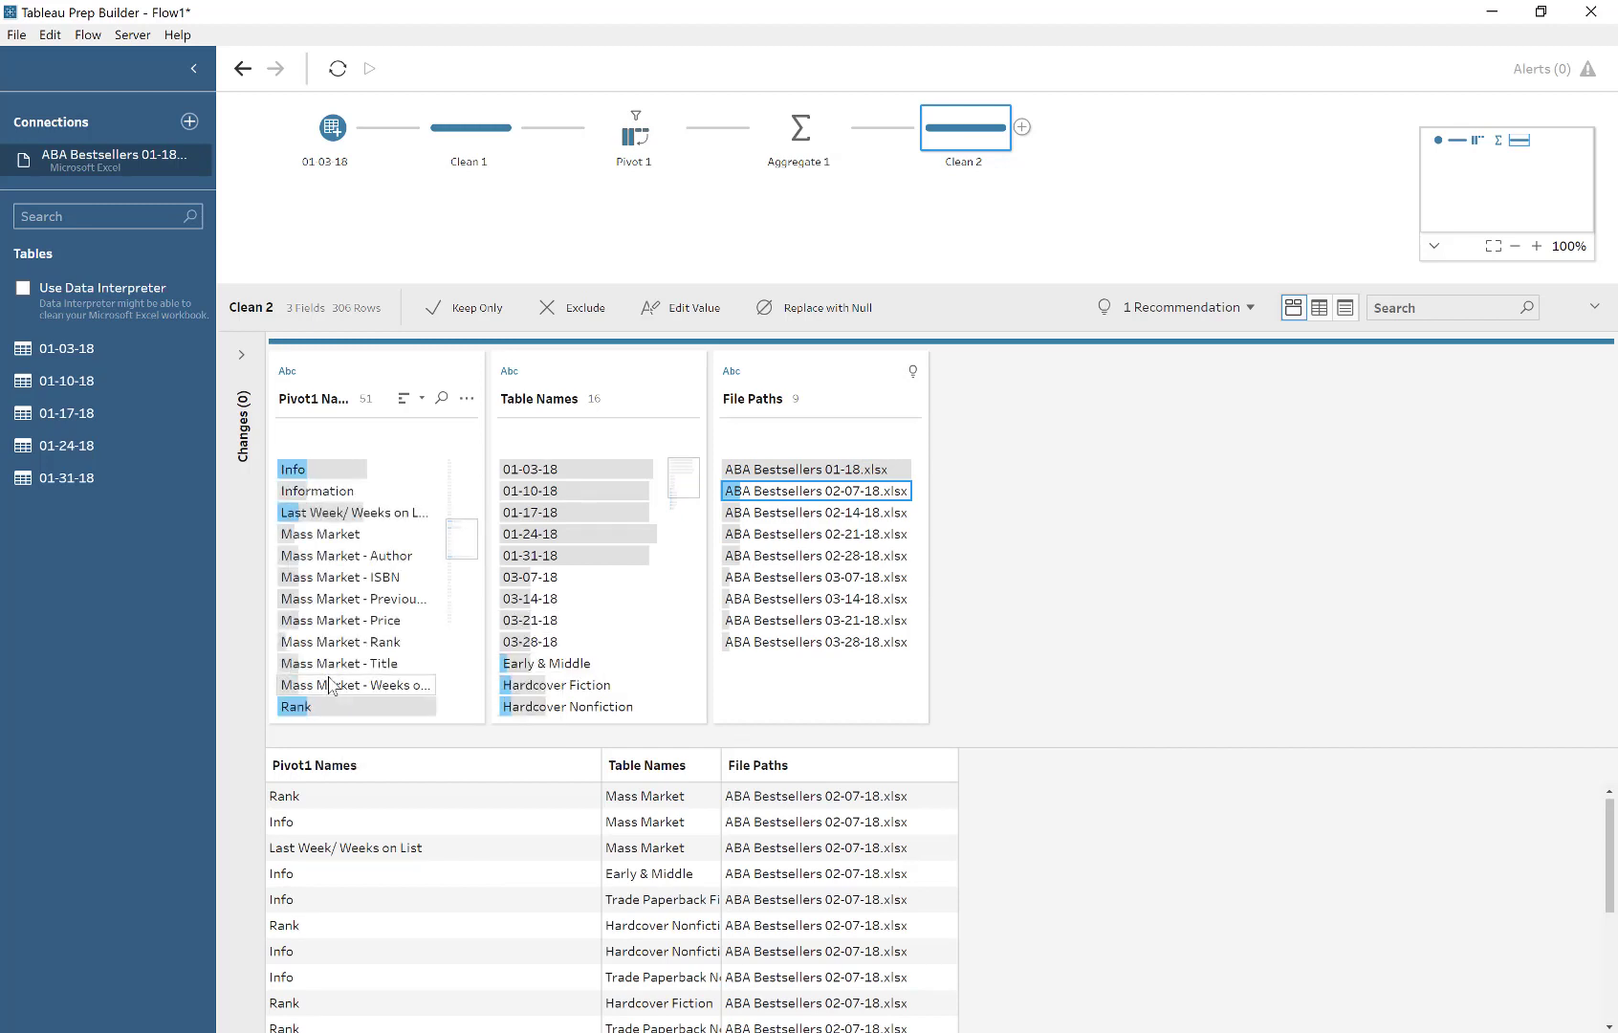
{"action": "scroll", "coordinate": [330, 685], "scroll_direction": "down", "scroll_amount": 3}
- Check which field names and tables belong to each workbook from 02-14-18 through 03-28-18
{"action": "left_click", "coordinate": [764, 514]}
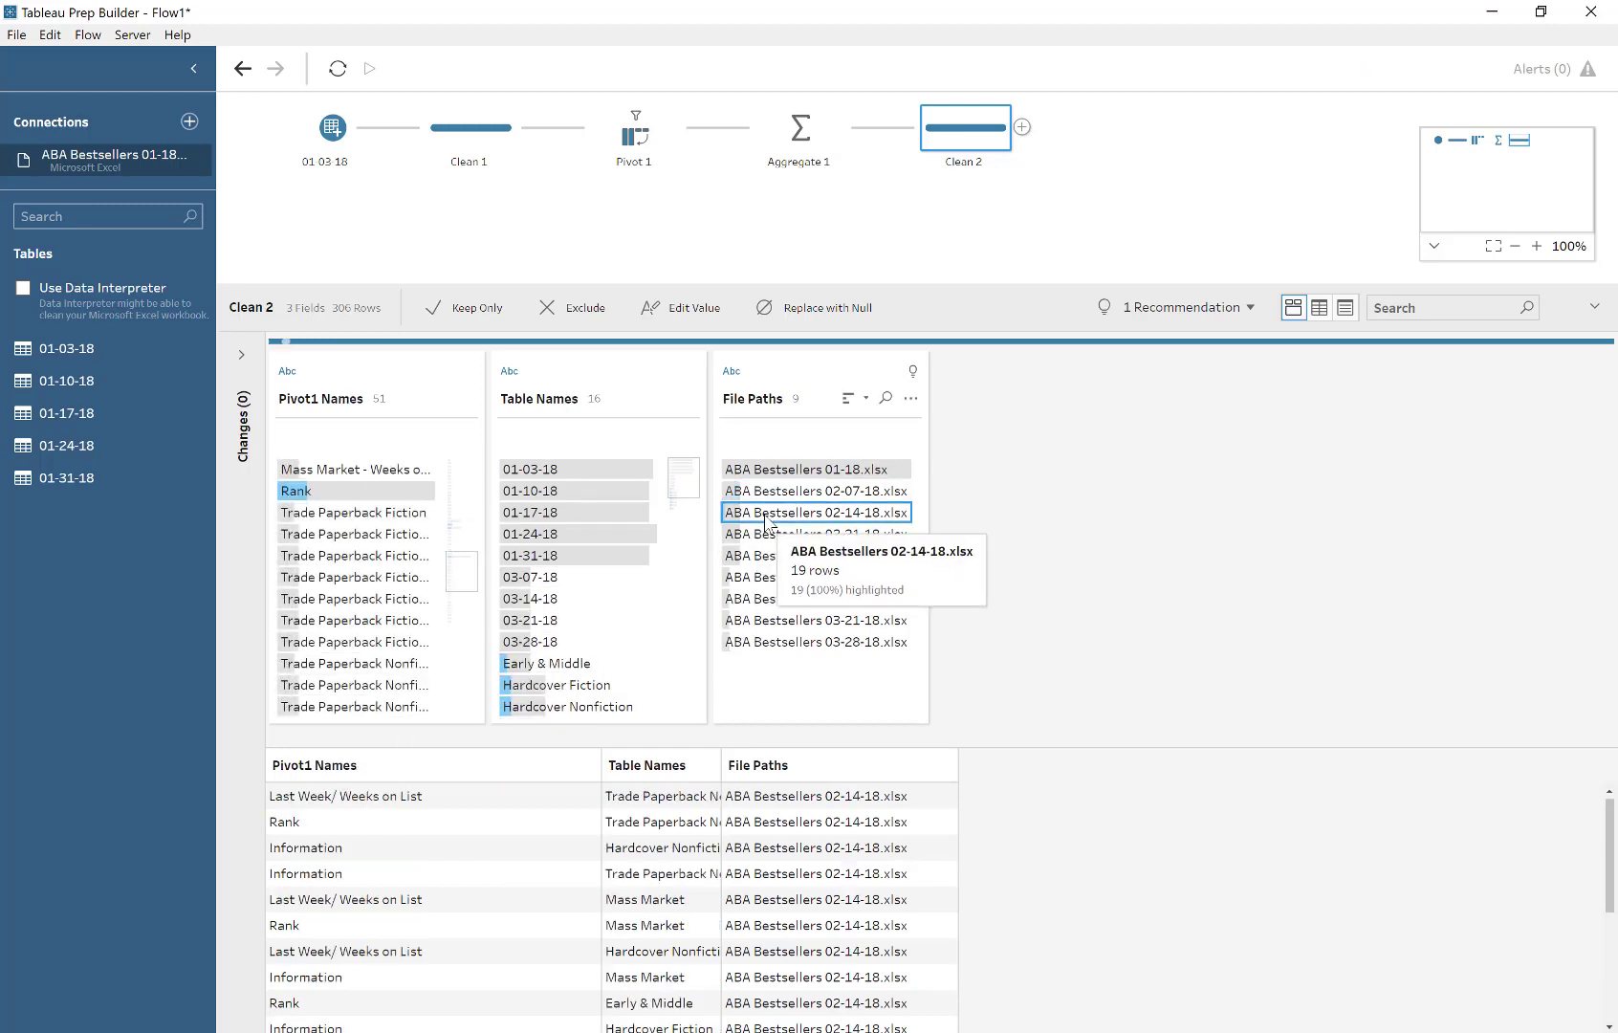
{"action": "left_click", "coordinate": [755, 533]}
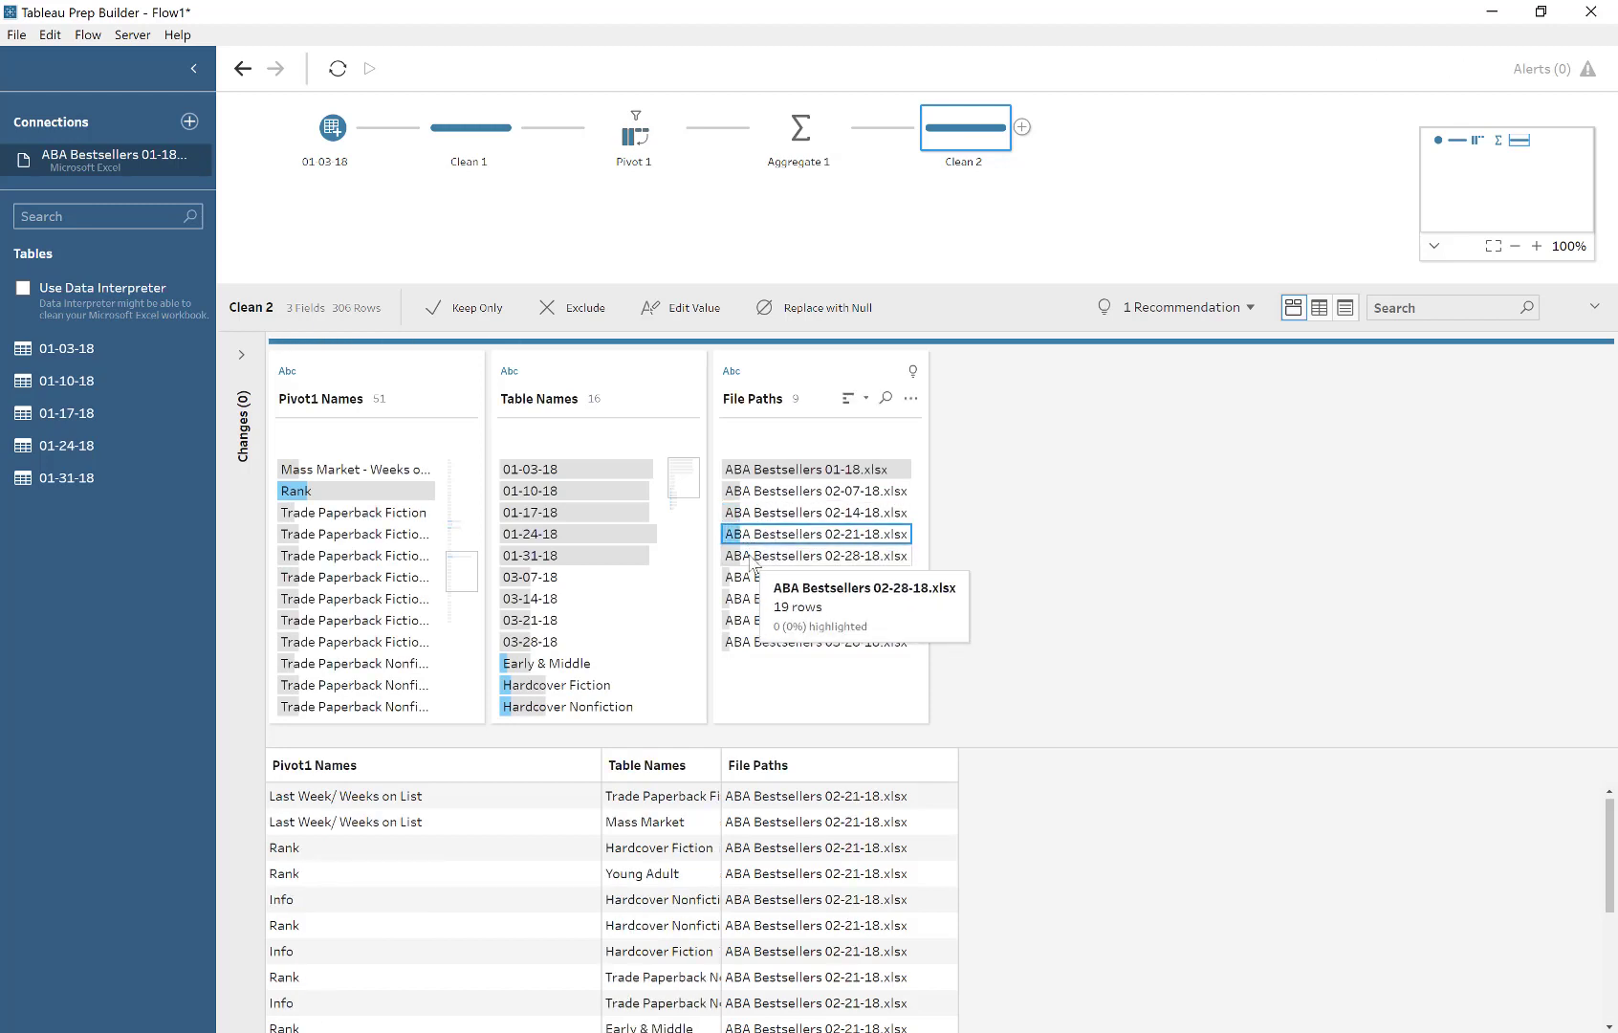
{"action": "left_click", "coordinate": [752, 557]}
{"action": "left_click", "coordinate": [746, 579]}
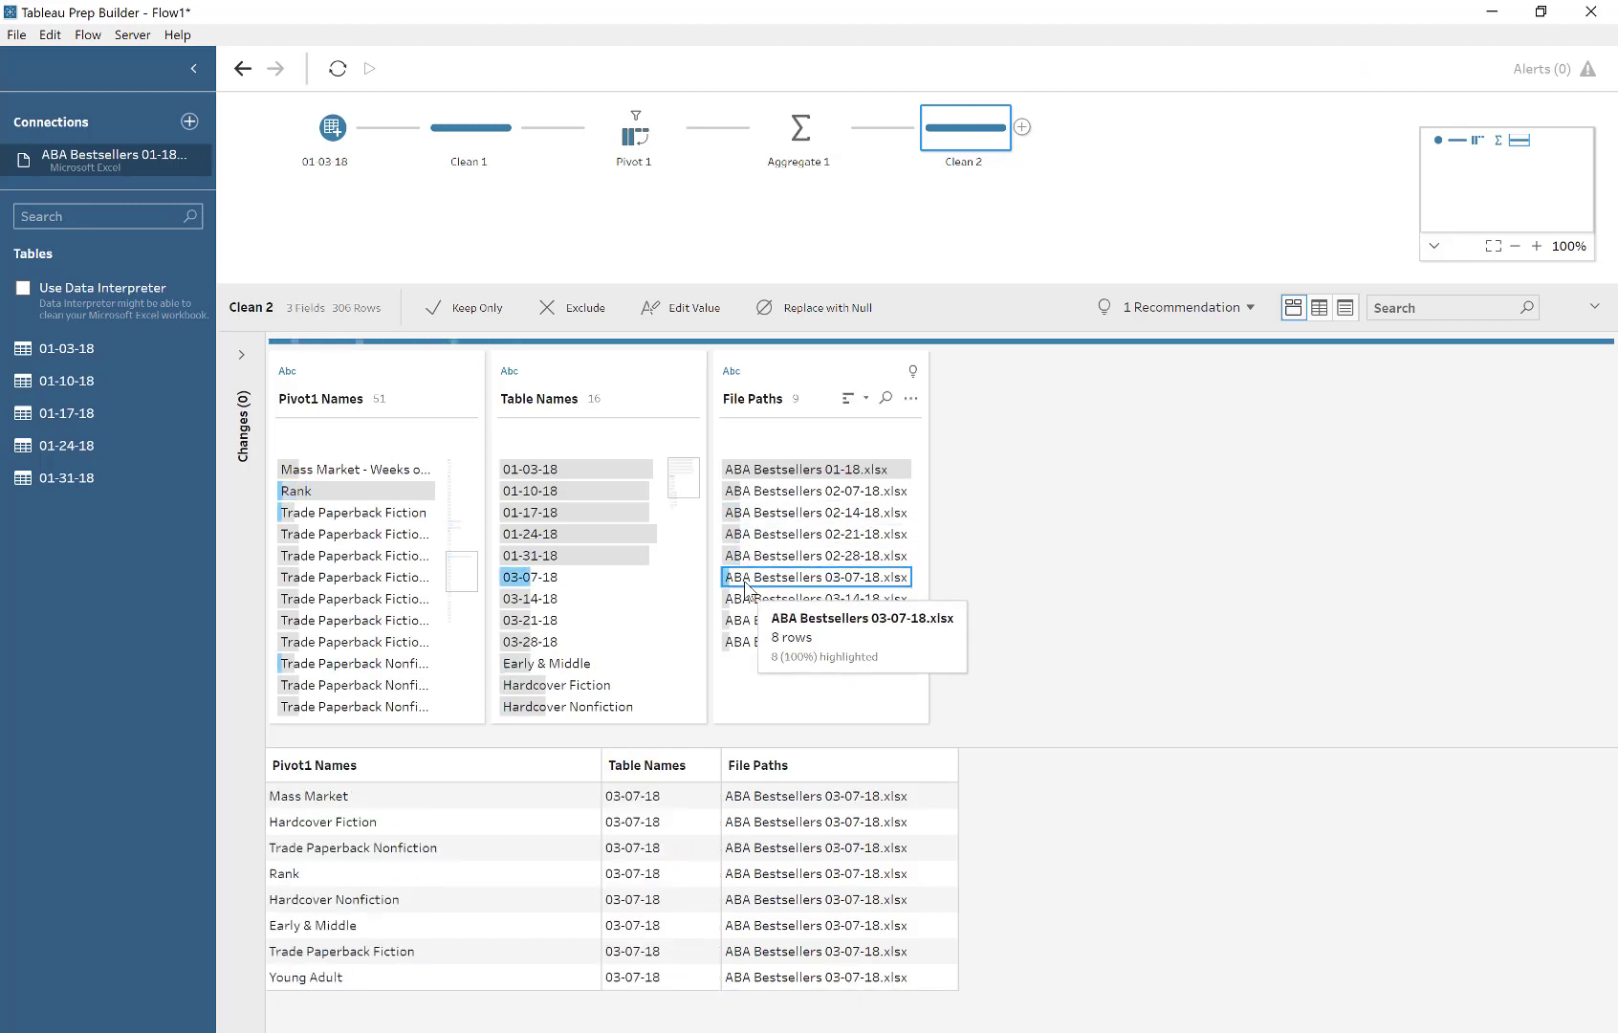
{"action": "left_click", "coordinate": [745, 600]}
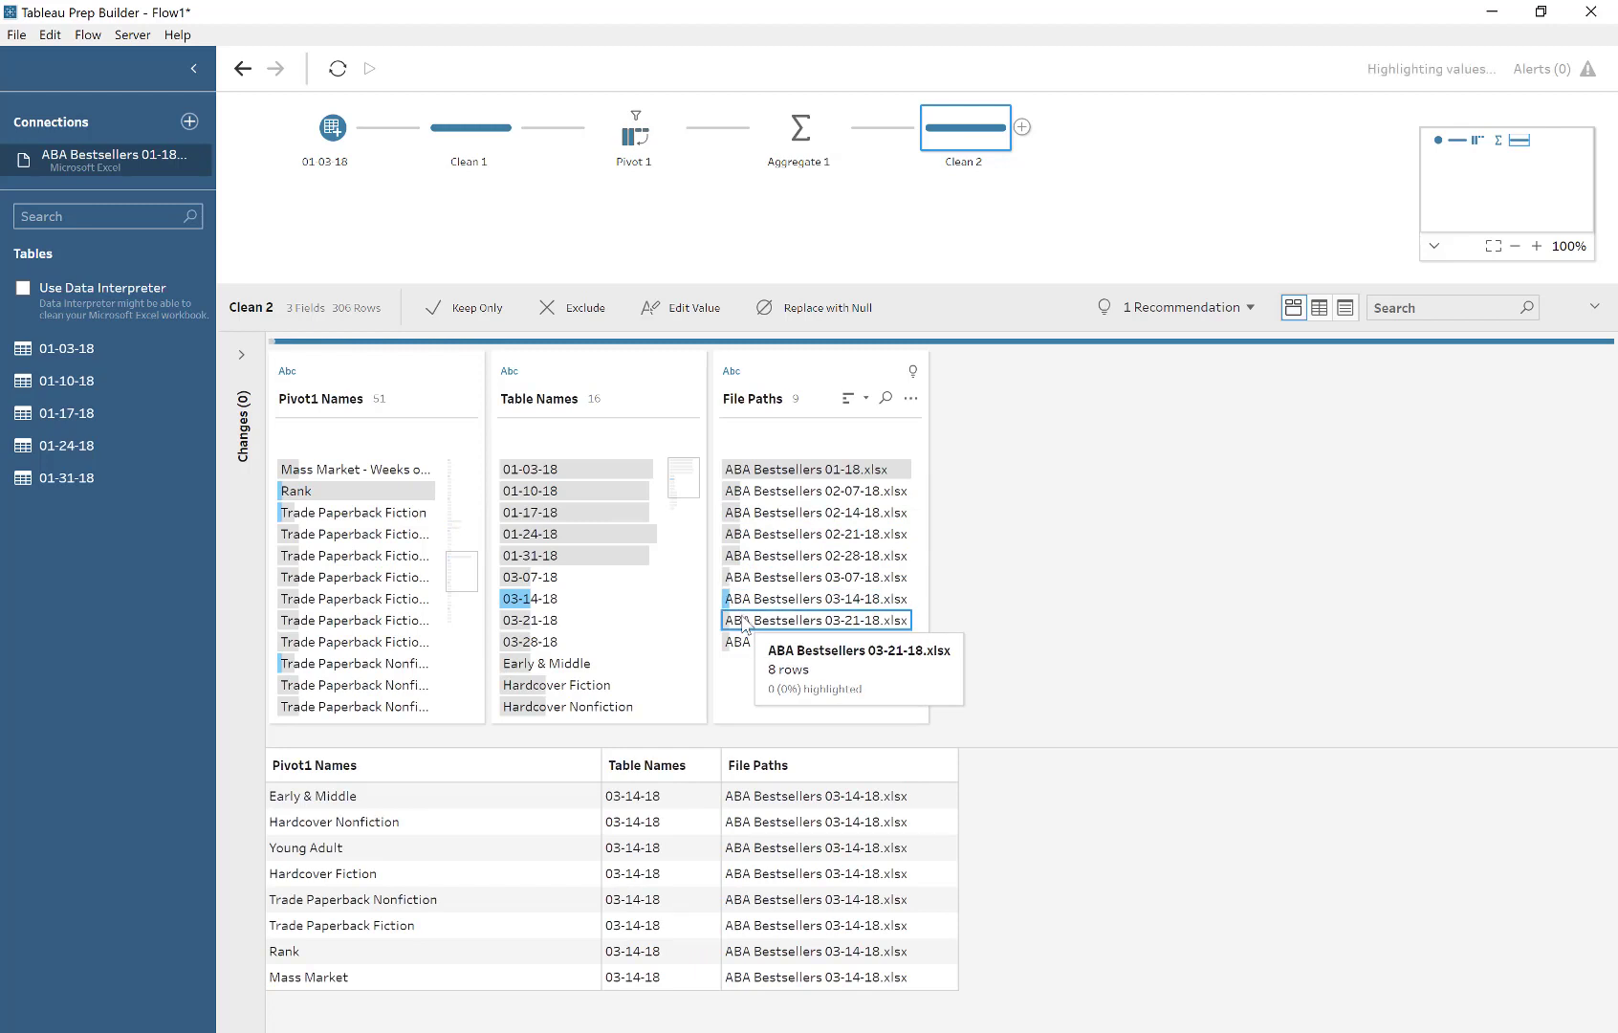
{"action": "left_click", "coordinate": [745, 620]}
{"action": "left_click", "coordinate": [744, 641]}
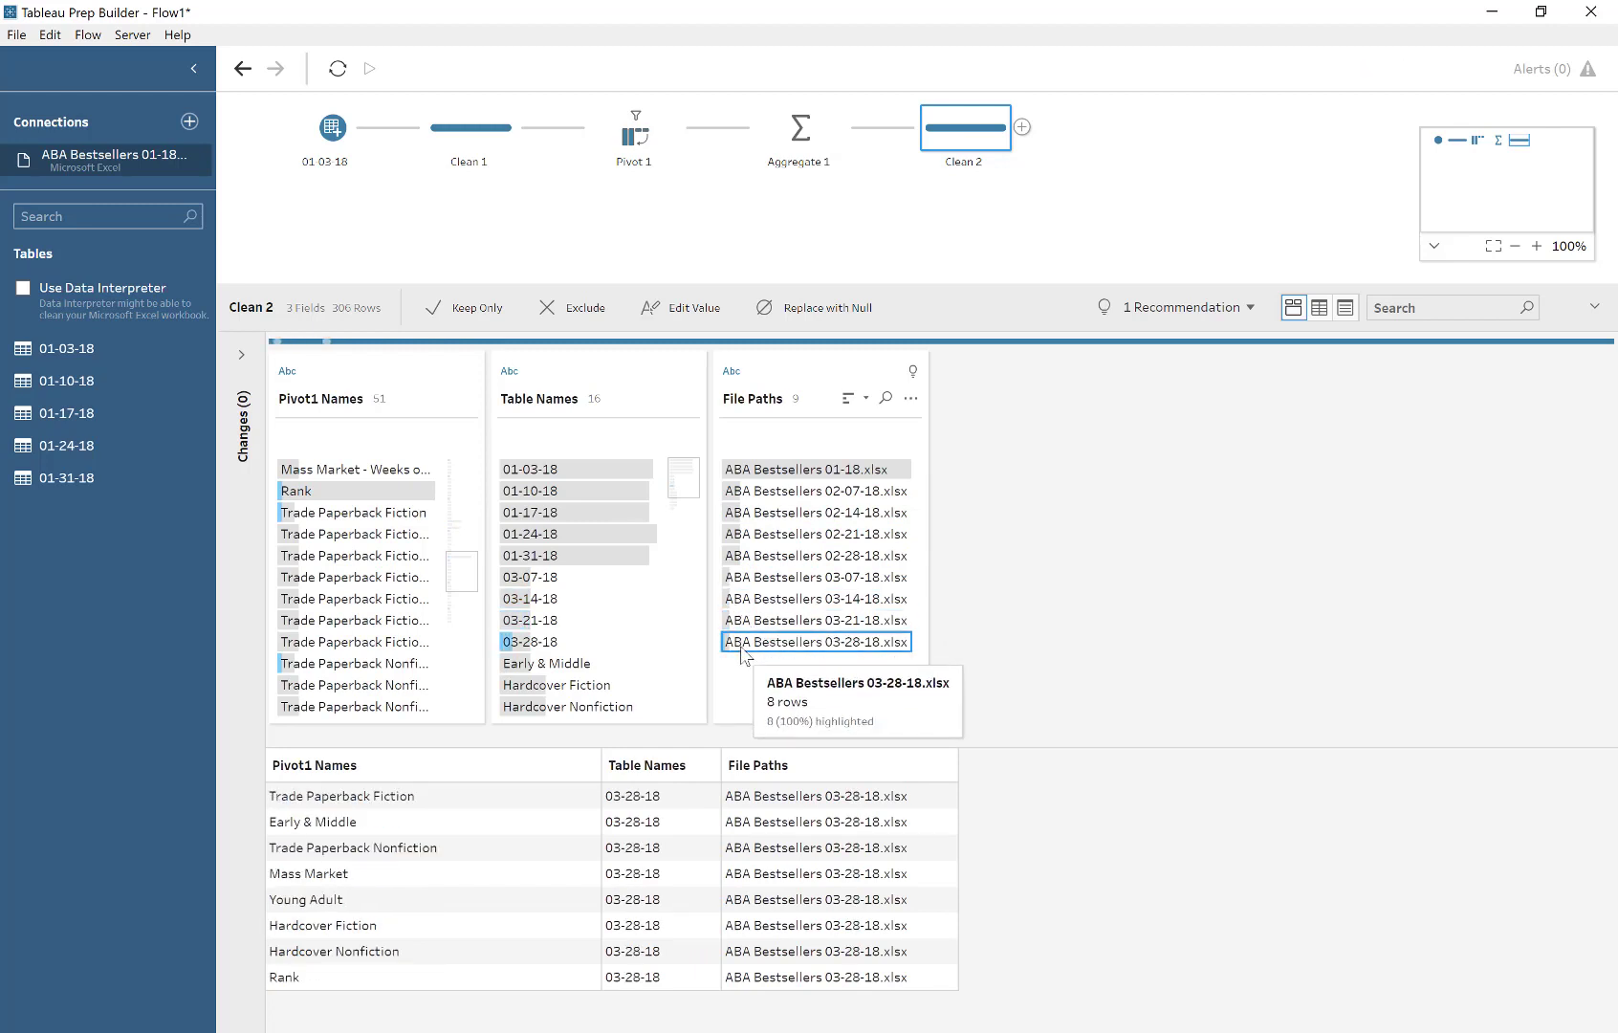
- Add the 01-03-18 table as a new separate input and delete the original wildcard union input with all its following steps
{"action": "left_click", "coordinate": [631, 247]}
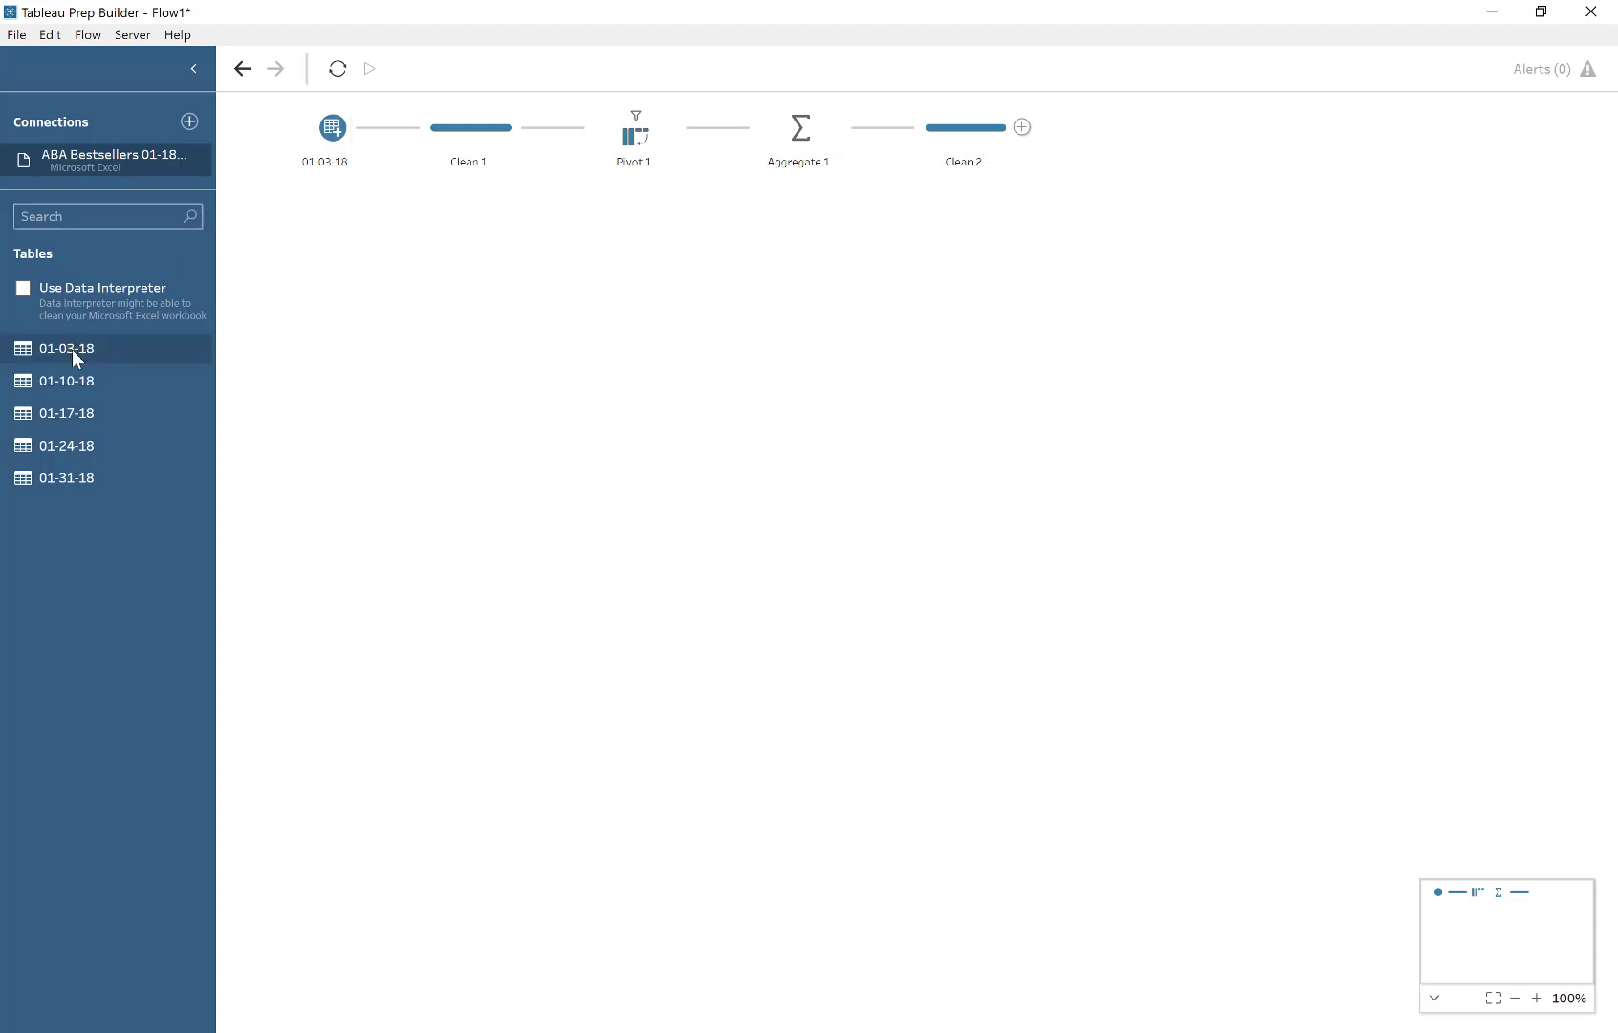
{"action": "left_click_drag", "start_coordinate": [77, 352], "coordinate": [319, 578]}
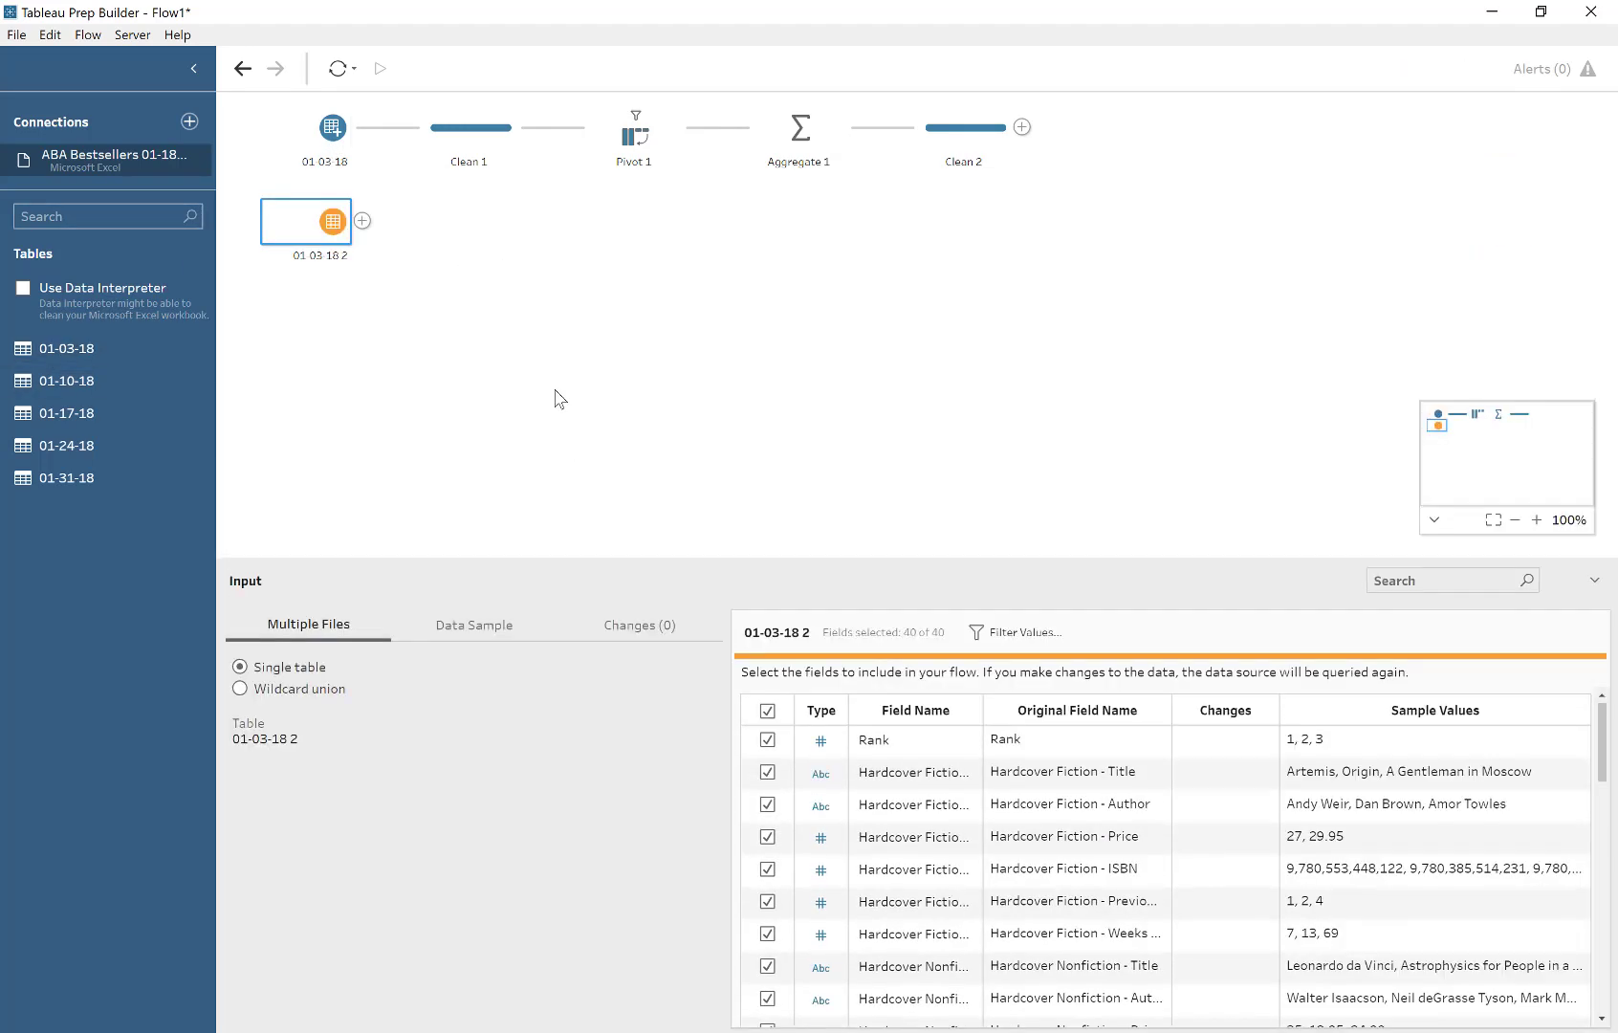
{"action": "left_click_drag", "start_coordinate": [1080, 182], "coordinate": [436, 131]}
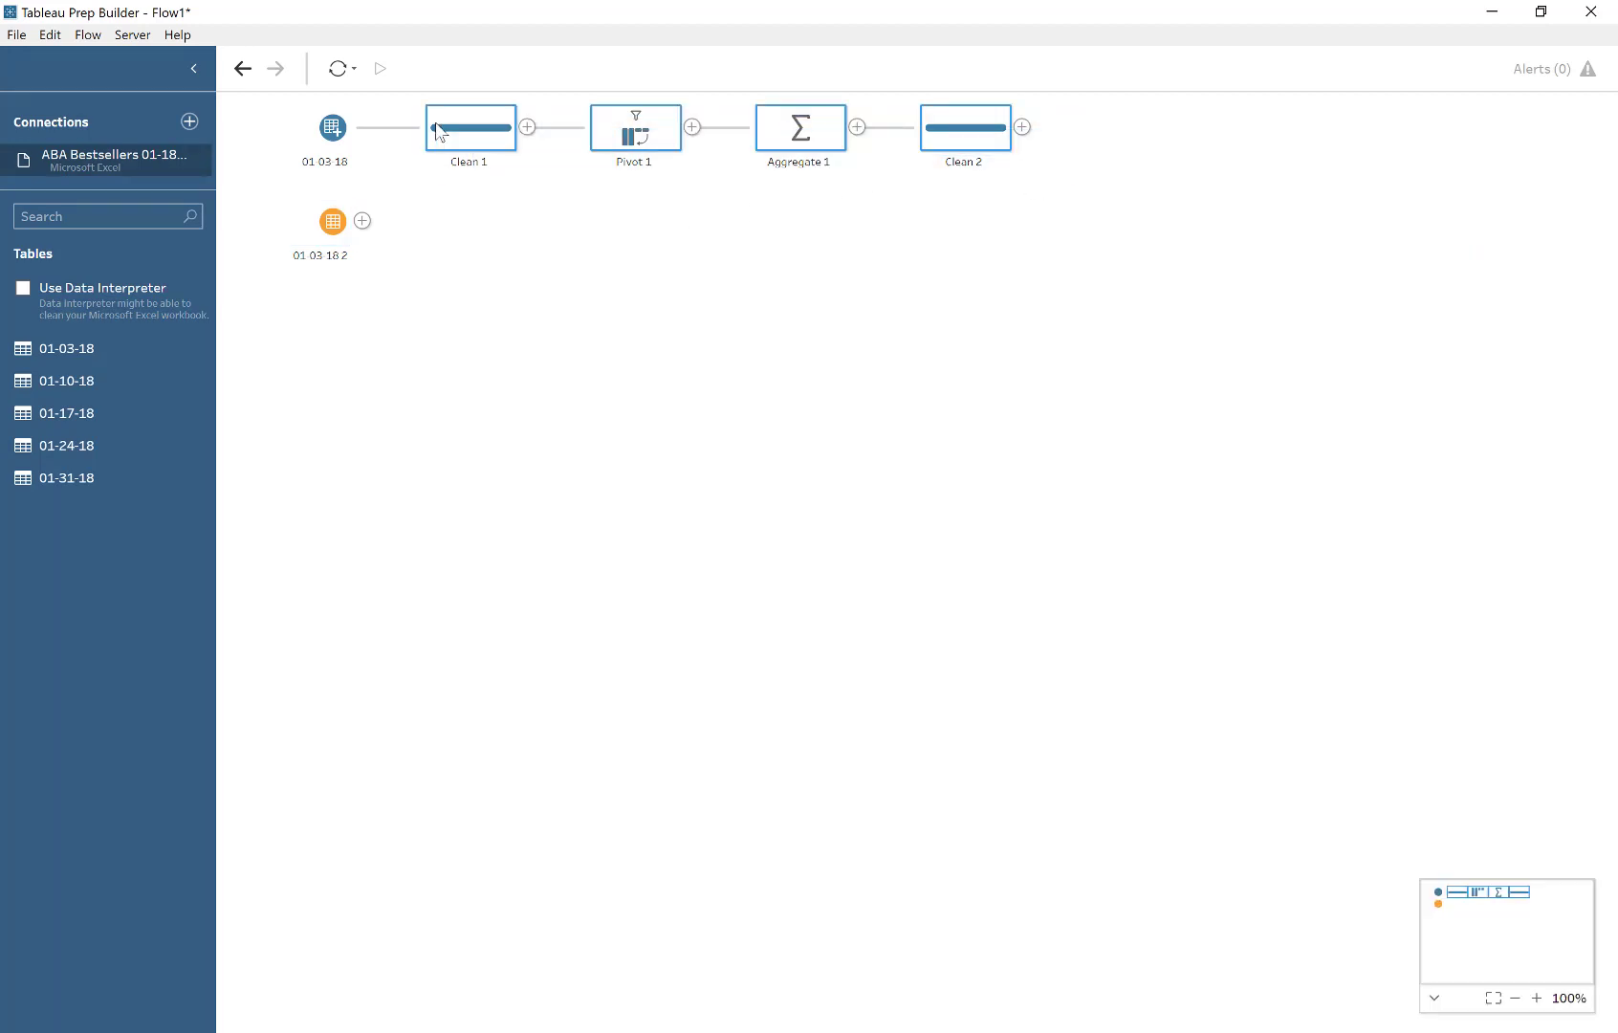
{"action": "key", "text": "Delete"}
{"action": "left_click", "coordinate": [306, 134]}
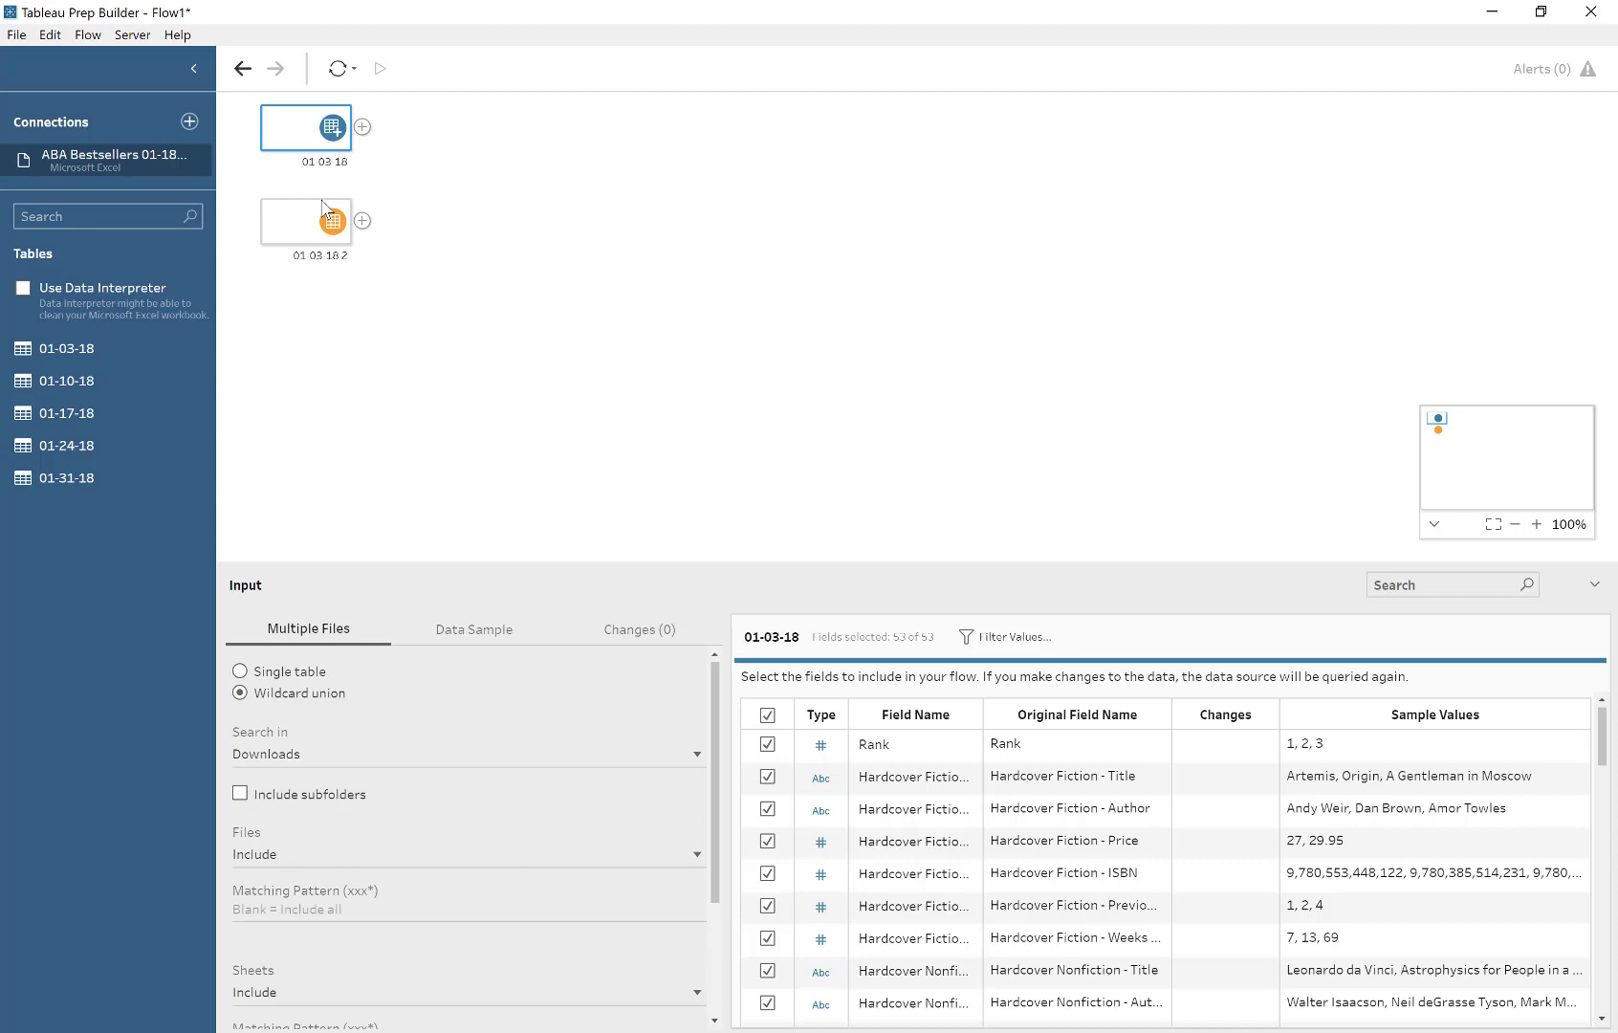
{"action": "key", "text": "Delete"}
- Add the 01-03-18 table as another input and place it far below and to the right of the first one in the flow
{"action": "left_click_drag", "start_coordinate": [52, 348], "coordinate": [321, 289]}
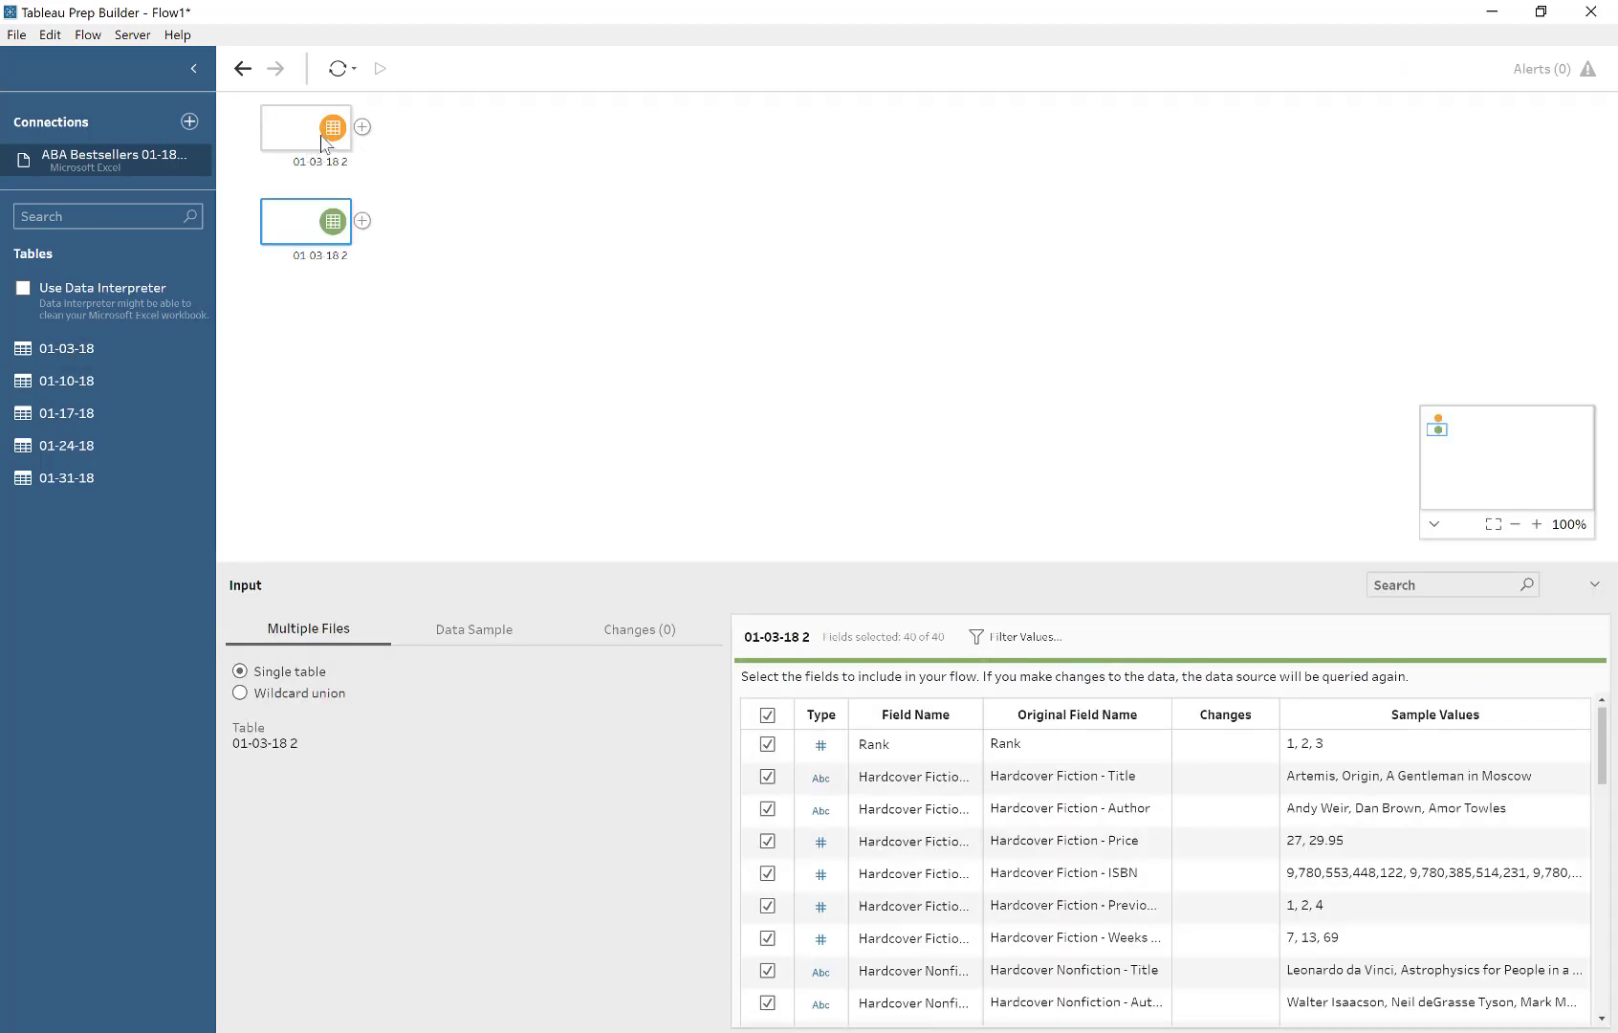
{"action": "left_click_drag", "start_coordinate": [284, 125], "coordinate": [286, 254]}
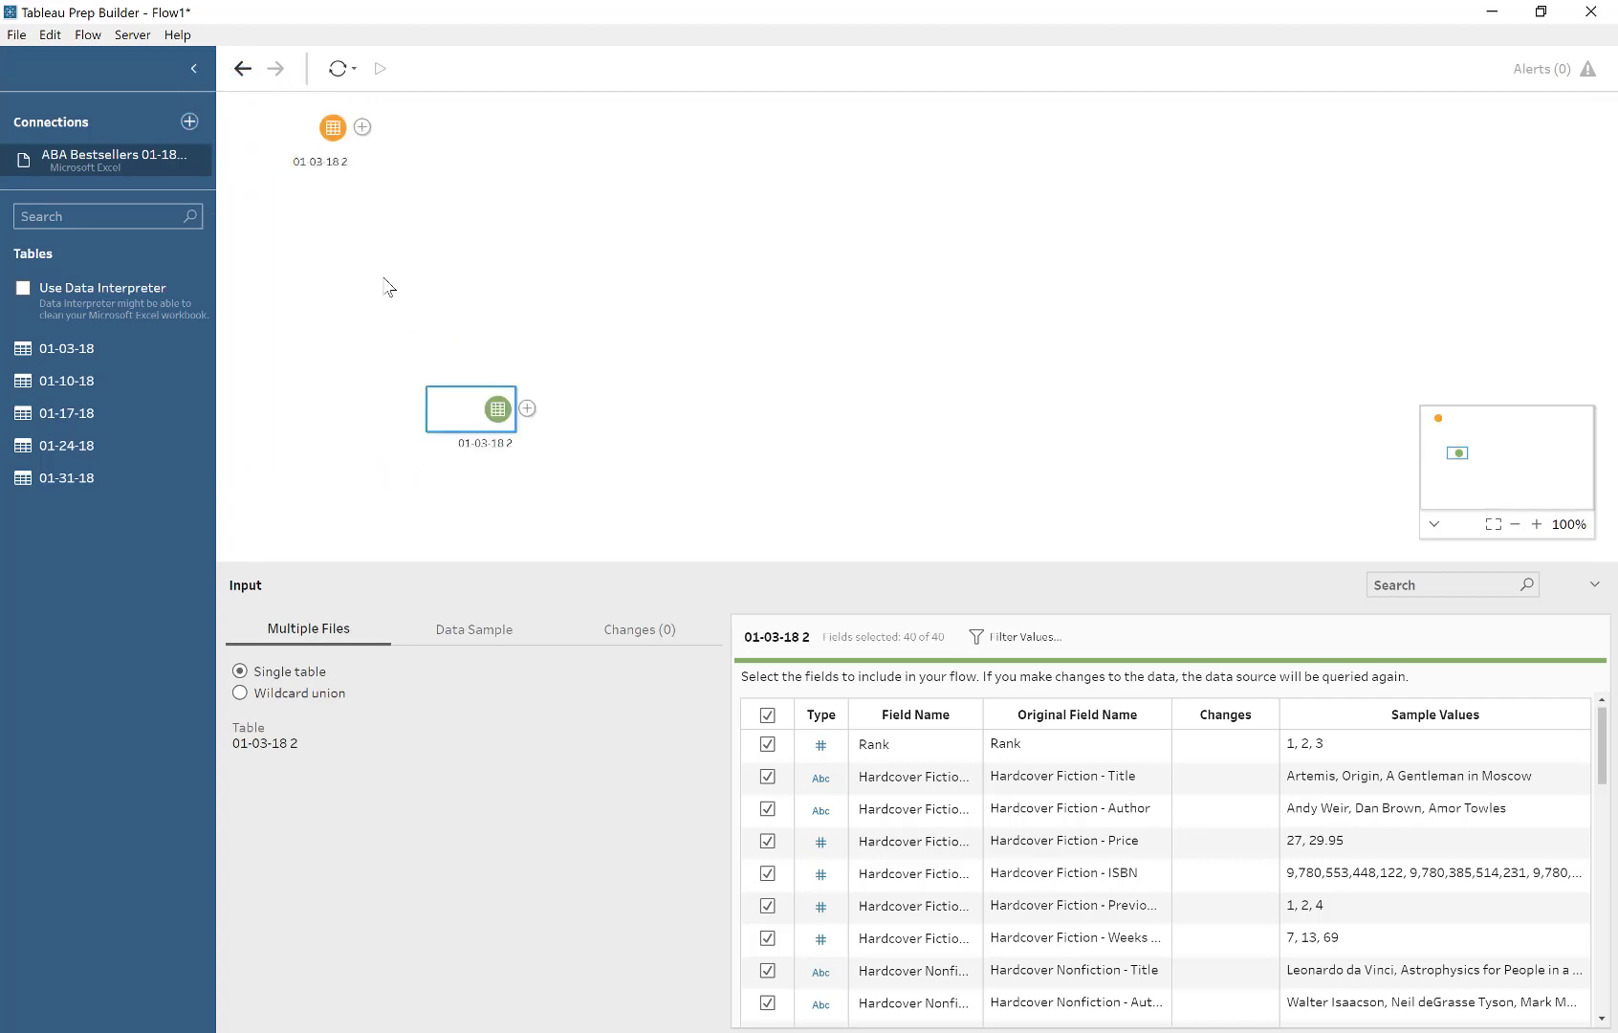
{"action": "left_click_drag", "start_coordinate": [462, 424], "coordinate": [1344, 505]}
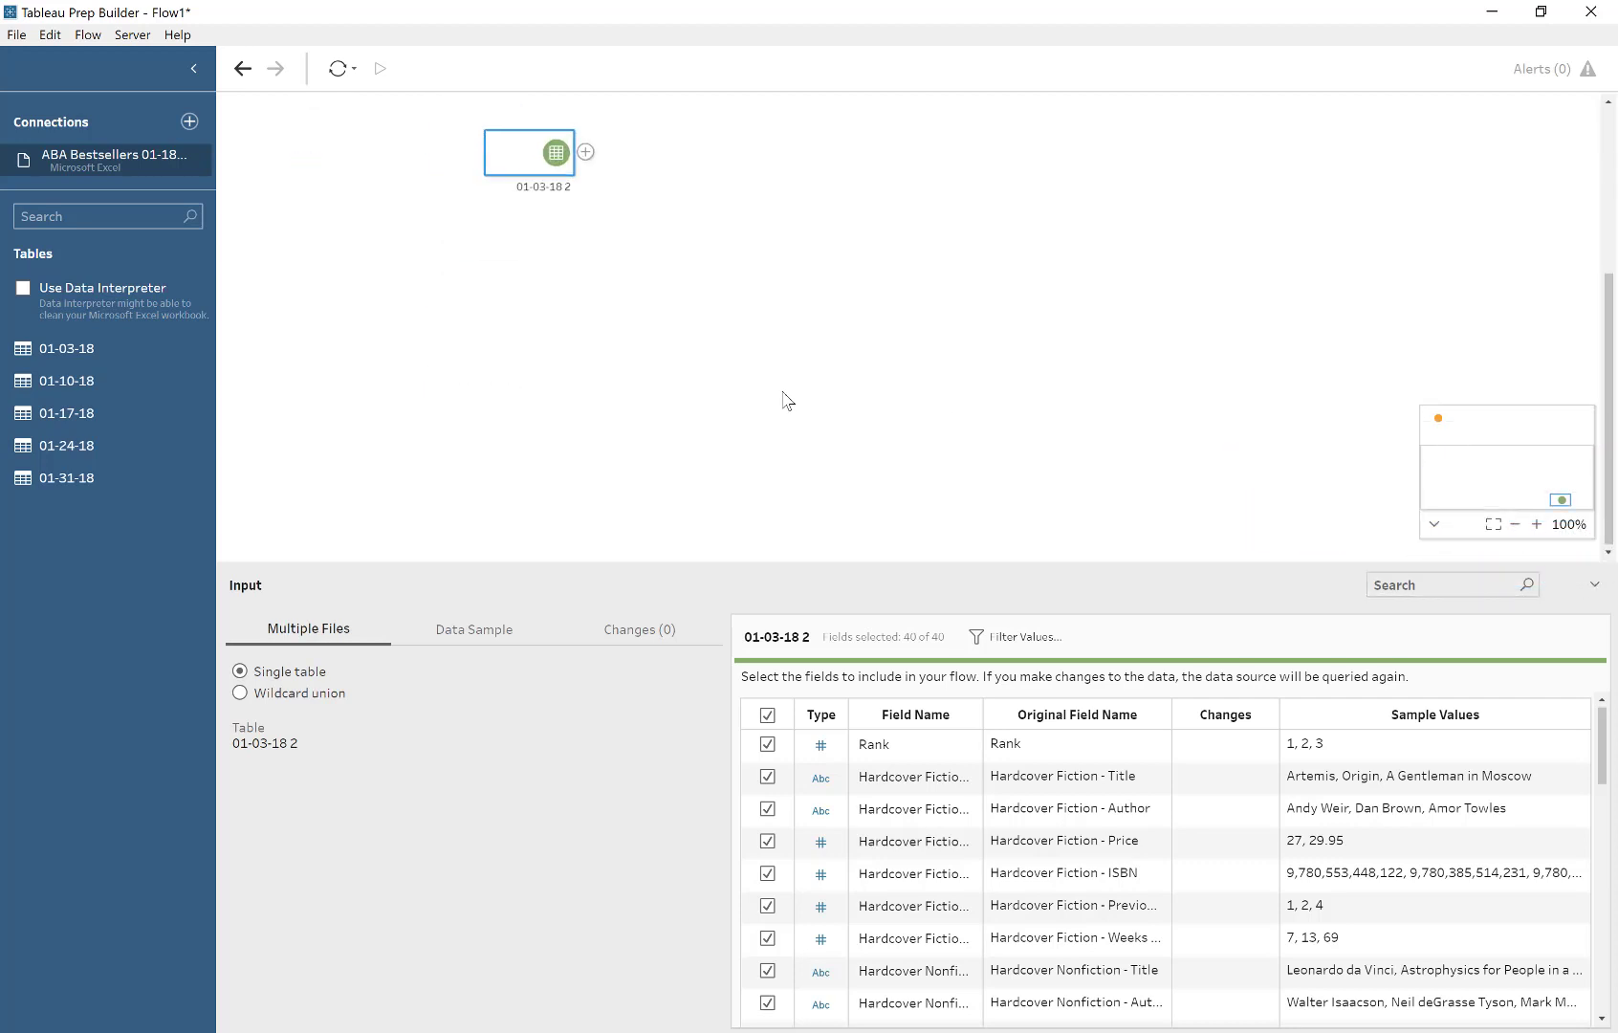
- Add the 01-03-18 table as a third input and place it between the other two inputs in the flow
{"action": "scroll", "coordinate": [509, 430], "scroll_direction": "up", "scroll_amount": 5}
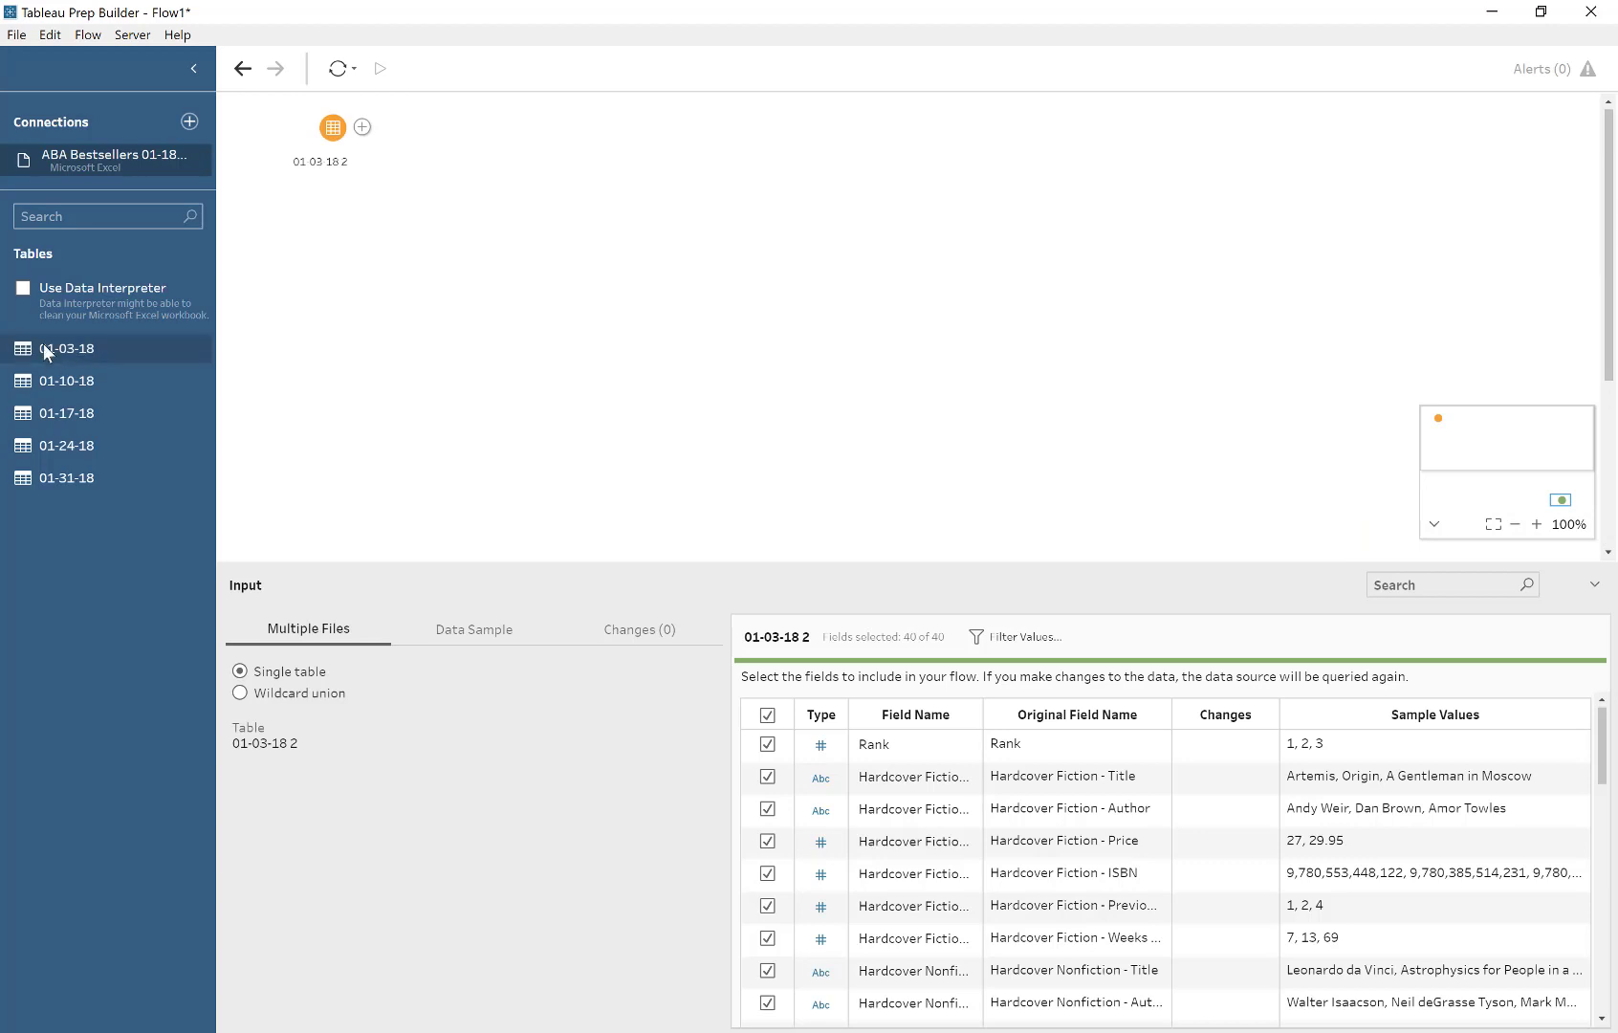
{"action": "left_click_drag", "start_coordinate": [43, 346], "coordinate": [513, 311]}
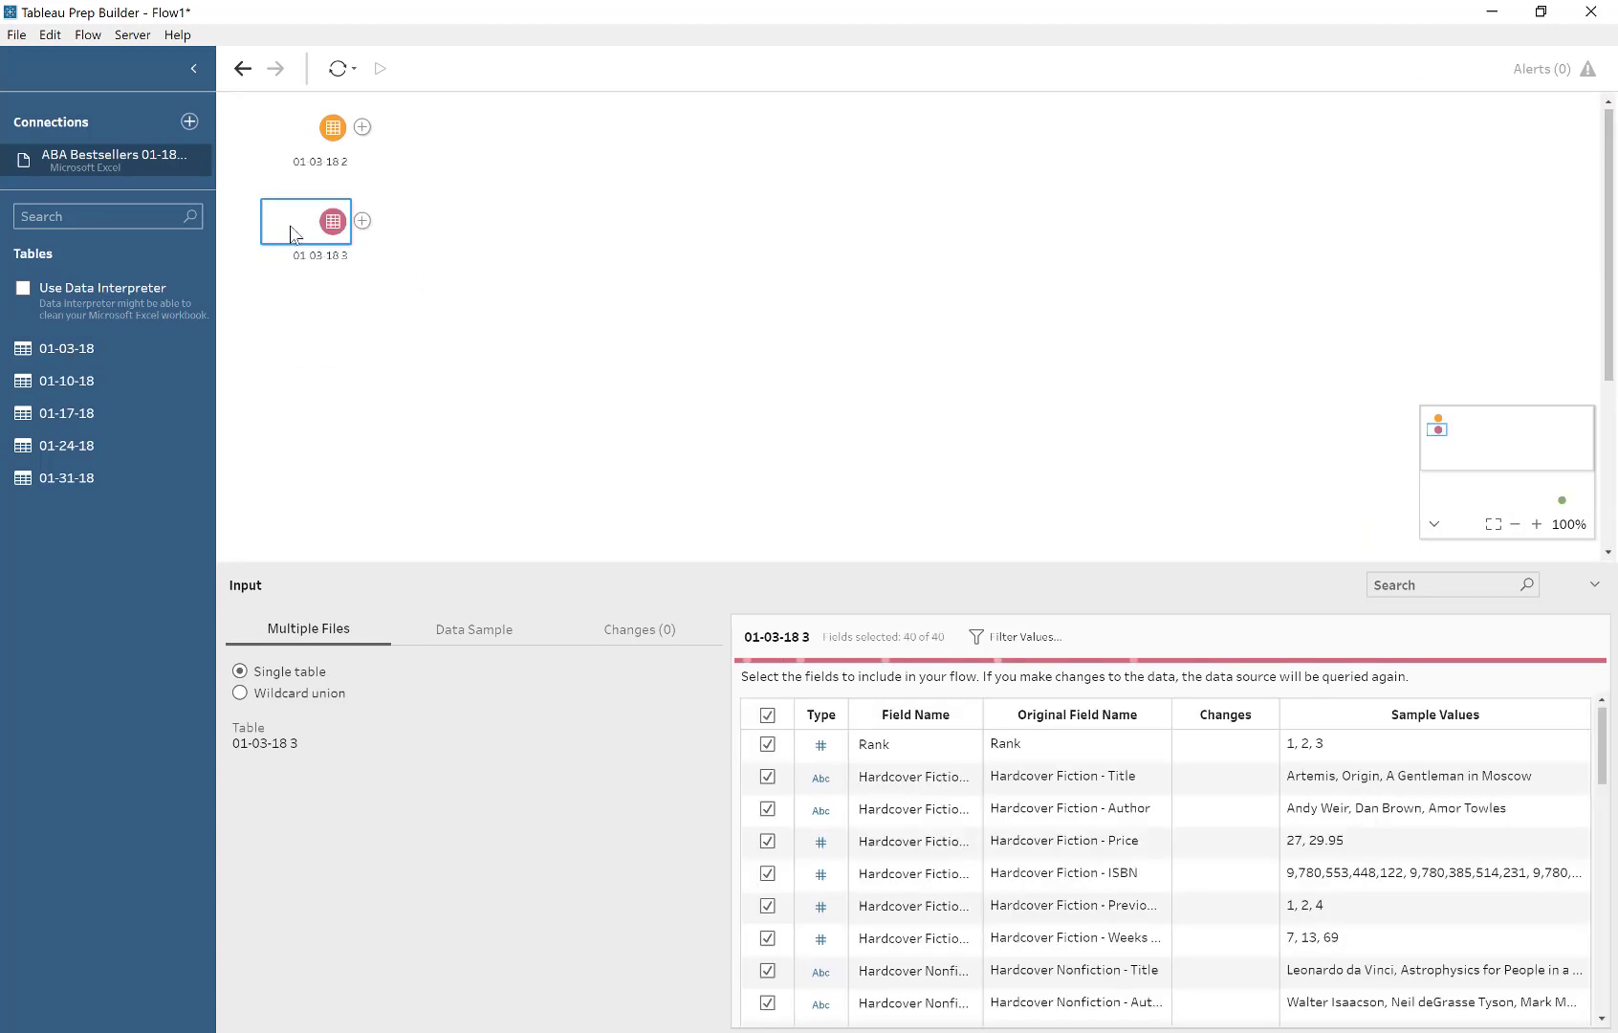
{"action": "left_click_drag", "start_coordinate": [292, 231], "coordinate": [491, 256]}
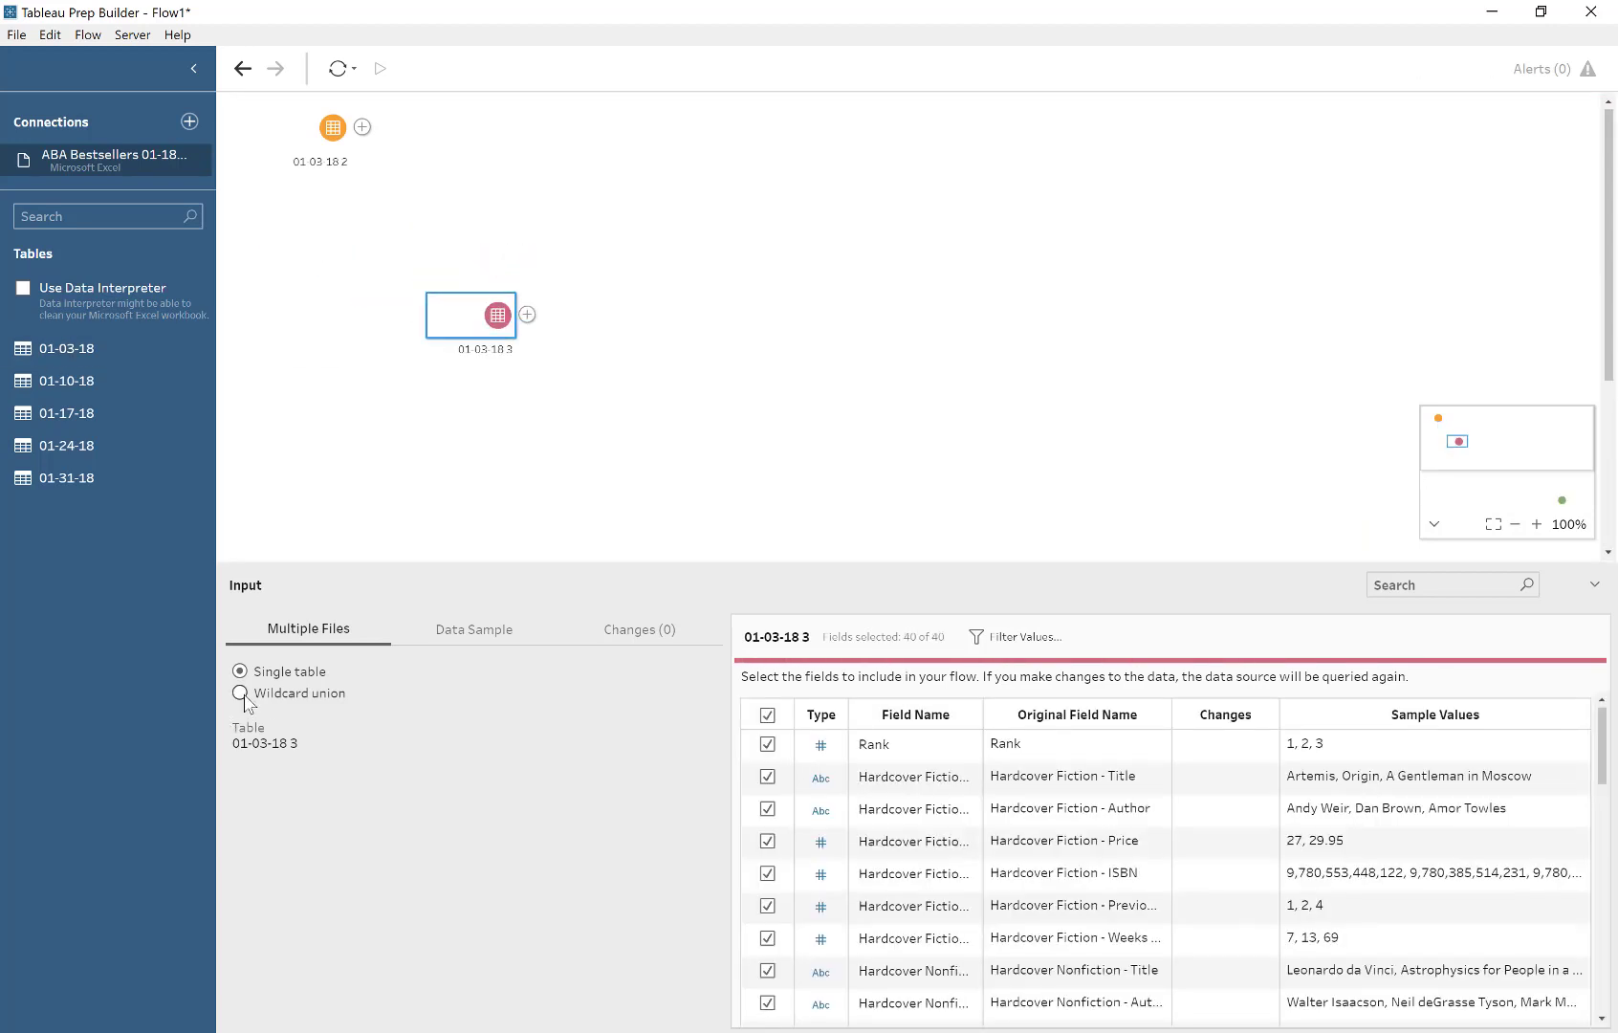
- Make the third input a wildcard union with the file matching pattern ABA Bestsellers 03*.xlsx and apply it
{"action": "left_click", "coordinate": [344, 906]}
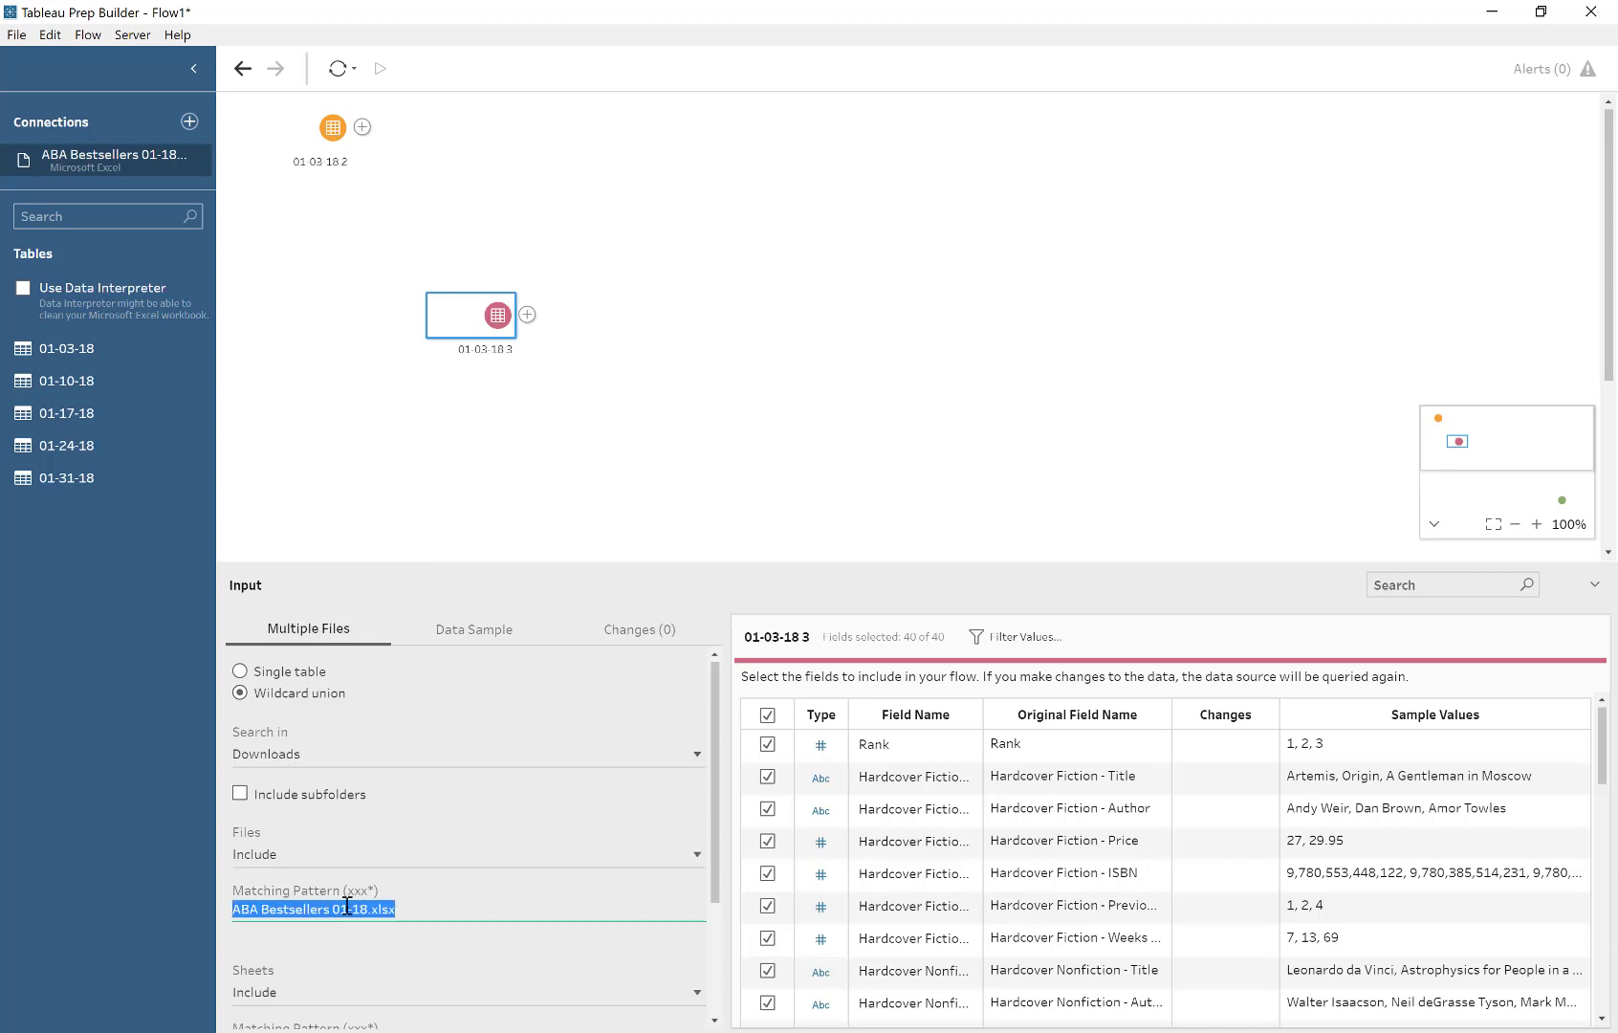
{"action": "left_click", "coordinate": [367, 910]}
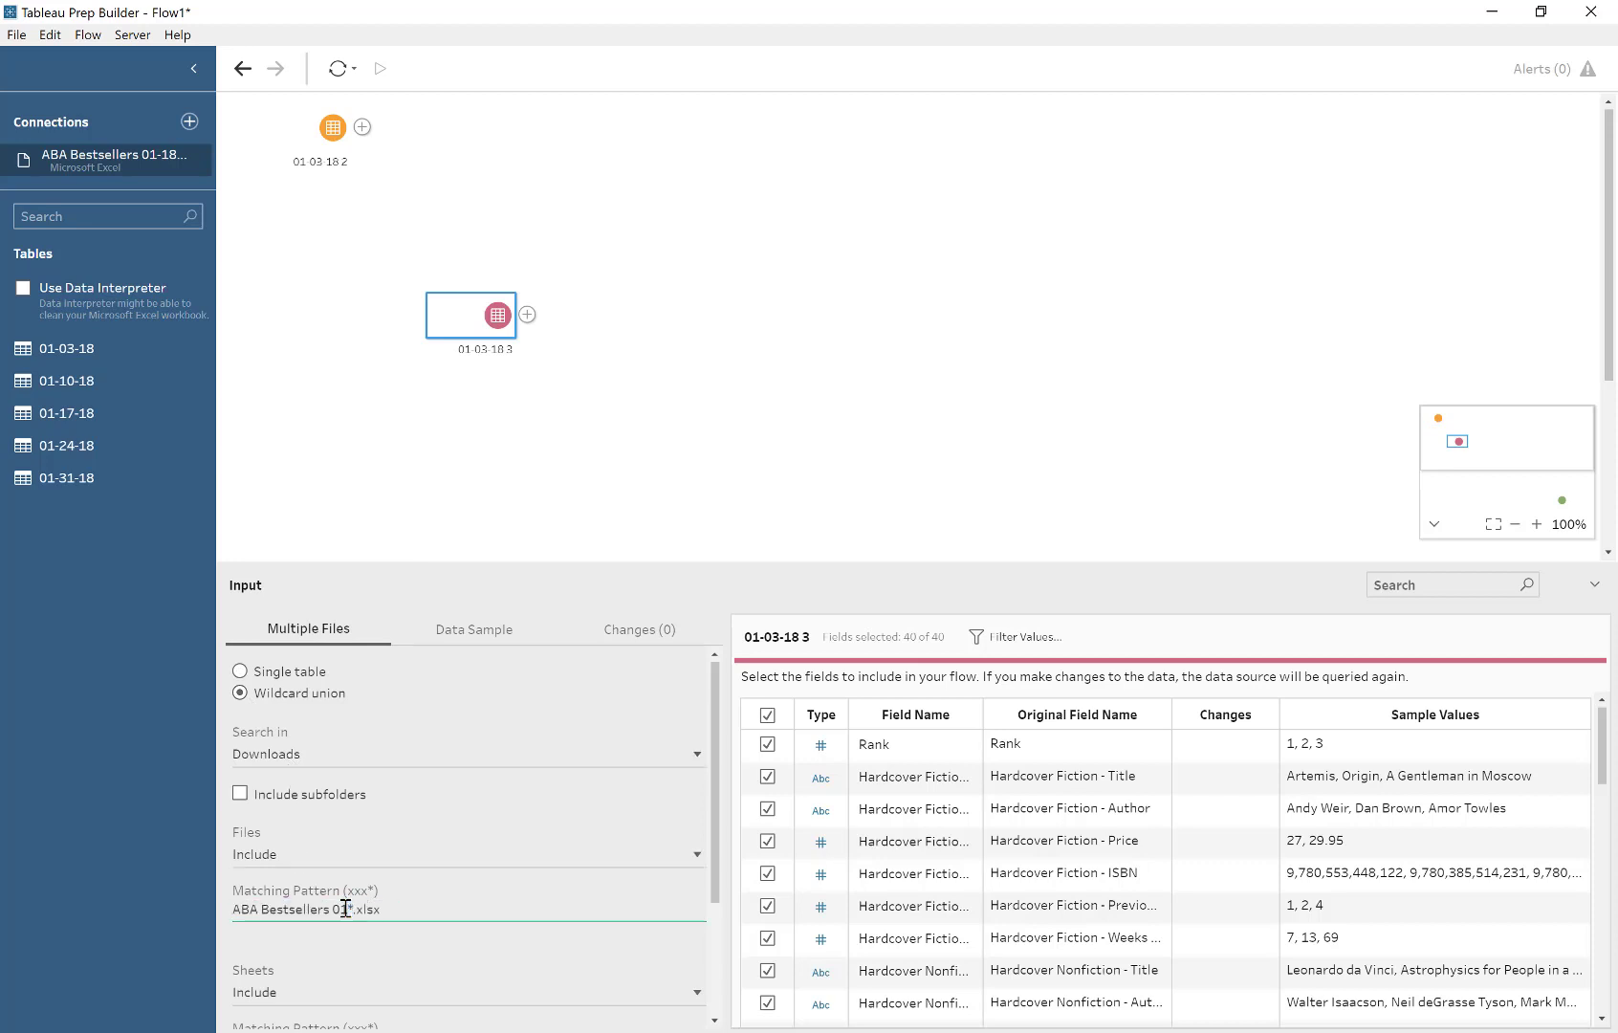
{"action": "scroll", "coordinate": [363, 898], "scroll_direction": "down", "scroll_amount": 3}
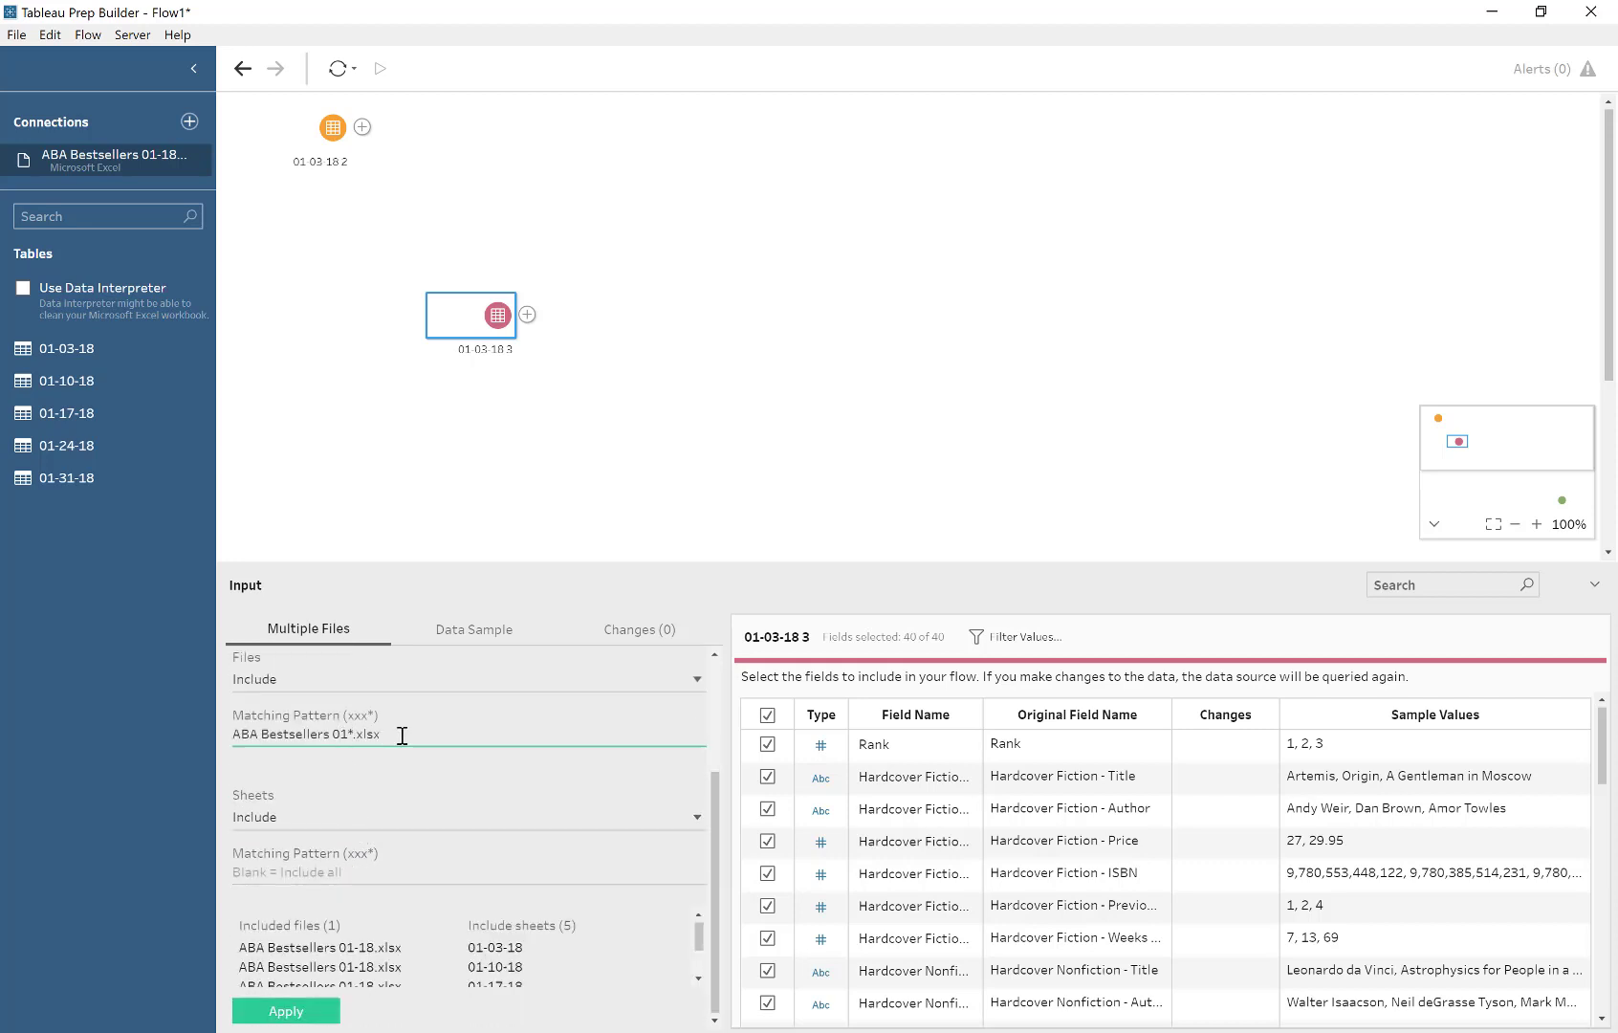
{"action": "scroll", "coordinate": [402, 735], "scroll_direction": "up", "scroll_amount": 2}
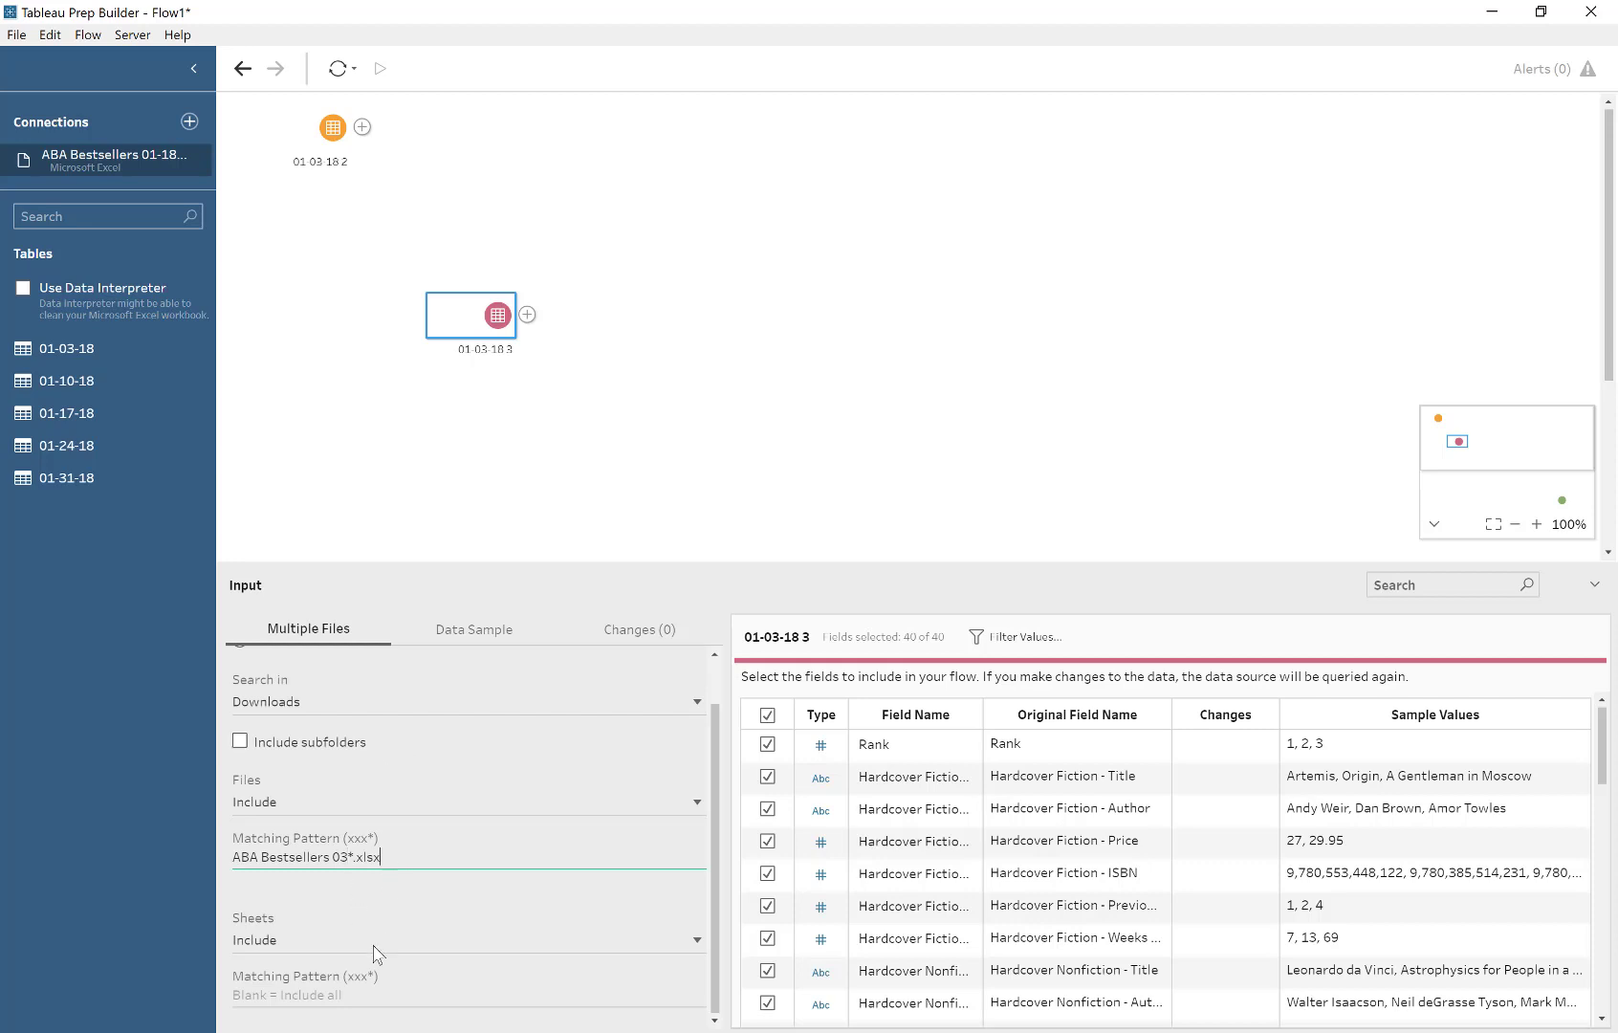
{"action": "scroll", "coordinate": [375, 952], "scroll_direction": "down", "scroll_amount": 2}
{"action": "left_click", "coordinate": [286, 1010]}
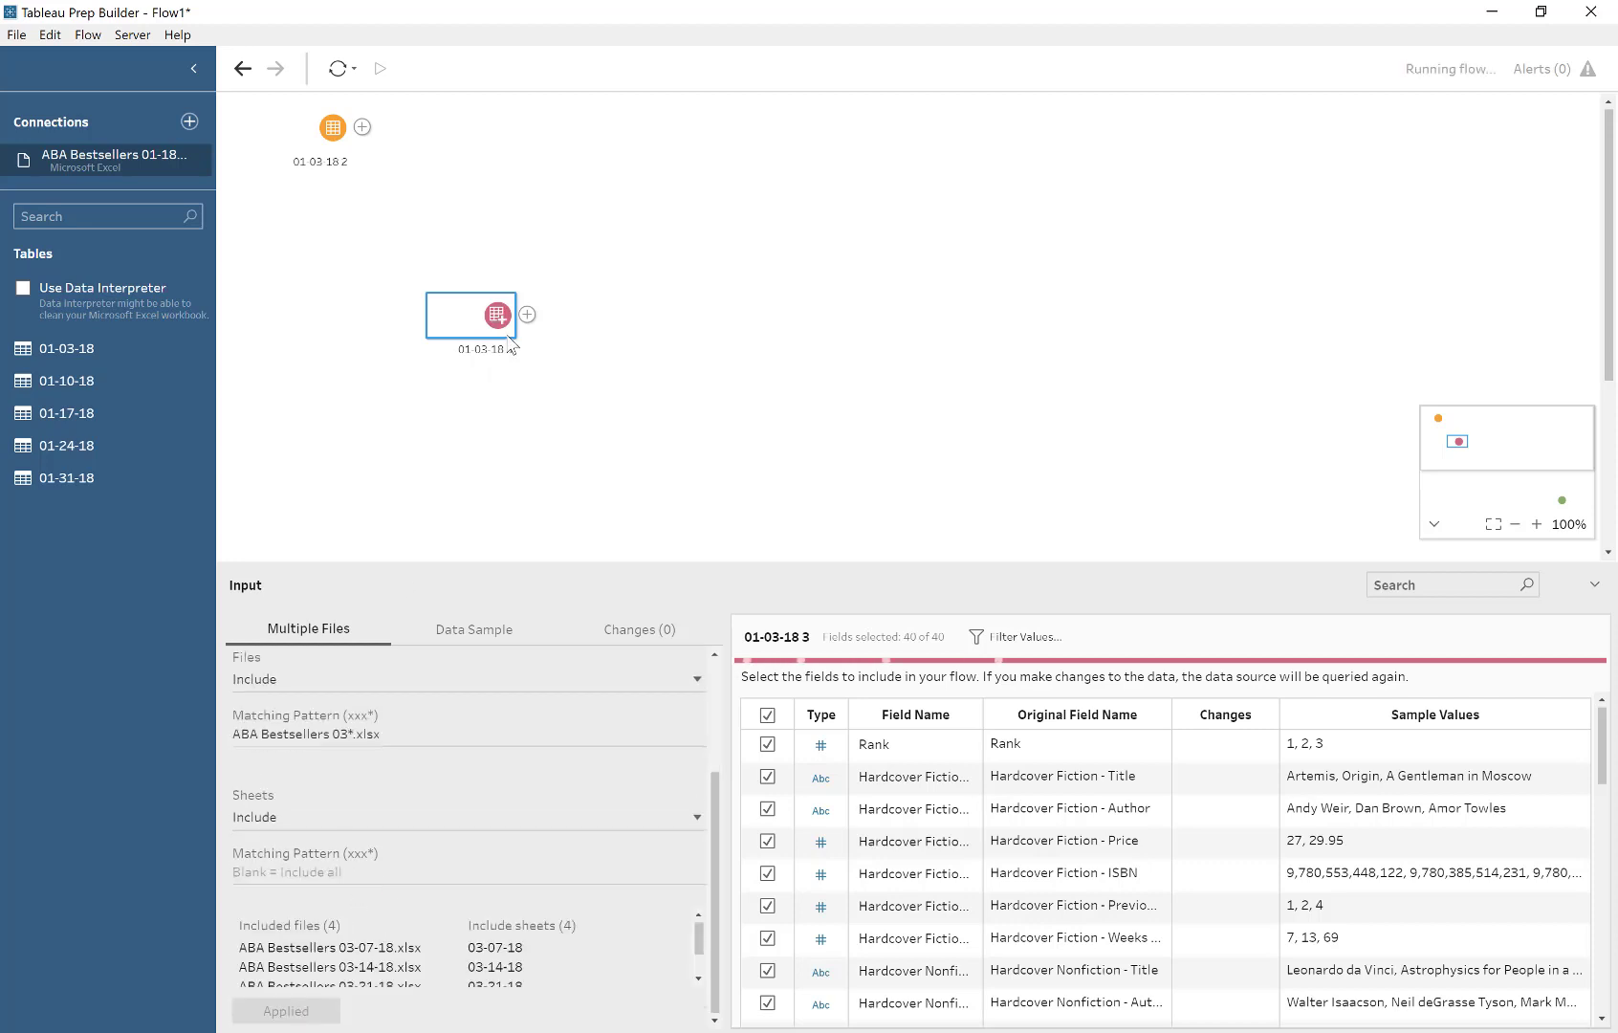
- Add a cleaning step after the wildcard union input and select its Rank, Table Names and File Paths fields
{"action": "left_click", "coordinate": [527, 314]}
{"action": "left_click", "coordinate": [590, 346]}
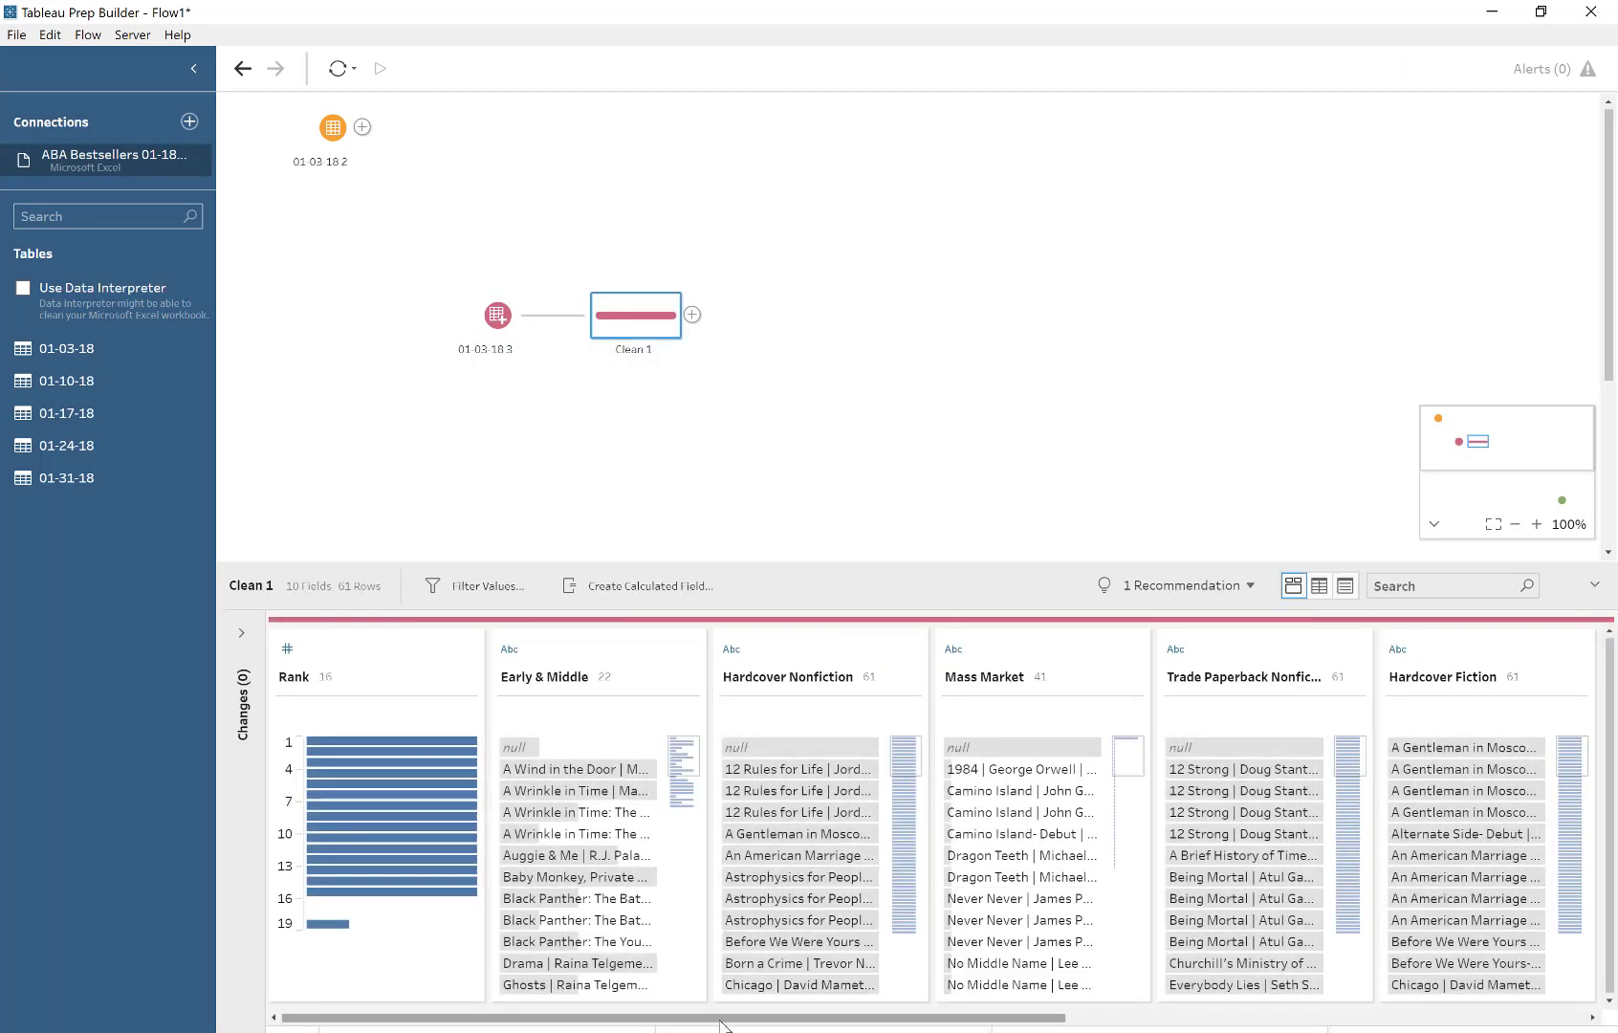
{"action": "left_click", "coordinate": [352, 660]}
{"action": "left_click_drag", "start_coordinate": [626, 1018], "coordinate": [1146, 1019]}
{"action": "left_click", "coordinate": [1281, 660], "text": "ctrl"}
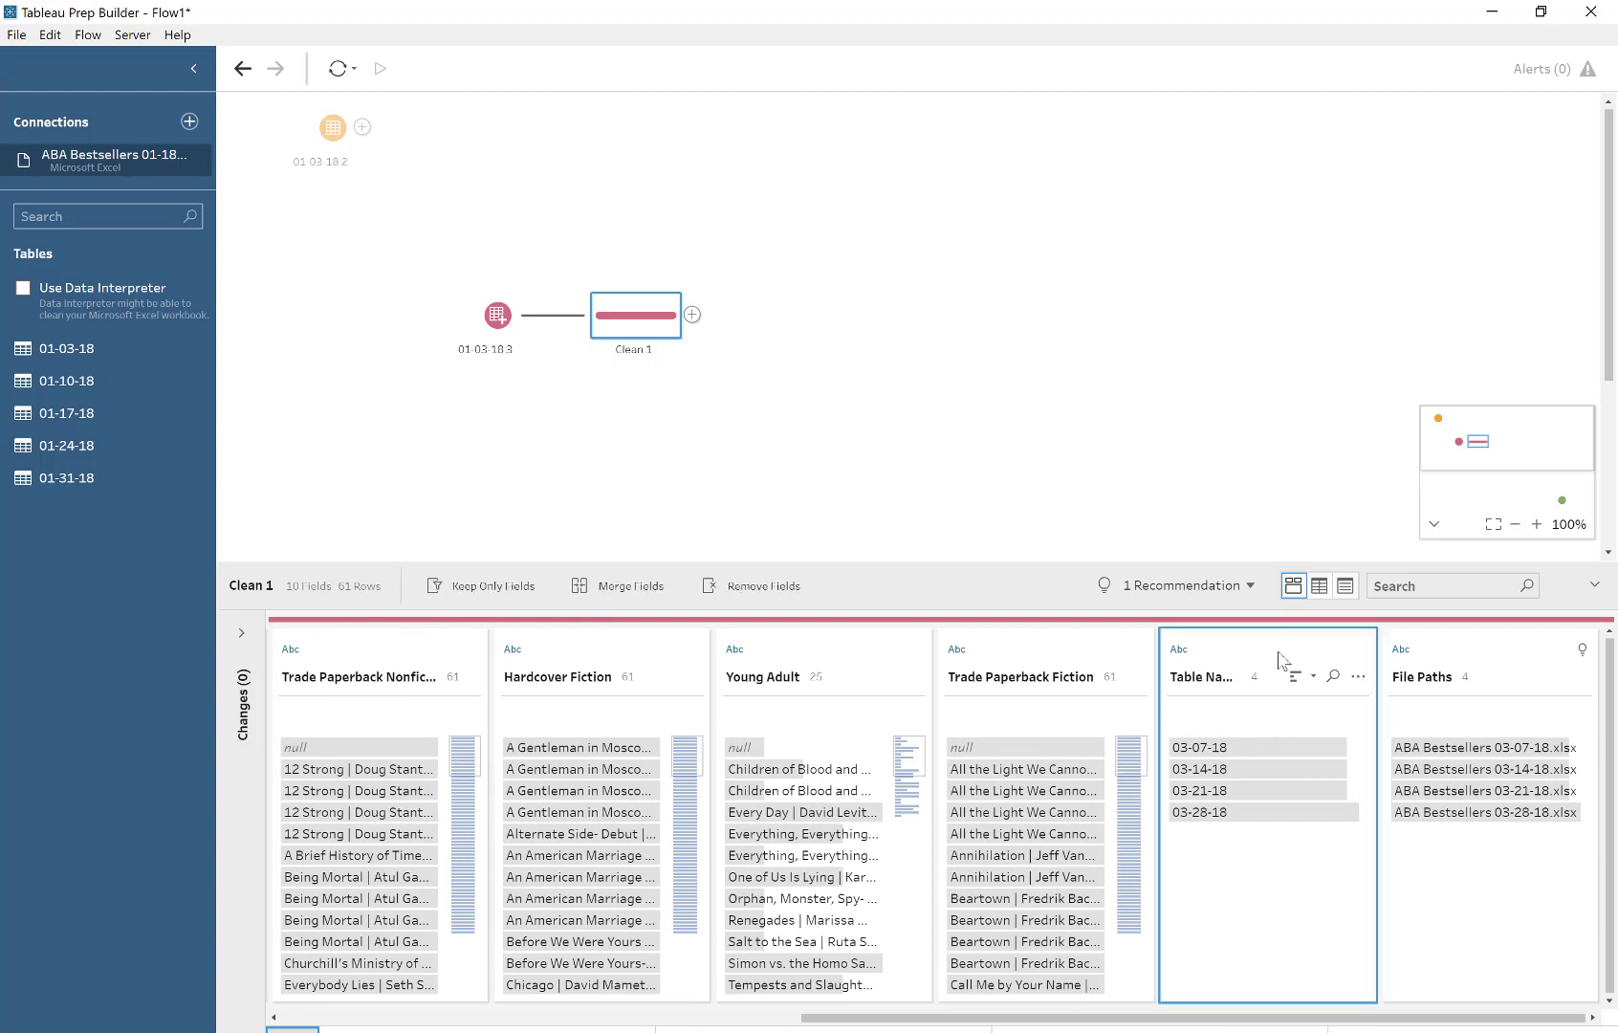
{"action": "left_click", "coordinate": [1447, 659], "text": "ctrl"}
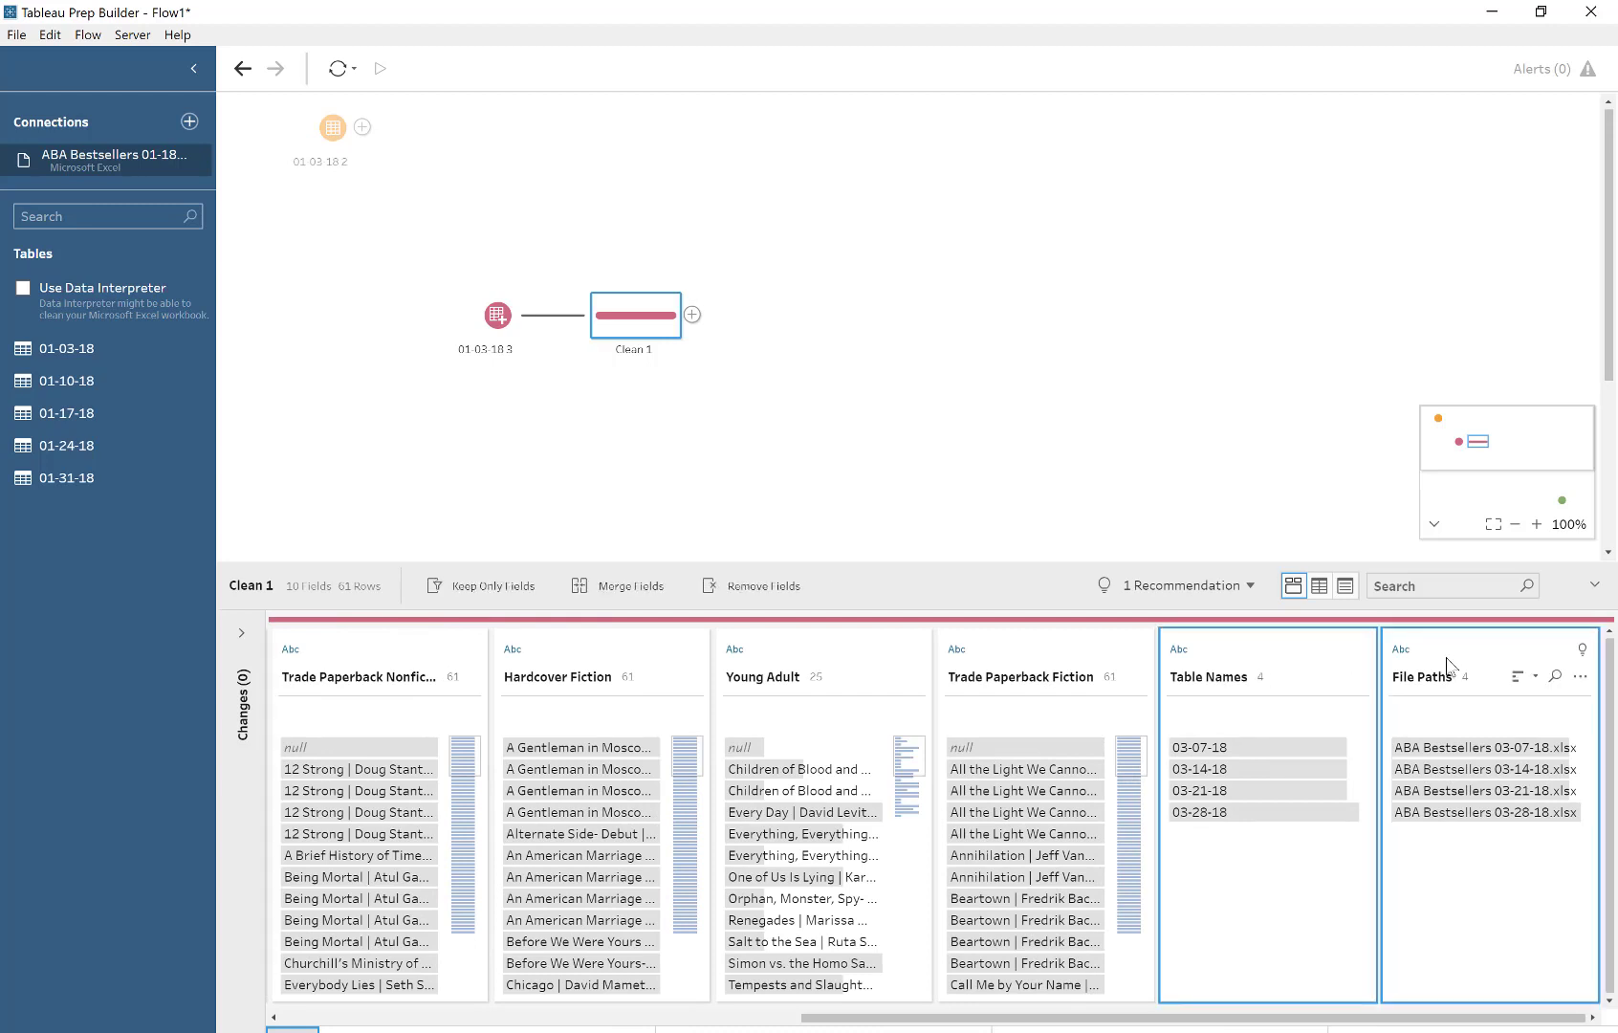
{"action": "left_click_drag", "start_coordinate": [1042, 1019], "coordinate": [521, 1020]}
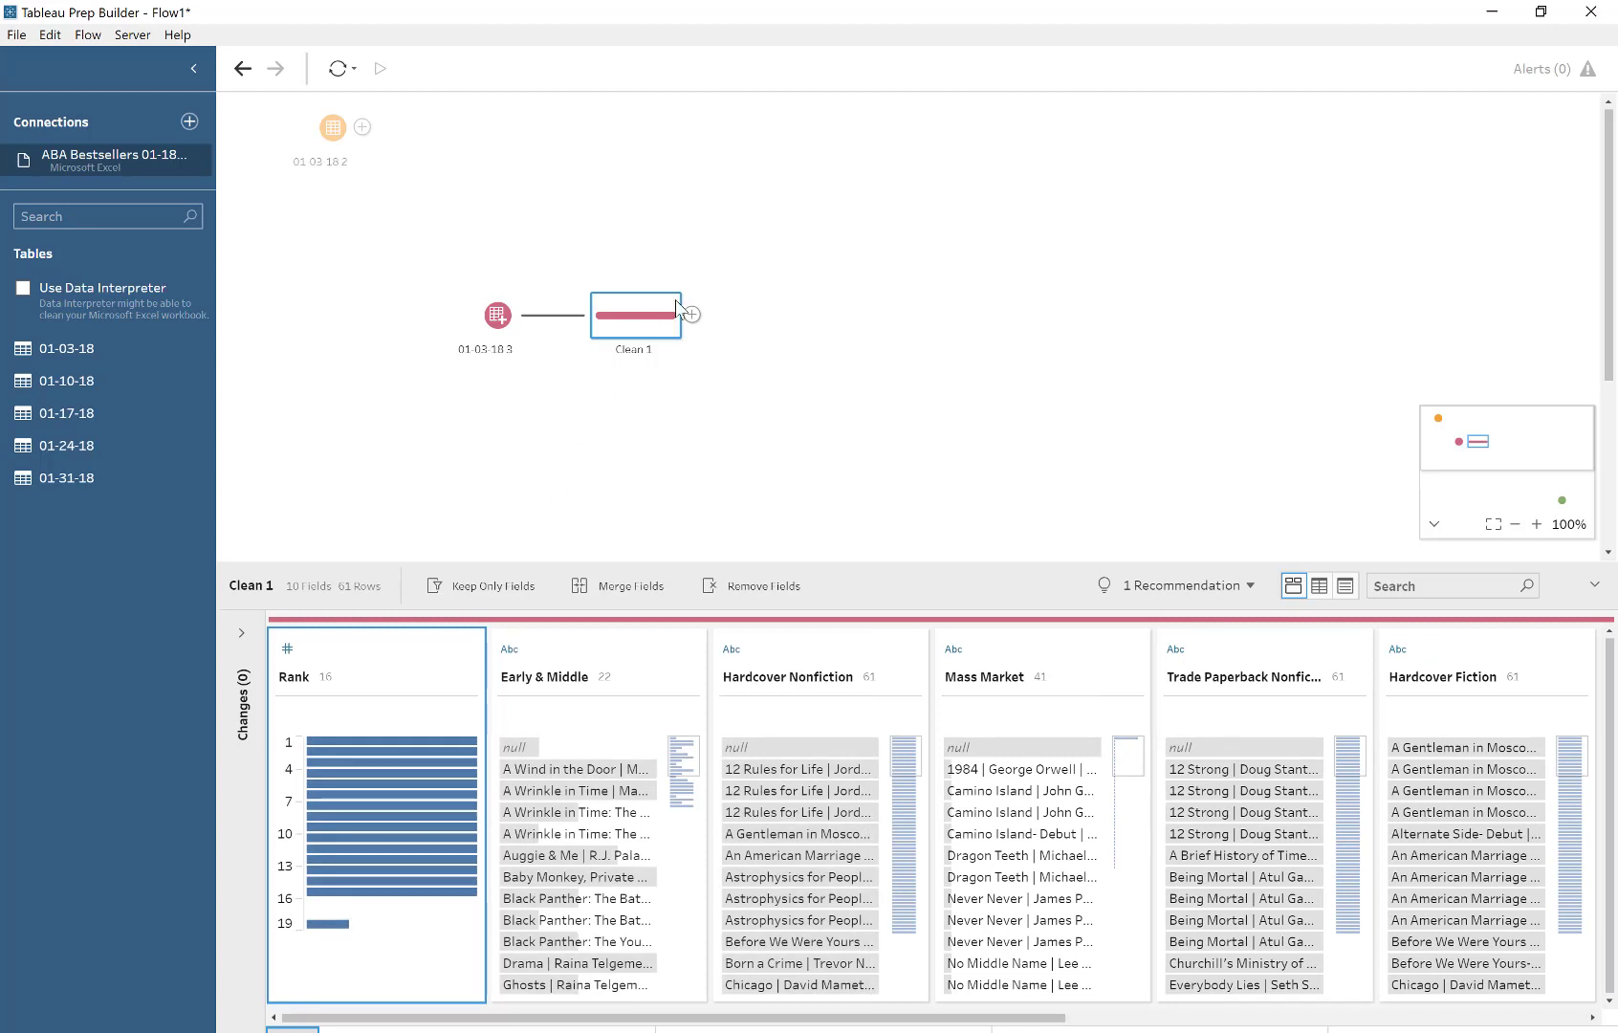
- Add a pivot after Clean 1 that turns the seven book category columns into rows, leaving out File Paths, Rank and Table Names
{"action": "left_click", "coordinate": [692, 317]}
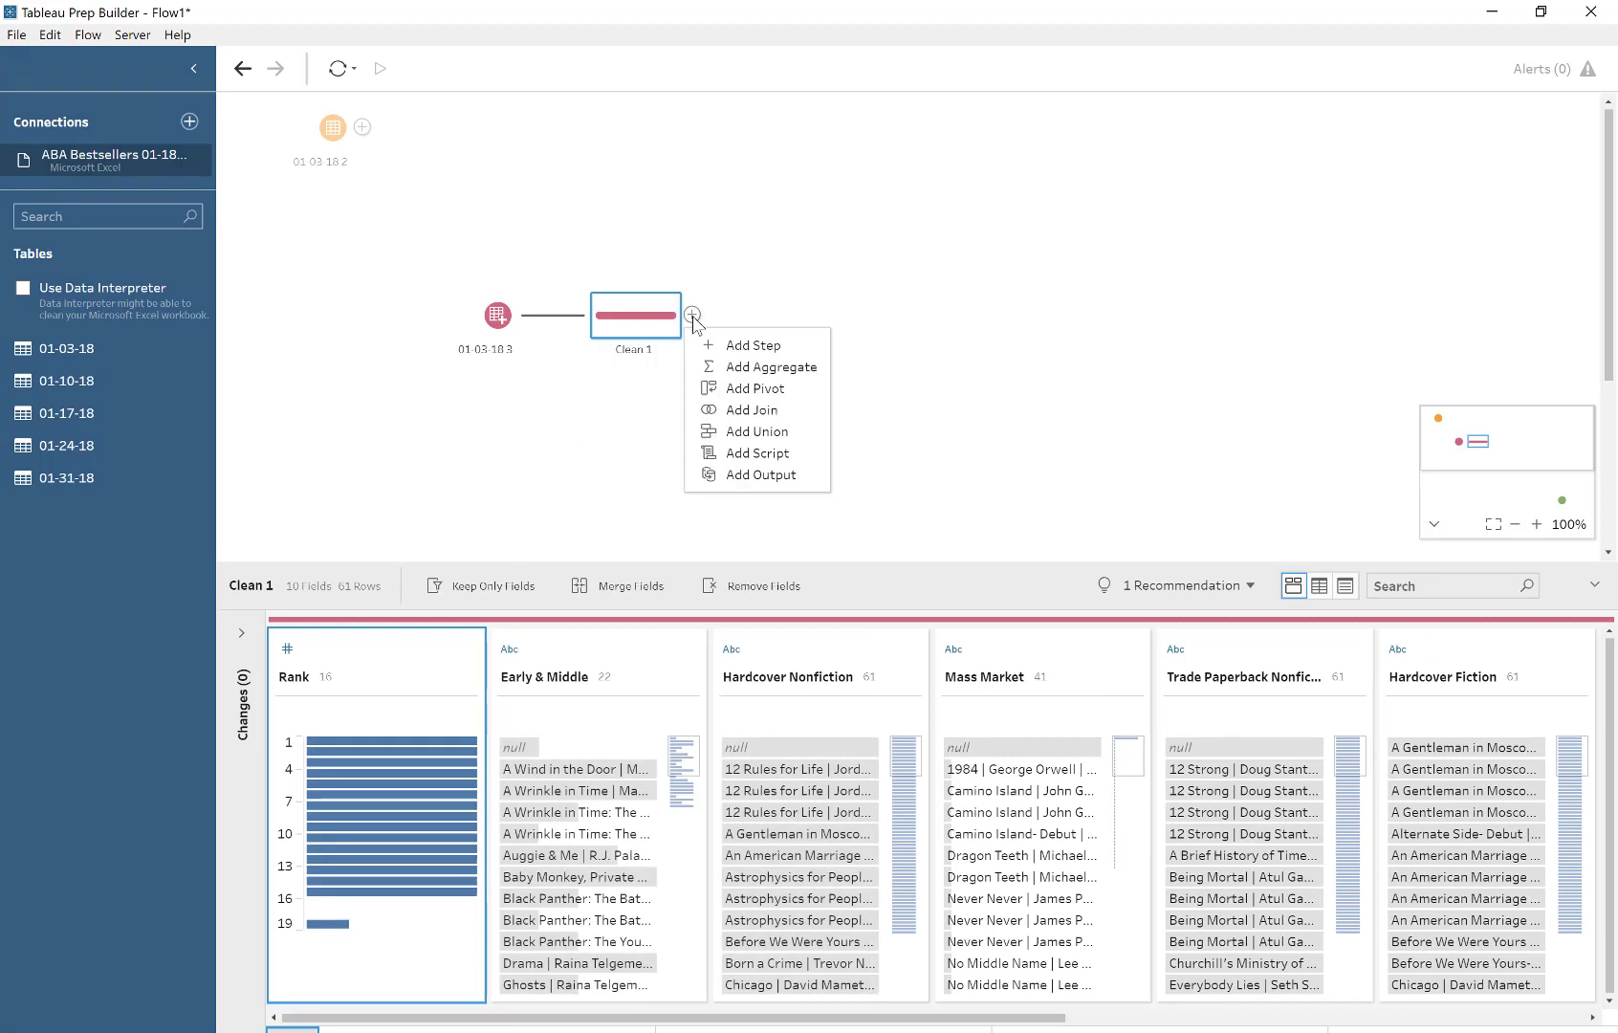
{"action": "left_click", "coordinate": [752, 388]}
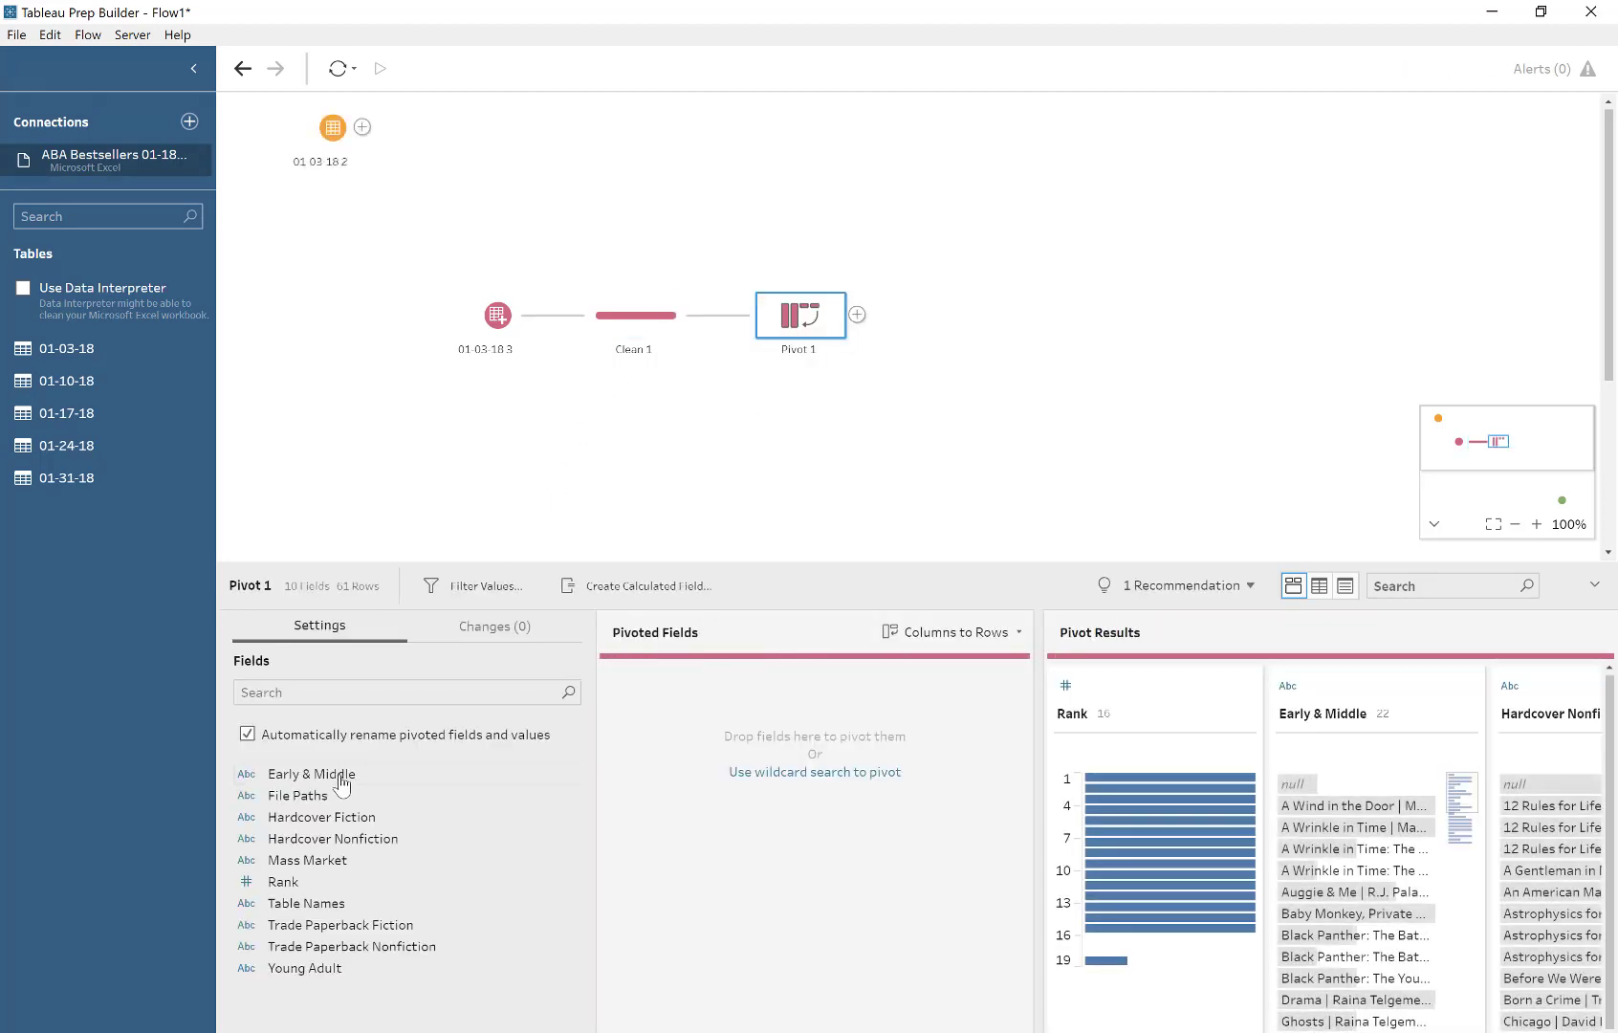
{"action": "left_click", "coordinate": [335, 774]}
{"action": "left_click", "coordinate": [327, 969], "text": "shift"}
{"action": "left_click_drag", "start_coordinate": [667, 795], "coordinate": [378, 827]}
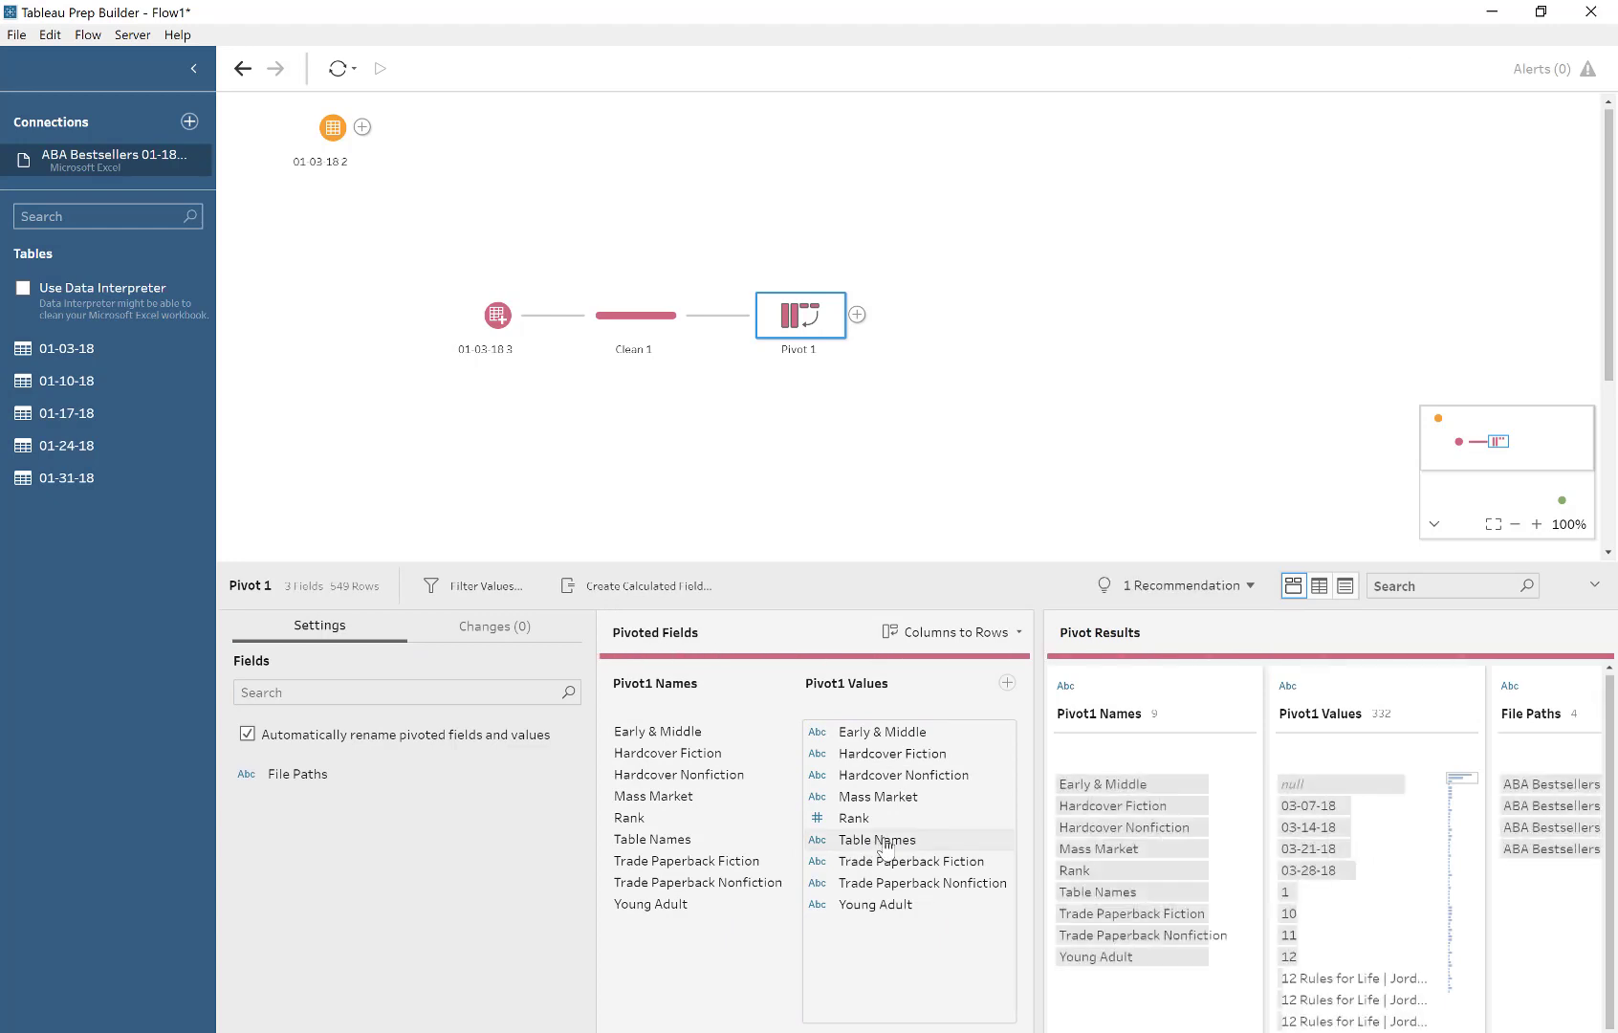
{"action": "left_click_drag", "start_coordinate": [880, 841], "coordinate": [506, 877]}
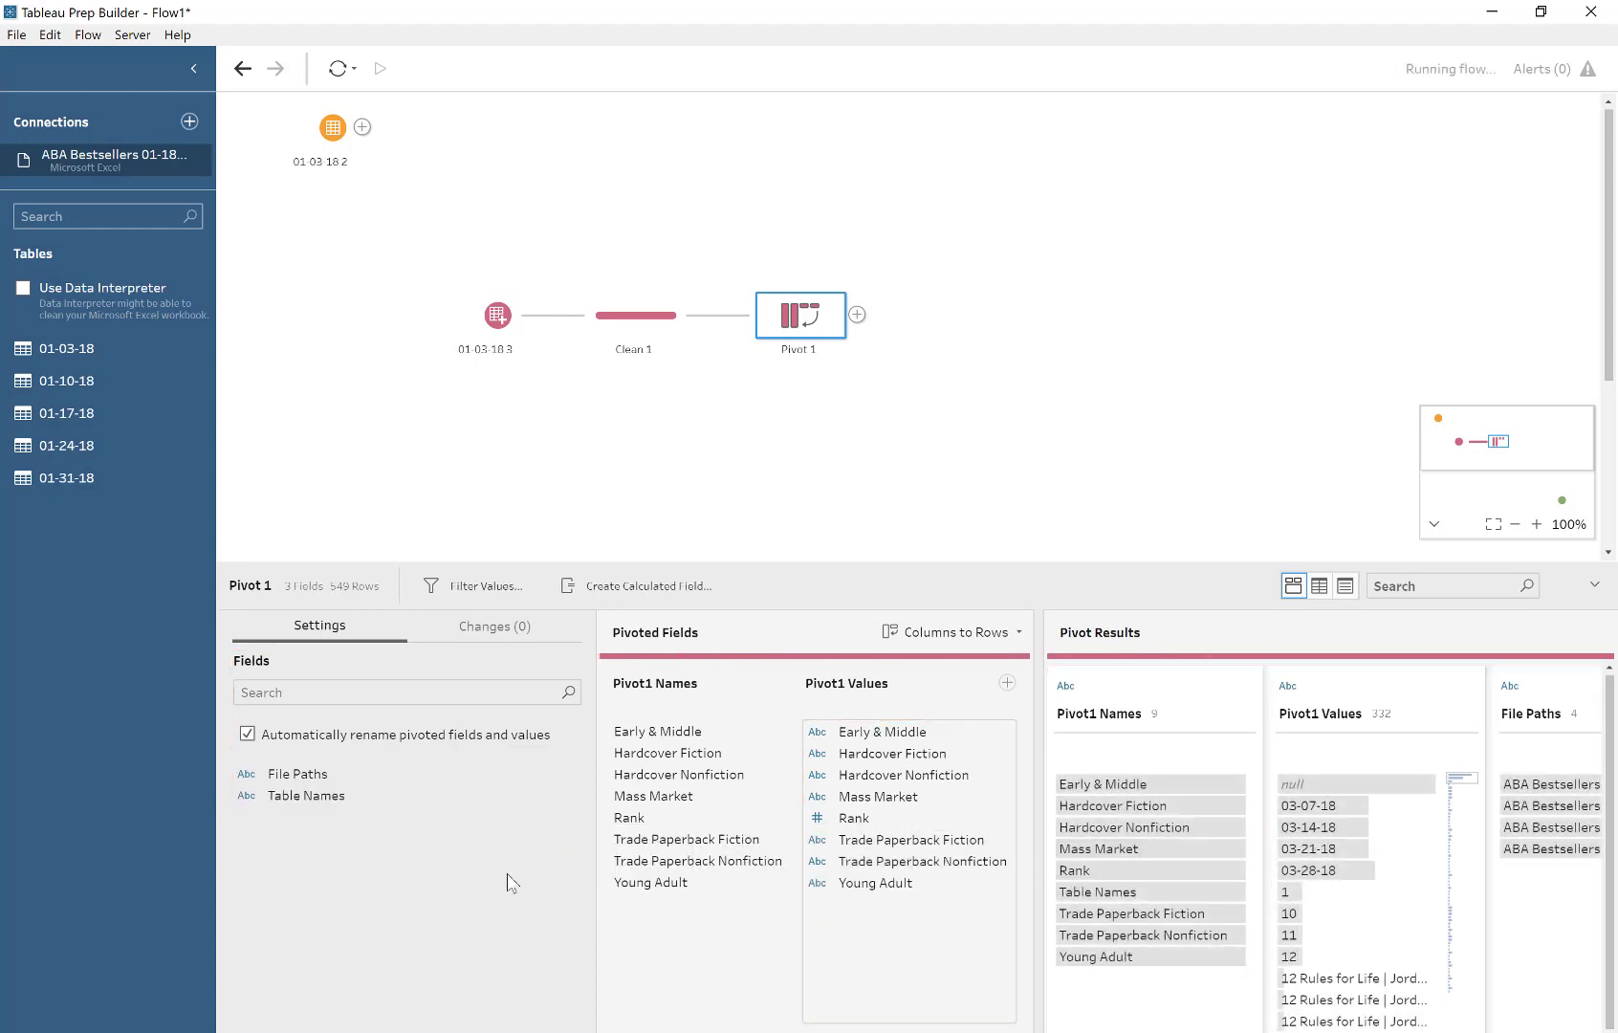
{"action": "left_click_drag", "start_coordinate": [859, 820], "coordinate": [321, 884]}
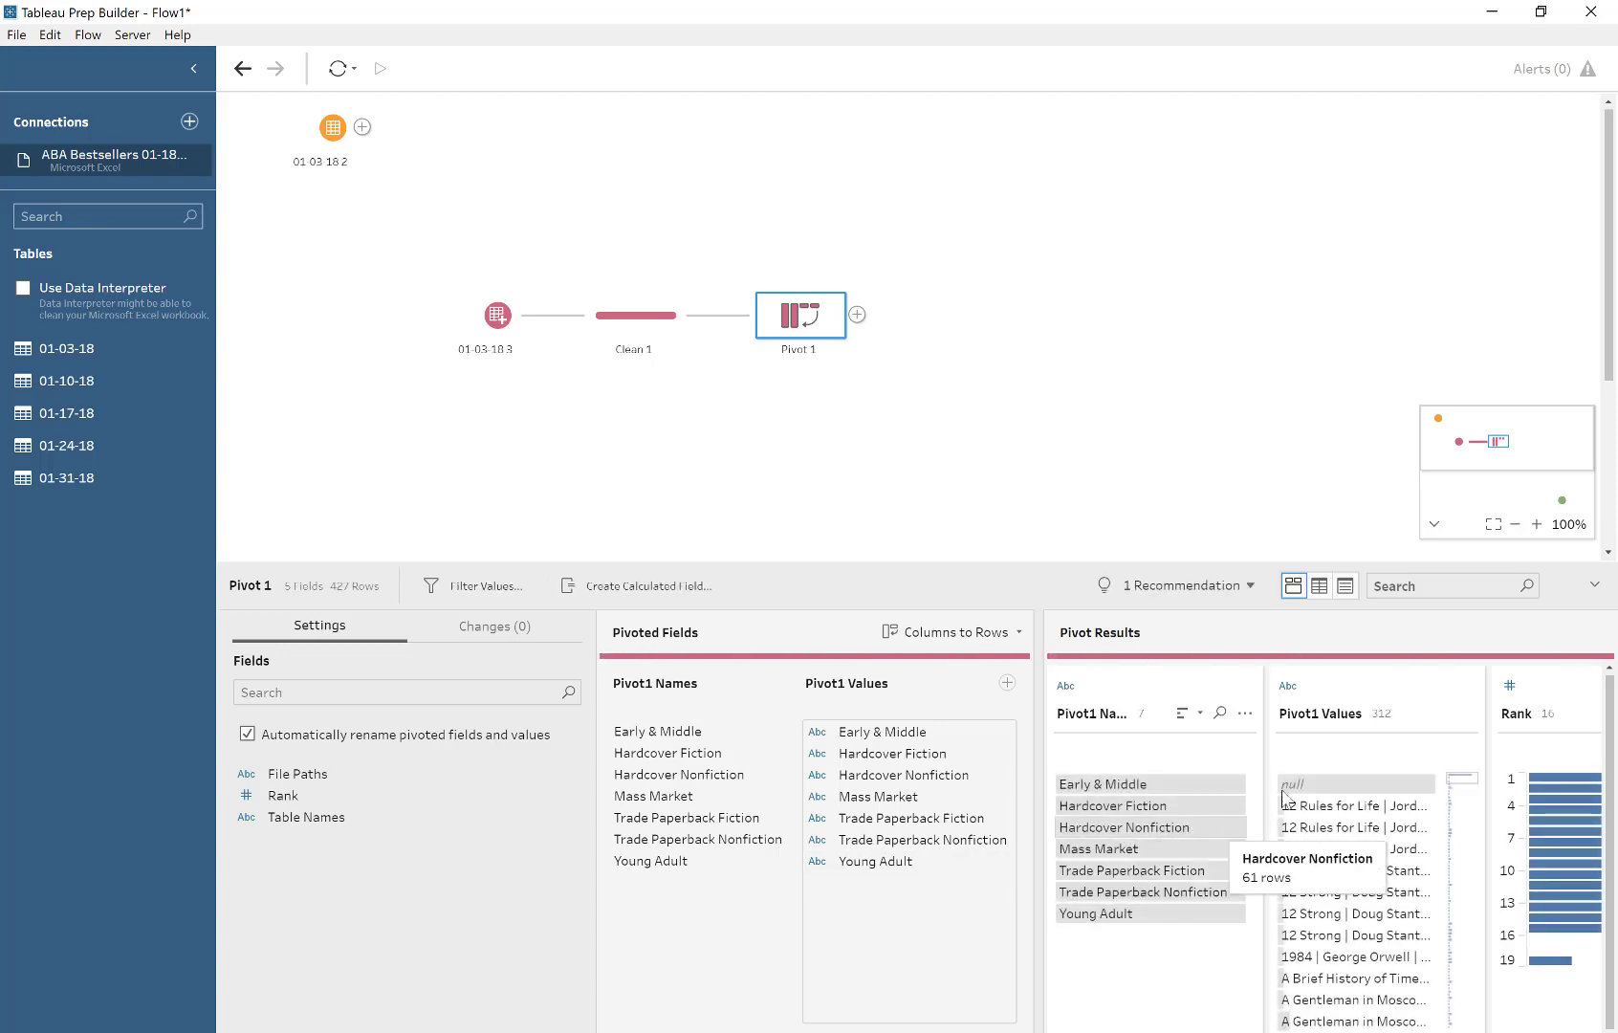
- Exclude the null values from the Pivot1 Values field in the pivot results
{"action": "left_click", "coordinate": [1302, 784]}
{"action": "right_click", "coordinate": [1310, 789]}
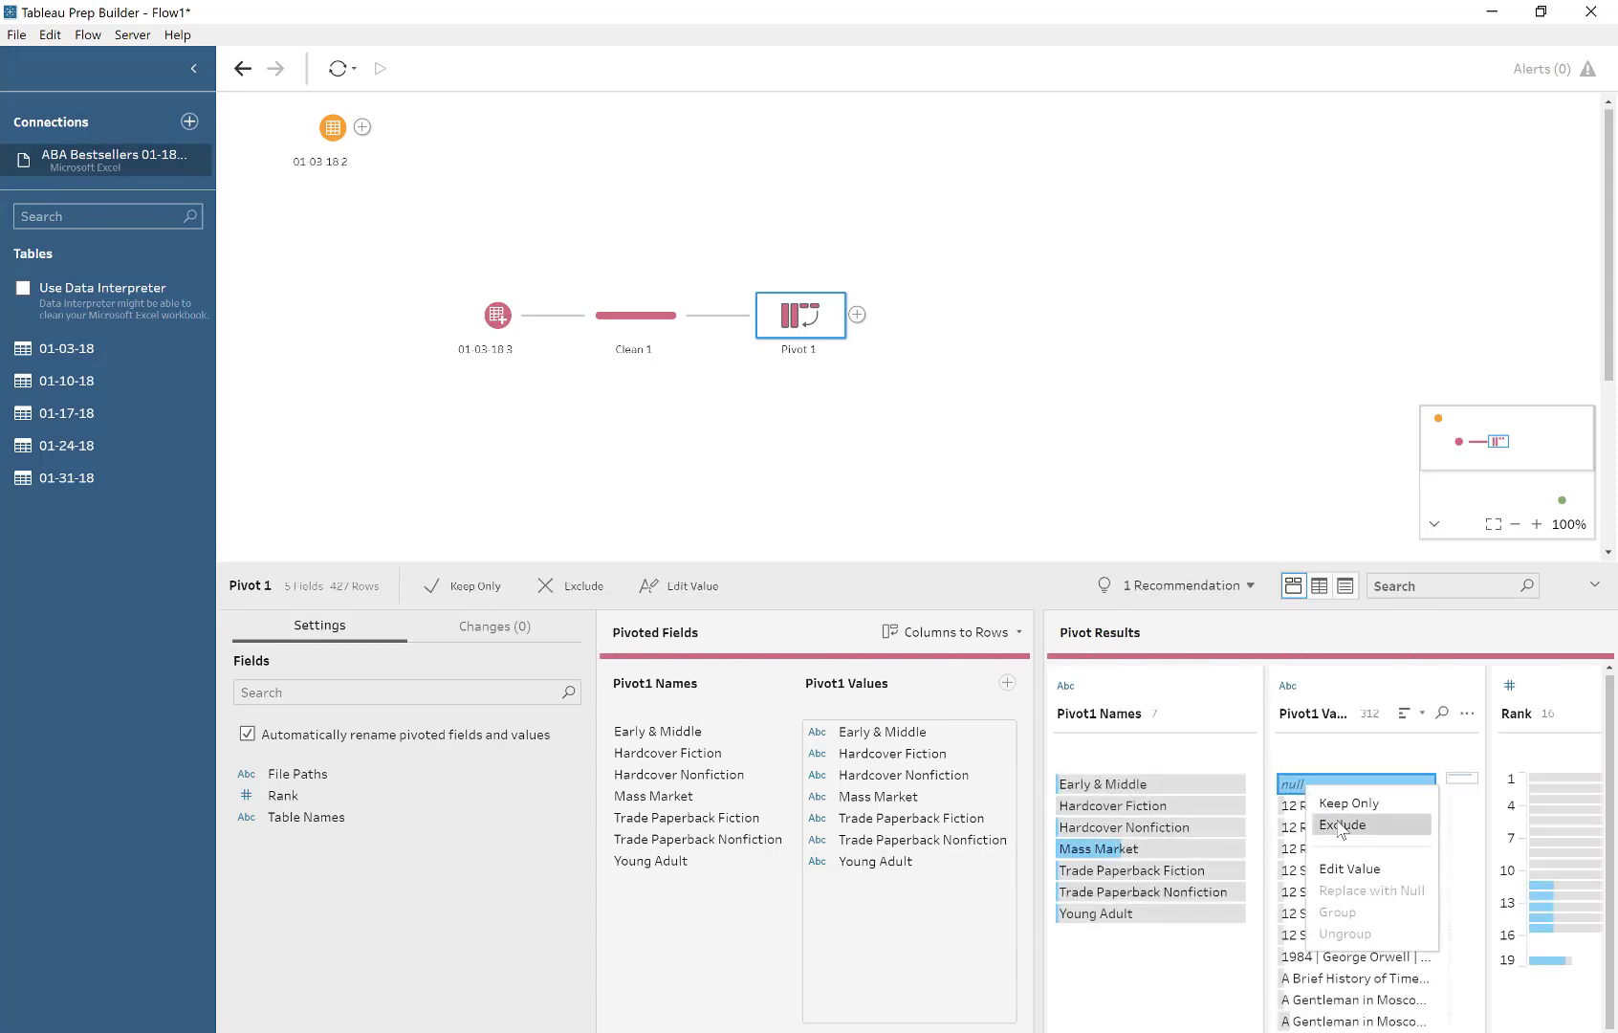
{"action": "left_click", "coordinate": [1338, 824]}
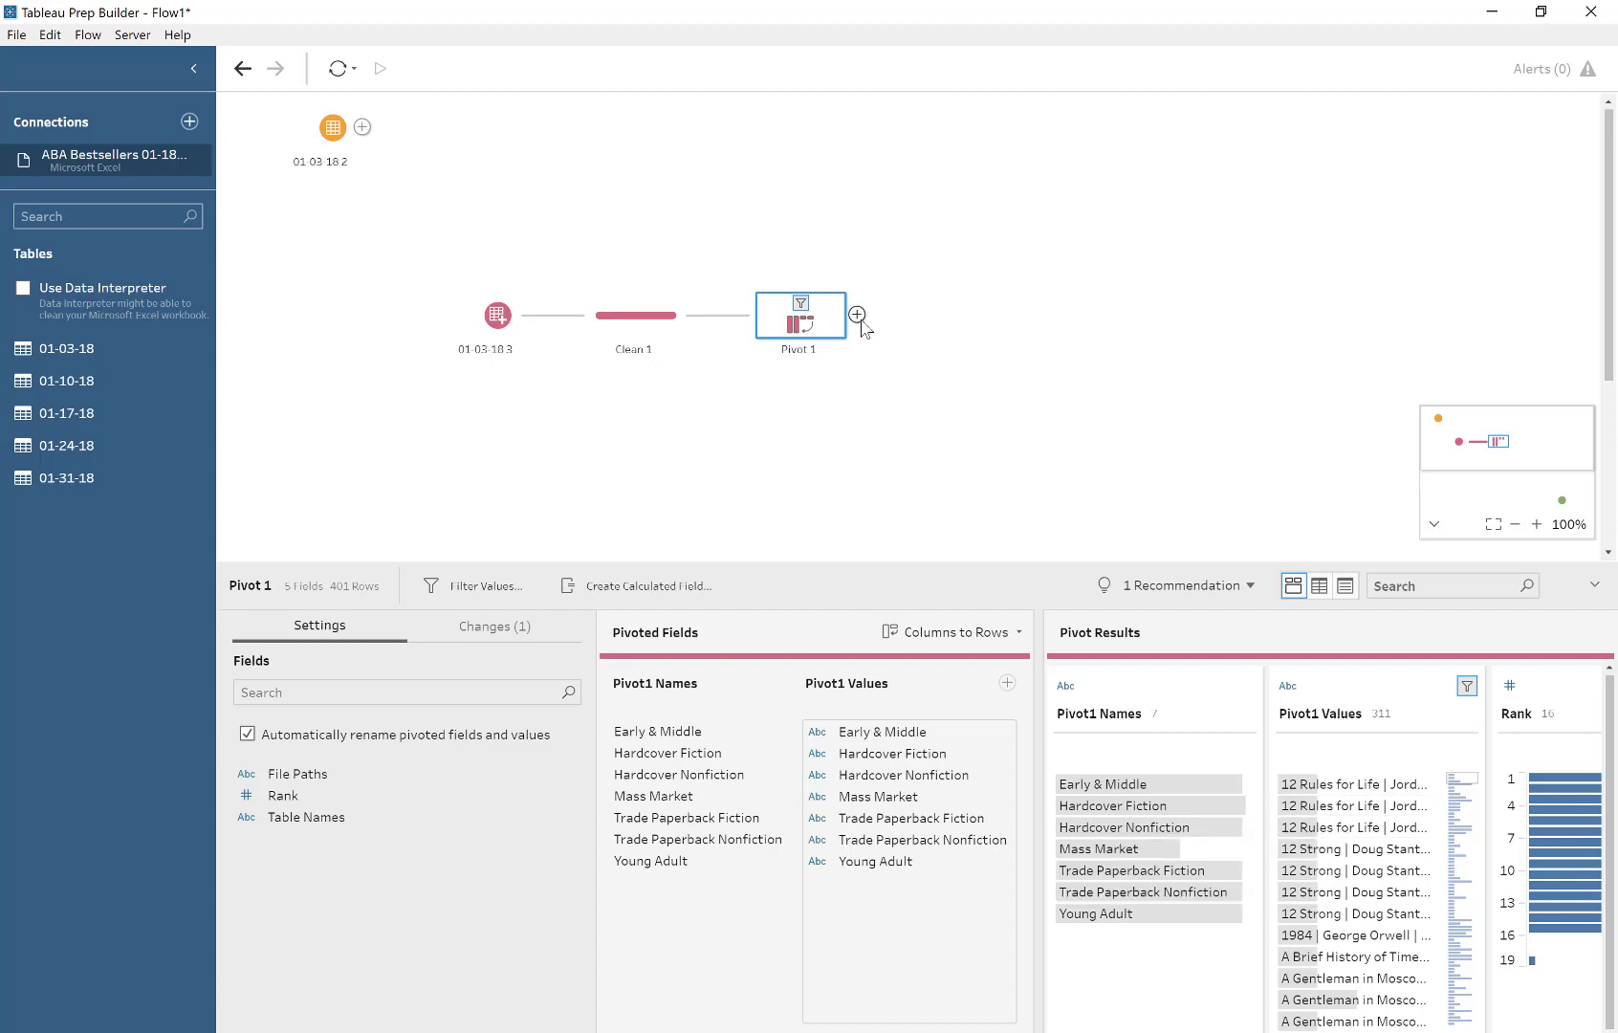
- Add a cleaning step after the pivot and rename its Pivot1 Names field to Category
{"action": "left_click", "coordinate": [856, 314]}
{"action": "left_click", "coordinate": [893, 343]}
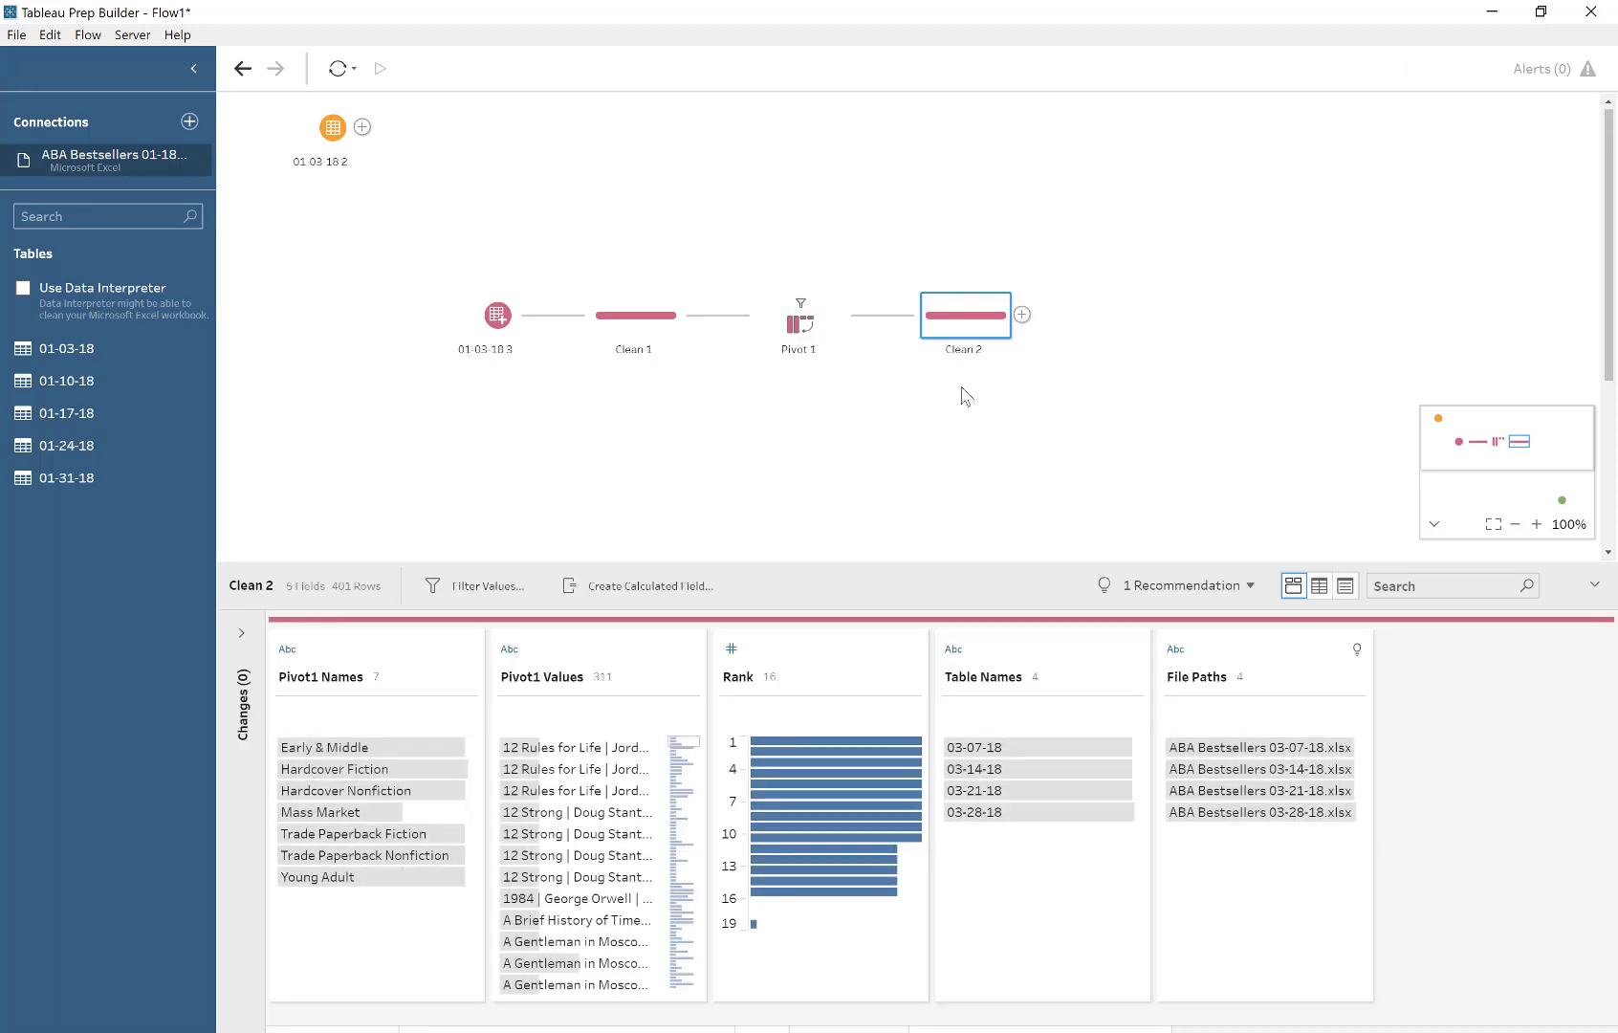
{"action": "double_click", "coordinate": [316, 676]}
{"action": "type", "text": "Category"}
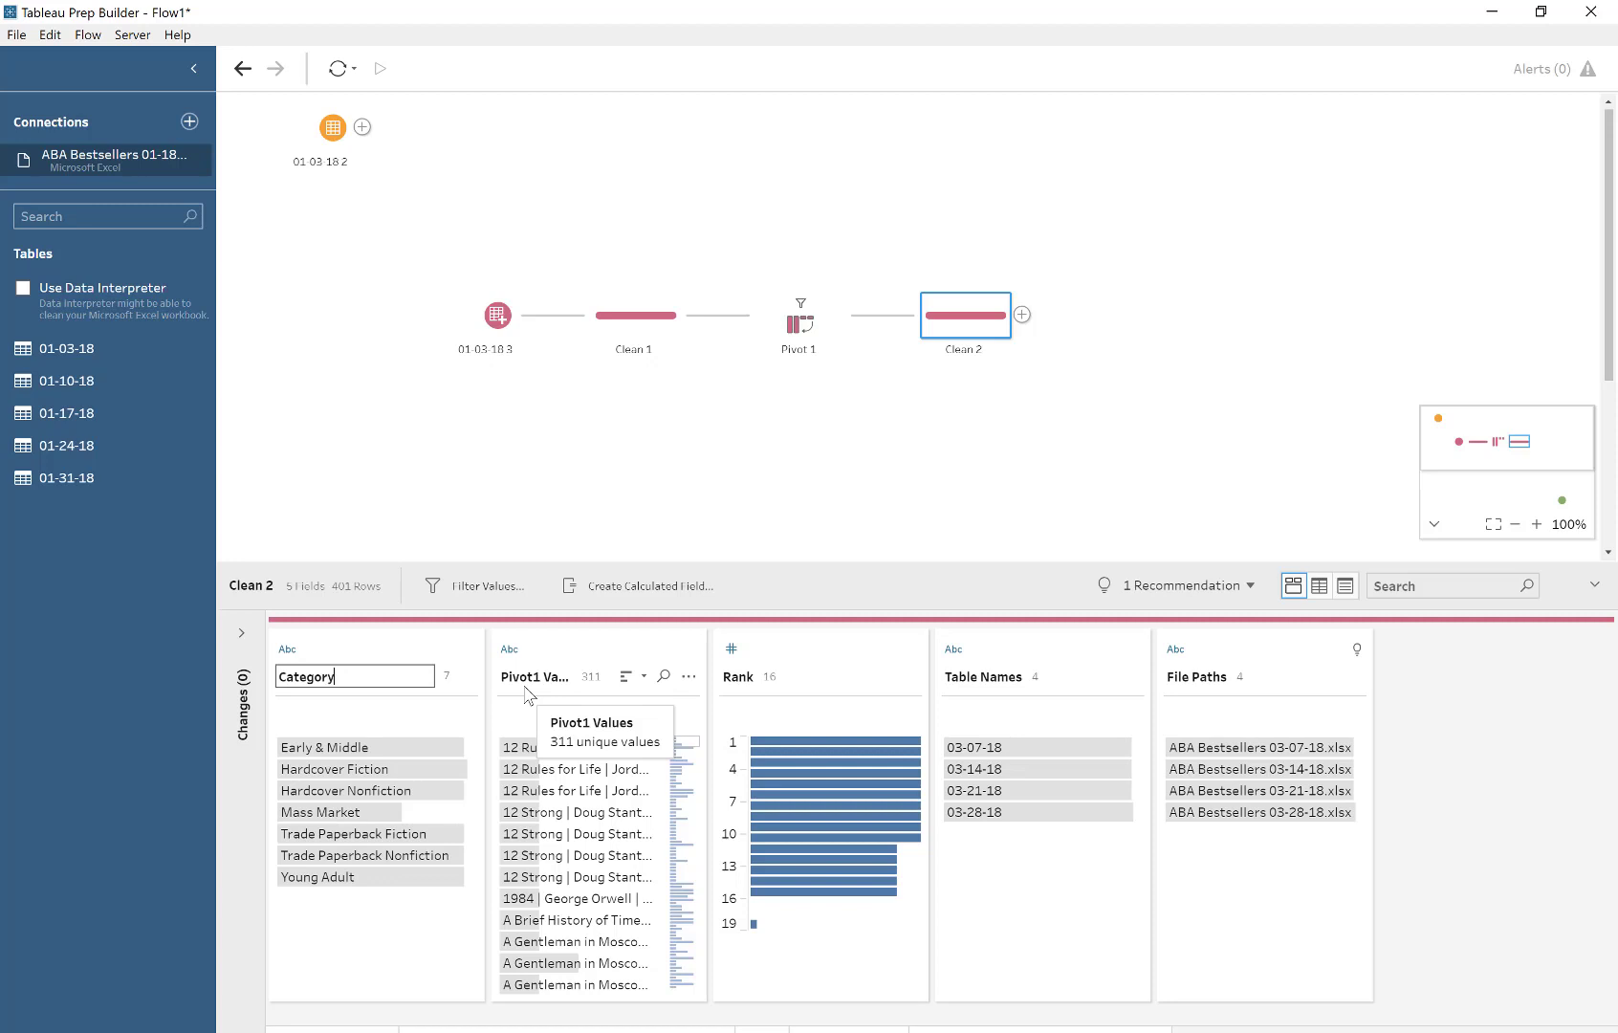
{"action": "key", "text": "Return"}
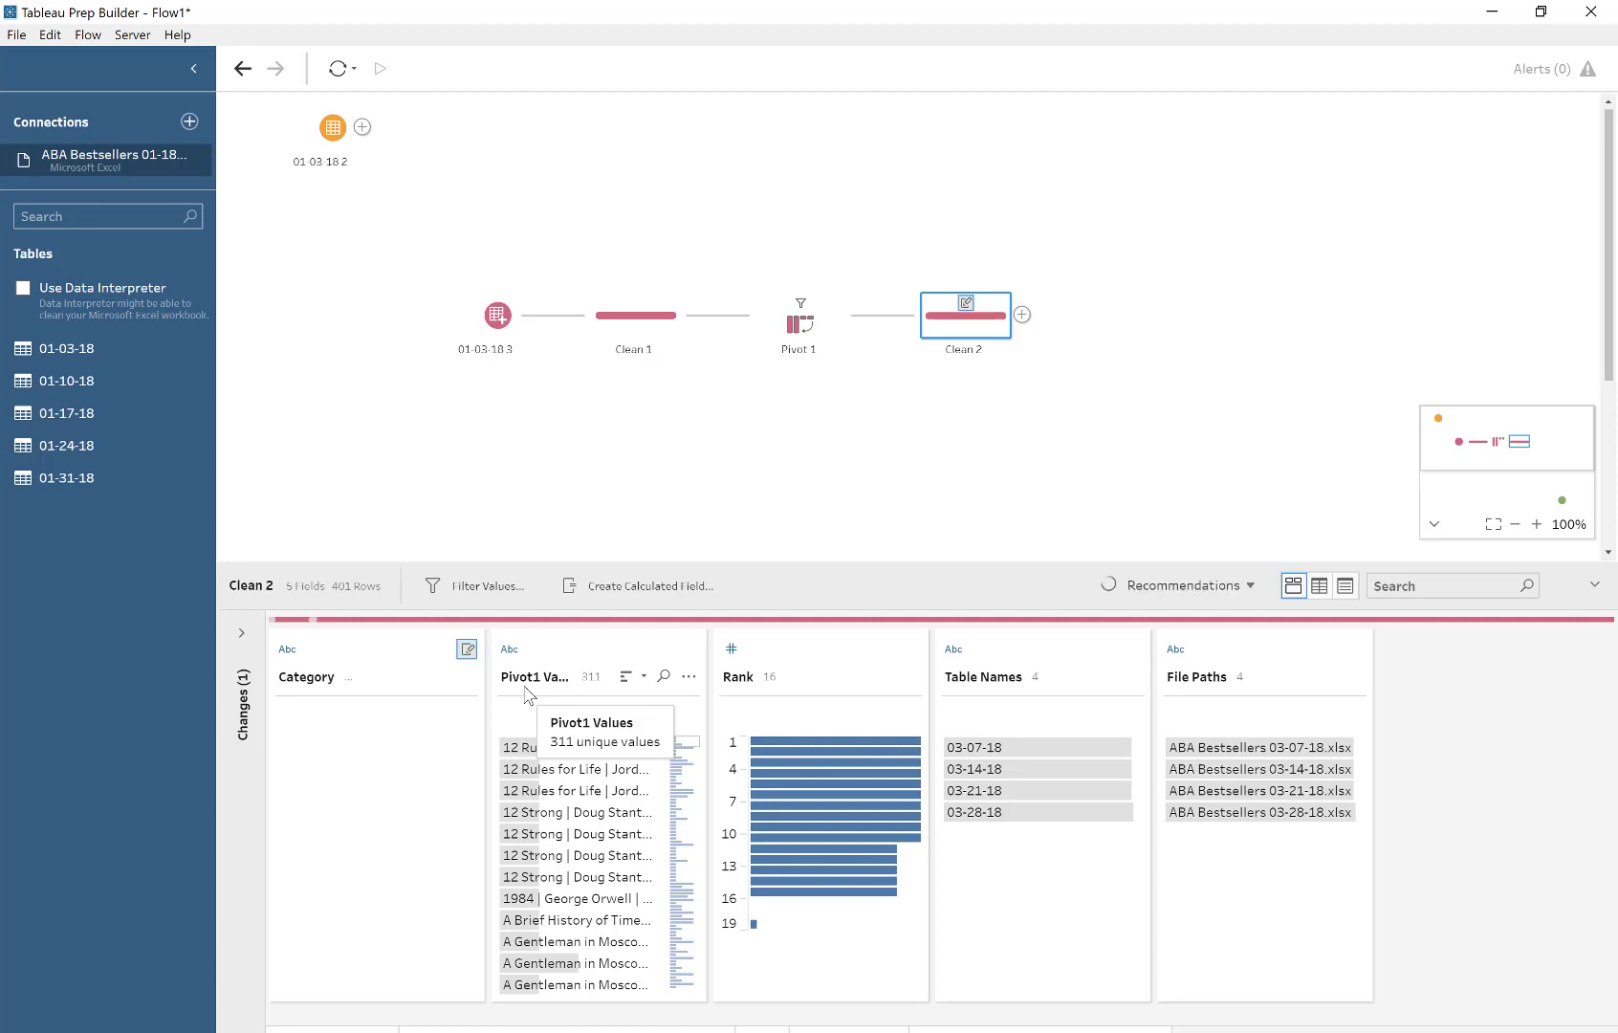
- Apply a custom split to the Pivot1 Values field with the separator |, splitting off all fields
{"action": "left_click", "coordinate": [554, 679]}
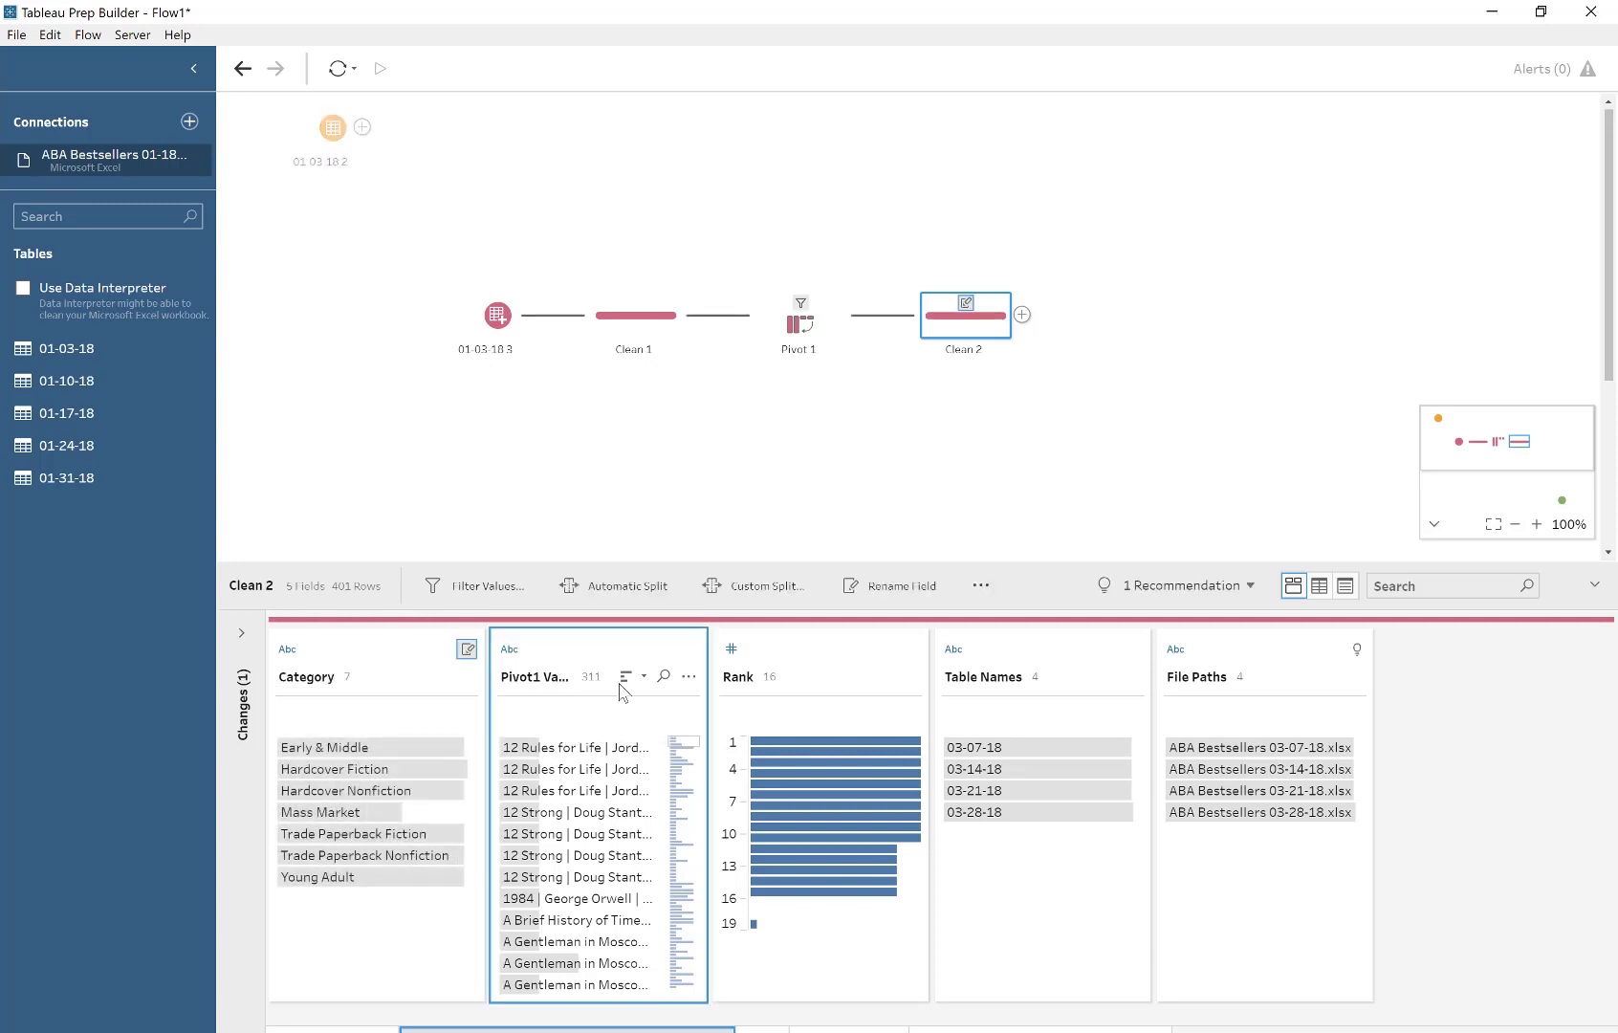
{"action": "left_click", "coordinate": [688, 676]}
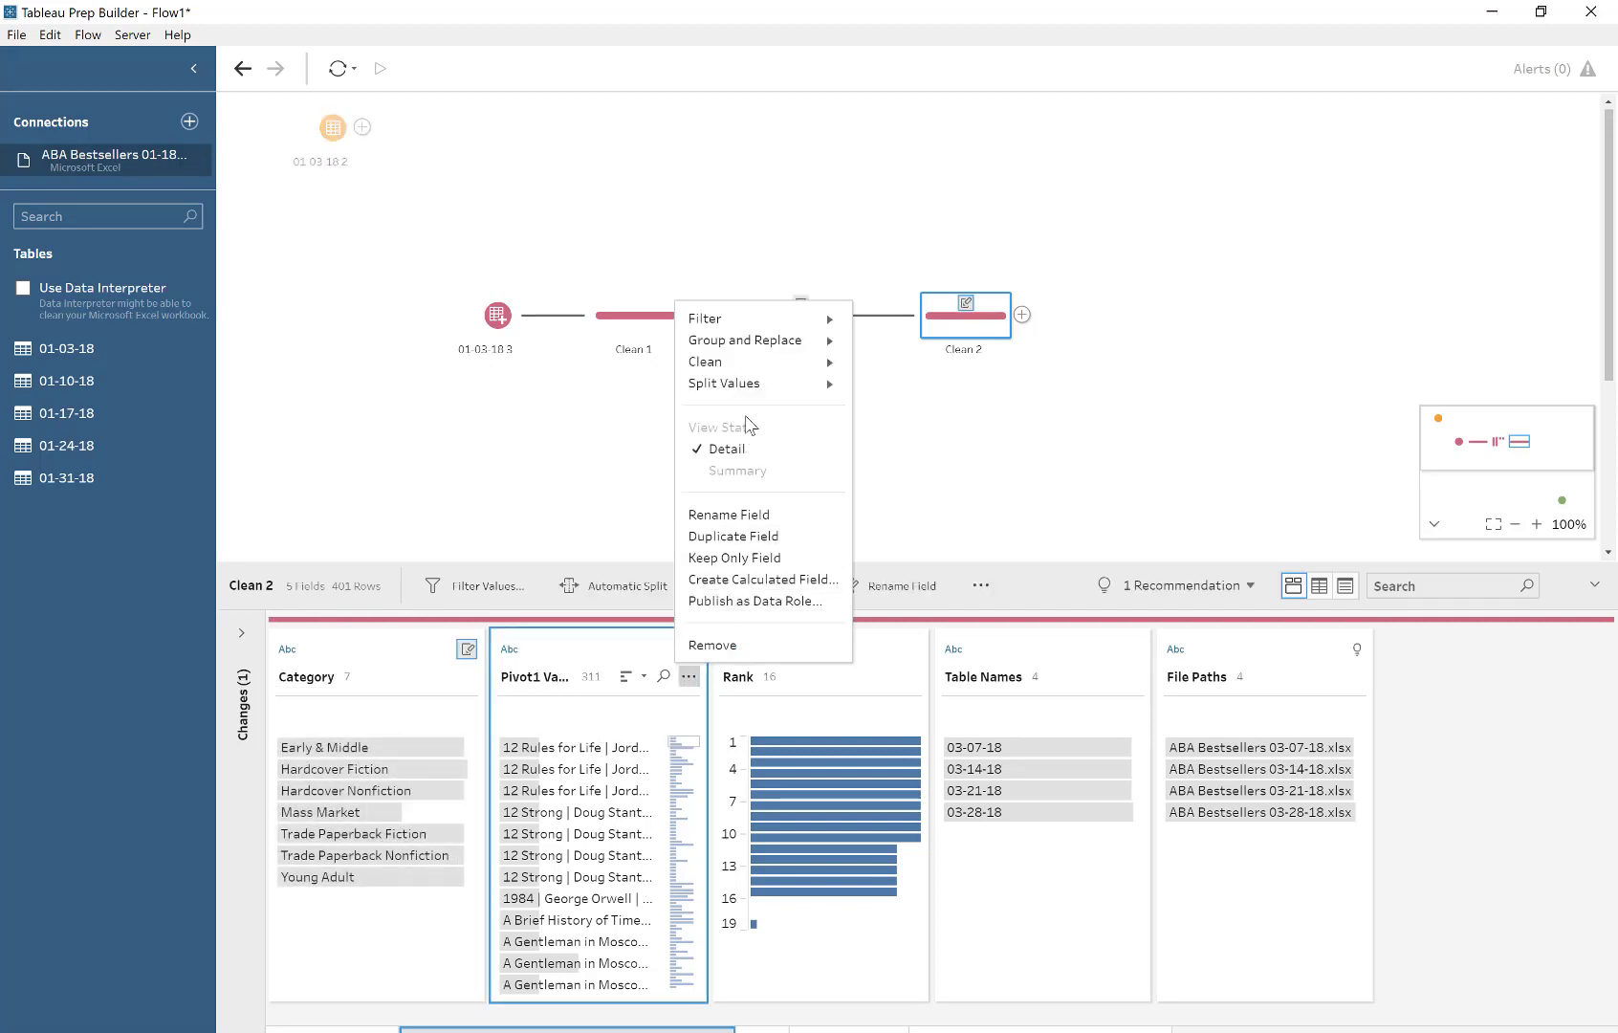
{"action": "mouse_move", "coordinate": [756, 383]}
{"action": "left_click", "coordinate": [904, 404]}
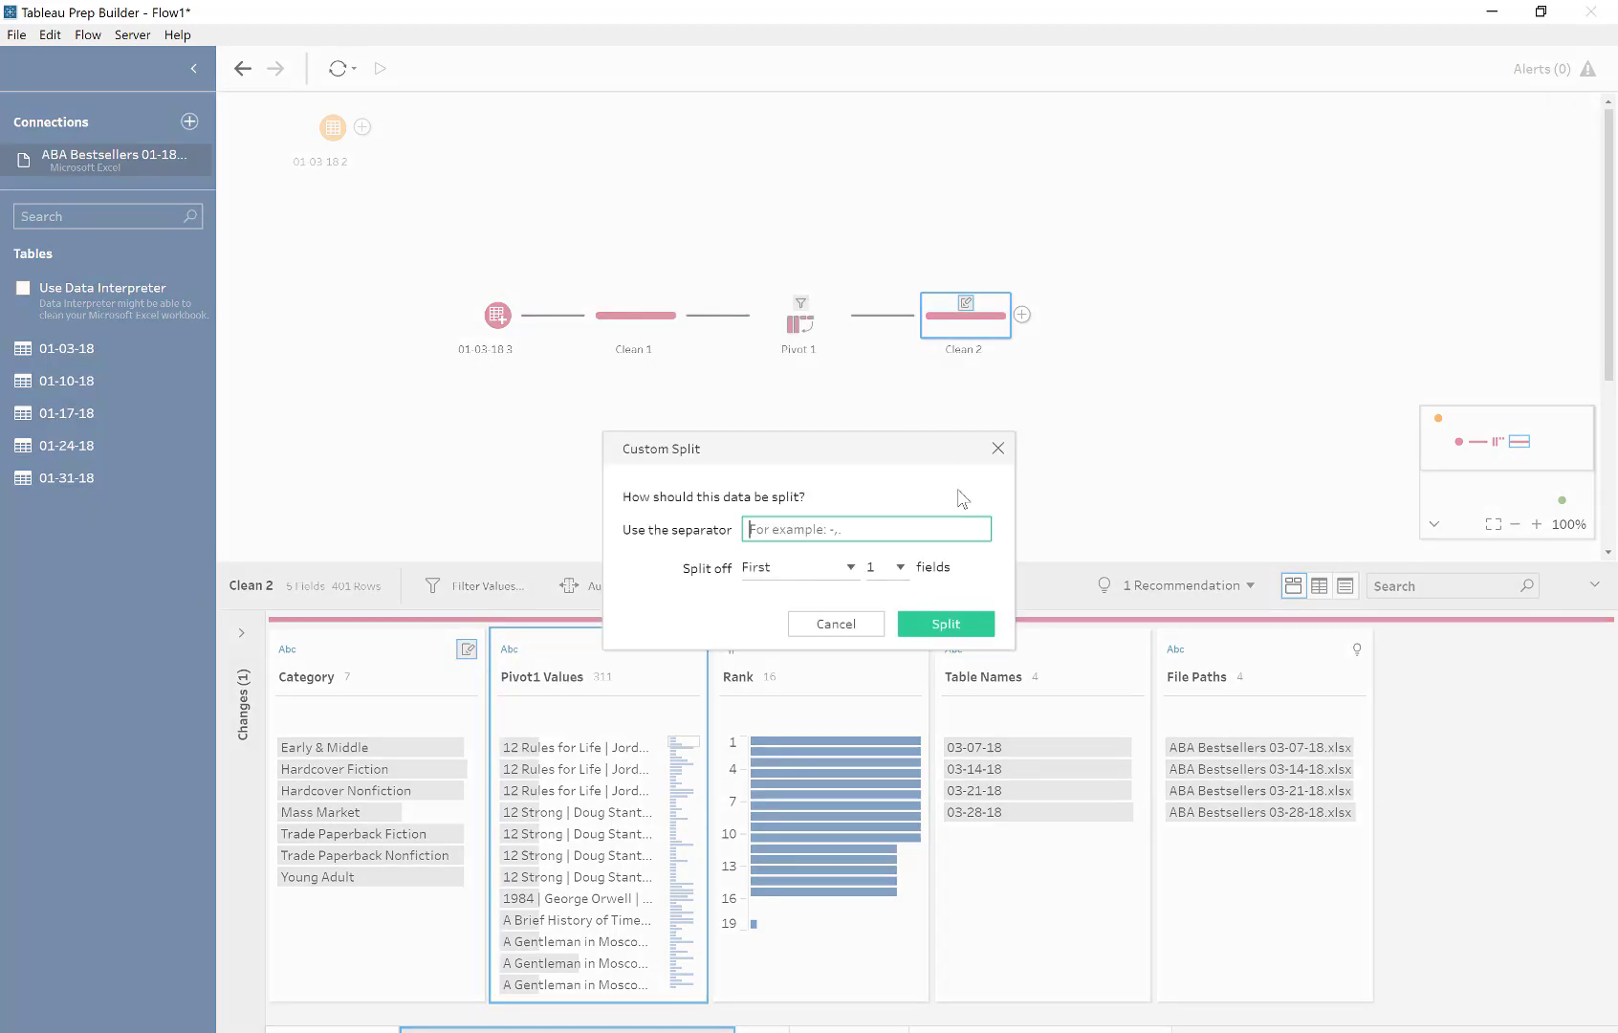
{"action": "left_click", "coordinate": [850, 567]}
{"action": "left_click", "coordinate": [793, 646]}
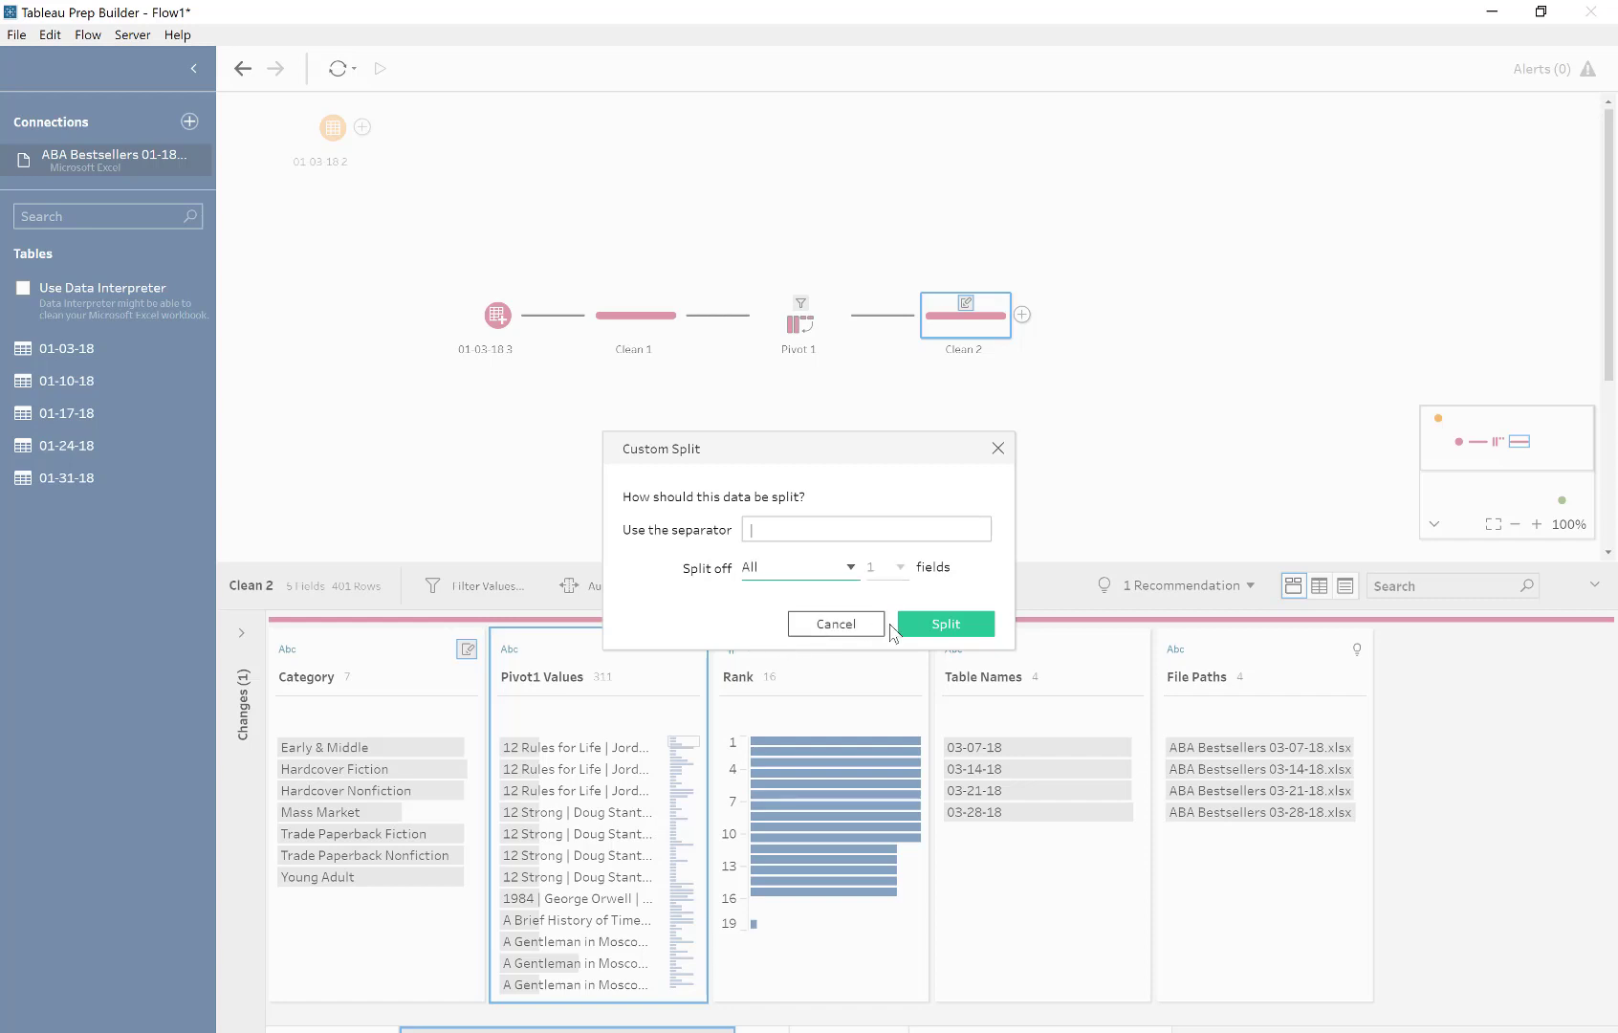
{"action": "left_click", "coordinate": [944, 625]}
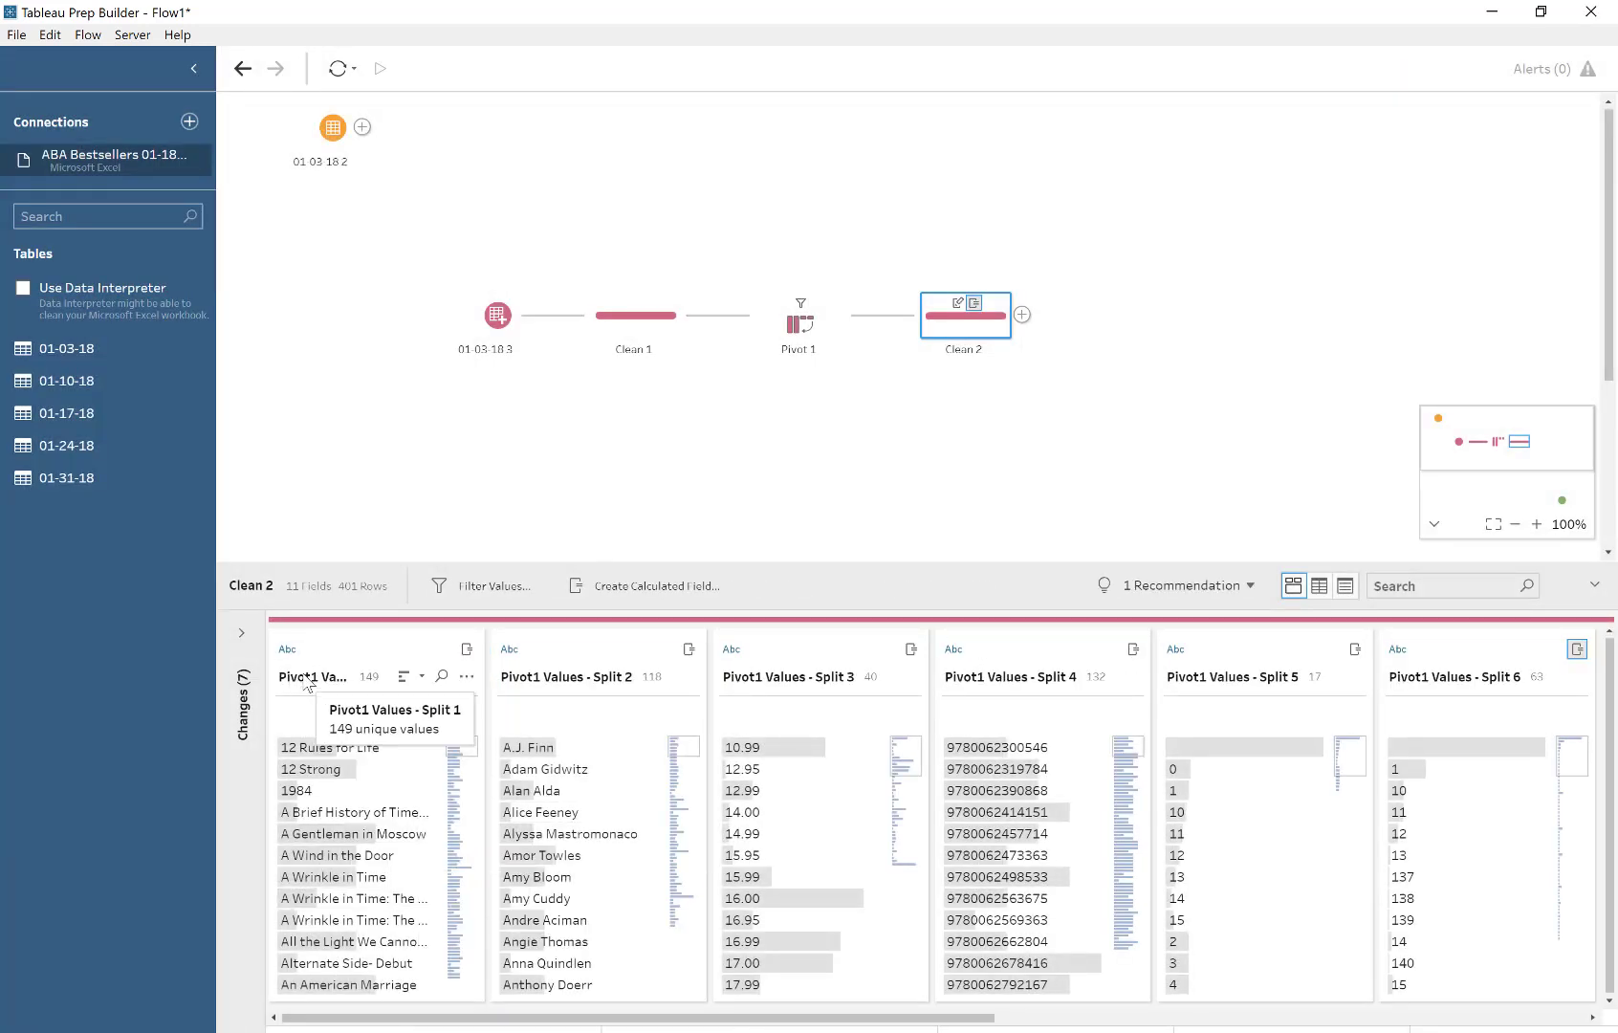
- Rename the first split field to Title and the second split field to Author
{"action": "double_click", "coordinate": [304, 672]}
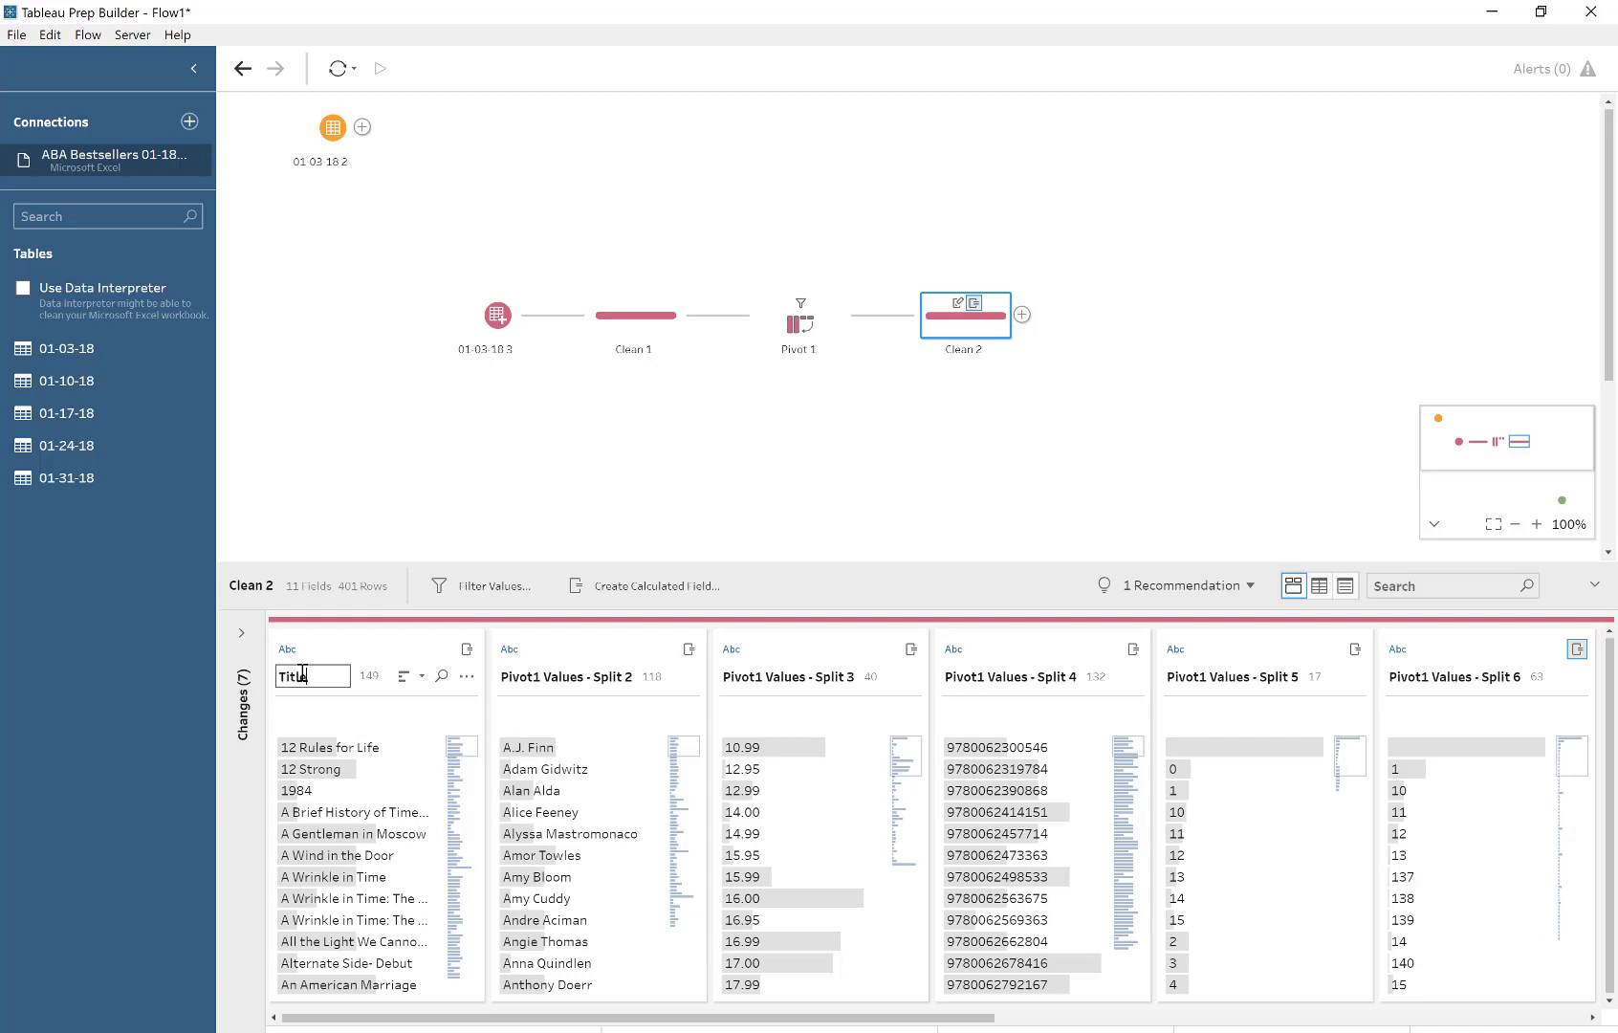
{"action": "type", "text": "Title"}
{"action": "key", "text": "Return"}
{"action": "left_click", "coordinate": [560, 679]}
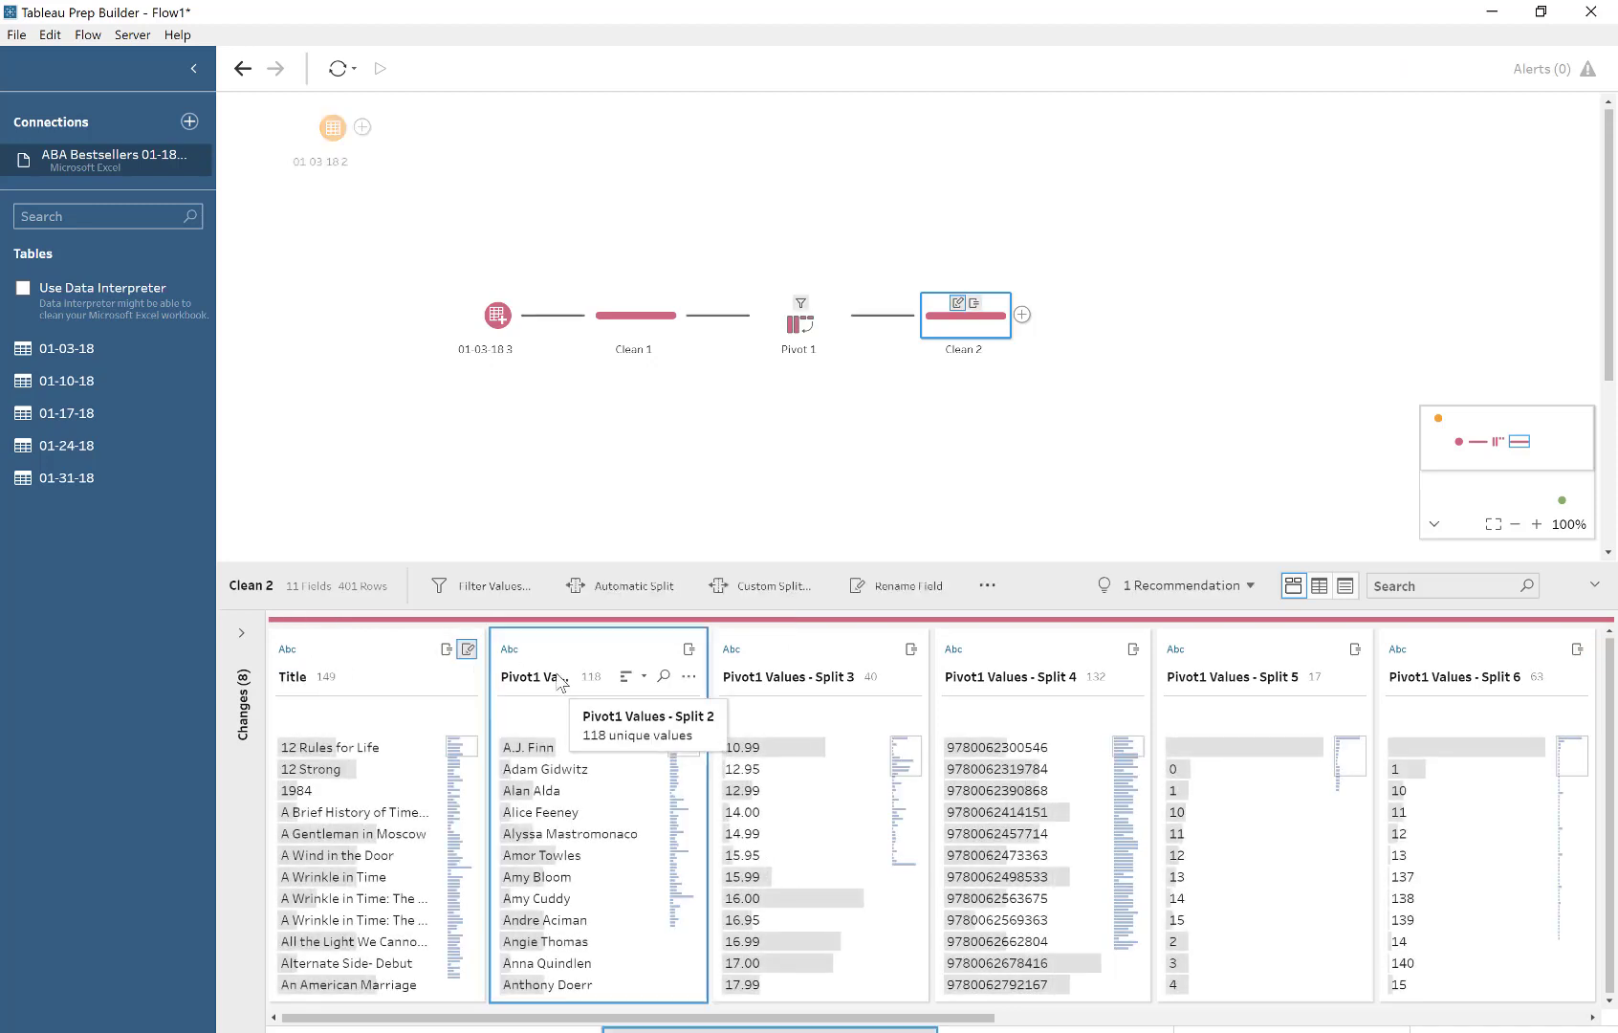
{"action": "double_click", "coordinate": [560, 679]}
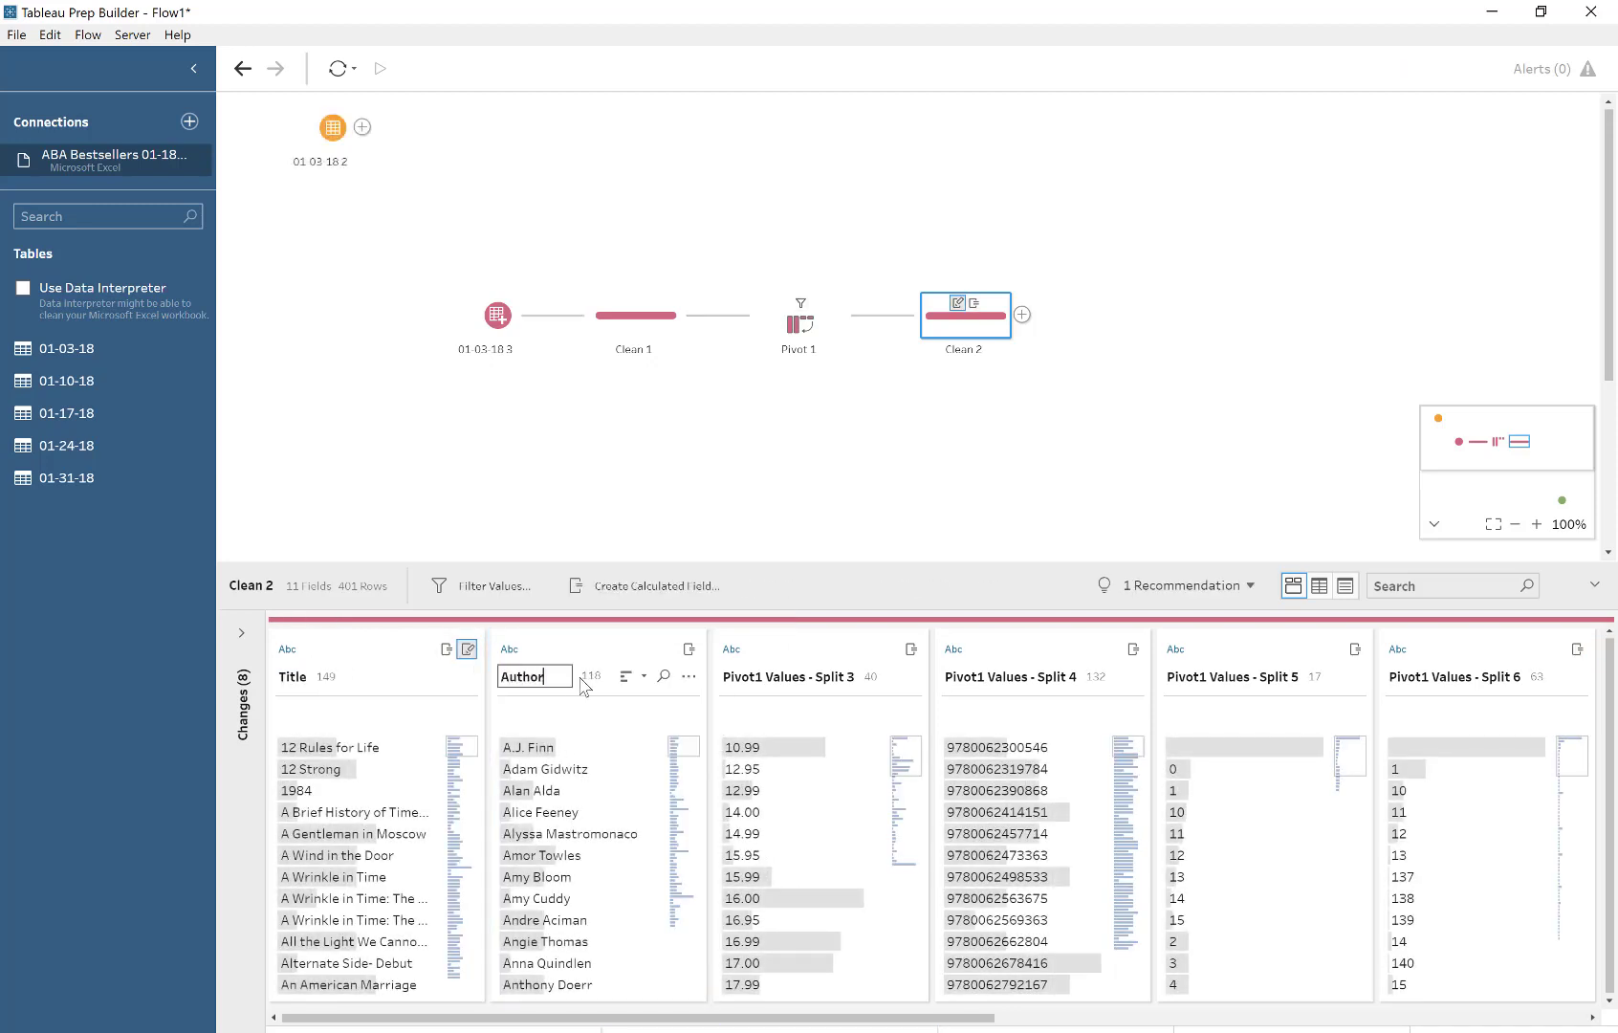
{"action": "type", "text": "Author"}
{"action": "key", "text": "Return"}
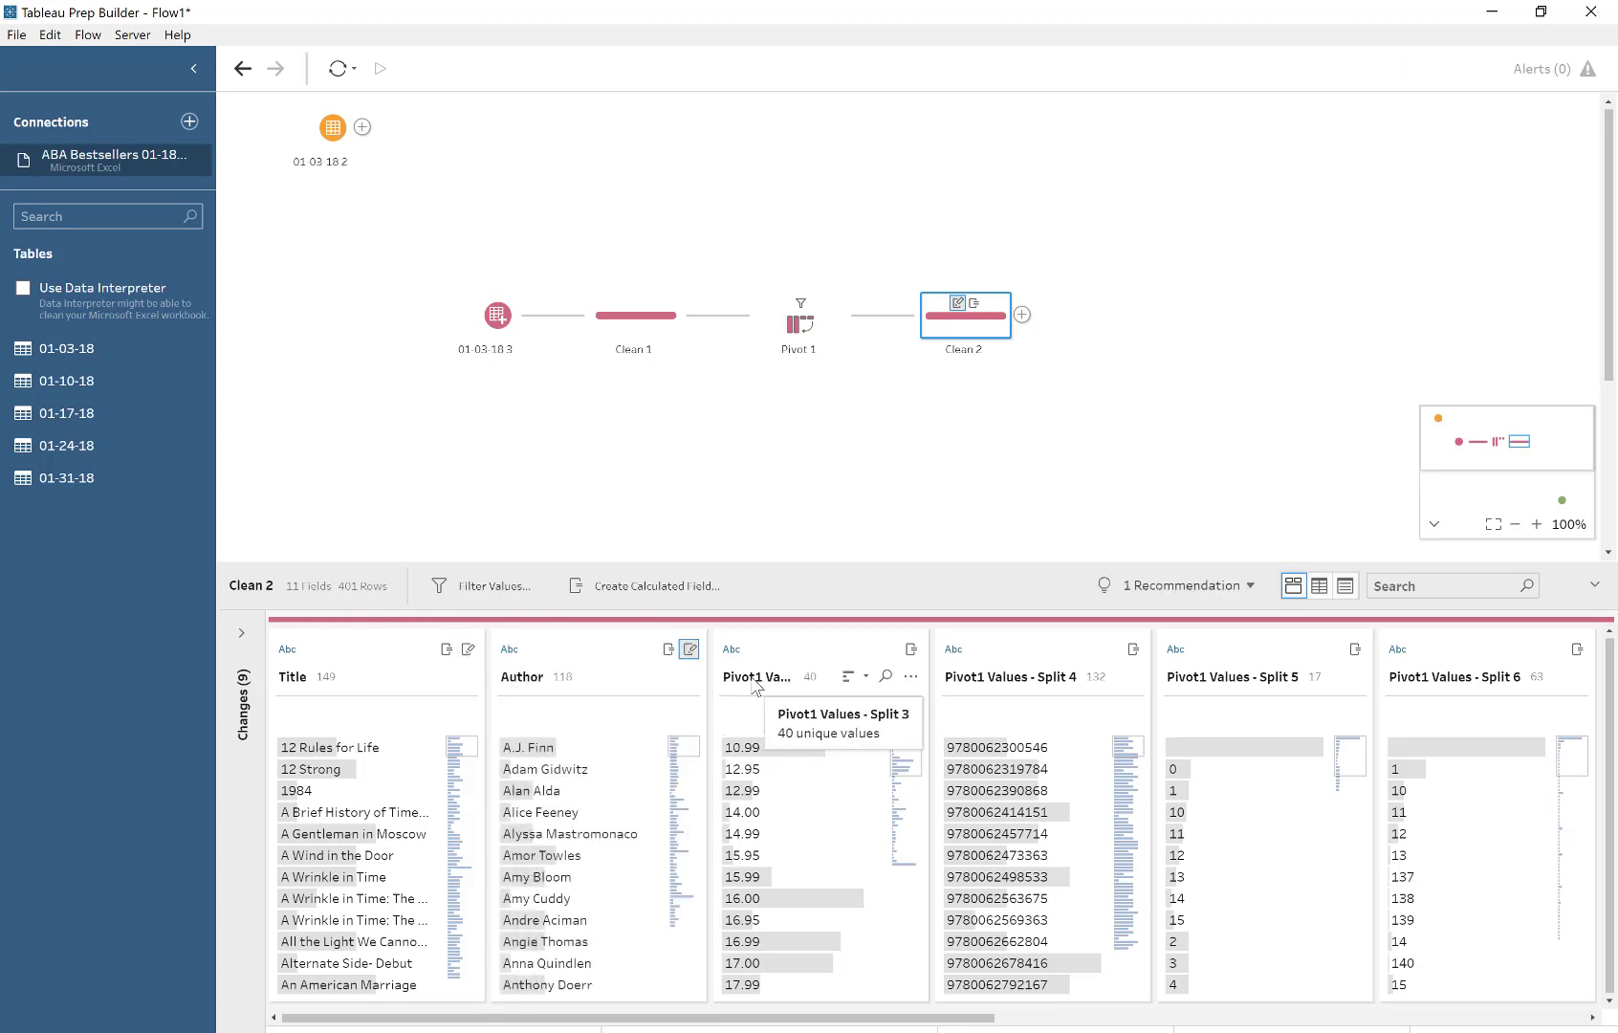
- Rename the third split field to Price and the fourth split field to ISBN
{"action": "double_click", "coordinate": [753, 676]}
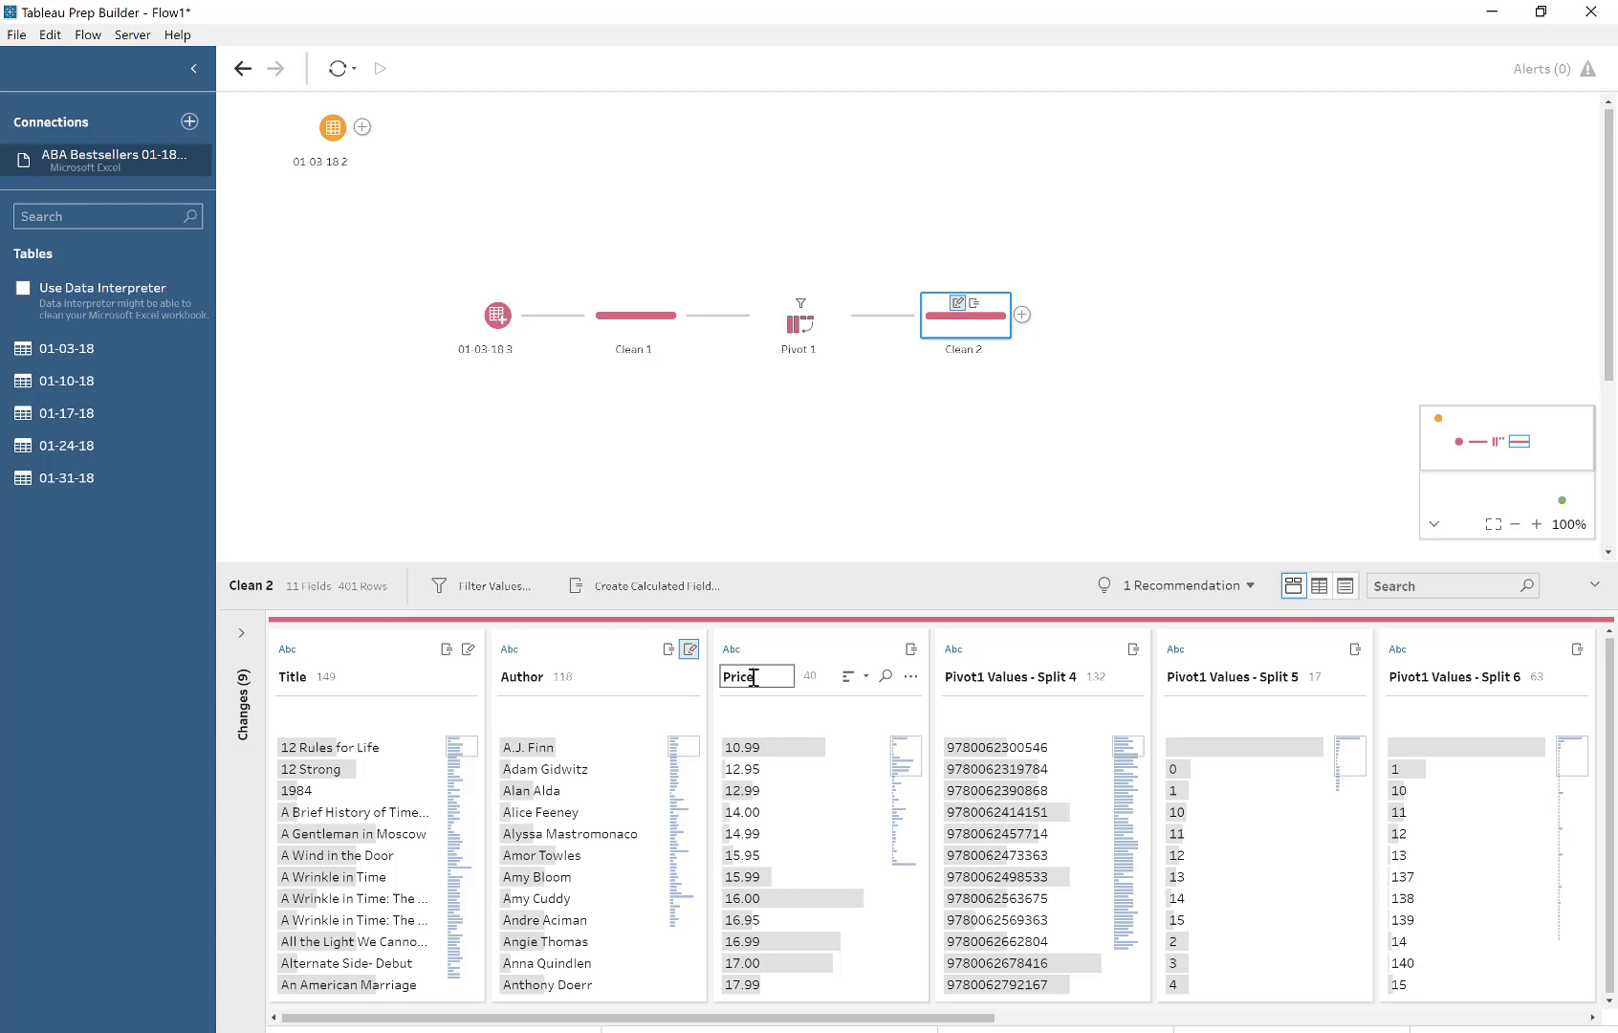
{"action": "key", "text": "Return"}
{"action": "double_click", "coordinate": [979, 678]}
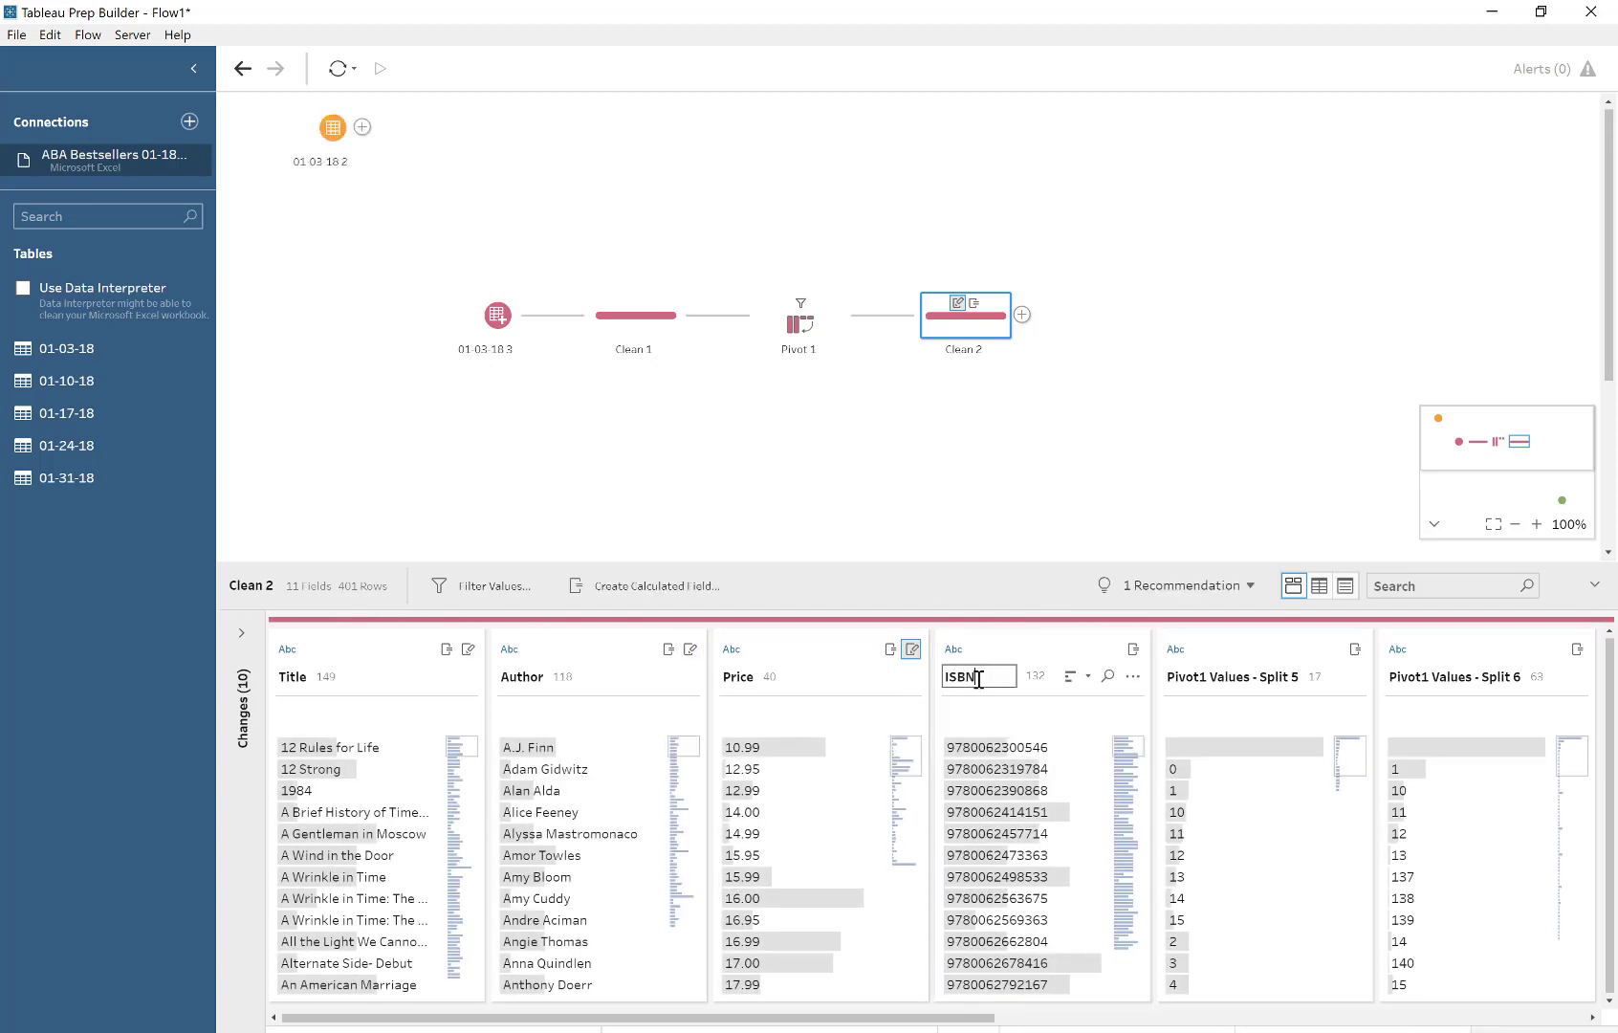
{"action": "key", "text": "Return"}
- Rename the fifth split field to prev rank and the sixth split field to weeks on list
{"action": "left_click", "coordinate": [1212, 681]}
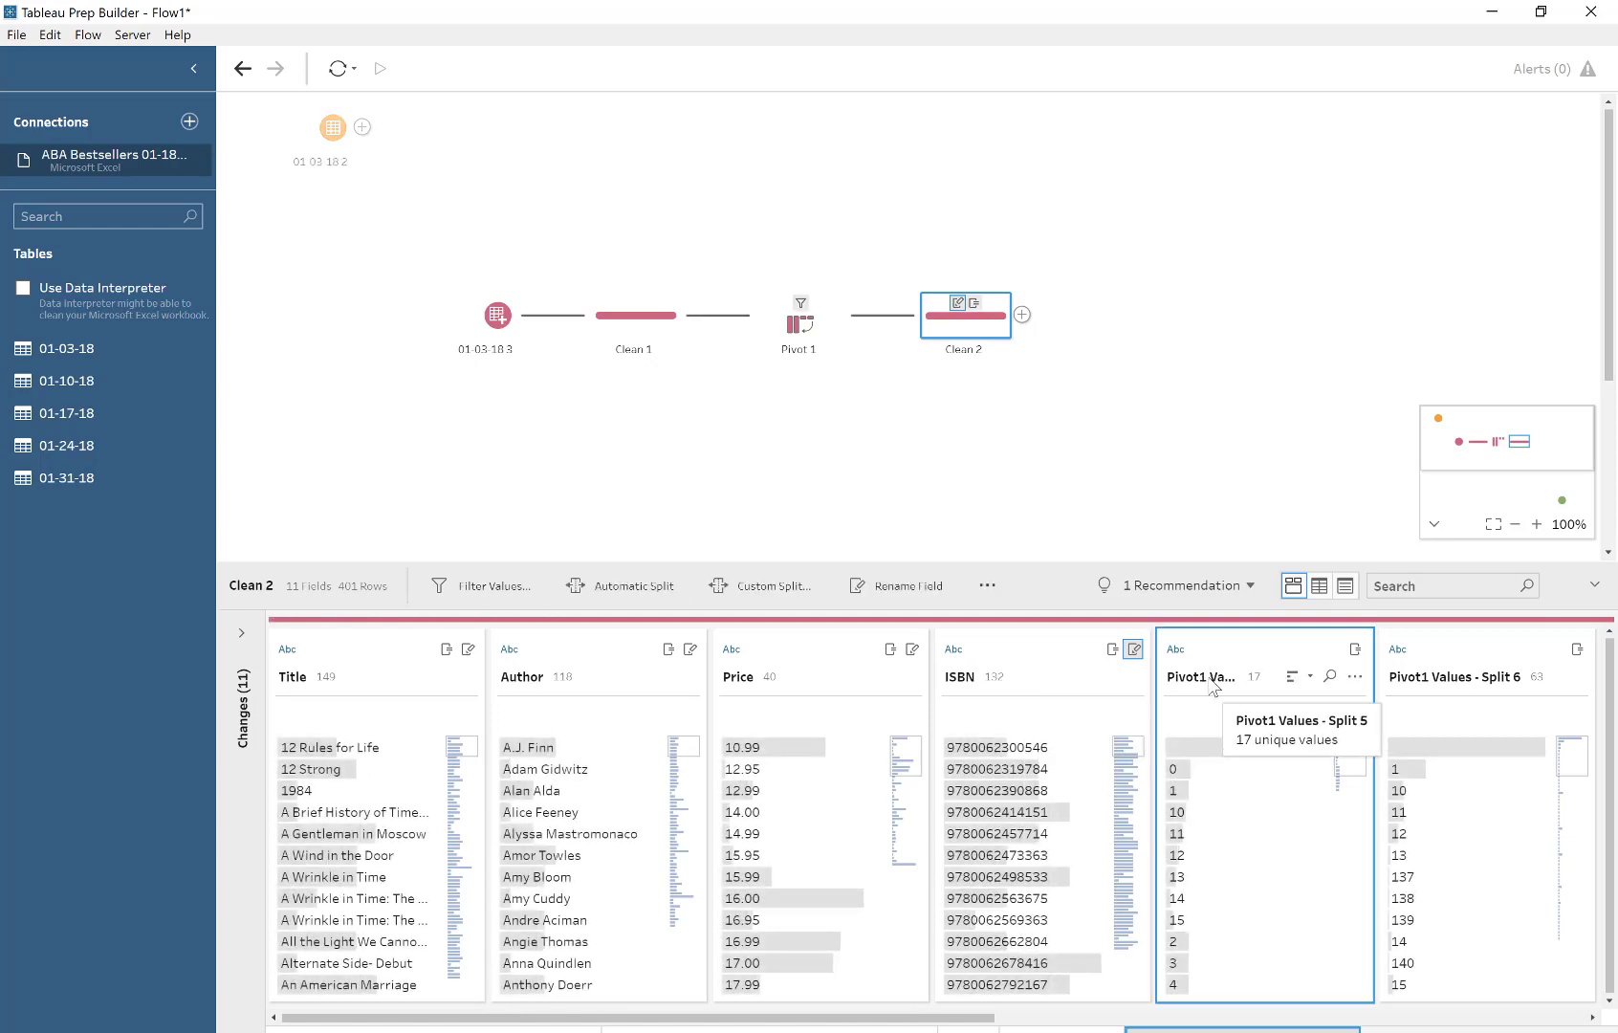
{"action": "double_click", "coordinate": [1216, 678]}
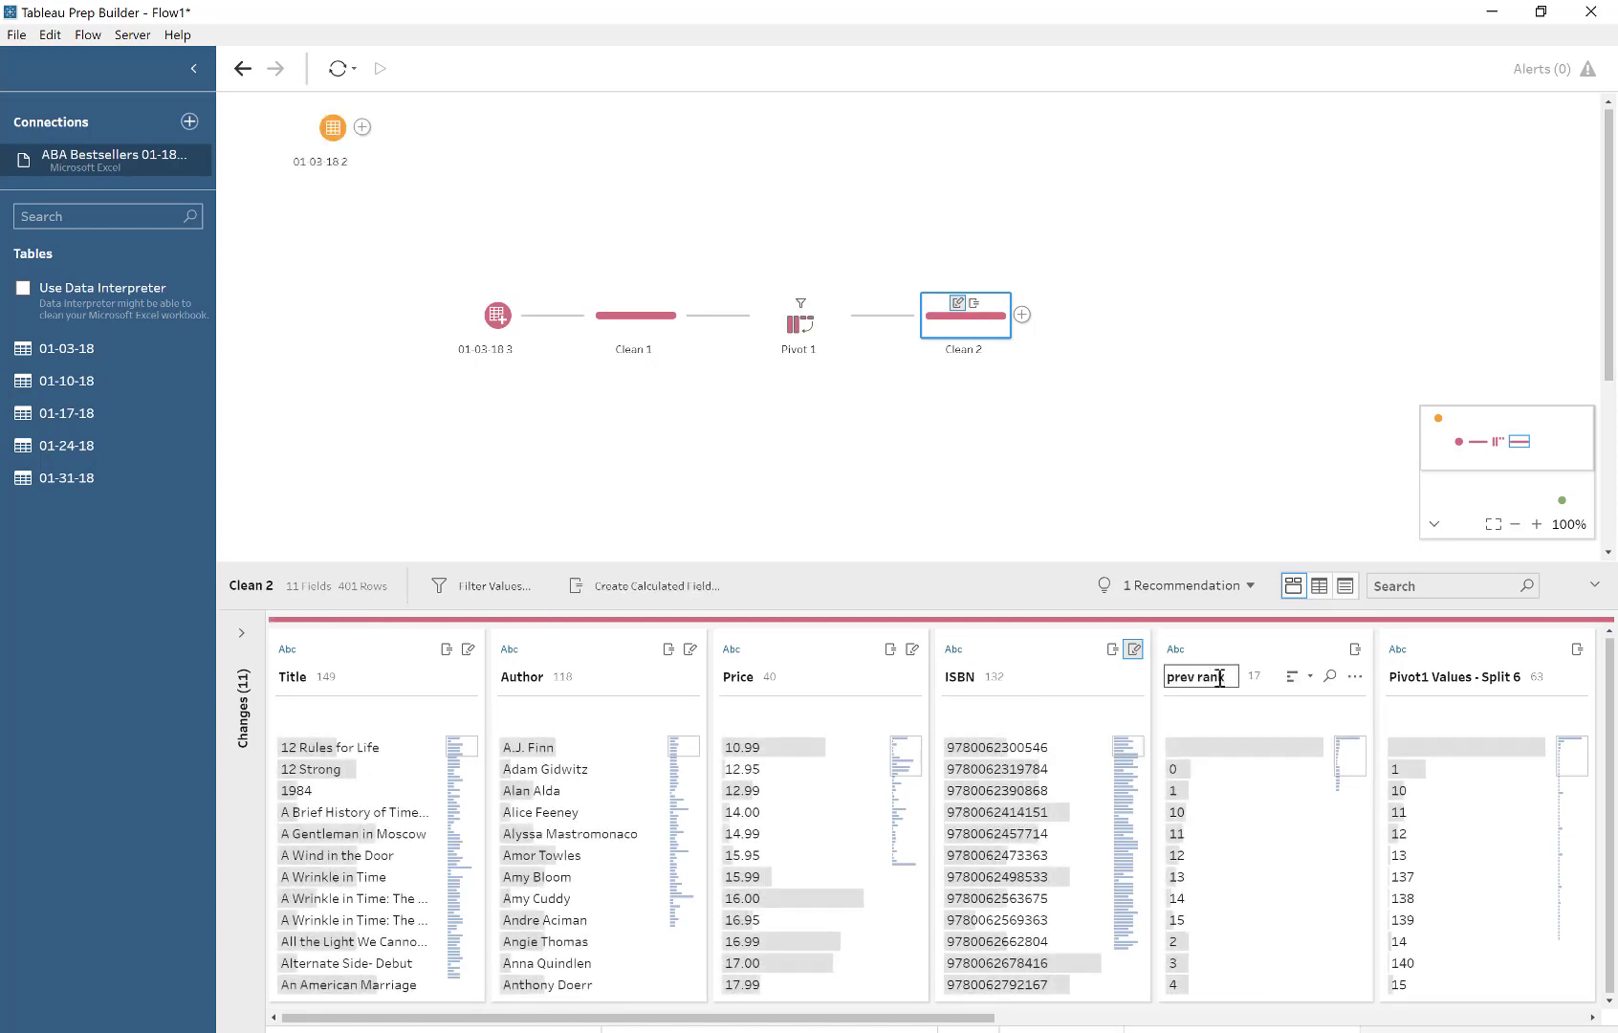
{"action": "key", "text": "Return"}
{"action": "double_click", "coordinate": [1442, 678]}
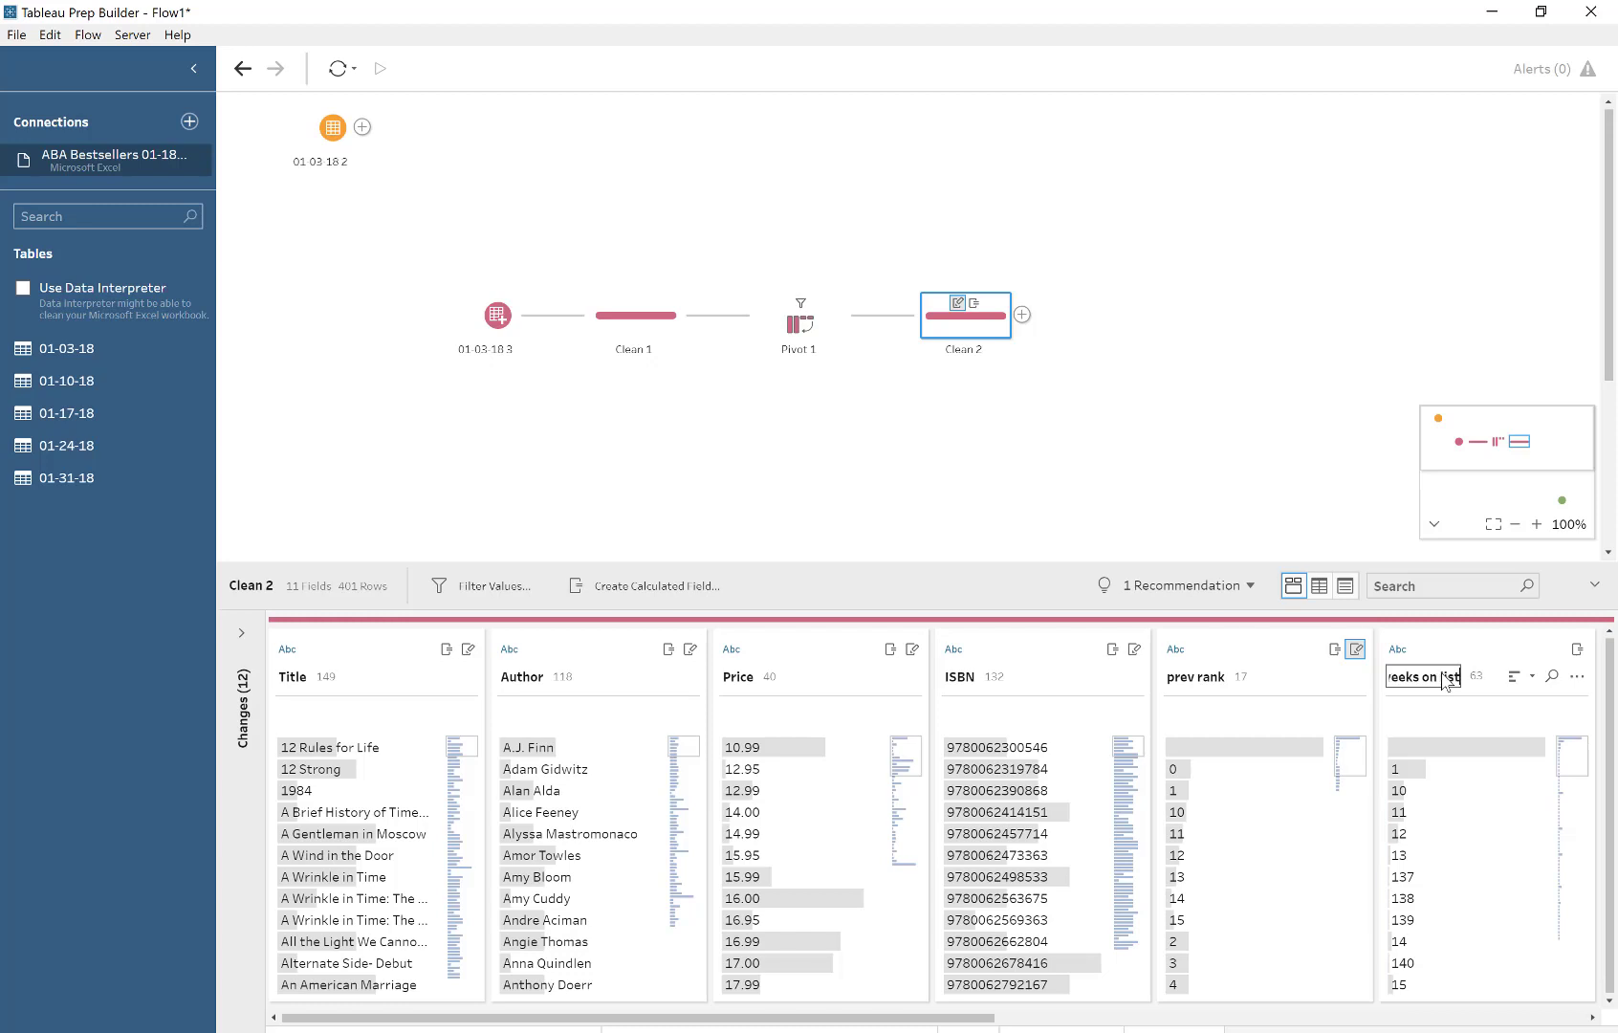
{"action": "key", "text": "Return"}
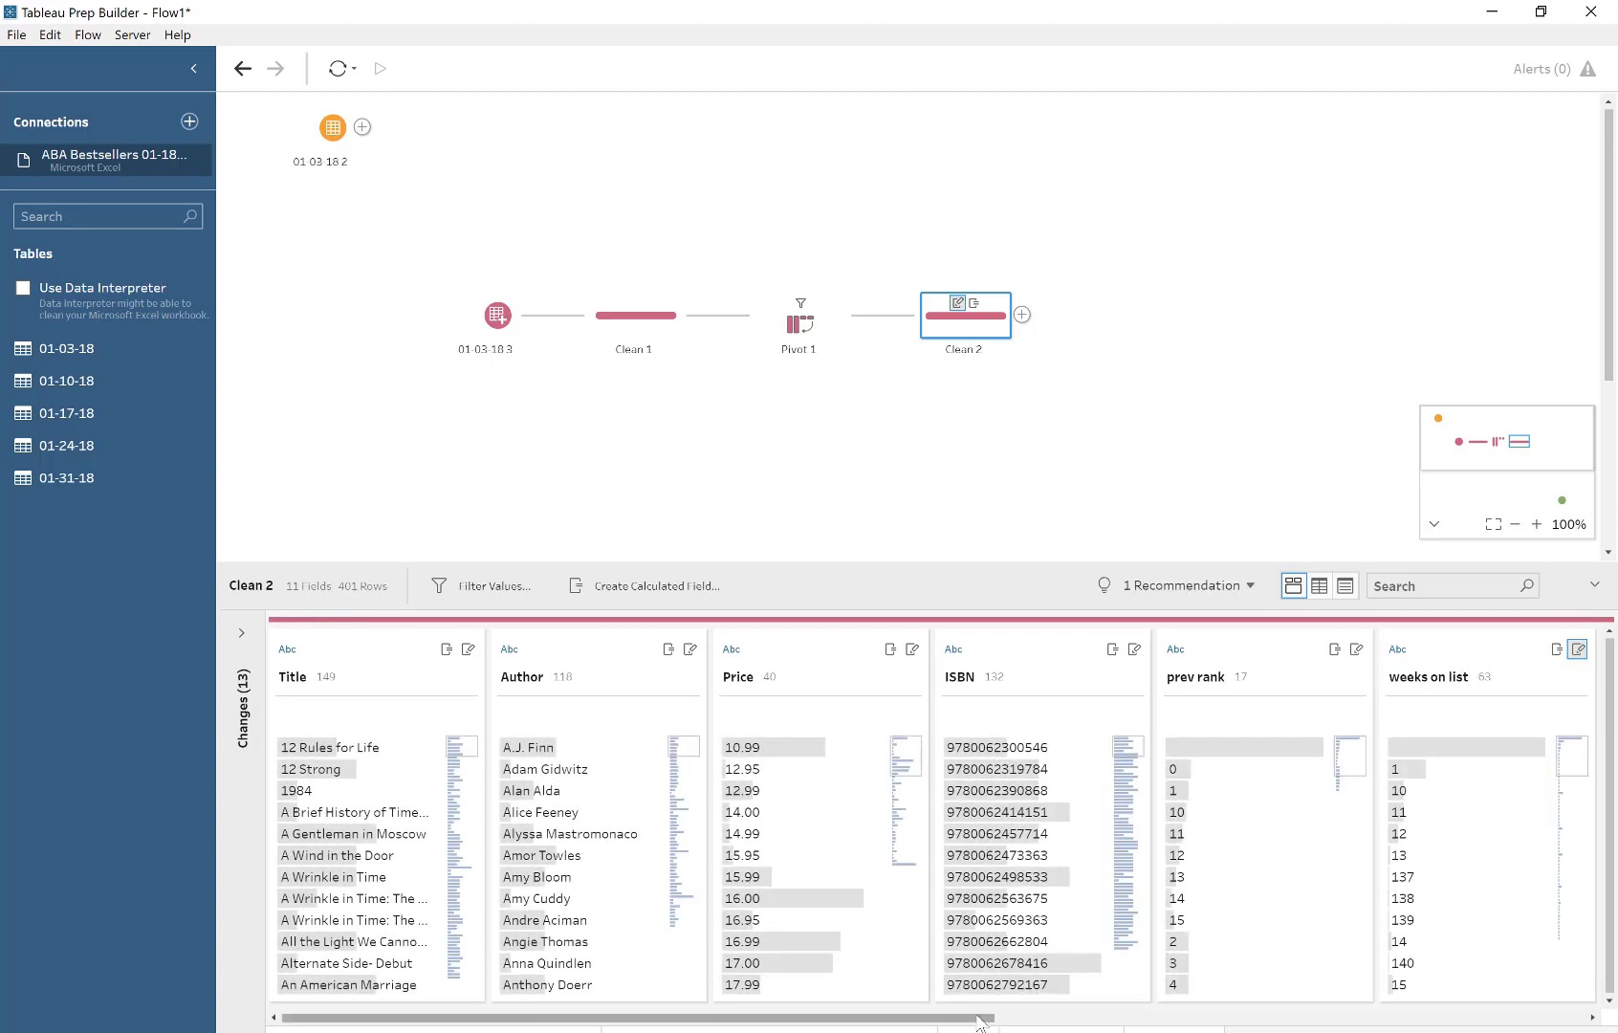
- Remove the original unsplit Pivot1 Values field from the Clean 2 step
{"action": "left_click_drag", "start_coordinate": [980, 1023], "coordinate": [1492, 1013]}
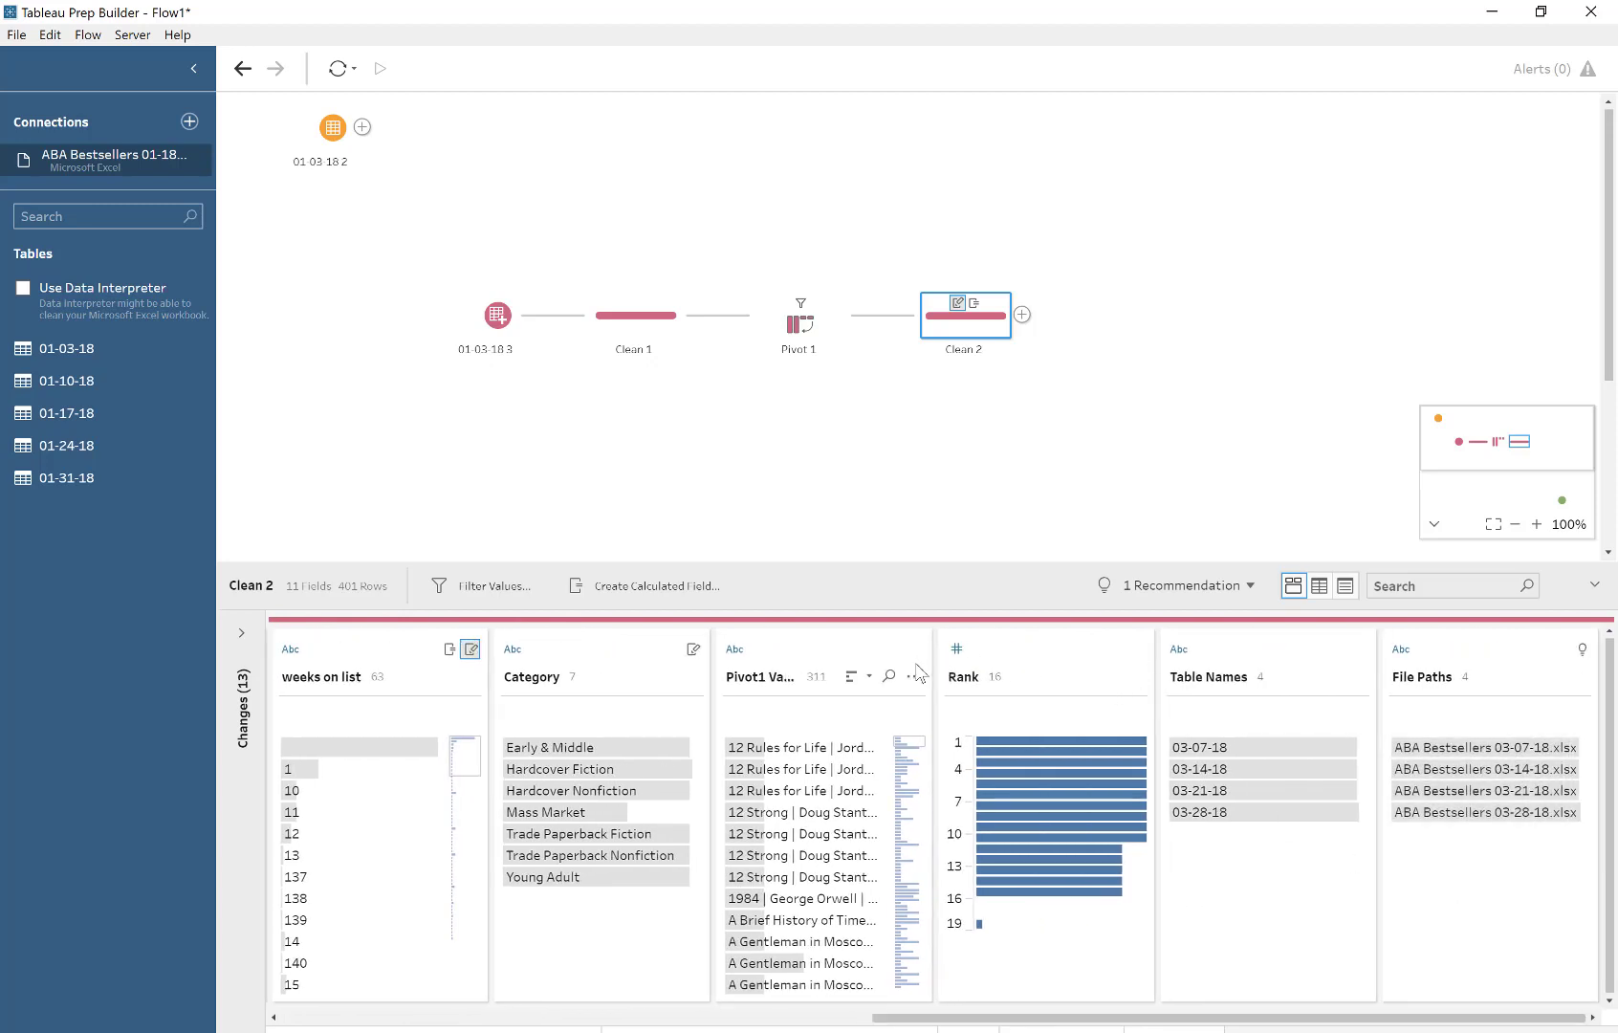
{"action": "left_click", "coordinate": [914, 678]}
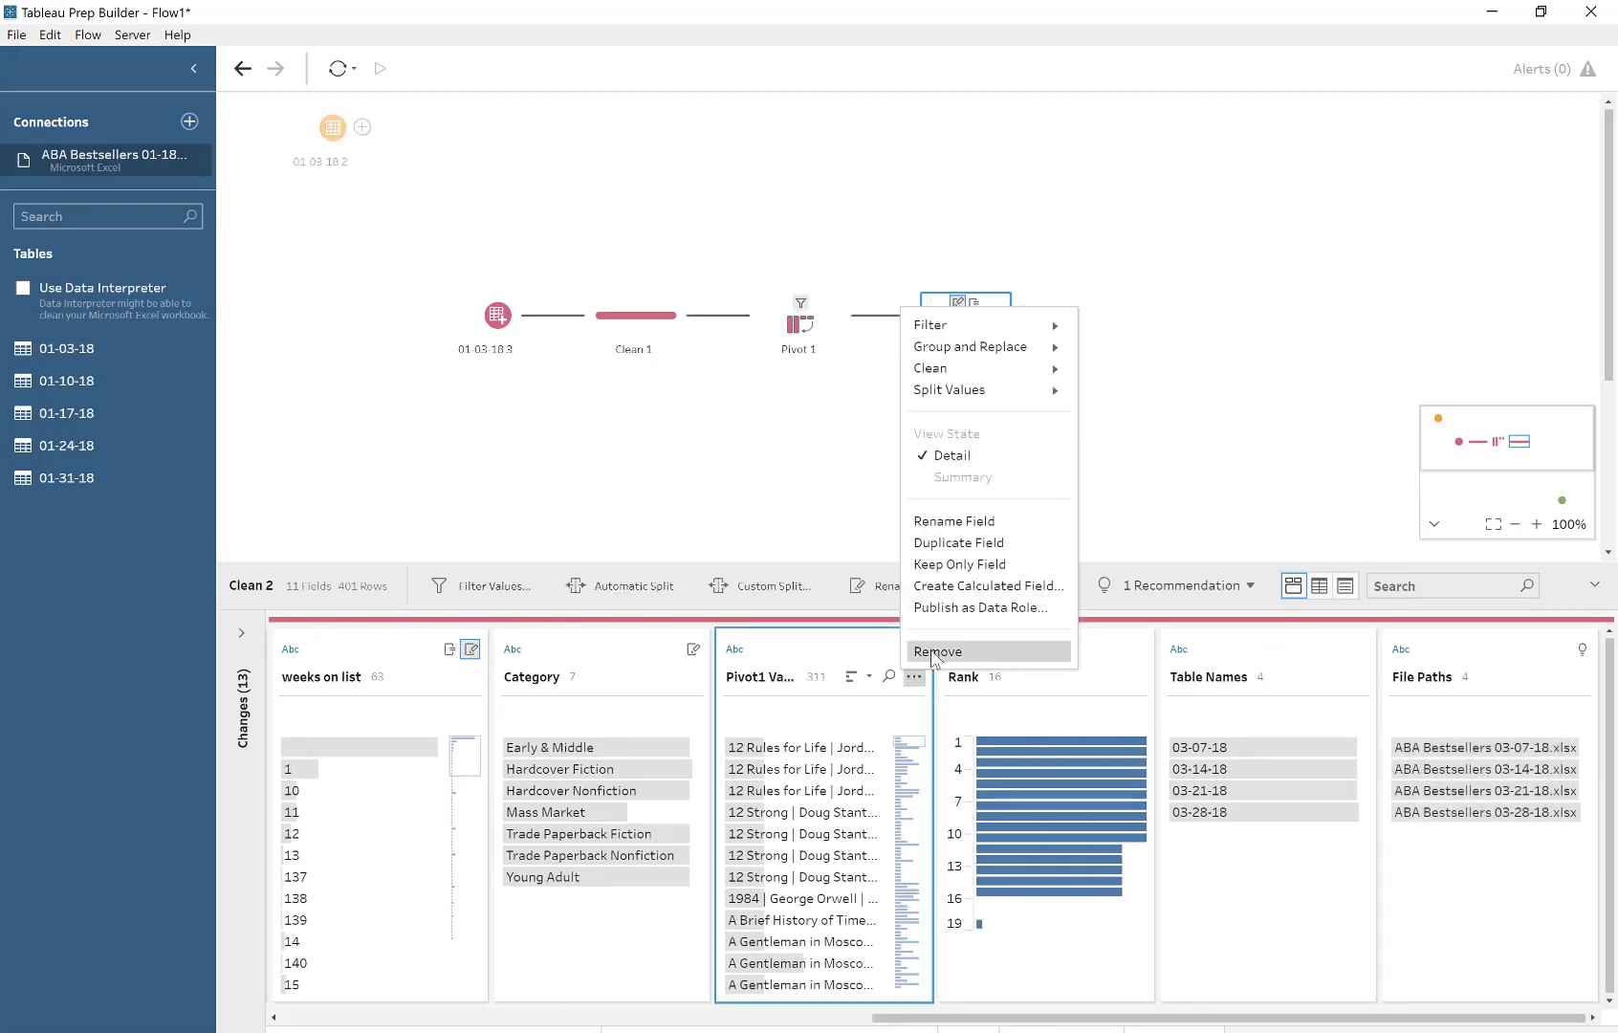
{"action": "left_click", "coordinate": [934, 653]}
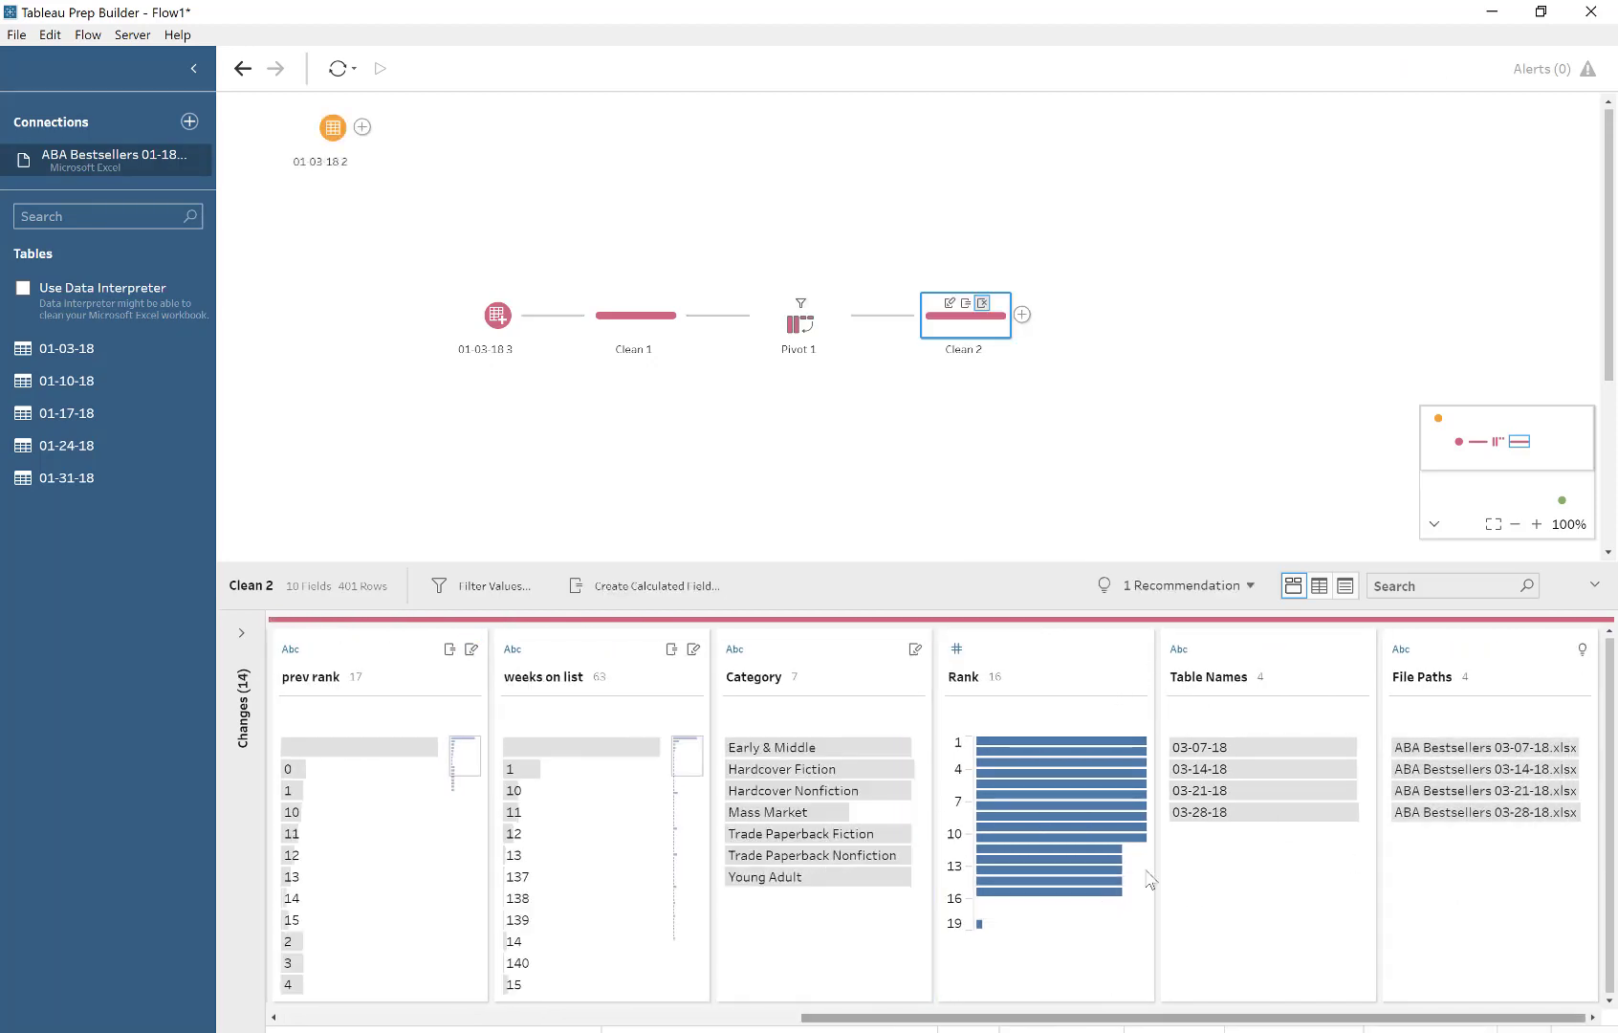
- Rename the Table Names field to week
{"action": "double_click", "coordinate": [1207, 679]}
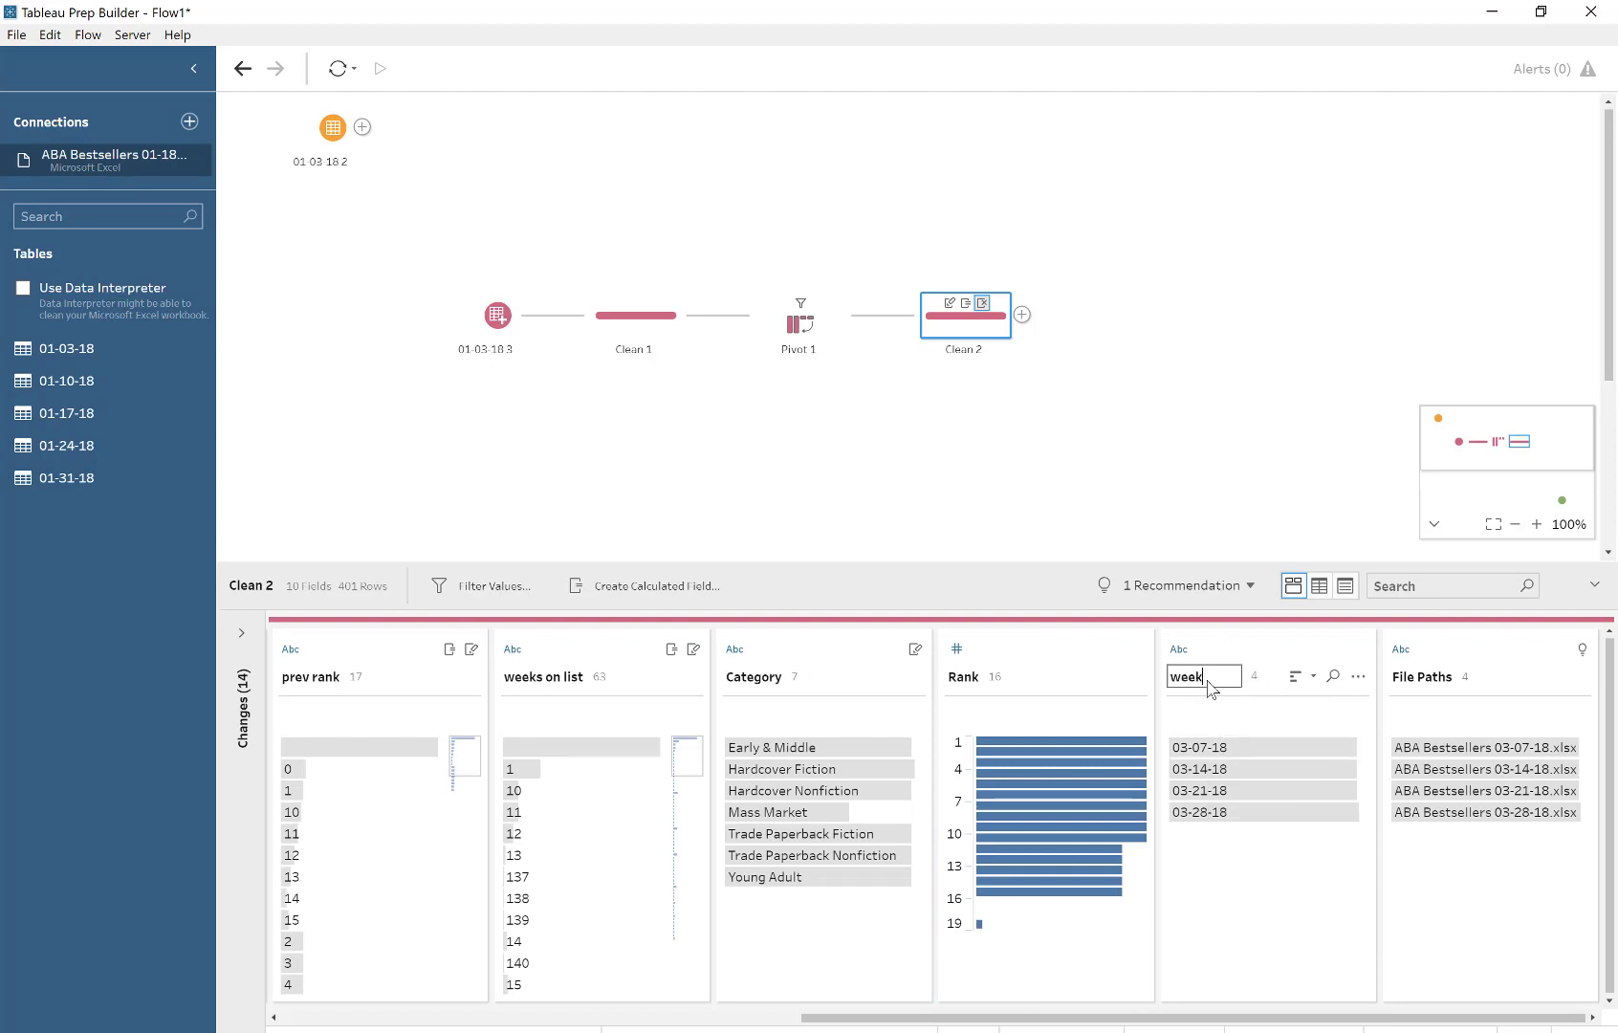
{"action": "type", "text": "week"}
{"action": "key", "text": "Return"}
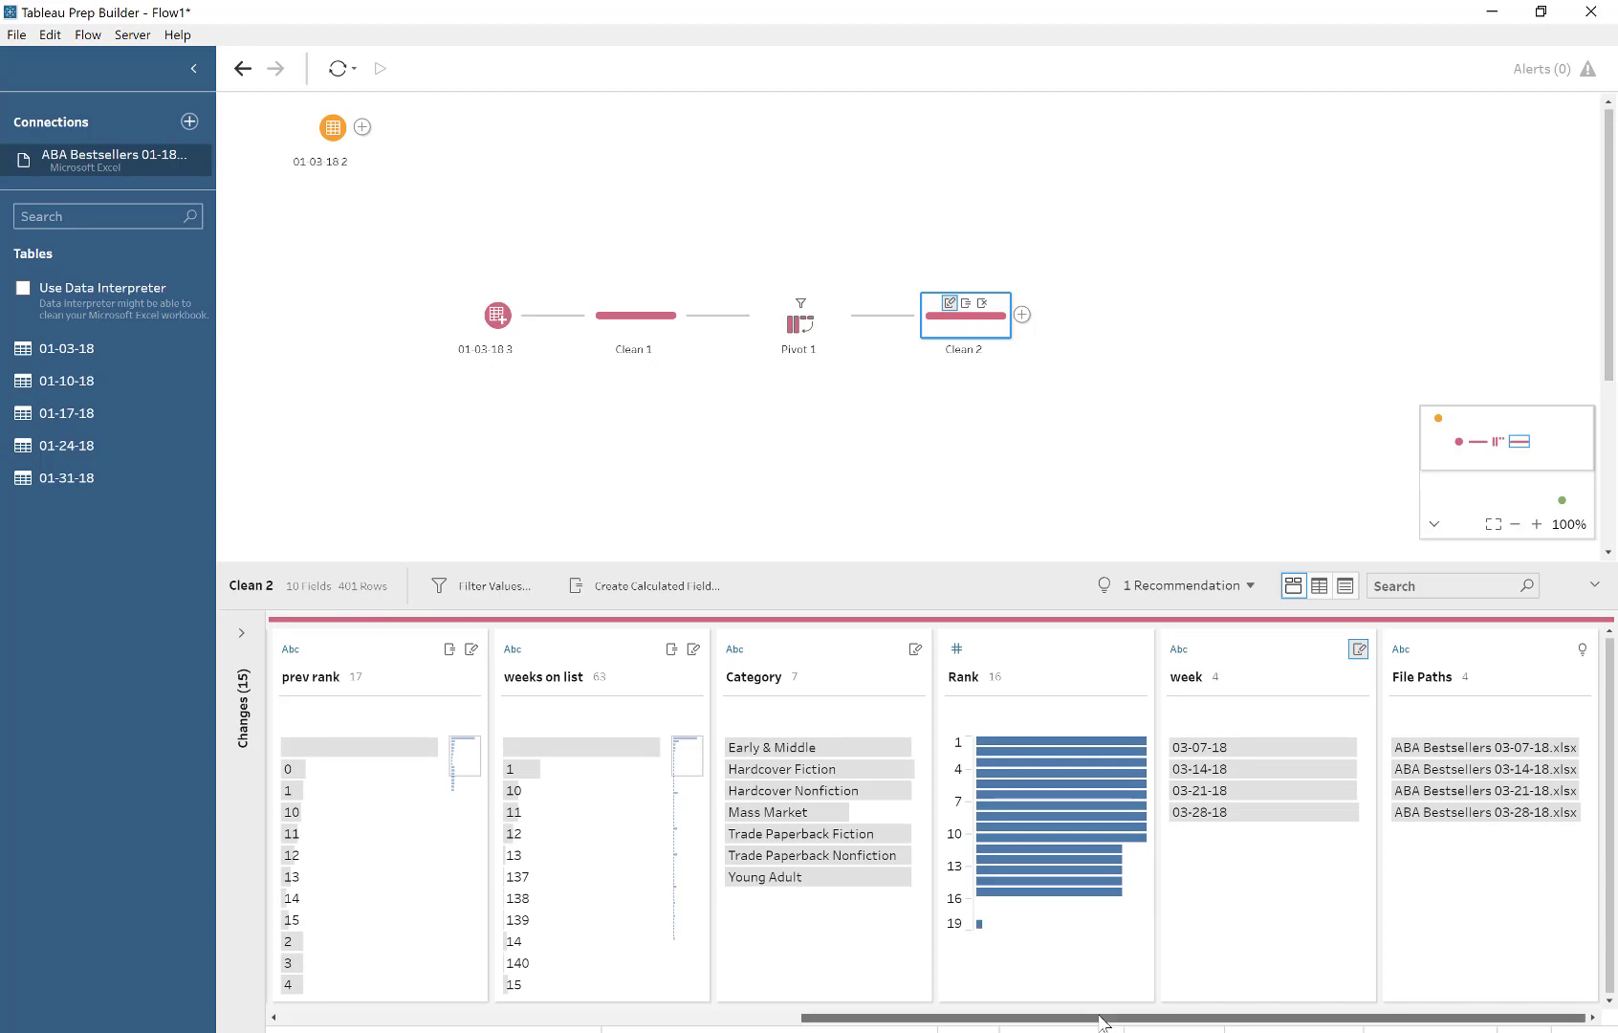
- Replace the blank values in the weeks on list and prev rank fields with null
{"action": "left_click_drag", "start_coordinate": [1006, 1023], "coordinate": [861, 1021]}
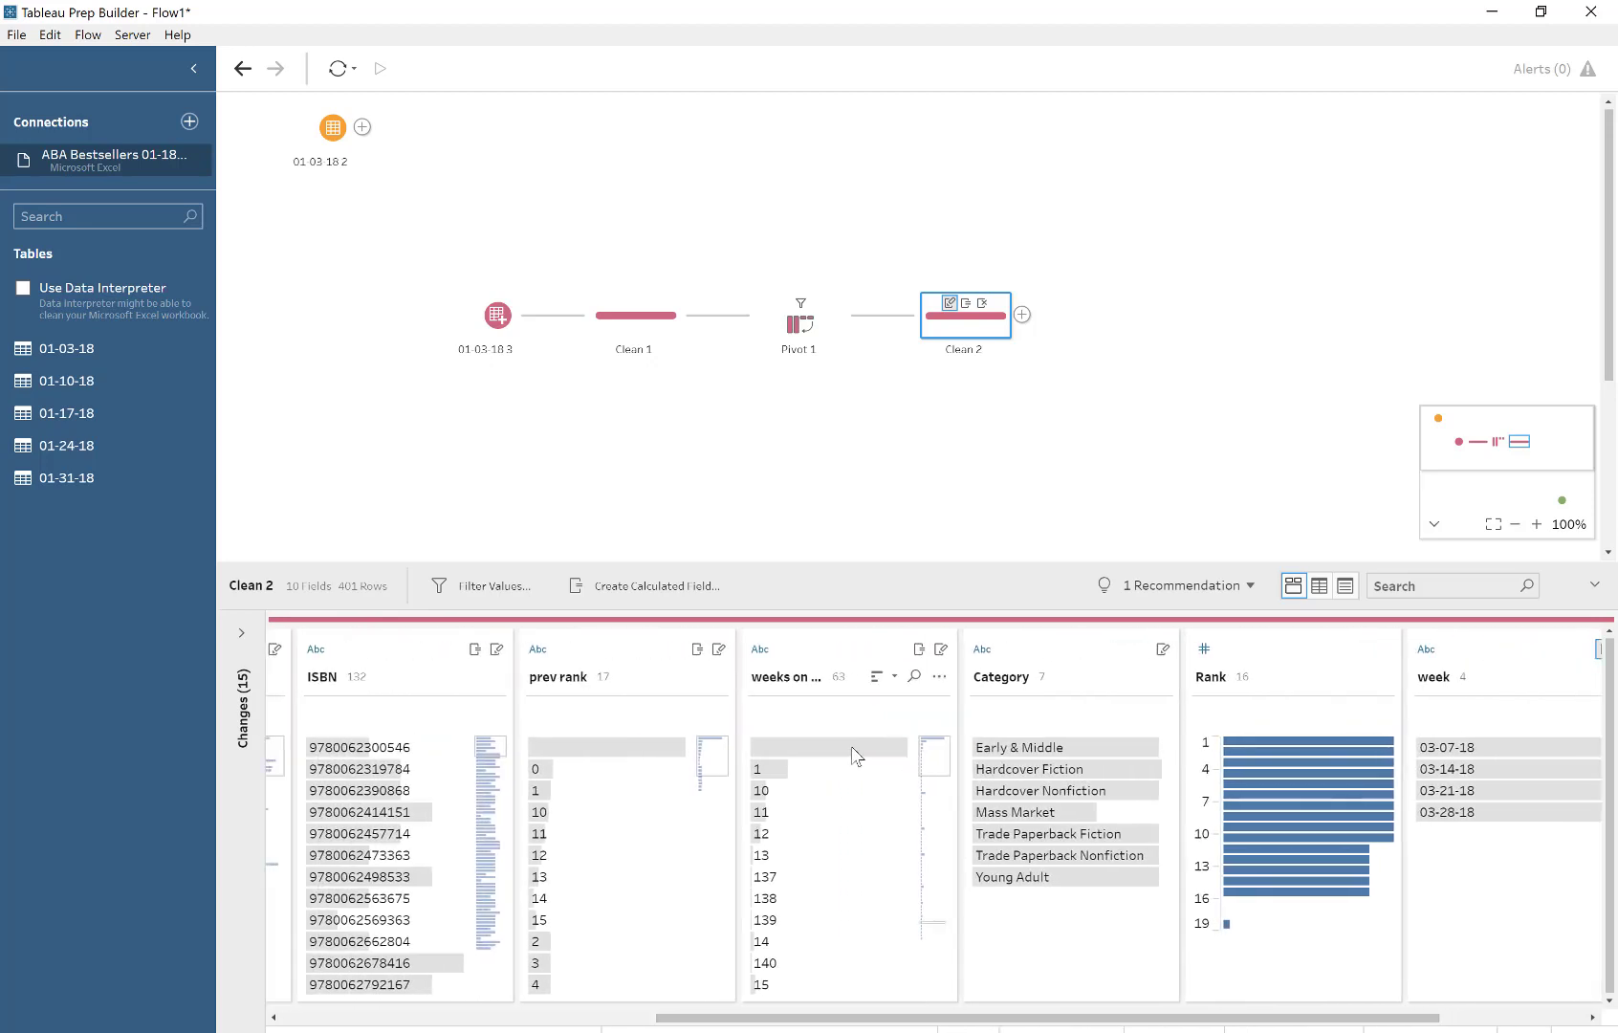
{"action": "right_click", "coordinate": [789, 746]}
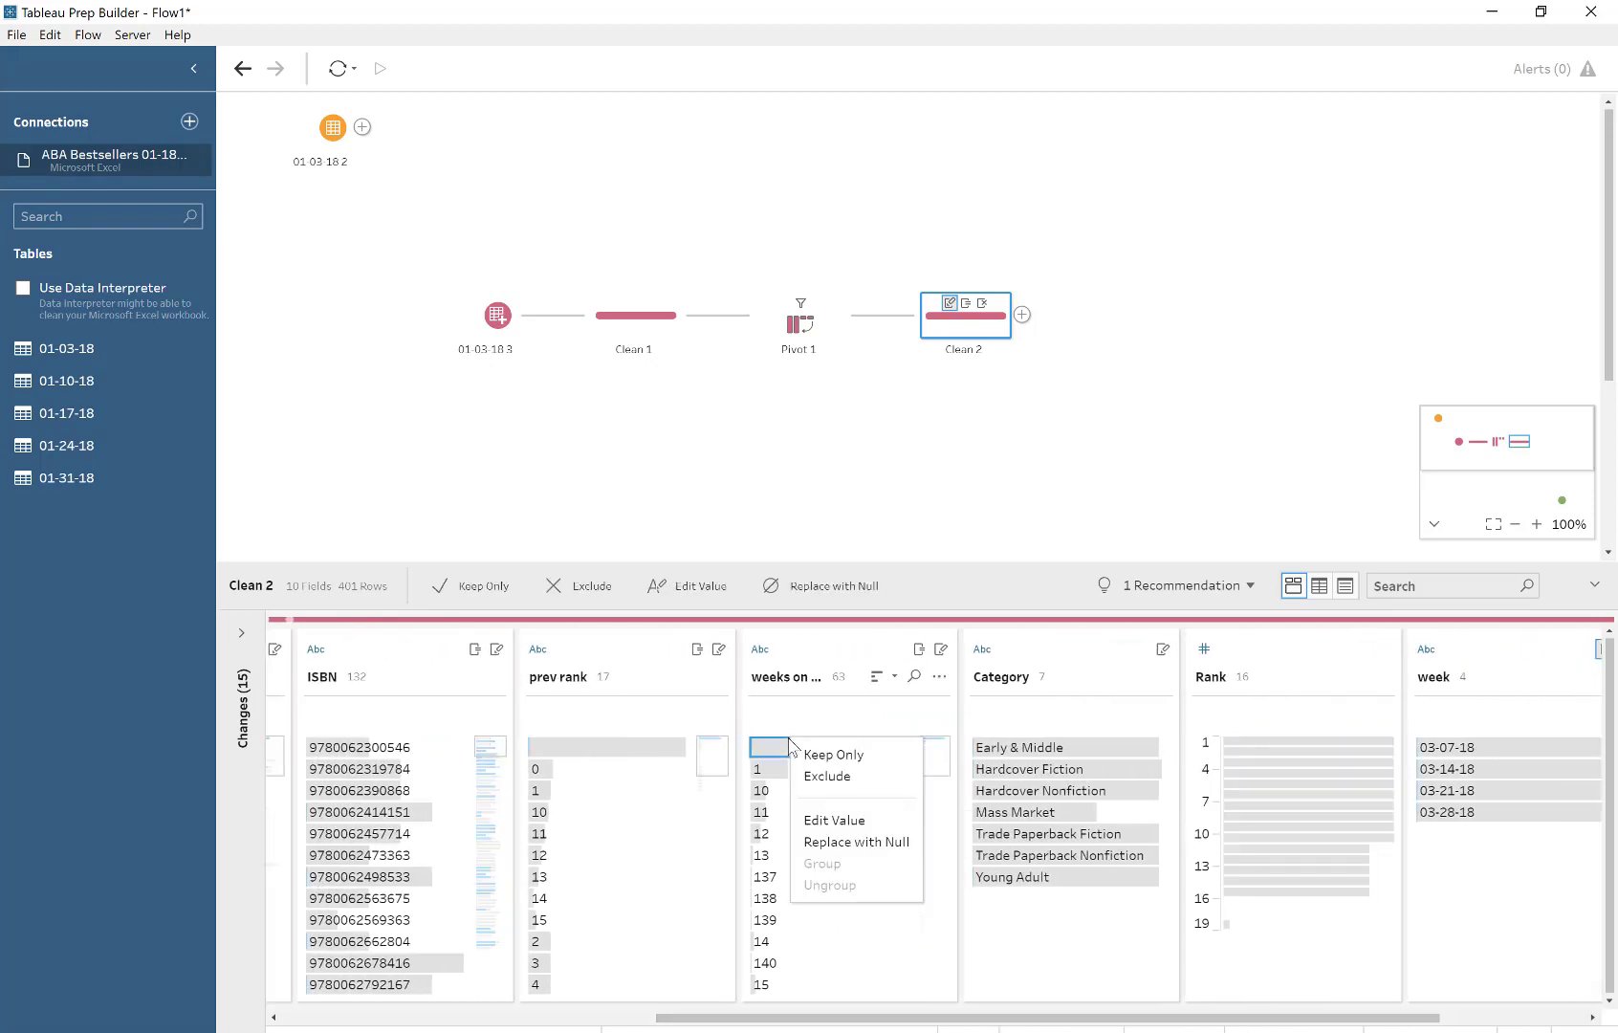
{"action": "left_click", "coordinate": [834, 843]}
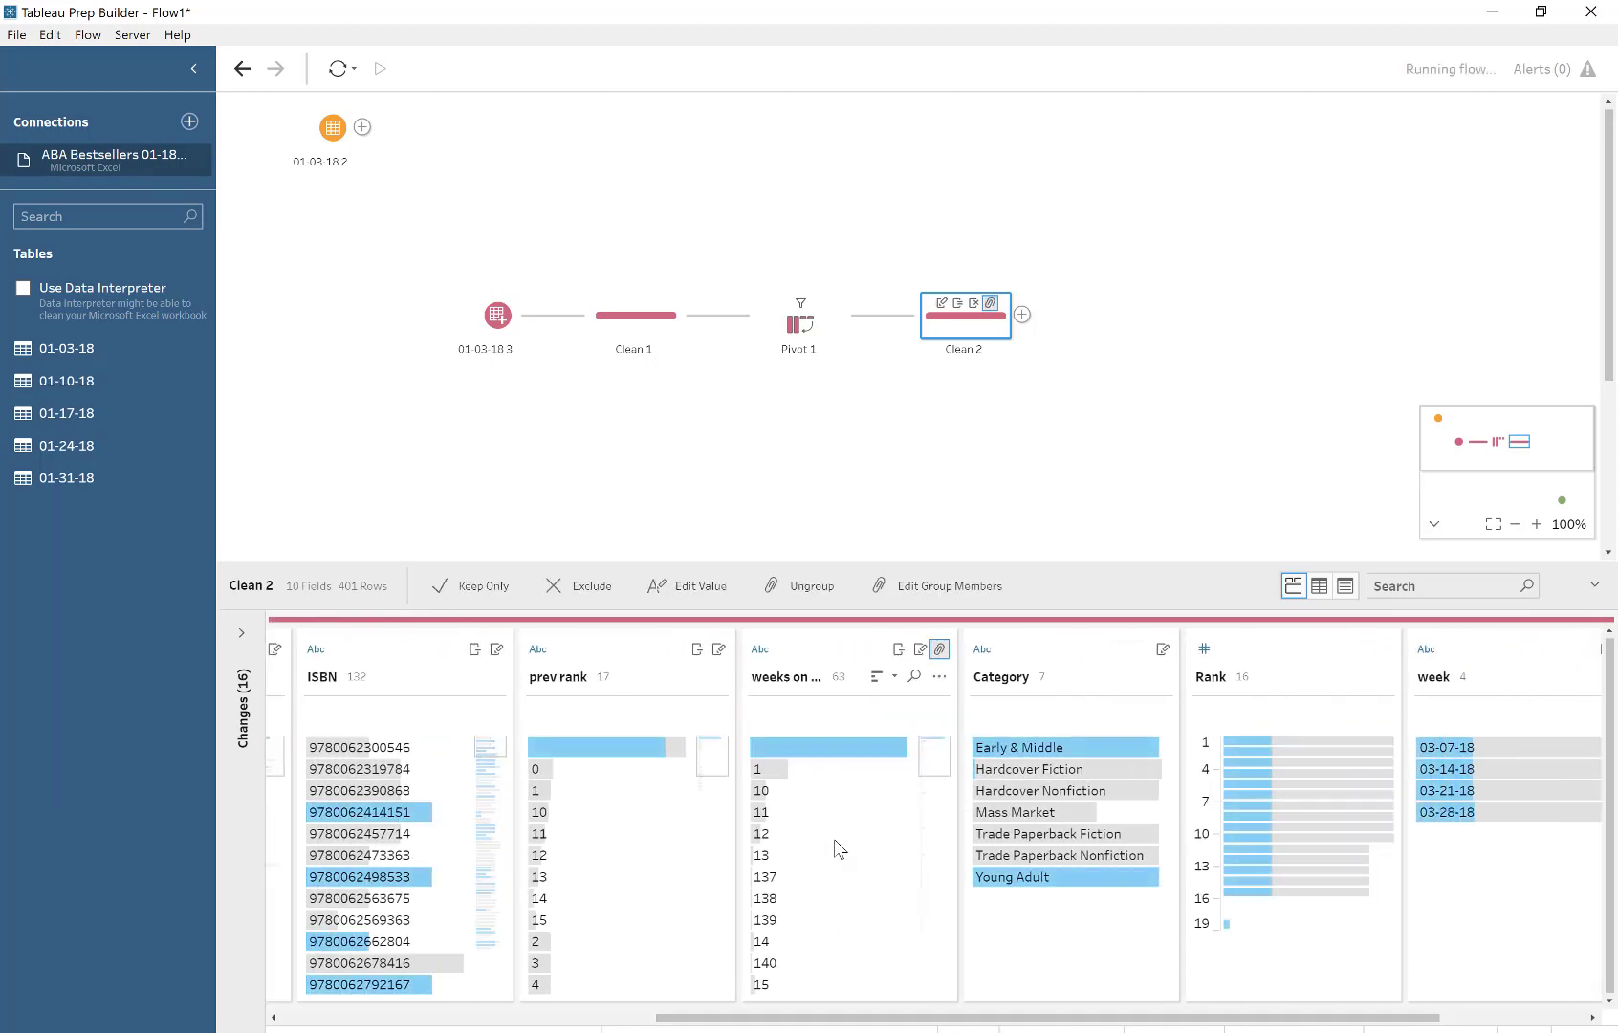
{"action": "right_click", "coordinate": [598, 746]}
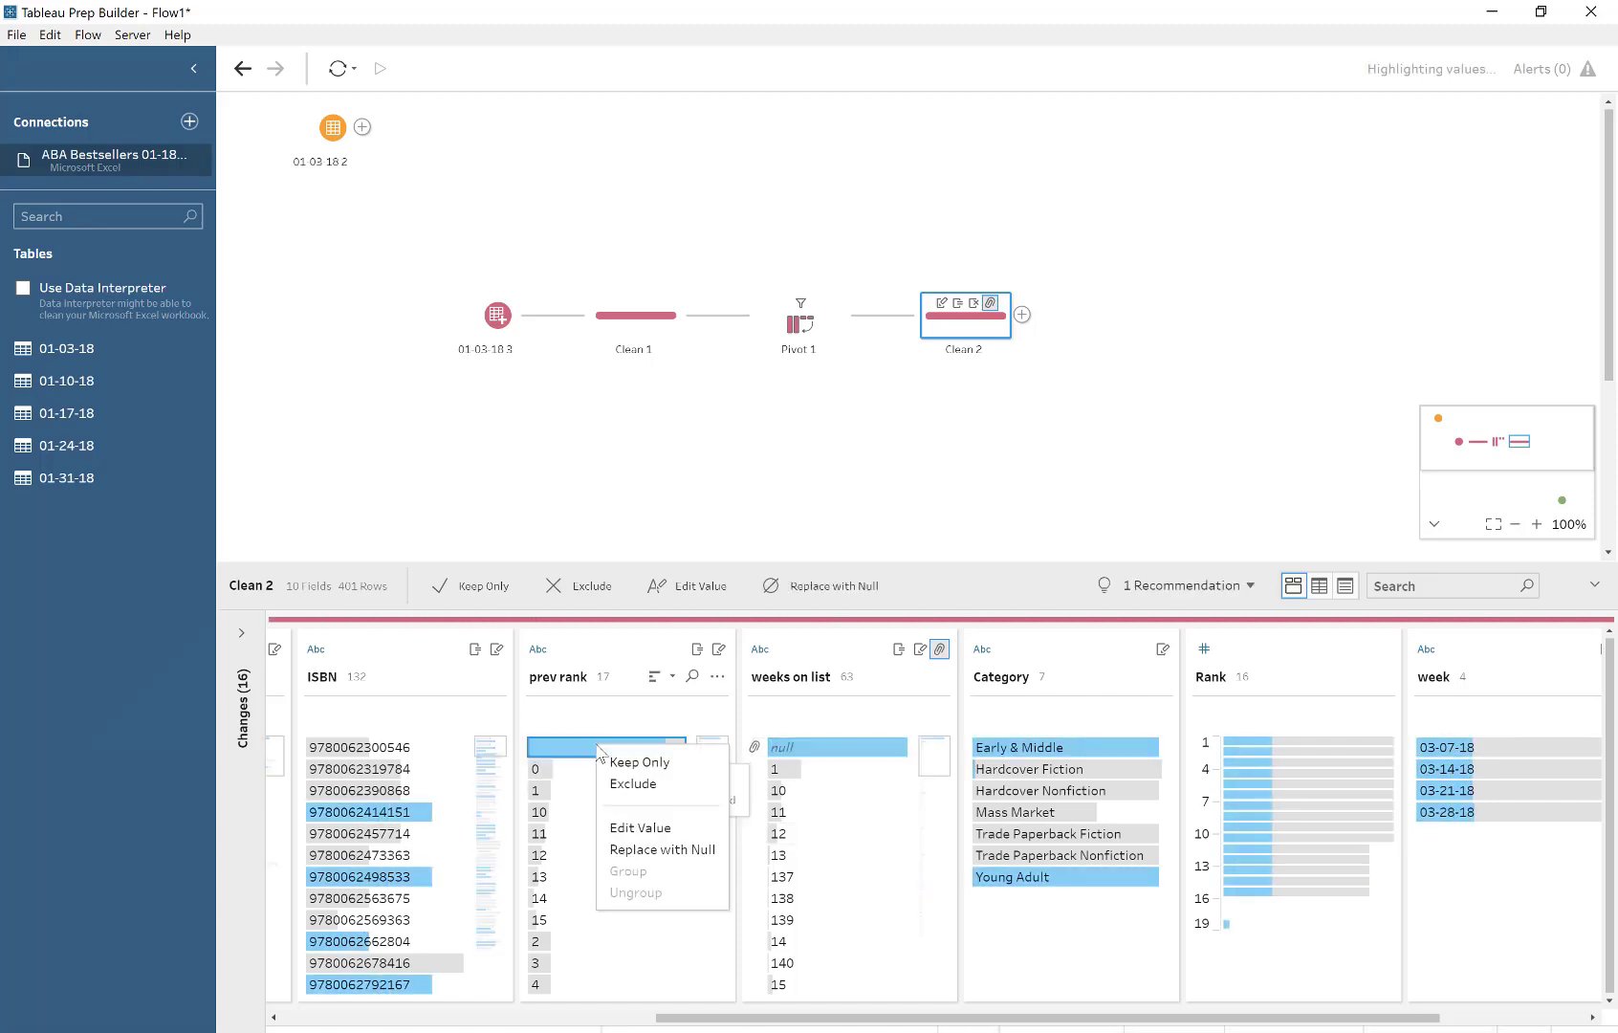
{"action": "left_click", "coordinate": [633, 850]}
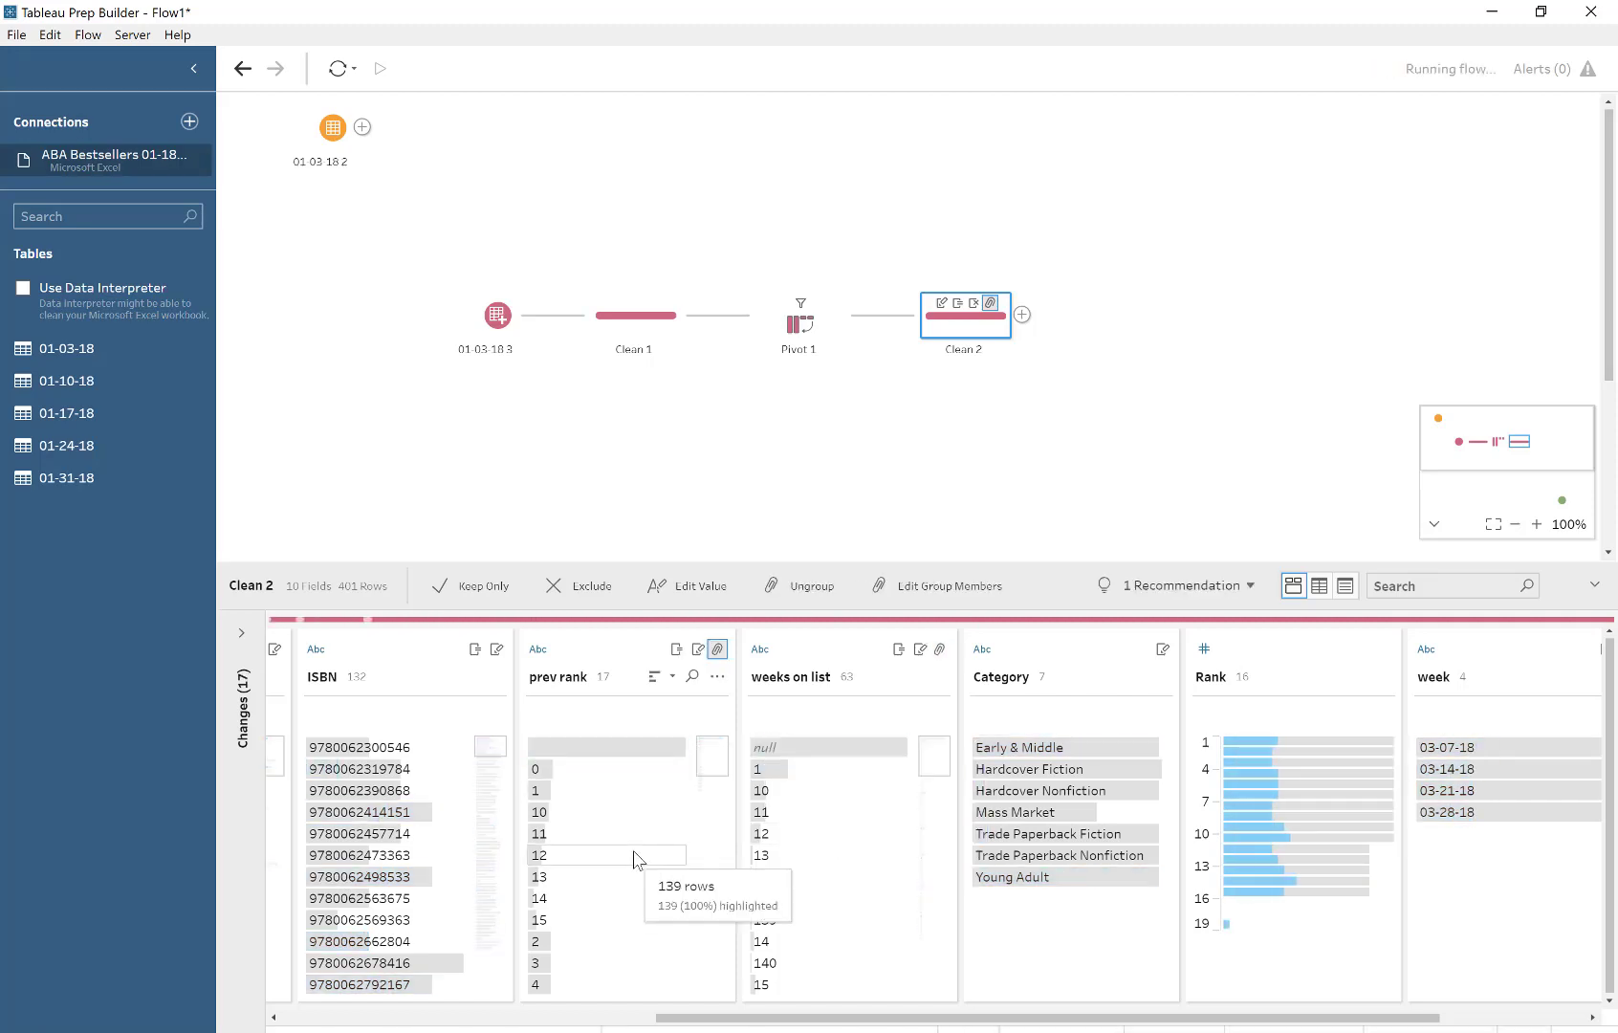
- Replace the 0 values in the prev rank field with null
{"action": "right_click", "coordinate": [558, 773]}
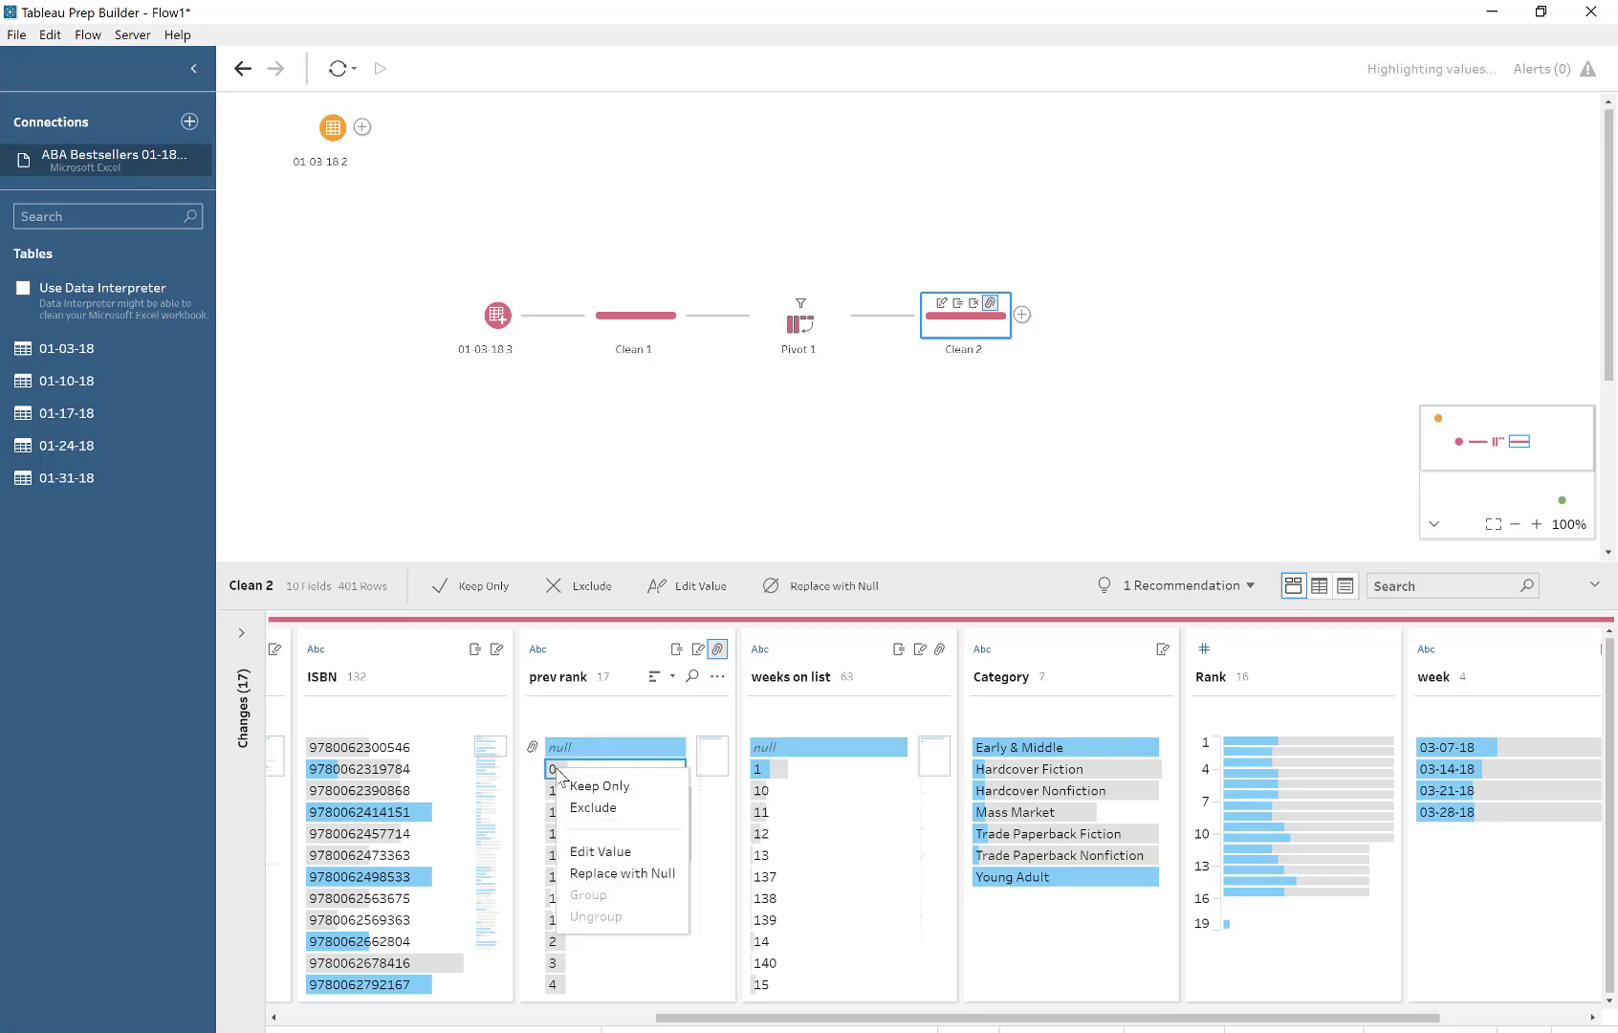
{"action": "left_click", "coordinate": [612, 873]}
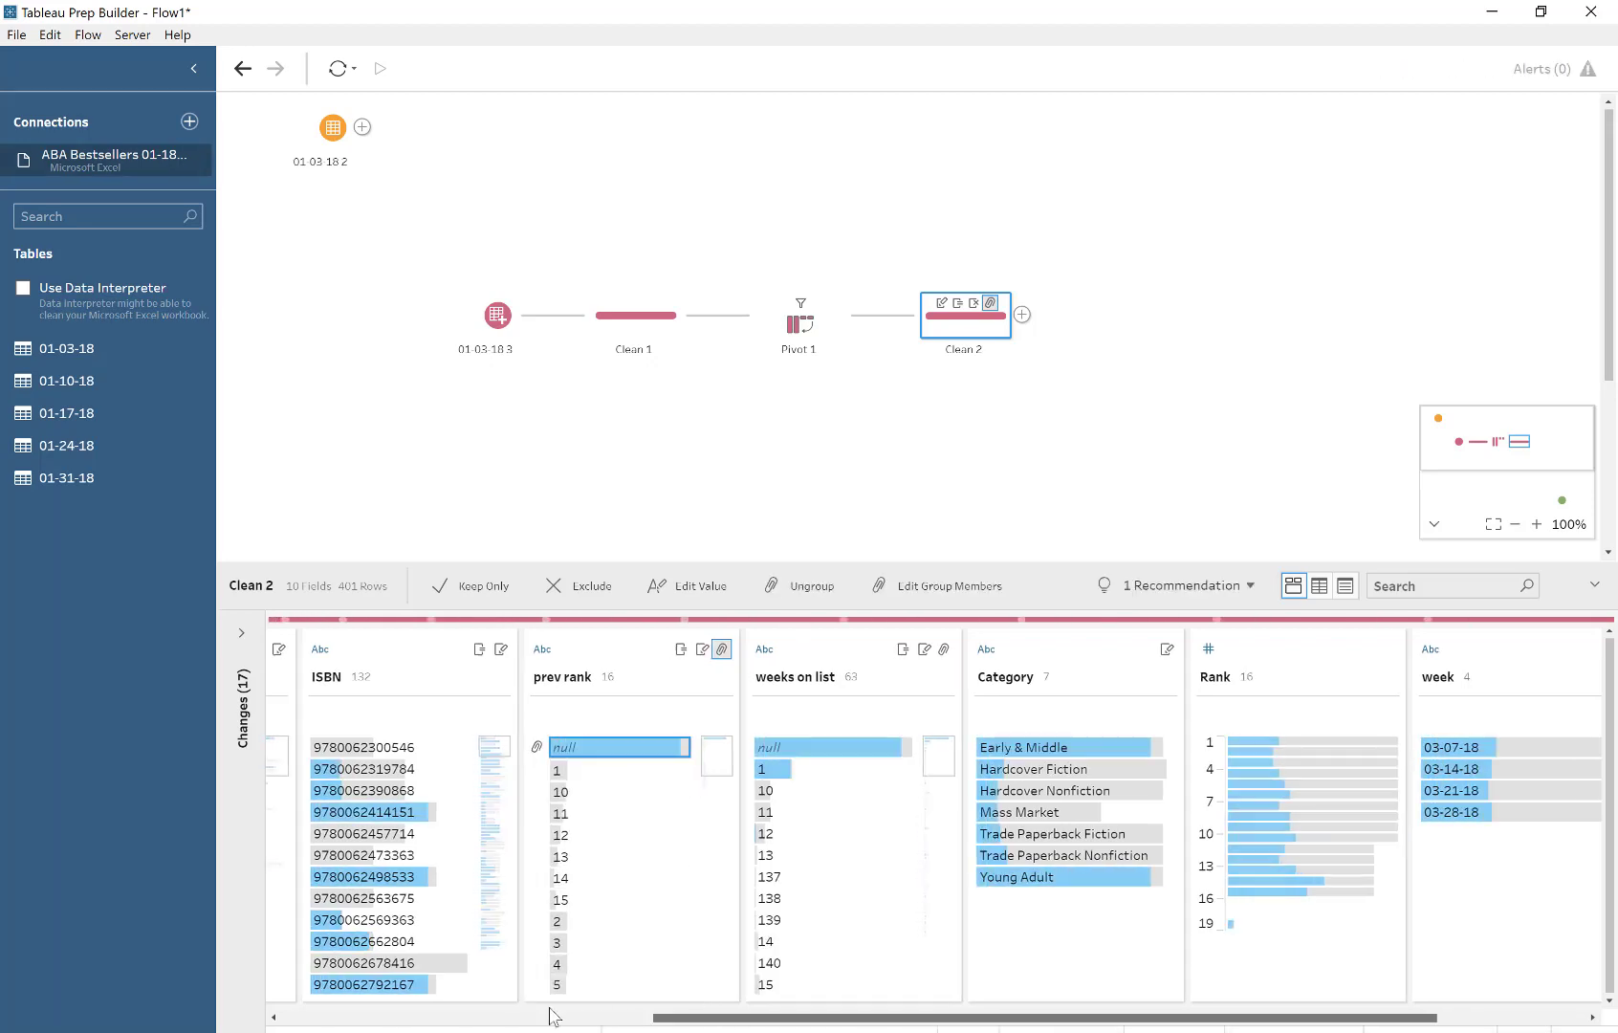
{"action": "scroll", "coordinate": [551, 1015], "scroll_direction": "left", "scroll_amount": 5}
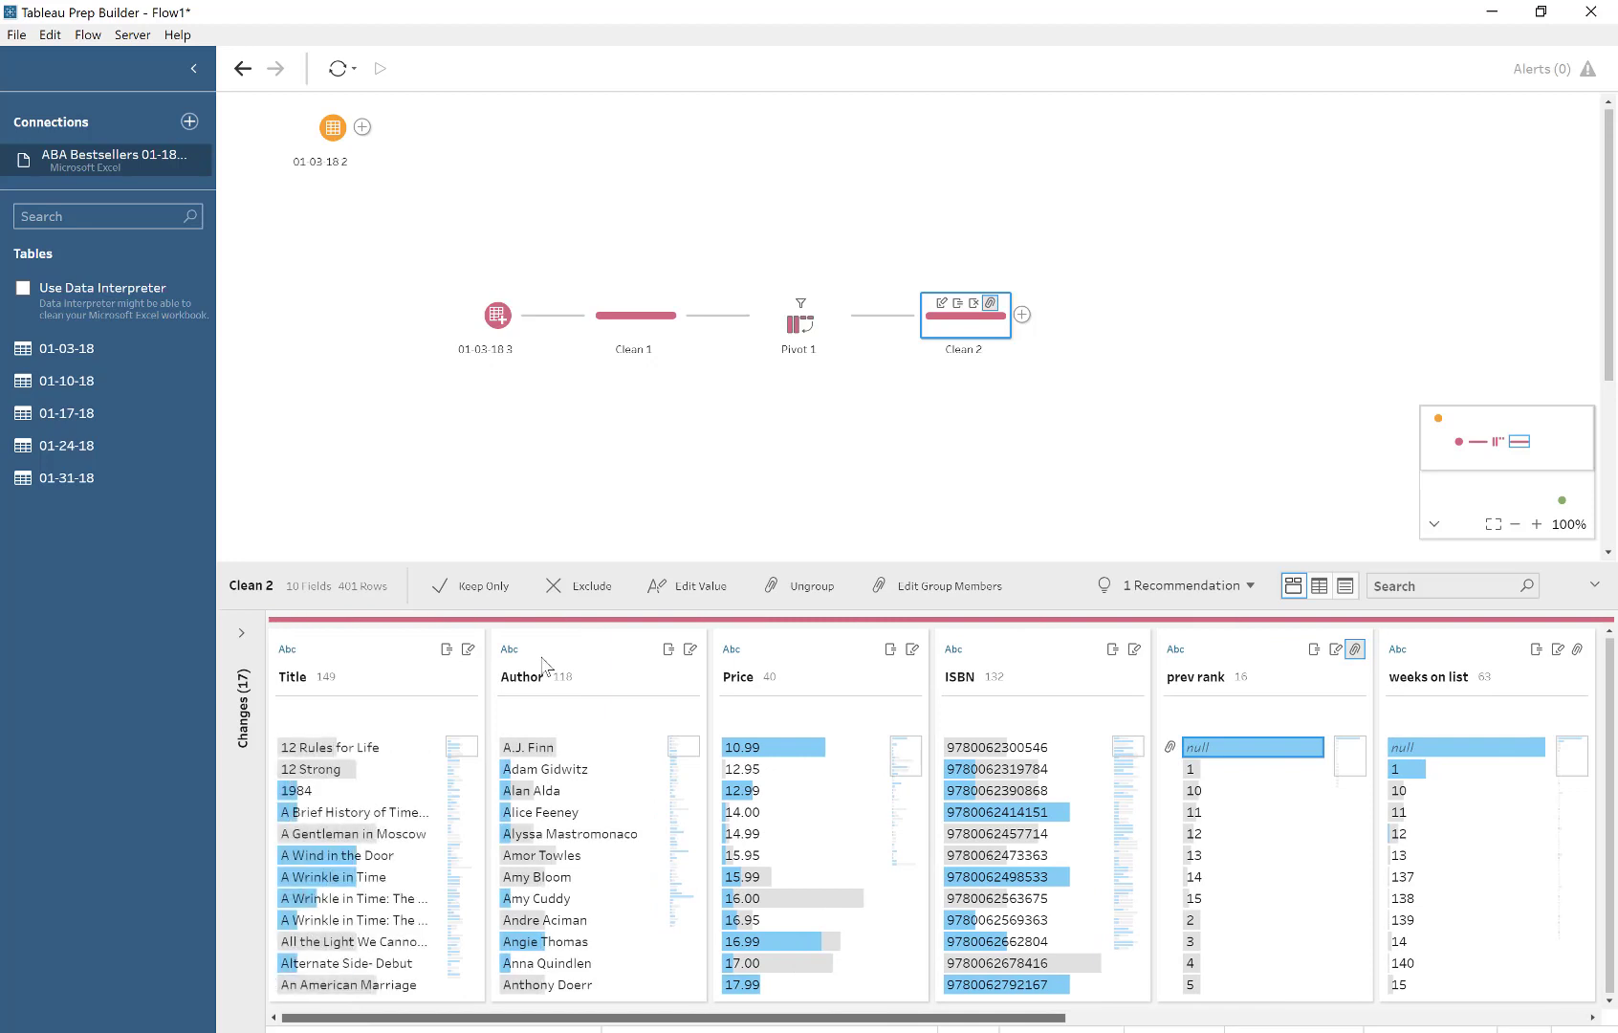
- Remove the Clean 1 step between the March input and the pivot
{"action": "left_click", "coordinate": [631, 332]}
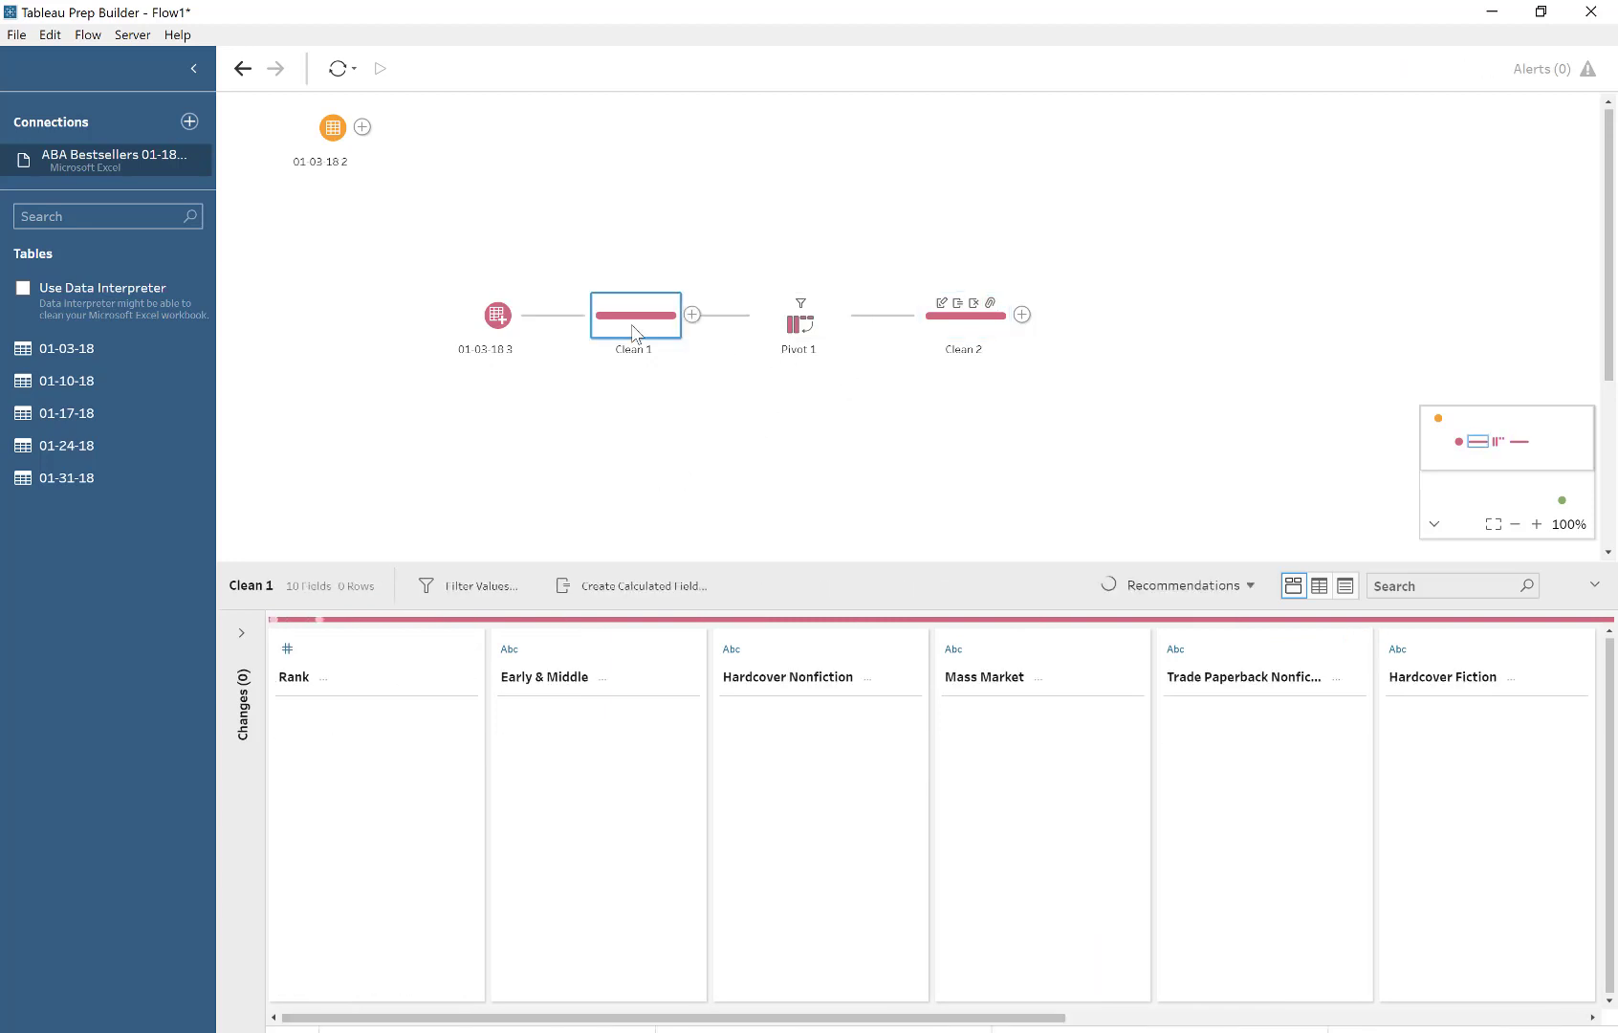
{"action": "right_click", "coordinate": [631, 331]}
{"action": "left_click", "coordinate": [628, 510]}
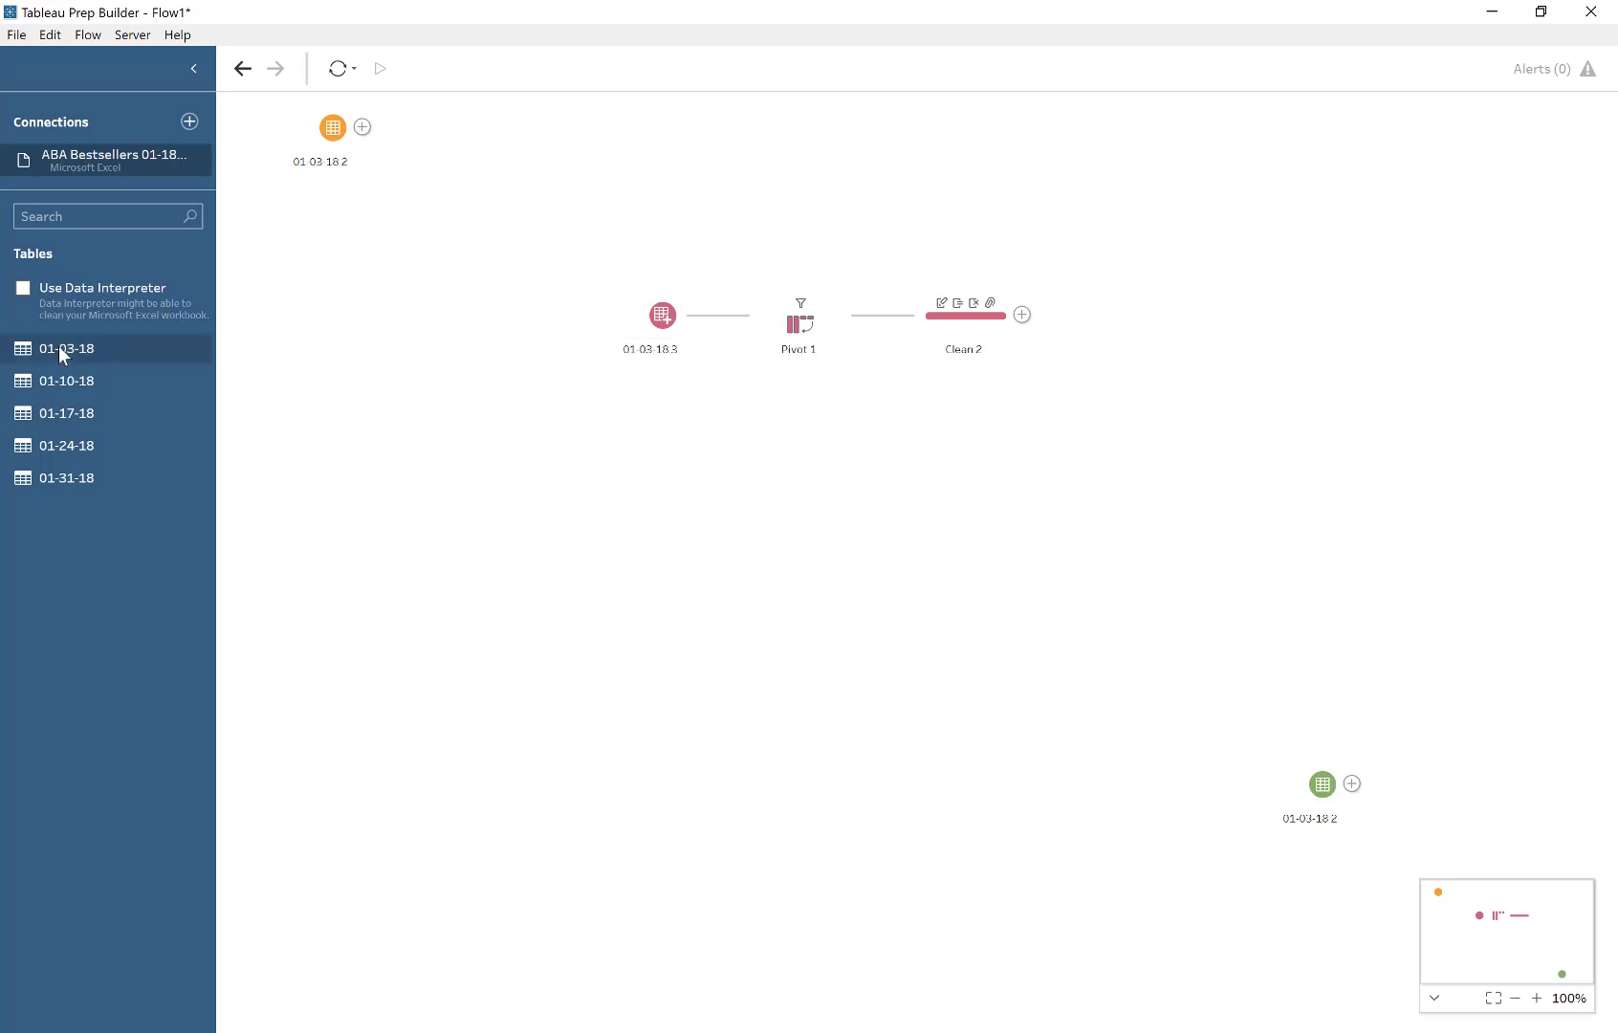
- Add the 01-03-18 table as a new input below the March branch and make it a wildcard union of files matching ABA Bestsellers 02*.xlsx
{"action": "left_click_drag", "start_coordinate": [61, 350], "coordinate": [666, 540]}
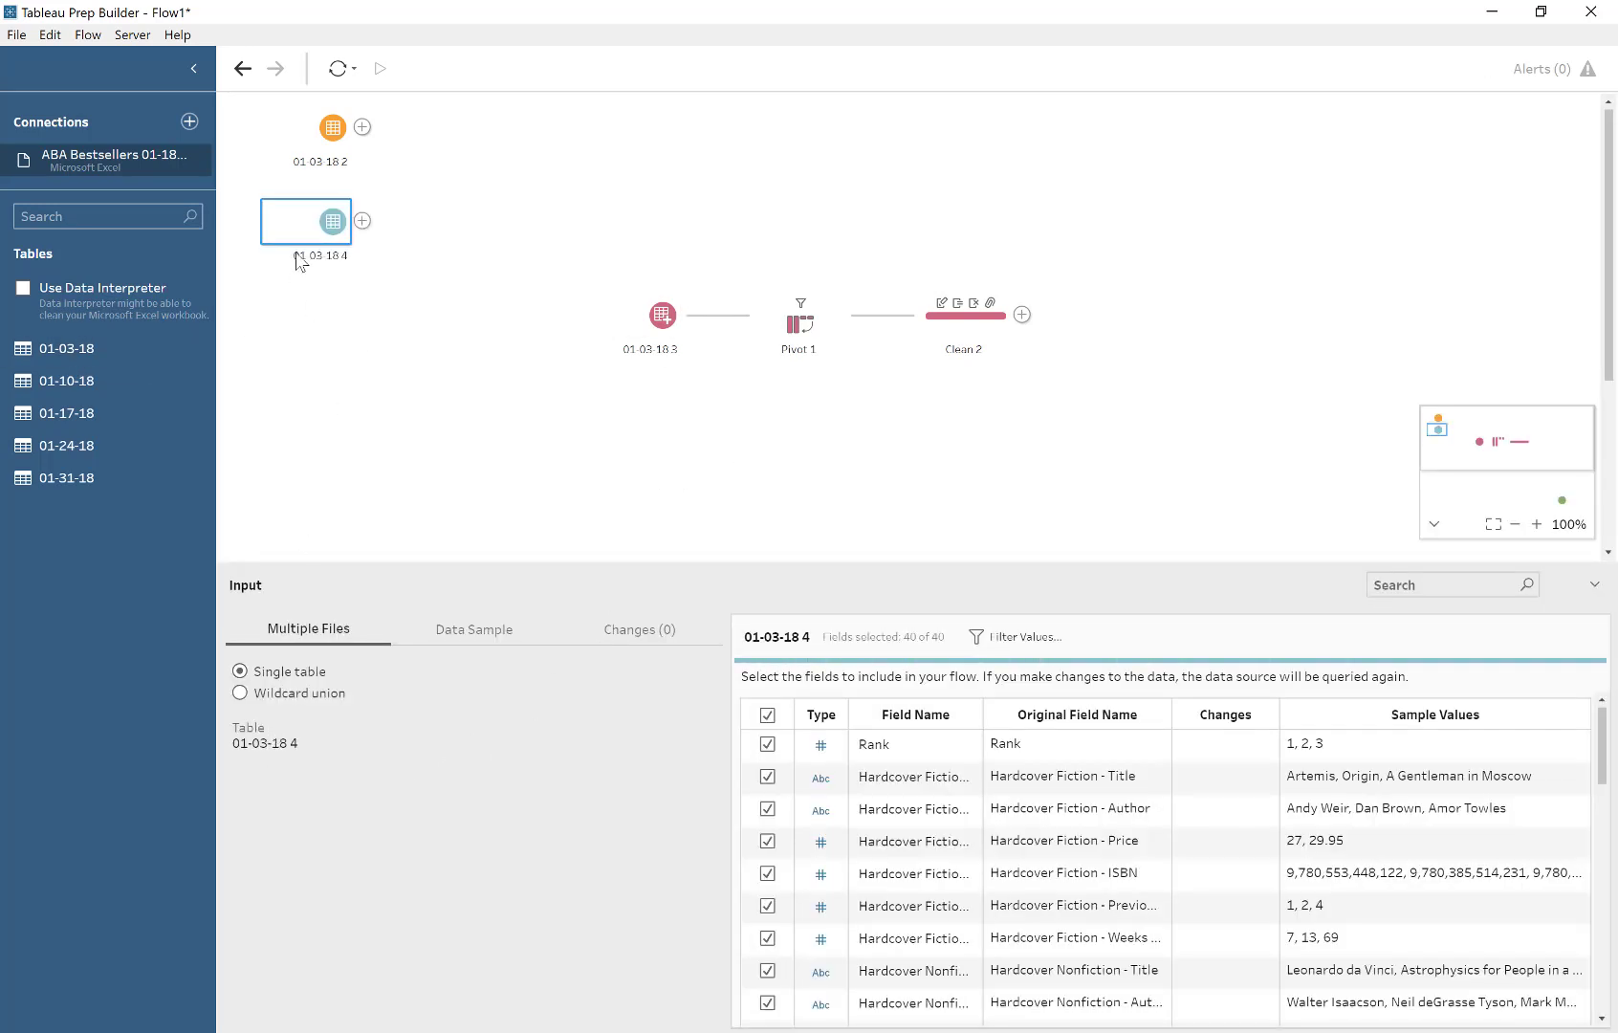
{"action": "left_click_drag", "start_coordinate": [615, 550], "coordinate": [649, 211]}
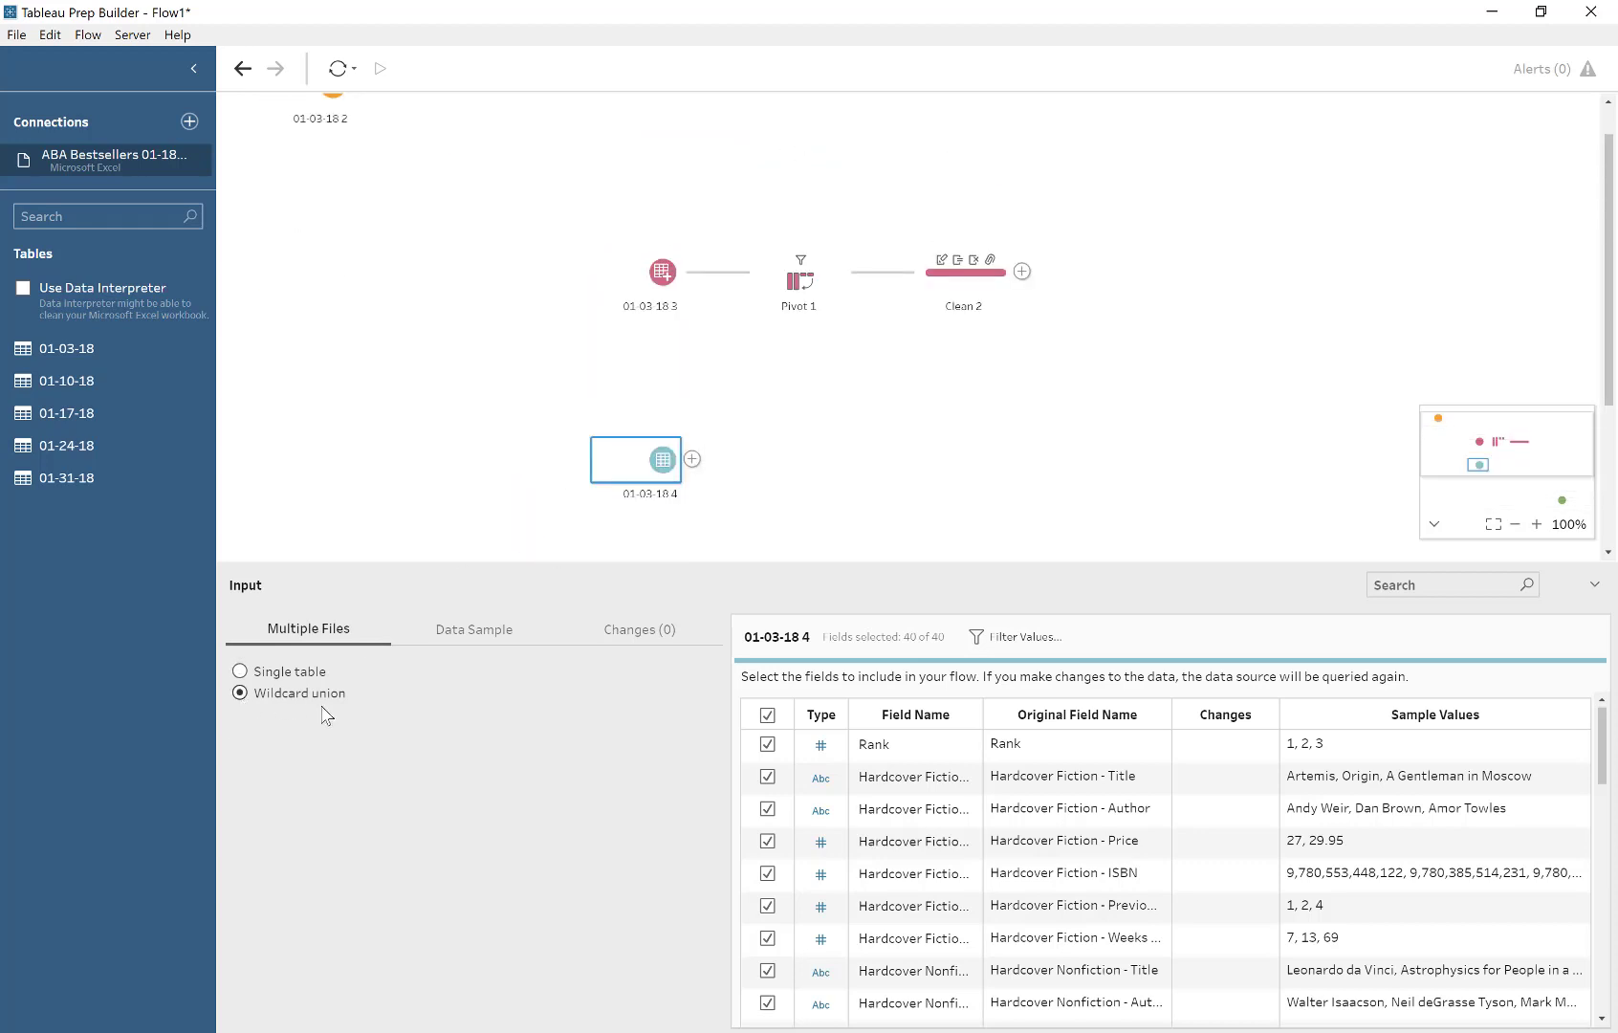
{"action": "scroll", "coordinate": [335, 837], "scroll_direction": "down", "scroll_amount": 3}
{"action": "left_click", "coordinate": [343, 801]}
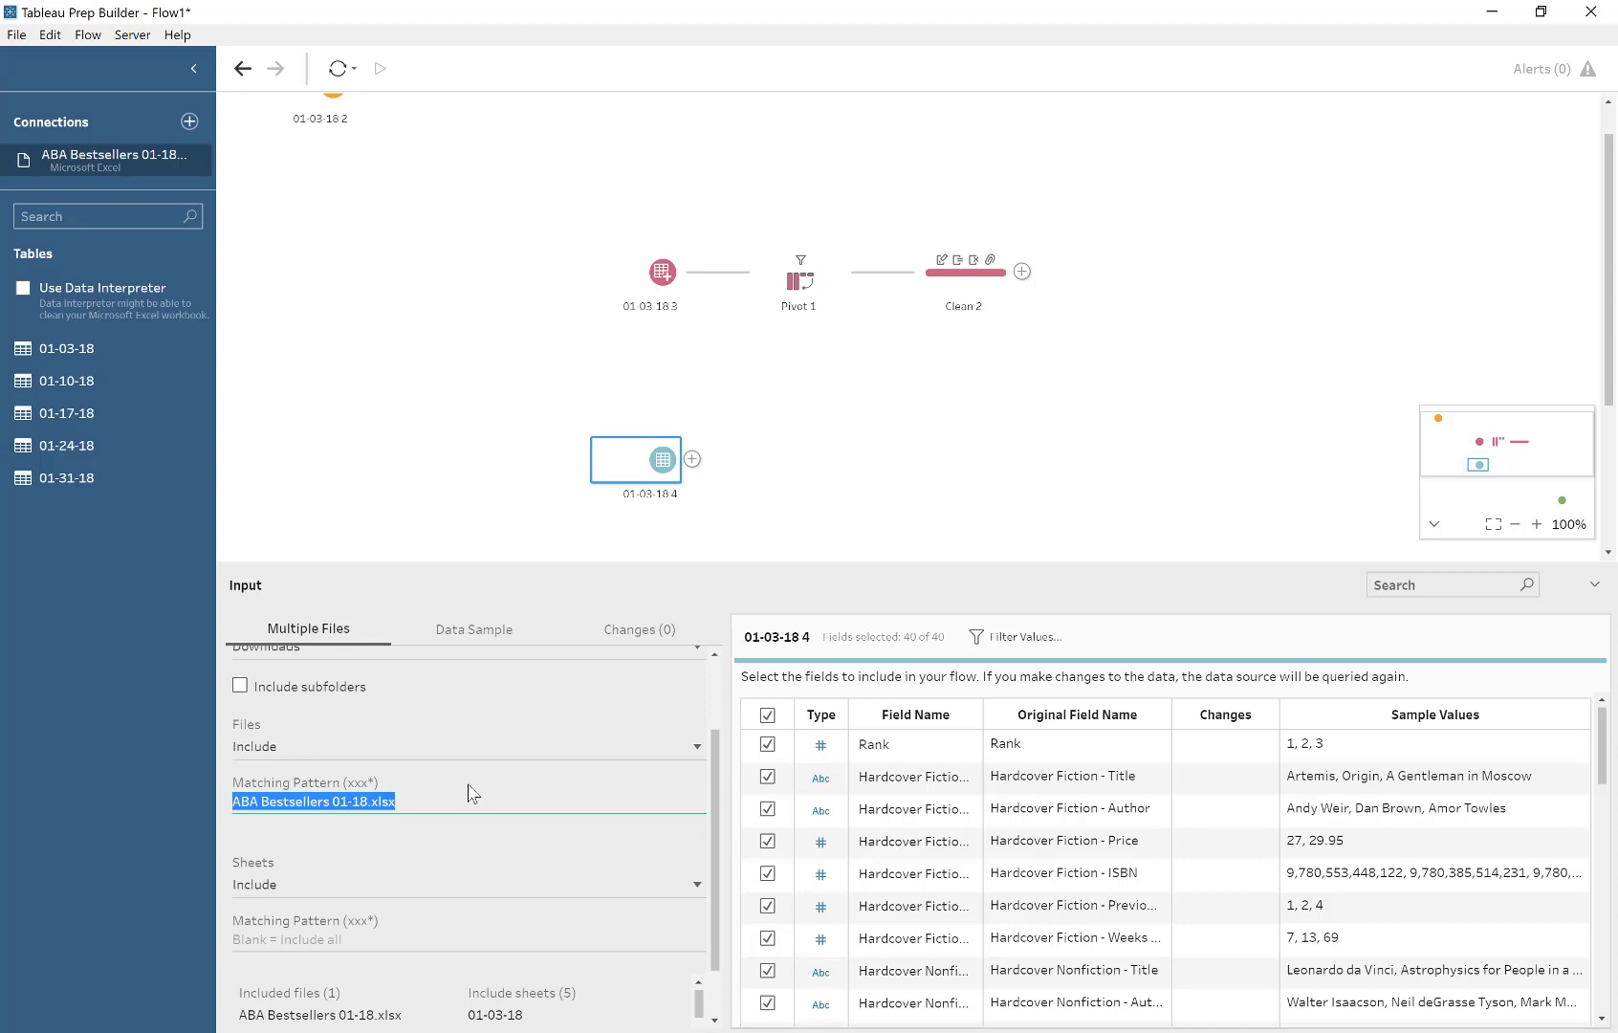
{"action": "left_click", "coordinate": [358, 800]}
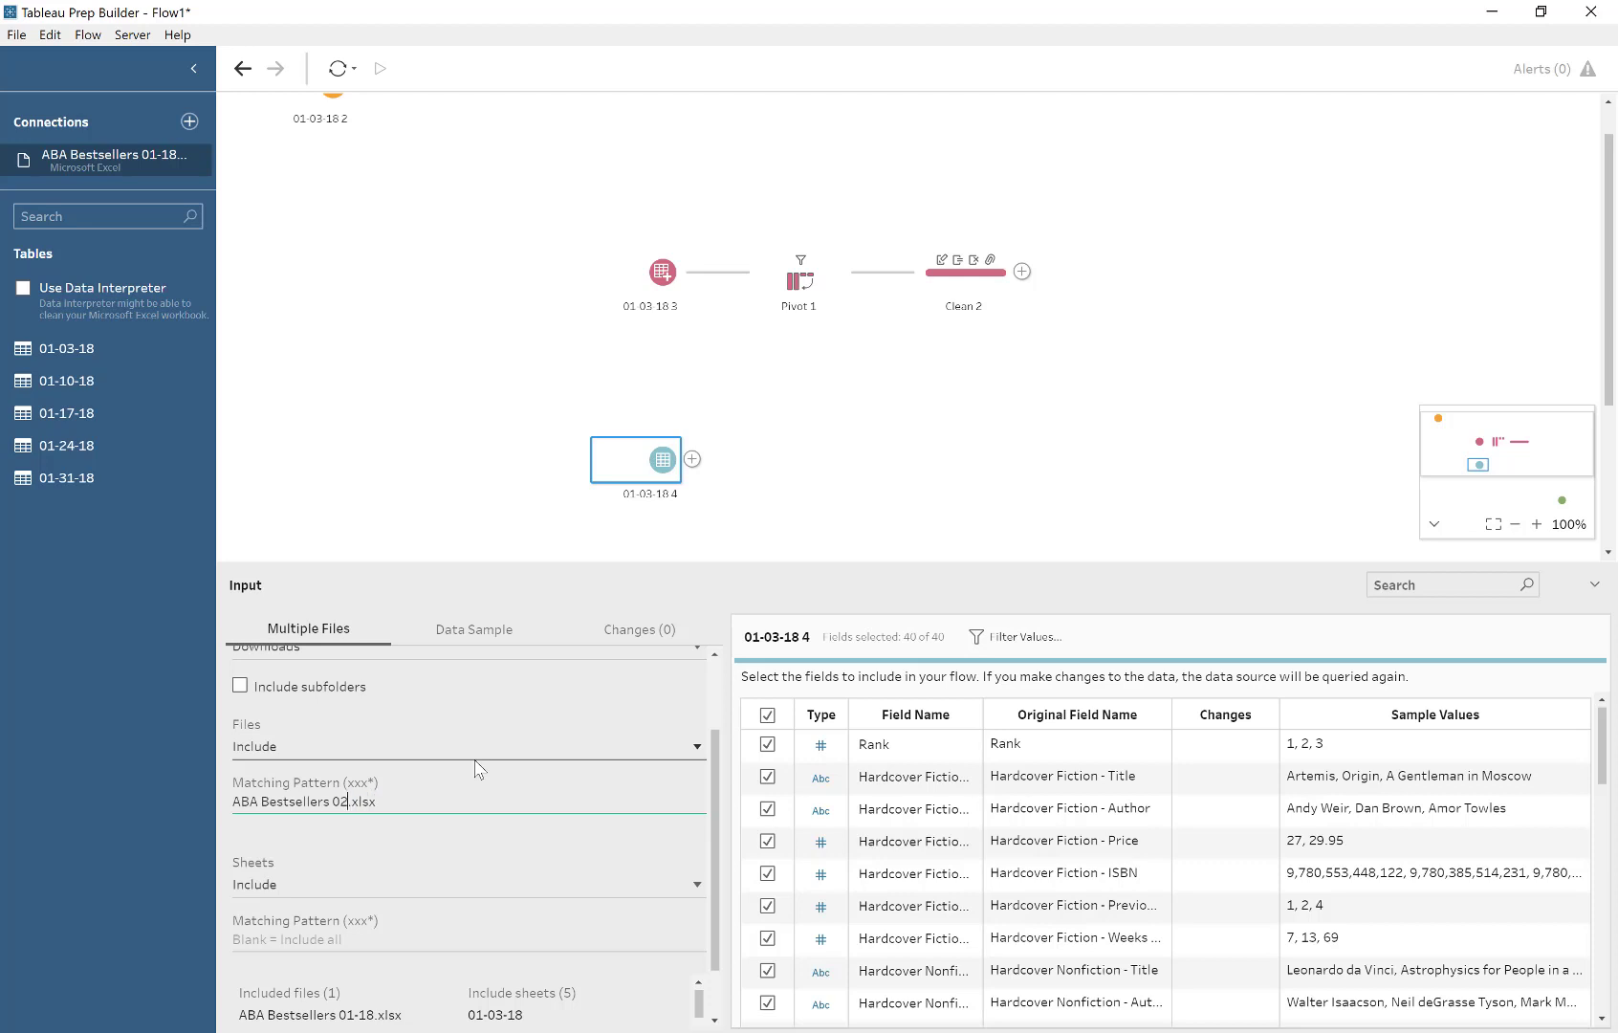
{"action": "scroll", "coordinate": [479, 769], "scroll_direction": "up", "scroll_amount": 1}
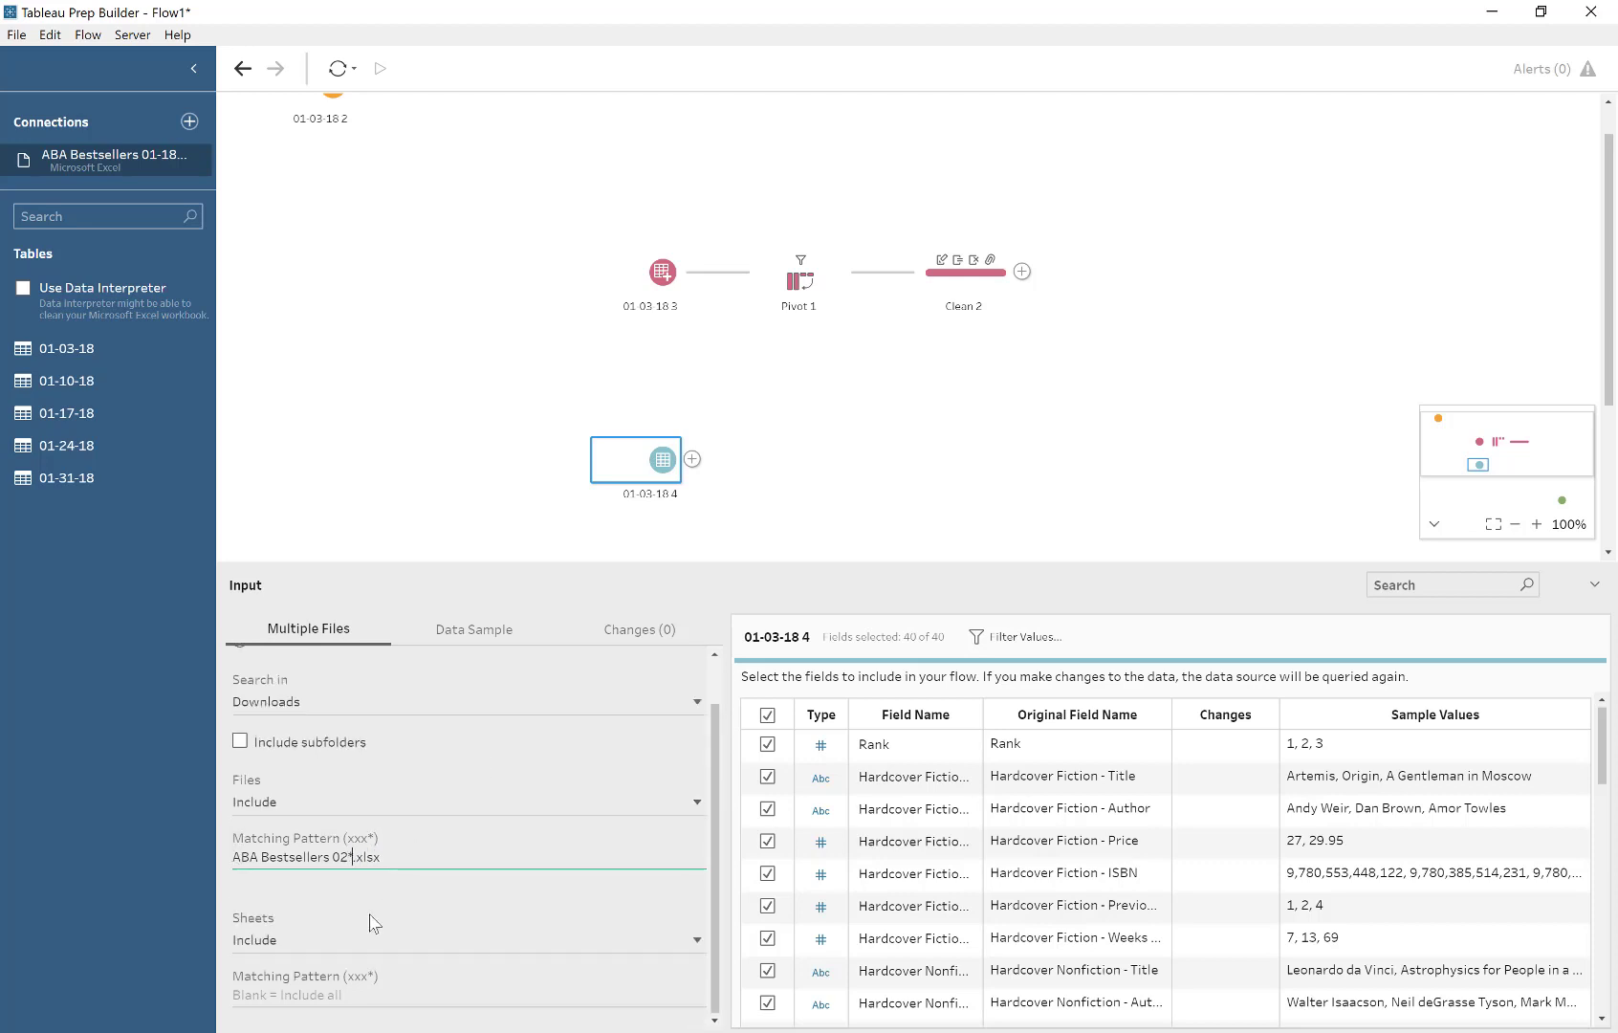
{"action": "scroll", "coordinate": [344, 991], "scroll_direction": "down", "scroll_amount": 1}
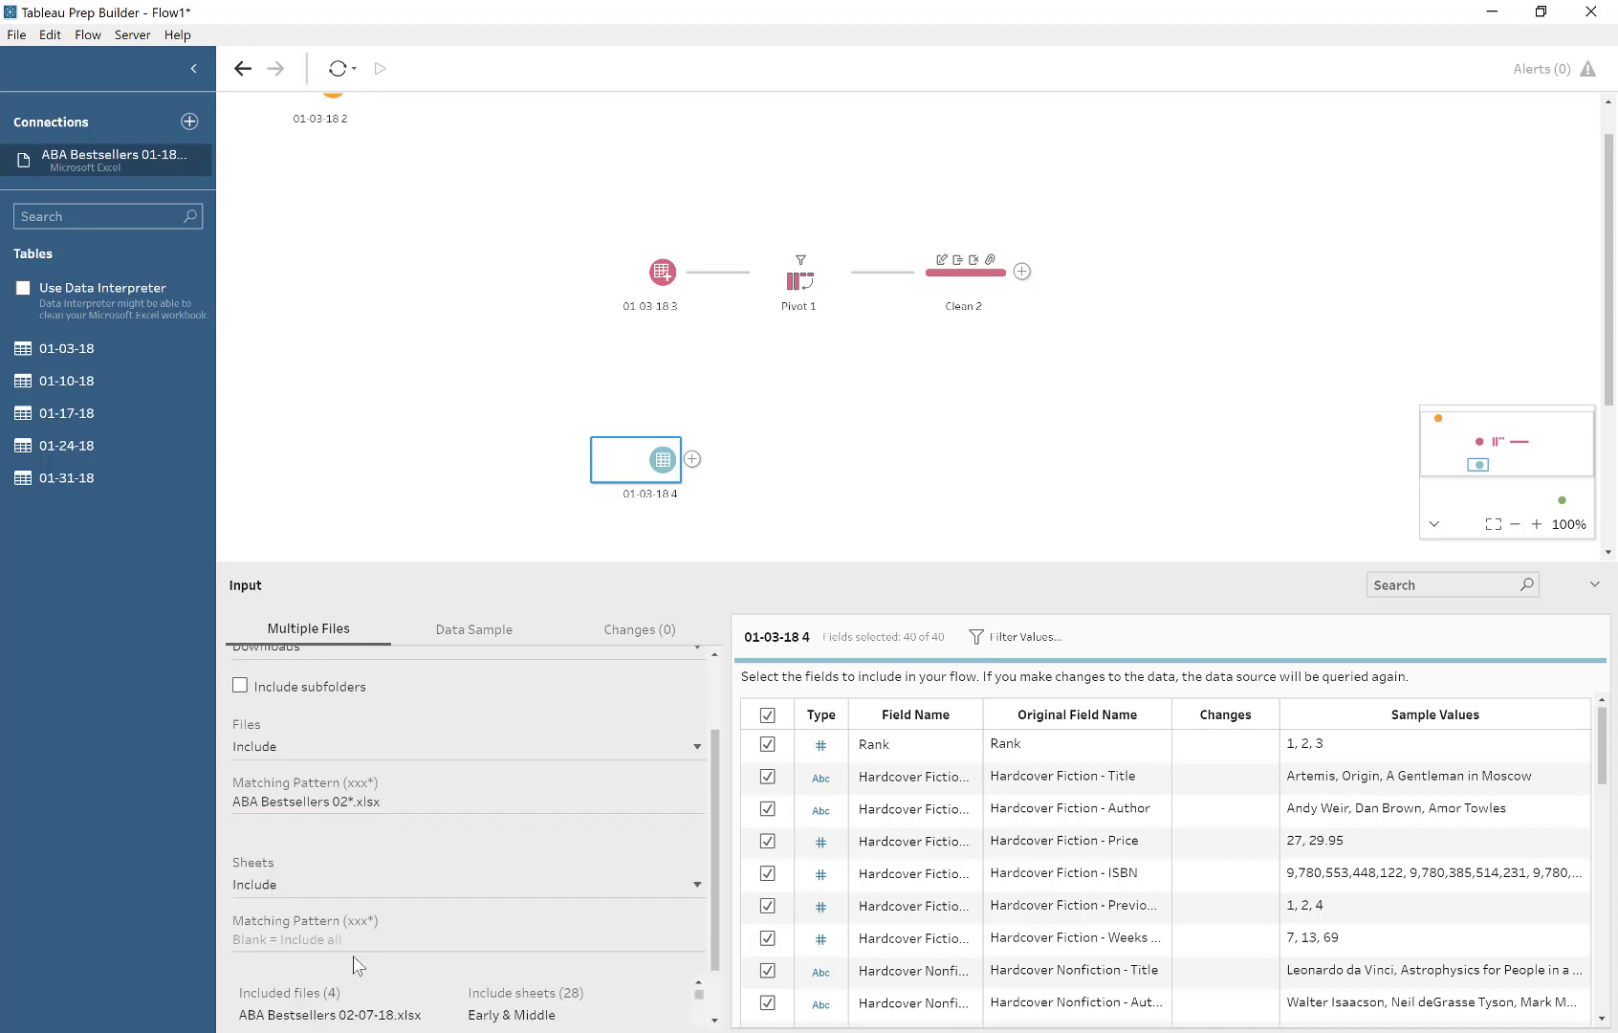
{"action": "scroll", "coordinate": [357, 964], "scroll_direction": "down", "scroll_amount": 1}
{"action": "scroll", "coordinate": [383, 951], "scroll_direction": "down", "scroll_amount": 10}
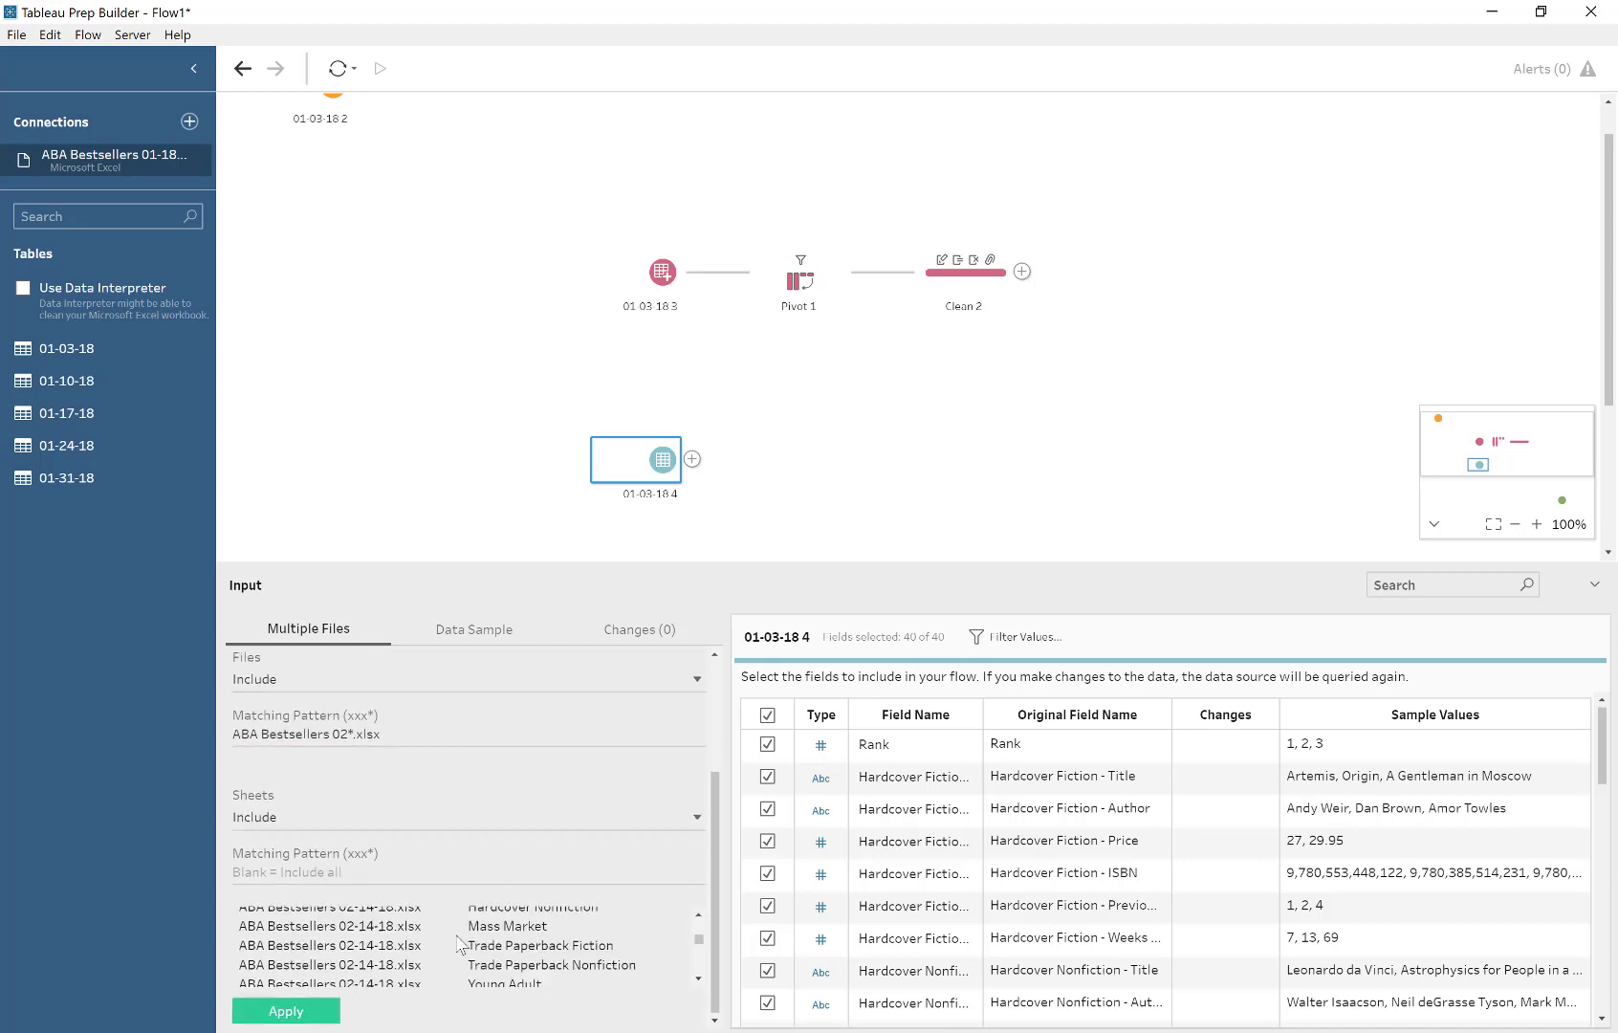
{"action": "left_click", "coordinate": [306, 1009]}
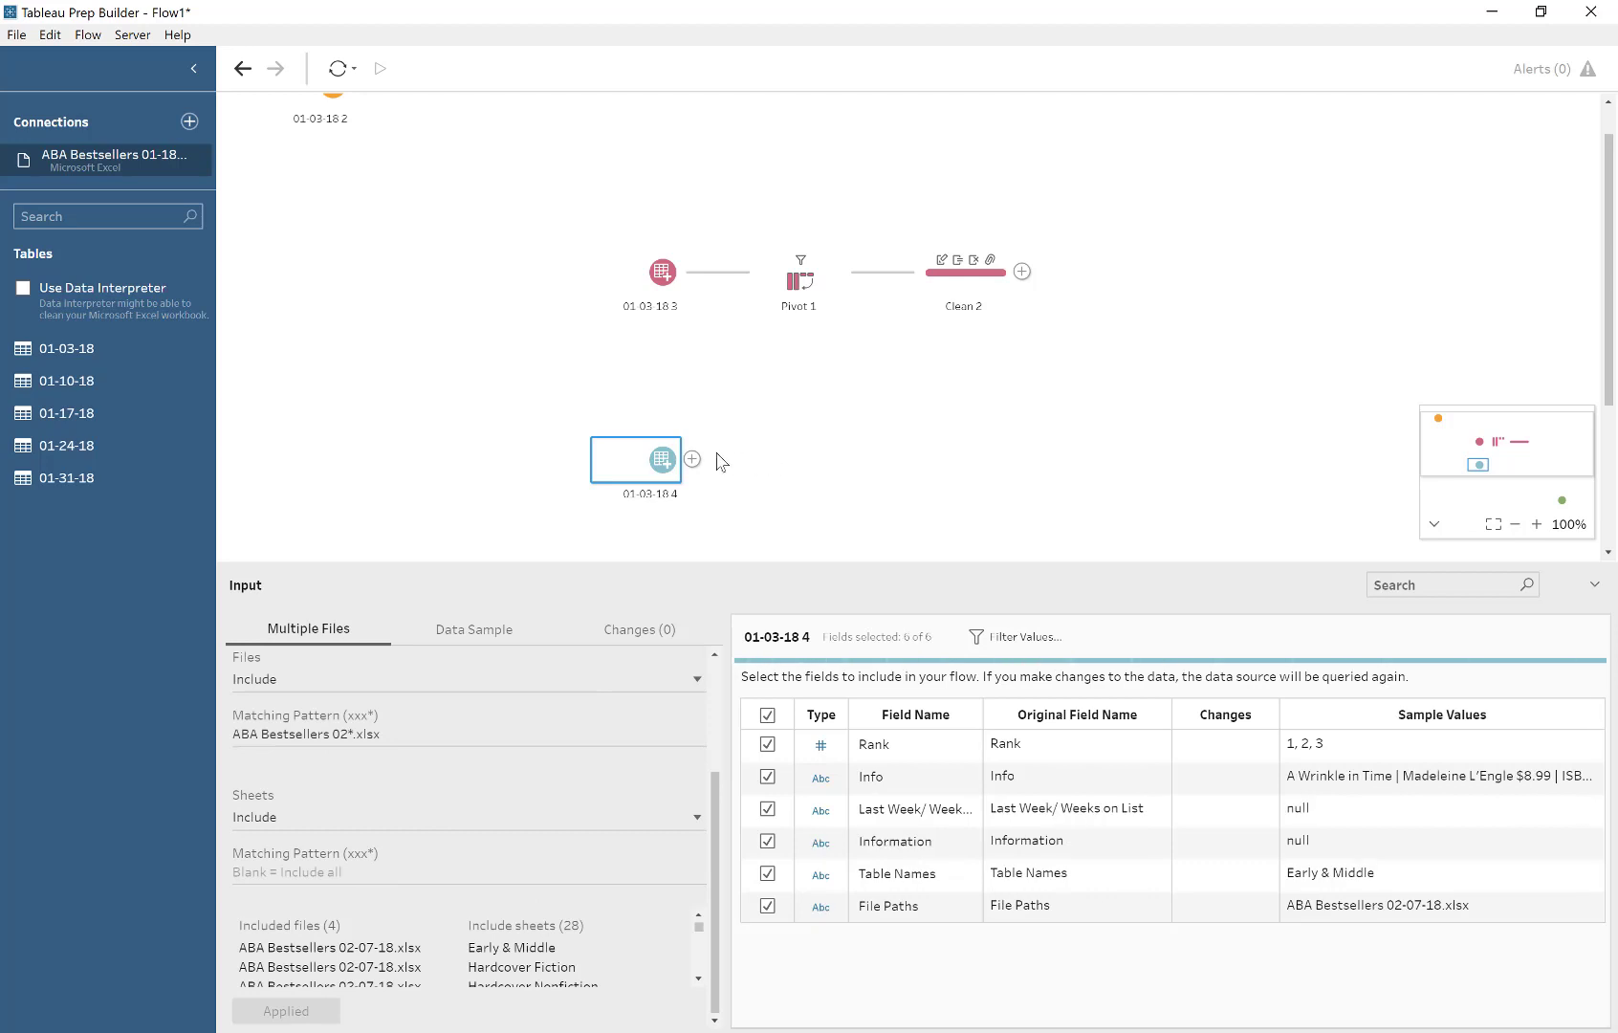
- Add a Clean step after the February wildcard union and rename its Table Names field to Category
{"action": "left_click", "coordinate": [691, 460]}
{"action": "left_click", "coordinate": [732, 490]}
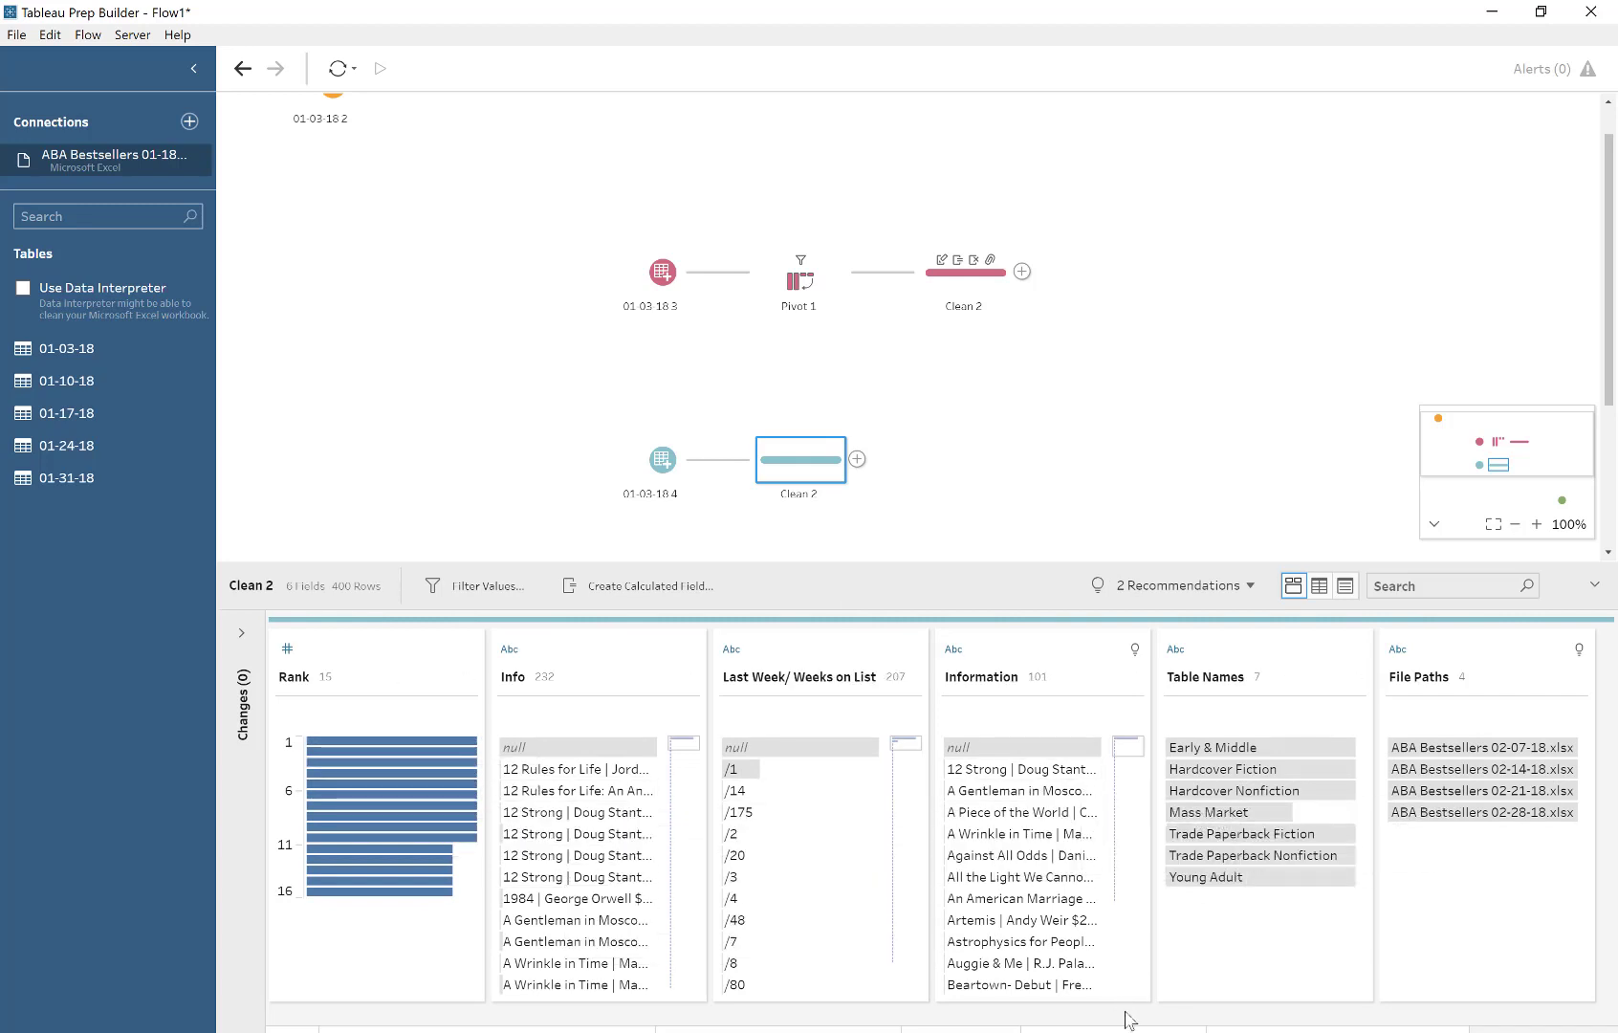
{"action": "double_click", "coordinate": [1203, 677]}
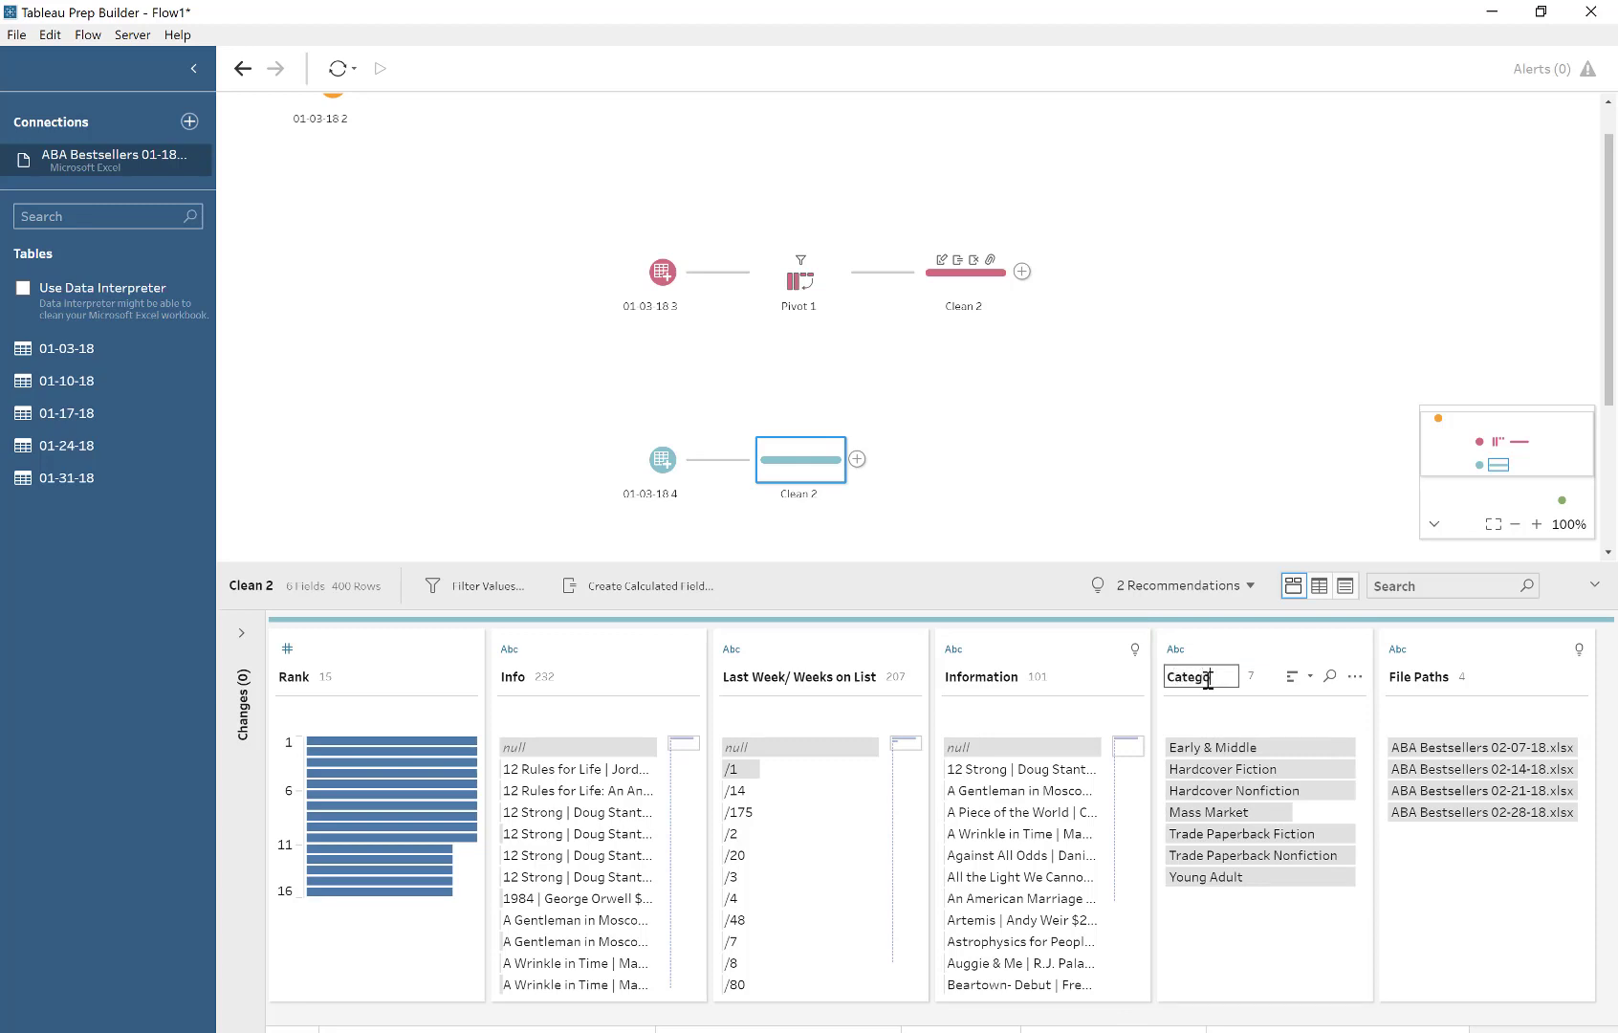
{"action": "key", "text": "Return"}
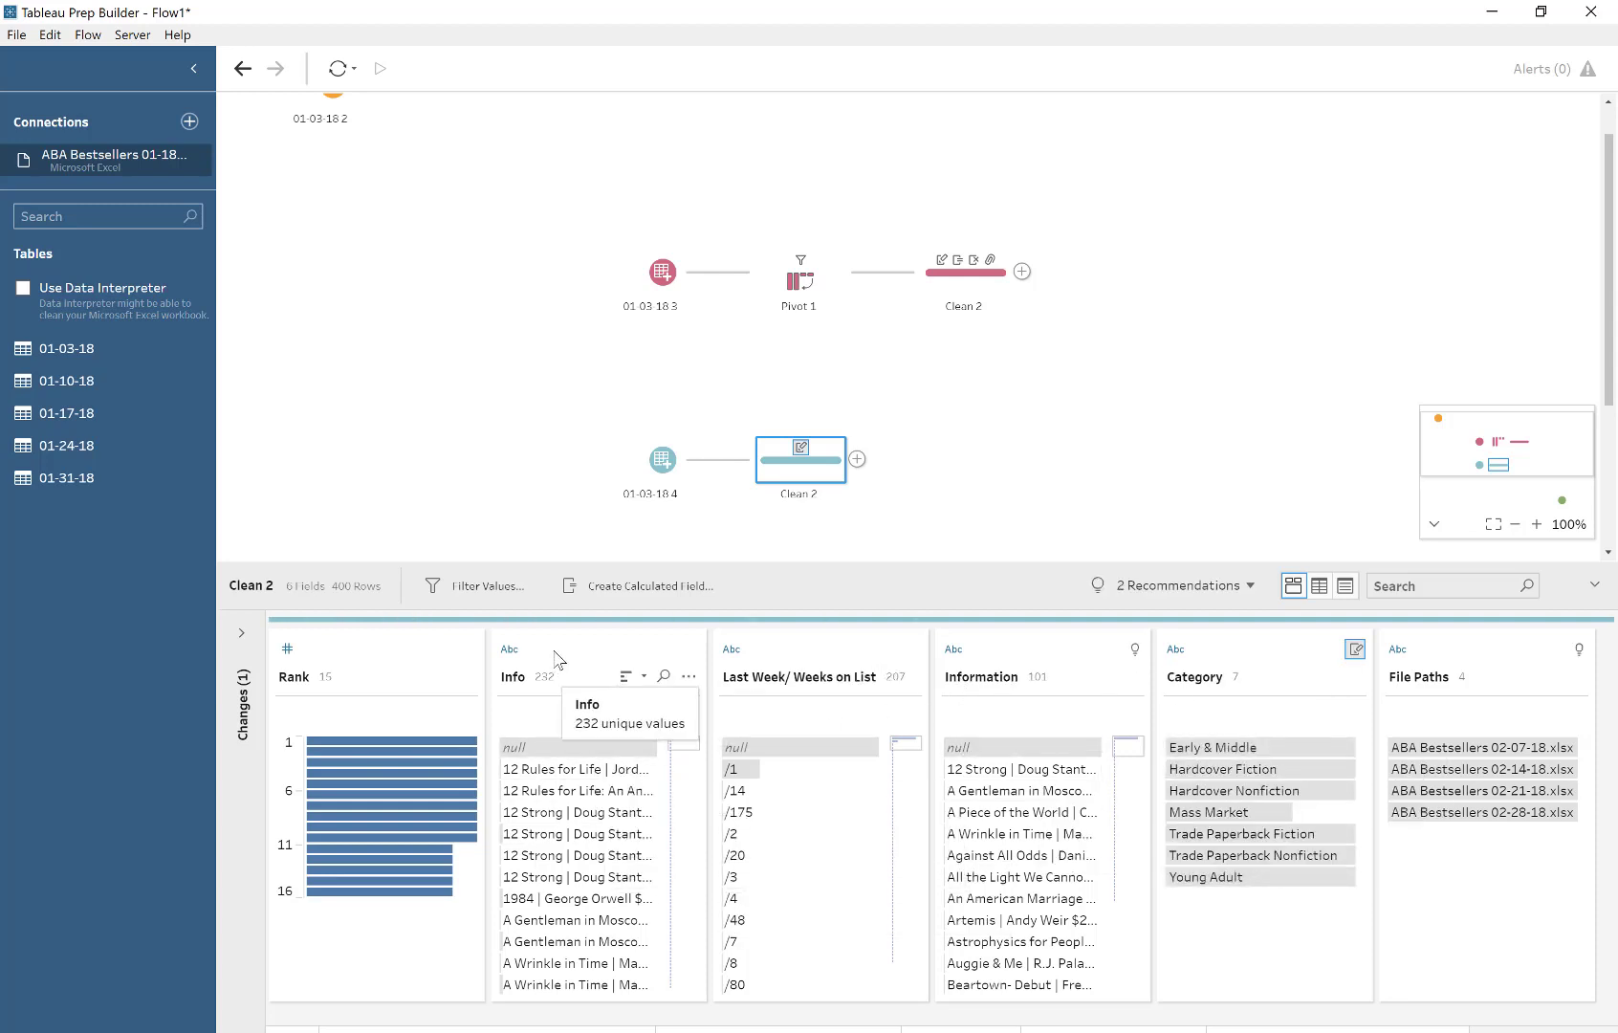
- Merge the Info field with the Information field and split off all fields of the merged field at the | separator
{"action": "left_click_drag", "start_coordinate": [590, 681], "coordinate": [983, 791]}
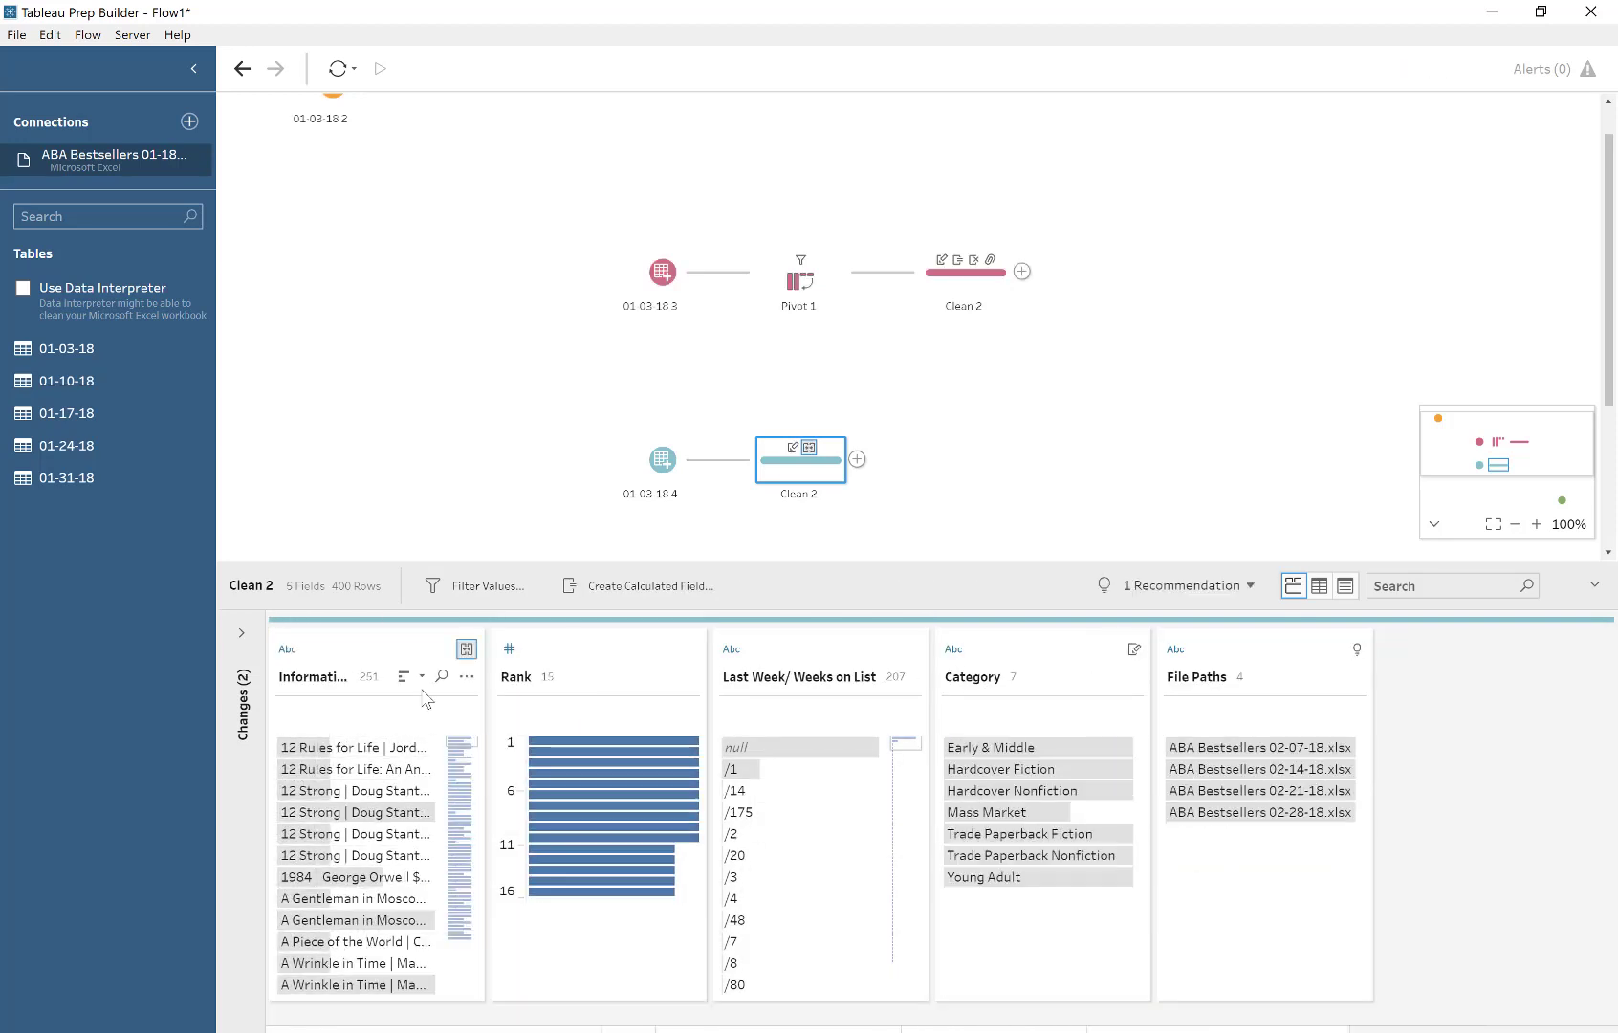
{"action": "left_click", "coordinate": [467, 678]}
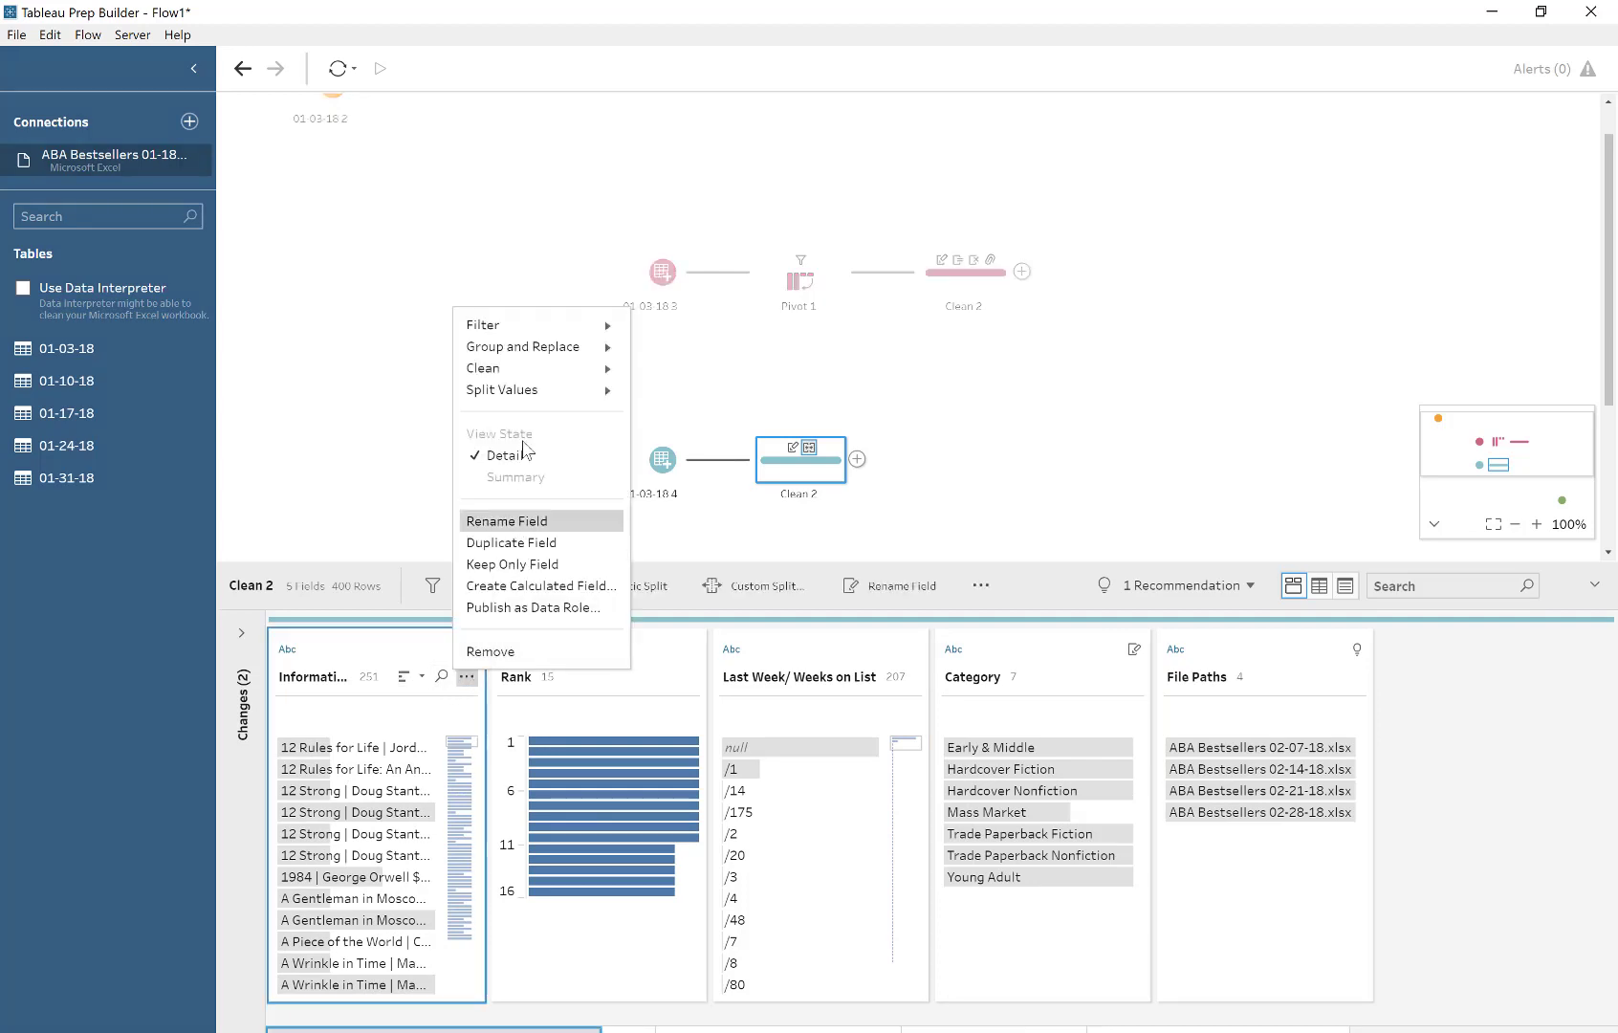
{"action": "mouse_move", "coordinate": [511, 391]}
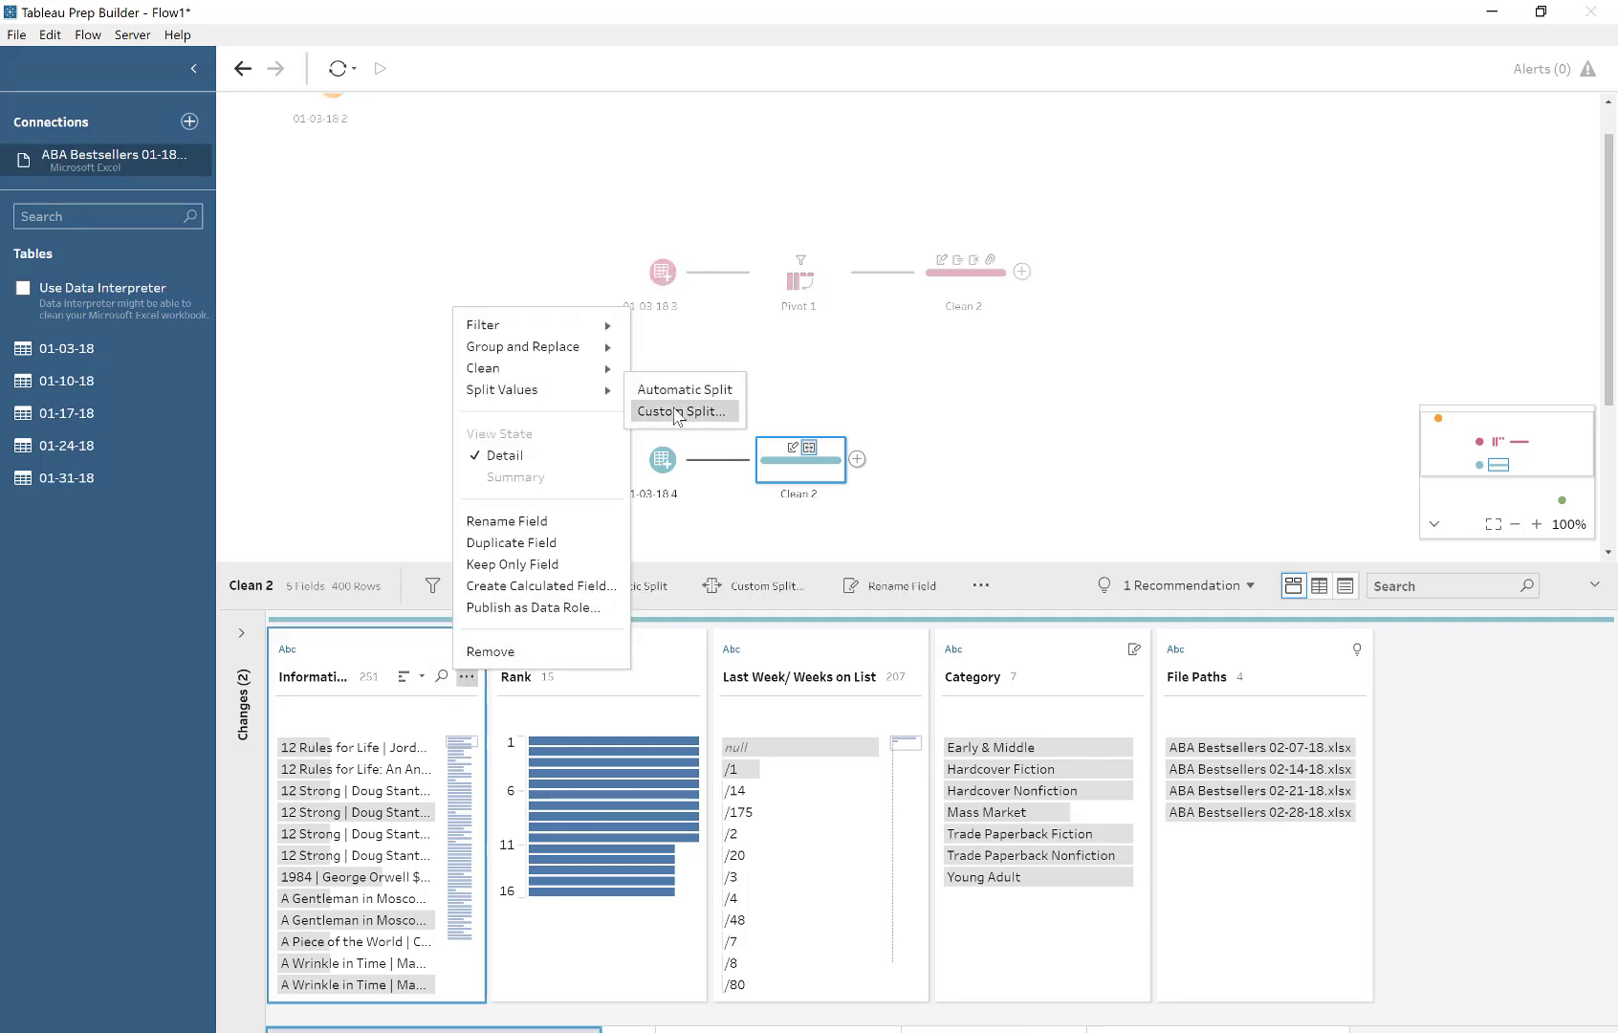
{"action": "left_click", "coordinate": [676, 412]}
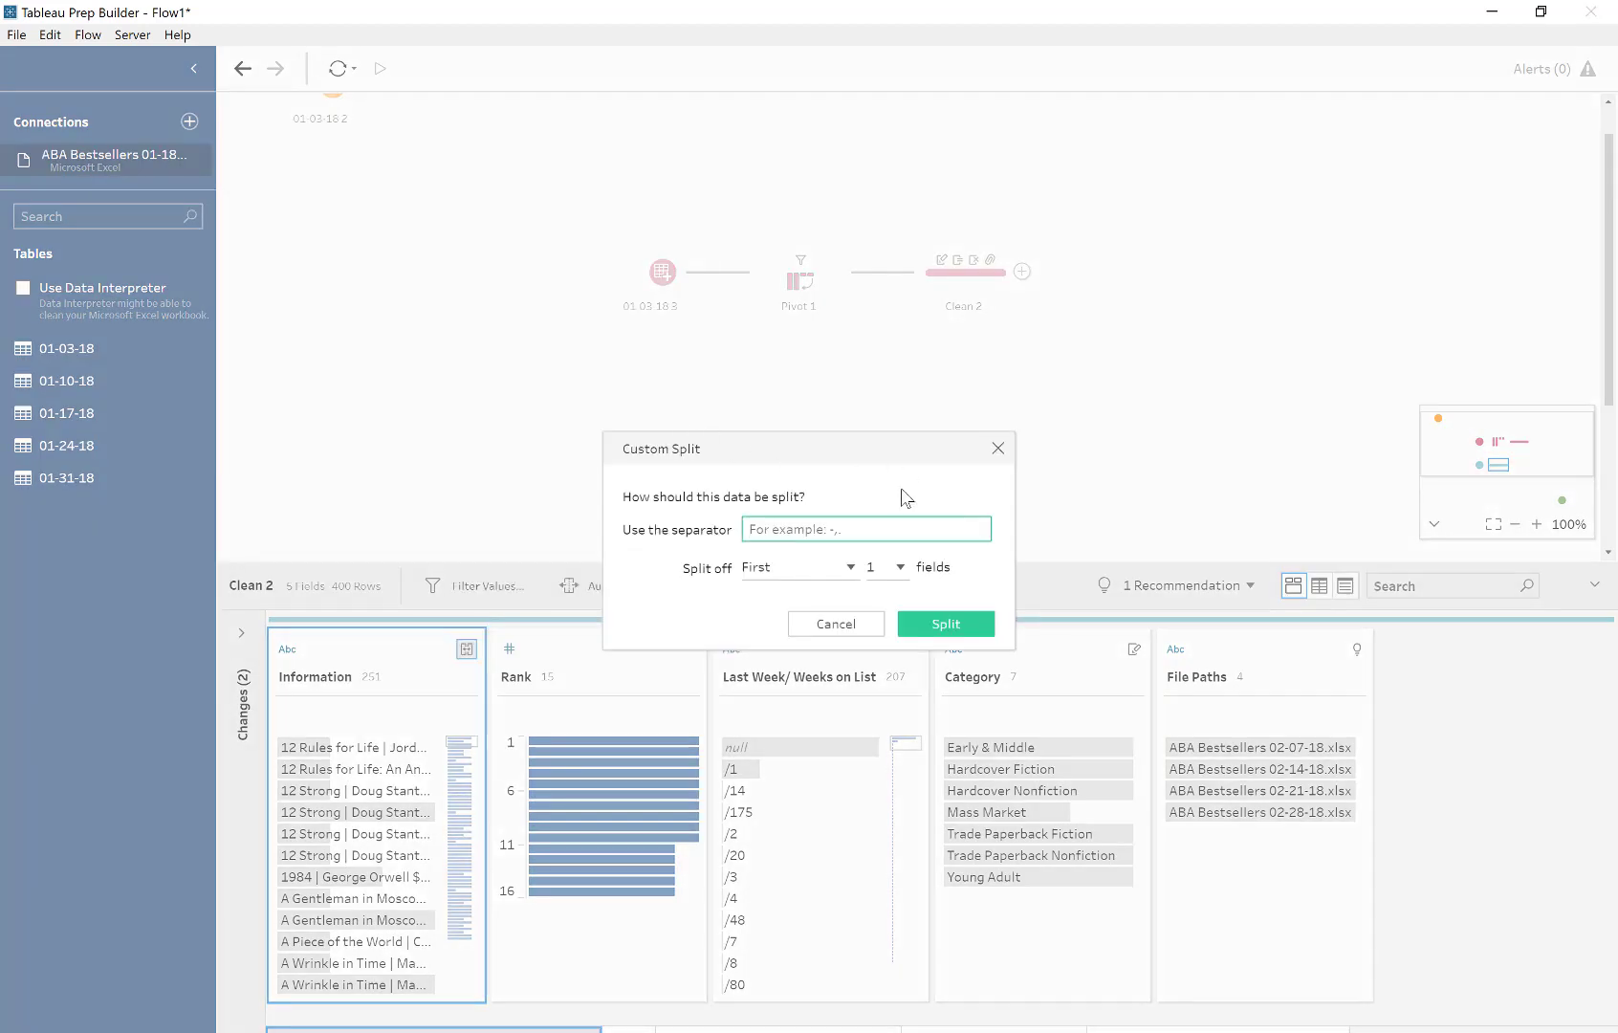
{"action": "left_click", "coordinate": [794, 568]}
{"action": "left_click", "coordinate": [774, 636]}
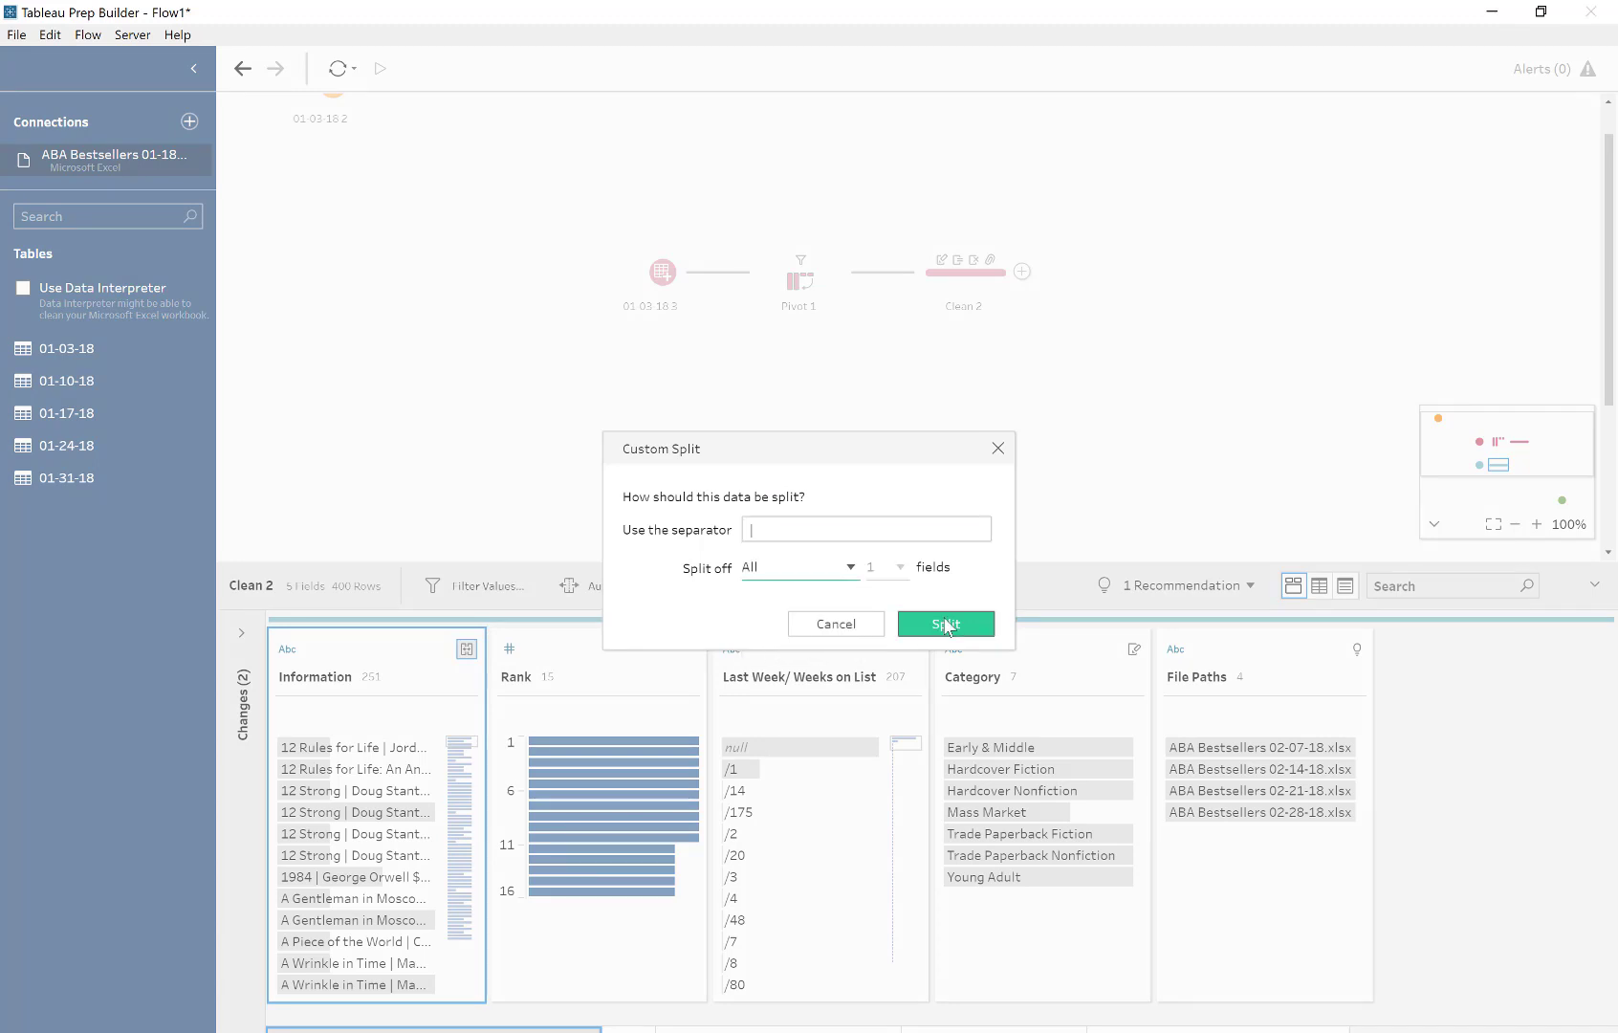
{"action": "left_click", "coordinate": [946, 623]}
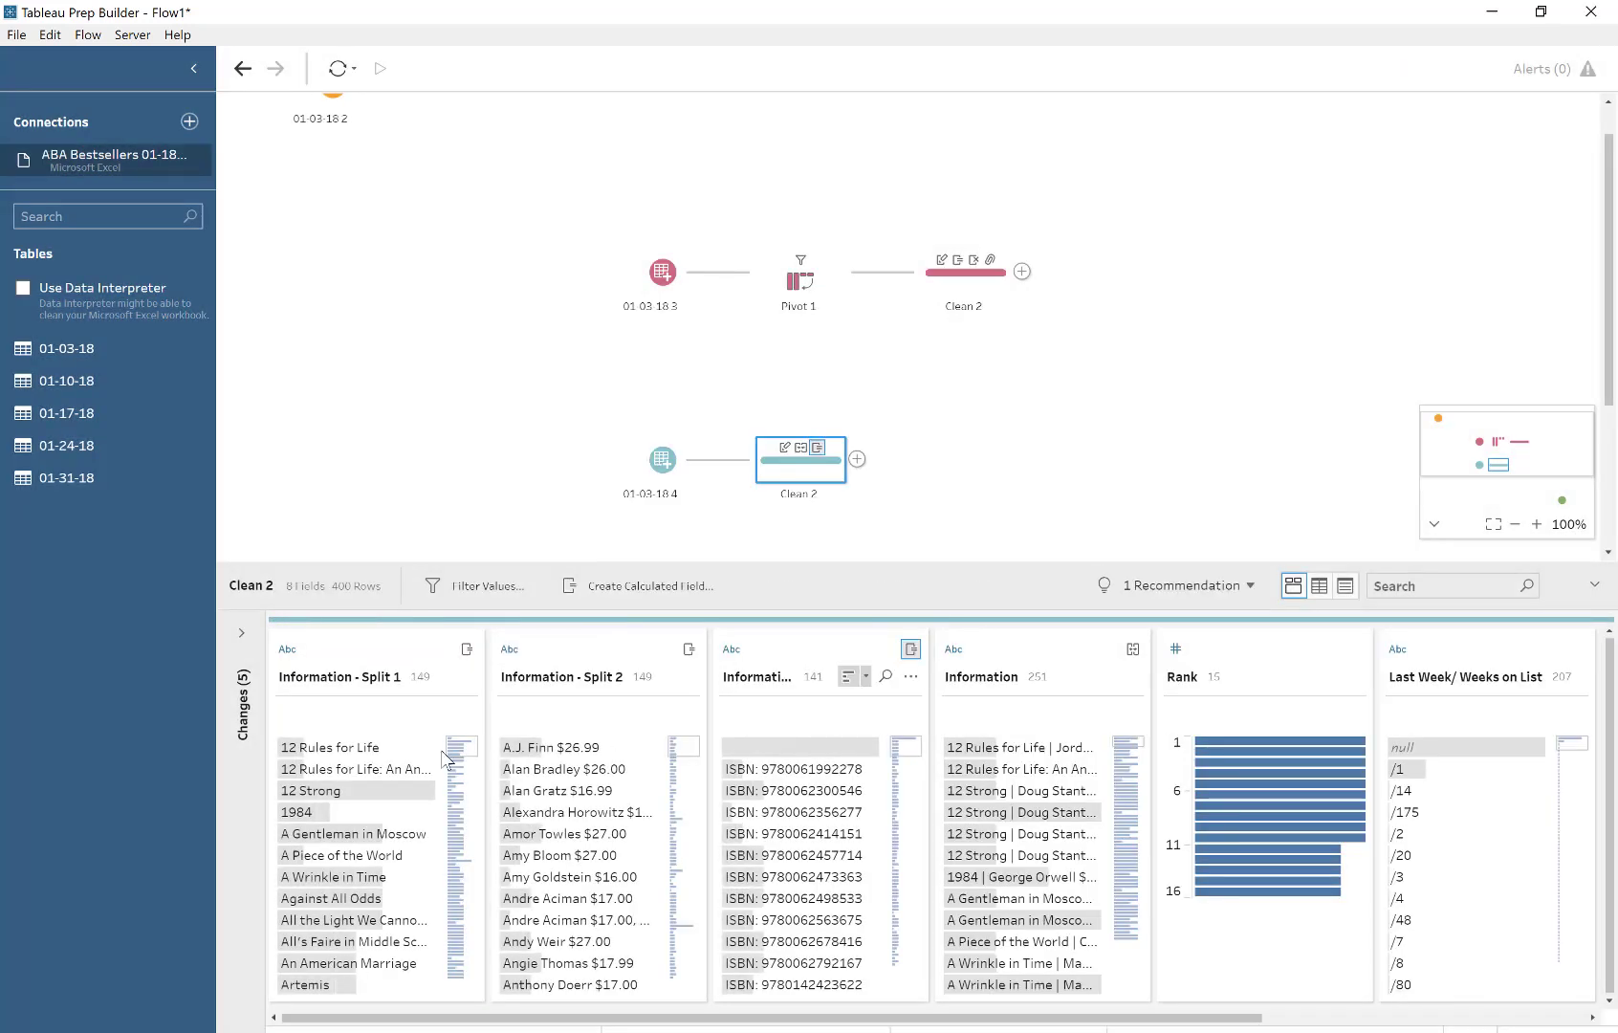
- Rename the first Information split field to Title and the second to Author PRice (ISBN)
{"action": "double_click", "coordinate": [304, 677]}
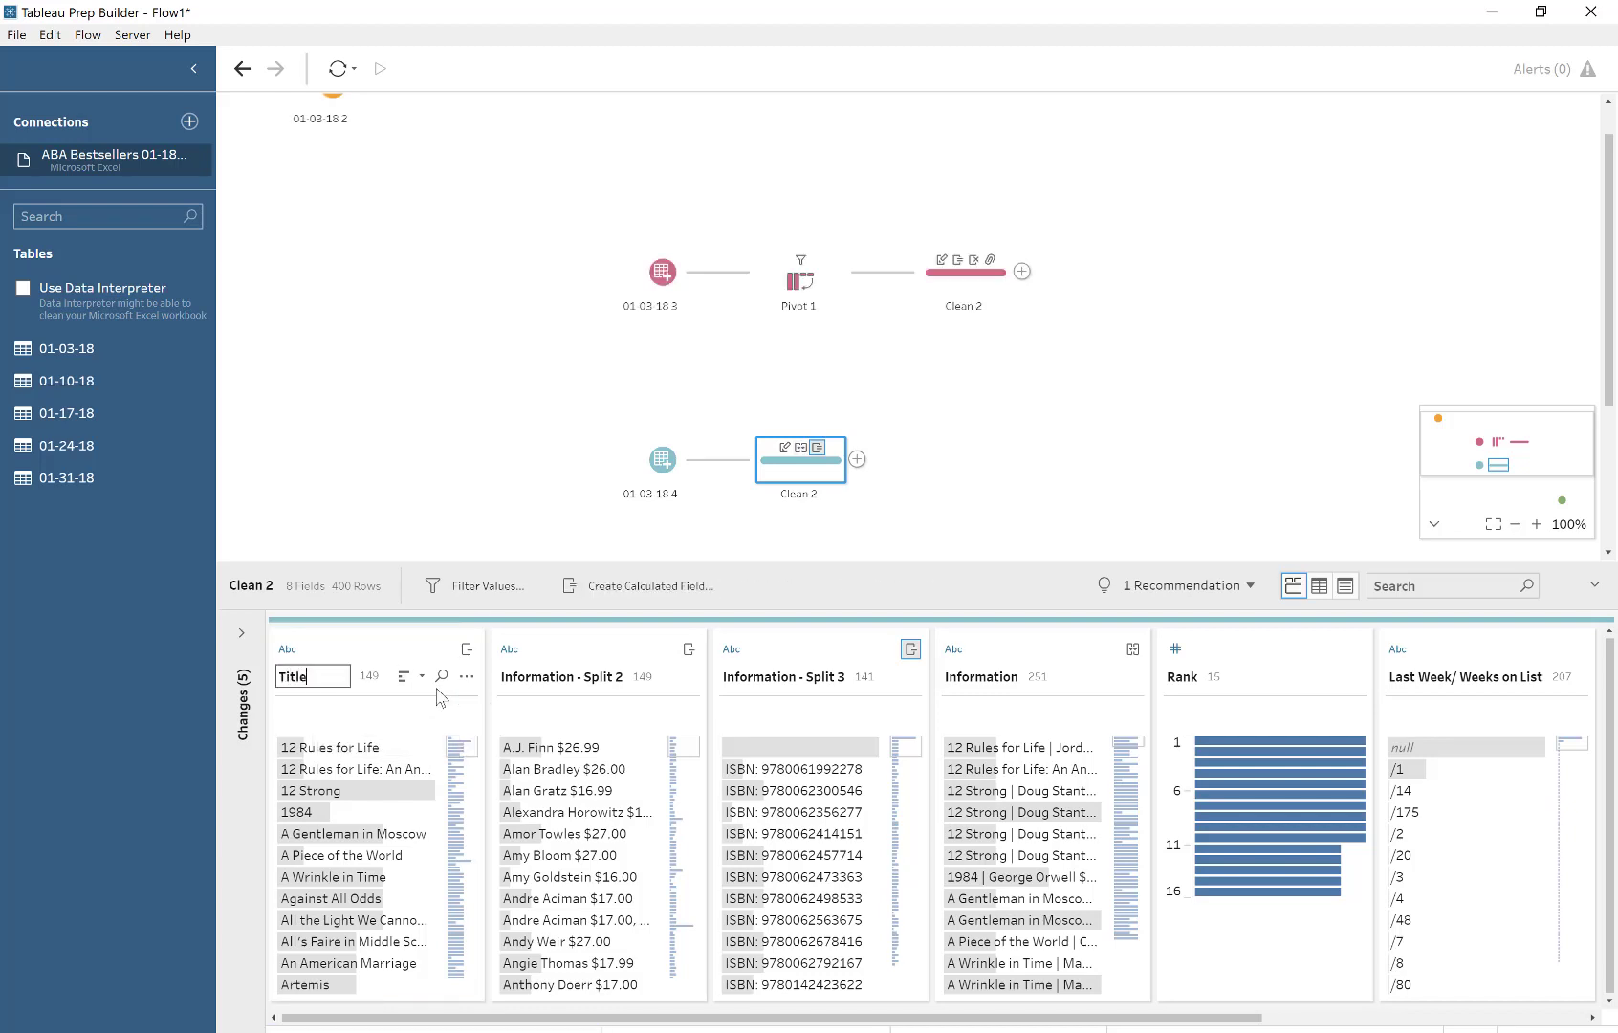
{"action": "key", "text": "Return"}
{"action": "left_click", "coordinate": [536, 686]}
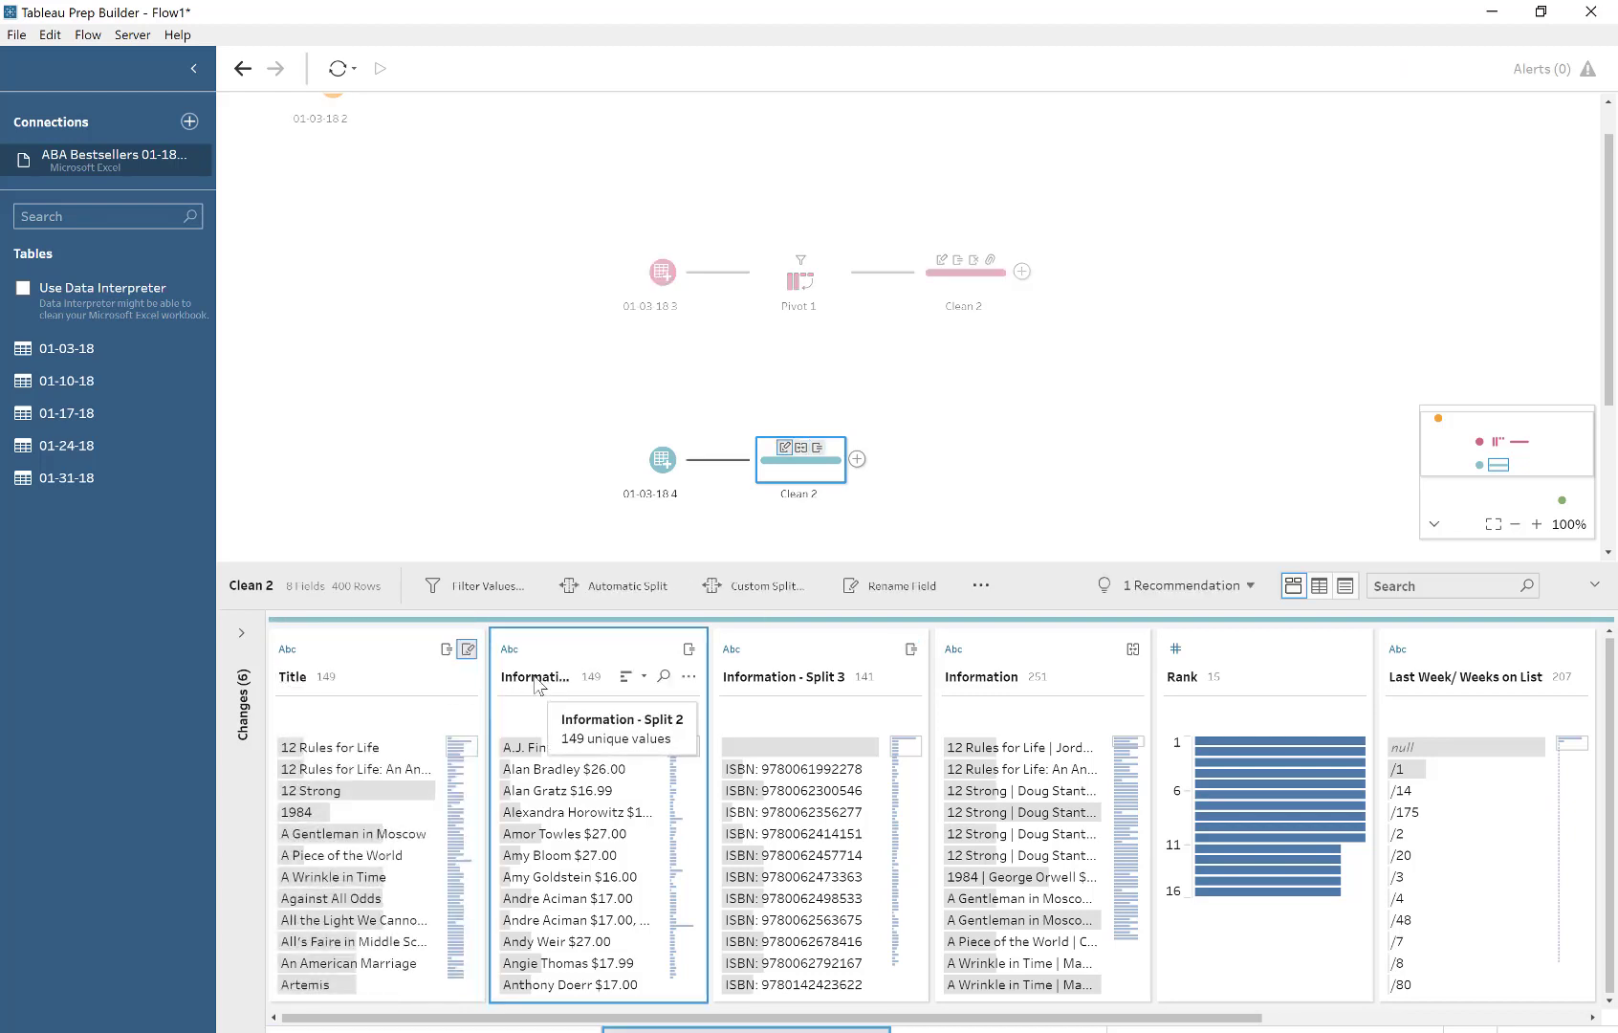
{"action": "double_click", "coordinate": [534, 678]}
{"action": "double_click", "coordinate": [708, 657]}
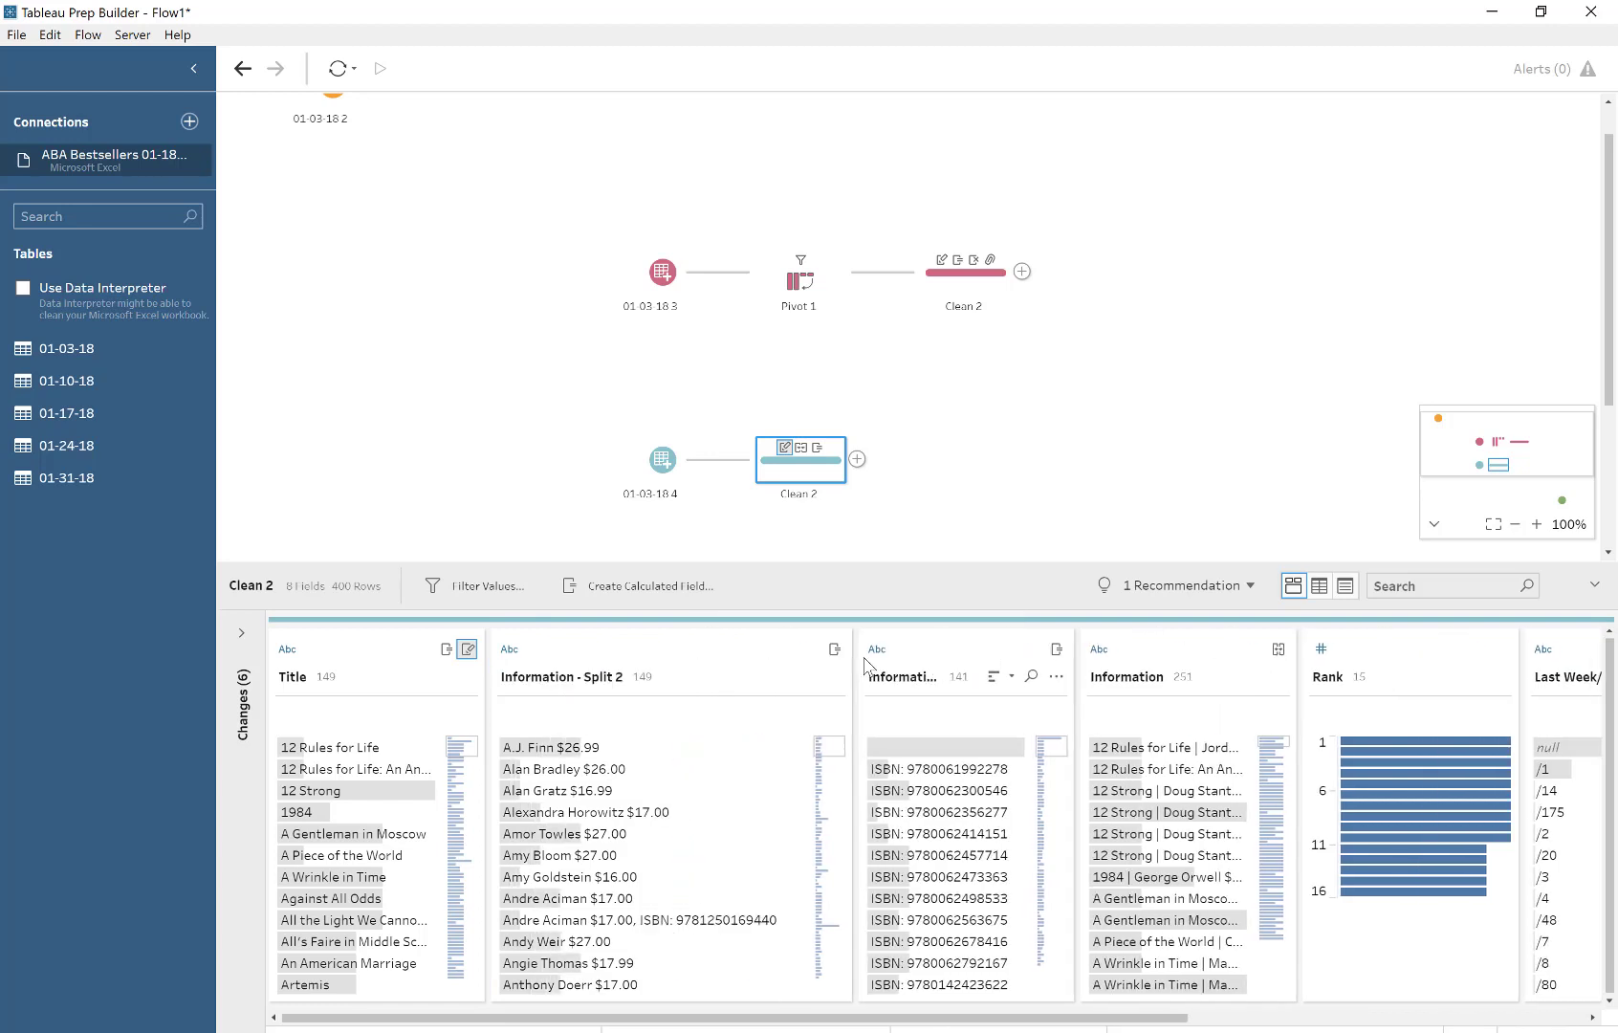
{"action": "double_click", "coordinate": [591, 679]}
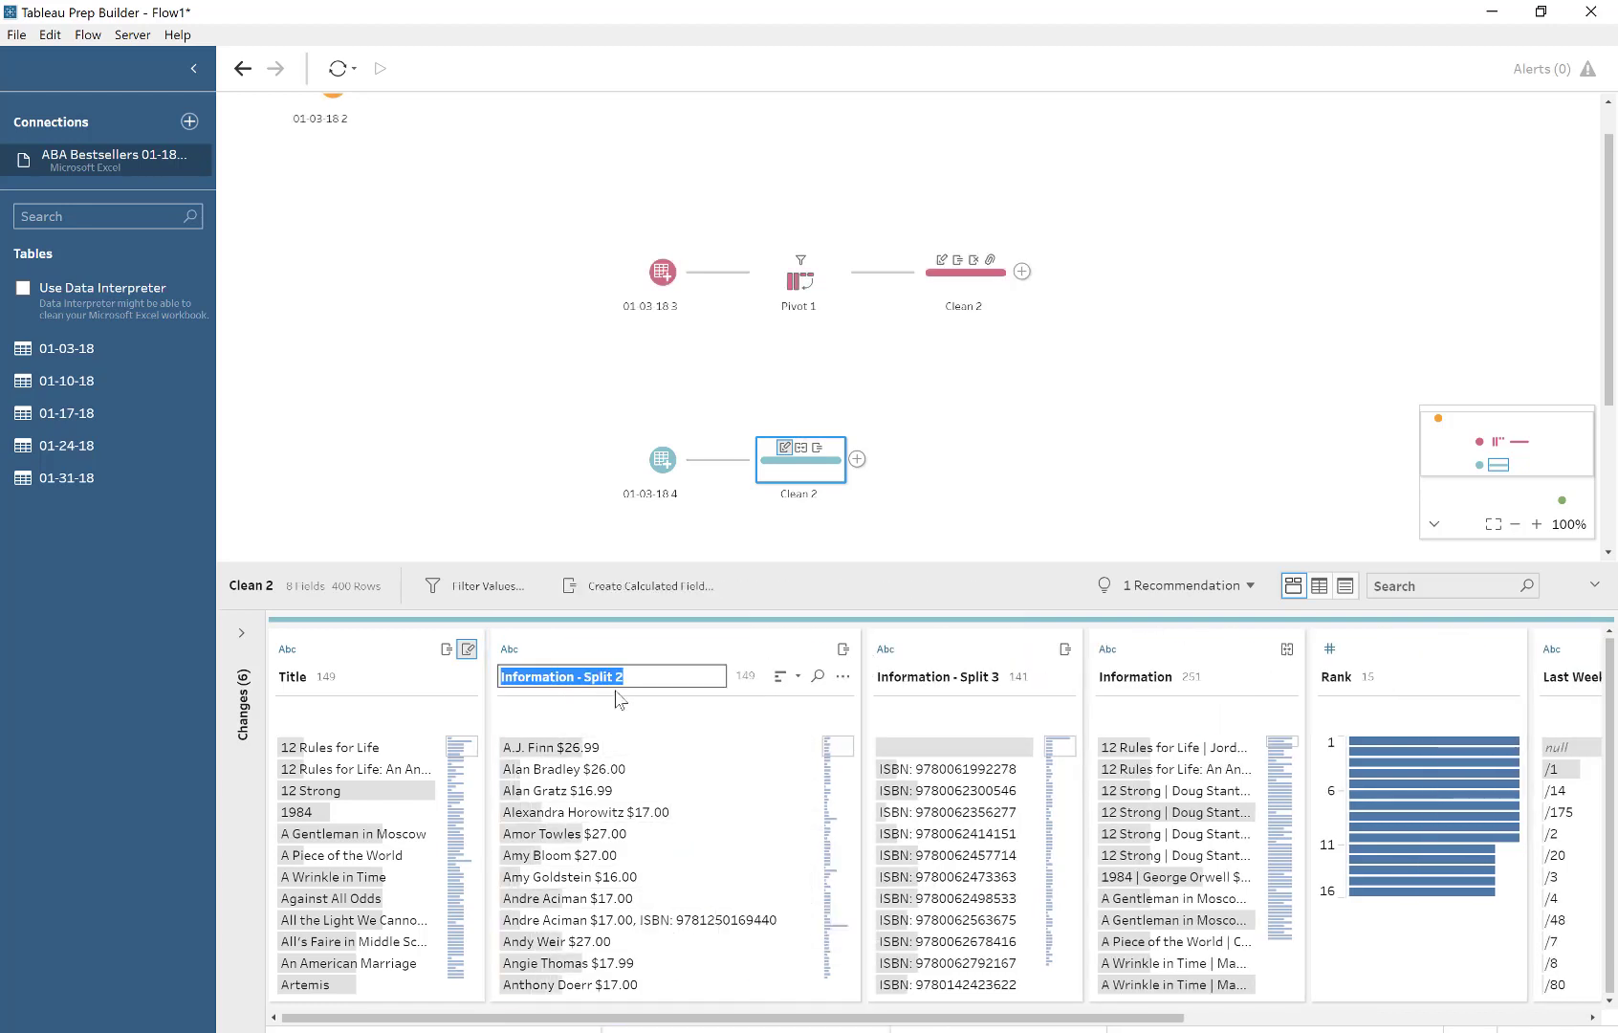
{"action": "type", "text": "Author PRice (ISBN"}
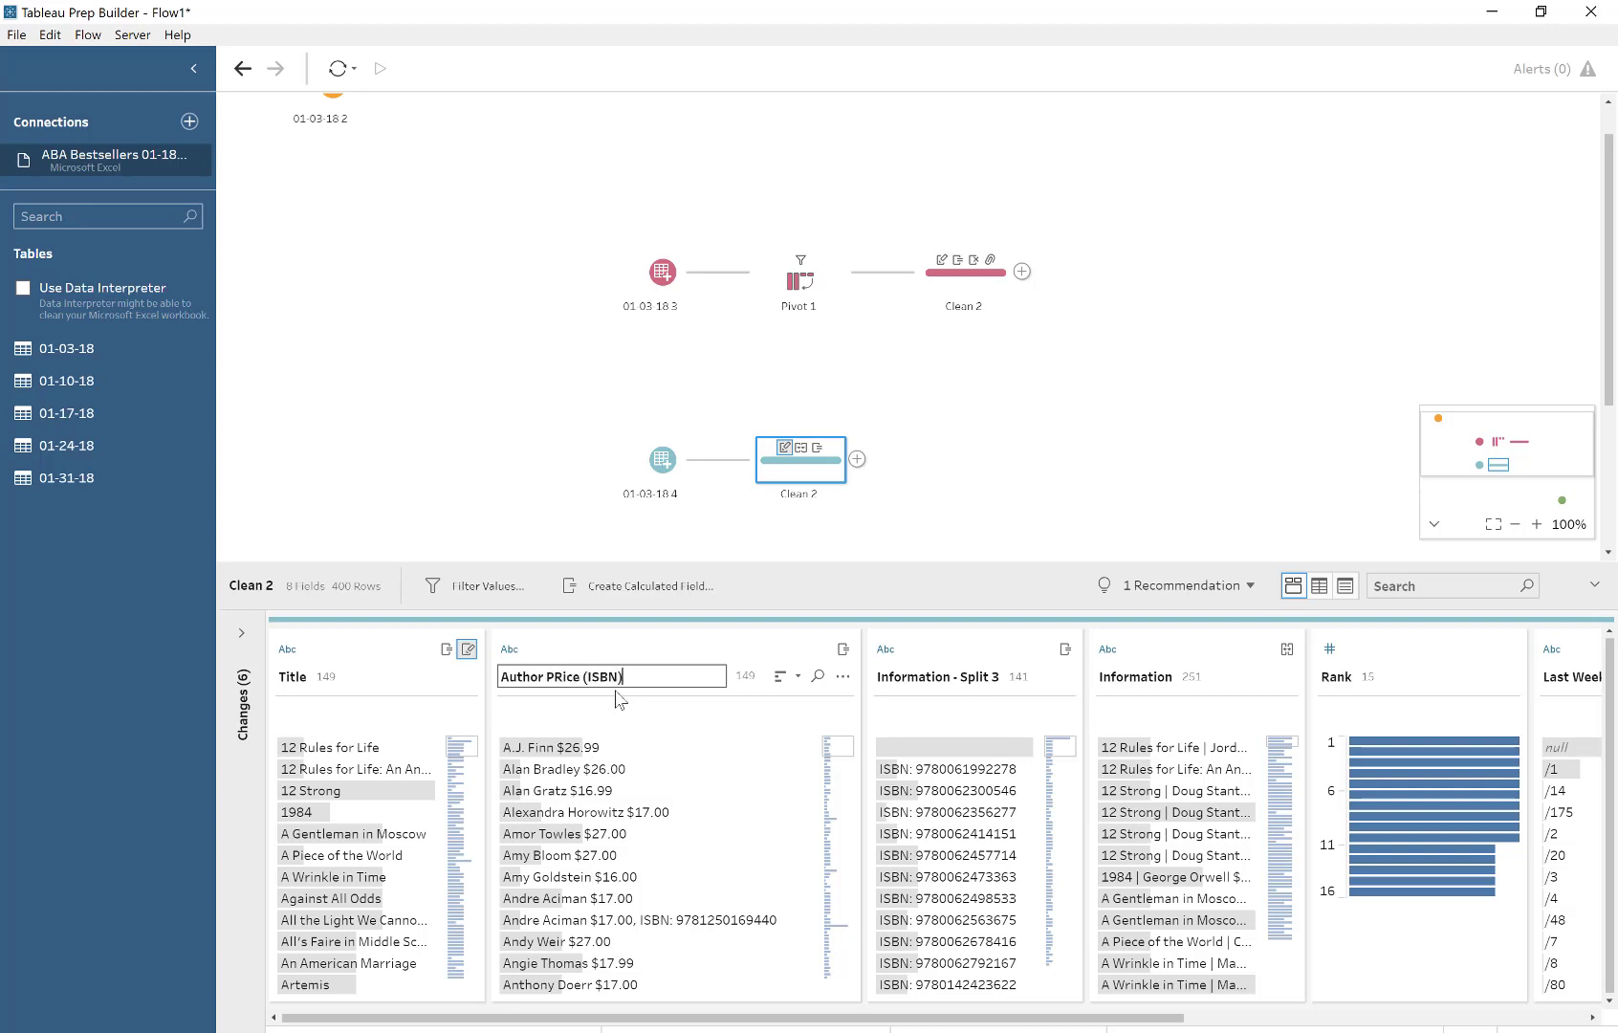
{"action": "key", "text": "Return"}
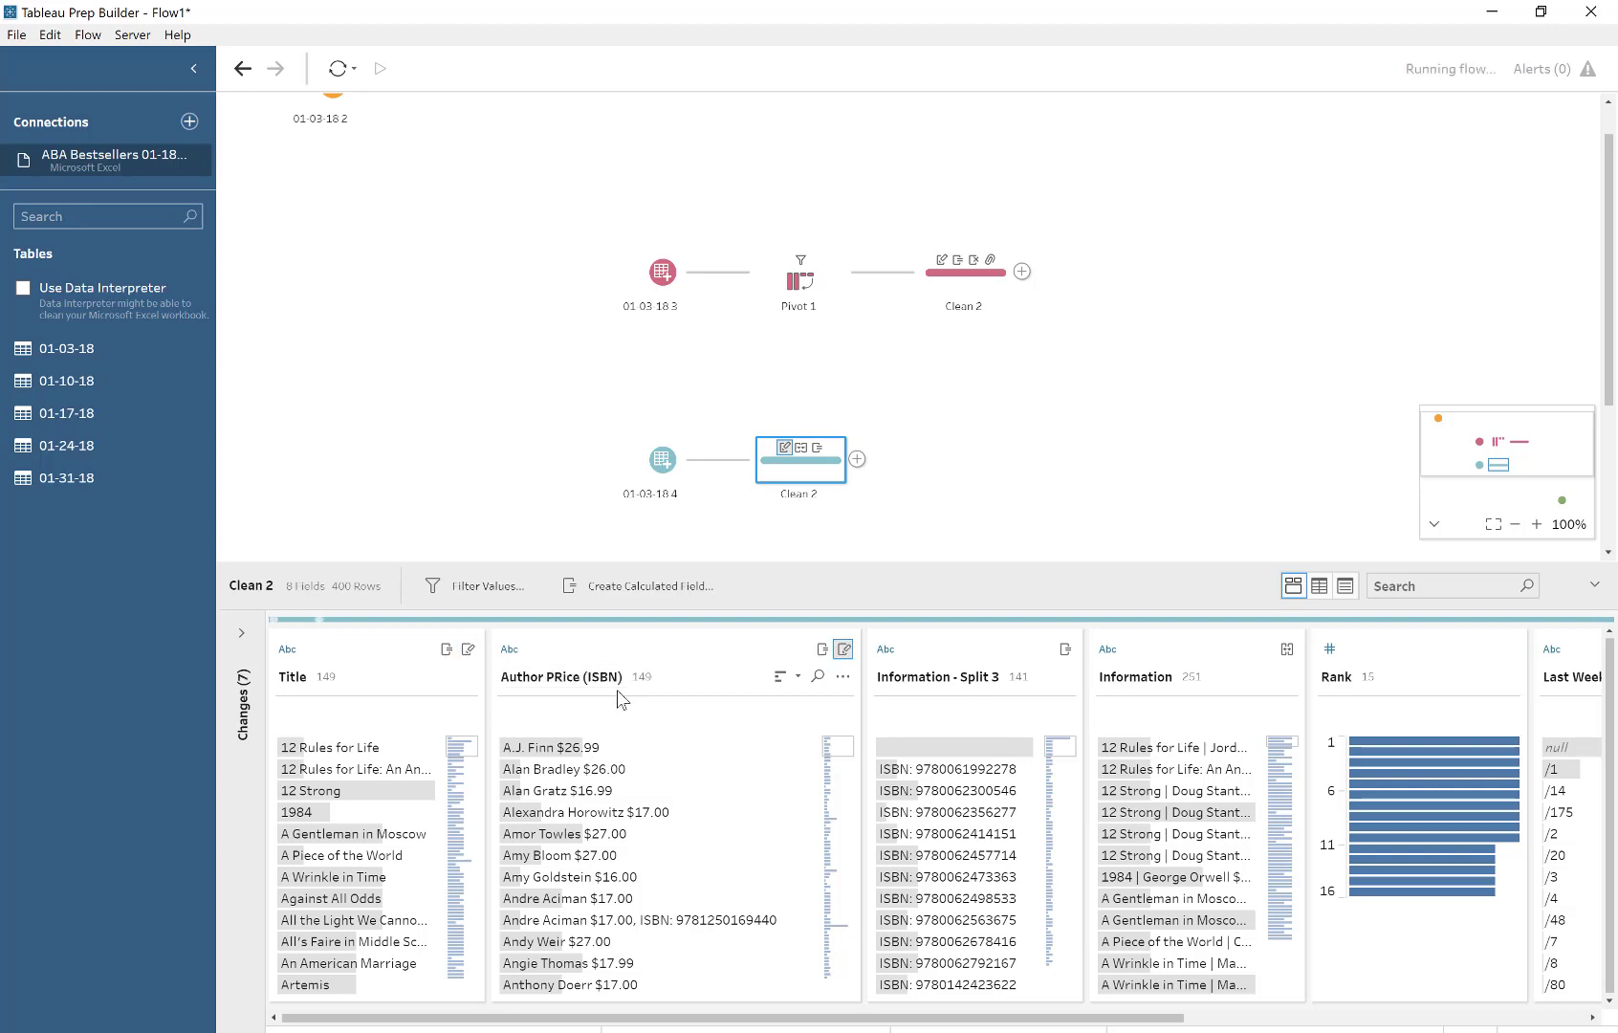
- Rename the third Information split field to ISBN and remove the original Information field
{"action": "double_click", "coordinate": [916, 676]}
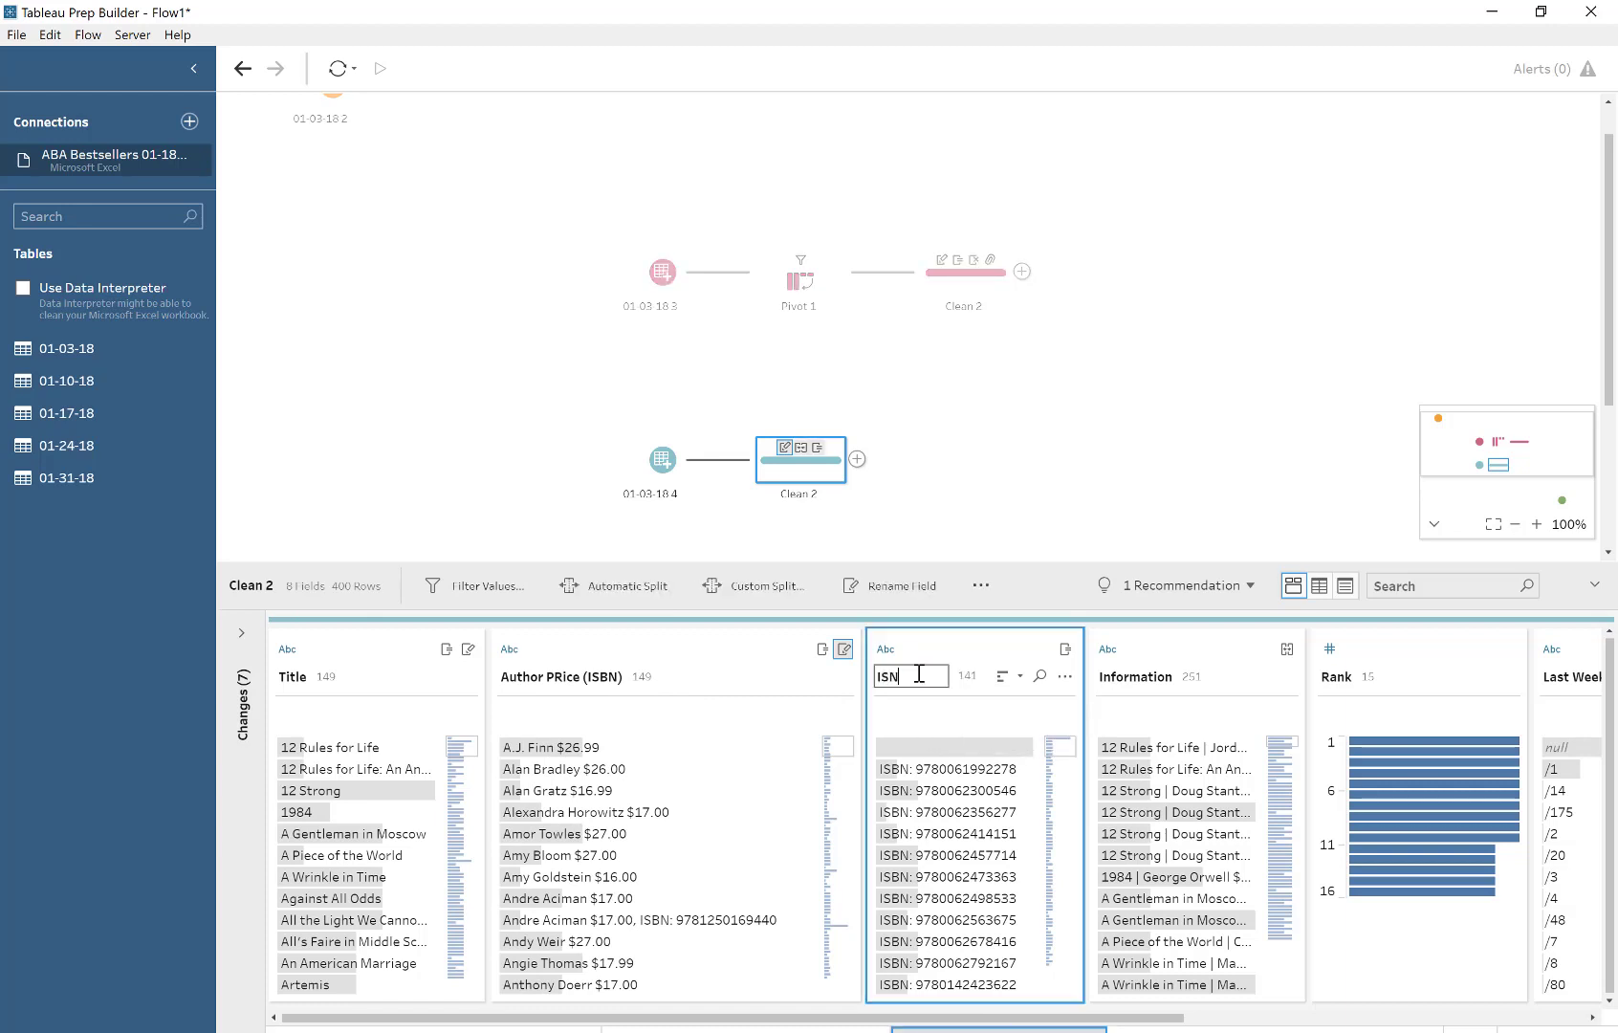
{"action": "key", "text": "Return"}
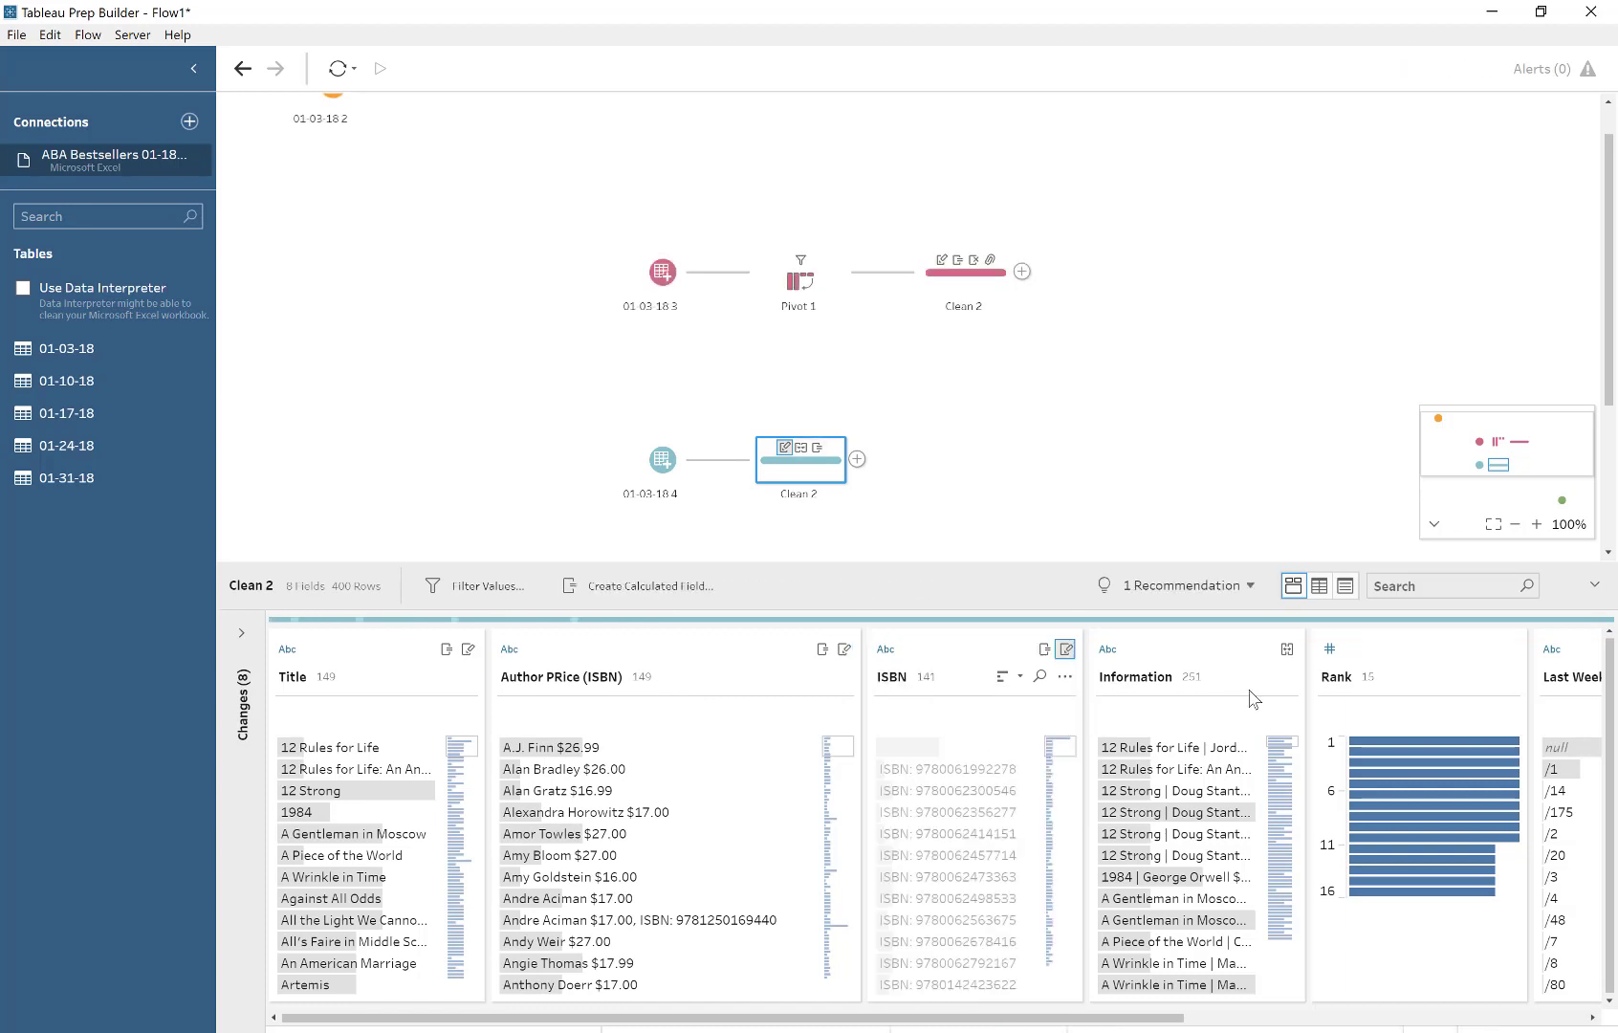
{"action": "left_click", "coordinate": [1287, 675]}
{"action": "left_click", "coordinate": [1312, 651]}
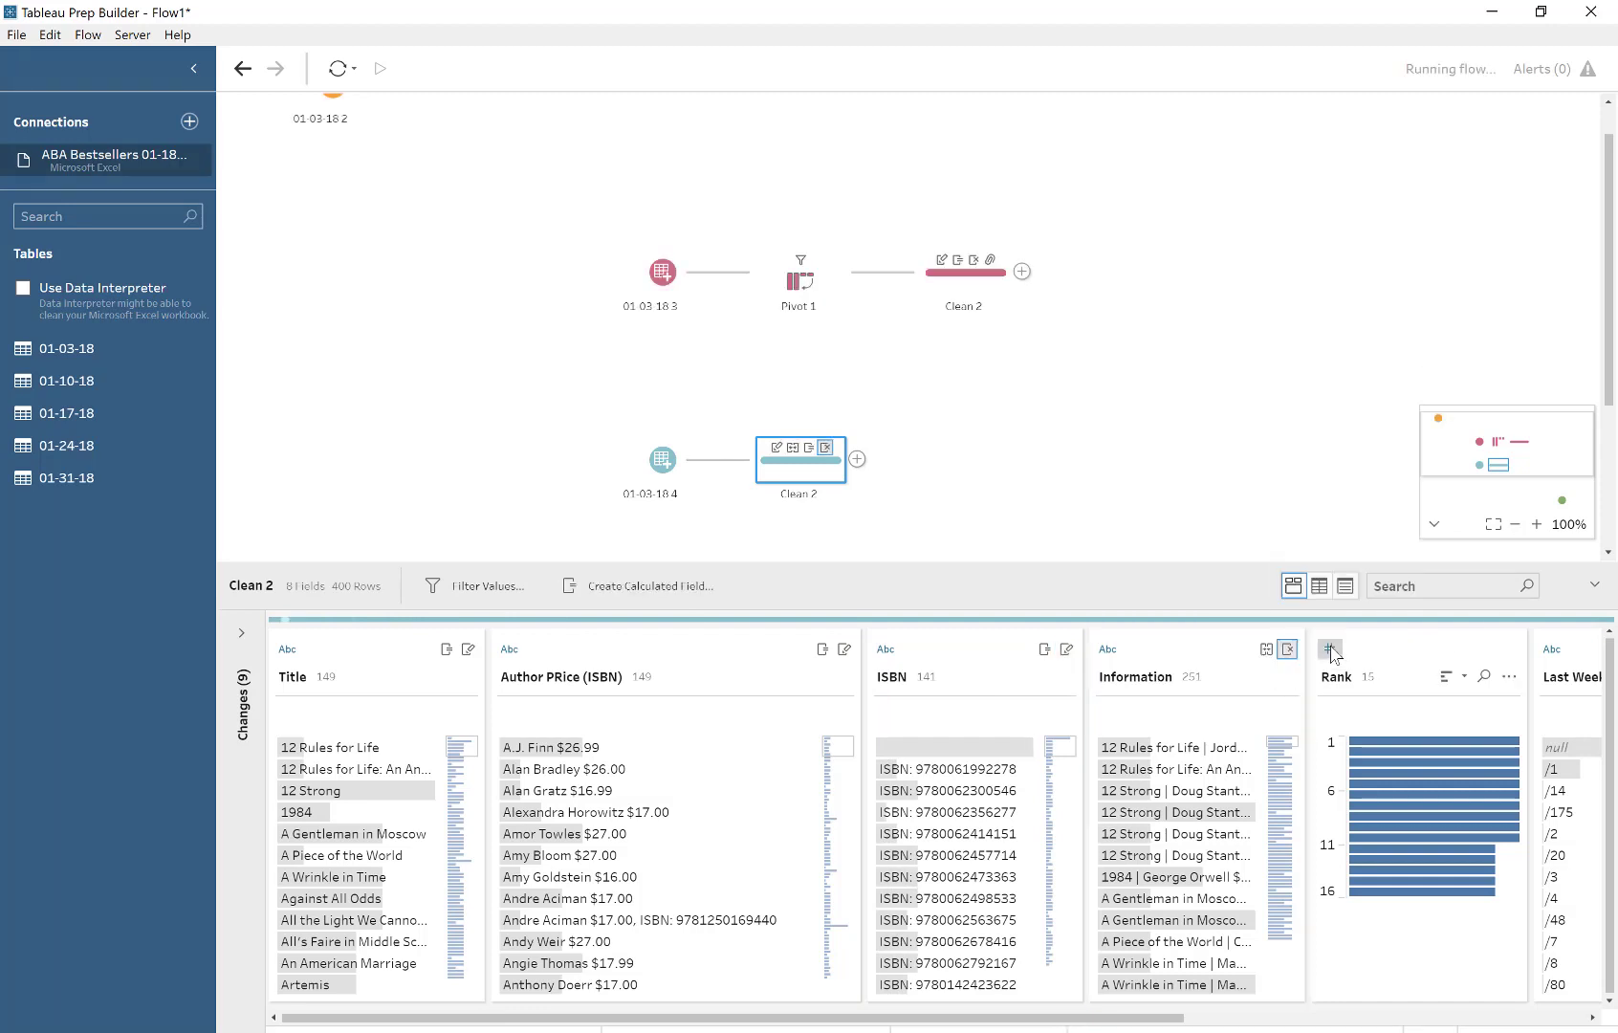
- Custom split the Last Week/ Weeks on List field at the / separator, splitting off all fields
{"action": "scroll", "coordinate": [1206, 1023], "scroll_direction": "right", "scroll_amount": 5}
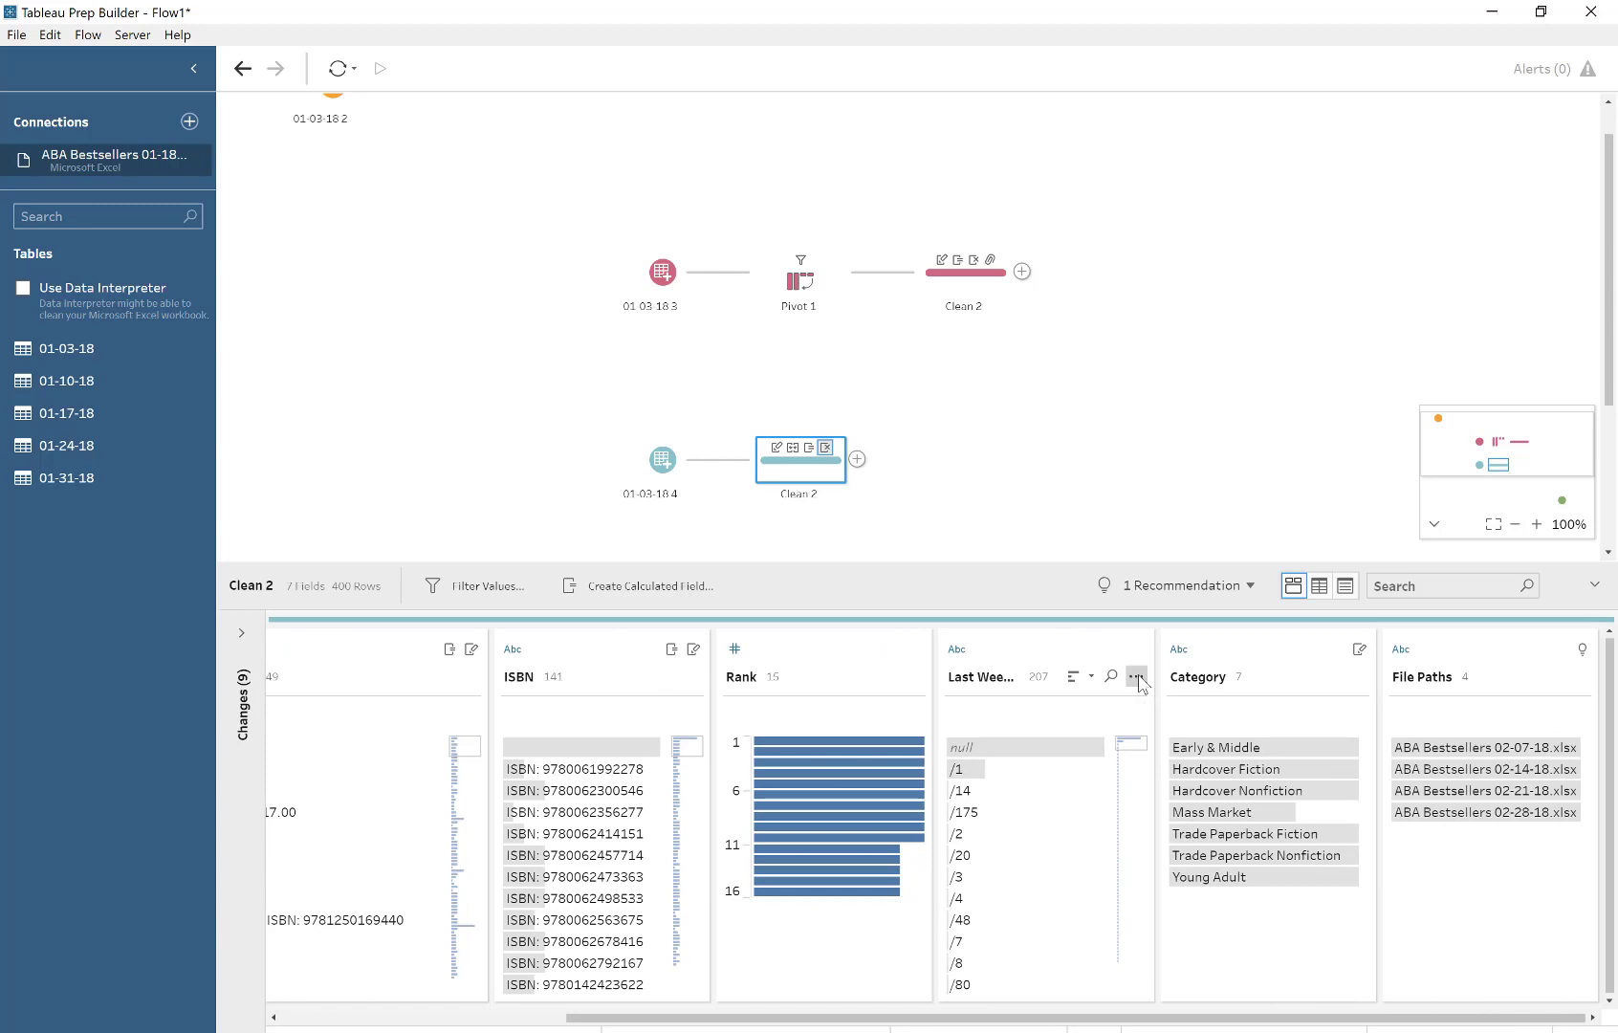
{"action": "left_click", "coordinate": [1136, 677]}
{"action": "mouse_move", "coordinate": [1166, 392]}
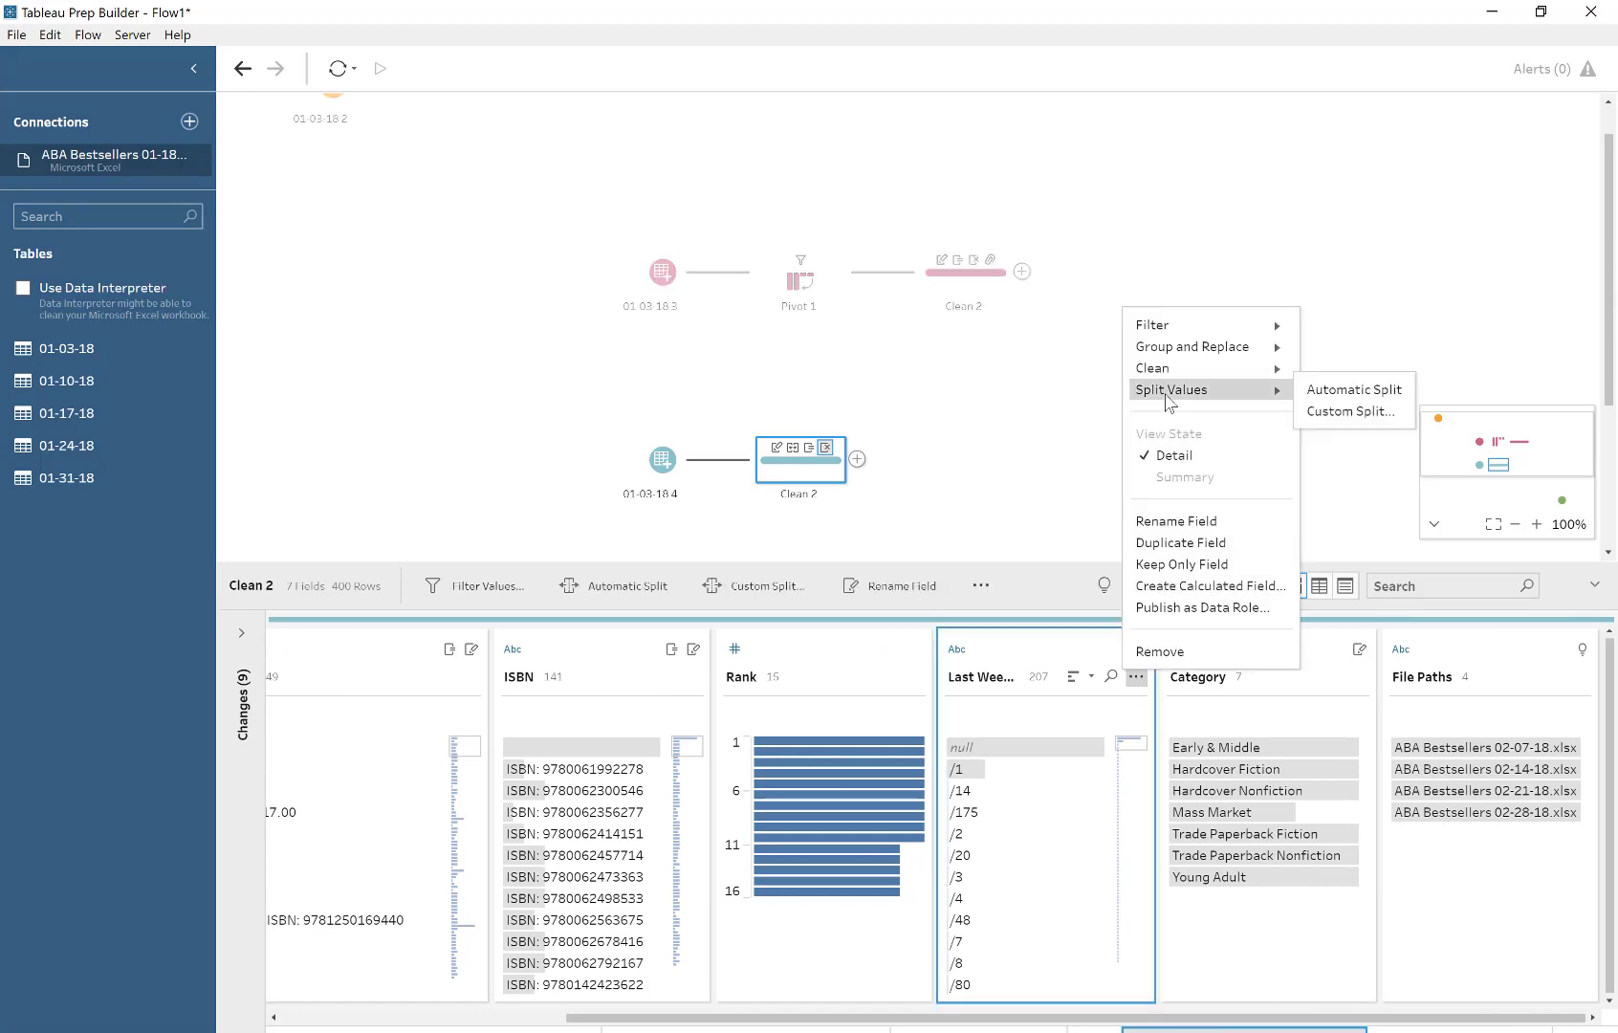
{"action": "left_click", "coordinate": [1327, 427]}
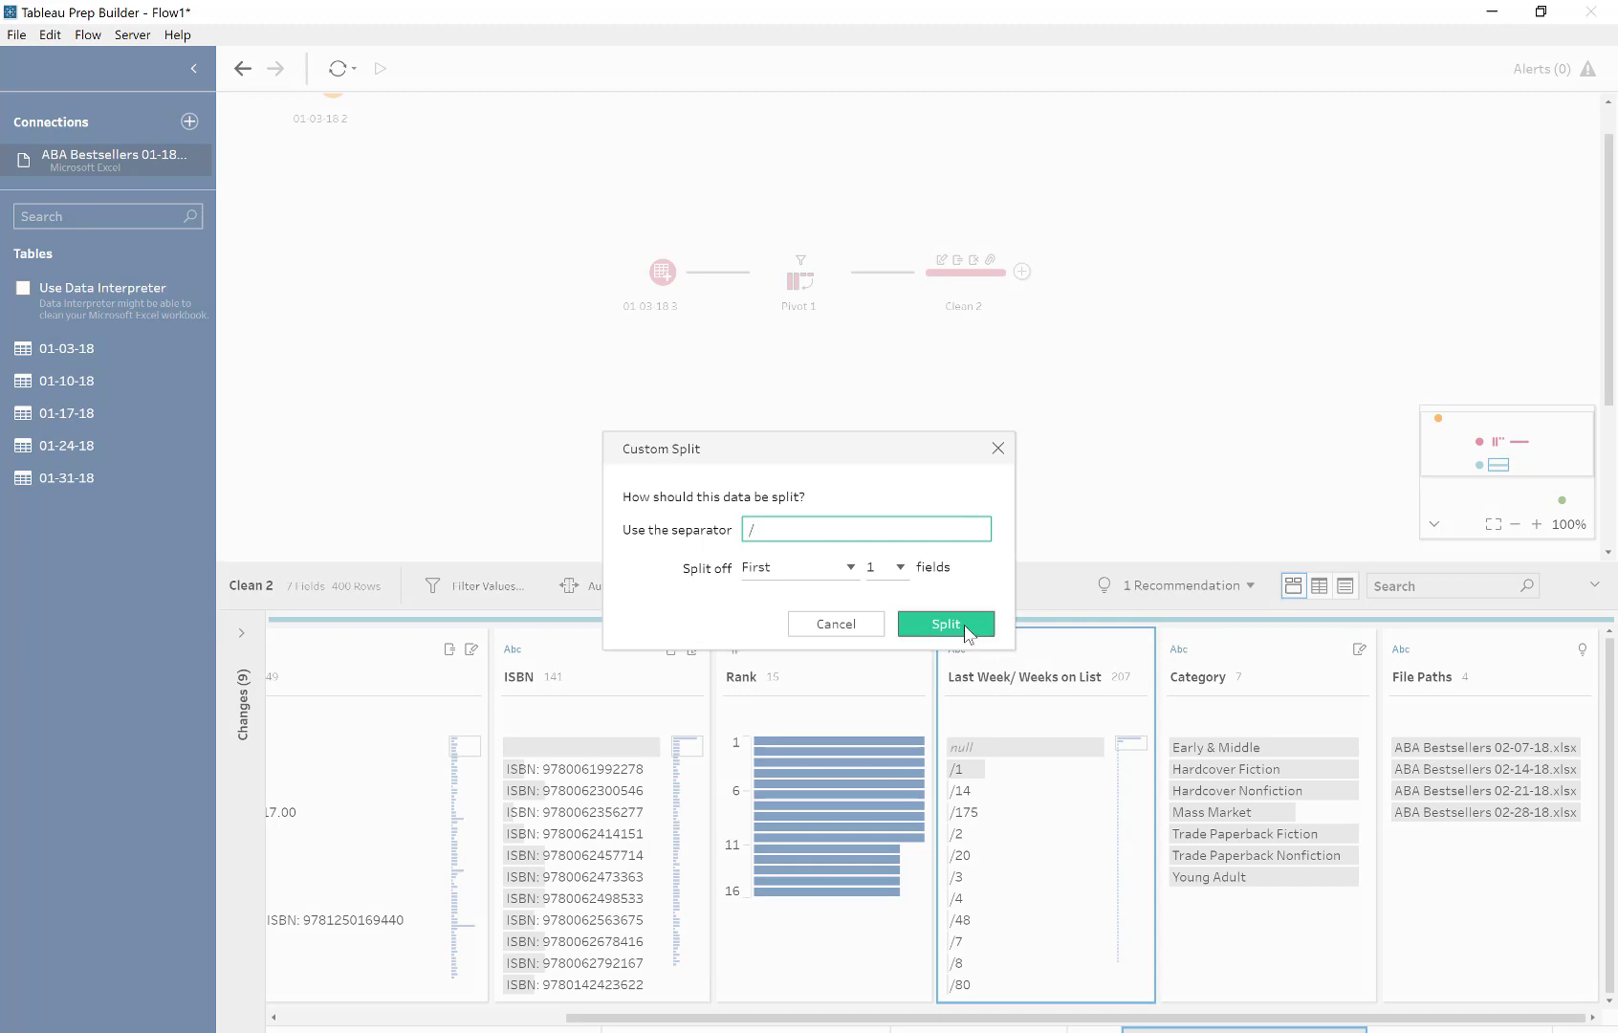
{"action": "left_click", "coordinate": [798, 567]}
{"action": "left_click", "coordinate": [765, 642]}
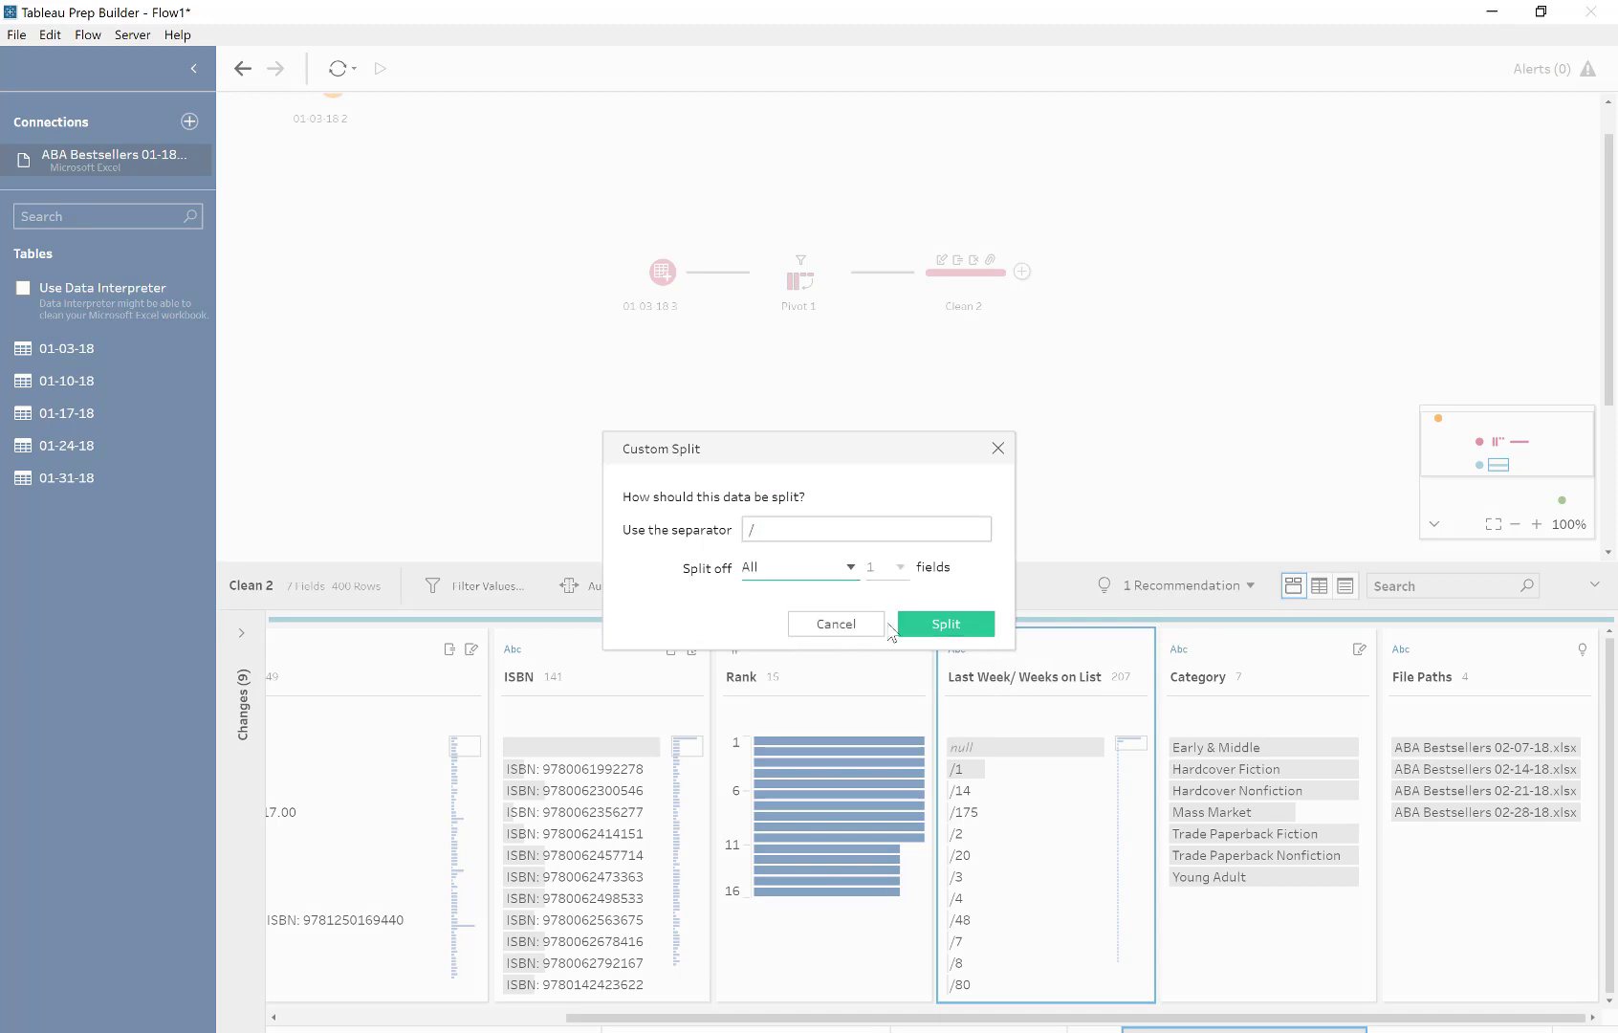
{"action": "left_click", "coordinate": [944, 624]}
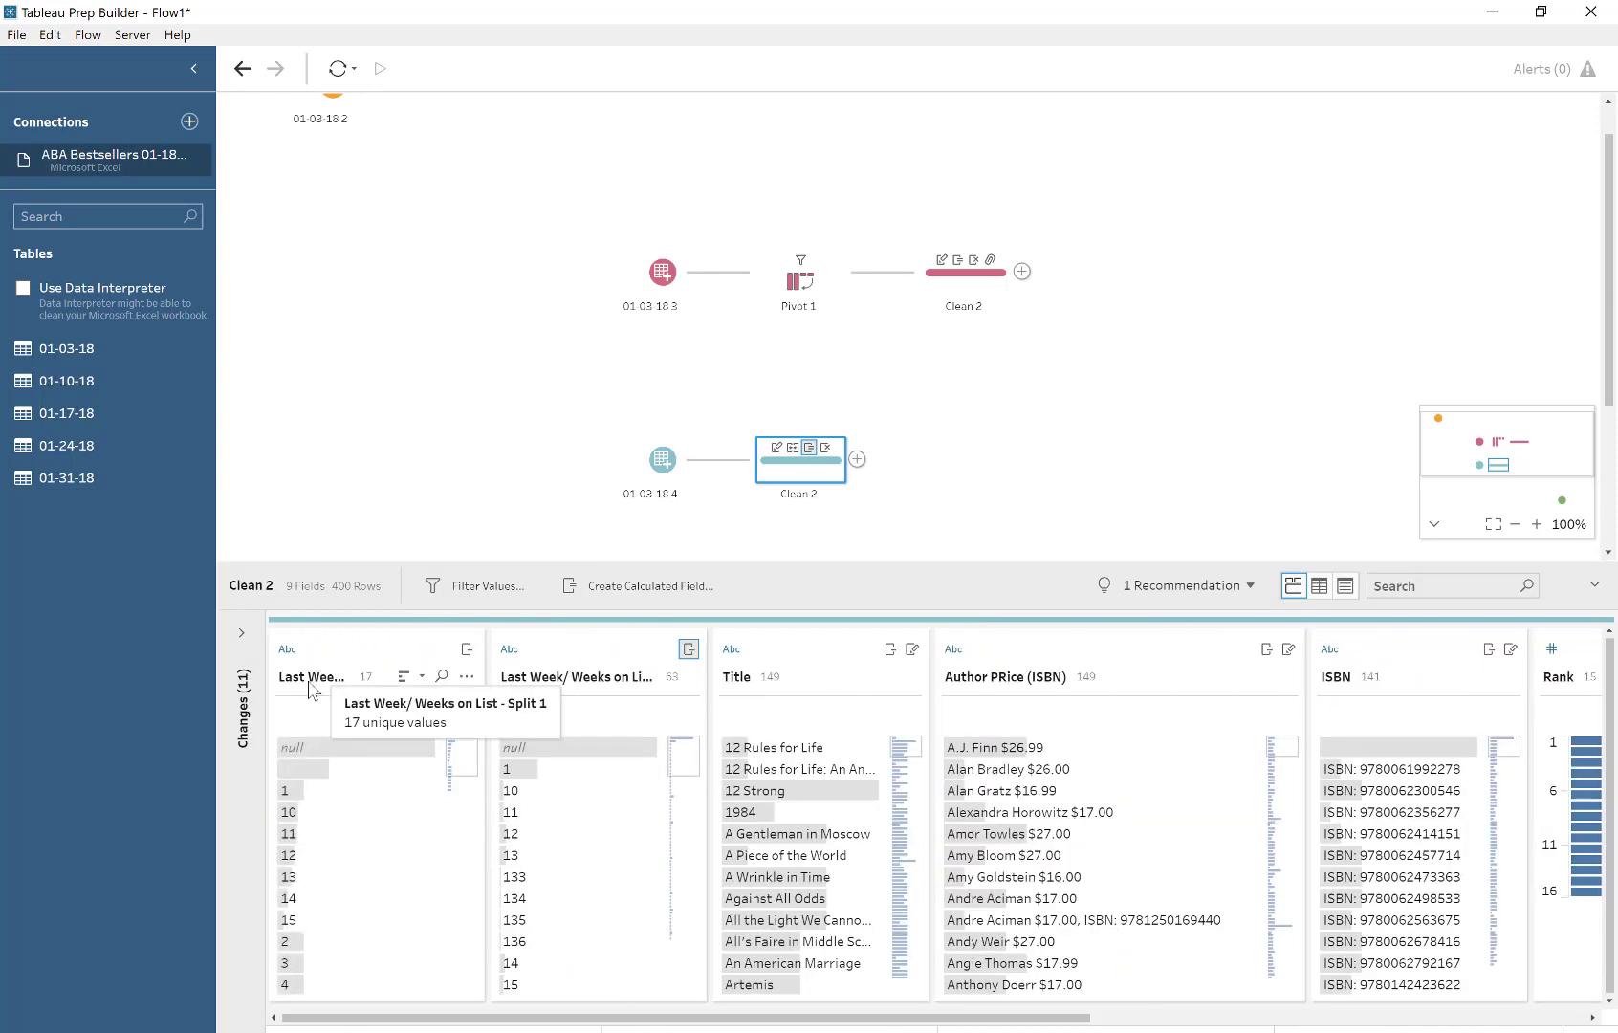
- Rename the first Last Week/ Weeks on List split field to Last Week and the second to Weeks on List
{"action": "double_click", "coordinate": [320, 678]}
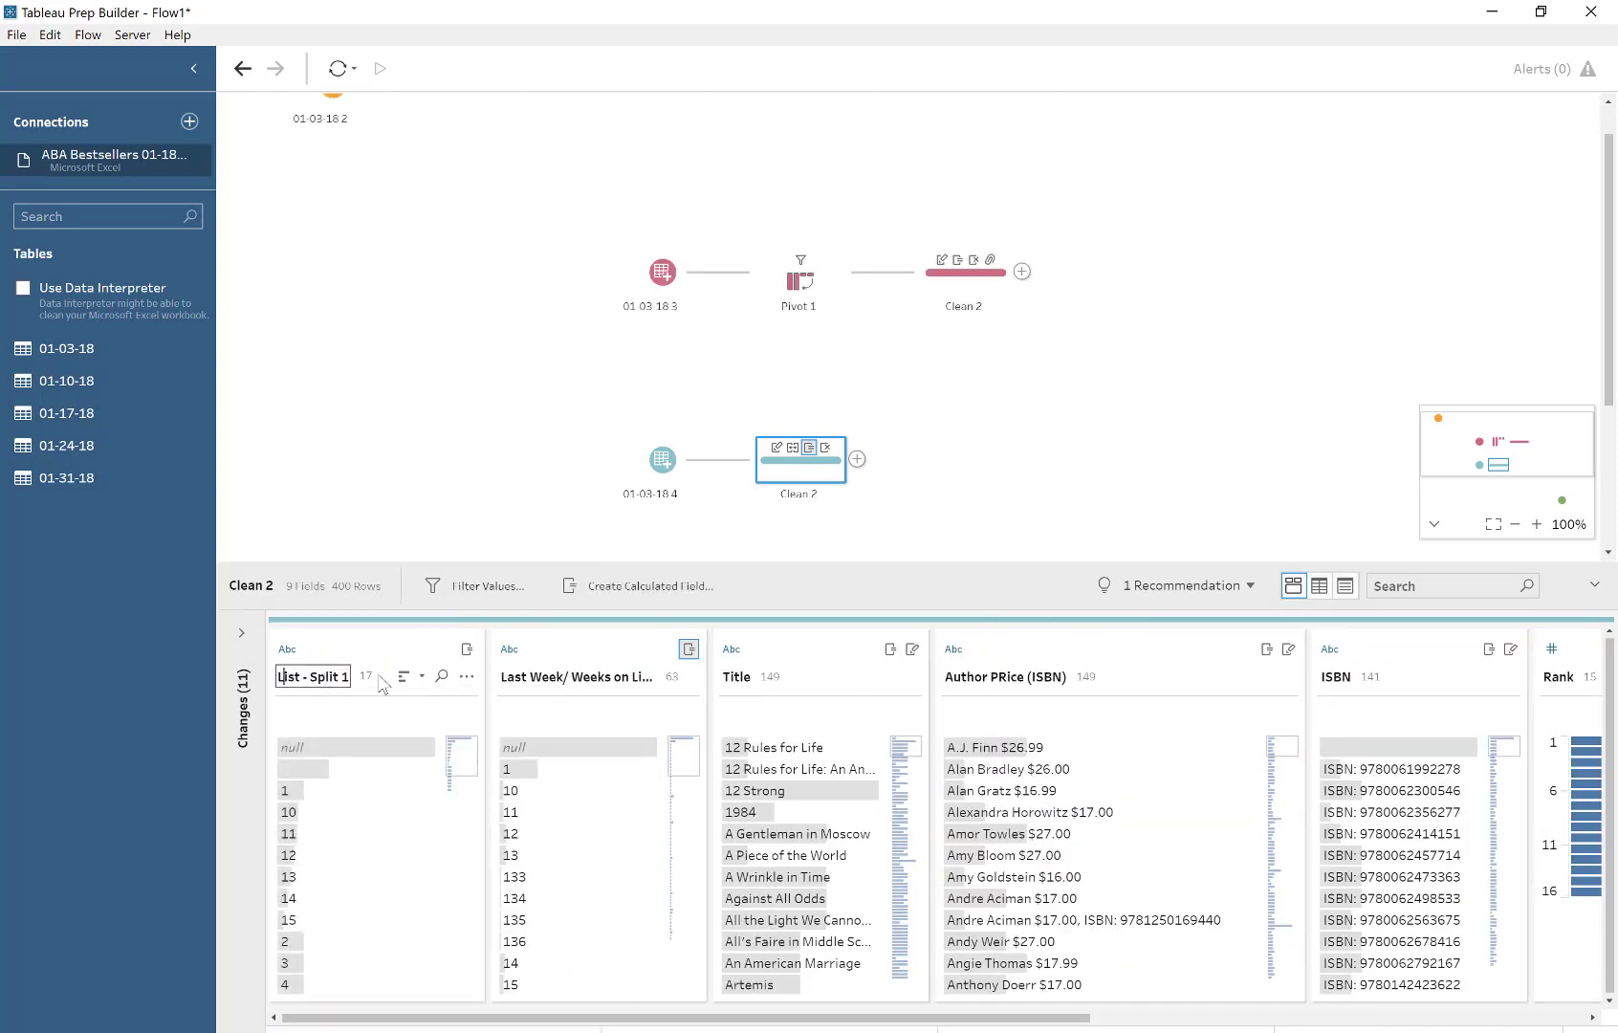
{"action": "key", "text": "shift+End"}
{"action": "key", "text": "Return"}
{"action": "double_click", "coordinate": [540, 678]}
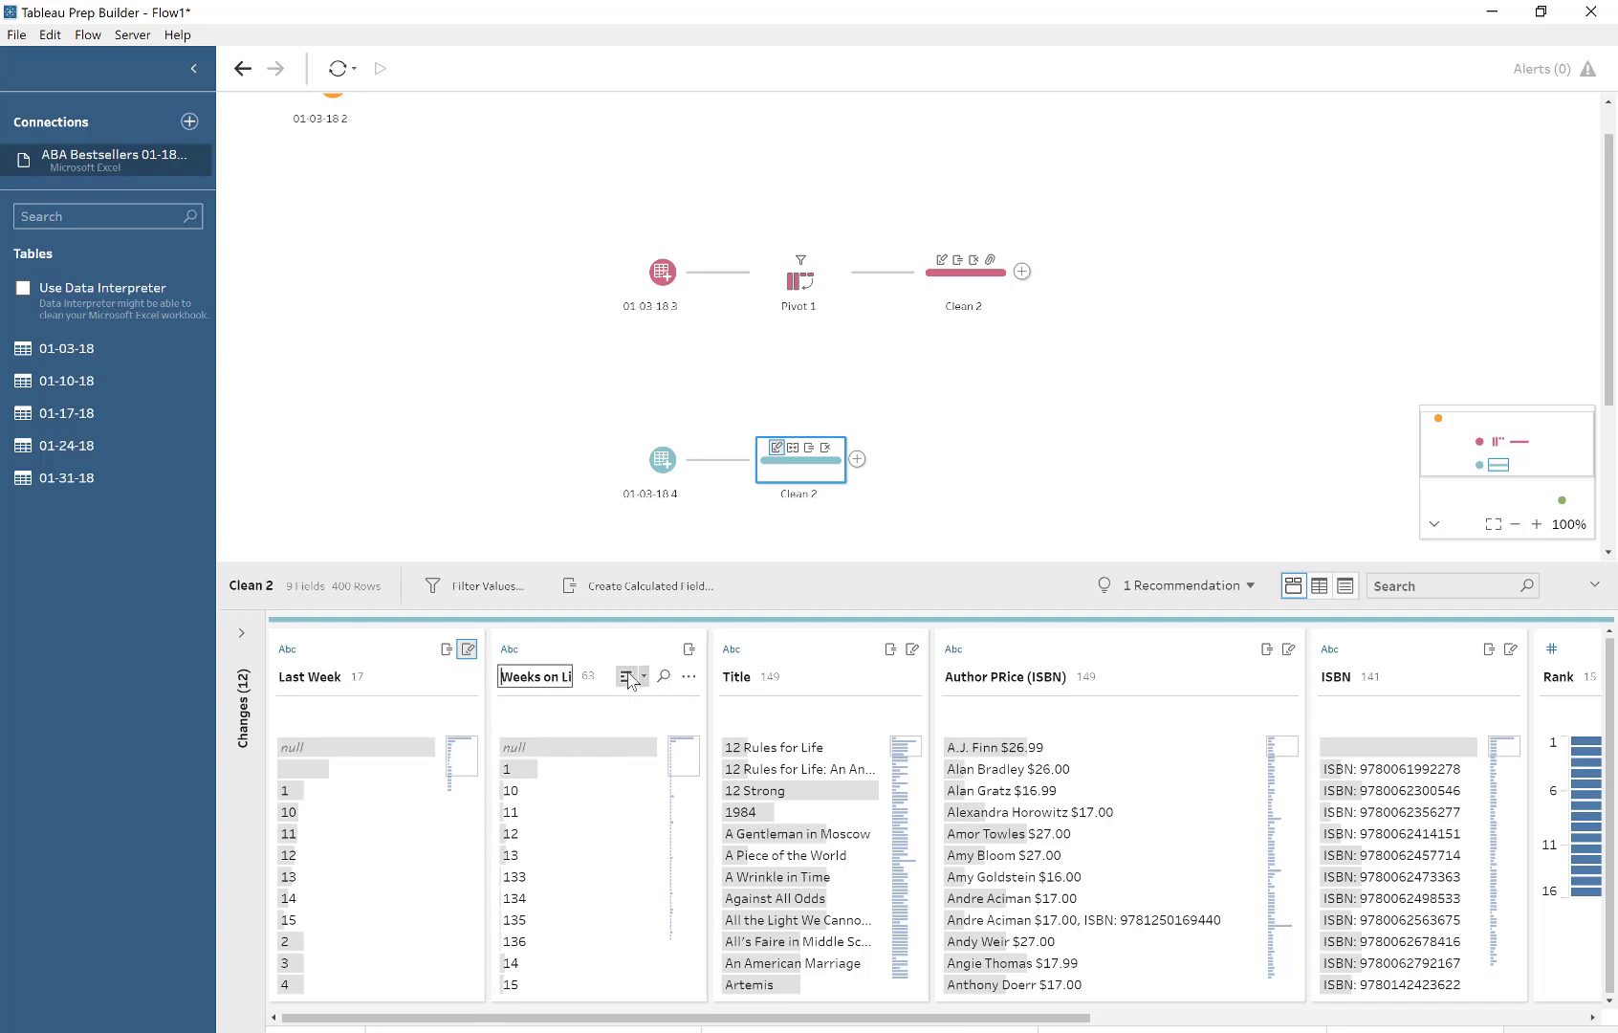
{"action": "key", "text": "Return"}
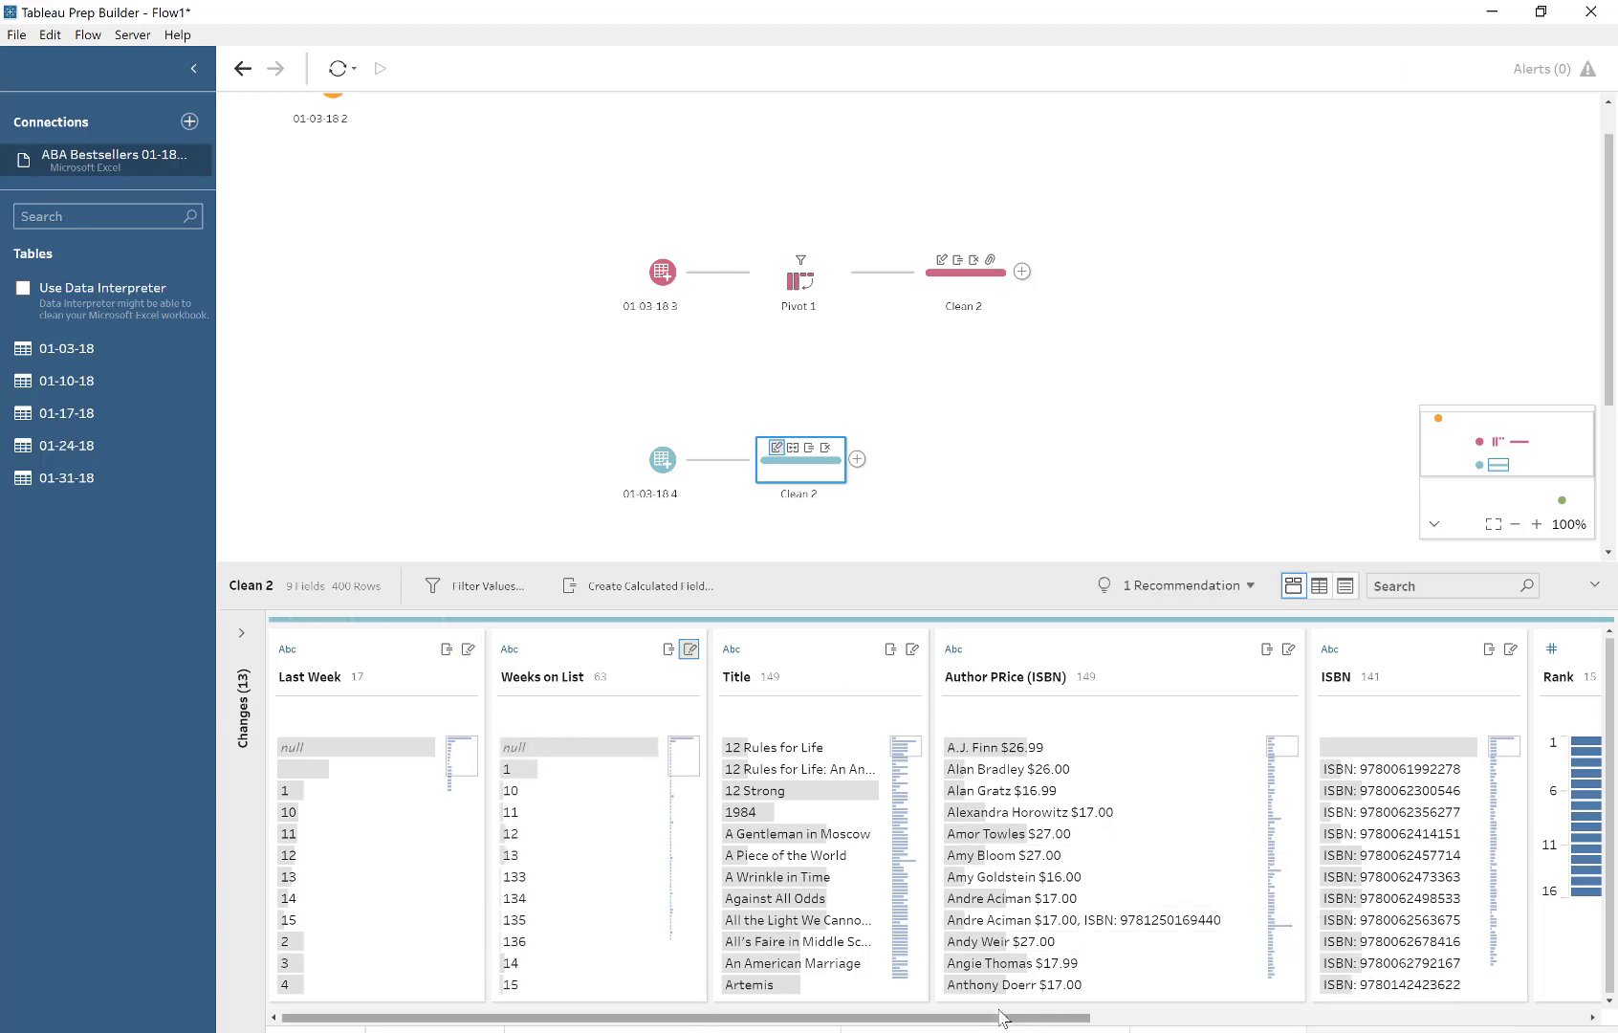
- Remove the original Last Week/ Weeks on List field
{"action": "left_click_drag", "start_coordinate": [1002, 1023], "coordinate": [1404, 1019]}
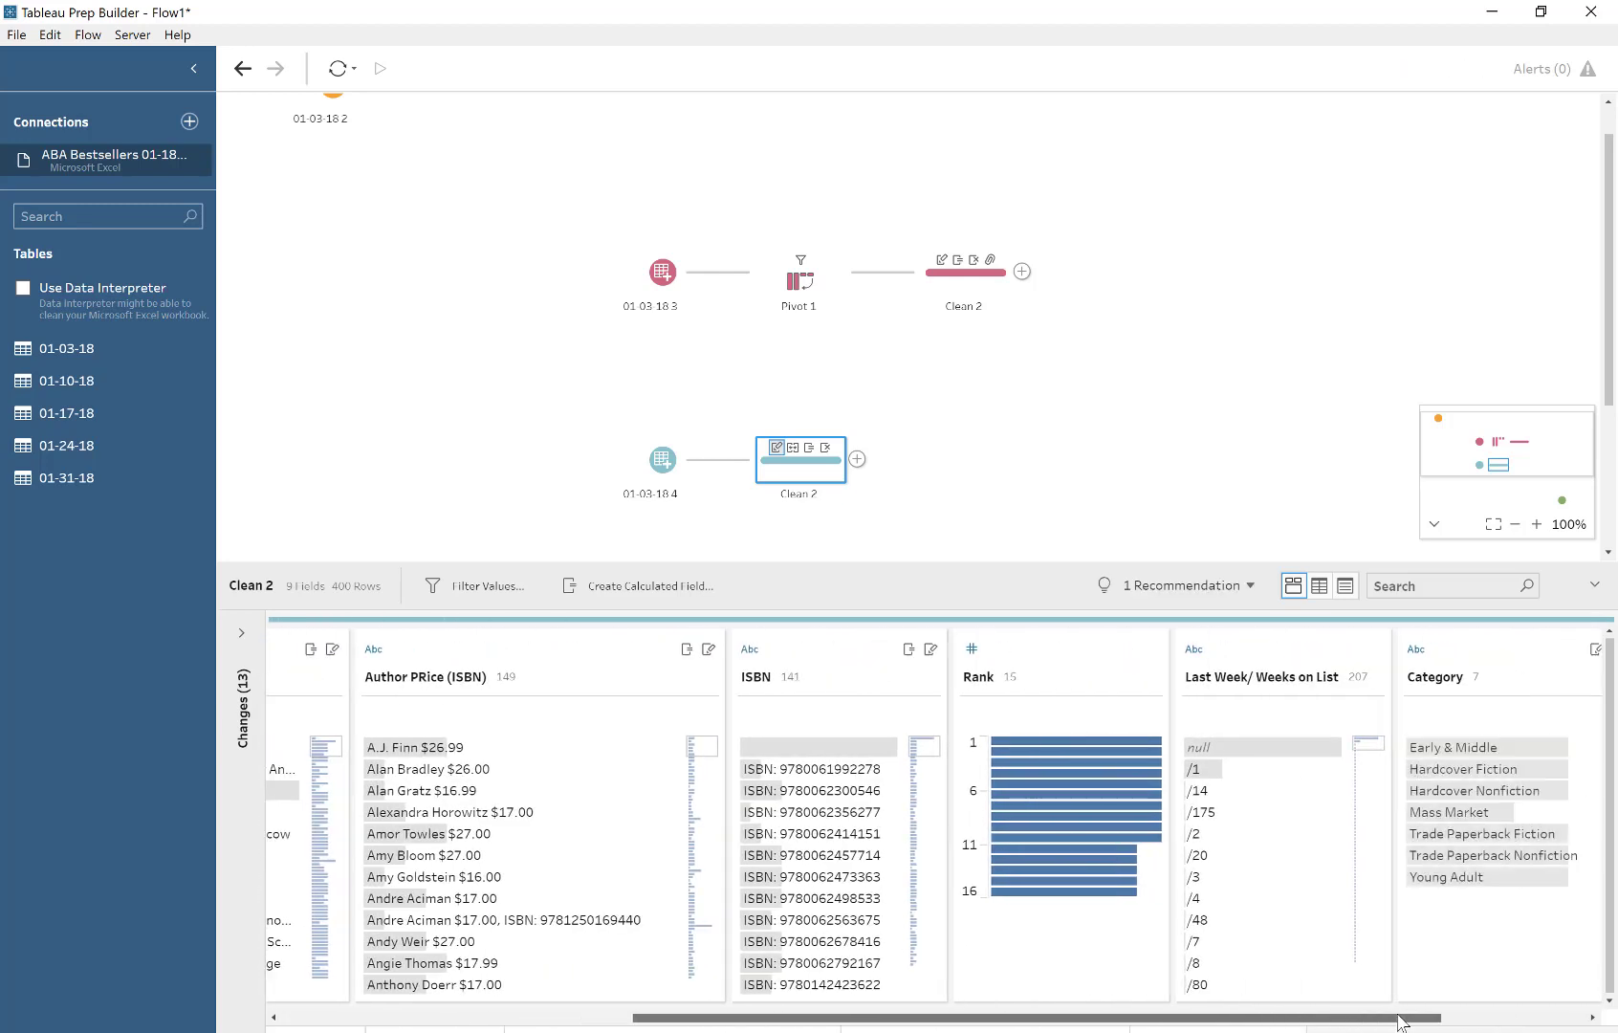
{"action": "left_click", "coordinate": [1282, 676]}
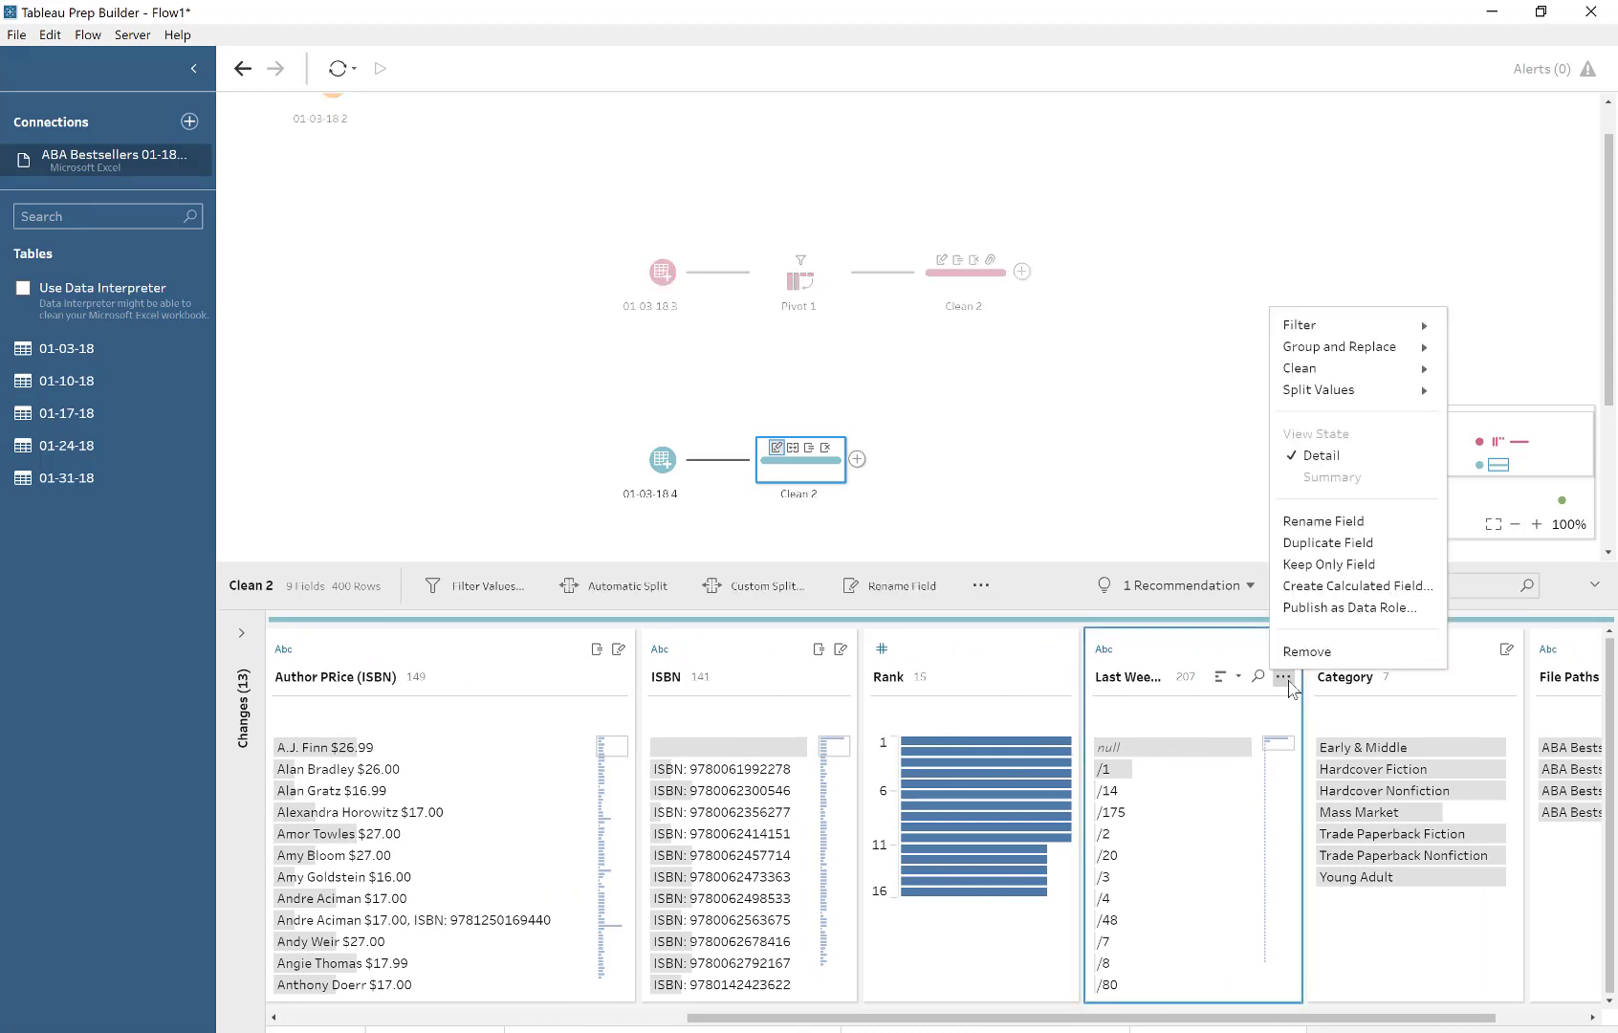
{"action": "left_click", "coordinate": [1315, 656]}
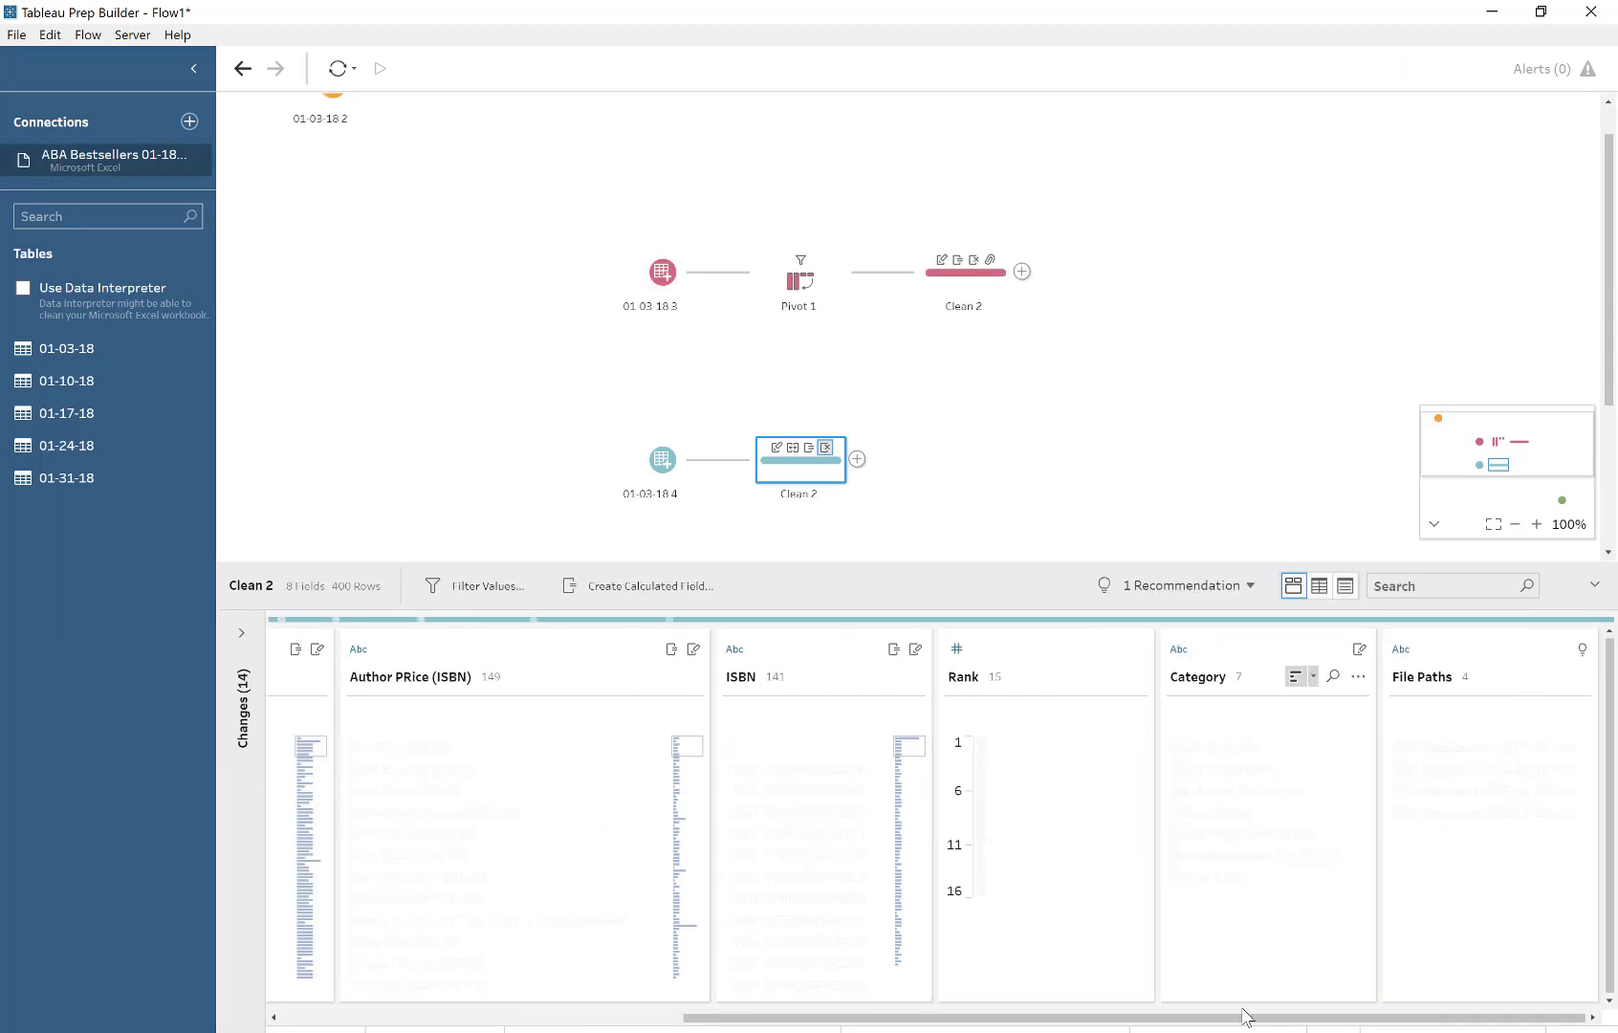
- Custom split the Author PRice (ISBN) field at the comma separator, splitting off the last 1 field
{"action": "left_click_drag", "start_coordinate": [1253, 1021], "coordinate": [851, 1023]}
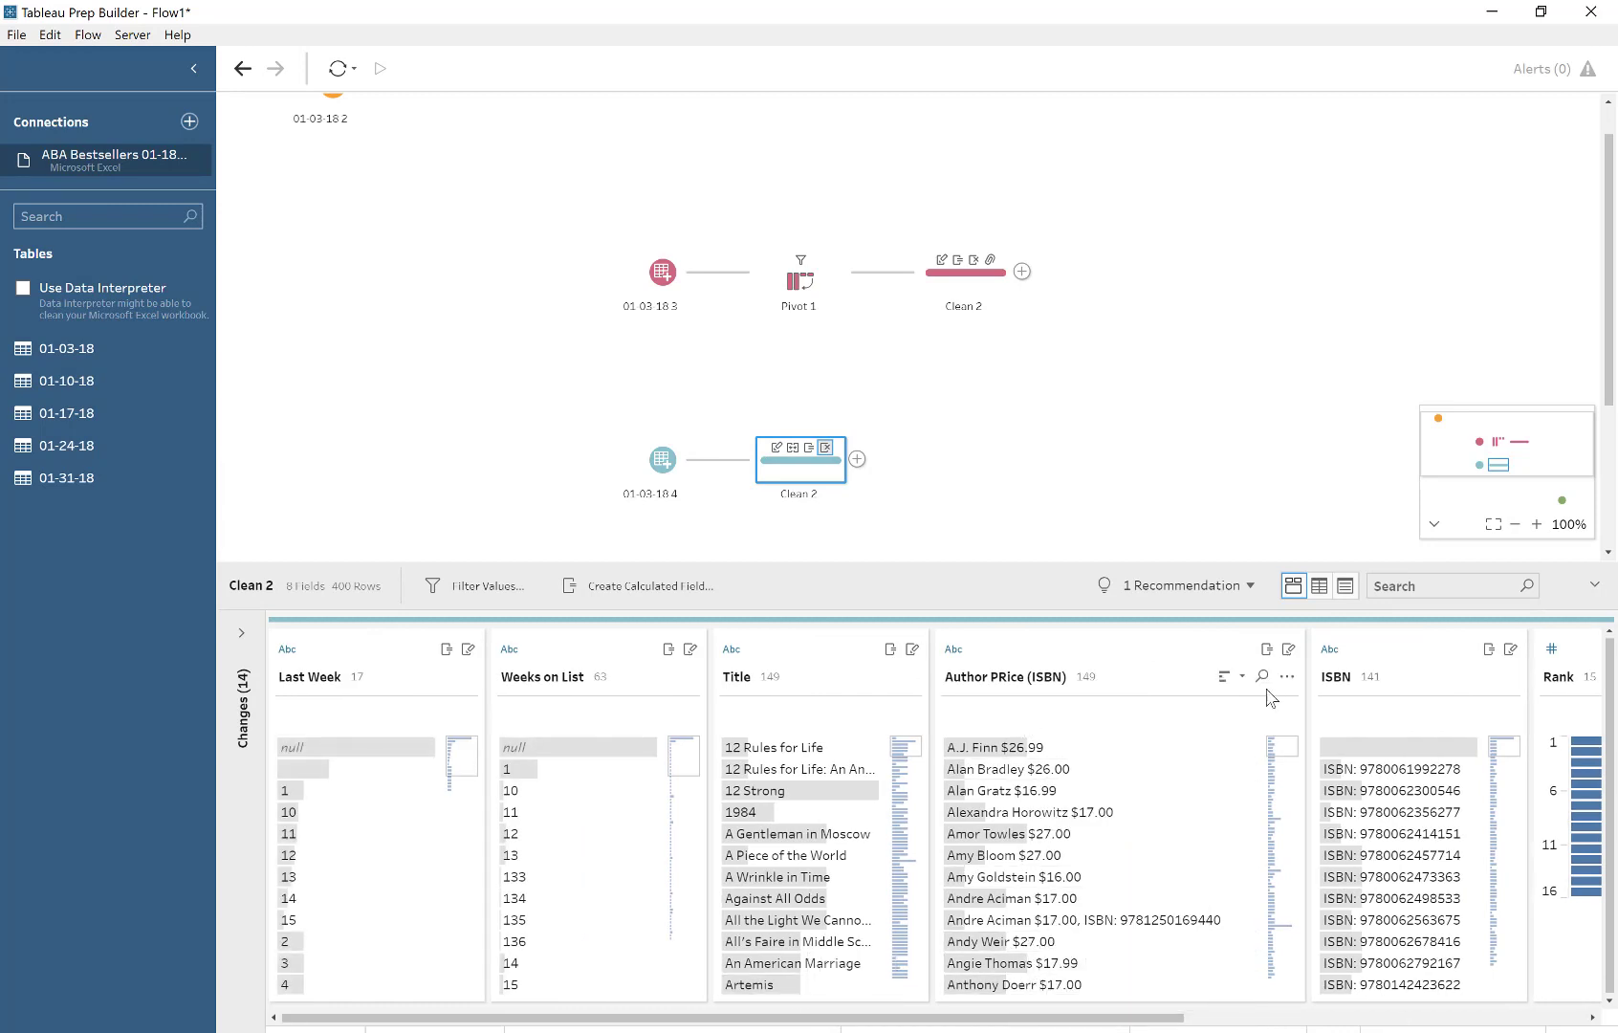
{"action": "left_click", "coordinate": [1286, 677]}
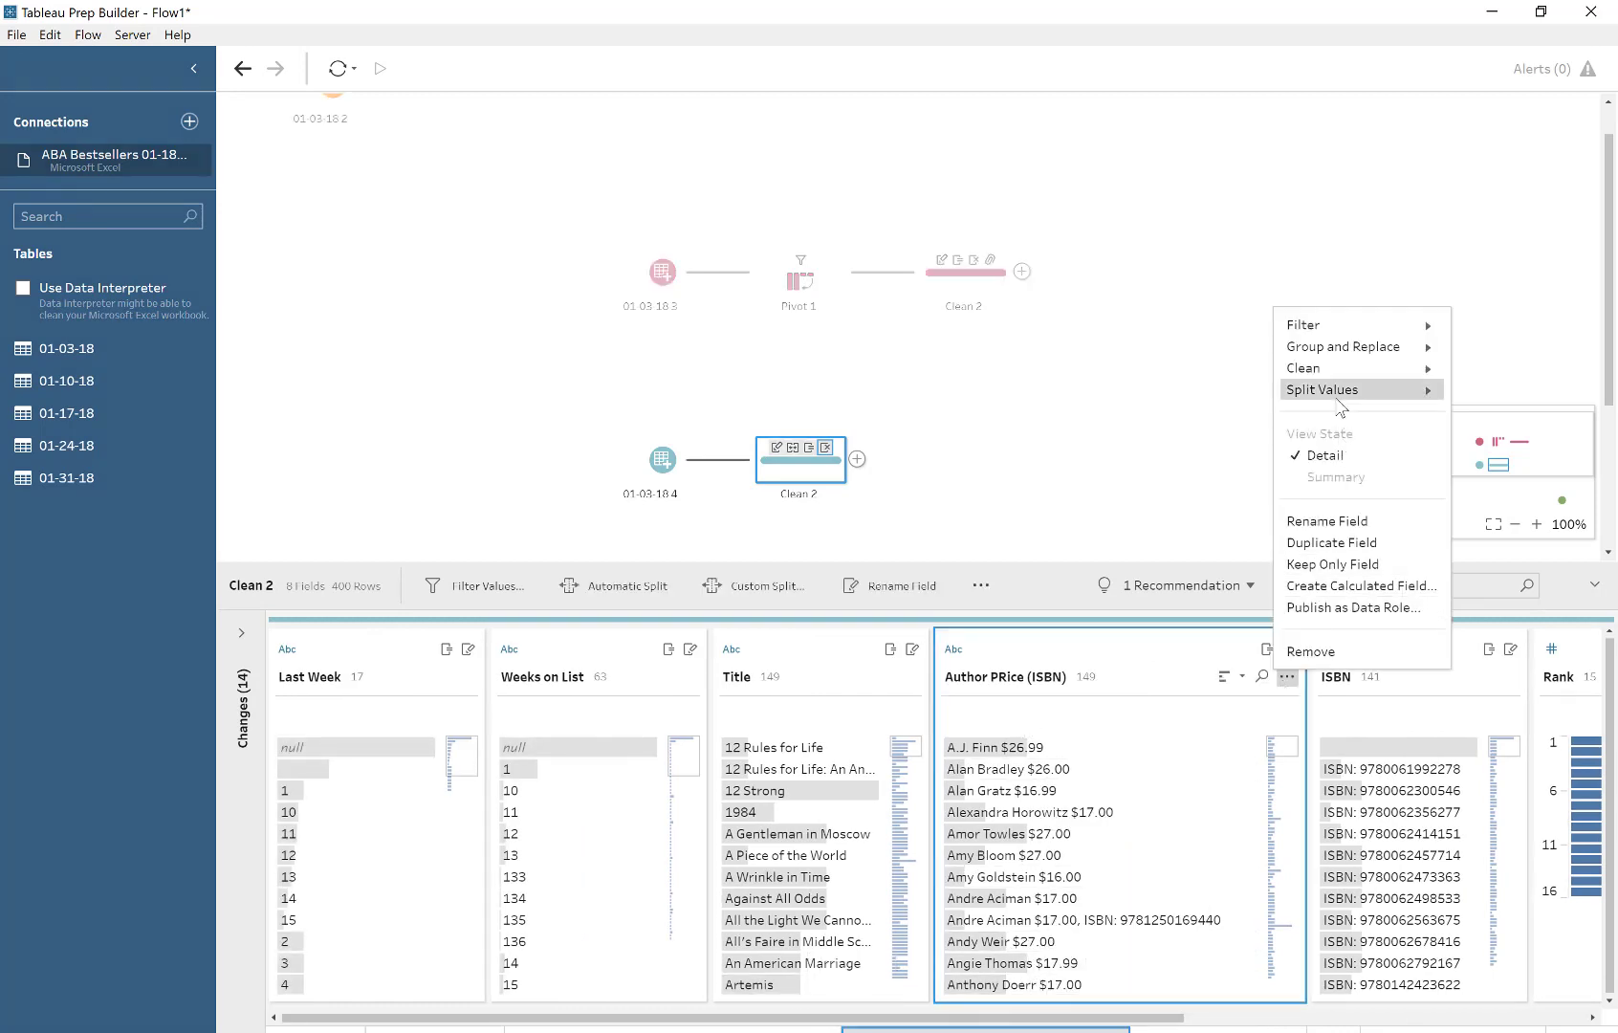
{"action": "mouse_move", "coordinate": [1338, 397]}
{"action": "left_click", "coordinate": [1464, 411]}
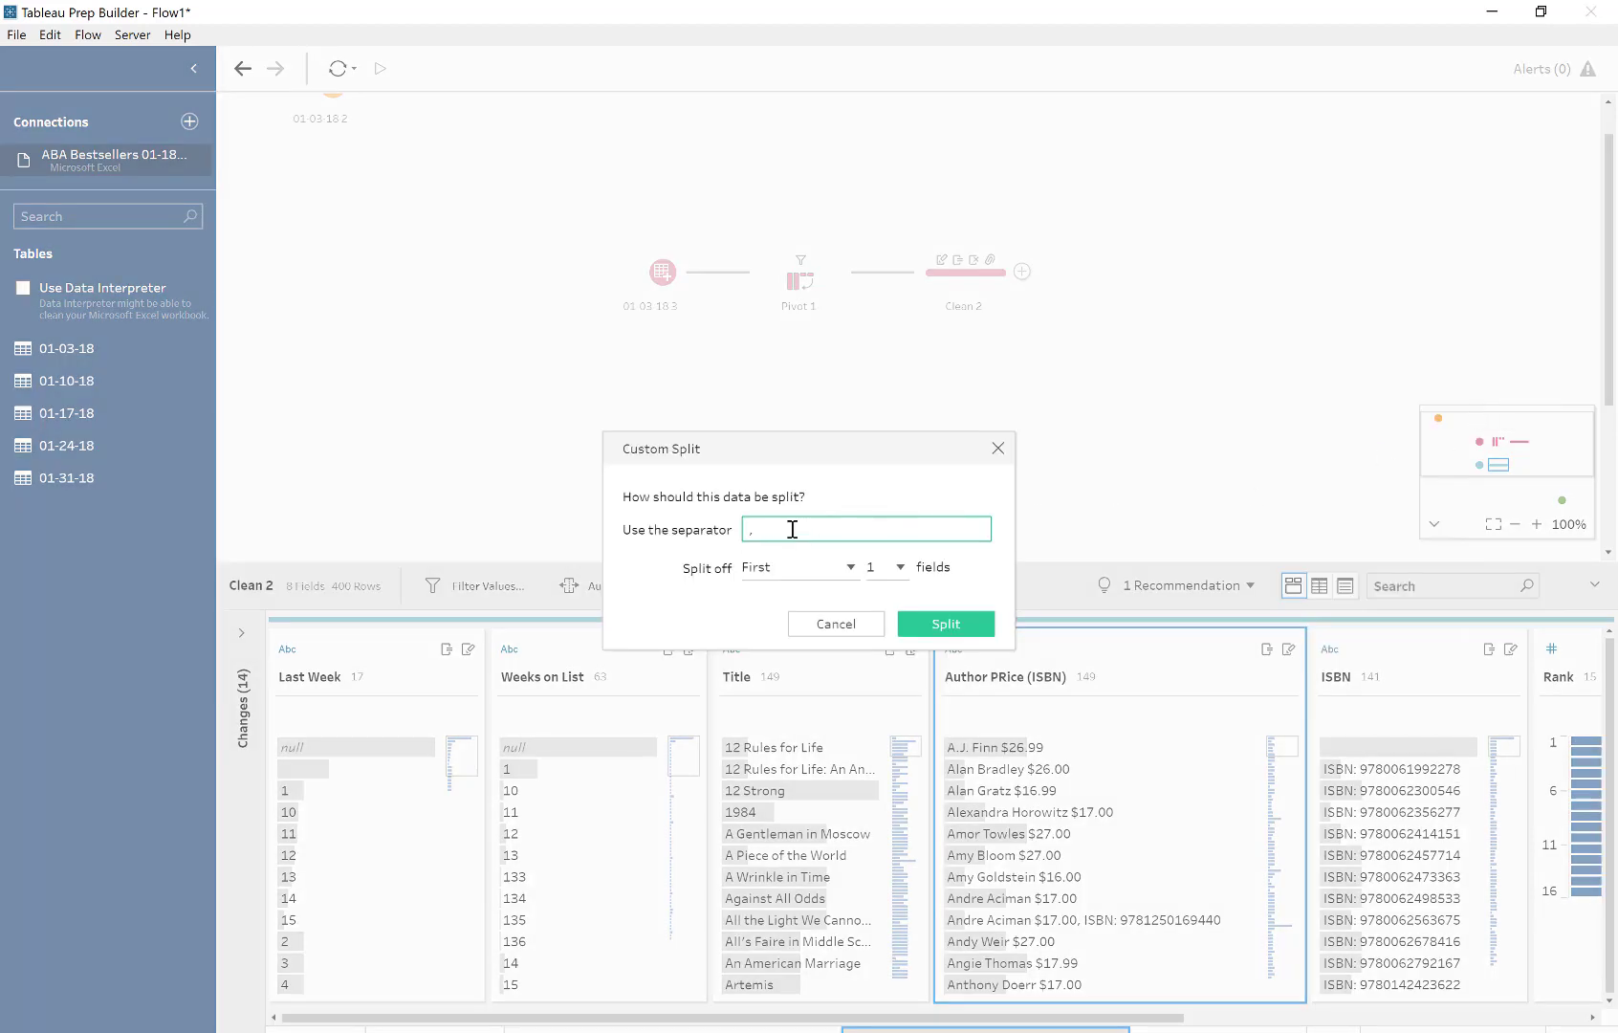
{"action": "type", "text": ","}
{"action": "left_click", "coordinate": [776, 569]}
{"action": "left_click", "coordinate": [783, 622]}
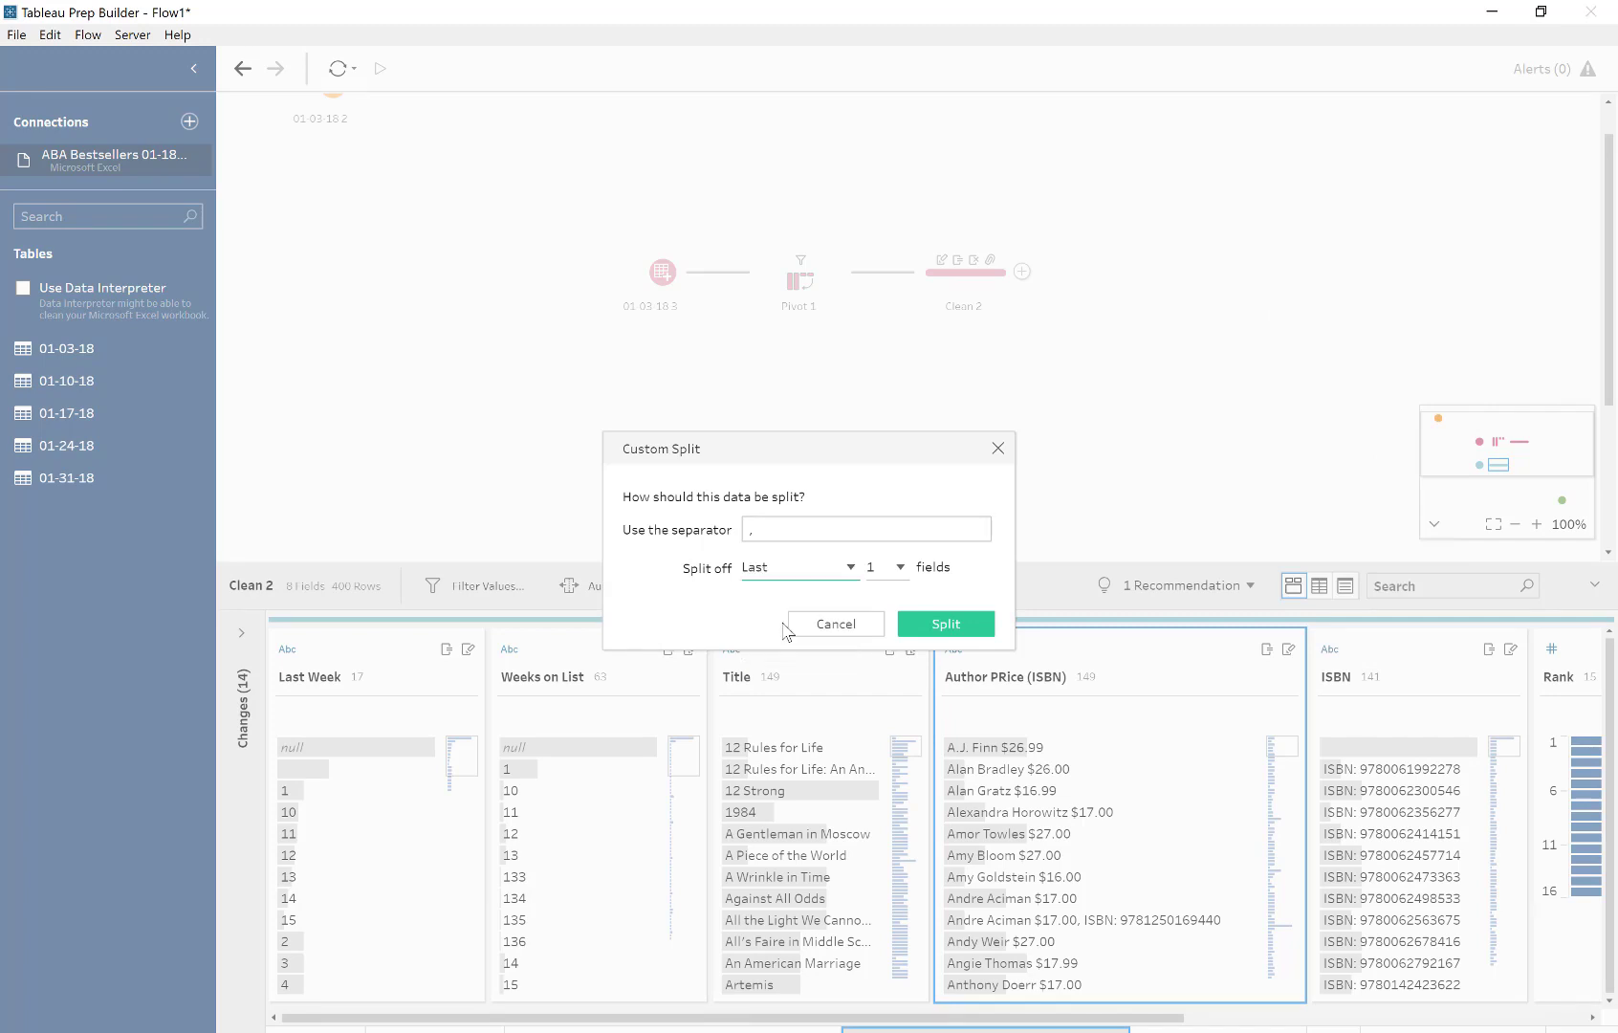
{"action": "left_click", "coordinate": [946, 624]}
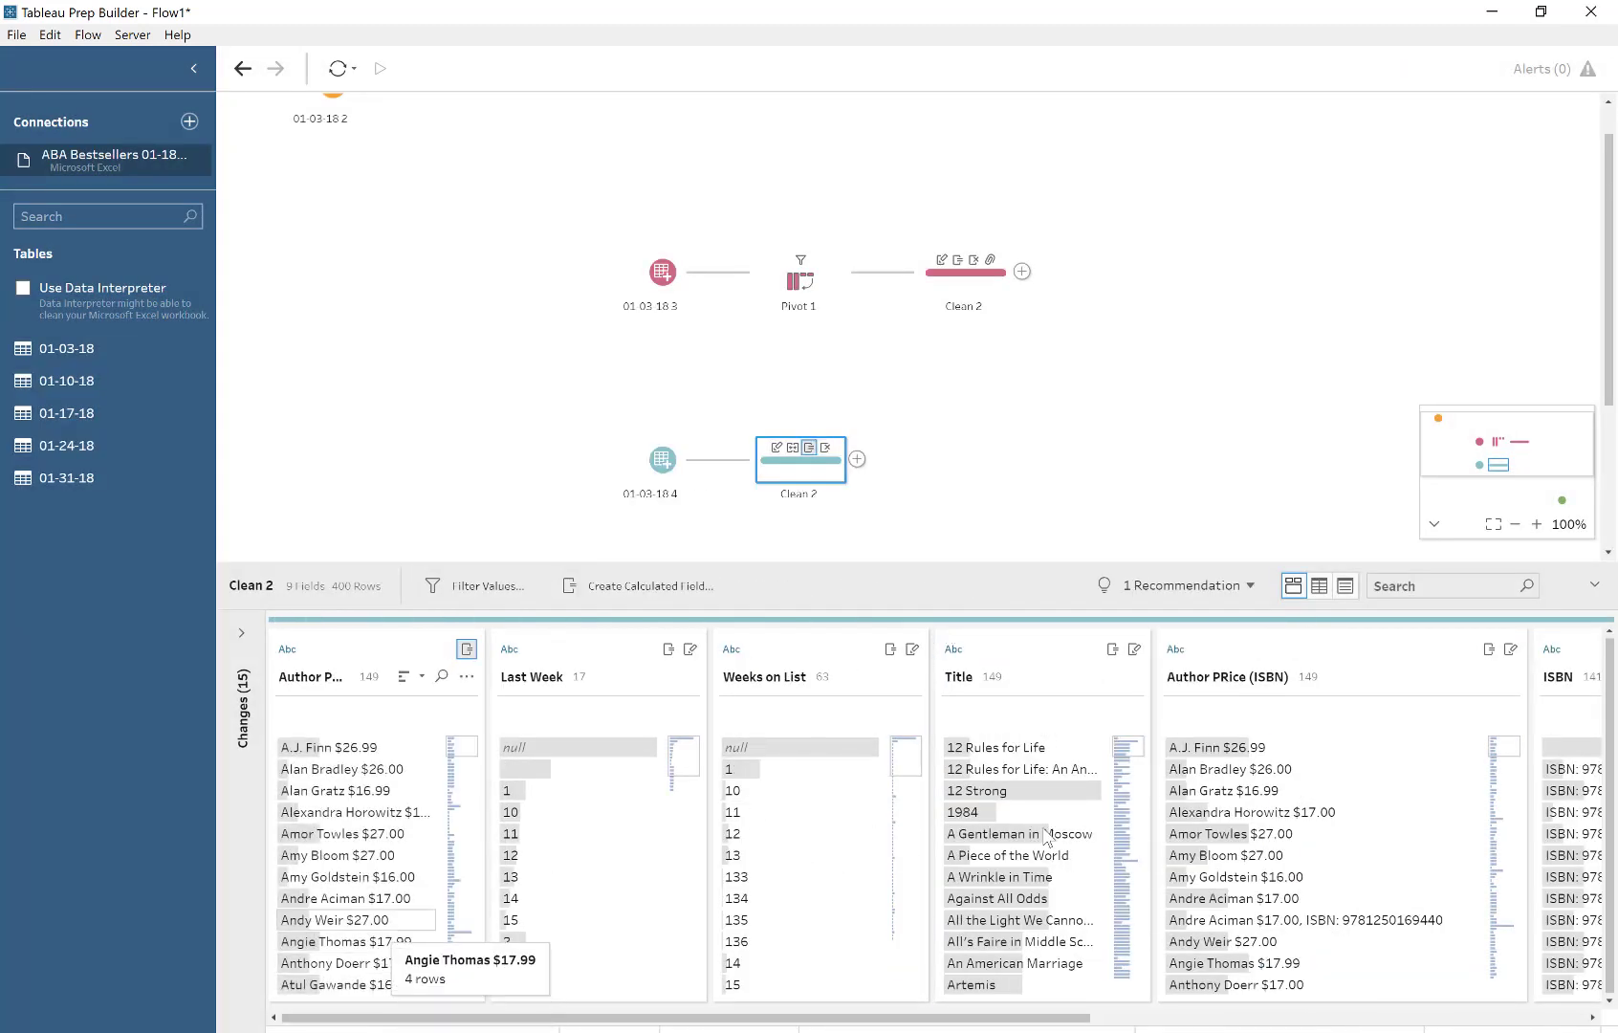
- Edit the Author PRice (ISBN) - Split 1 calculation, starting an IF CONTAINS() condition above the TRIM expression
{"action": "left_click", "coordinate": [1283, 919]}
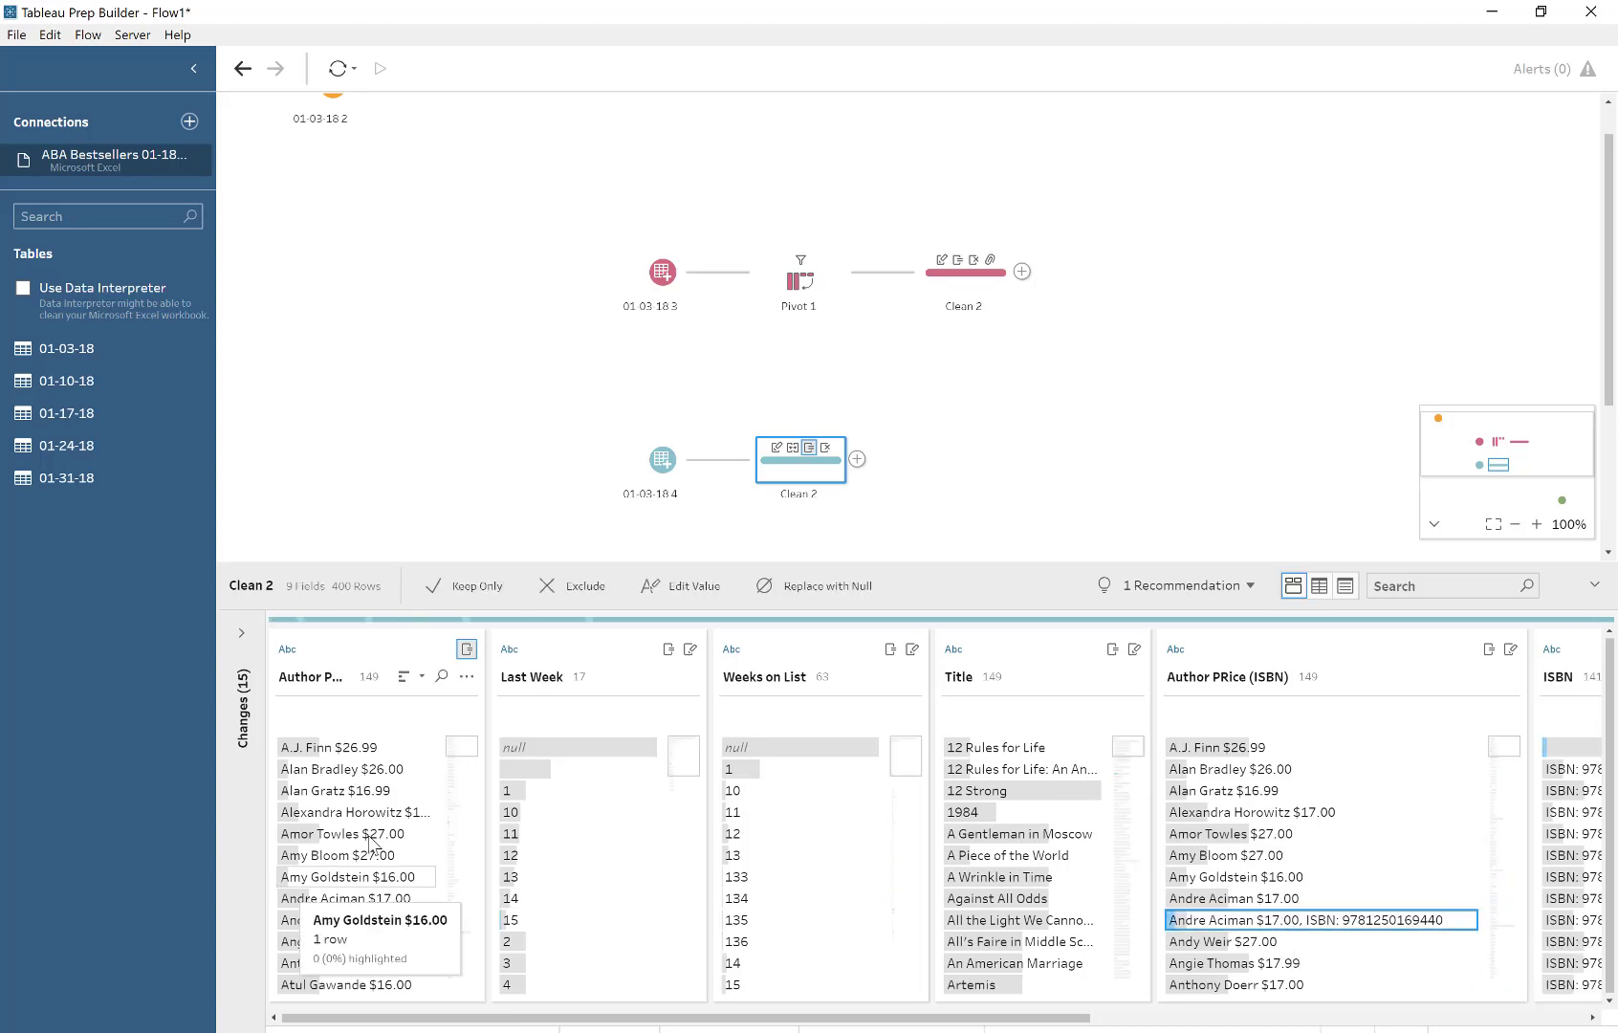
{"action": "scroll", "coordinate": [450, 827], "scroll_direction": "down", "scroll_amount": 5}
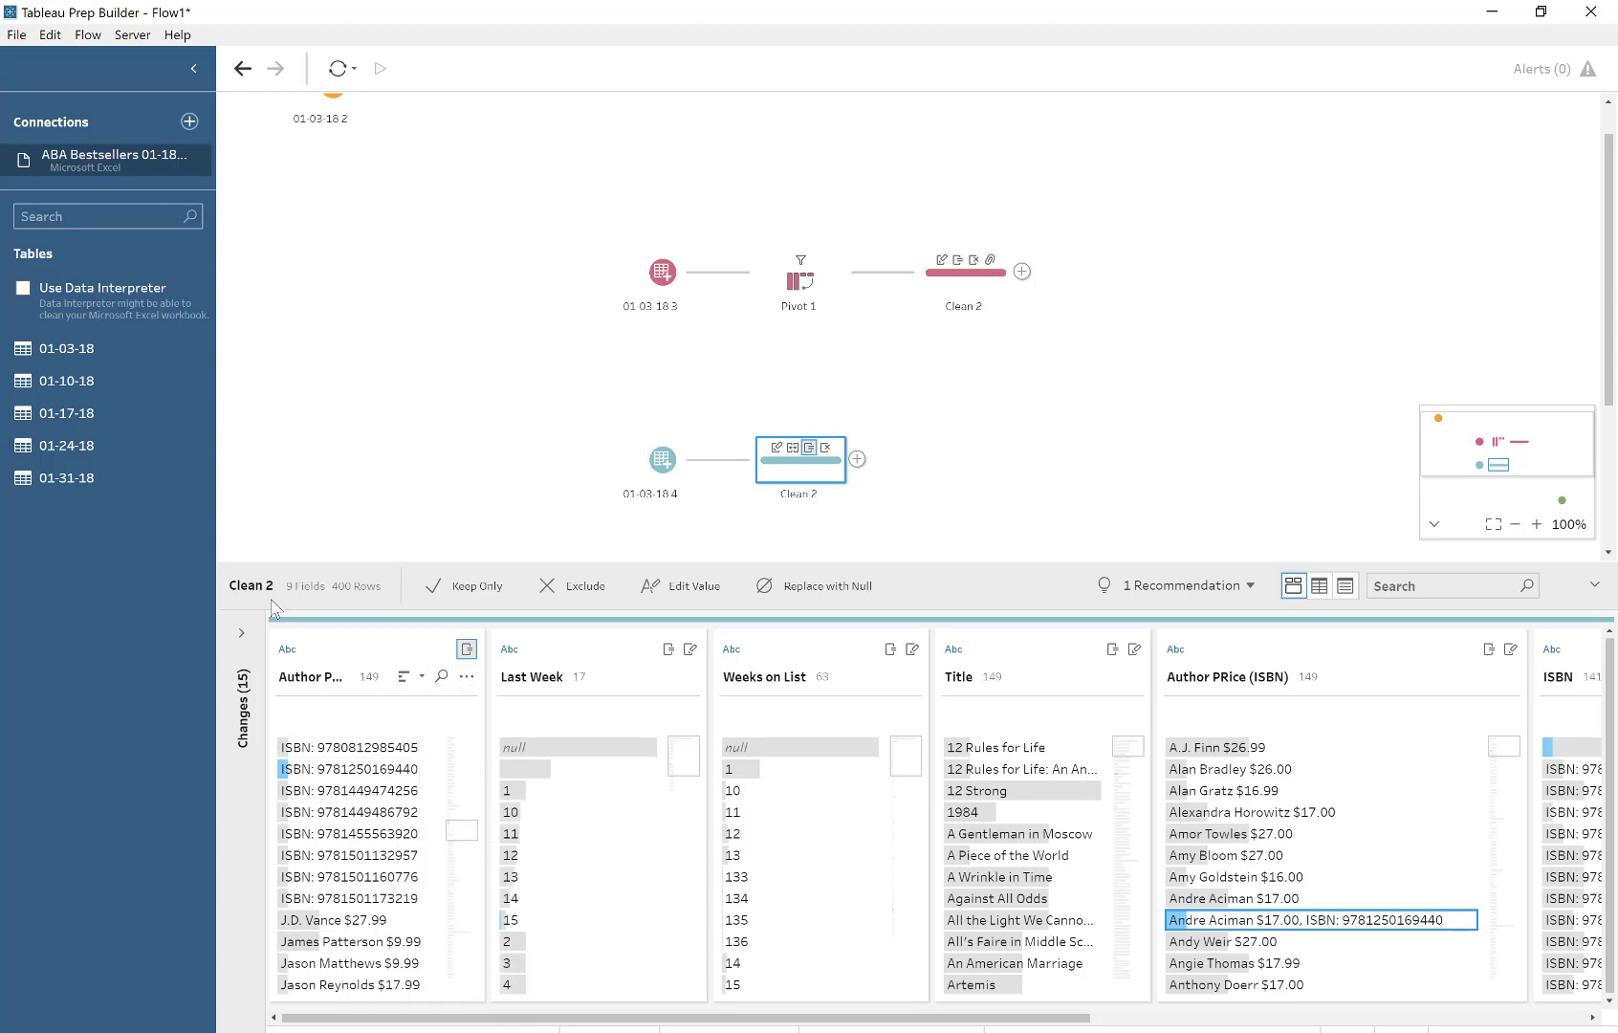
{"action": "left_click", "coordinate": [241, 637]}
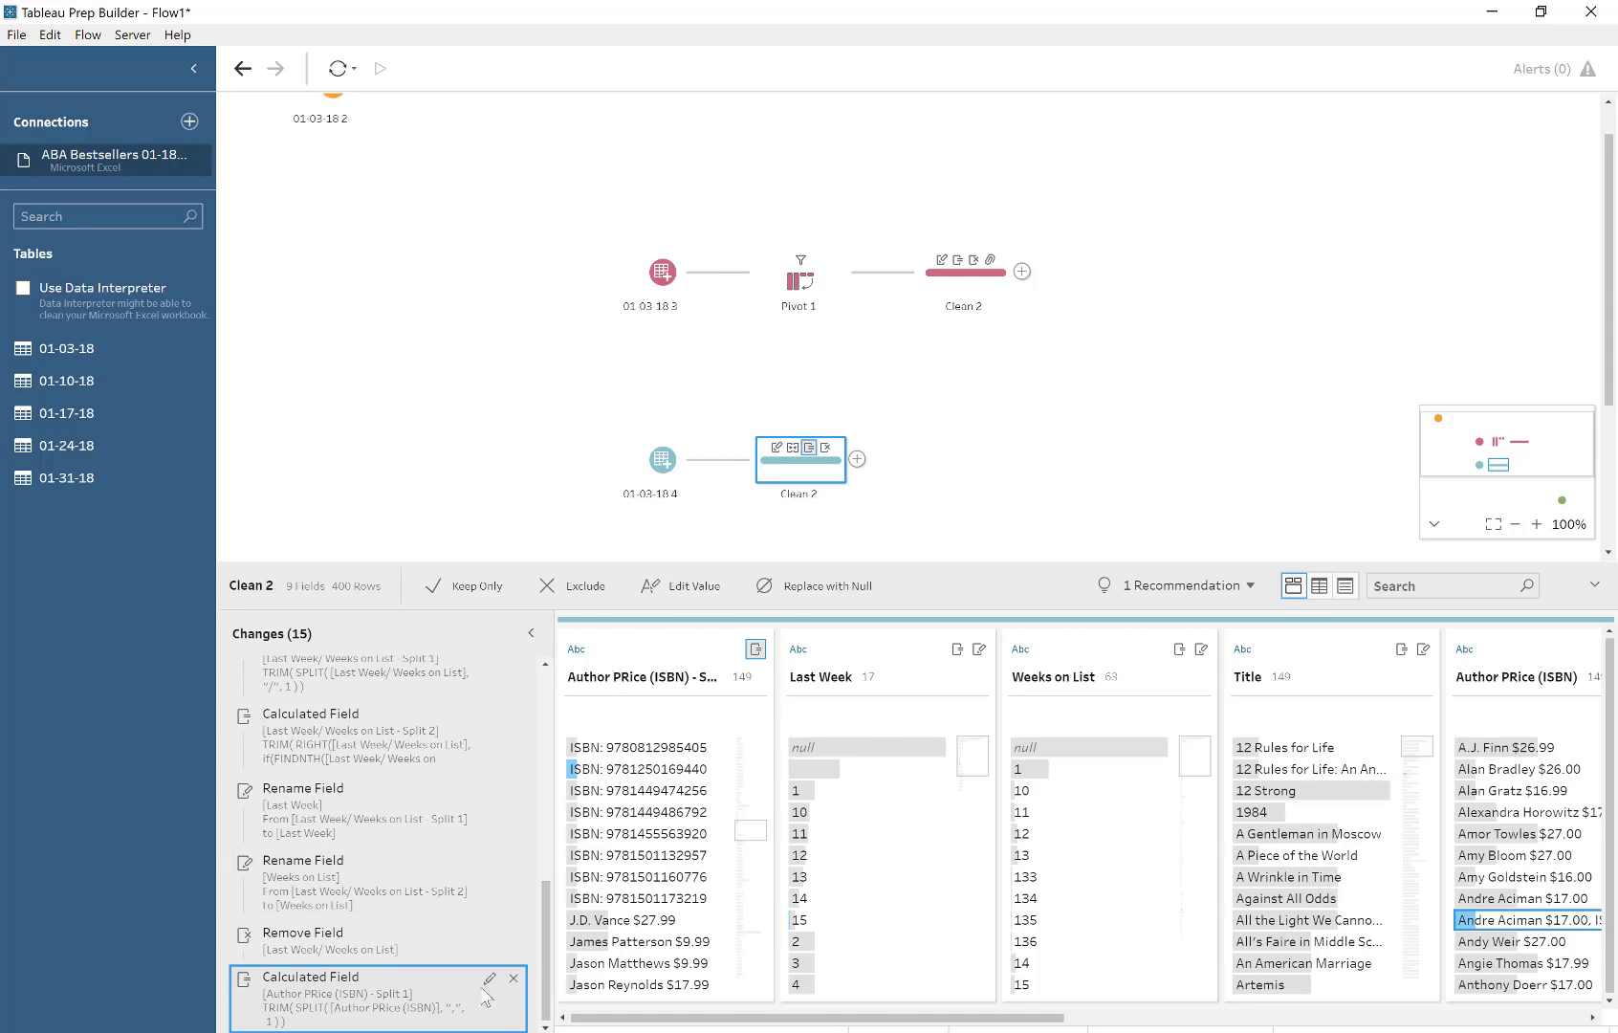
{"action": "left_click", "coordinate": [488, 980]}
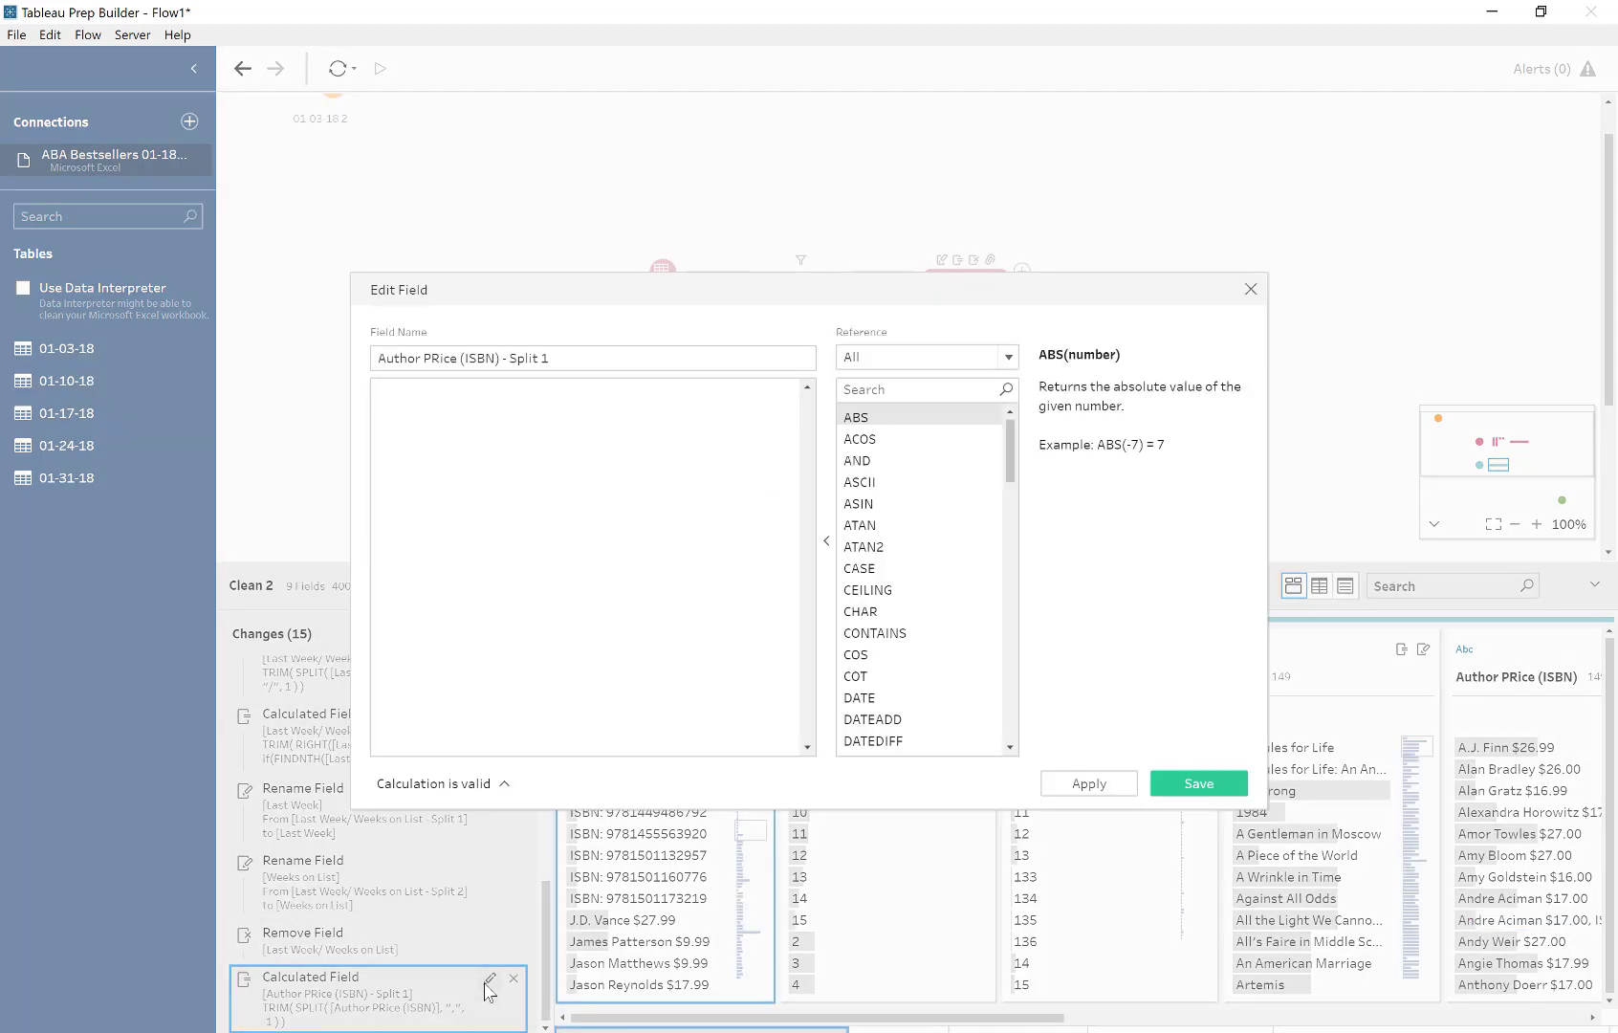
{"action": "left_click", "coordinate": [378, 394]}
{"action": "key", "text": "Return"}
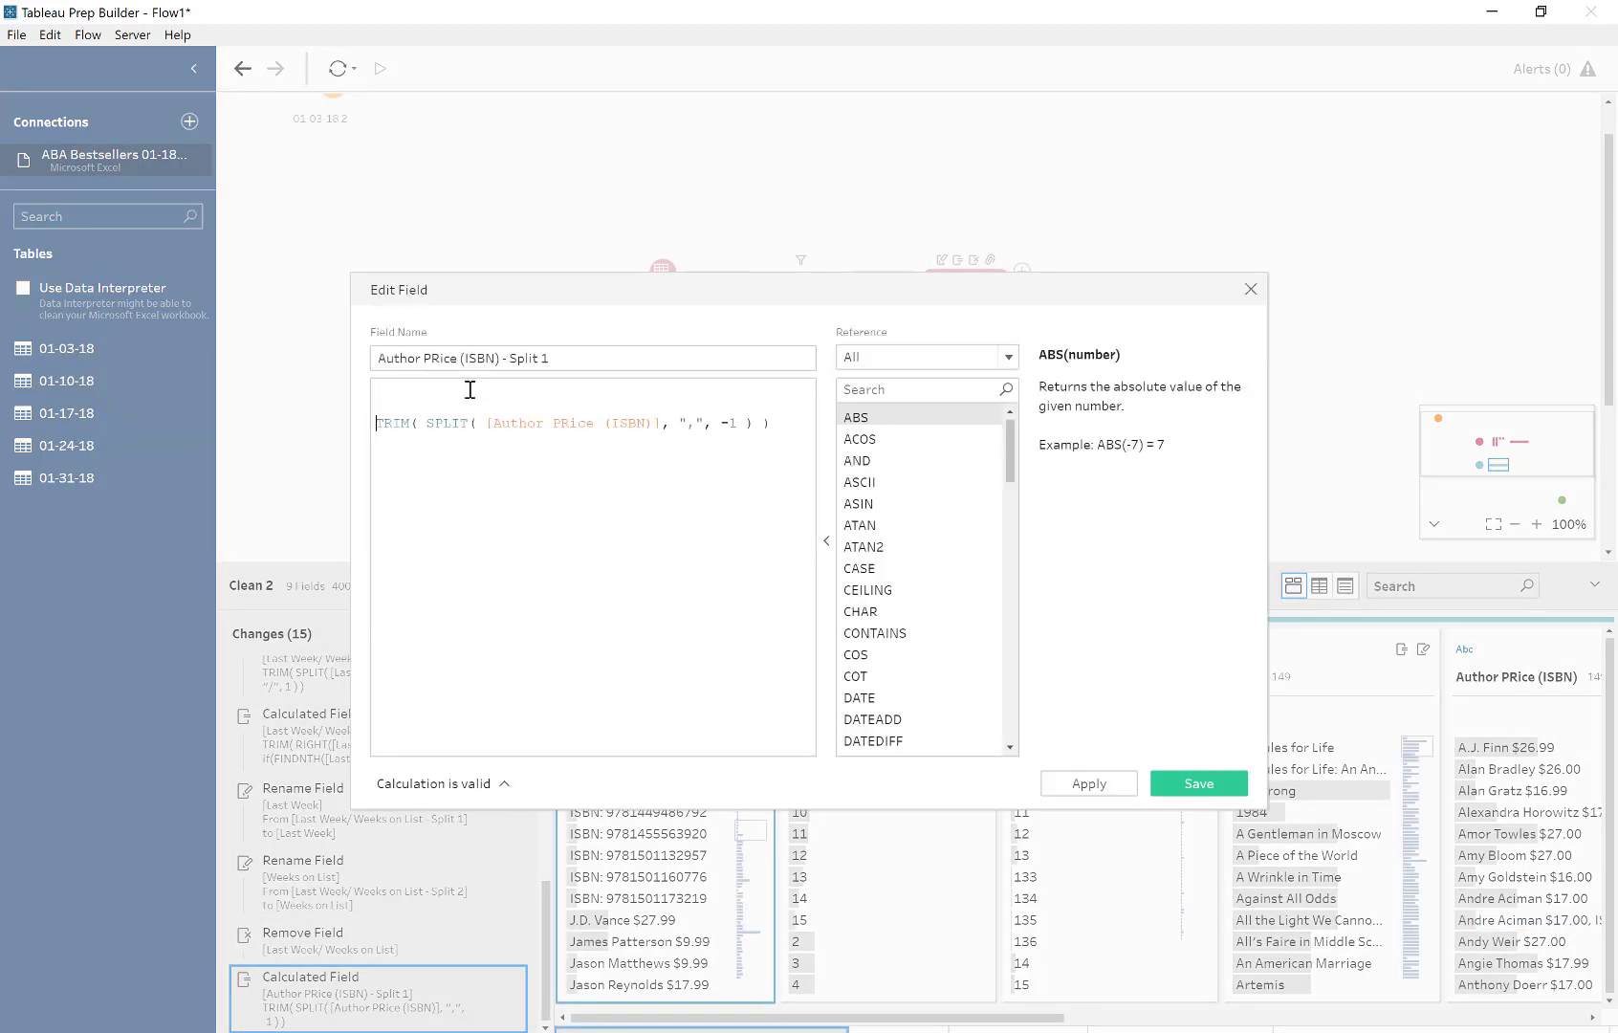
{"action": "type", "text": "IF"}
{"action": "key", "text": "Return"}
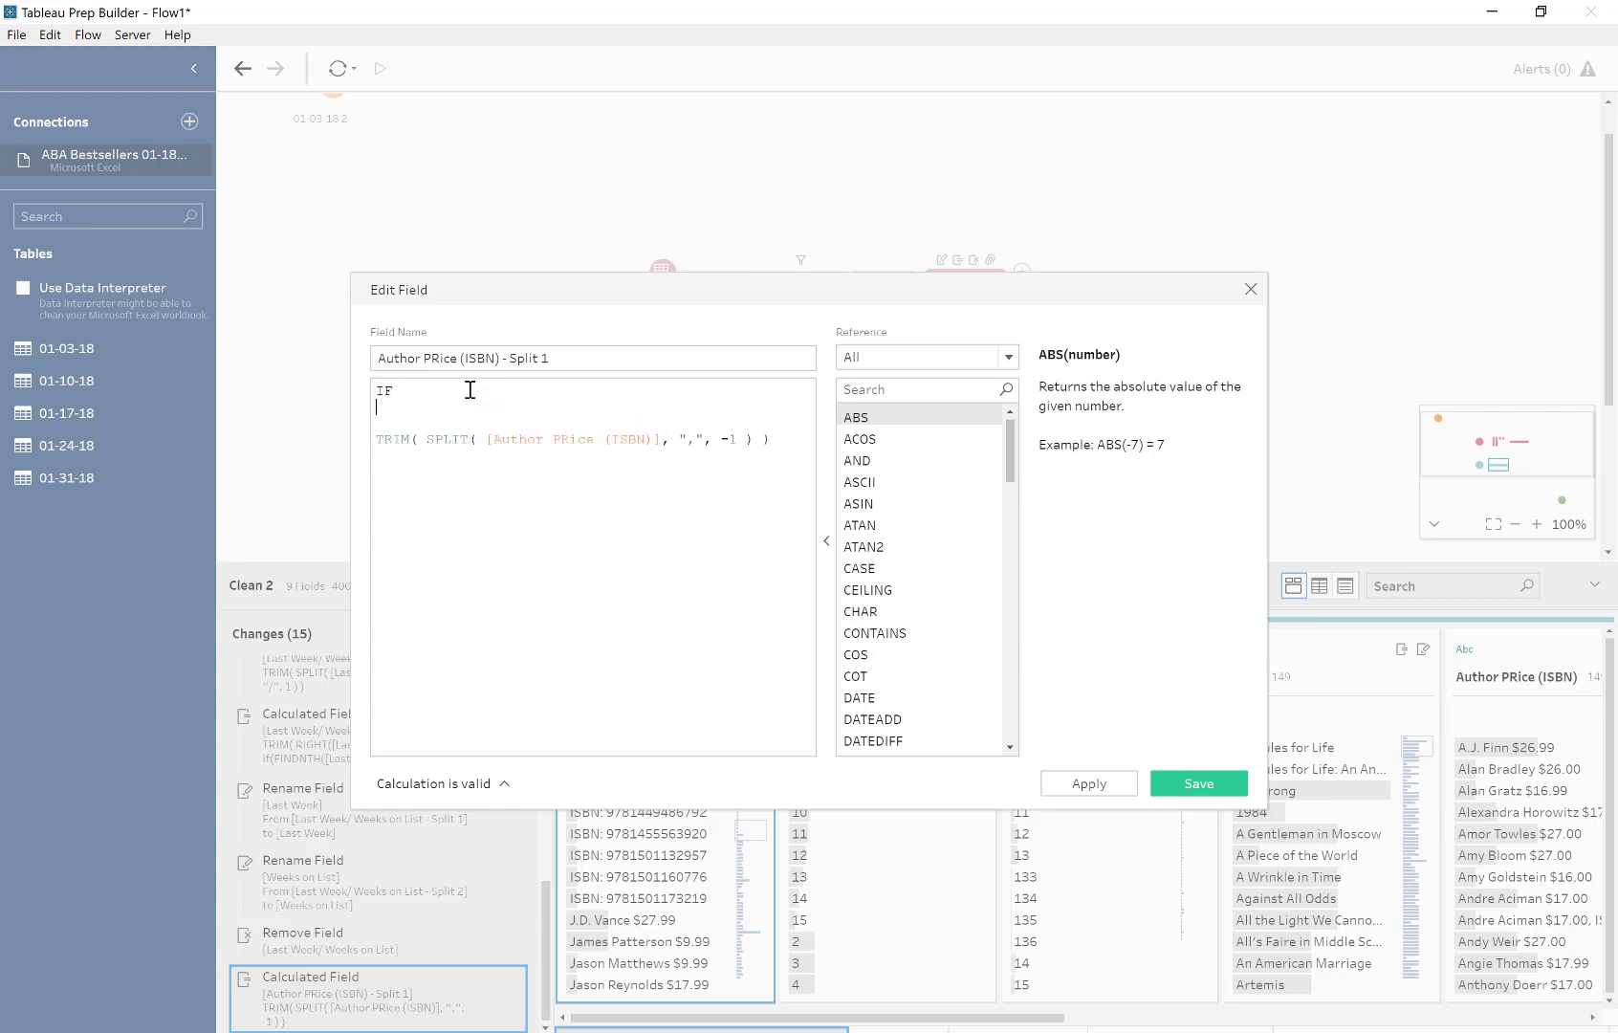
{"action": "type", "text": "CONTAINS"}
{"action": "key", "text": "Return"}
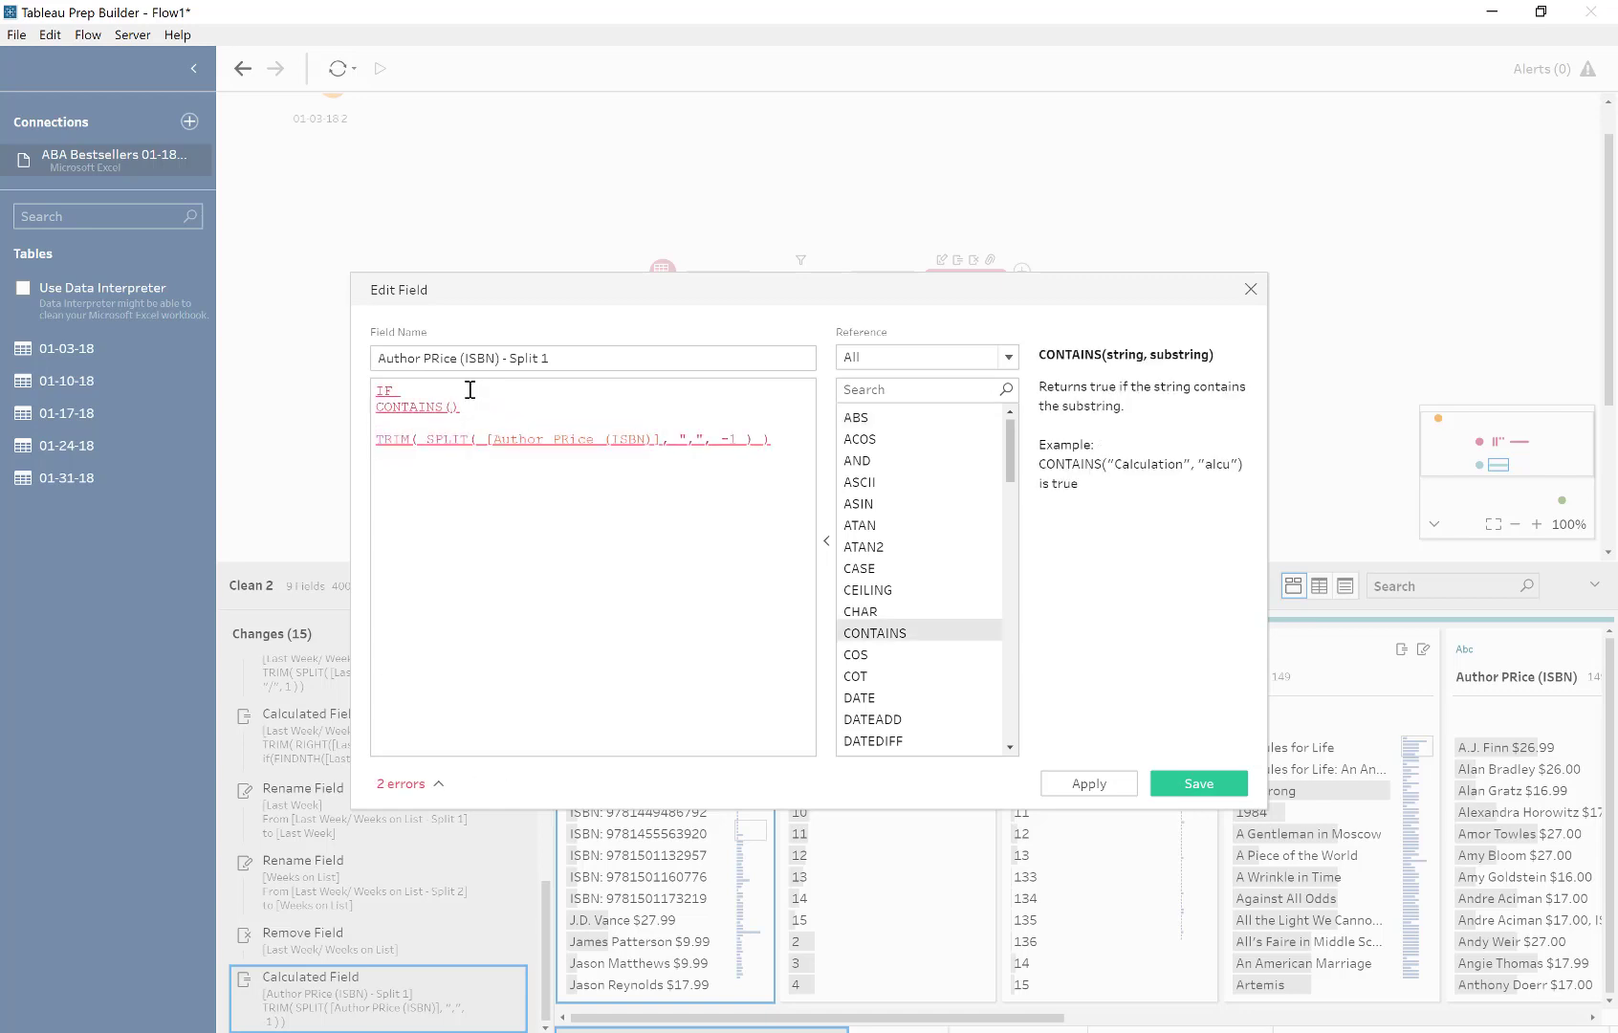
- Fill in the CONTAINS condition to test whether [Author PRice (ISBN)] contains a comma
{"action": "type", "text": "\","}
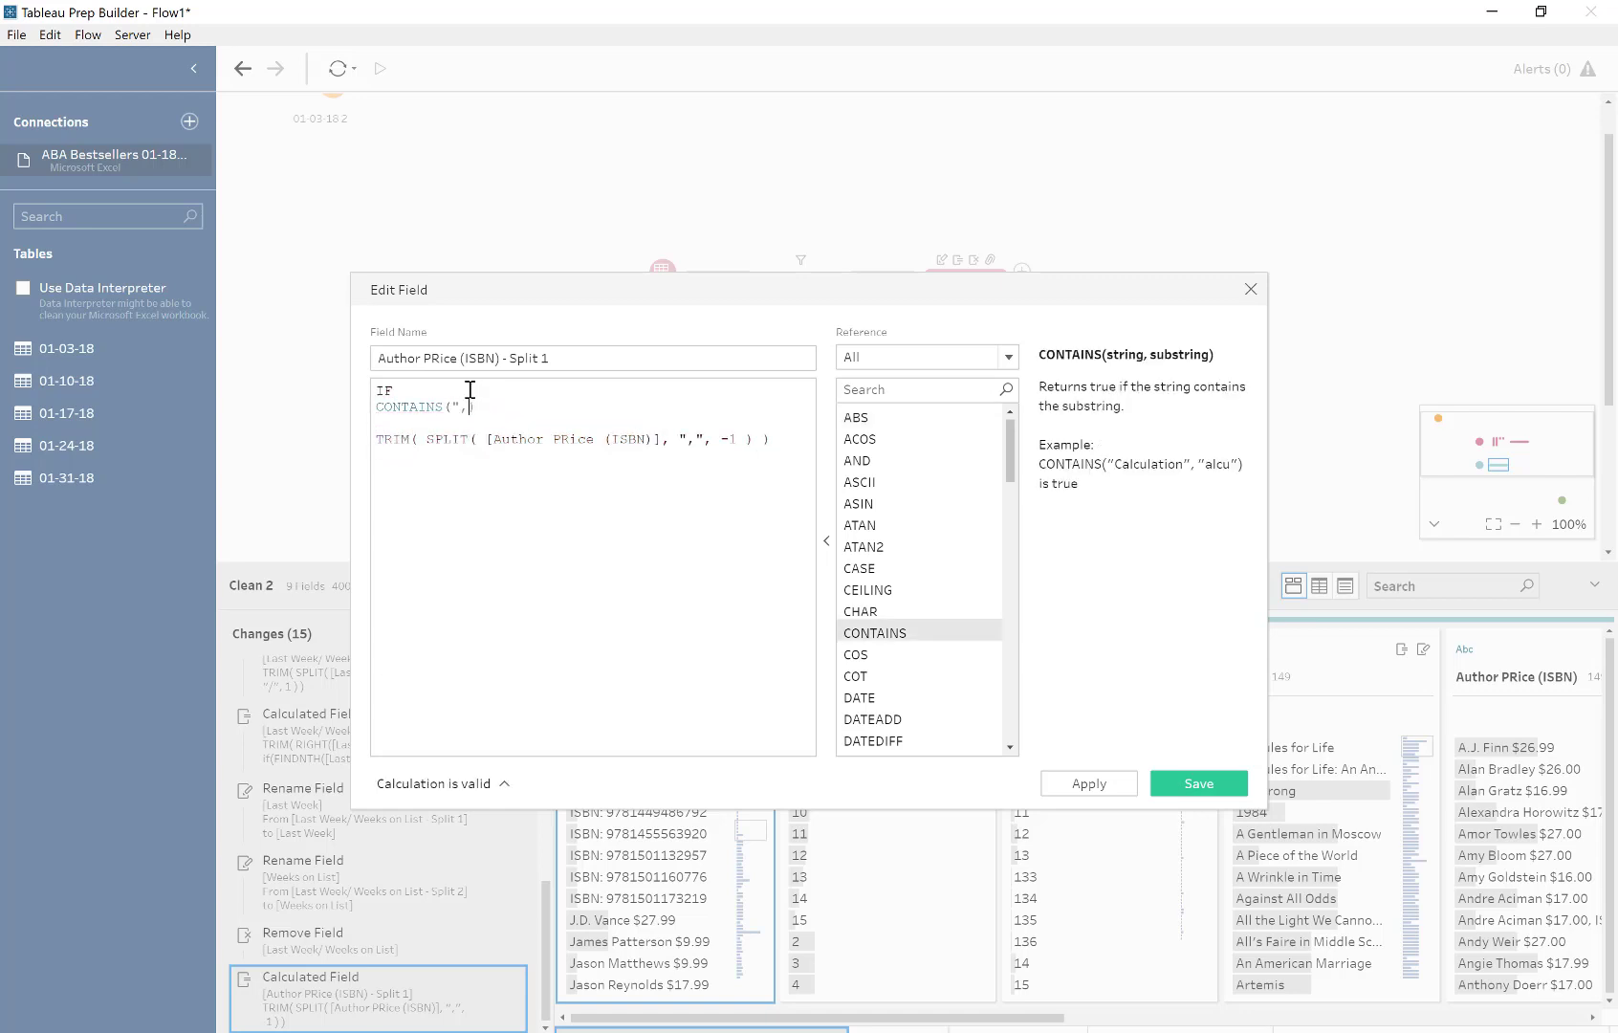
{"action": "type", "text": "\","}
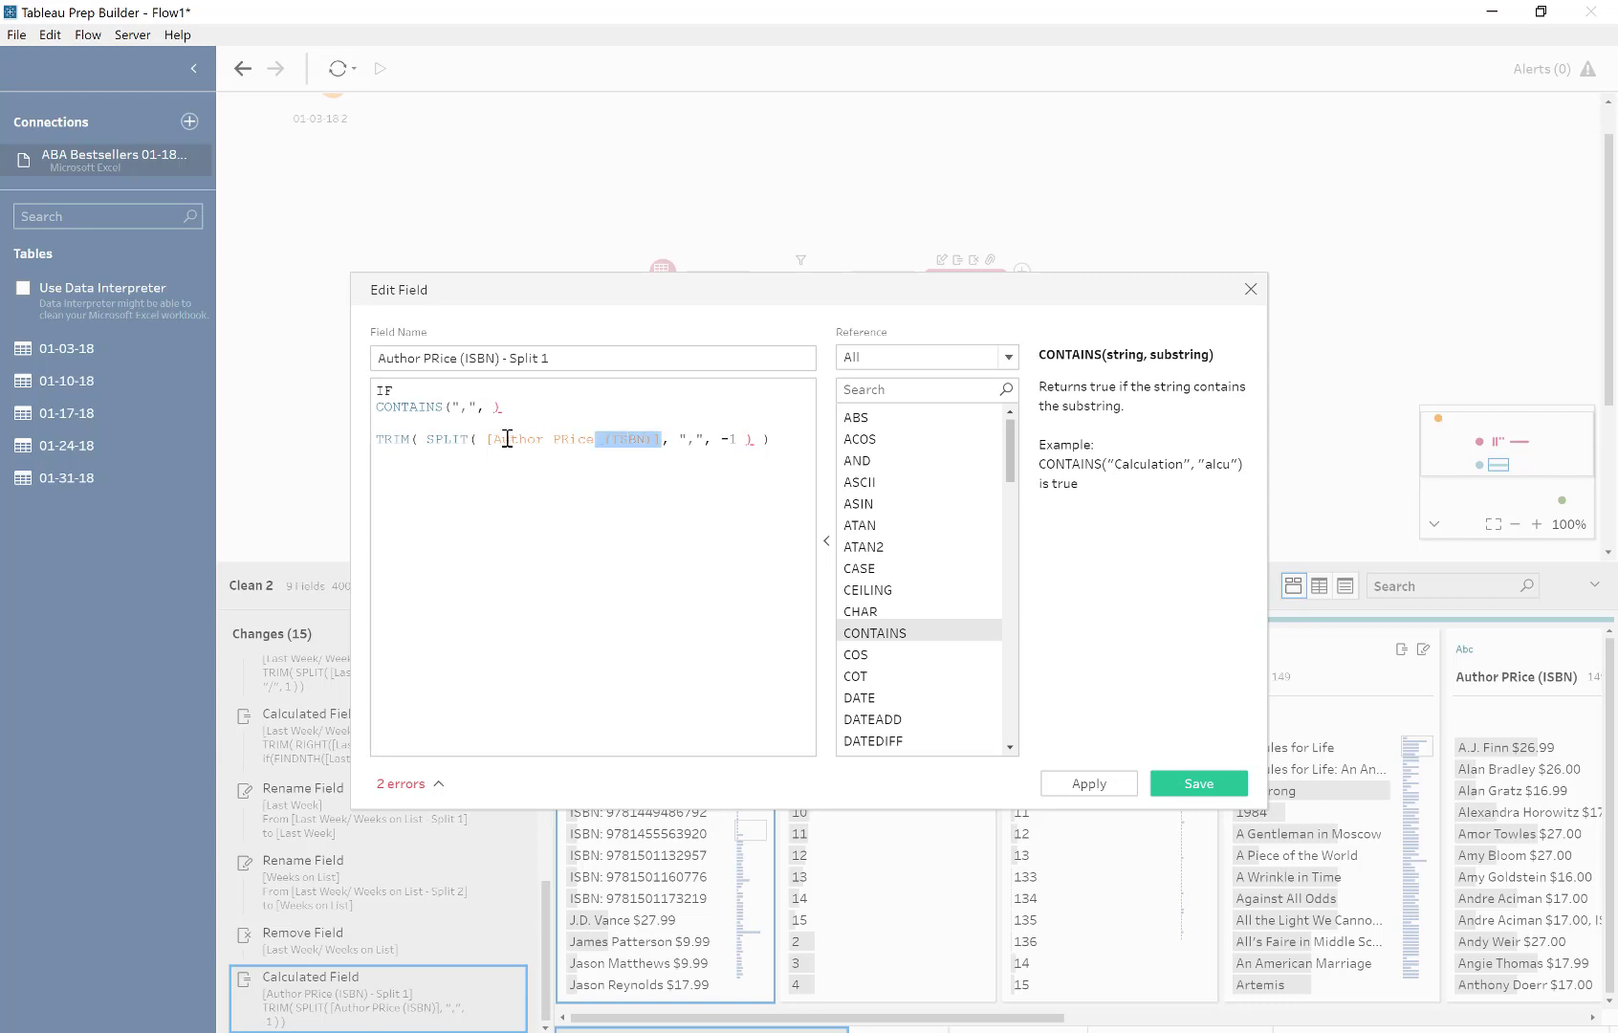
{"action": "left_click_drag", "start_coordinate": [506, 438], "coordinate": [482, 438]}
{"action": "key", "text": "ctrl+c"}
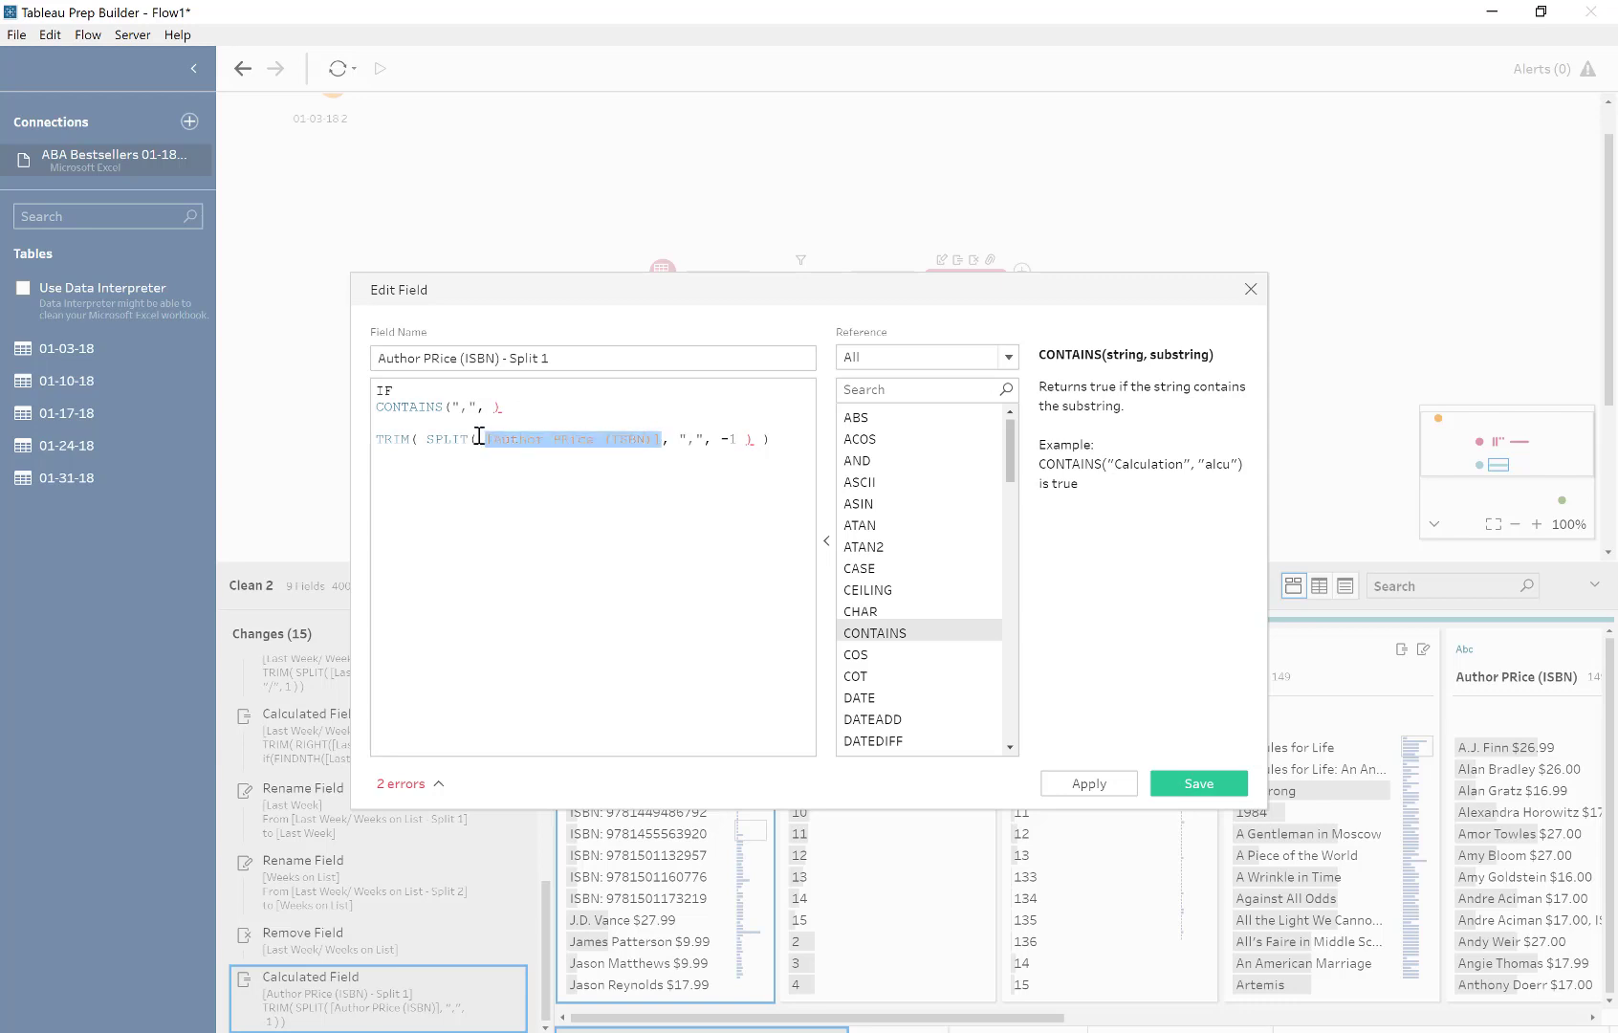
{"action": "left_click", "coordinate": [453, 408]}
{"action": "key", "text": "ctrl+v"}
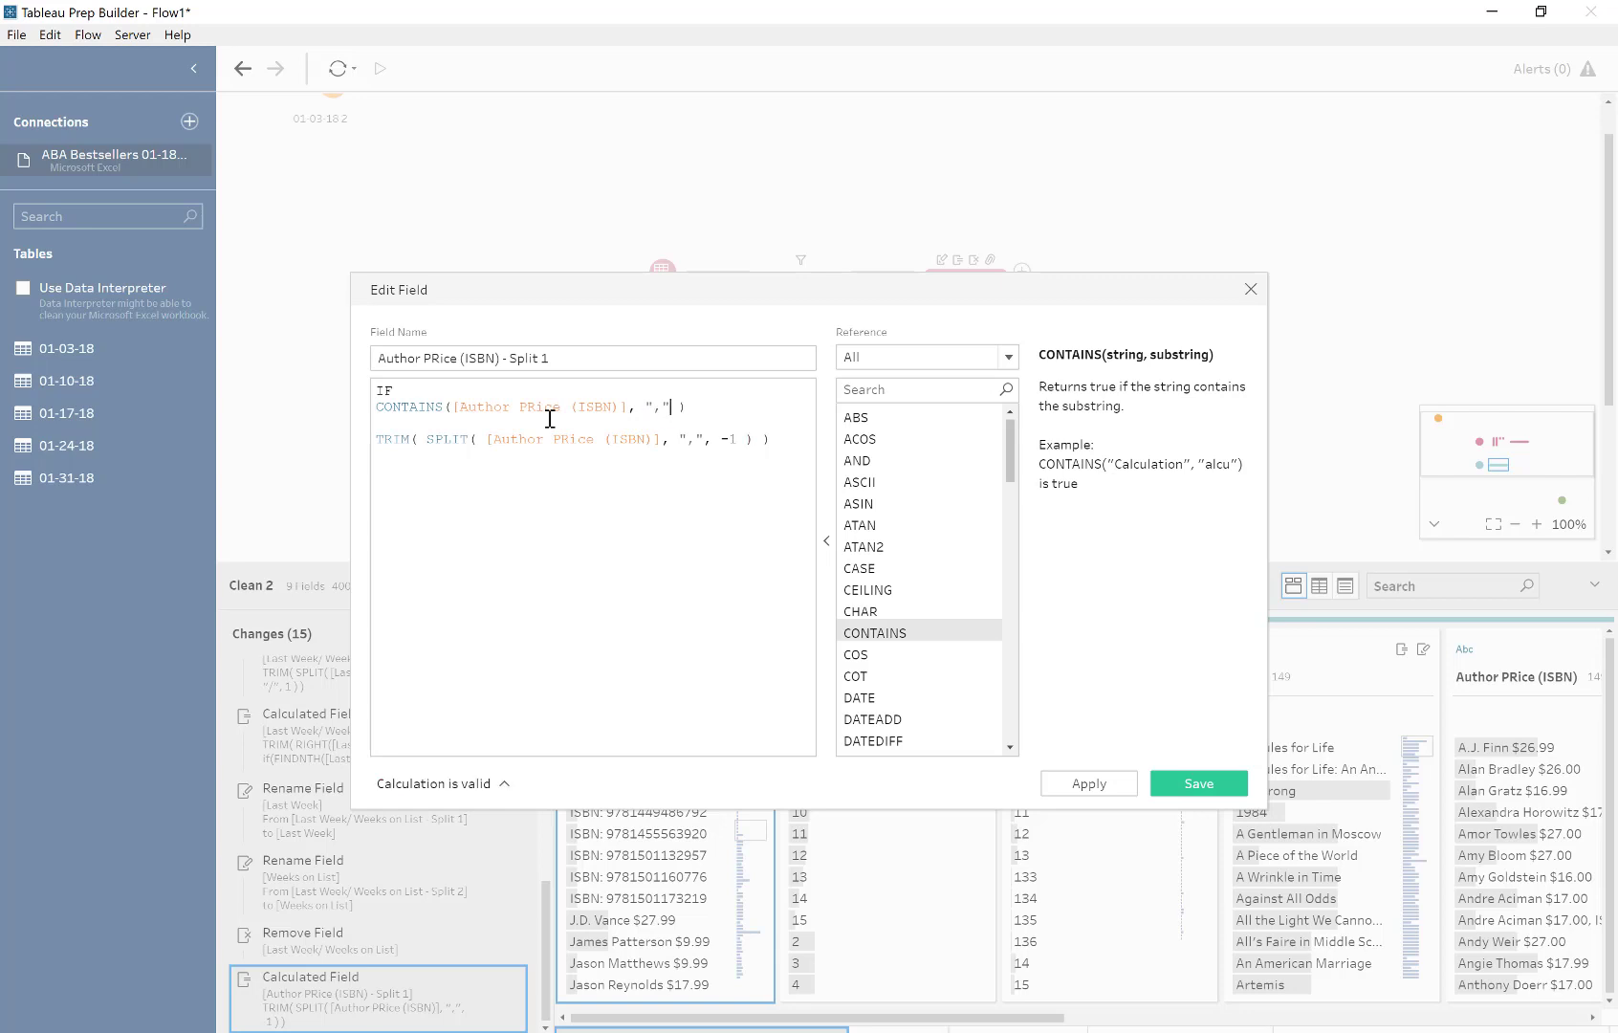
{"action": "key", "text": "Delete"}
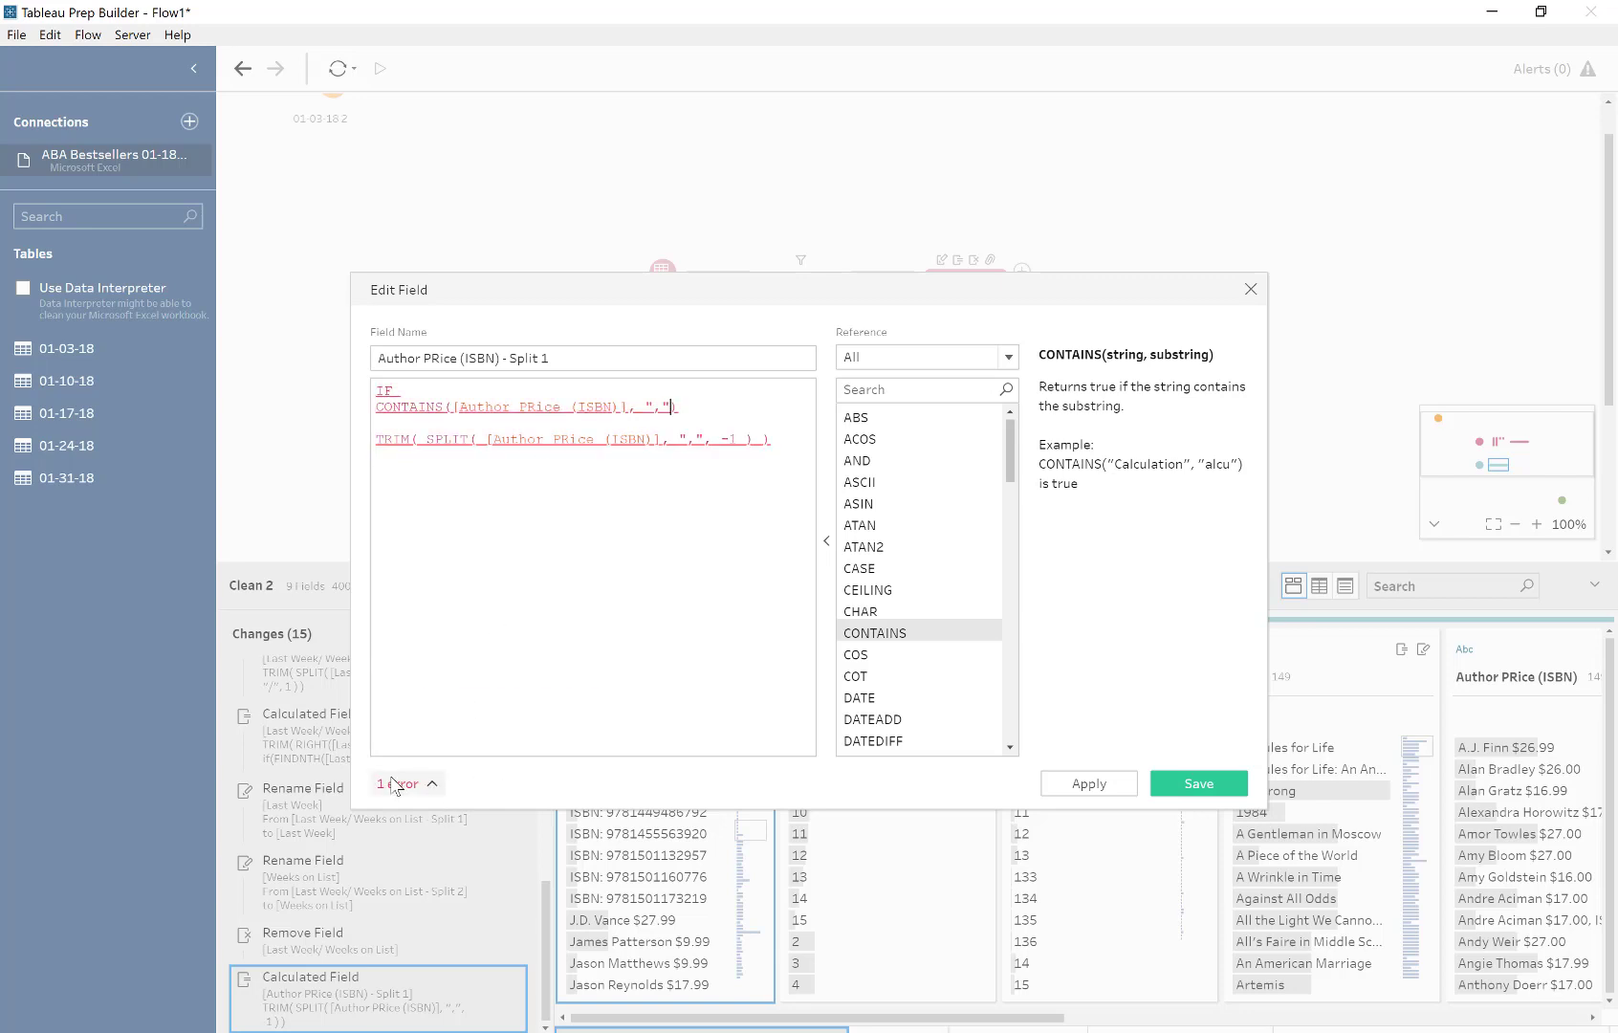
- Add THEN after the CONTAINS condition and END below the TRIM expression, and save the calculated field
{"action": "left_click", "coordinate": [395, 784]}
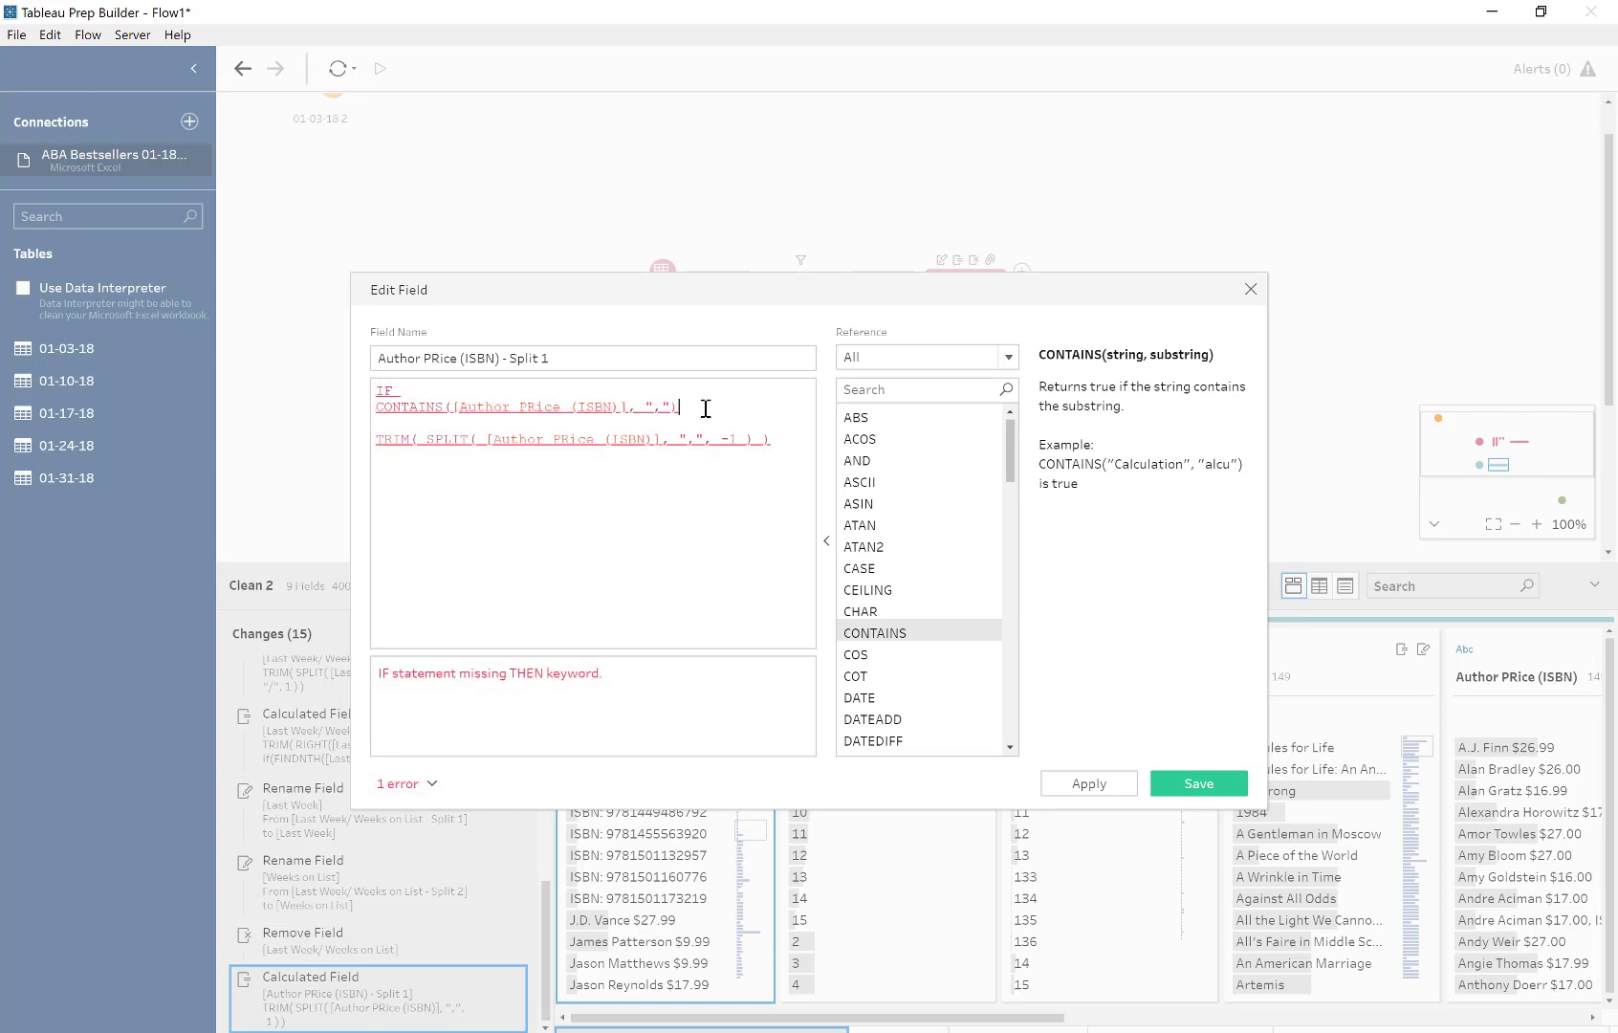
{"action": "type", "text": "THEN"}
{"action": "key", "text": "Return"}
{"action": "key", "text": "Return"}
{"action": "type", "text": "END"}
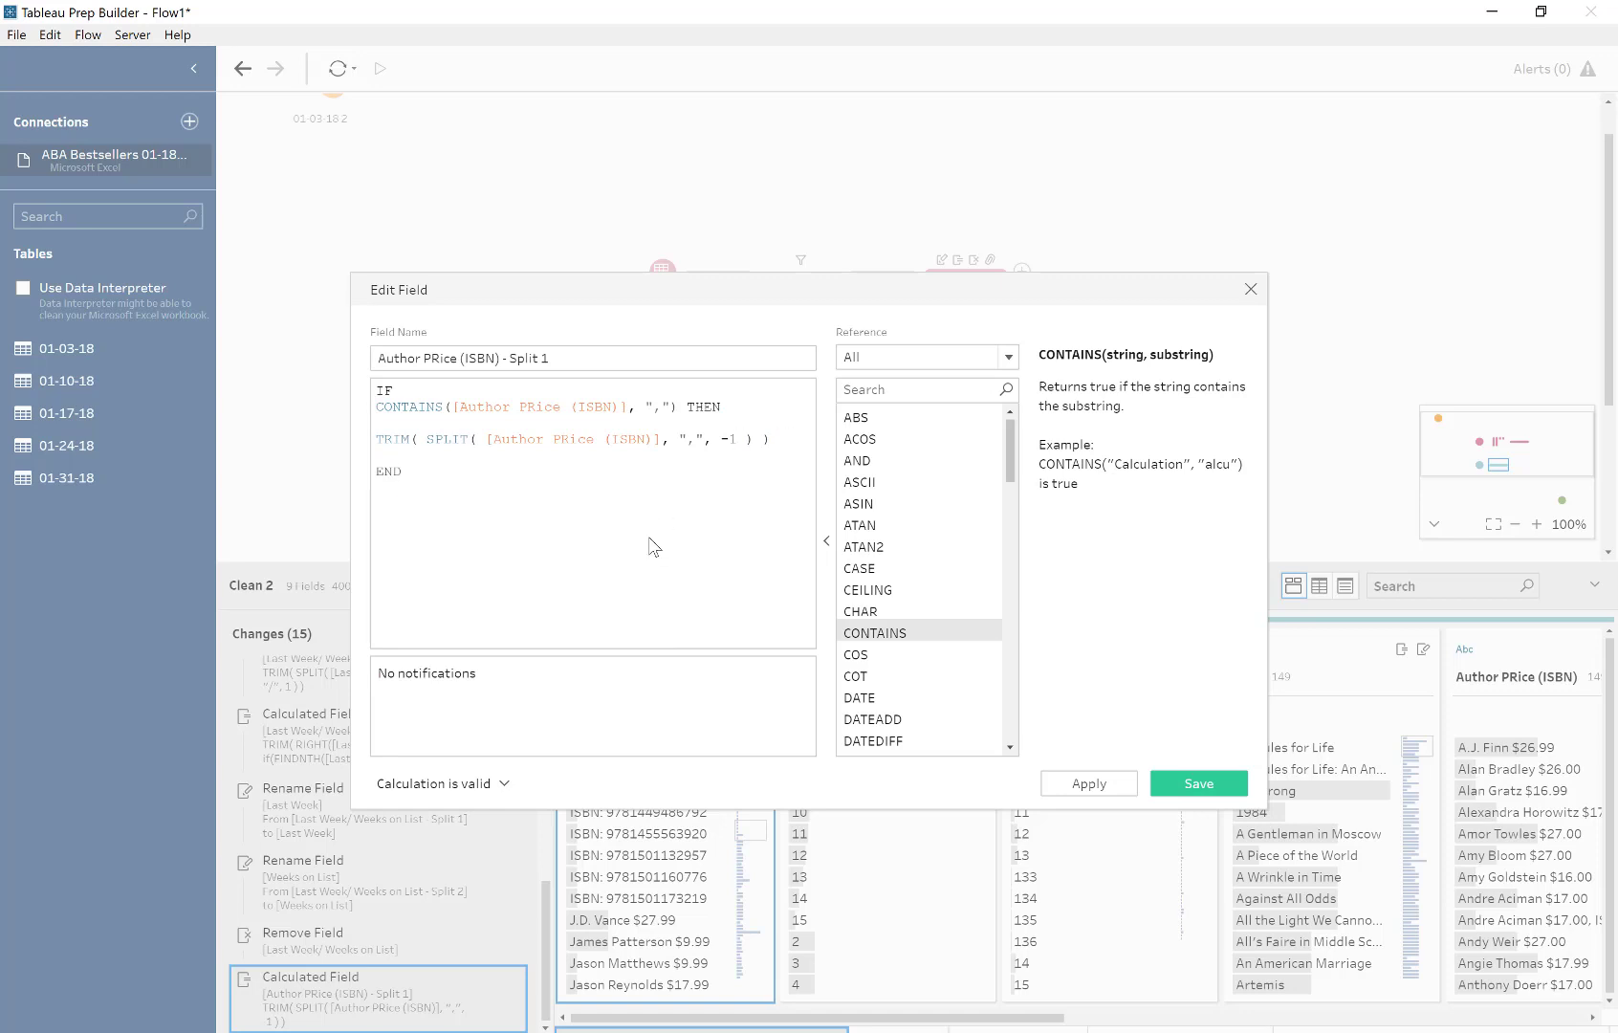
{"action": "left_click", "coordinate": [1185, 782]}
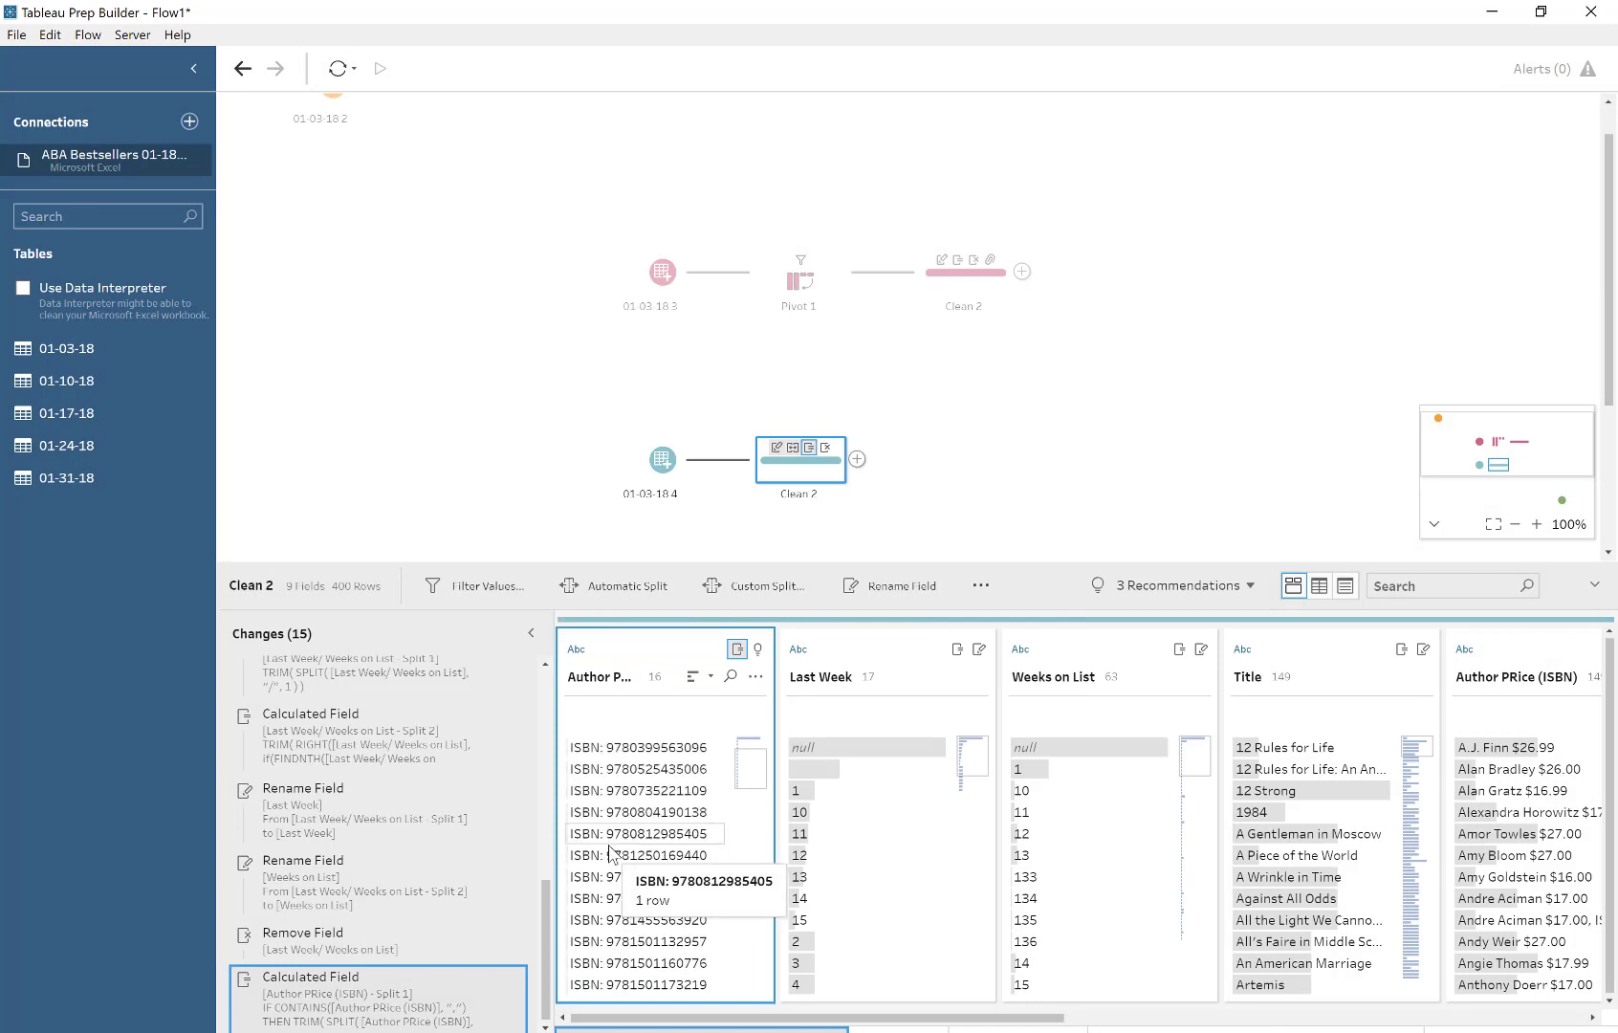
- Replace the blank value in the ISBN field with null
{"action": "scroll", "coordinate": [603, 765], "scroll_direction": "up", "scroll_amount": 2}
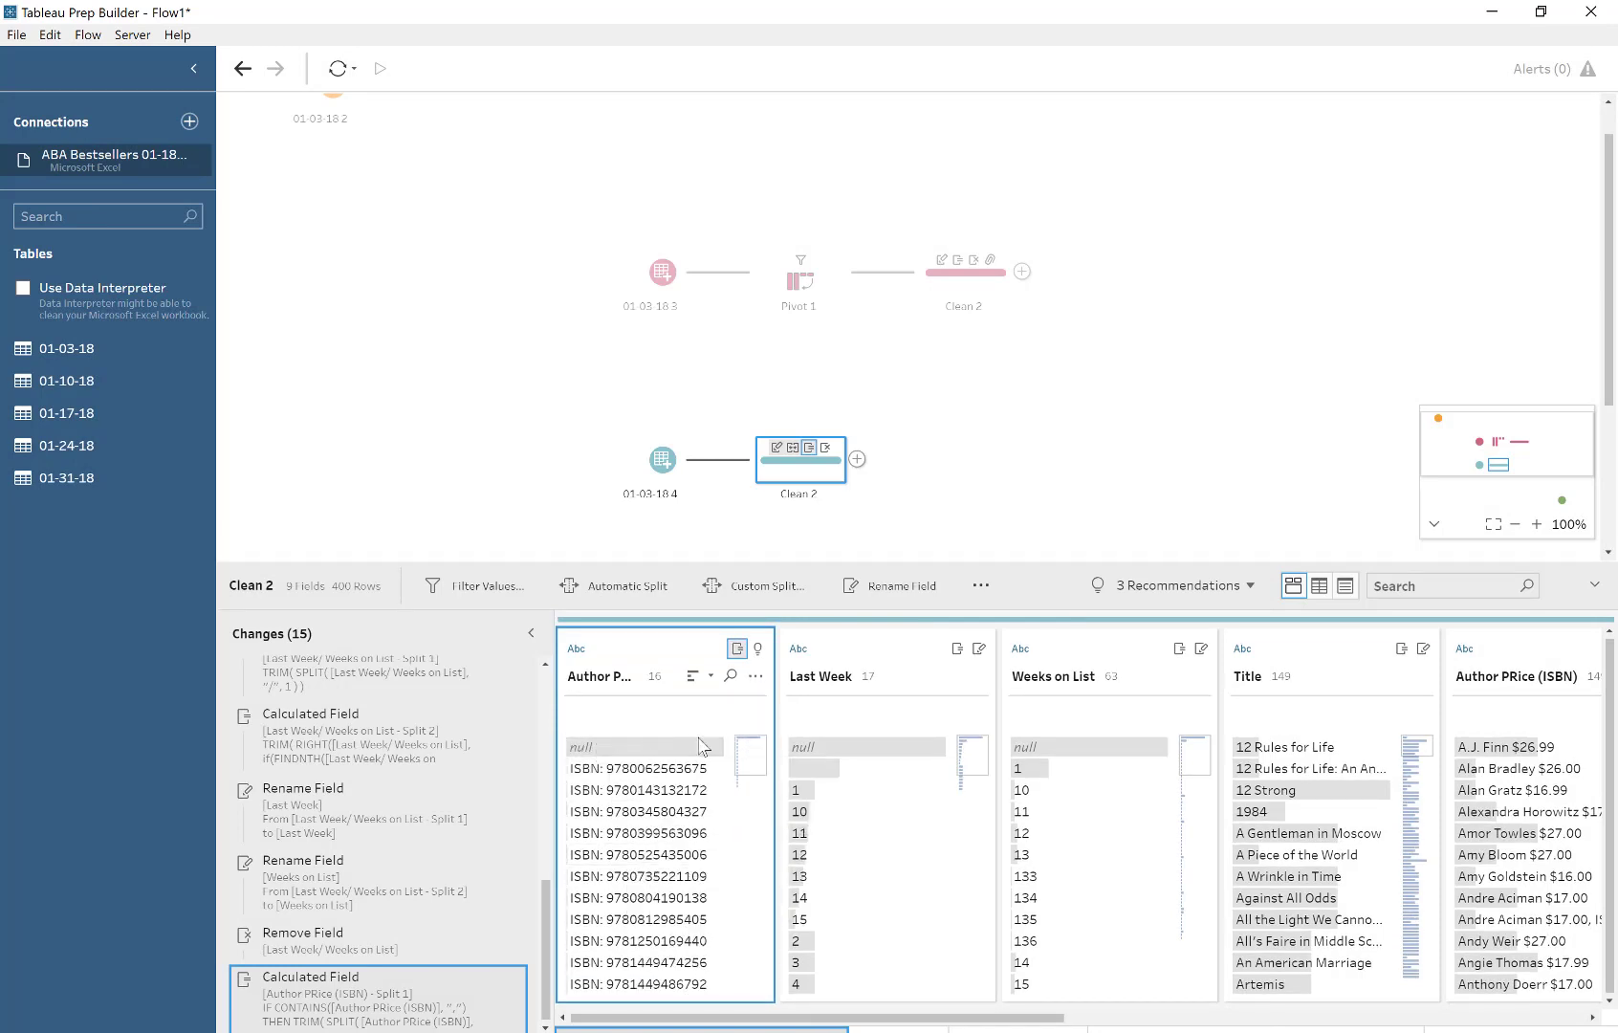
{"action": "left_click_drag", "start_coordinate": [944, 1023], "coordinate": [1268, 1023]}
{"action": "left_click", "coordinate": [1310, 753]}
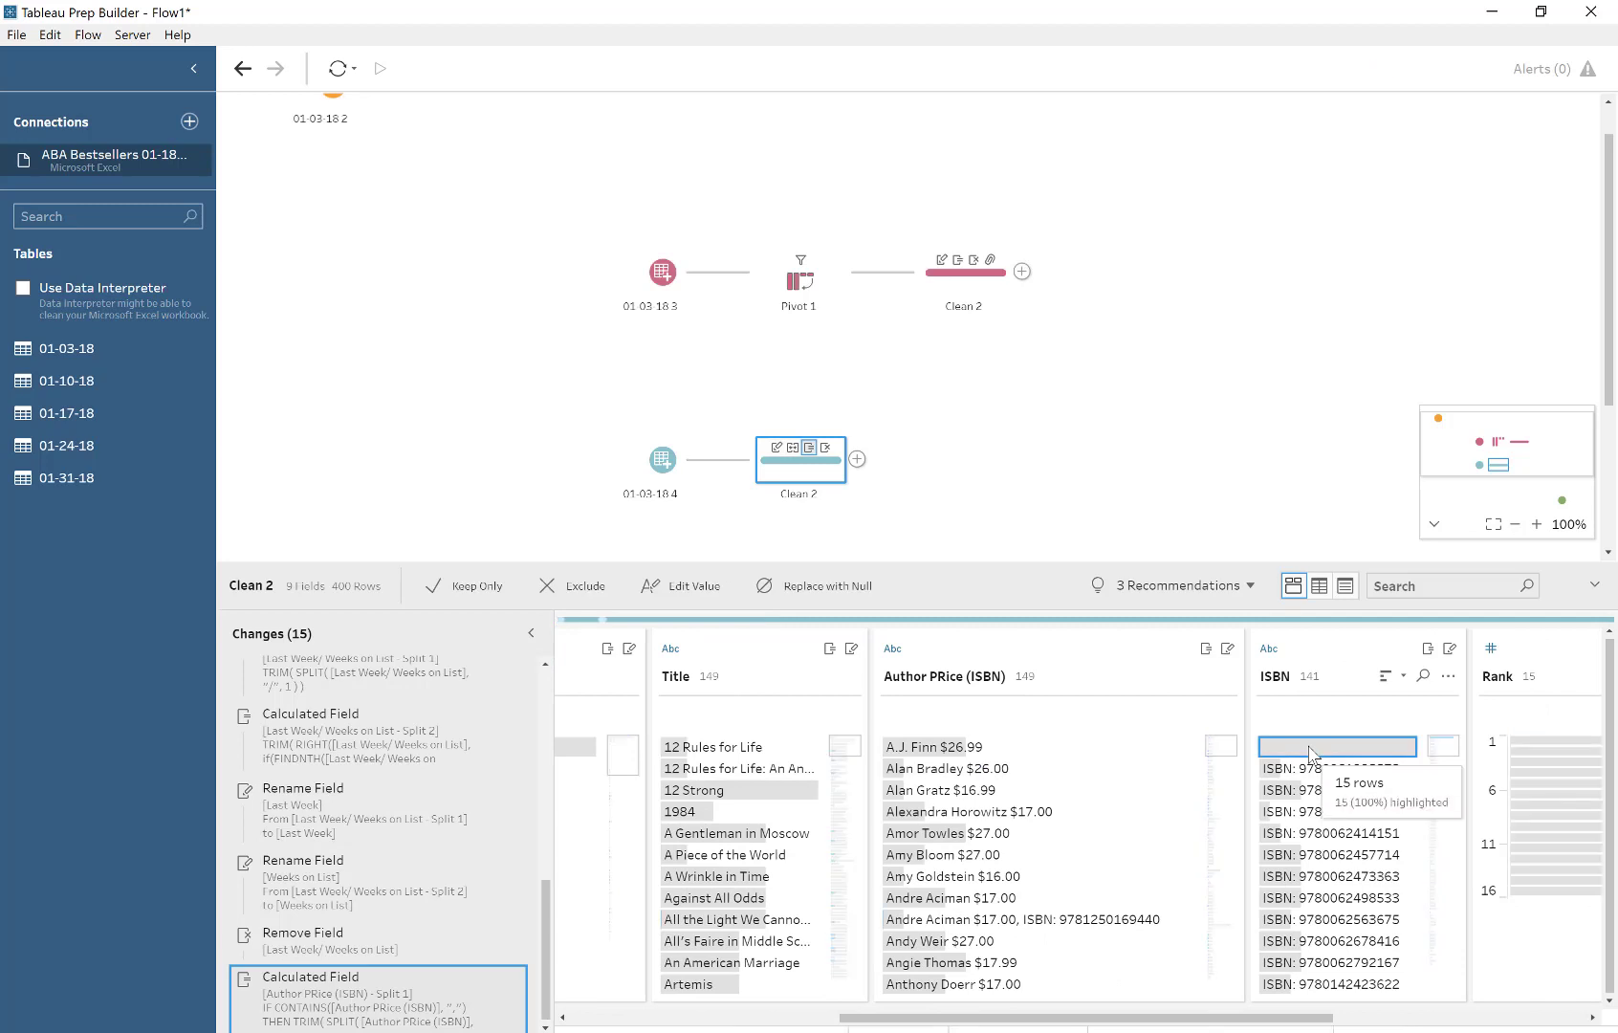
{"action": "right_click", "coordinate": [1310, 753]}
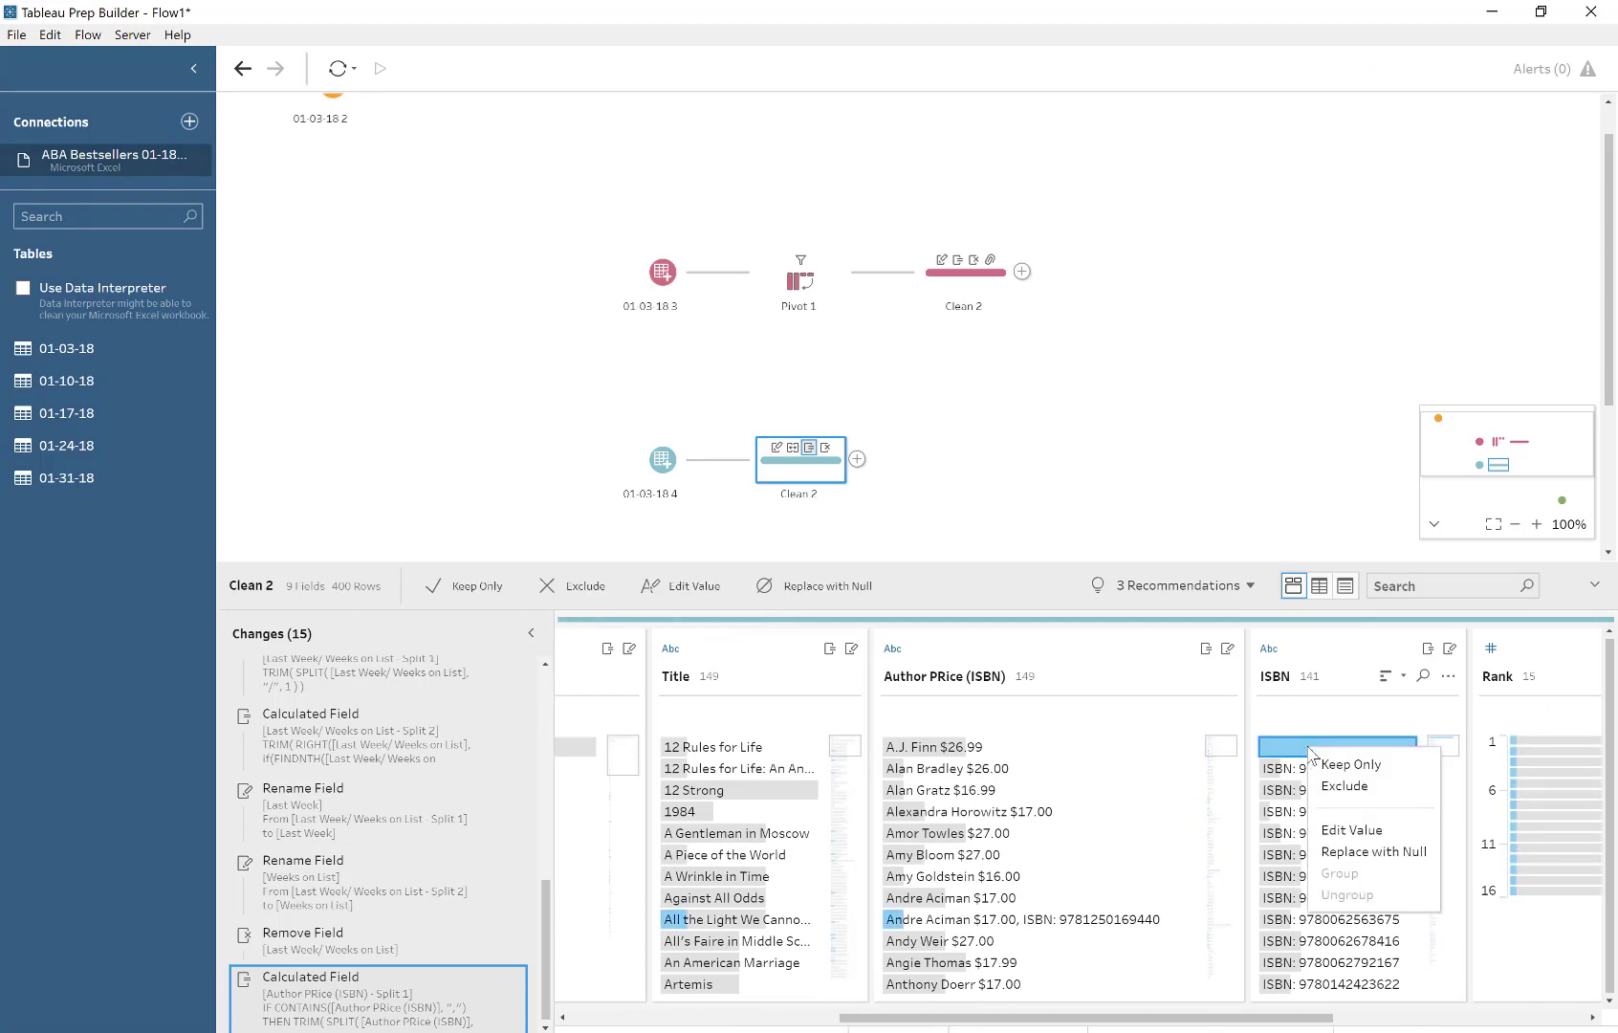
{"action": "left_click", "coordinate": [1339, 853]}
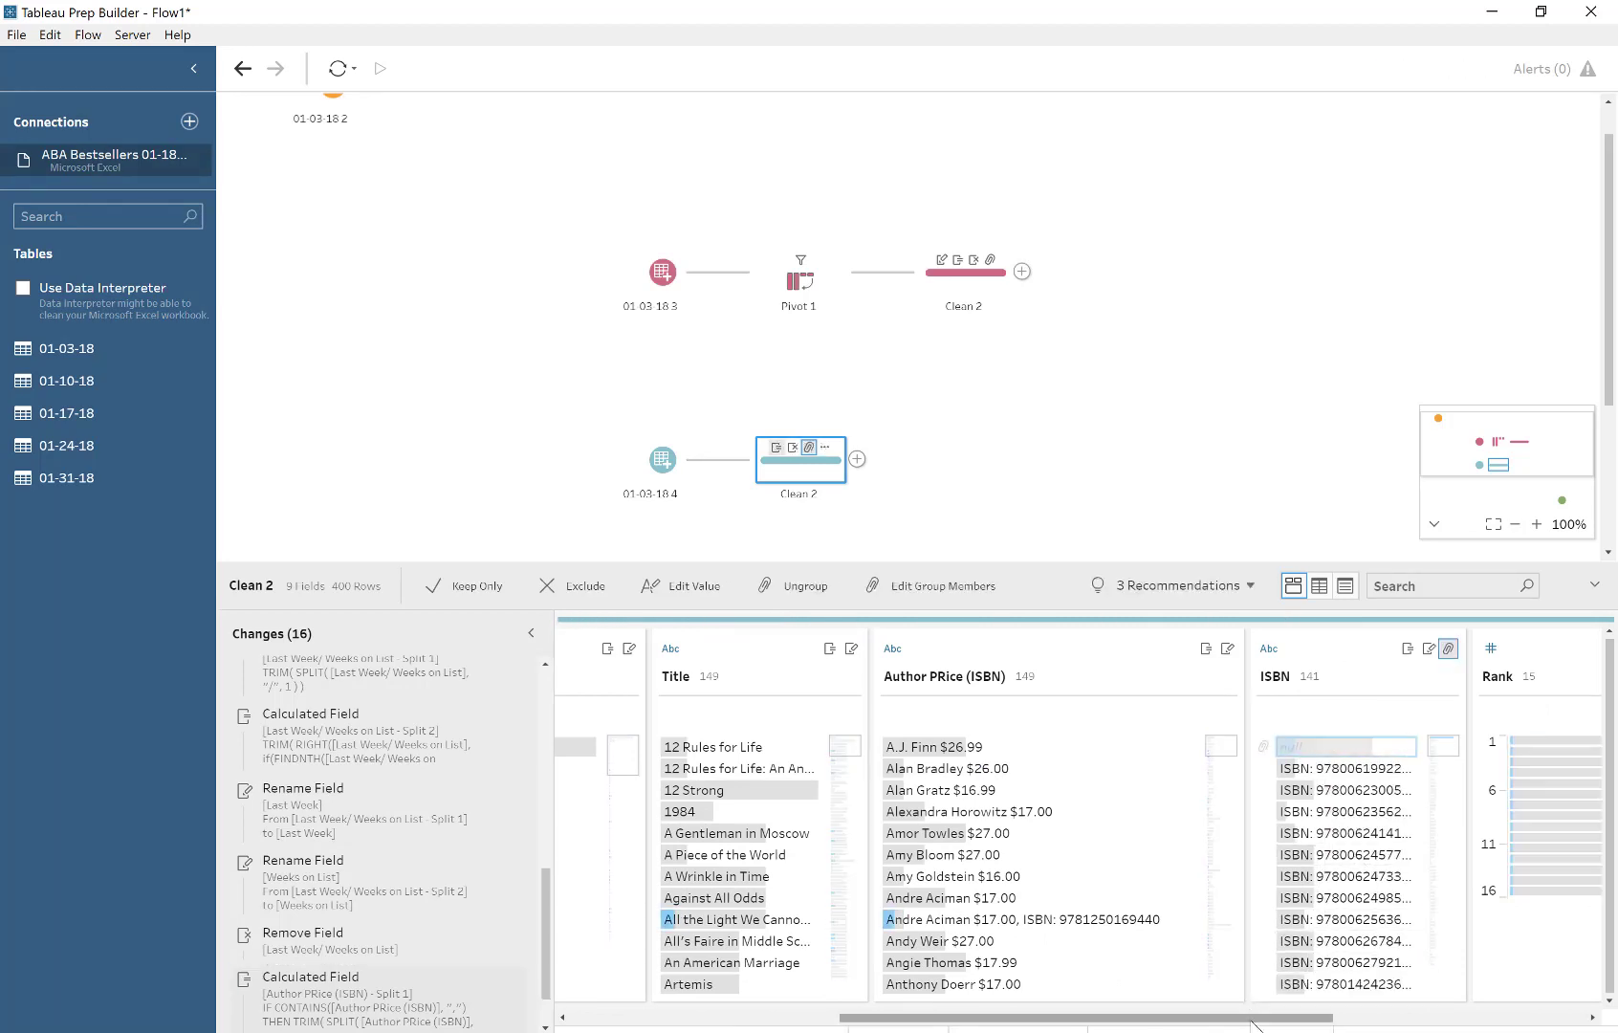
- Merge the Author PRice (ISBN) split field that holds ISBN values into the ISBN field
{"action": "left_click_drag", "start_coordinate": [1255, 1025], "coordinate": [986, 1025]}
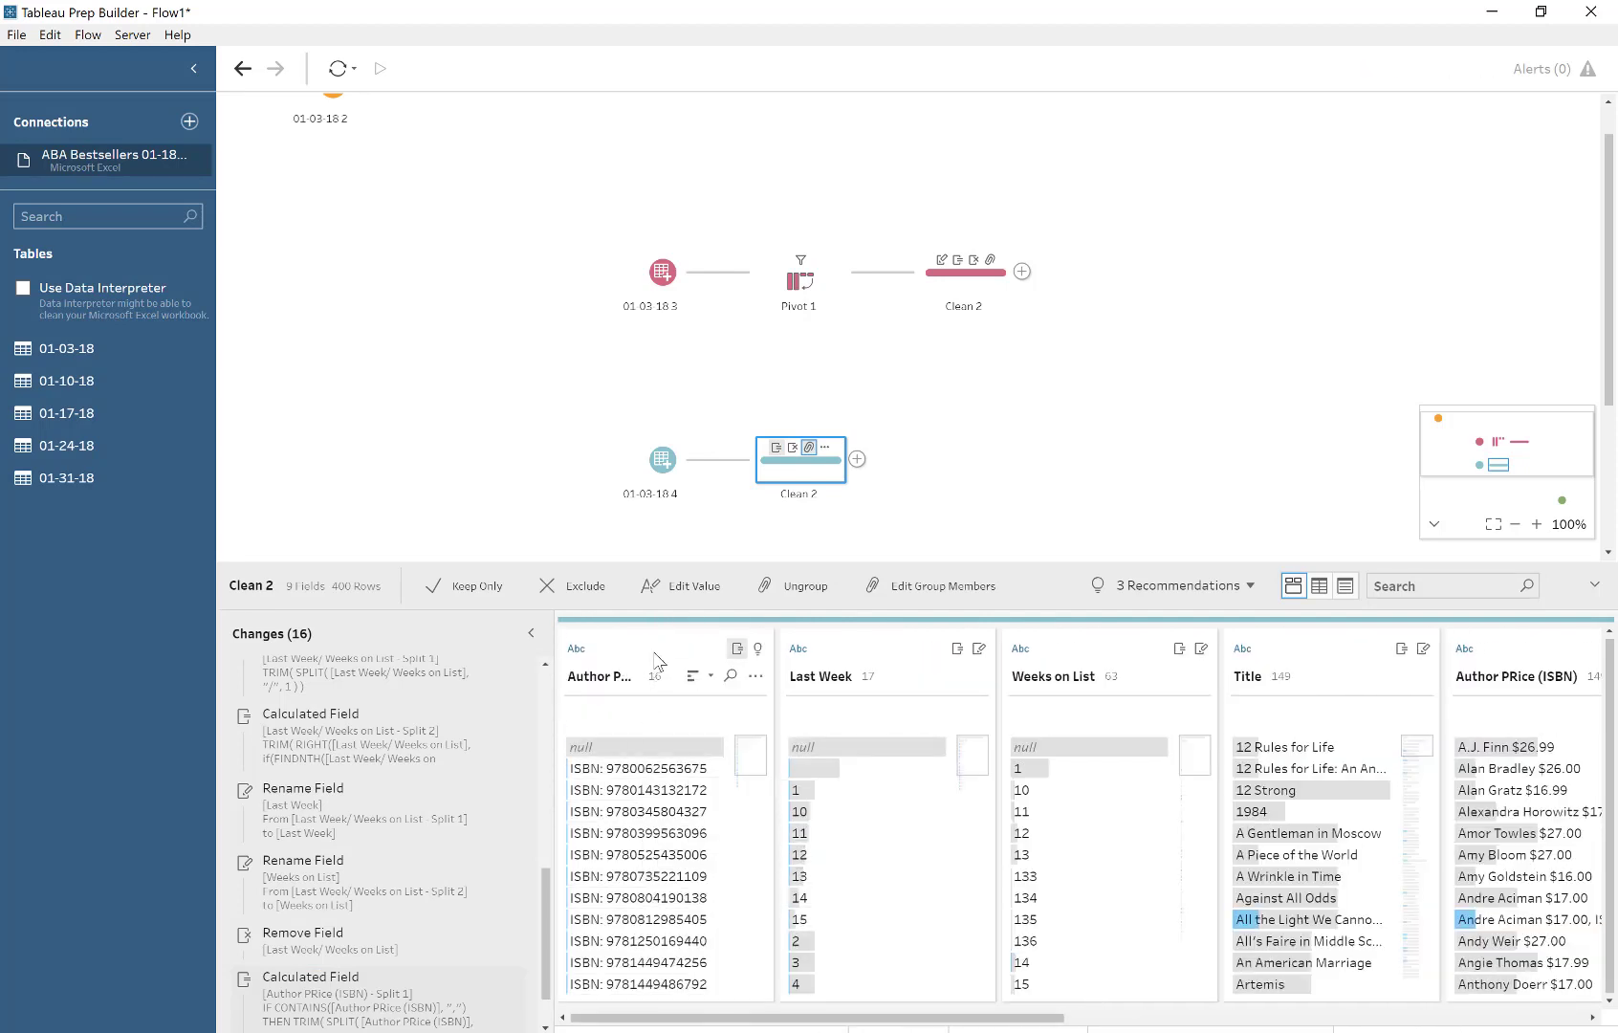
{"action": "left_click_drag", "start_coordinate": [658, 664], "coordinate": [1402, 754]}
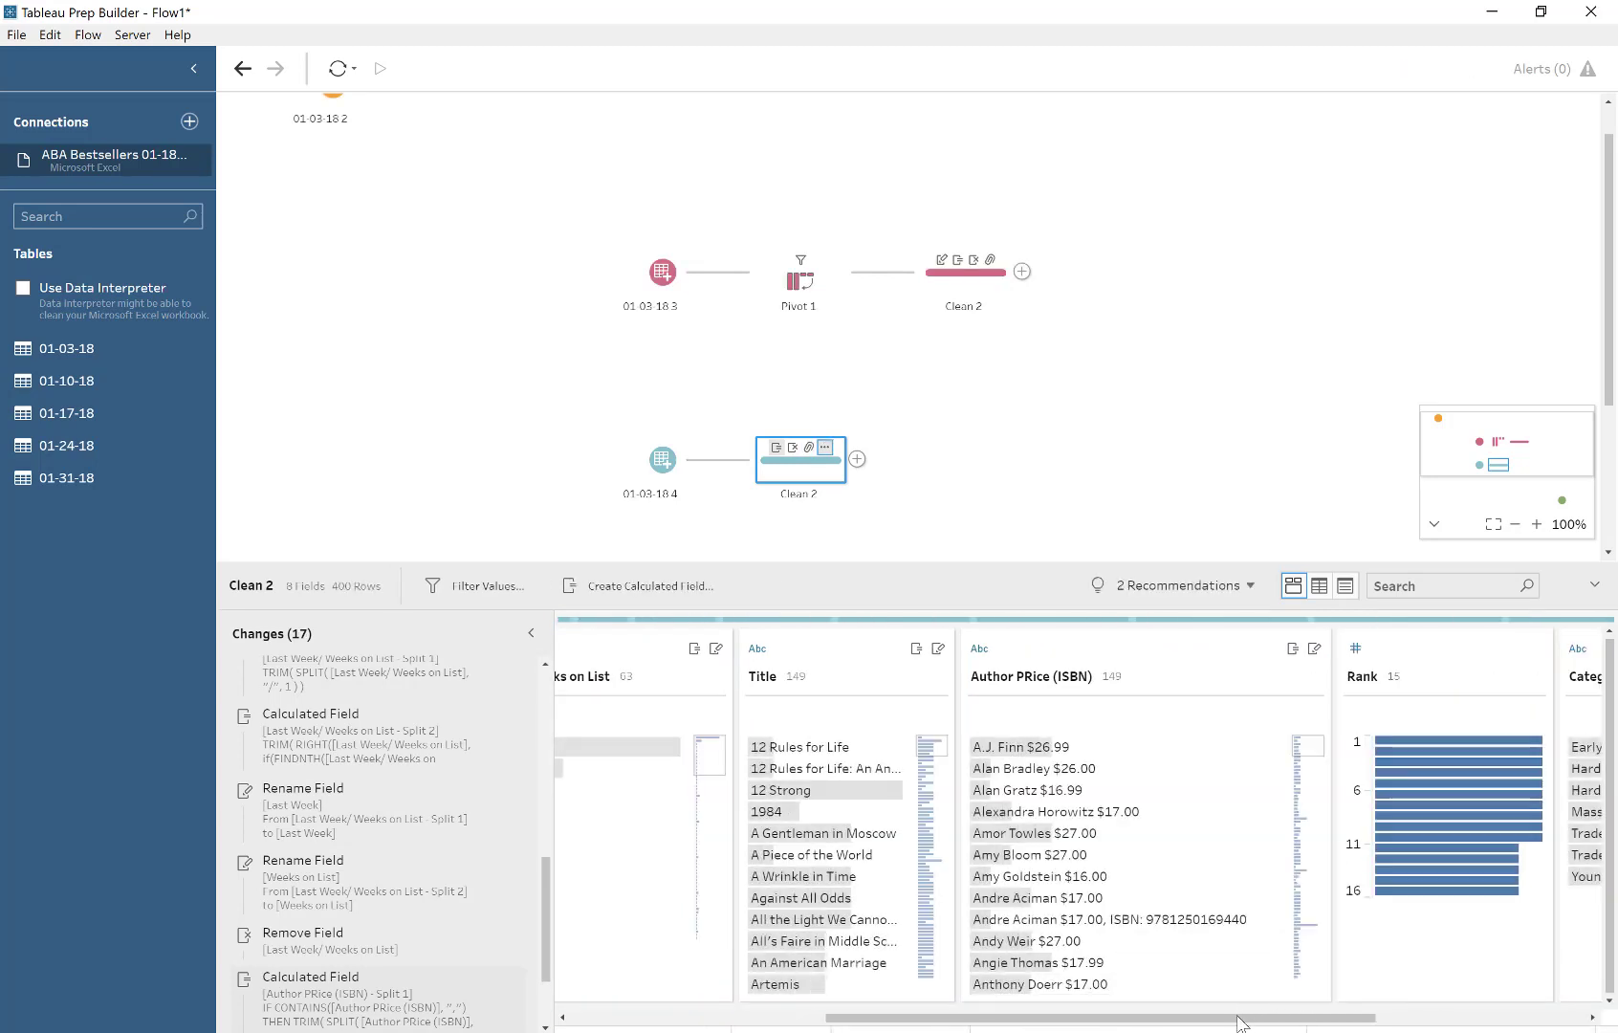
{"action": "left_click_drag", "start_coordinate": [1238, 1021], "coordinate": [744, 1025]}
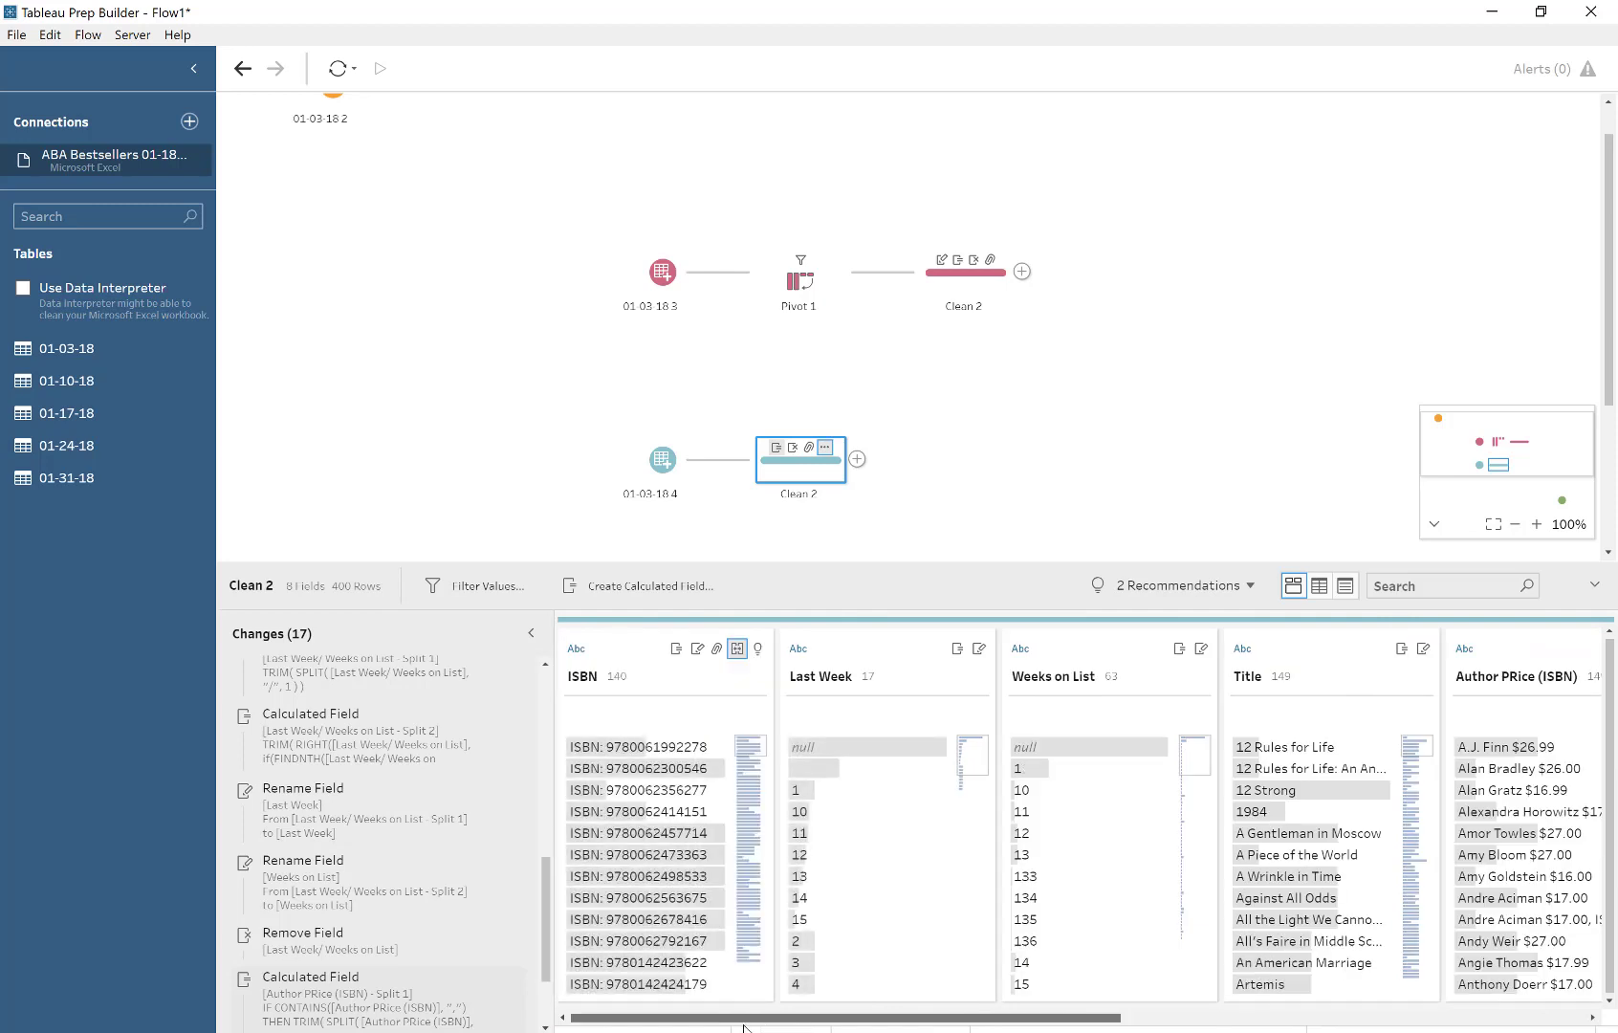
- Custom split the Author PRice (ISBN) field at the comma separator, splitting off the first 1 field
{"action": "left_click_drag", "start_coordinate": [935, 1008], "coordinate": [1154, 1013]}
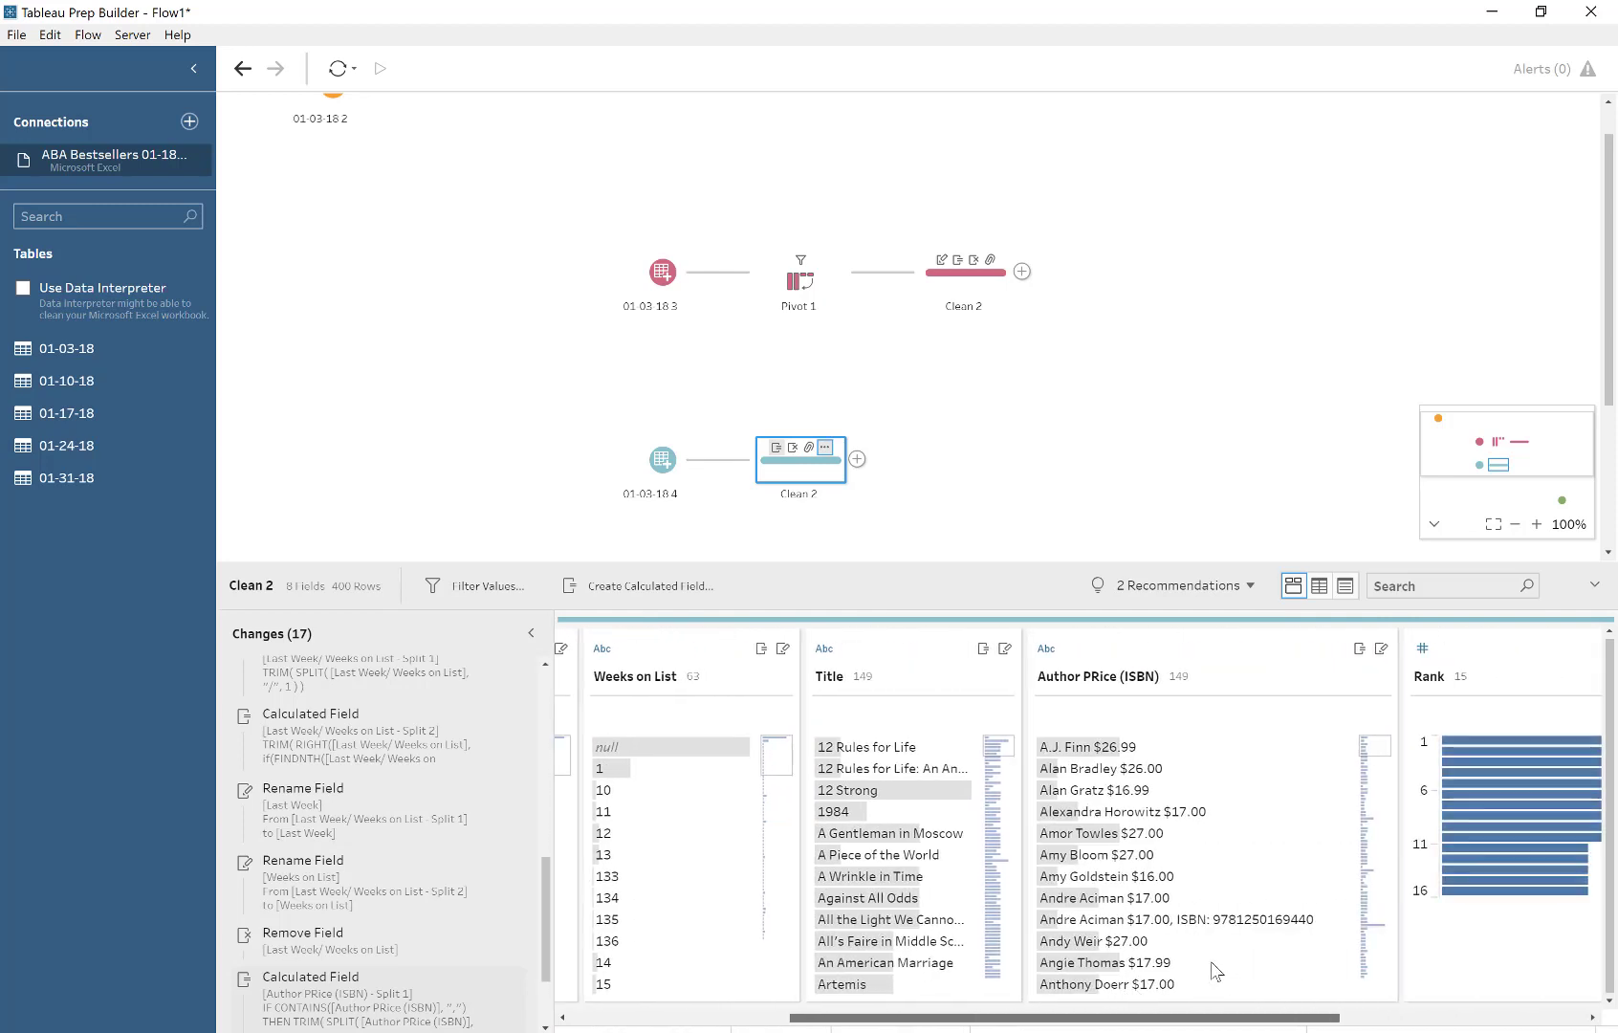
{"action": "left_click", "coordinate": [1380, 676]}
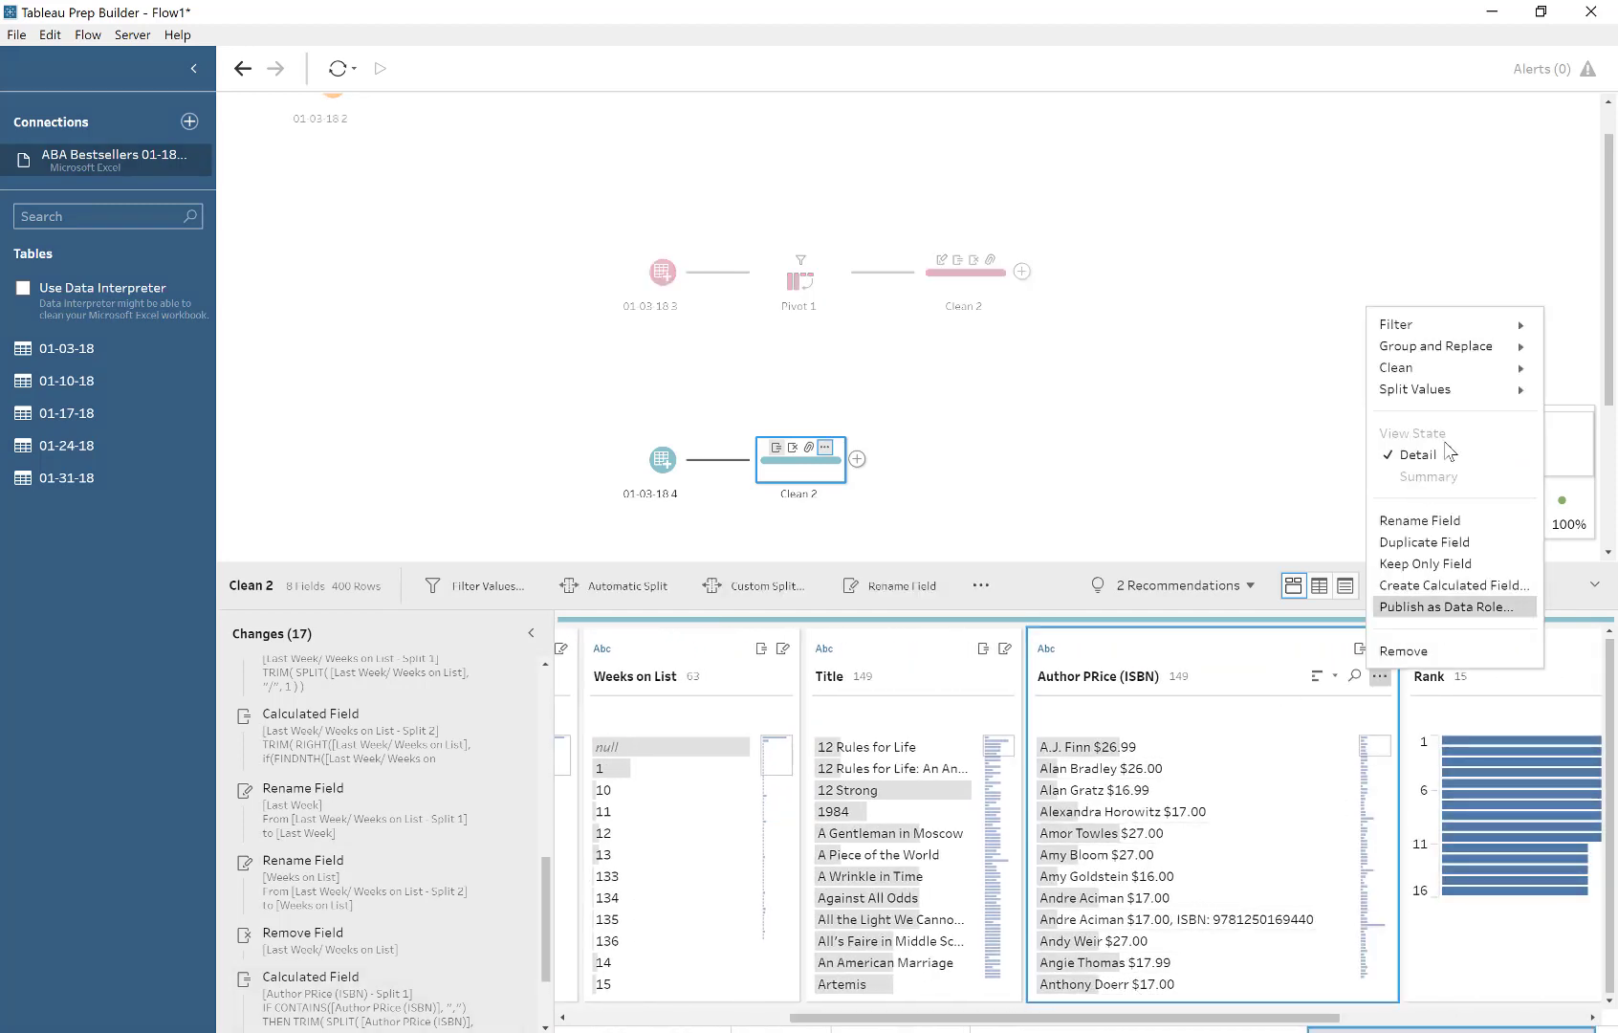
{"action": "mouse_move", "coordinate": [1438, 397]}
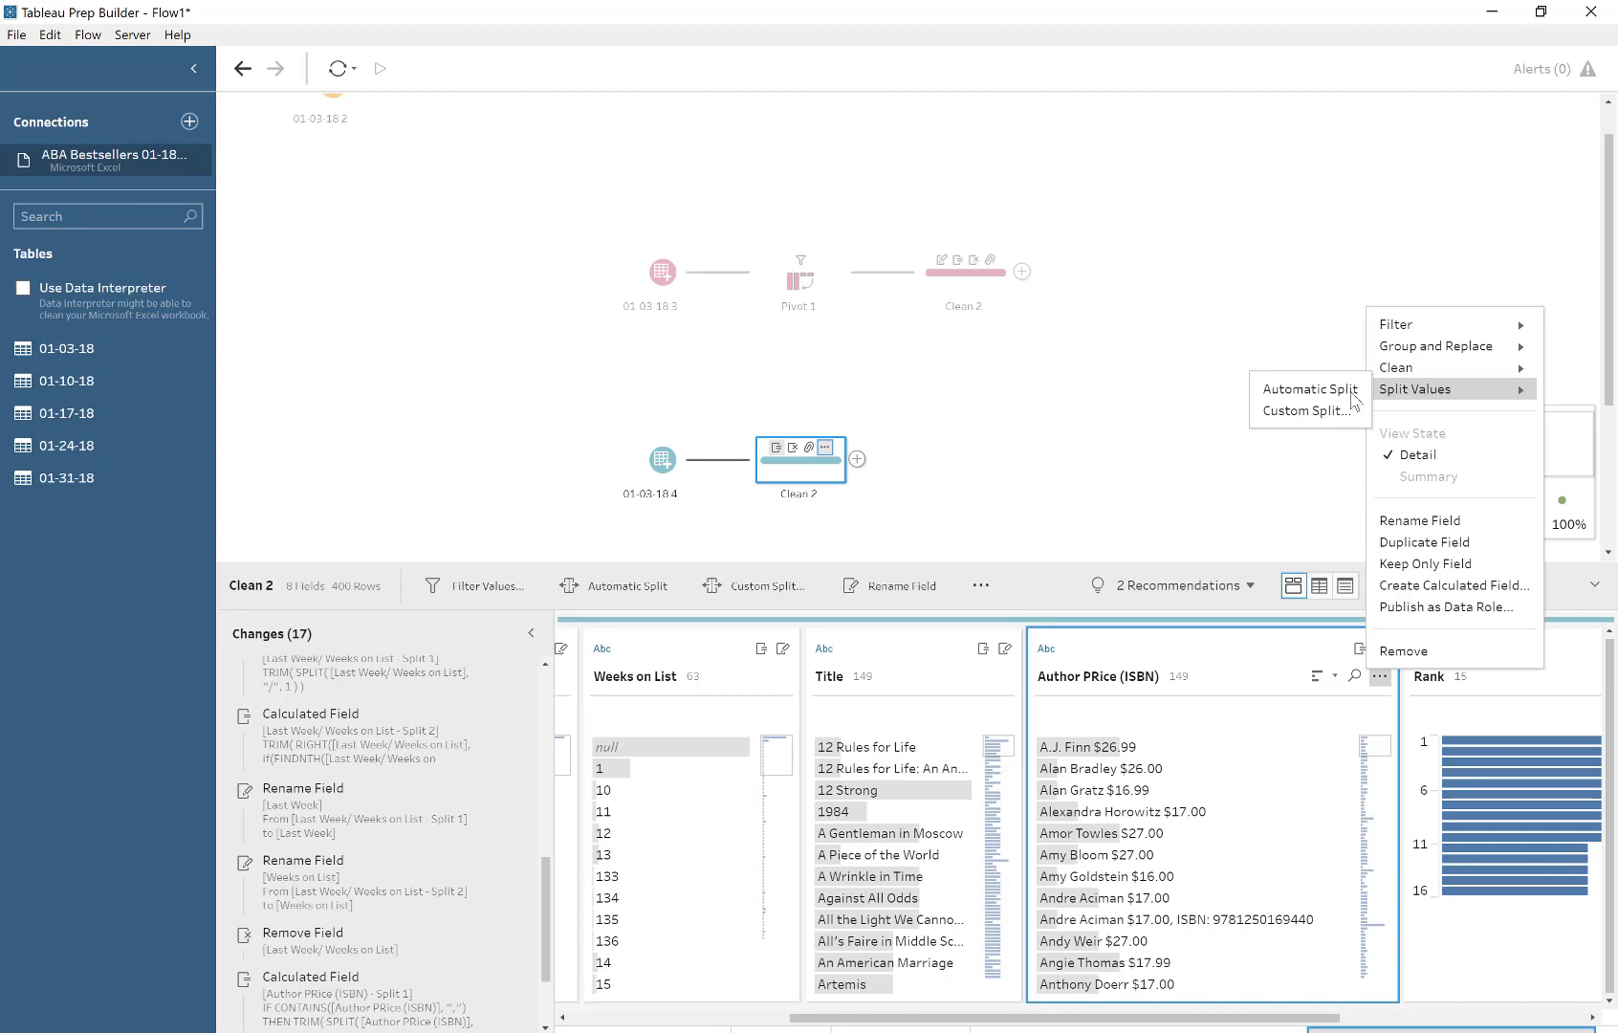
{"action": "left_click", "coordinate": [1308, 413]}
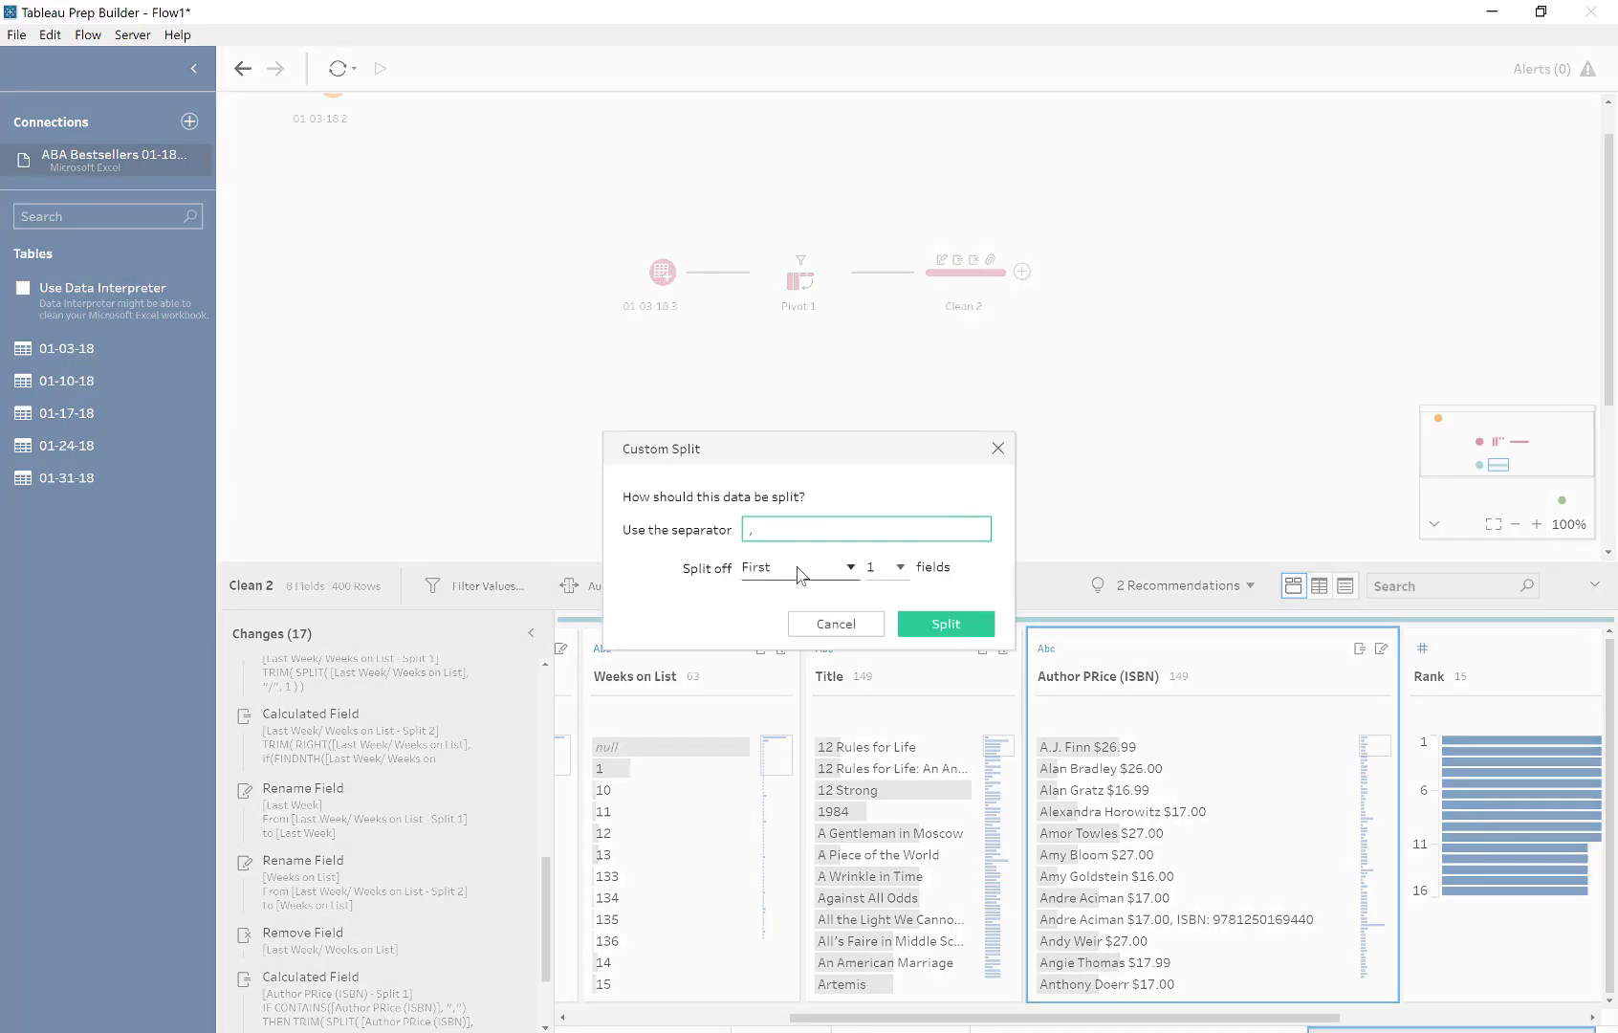
{"action": "left_click", "coordinate": [939, 626]}
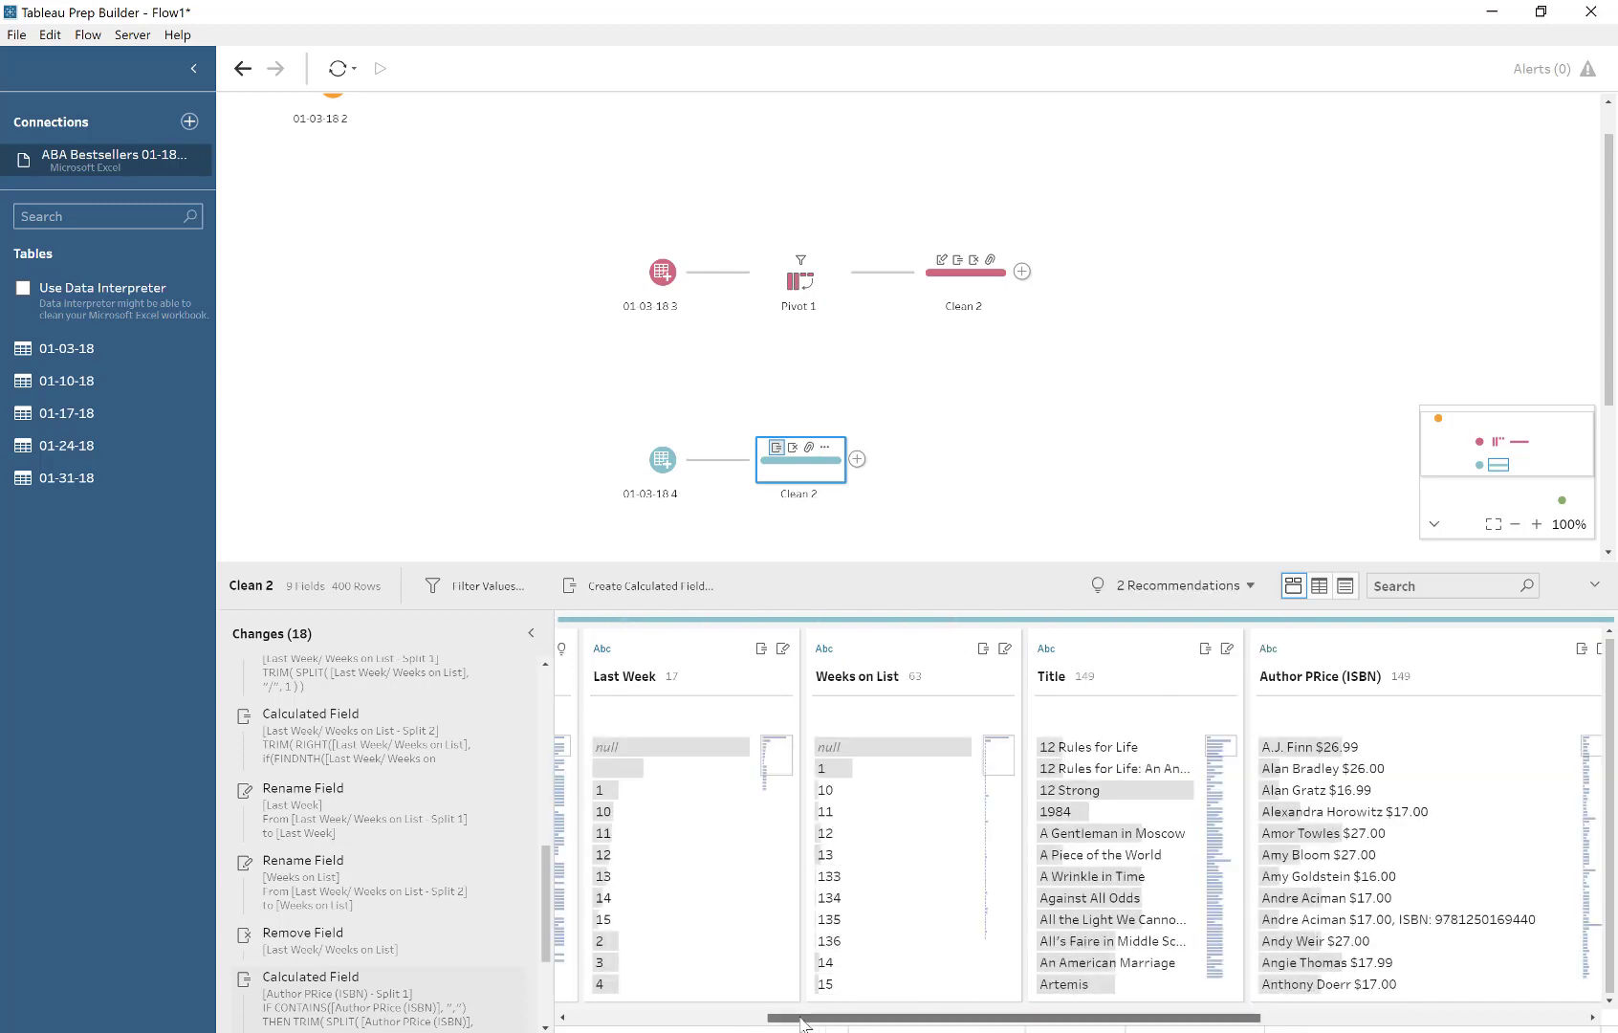
{"action": "left_click", "coordinate": [586, 1021]}
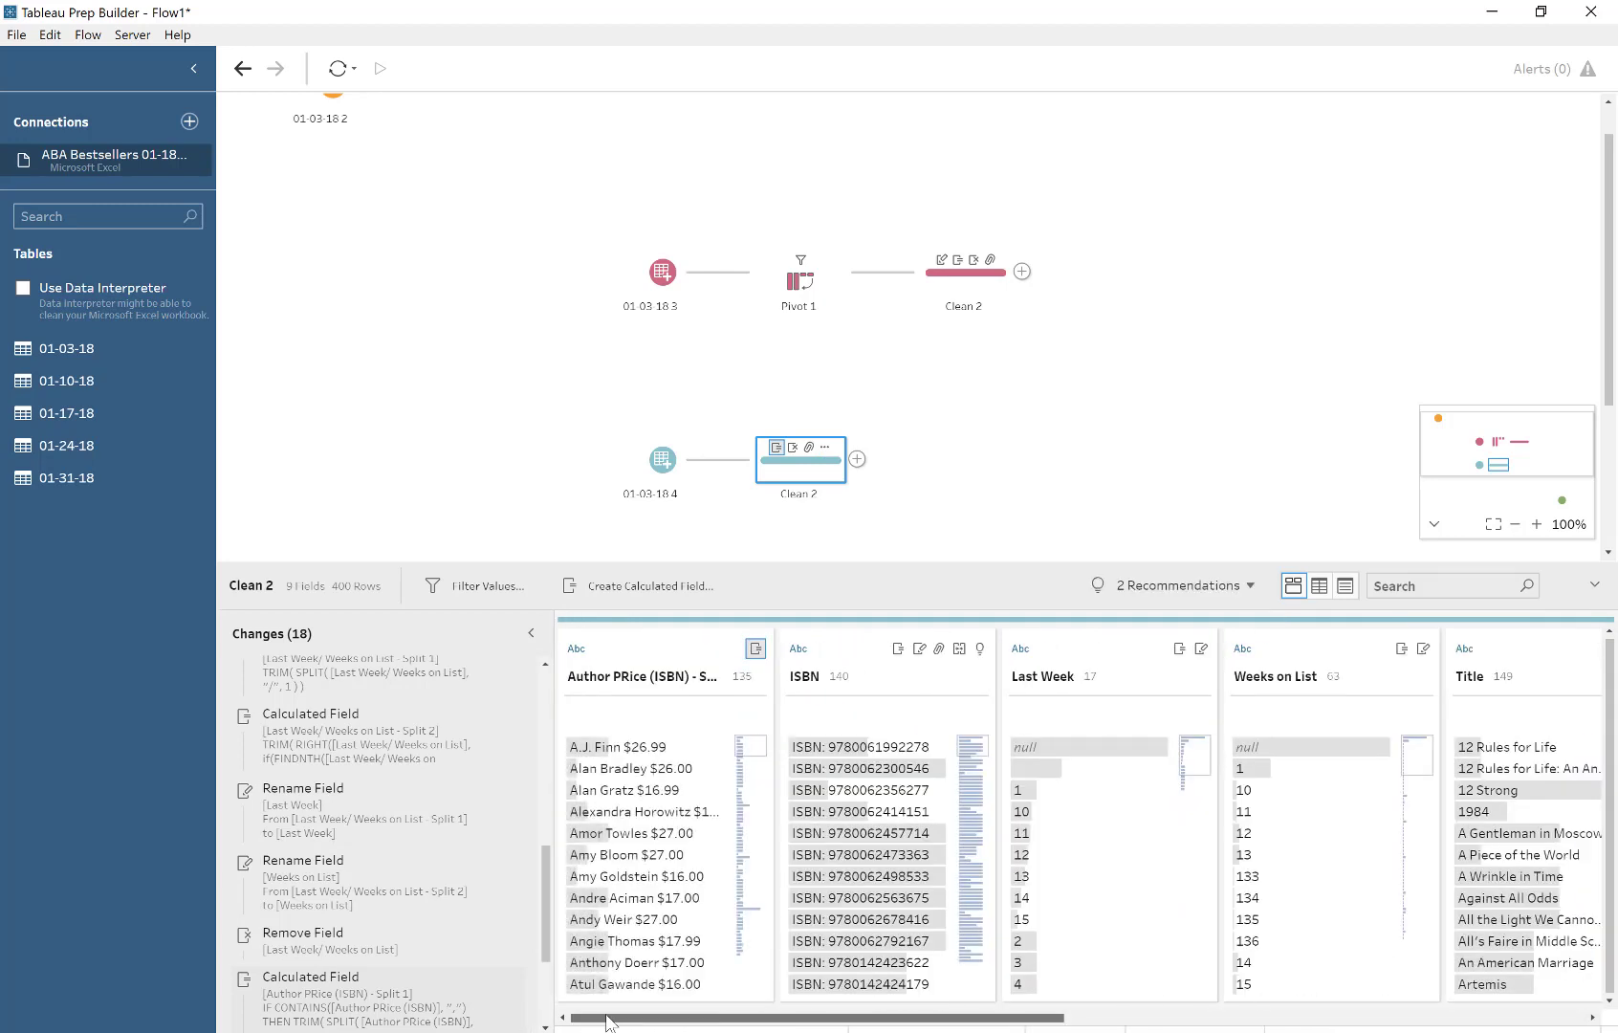
- Remove the original Author PRice (ISBN) field from the Clean 2 step
{"action": "left_click_drag", "start_coordinate": [779, 1021], "coordinate": [1110, 1021]}
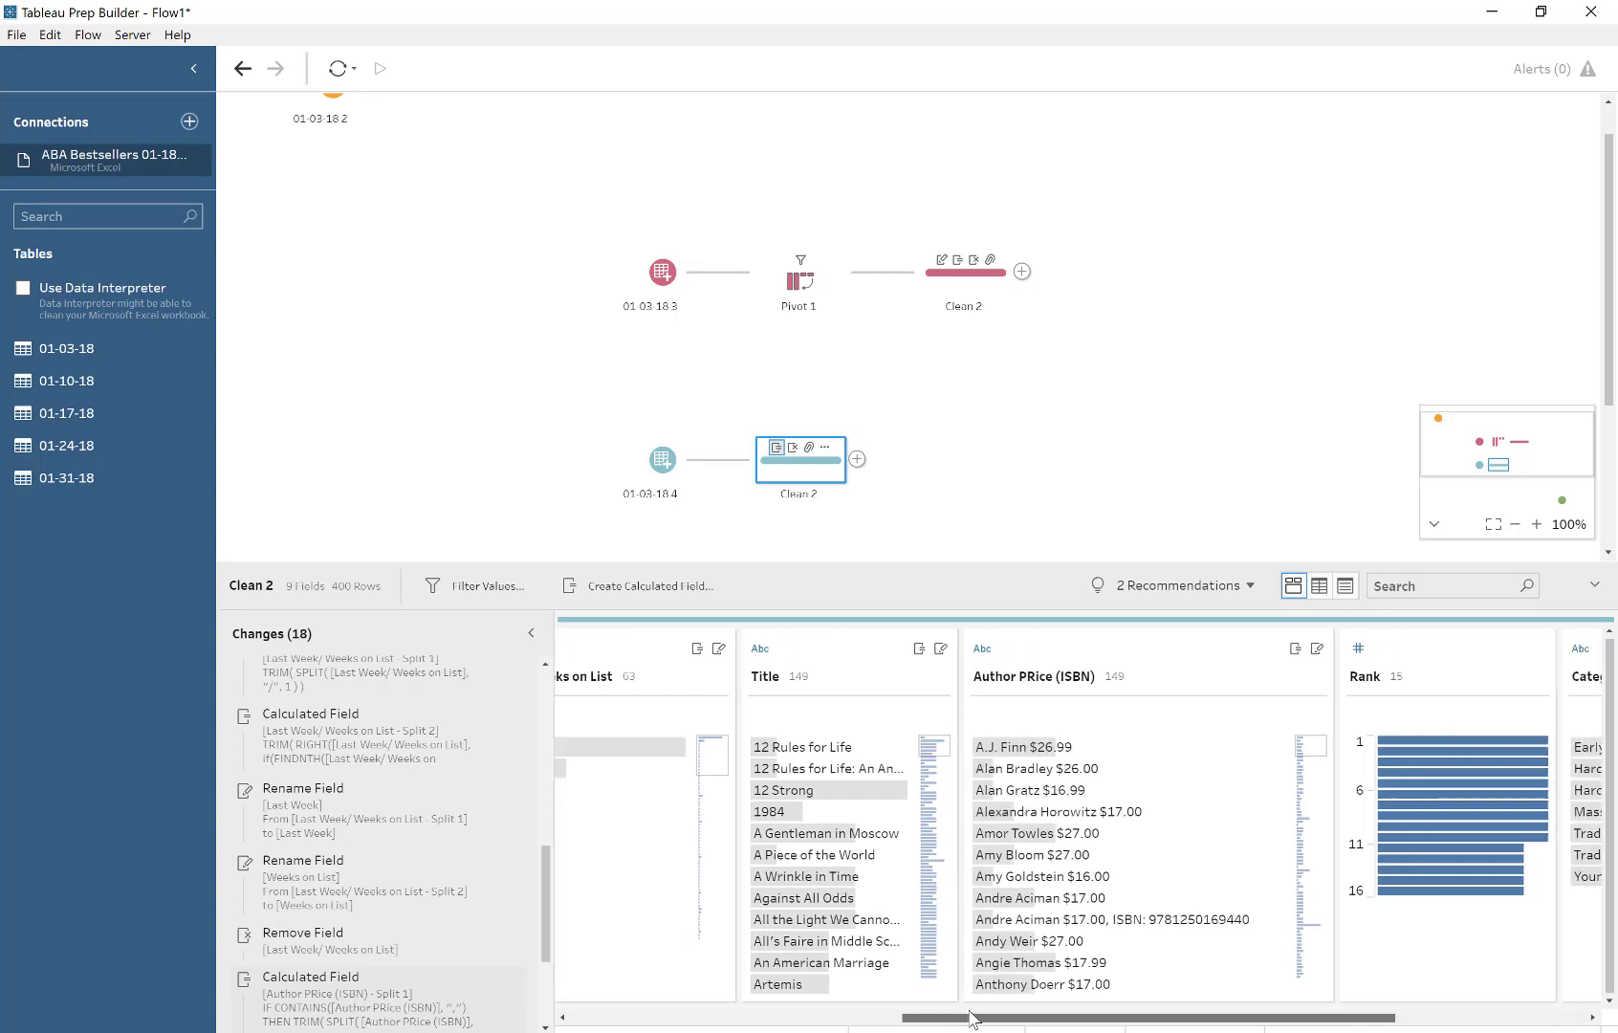
{"action": "left_click", "coordinate": [1316, 676]}
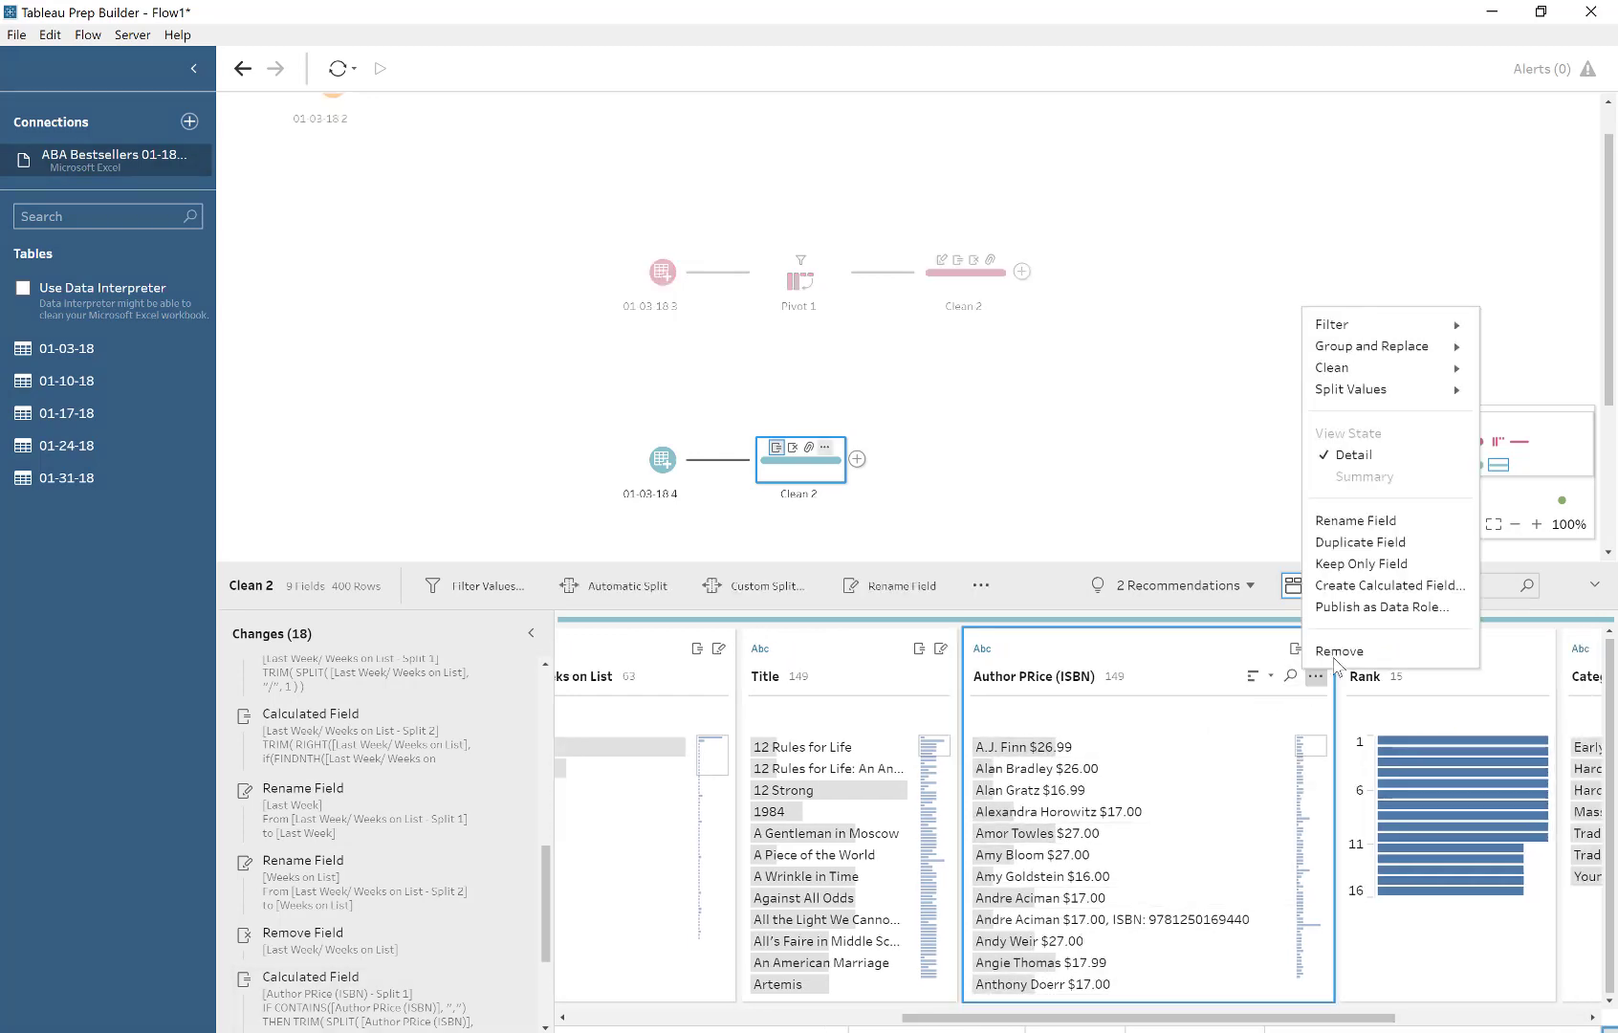
{"action": "left_click", "coordinate": [1339, 651]}
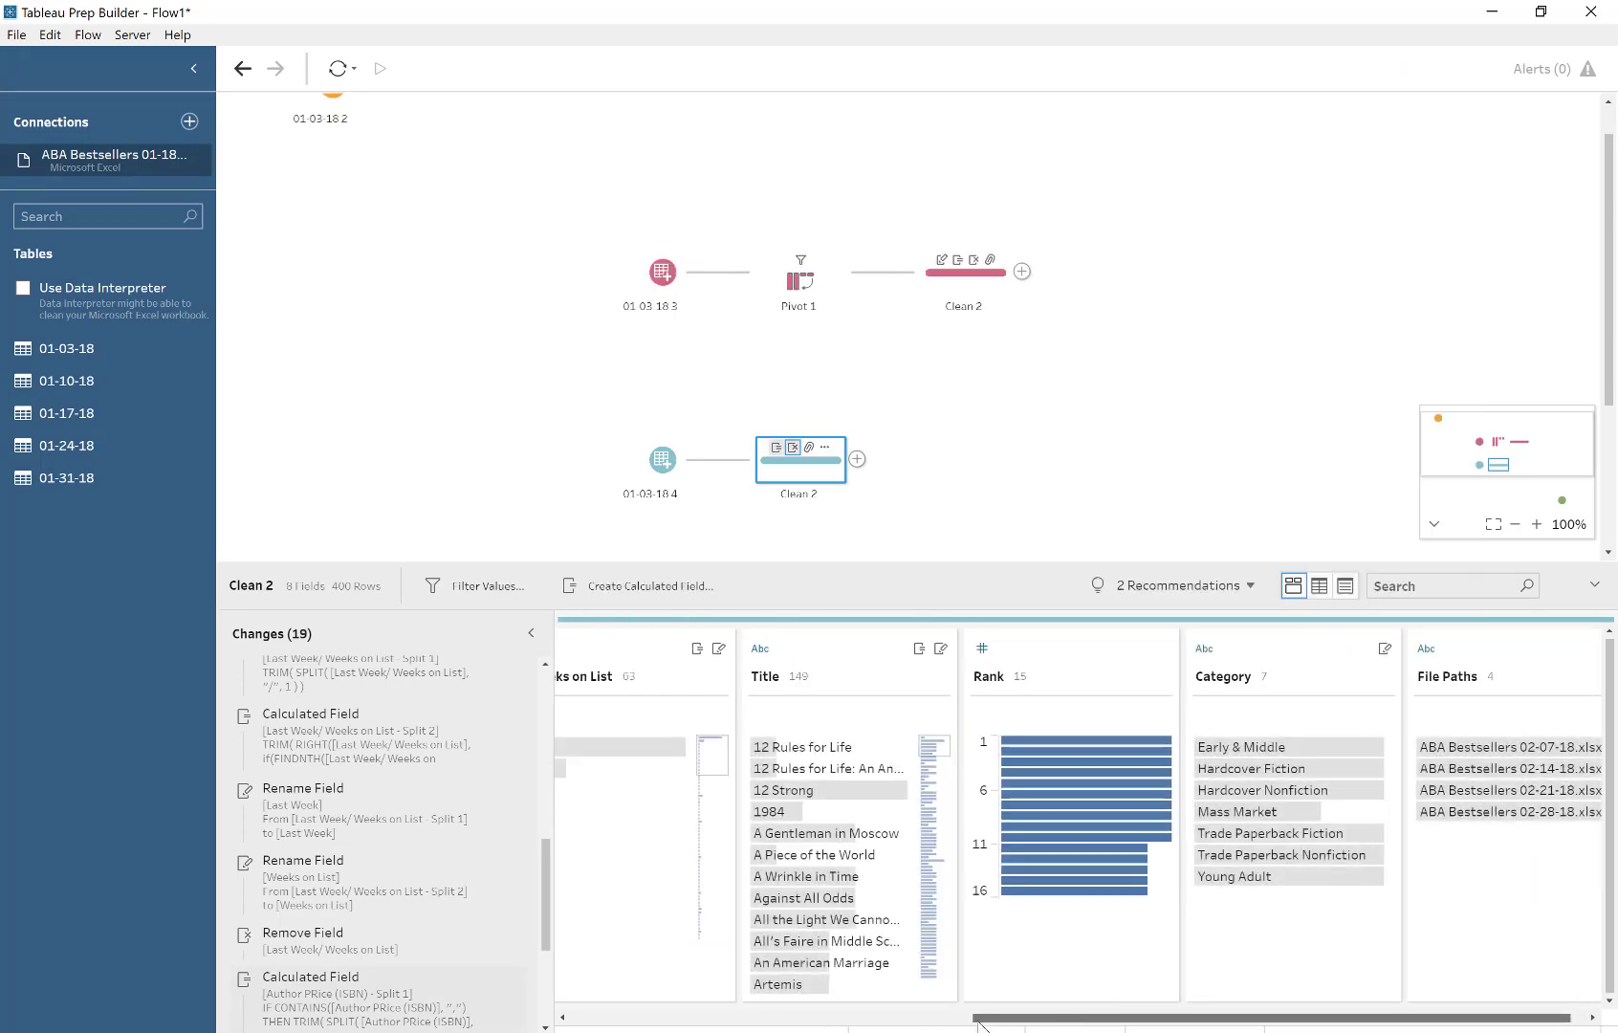
- Custom split the remaining author-and-price field with the $ separator, splitting off all fields
{"action": "left_click_drag", "start_coordinate": [982, 1026], "coordinate": [580, 1026]}
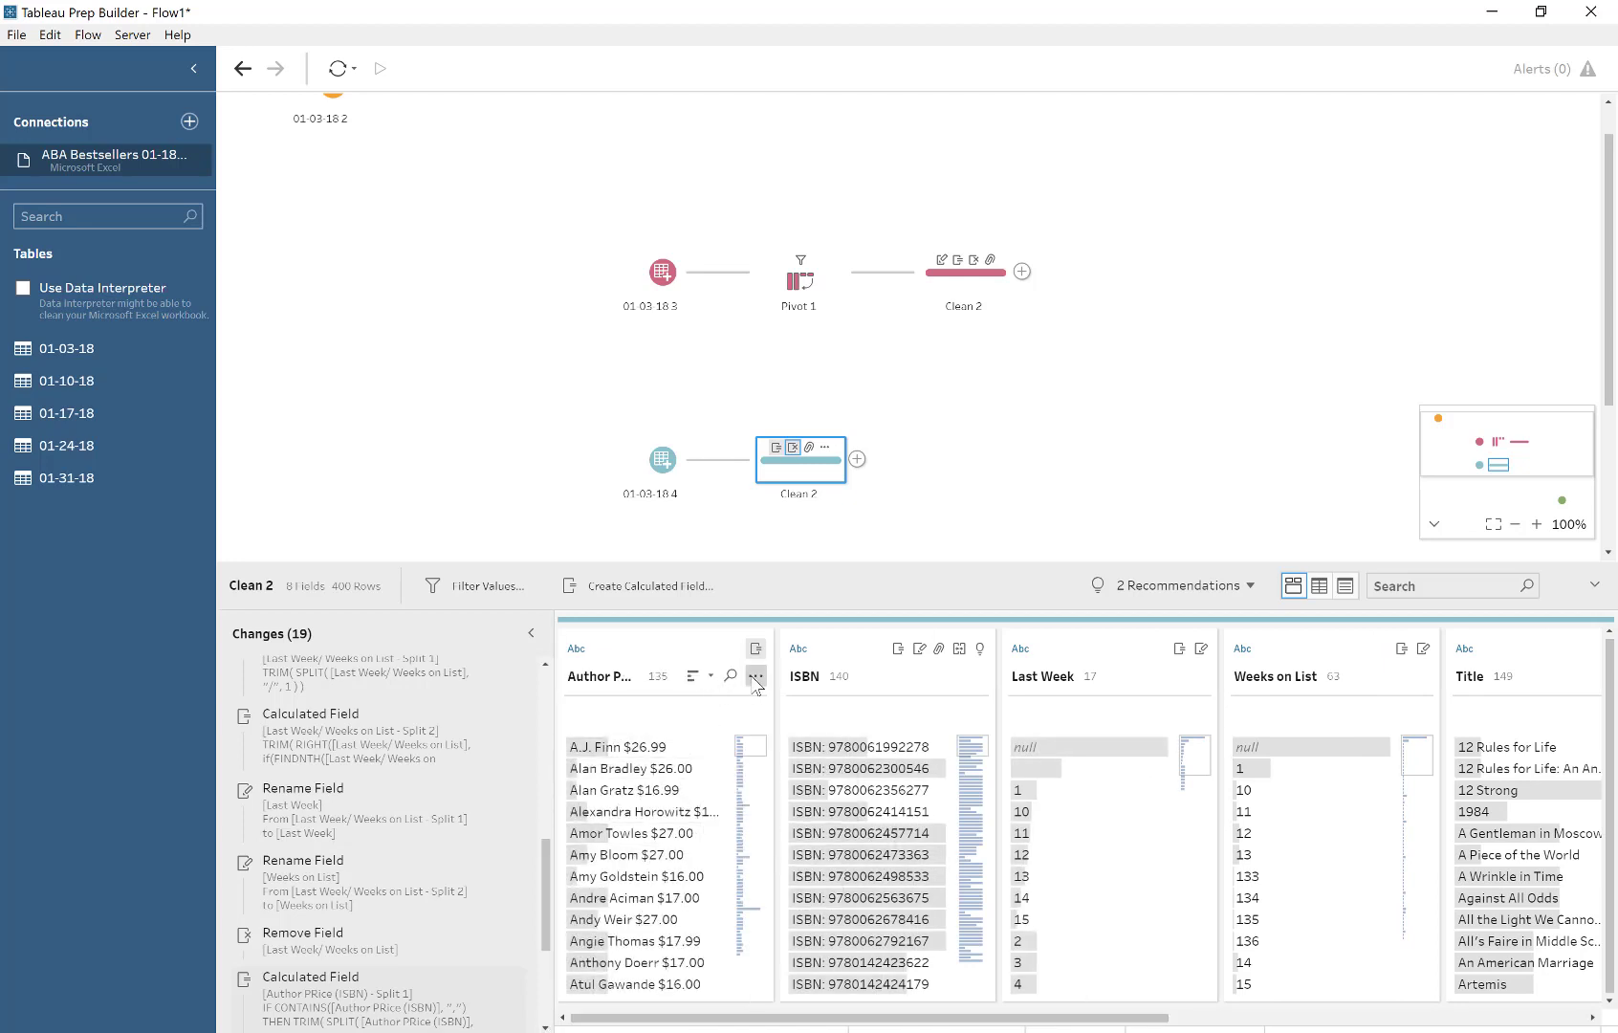
{"action": "left_click", "coordinate": [754, 677]}
{"action": "mouse_move", "coordinate": [817, 391]}
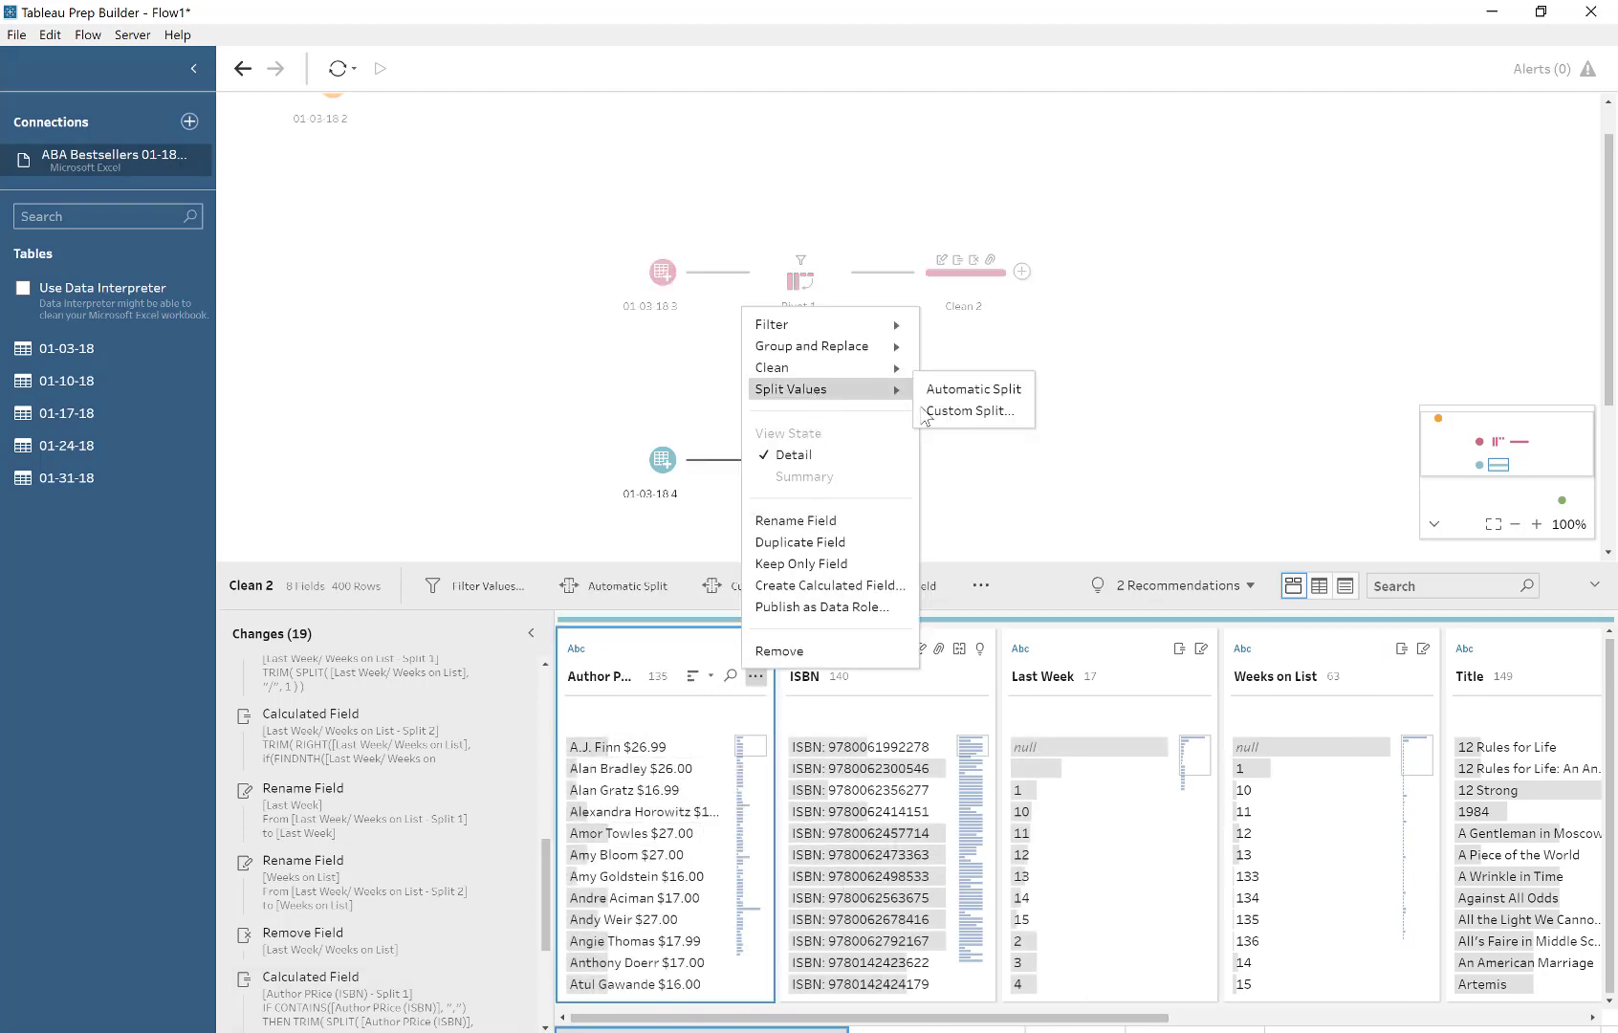
{"action": "left_click", "coordinate": [947, 409]}
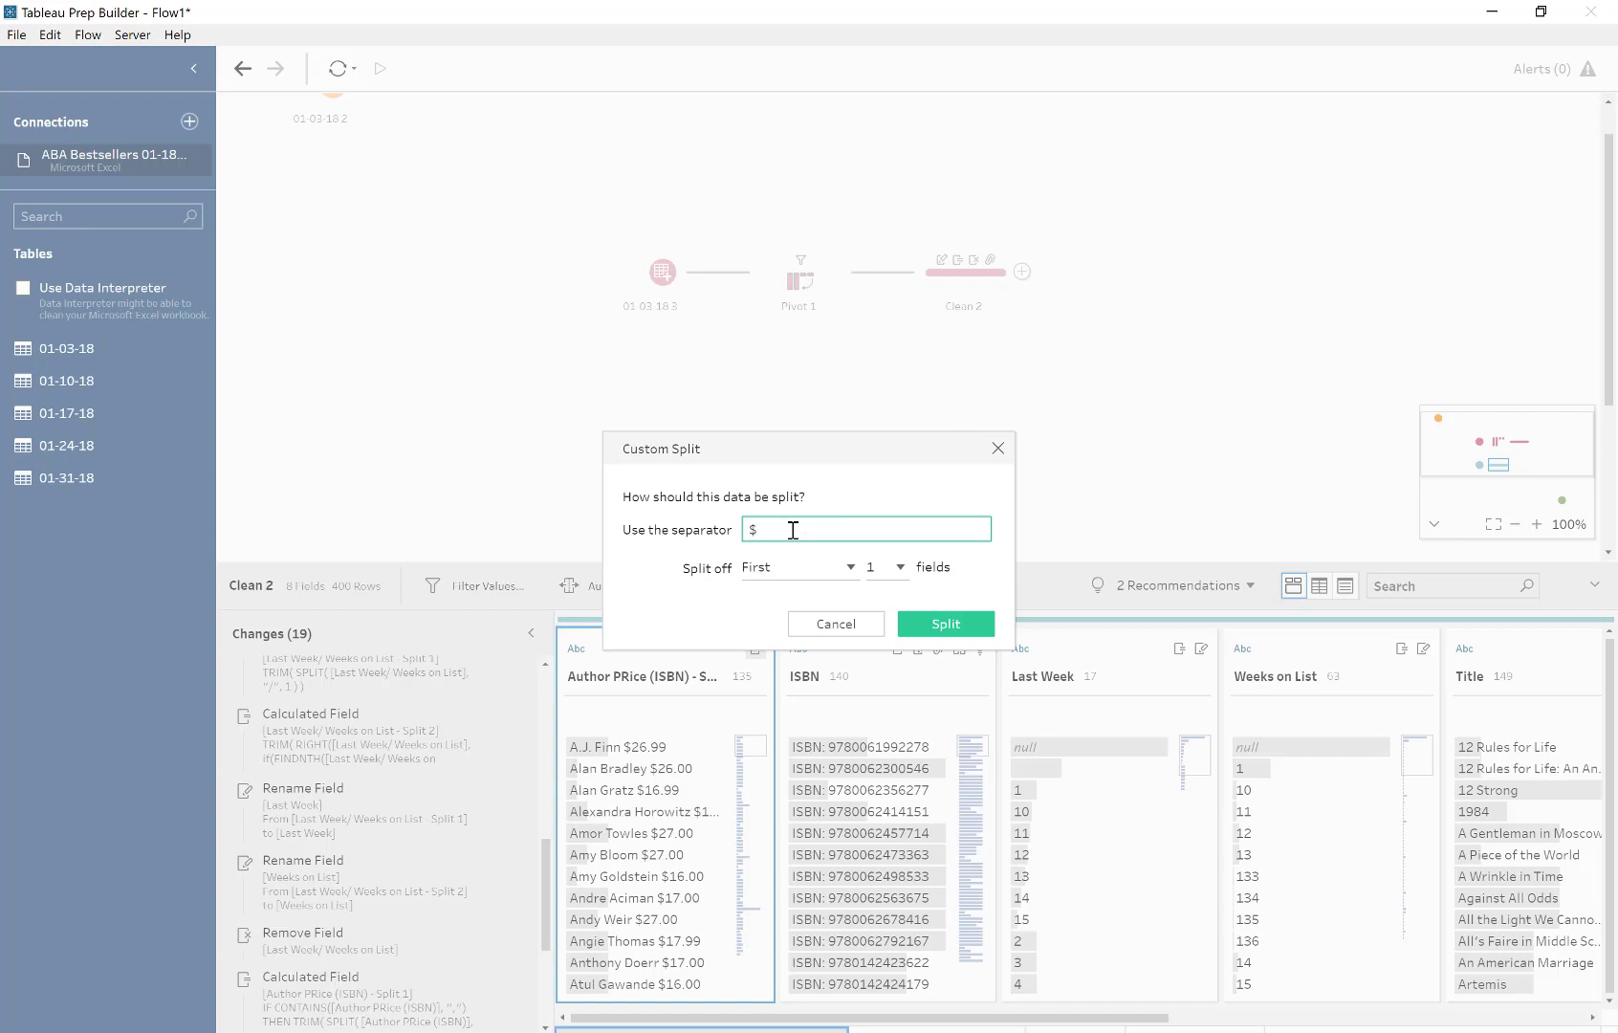
{"action": "left_click", "coordinate": [793, 567]}
{"action": "left_click", "coordinate": [790, 642]}
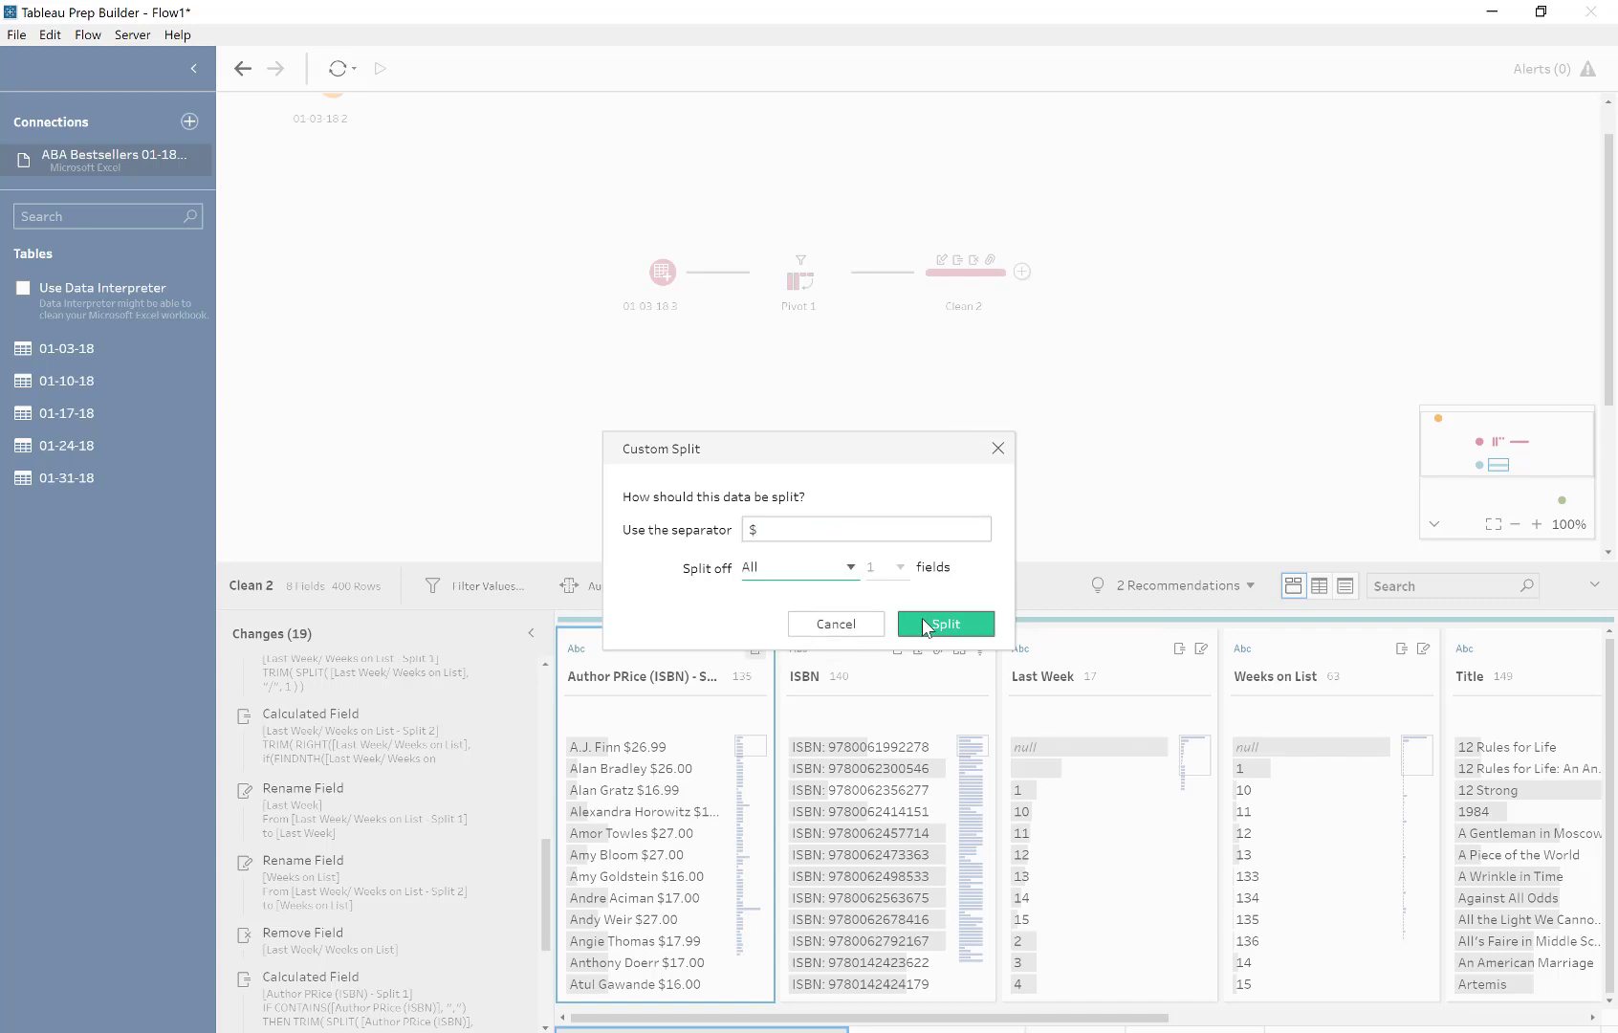
{"action": "left_click", "coordinate": [923, 624]}
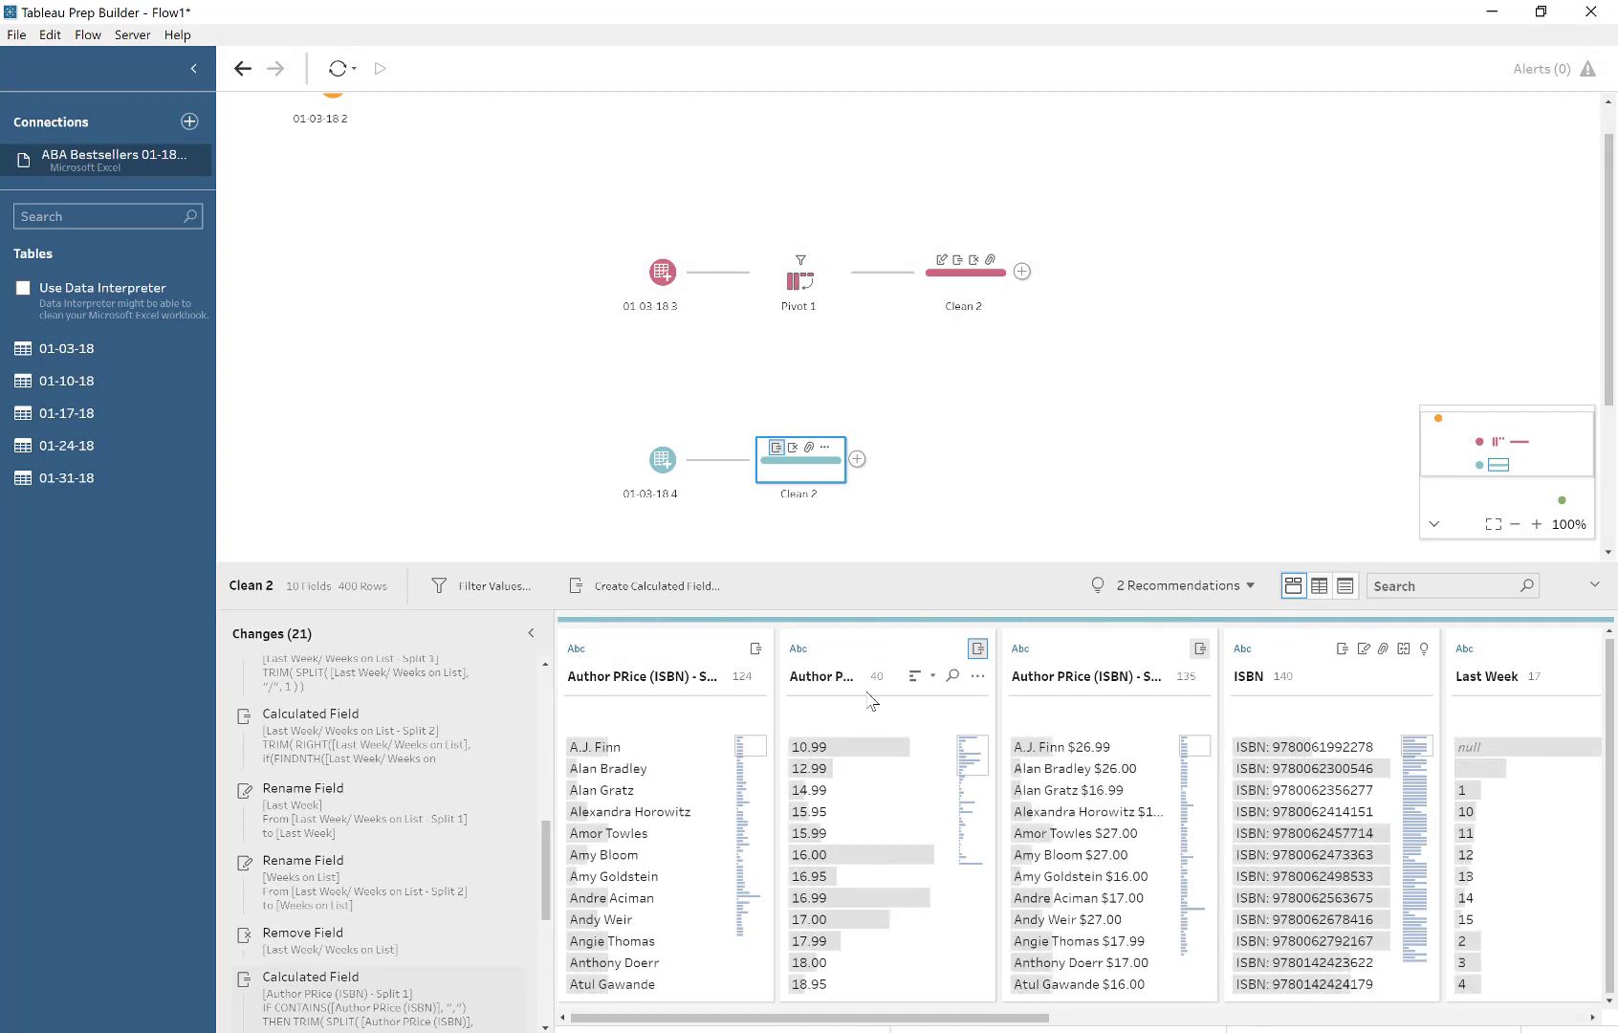
- Rename the split field with author names to Author and the one with amounts to Price
{"action": "double_click", "coordinate": [632, 676]}
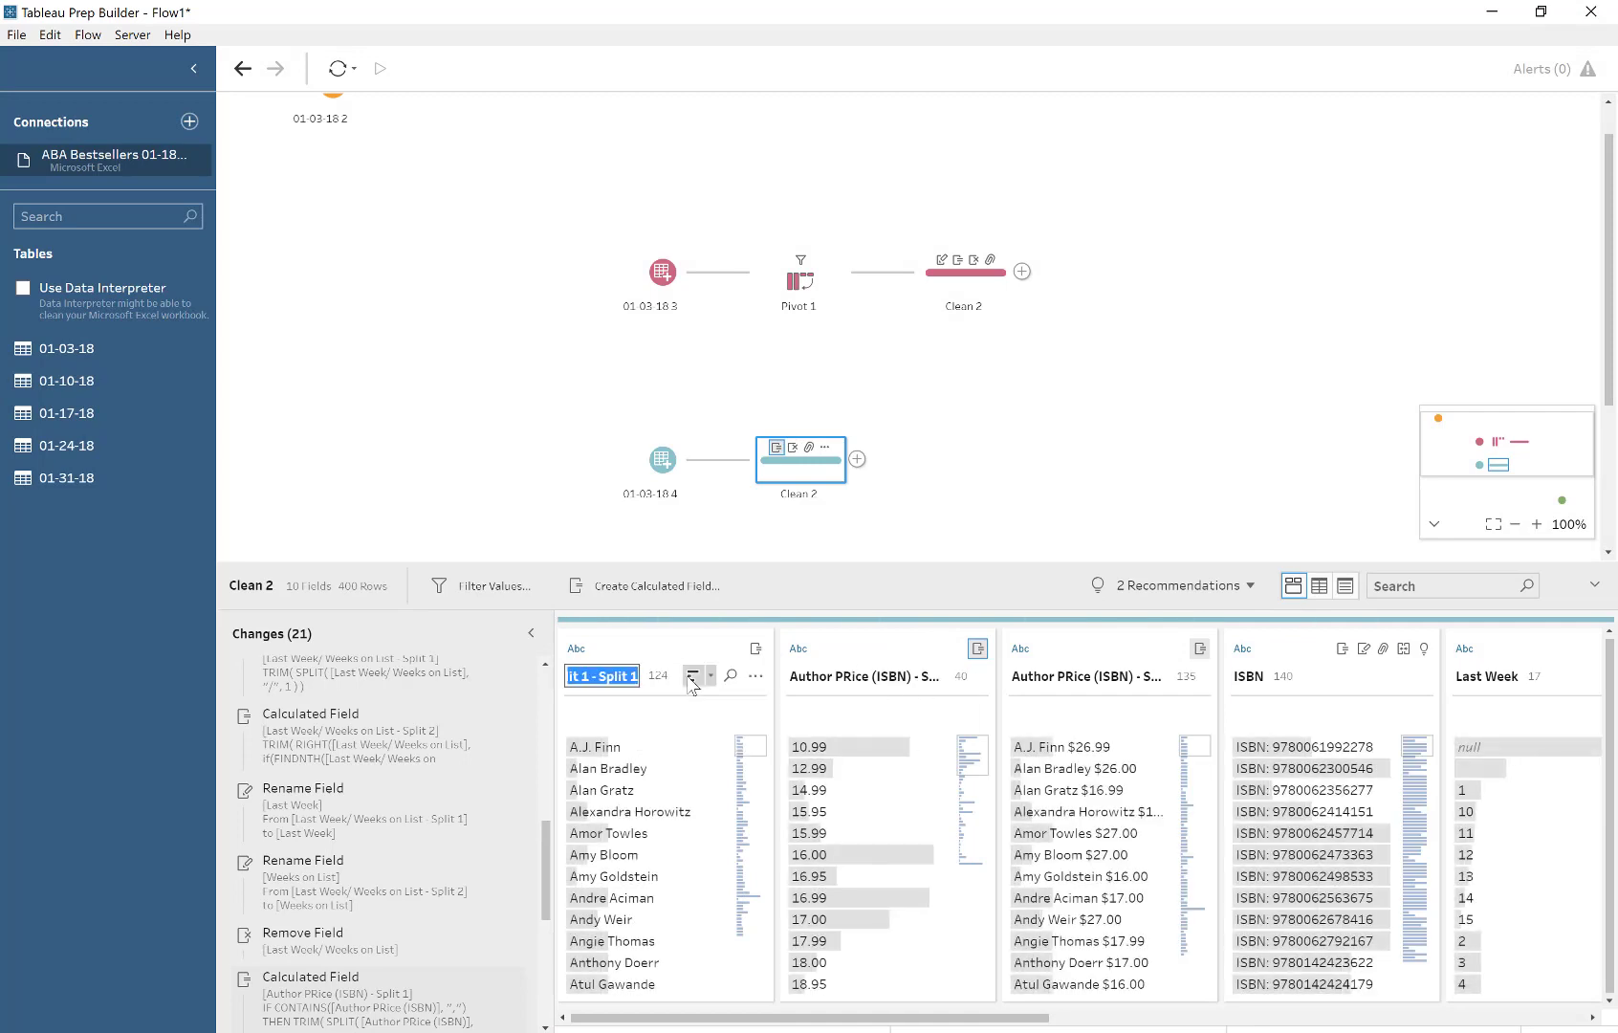
{"action": "key", "text": "Return"}
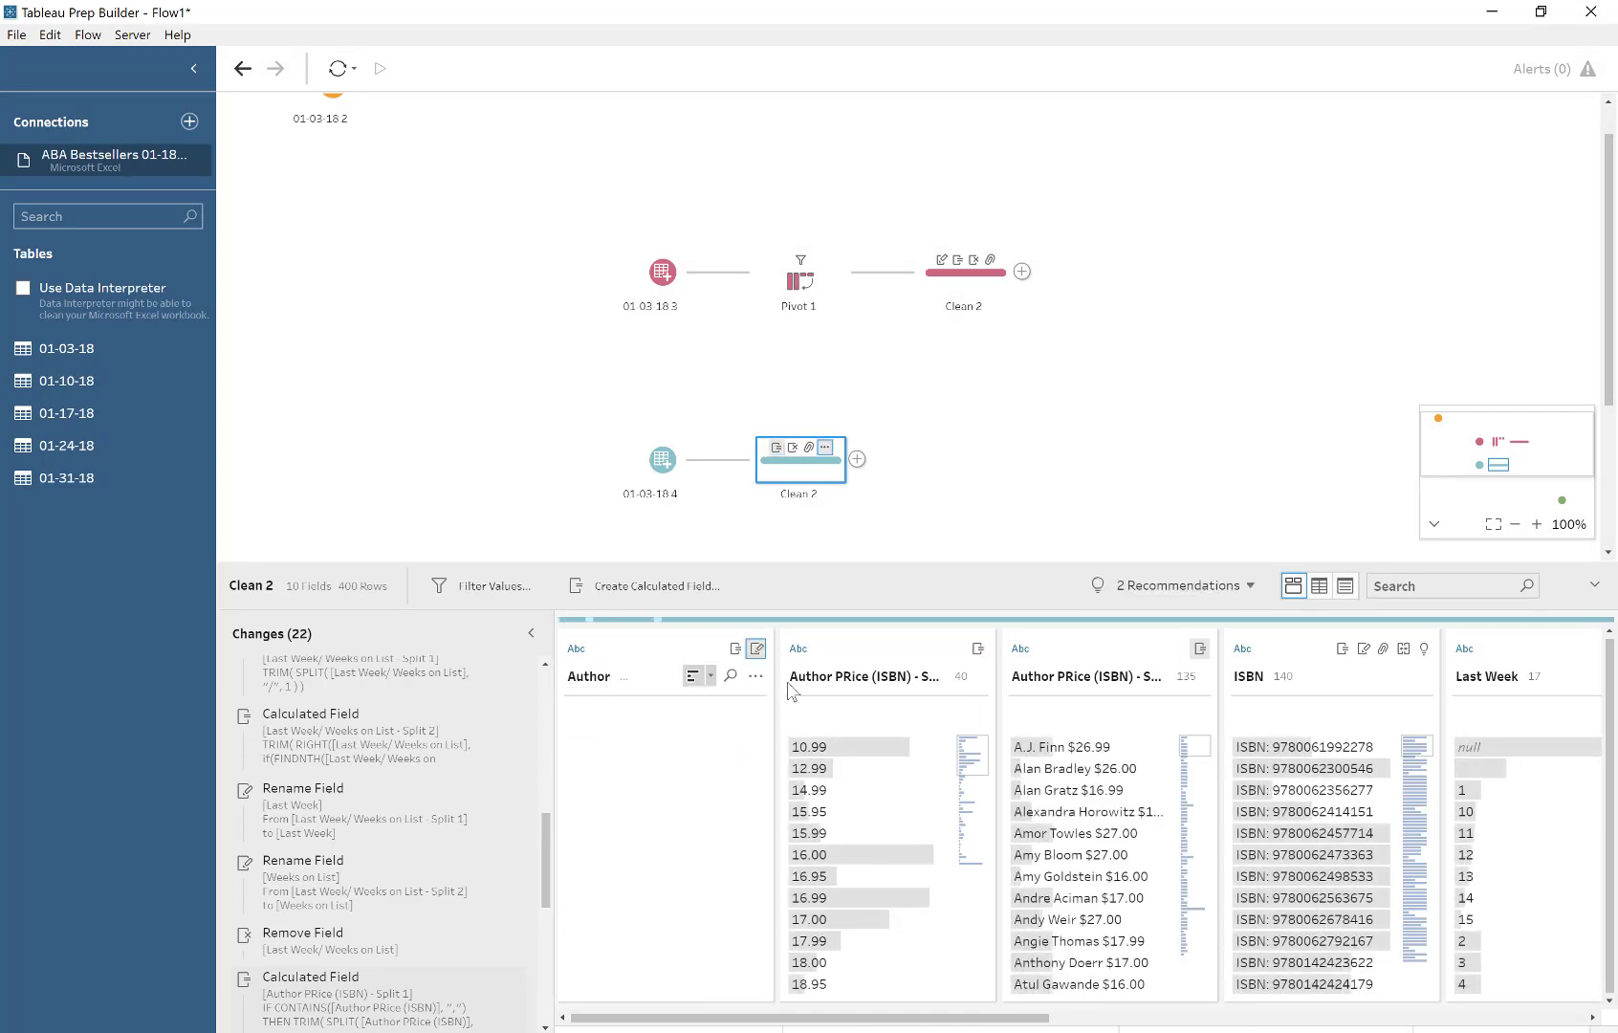
{"action": "double_click", "coordinate": [844, 676]}
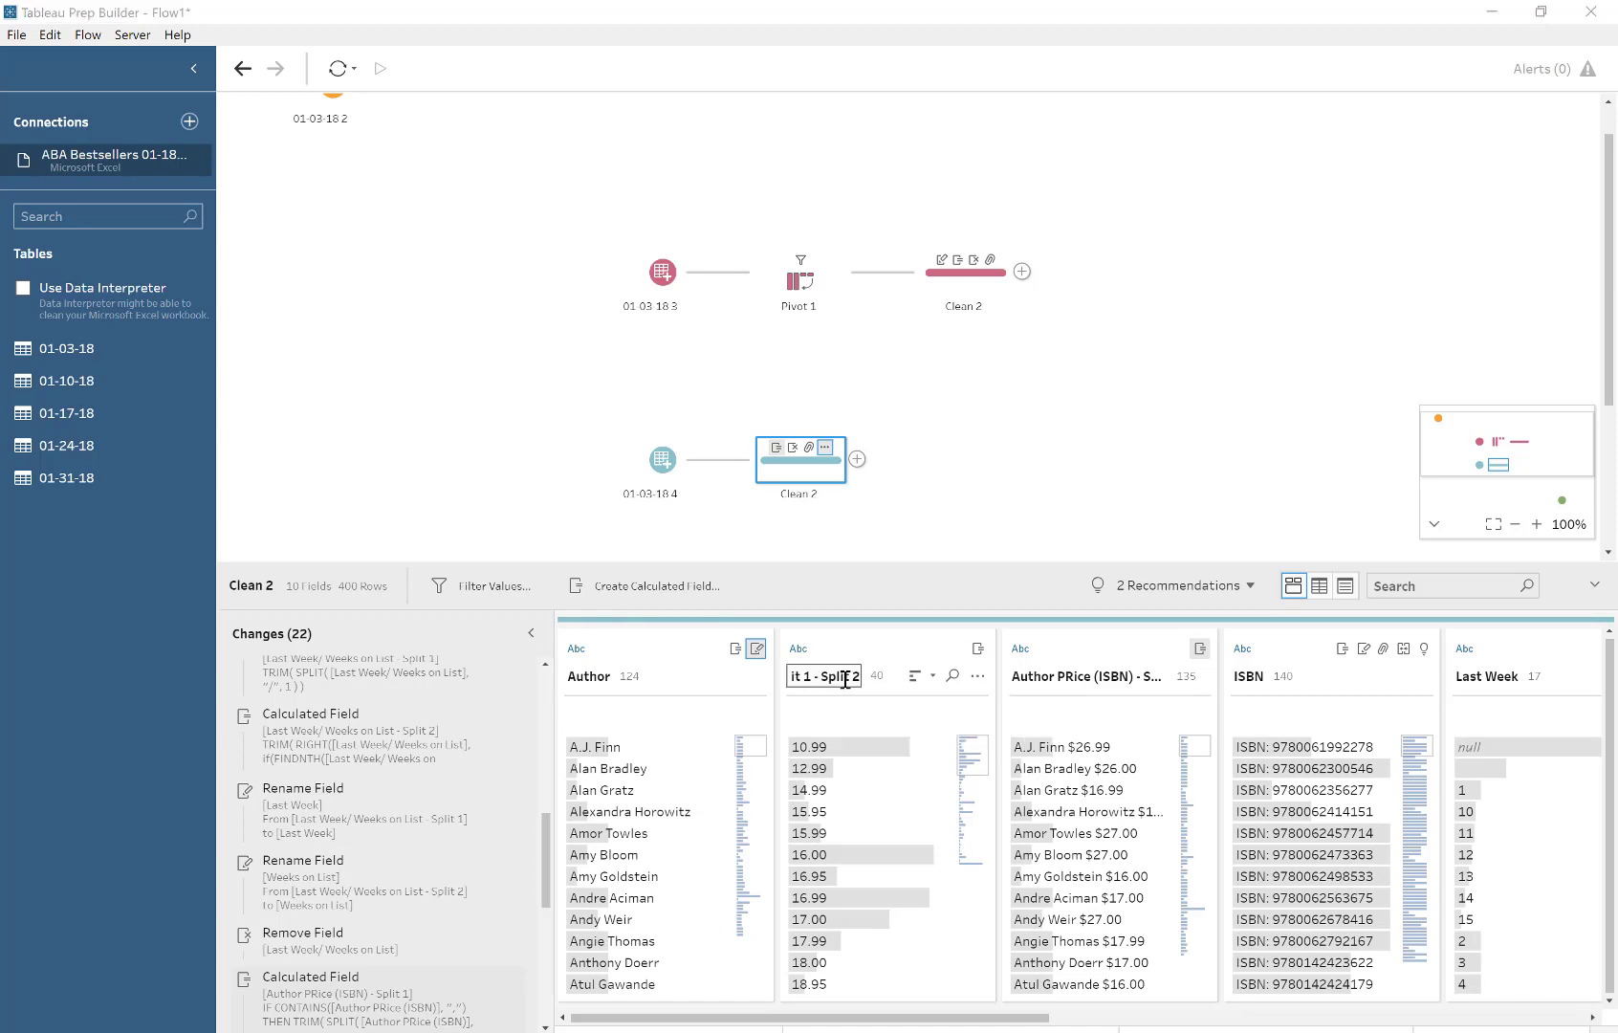
{"action": "double_click", "coordinate": [844, 677]}
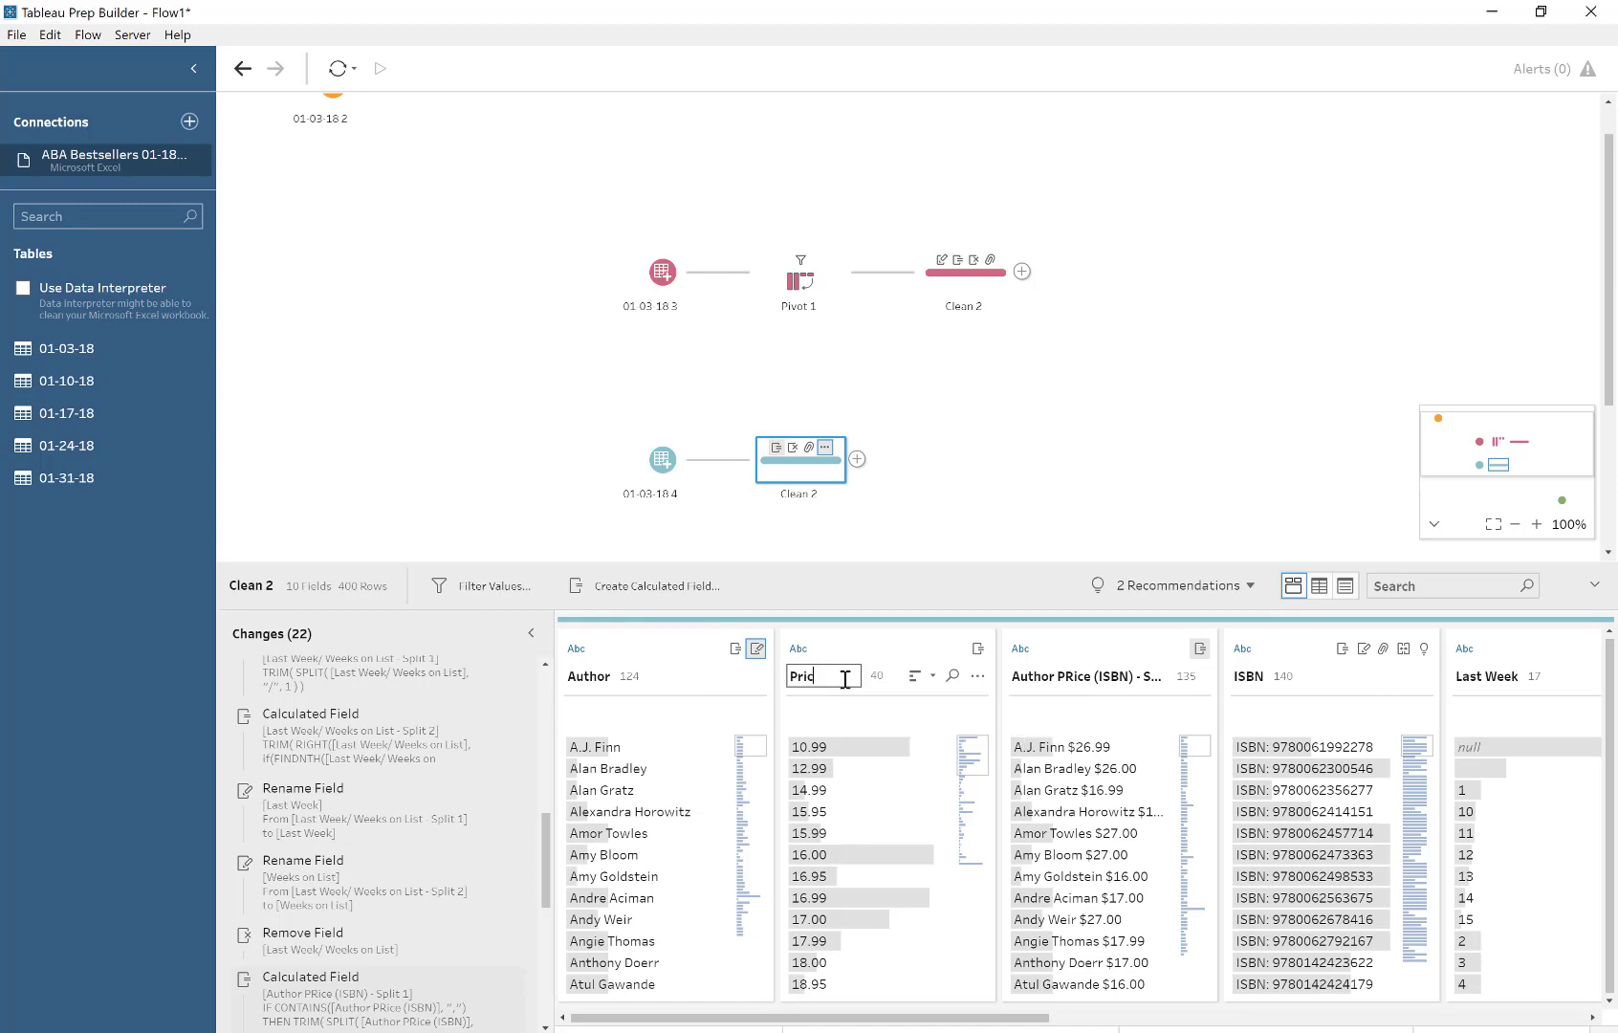
{"action": "type", "text": "Price"}
{"action": "key", "text": "Return"}
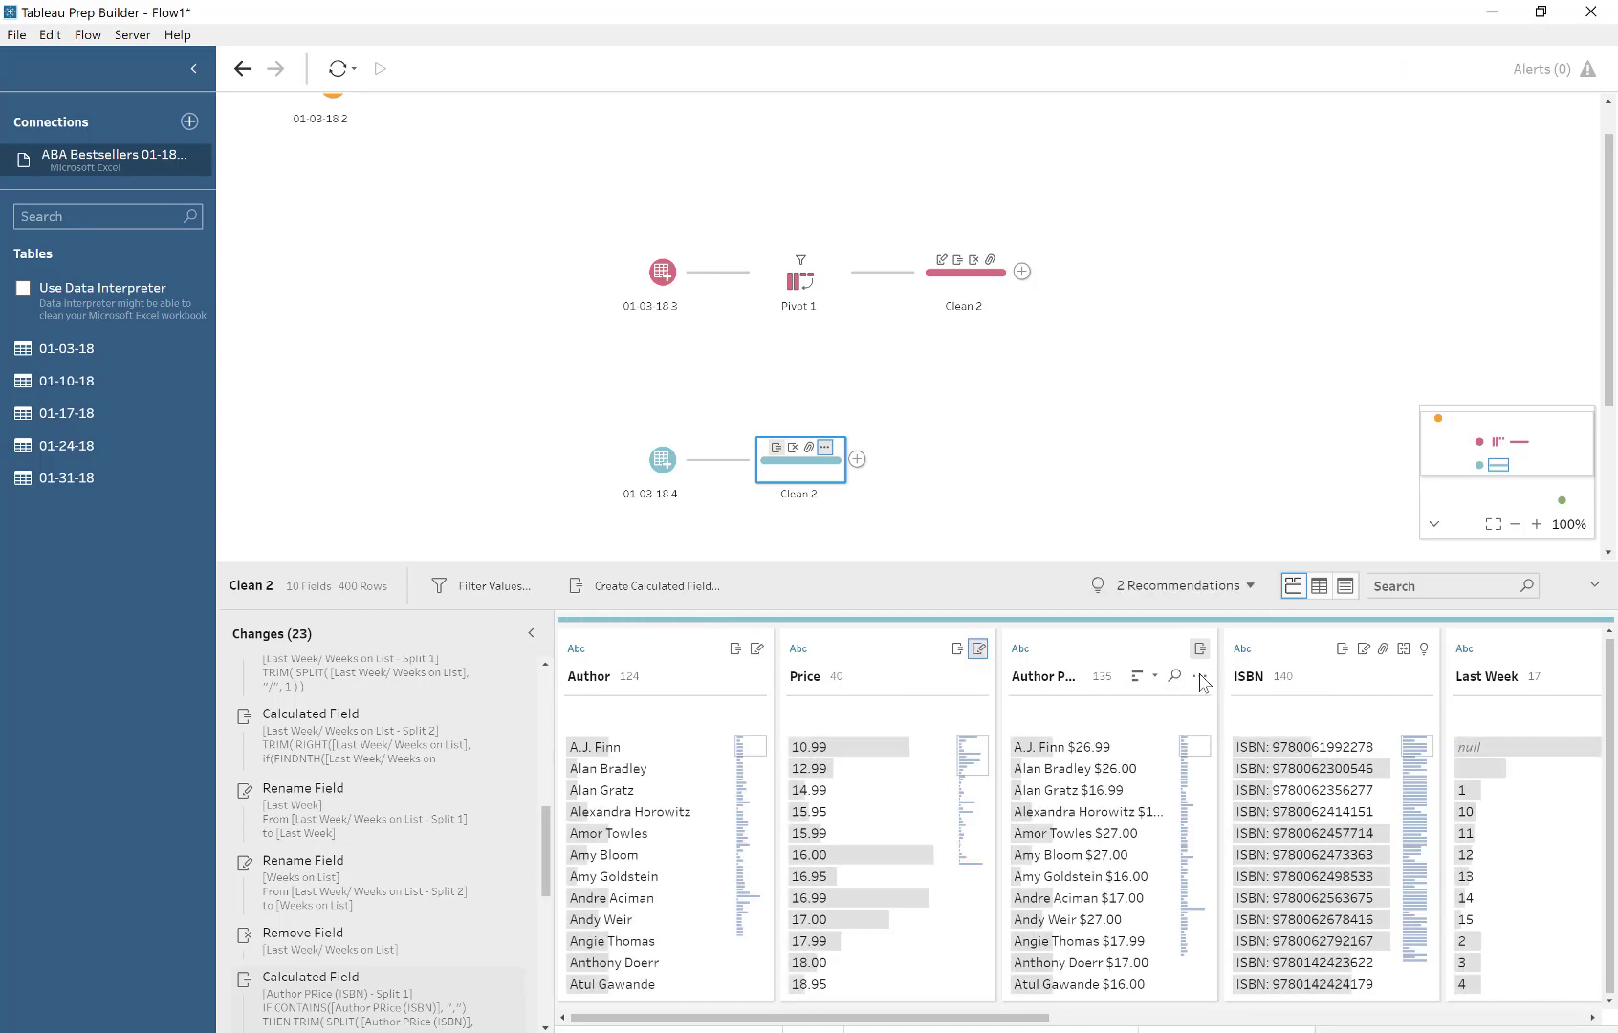
- Remove the leftover split field that combines author and price
{"action": "left_click", "coordinate": [1200, 676]}
{"action": "left_click", "coordinate": [1221, 652]}
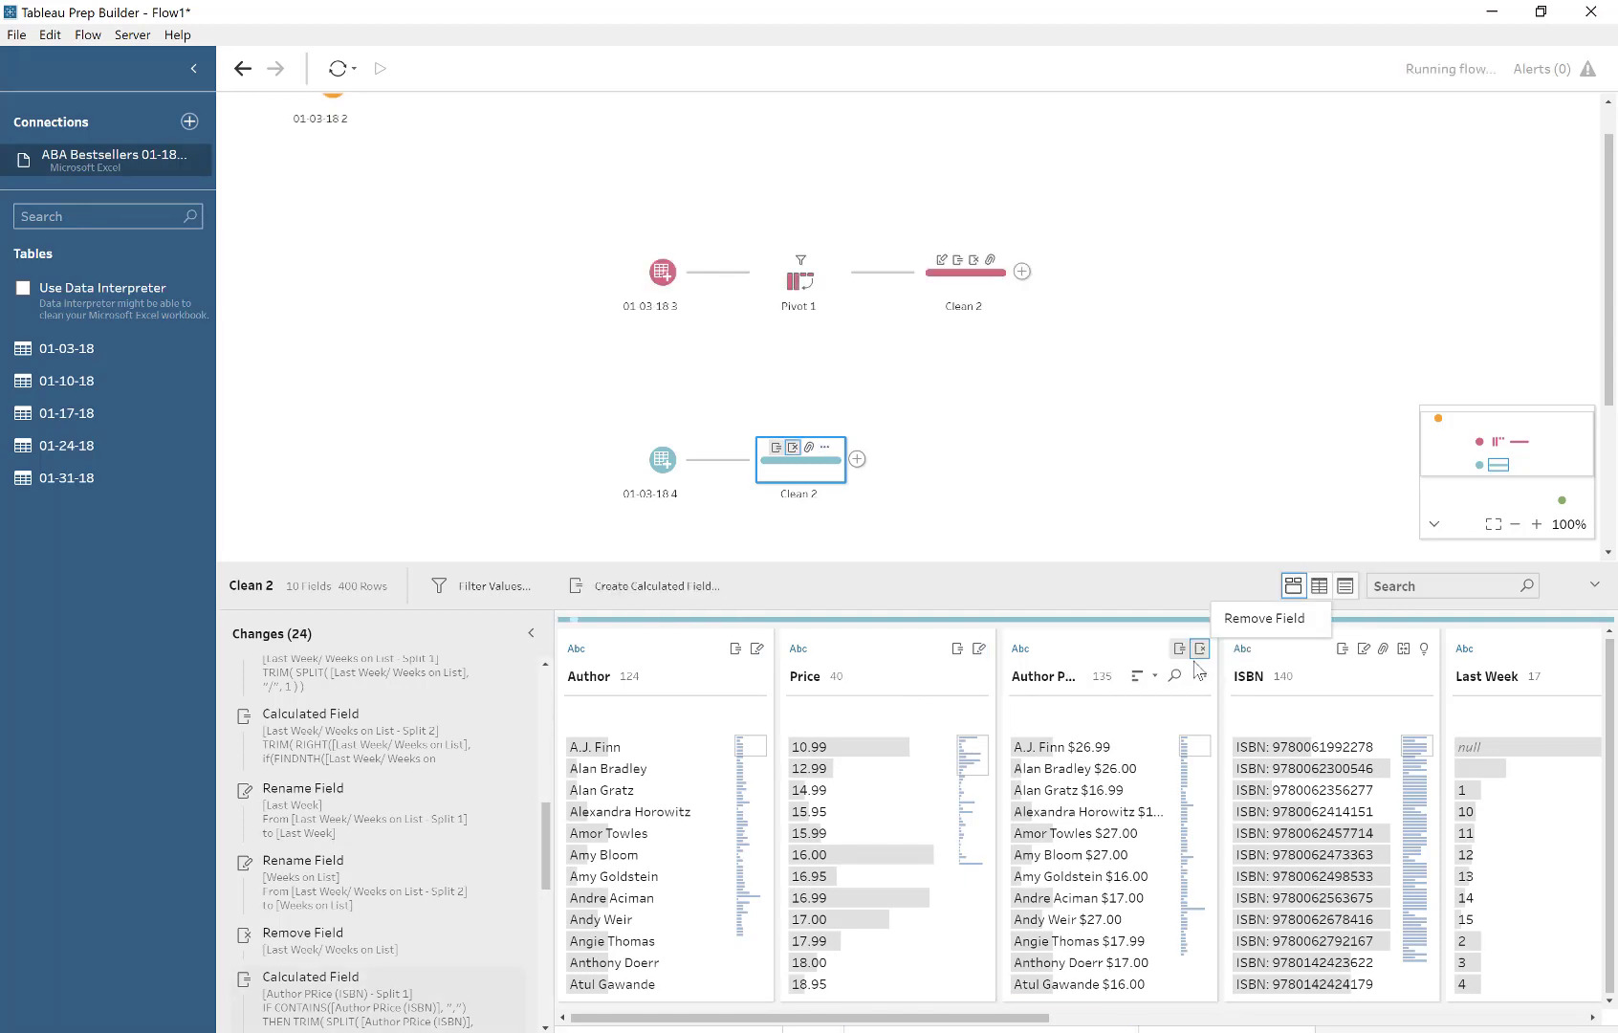
- Replace the blank value in the Last Week field with null
{"action": "left_click_drag", "start_coordinate": [980, 1015], "coordinate": [1251, 1023]}
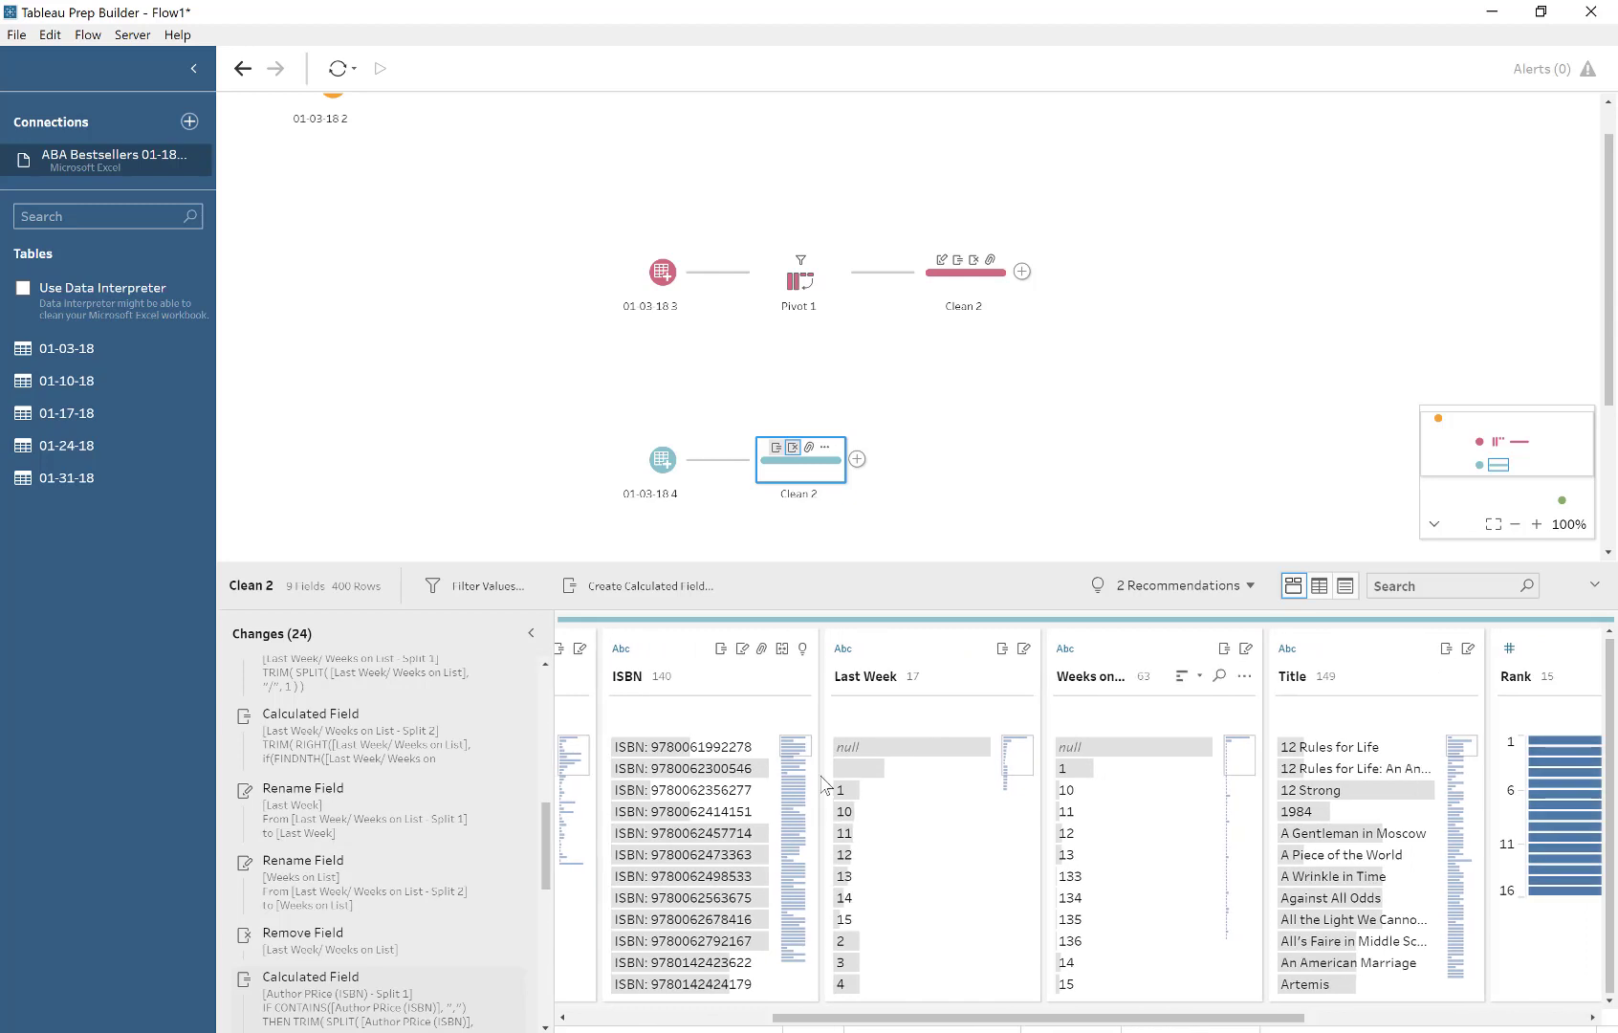
{"action": "left_click", "coordinate": [863, 768]}
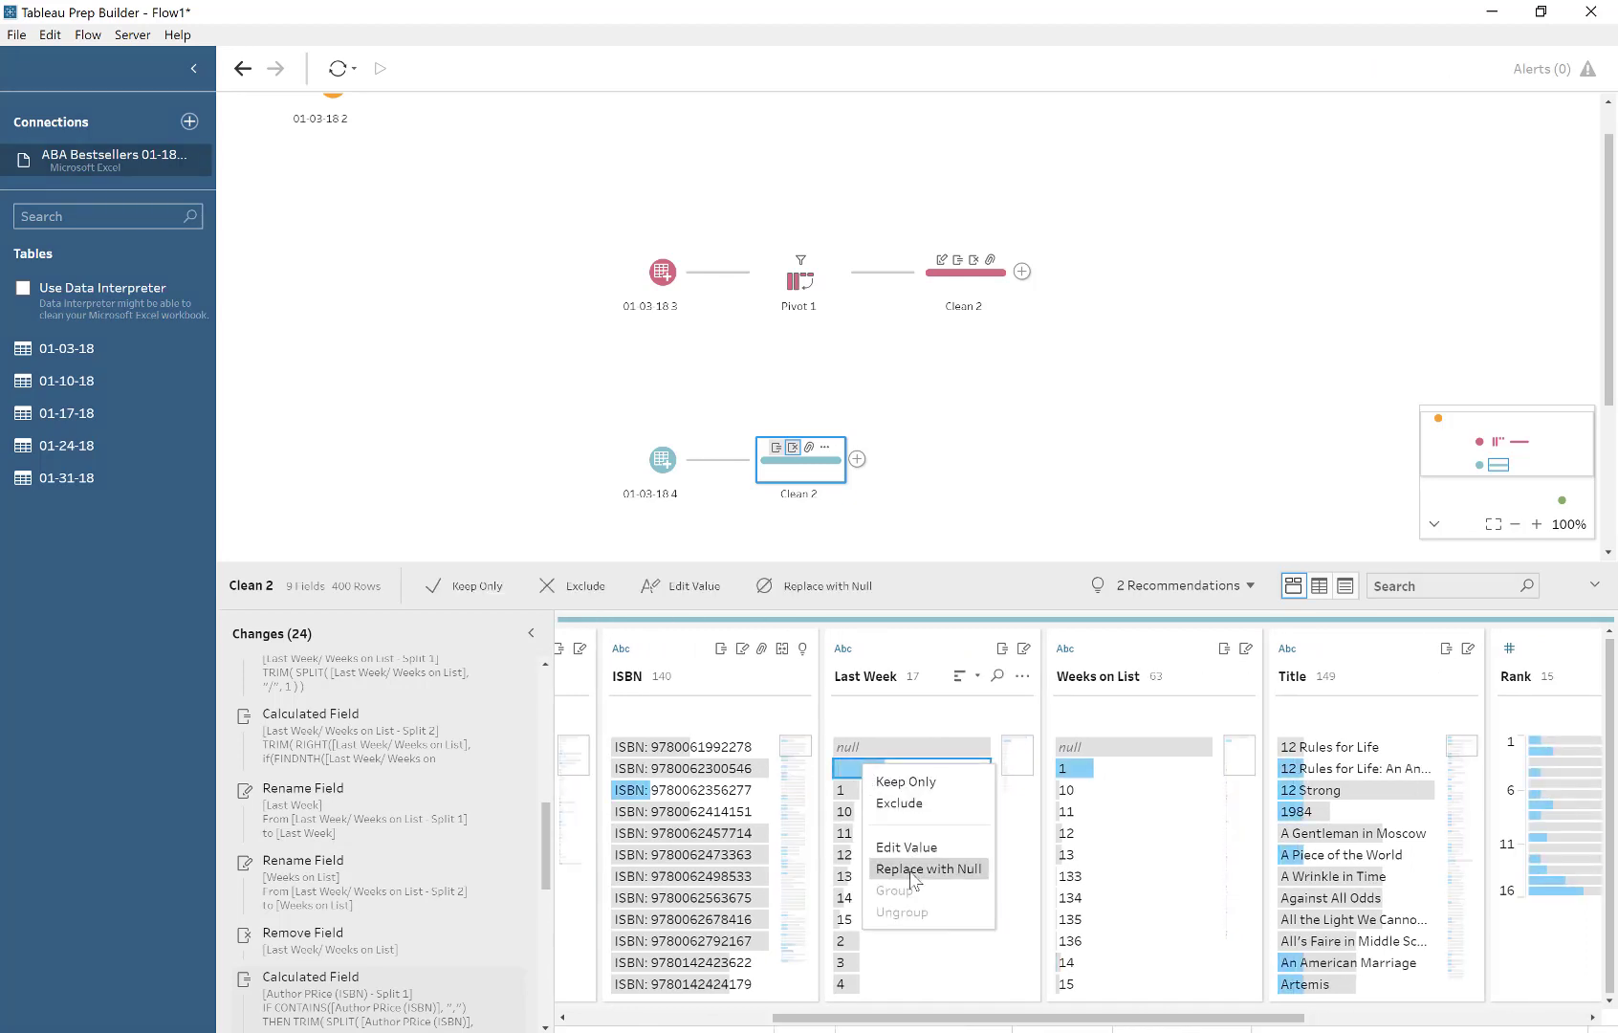
{"action": "left_click", "coordinate": [913, 868]}
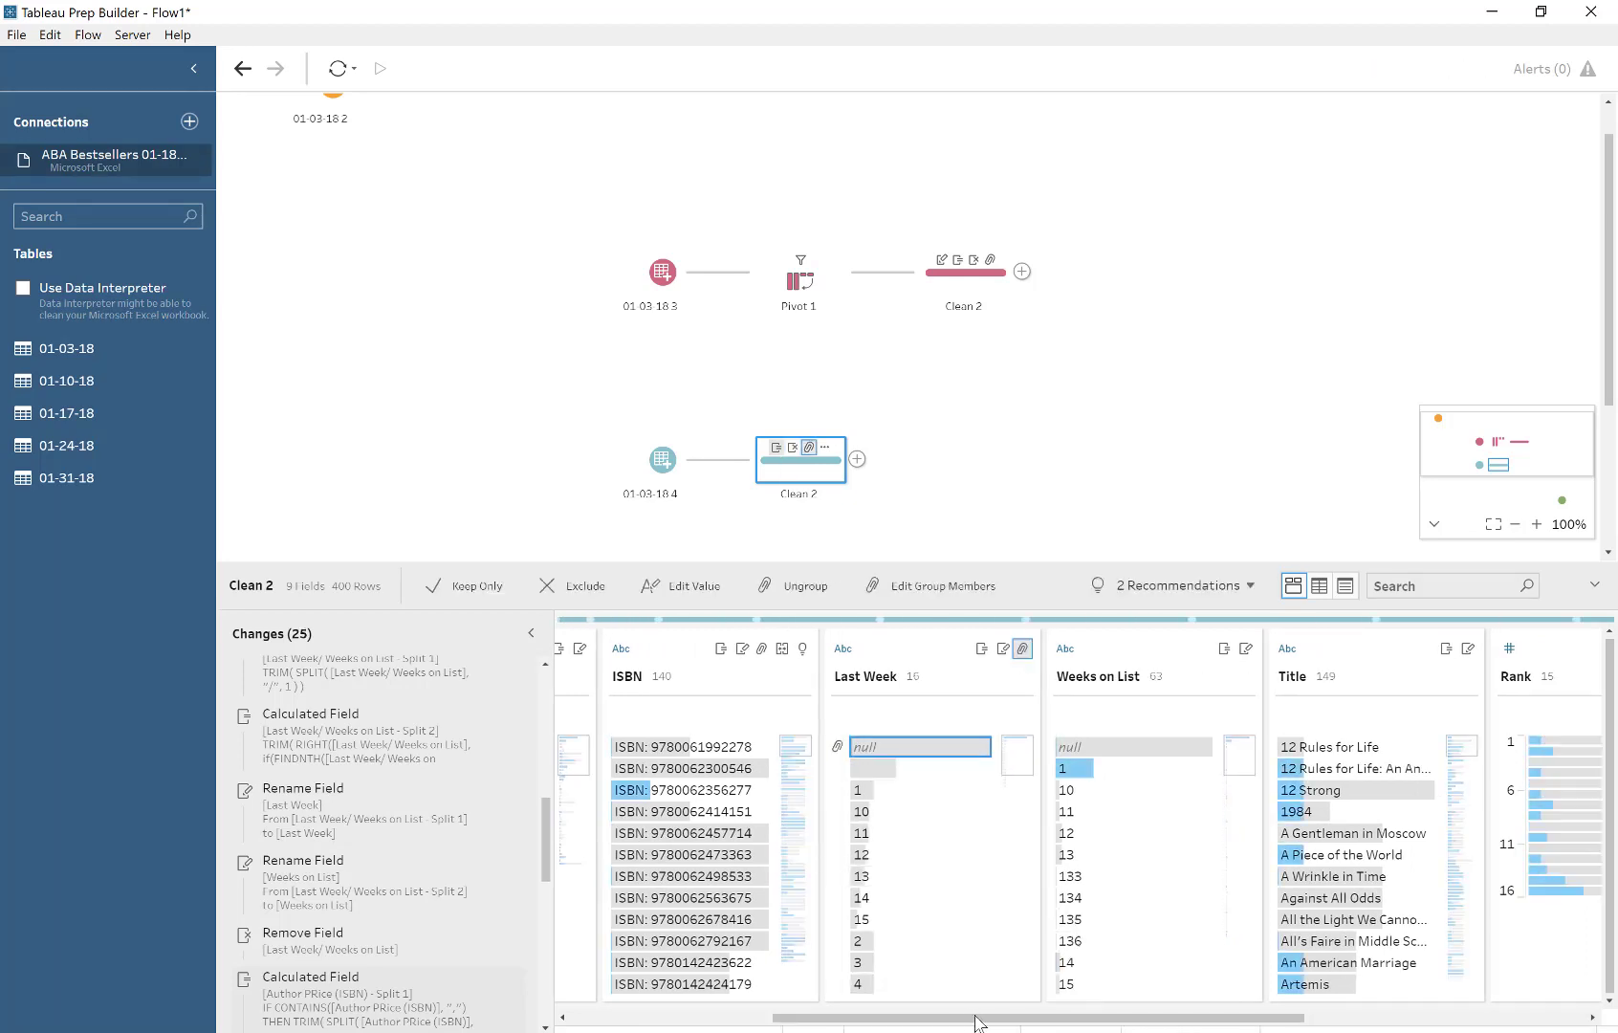
- Custom split the File Paths field at the space separator, splitting off the last 1 field
{"action": "left_click_drag", "start_coordinate": [979, 1023], "coordinate": [1286, 1021]}
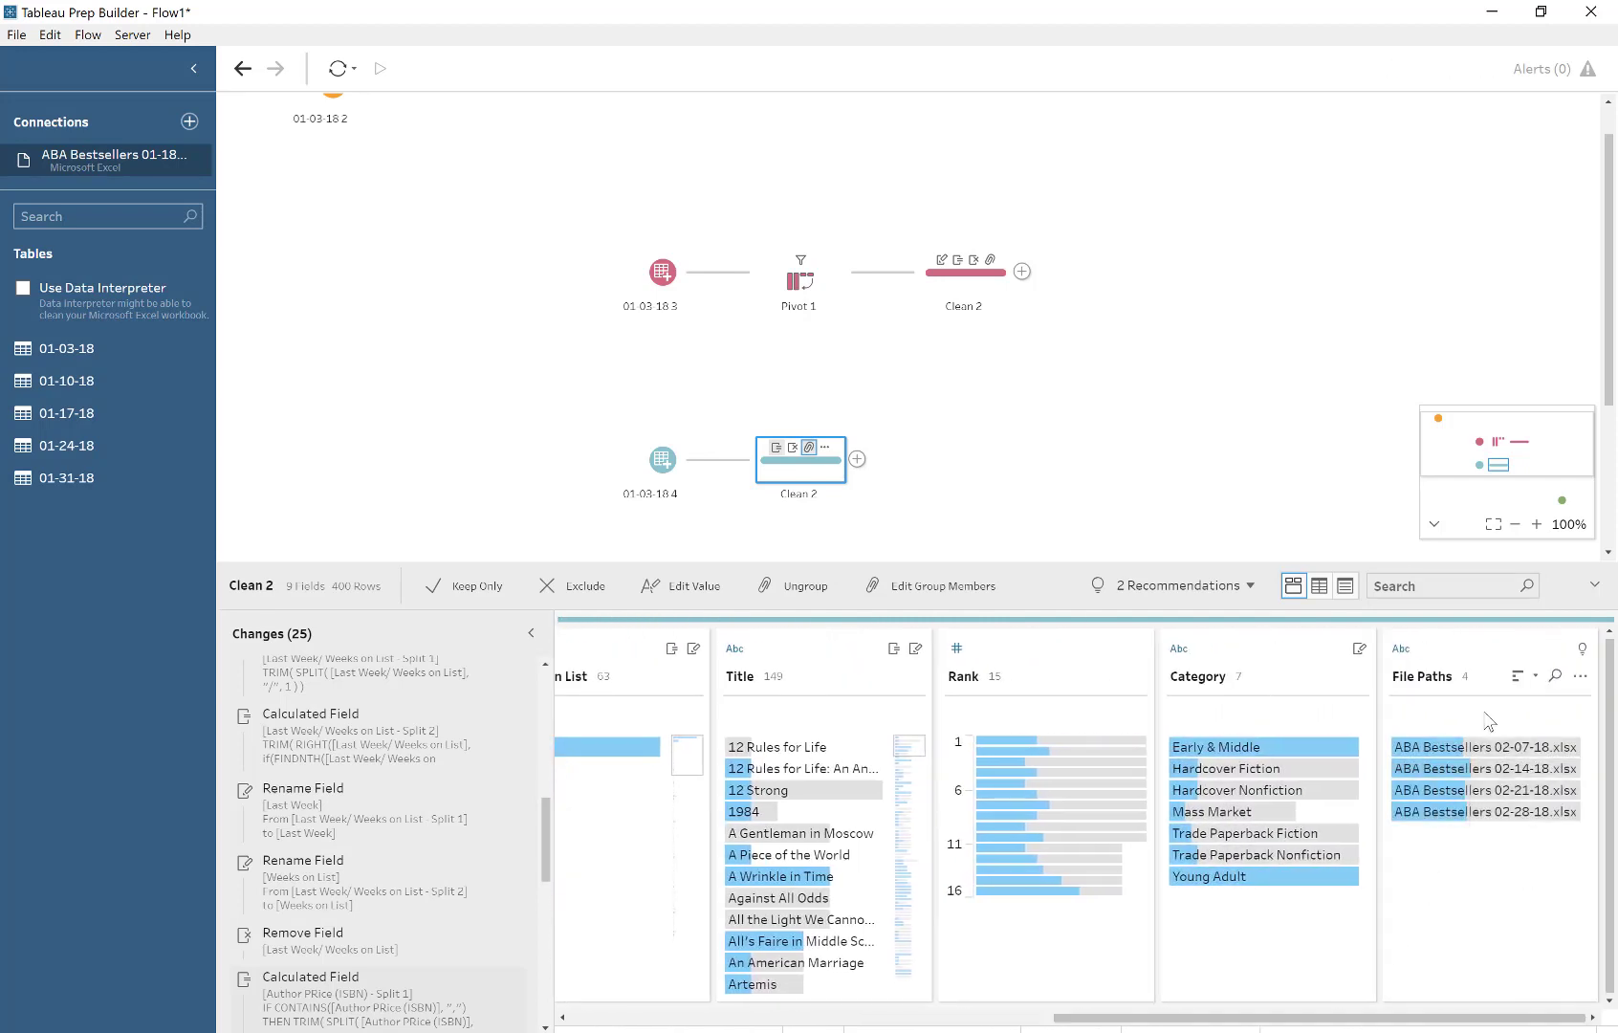
{"action": "left_click", "coordinate": [1579, 676]}
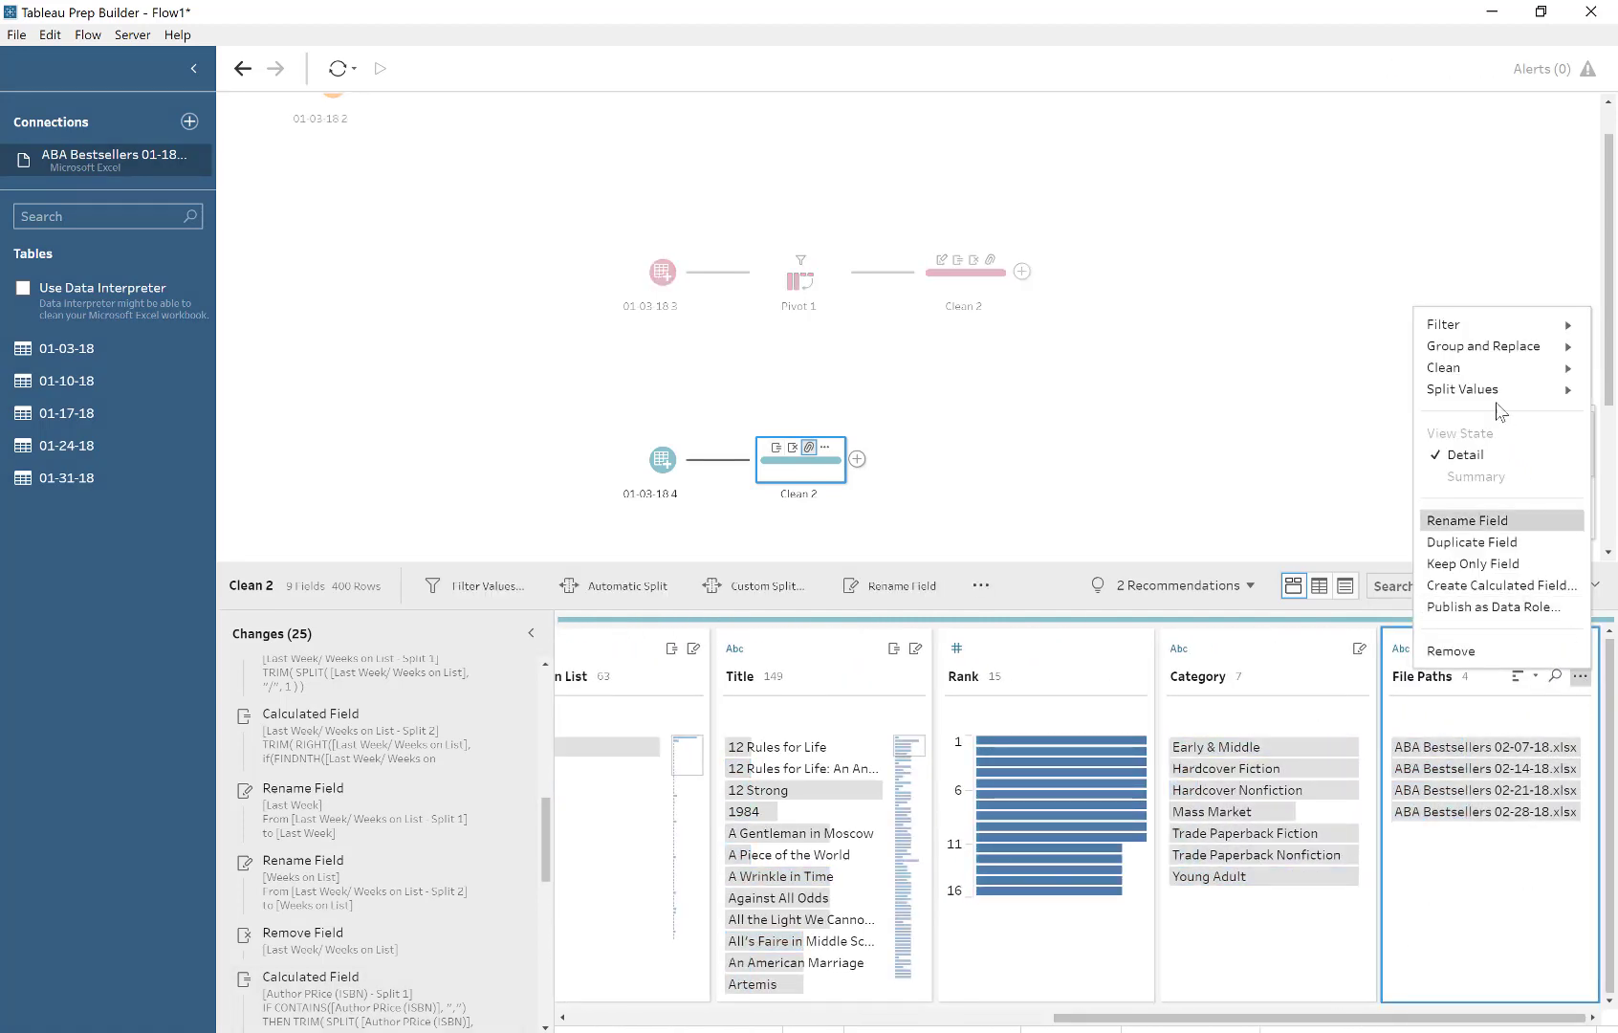
{"action": "mouse_move", "coordinate": [1434, 389]}
{"action": "left_click", "coordinate": [1353, 411]}
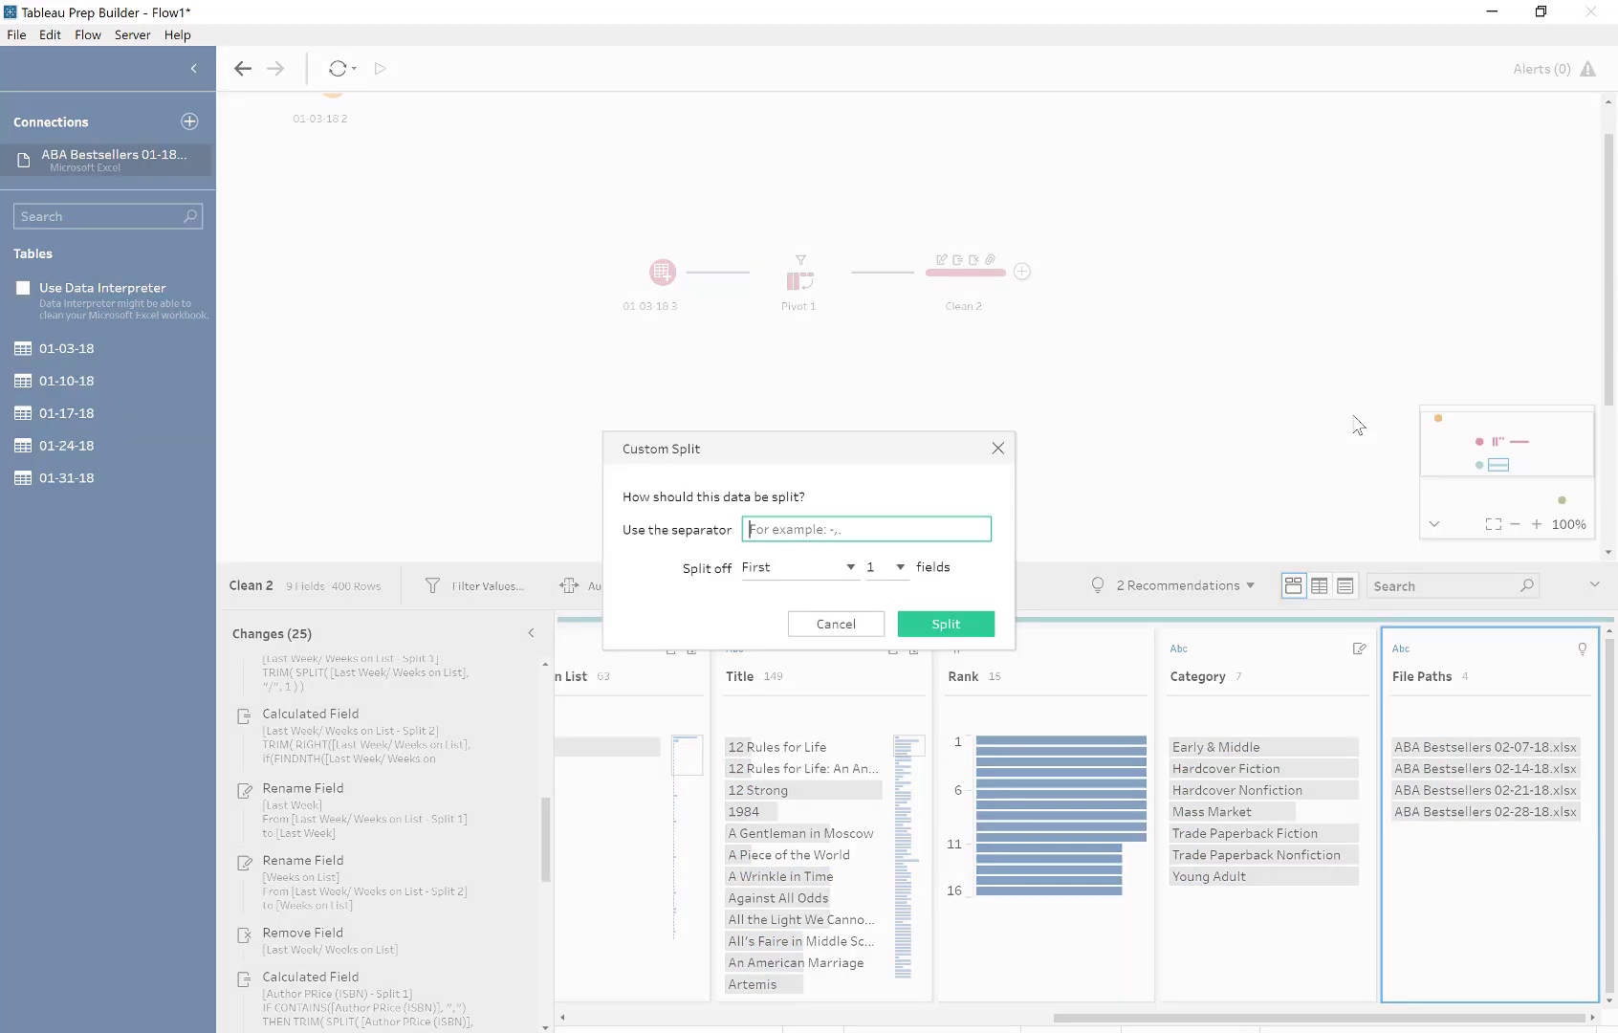
{"action": "left_click", "coordinate": [810, 570]}
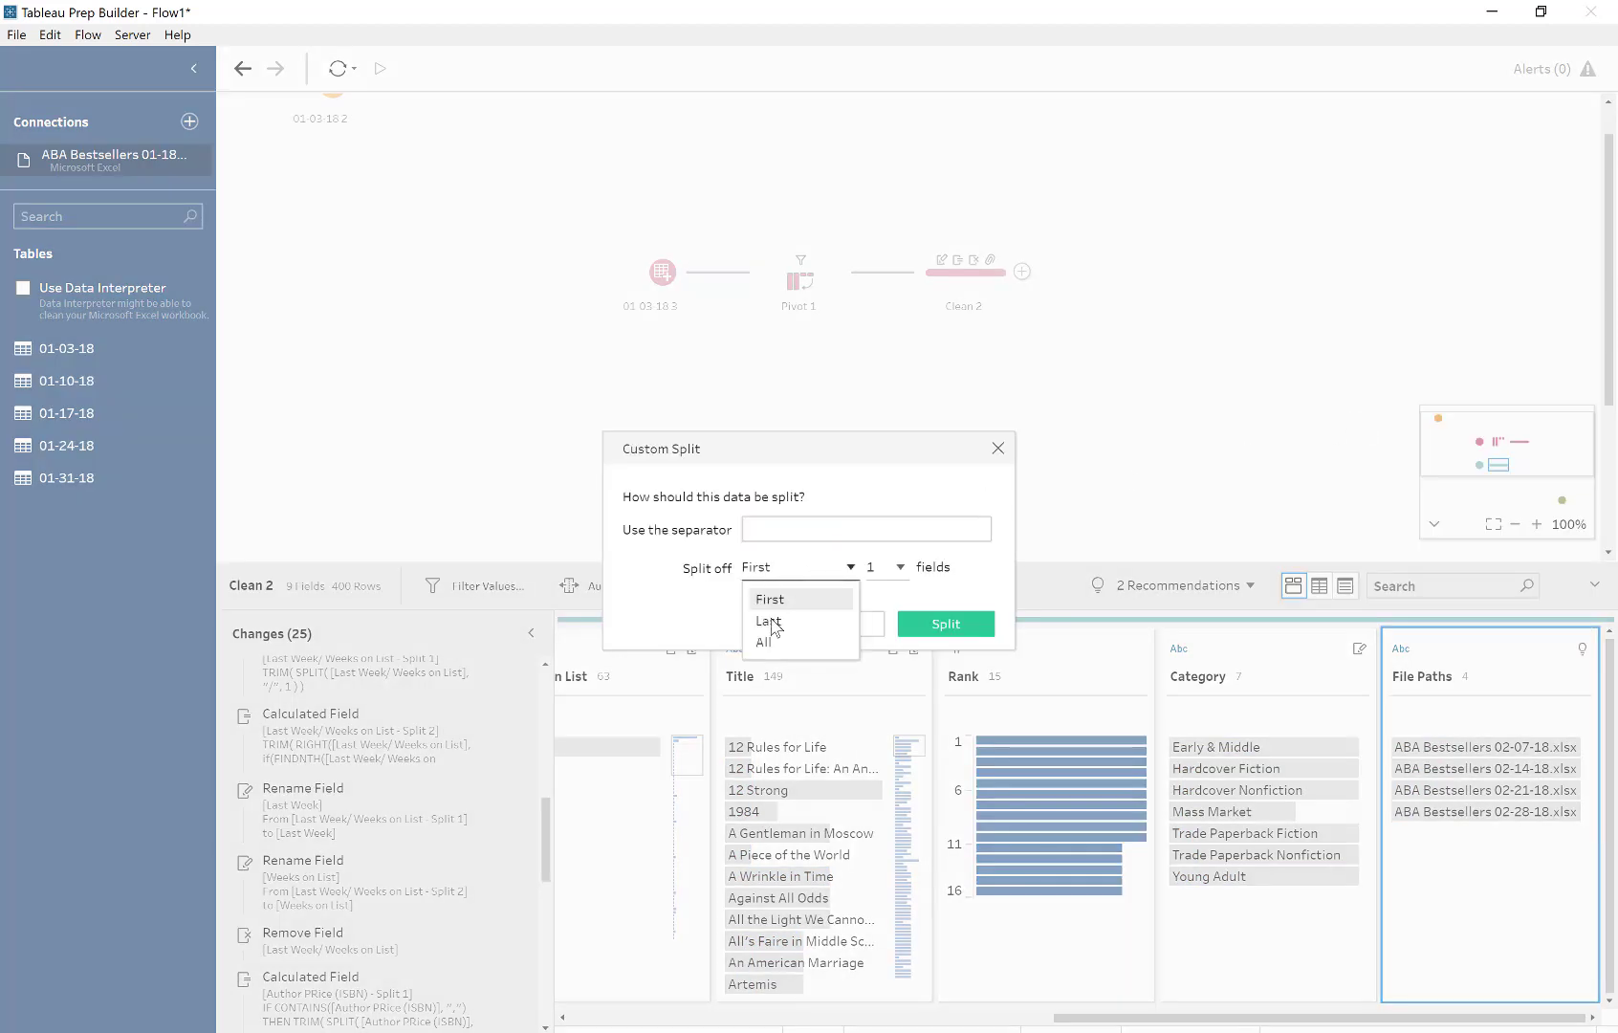
{"action": "left_click", "coordinate": [772, 623]}
{"action": "left_click", "coordinate": [973, 626]}
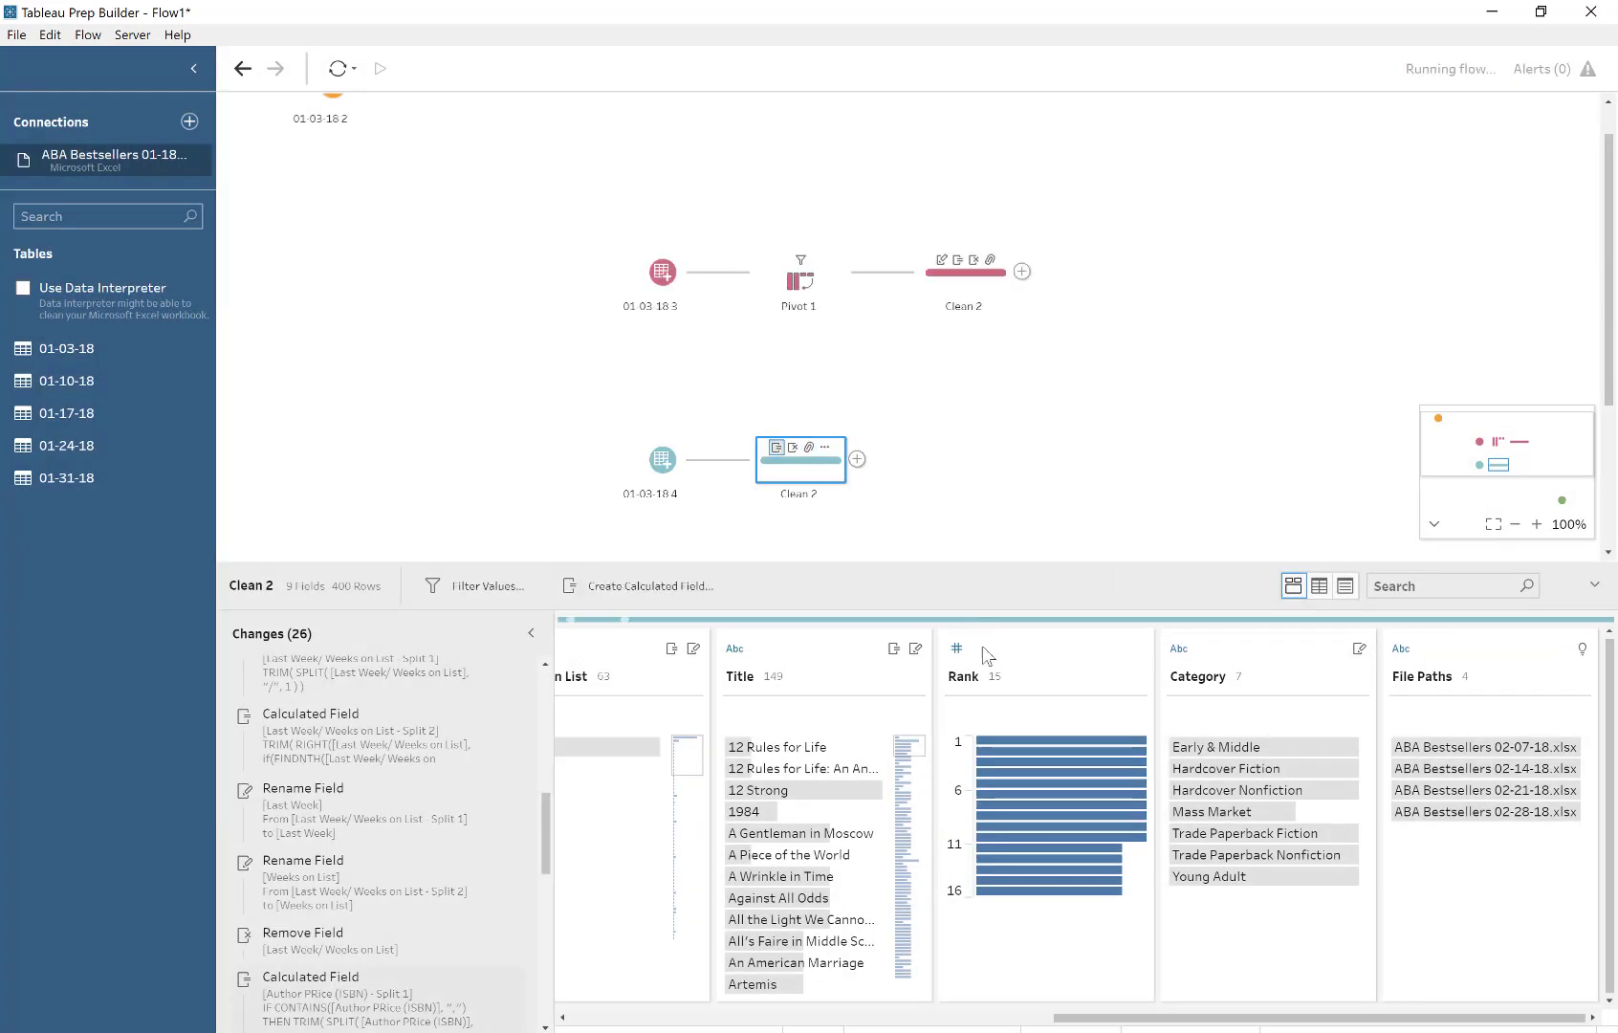
- Custom split the File Paths - Split 1 field, splitting off its first 1 field
{"action": "left_click_drag", "start_coordinate": [1125, 1019], "coordinate": [644, 1019]}
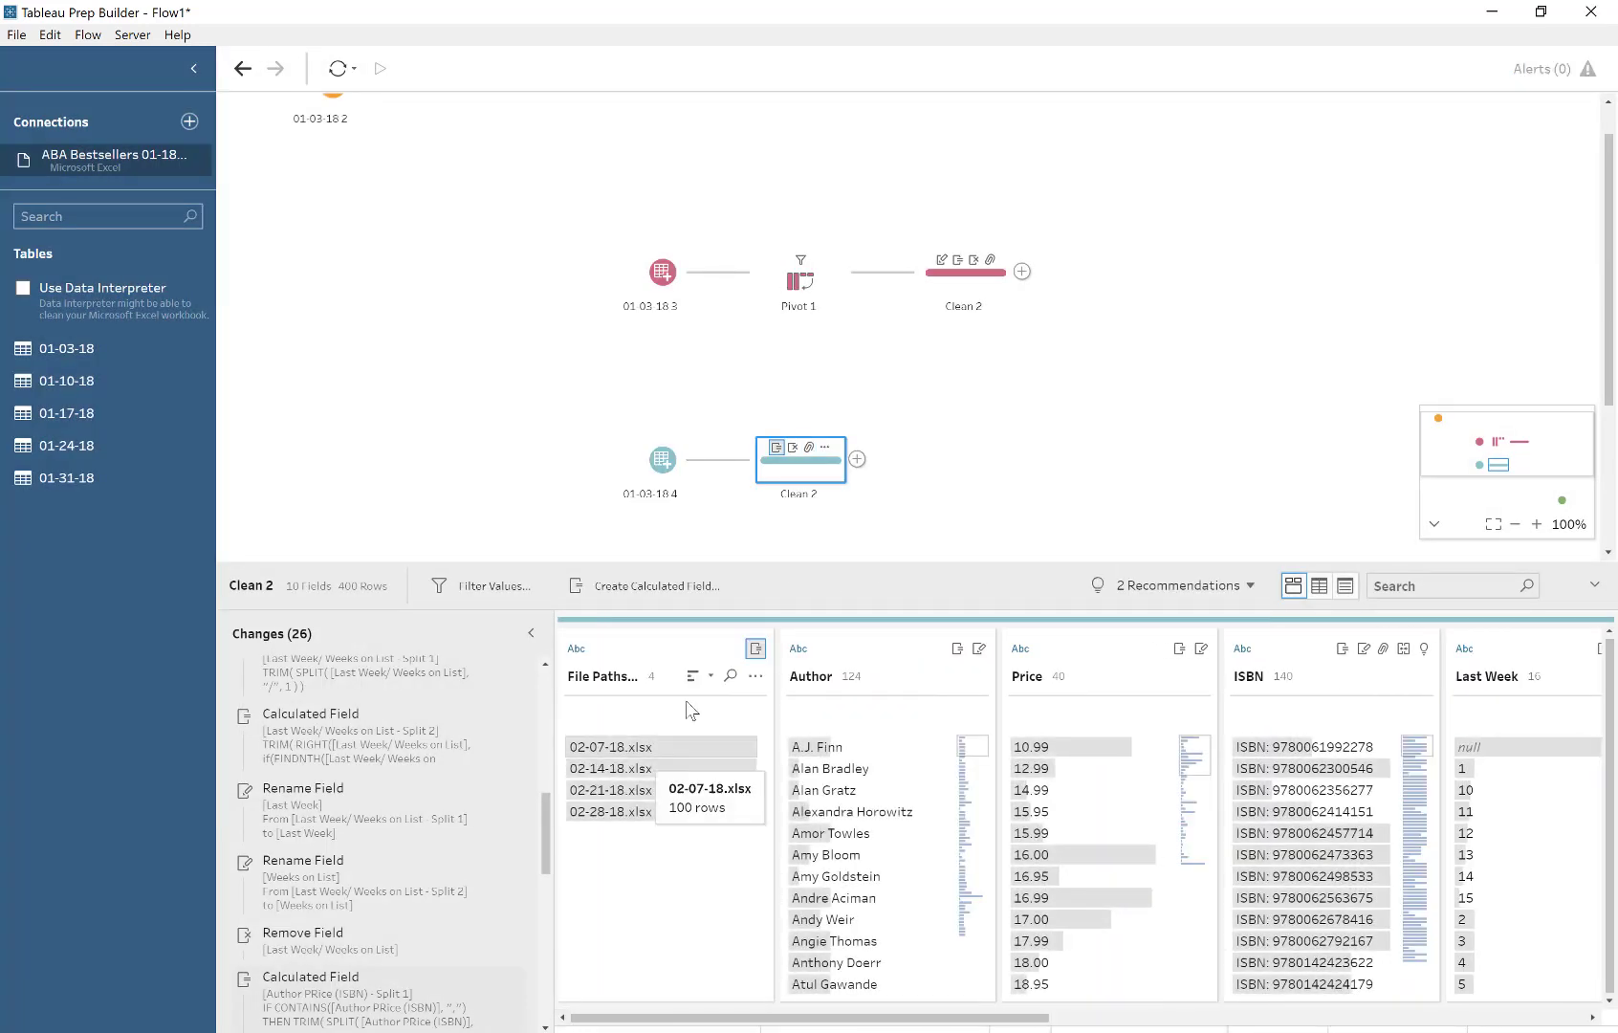
{"action": "left_click", "coordinate": [755, 675]}
{"action": "mouse_move", "coordinate": [806, 402]}
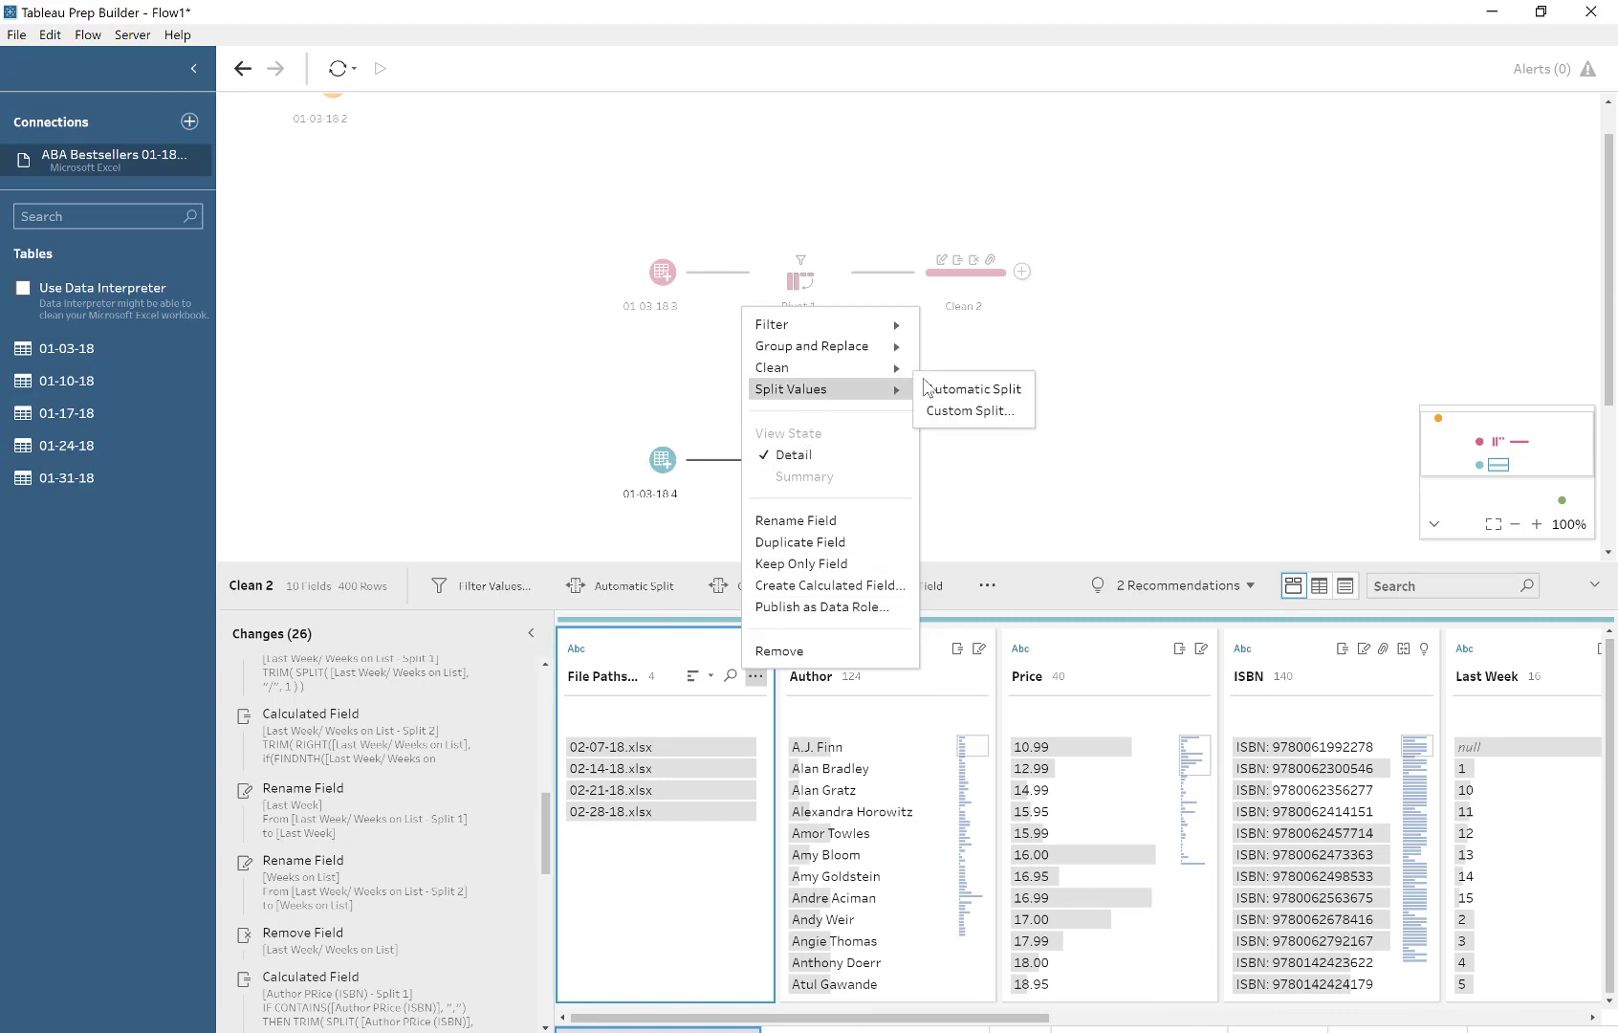
{"action": "left_click", "coordinate": [954, 411]}
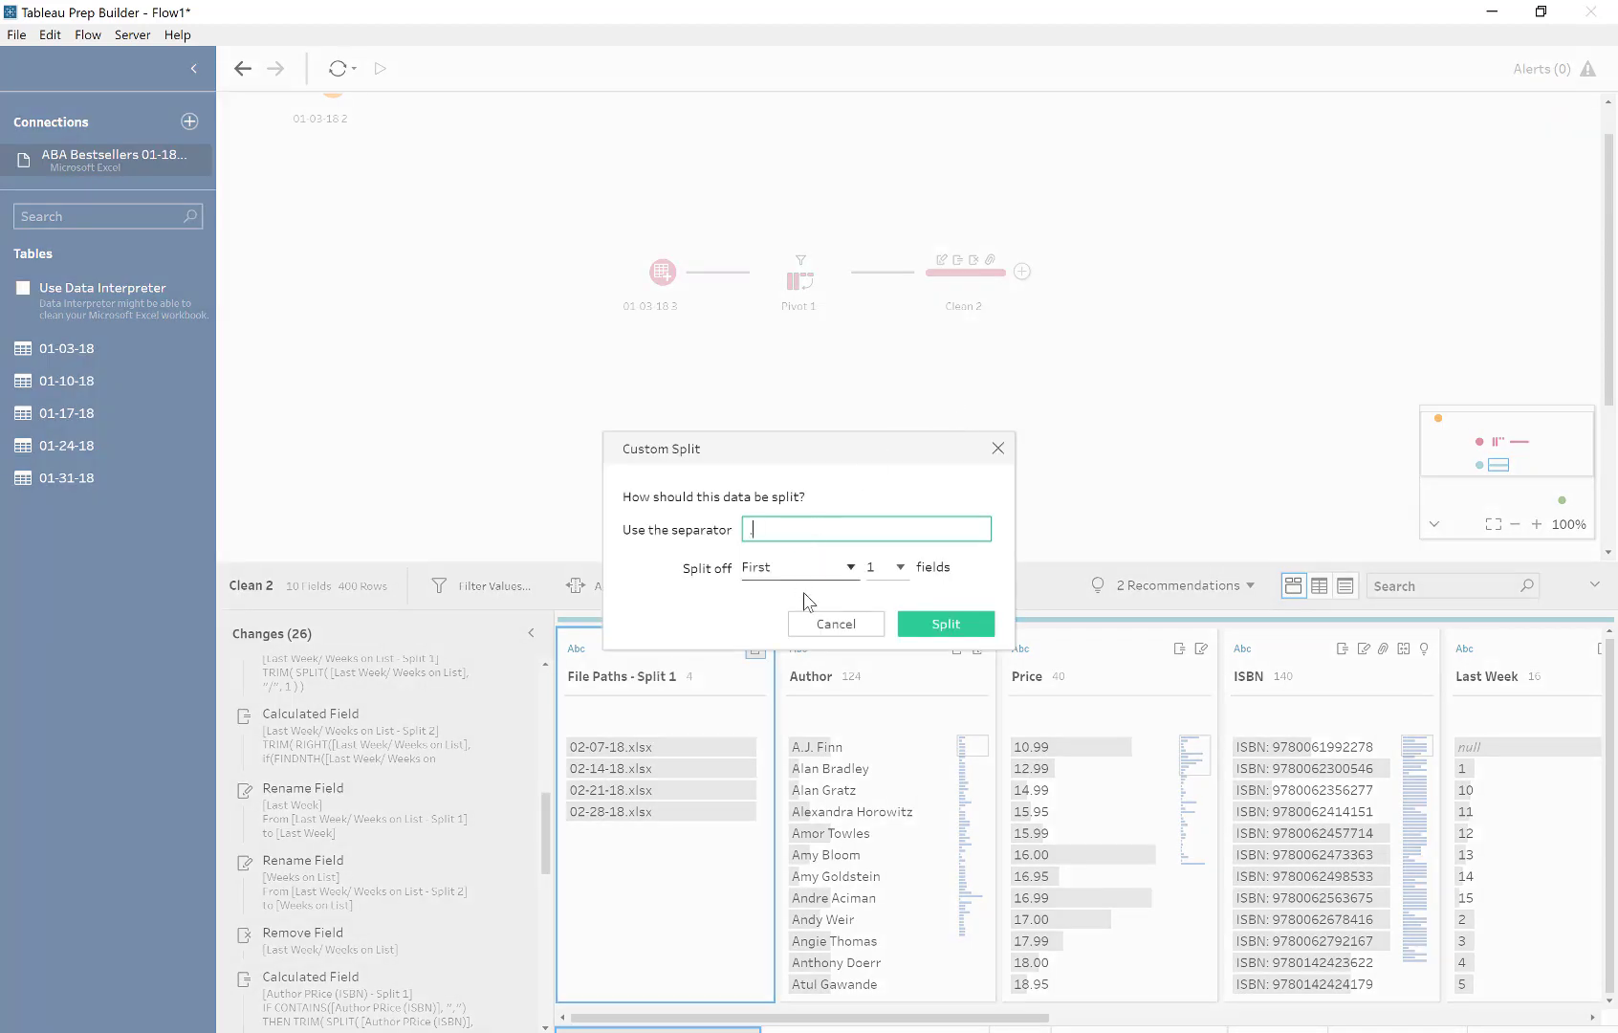
{"action": "left_click", "coordinate": [932, 624]}
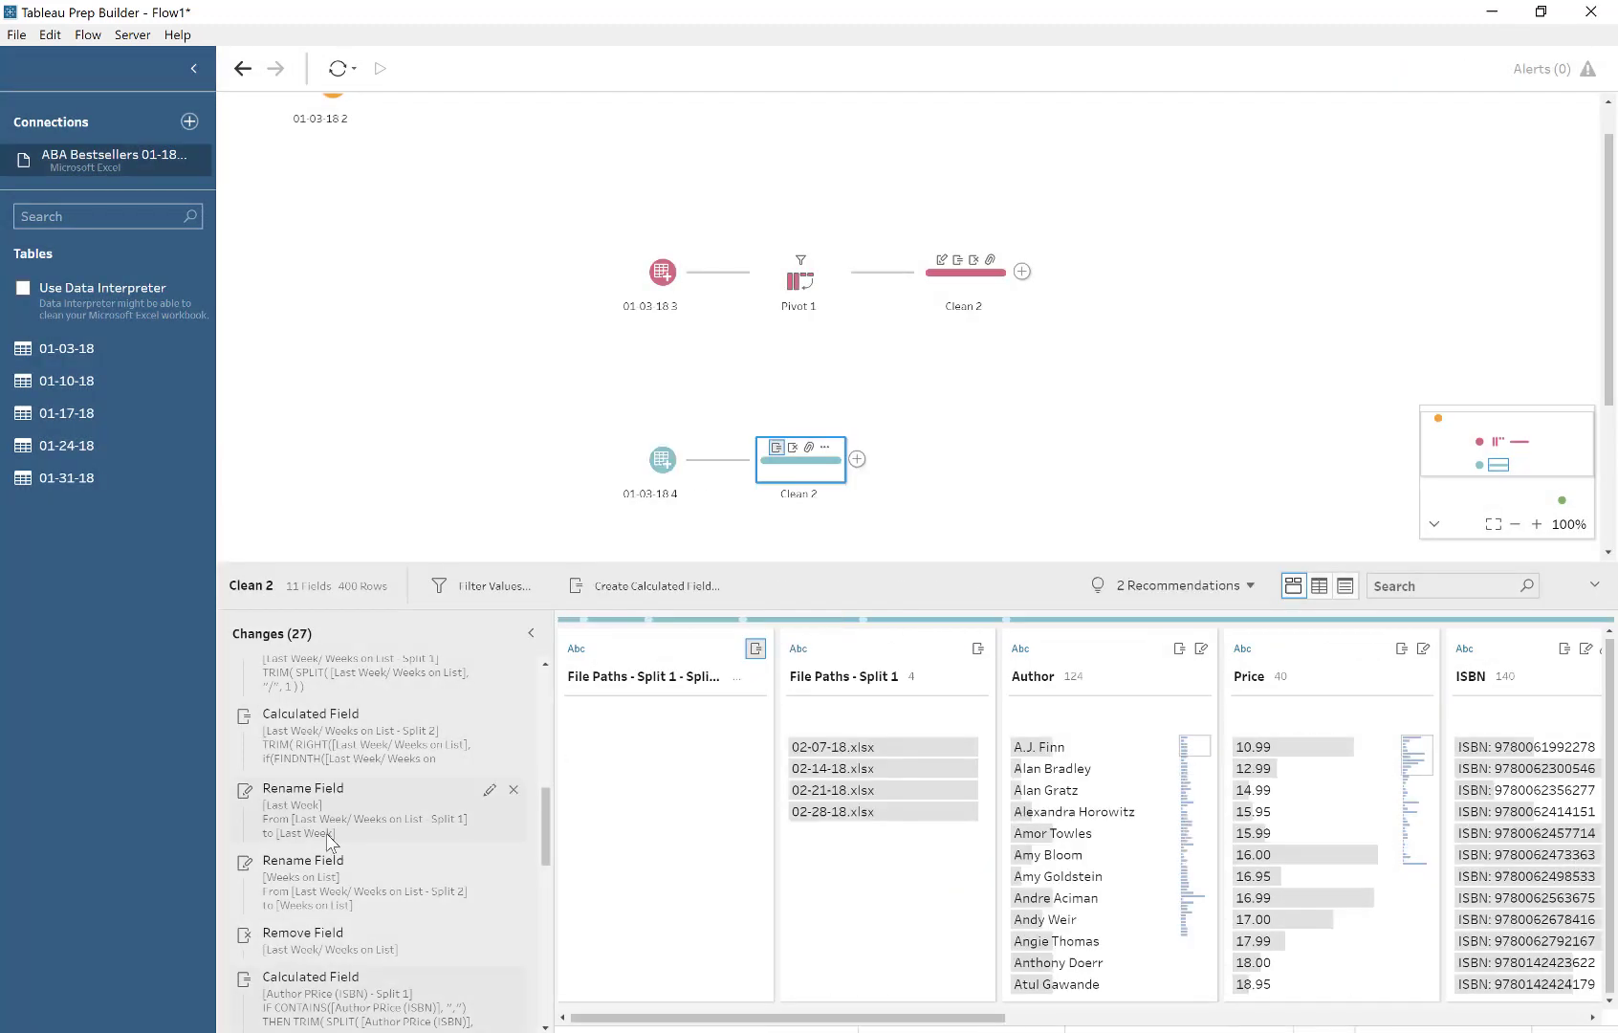
- Rename the File Paths - Split 1 - Split 1 calculated field as File Paths - Split 1, overwriting the field it splits
{"action": "scroll", "coordinate": [330, 851], "scroll_direction": "down", "scroll_amount": 5}
{"action": "left_click", "coordinate": [372, 980]}
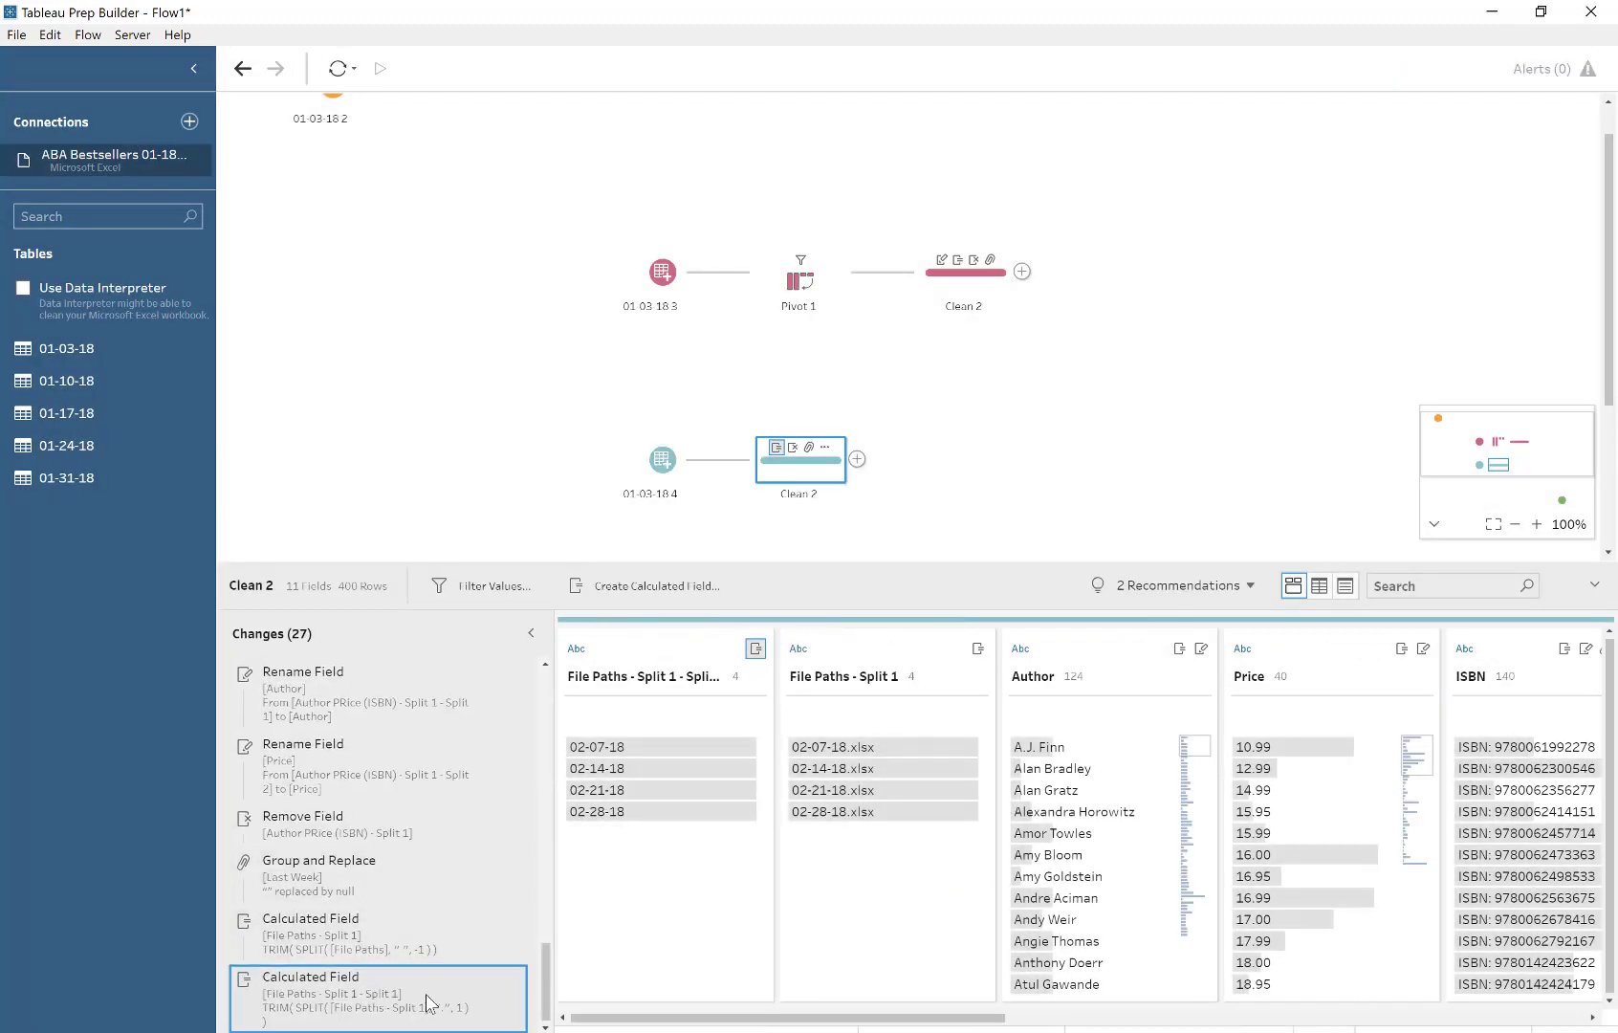
{"action": "left_click", "coordinate": [490, 980]}
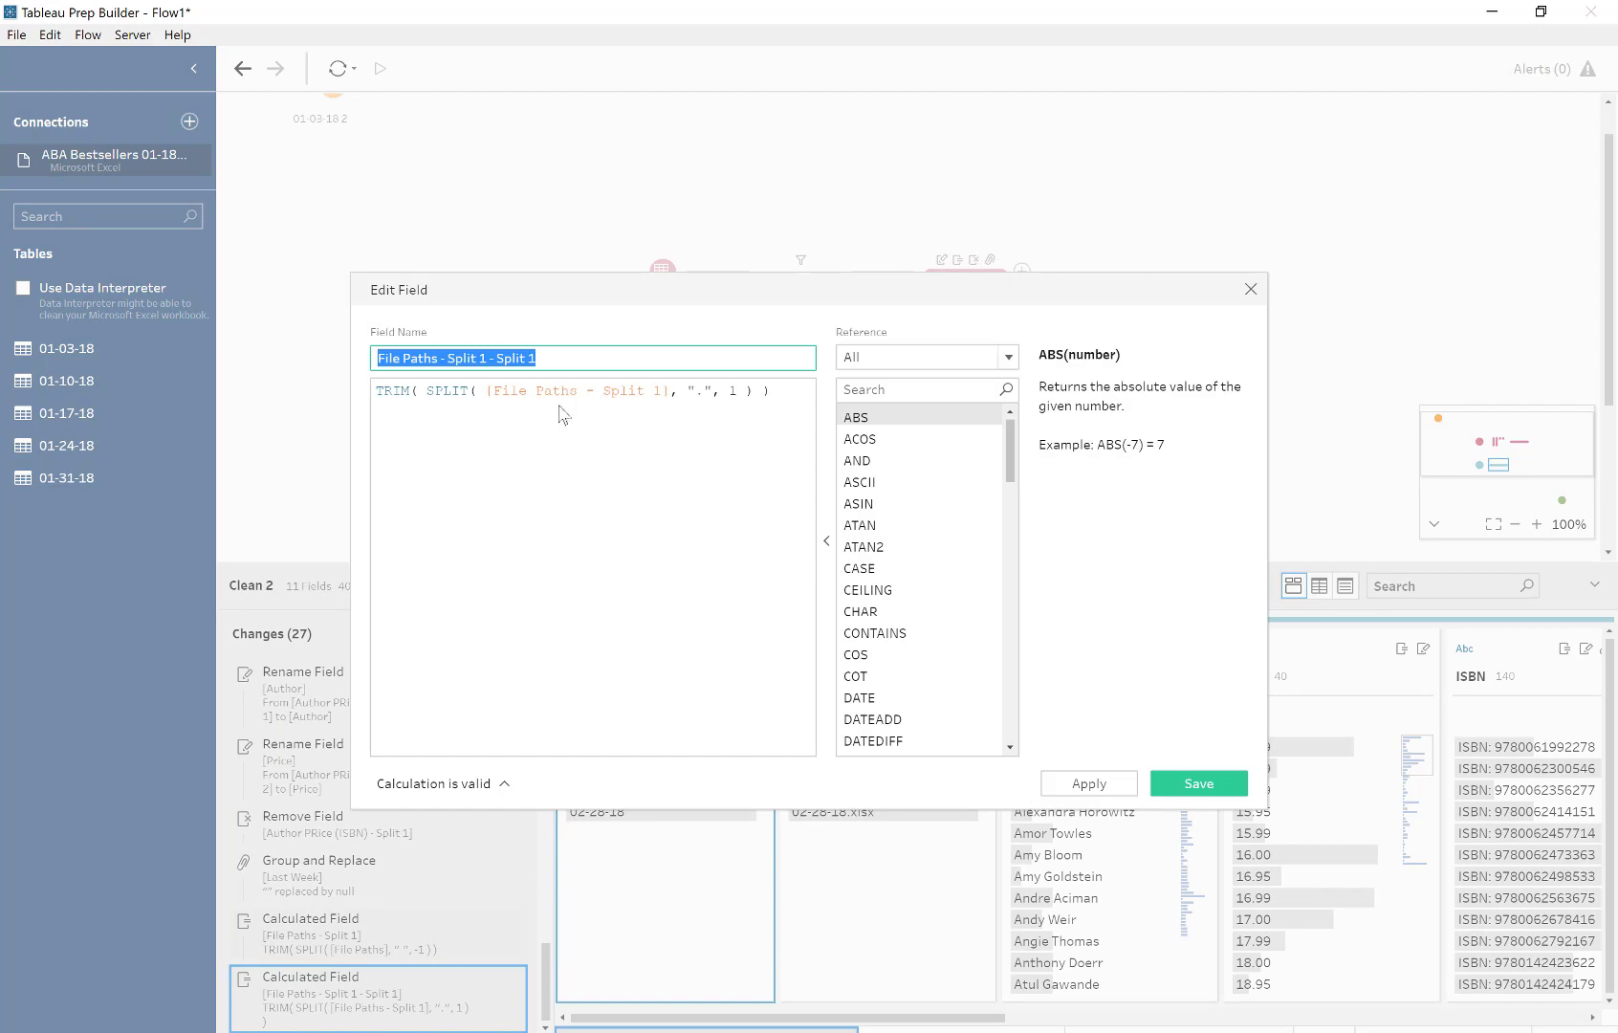
{"action": "left_click_drag", "start_coordinate": [485, 389], "coordinate": [670, 388]}
{"action": "key", "text": "ctrl+c"}
{"action": "left_click_drag", "start_coordinate": [530, 363], "coordinate": [316, 363]}
{"action": "key", "text": "ctrl+v"}
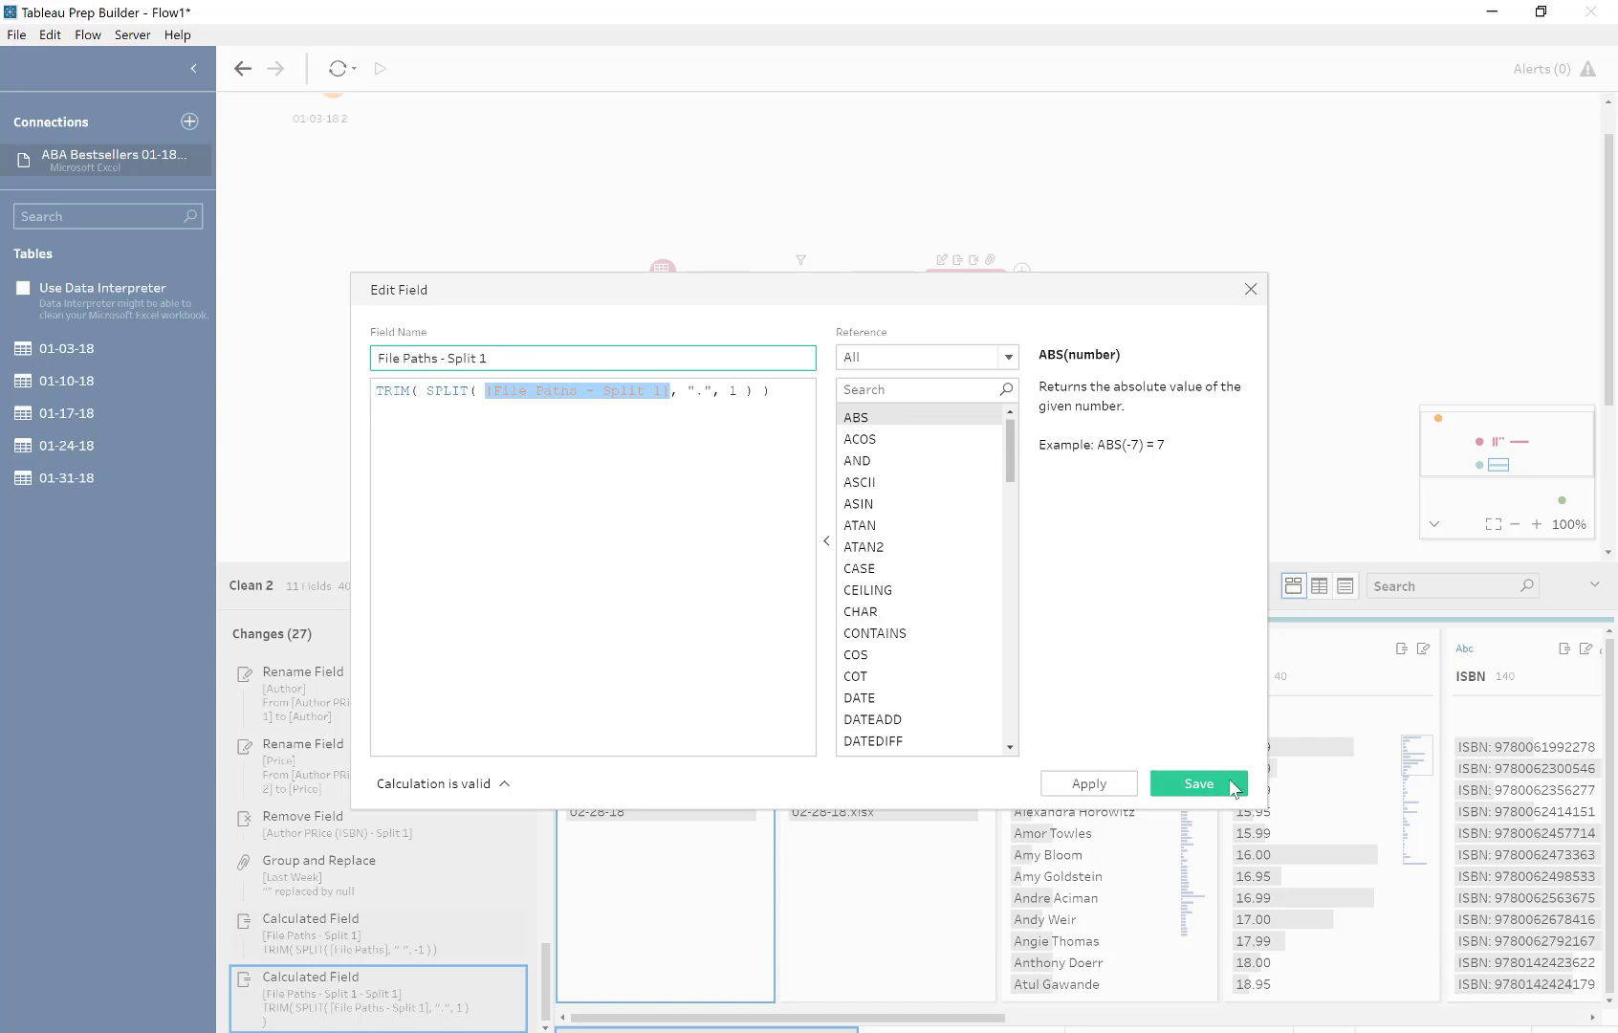
{"action": "left_click", "coordinate": [1231, 783]}
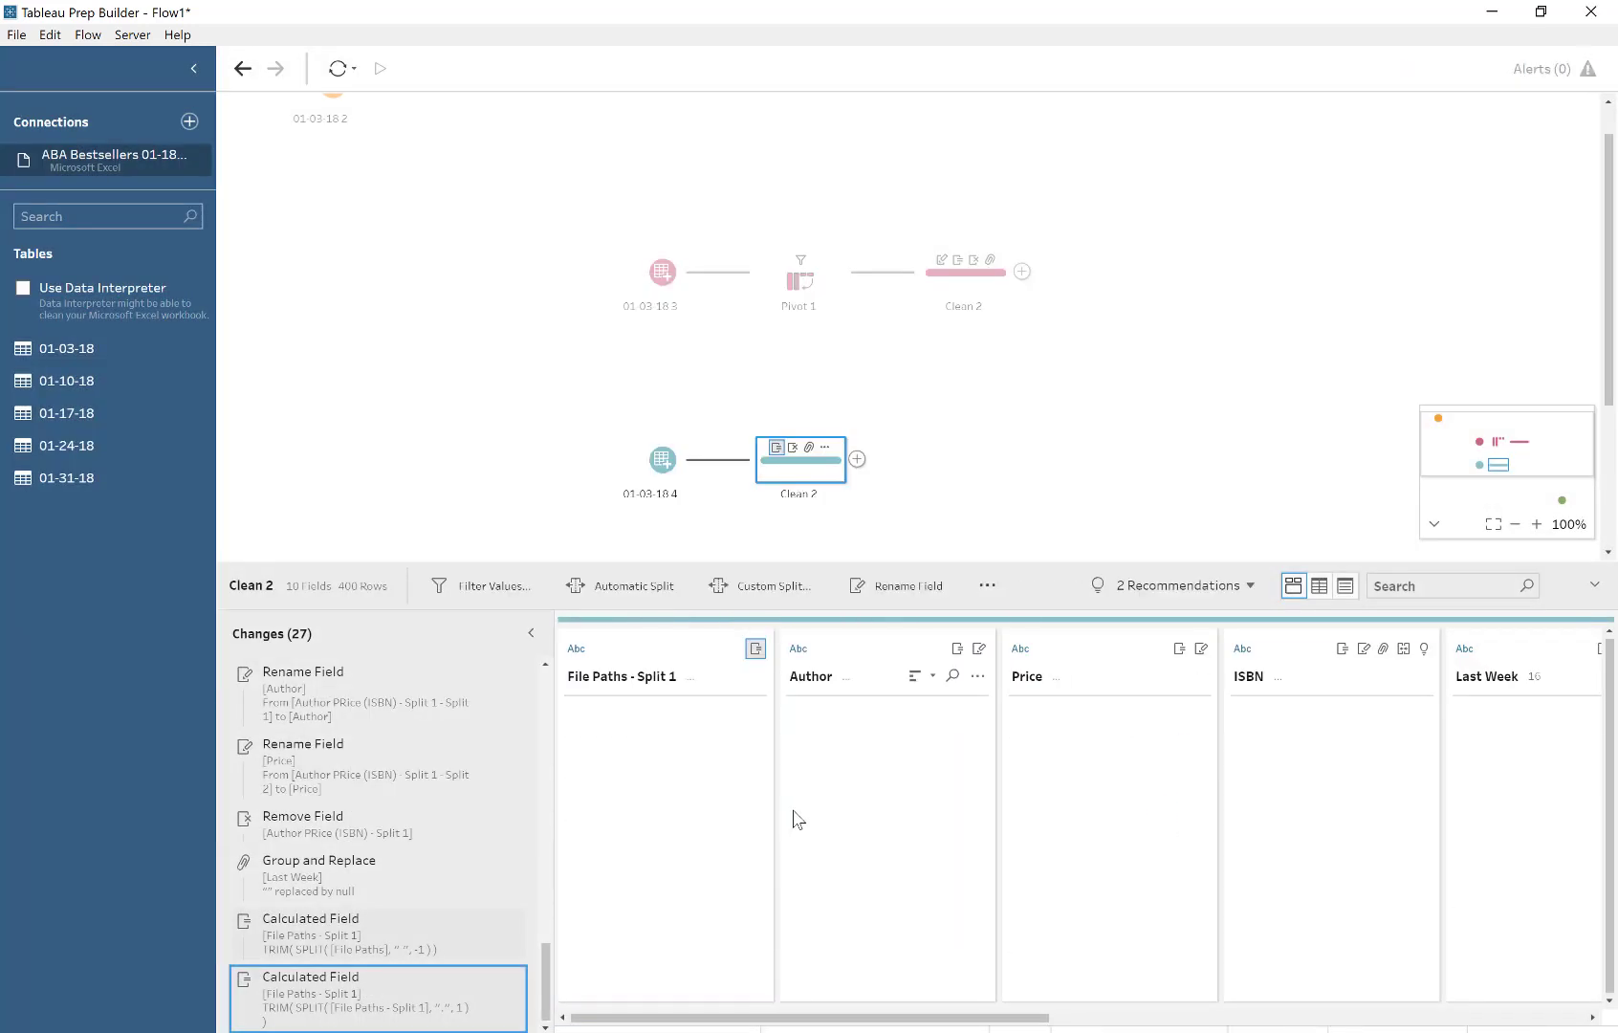
- Rename the File Paths - Split 1 field as week
{"action": "double_click", "coordinate": [623, 676]}
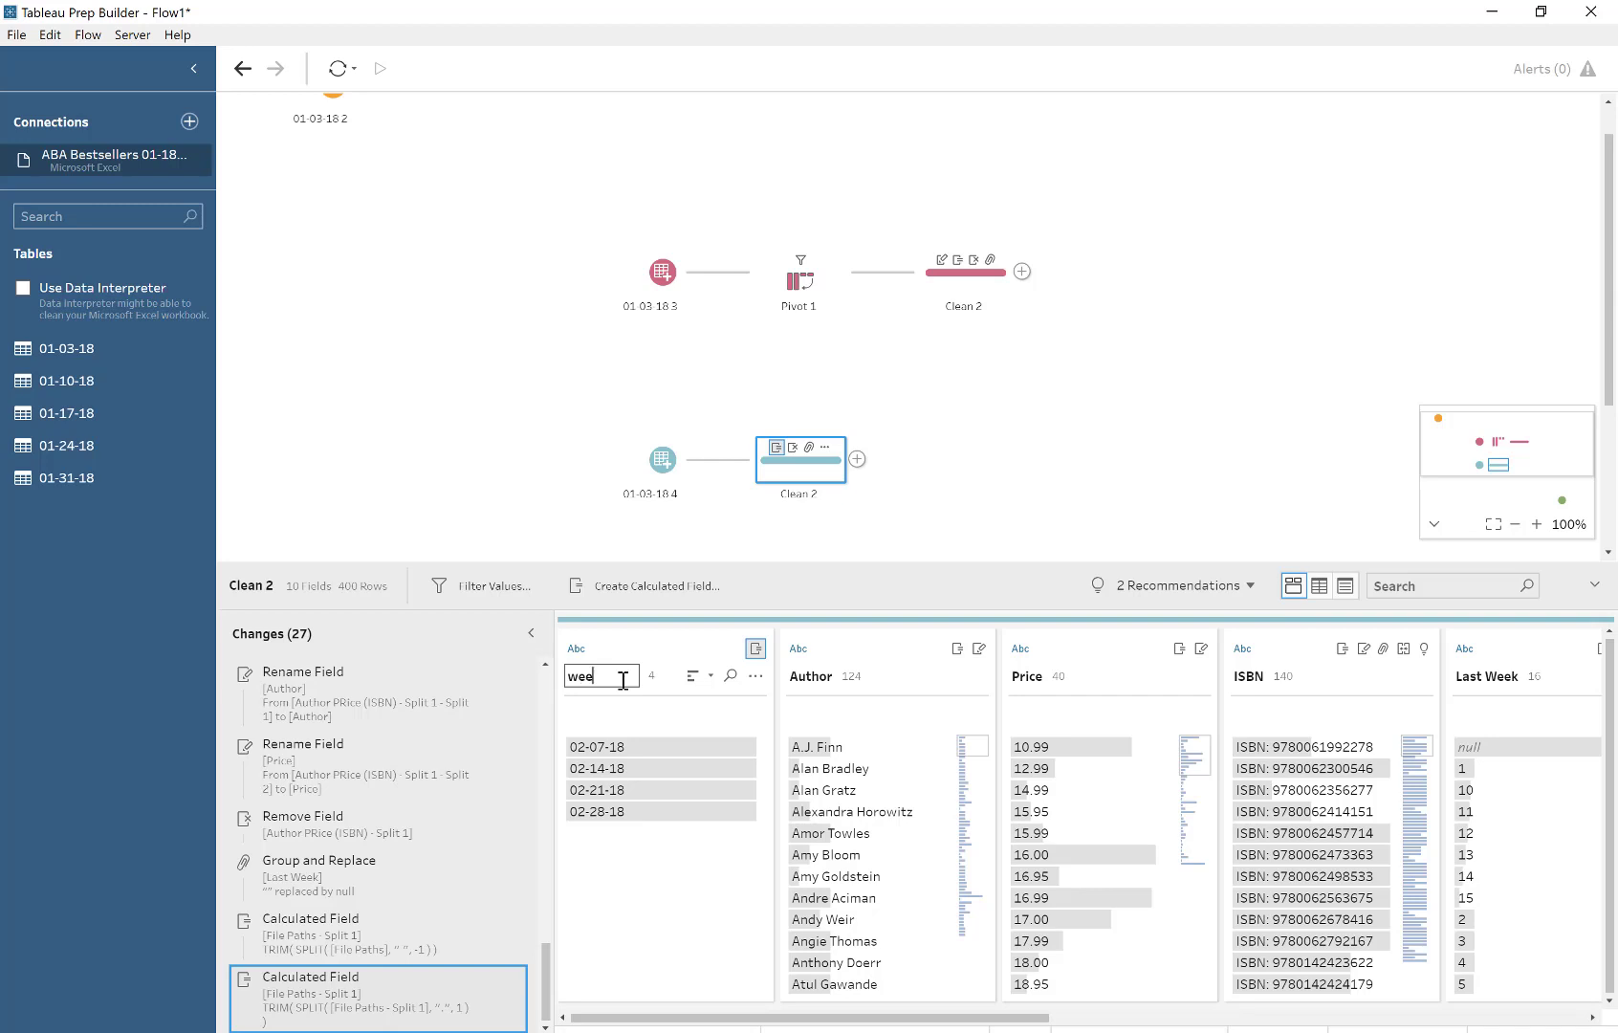
{"action": "type", "text": "week"}
{"action": "key", "text": "Return"}
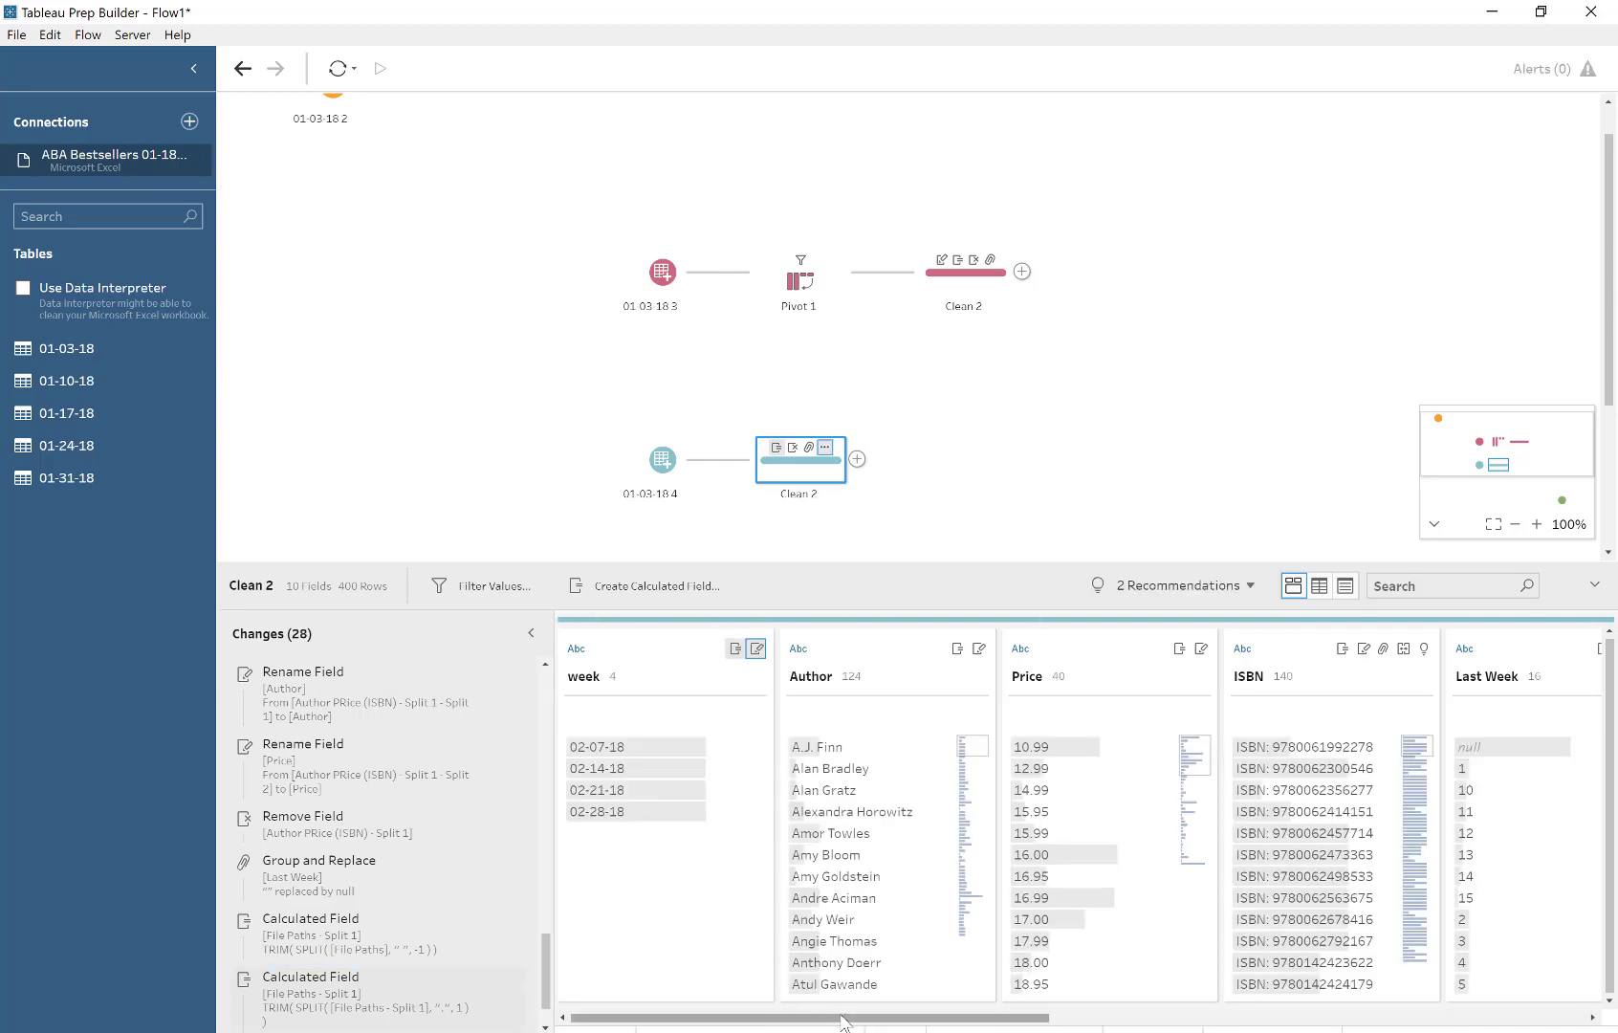
- Custom split the ISBN field at the separator "ISBN:", splitting off the last 1 field
{"action": "left_click_drag", "start_coordinate": [854, 1021], "coordinate": [1076, 1021]}
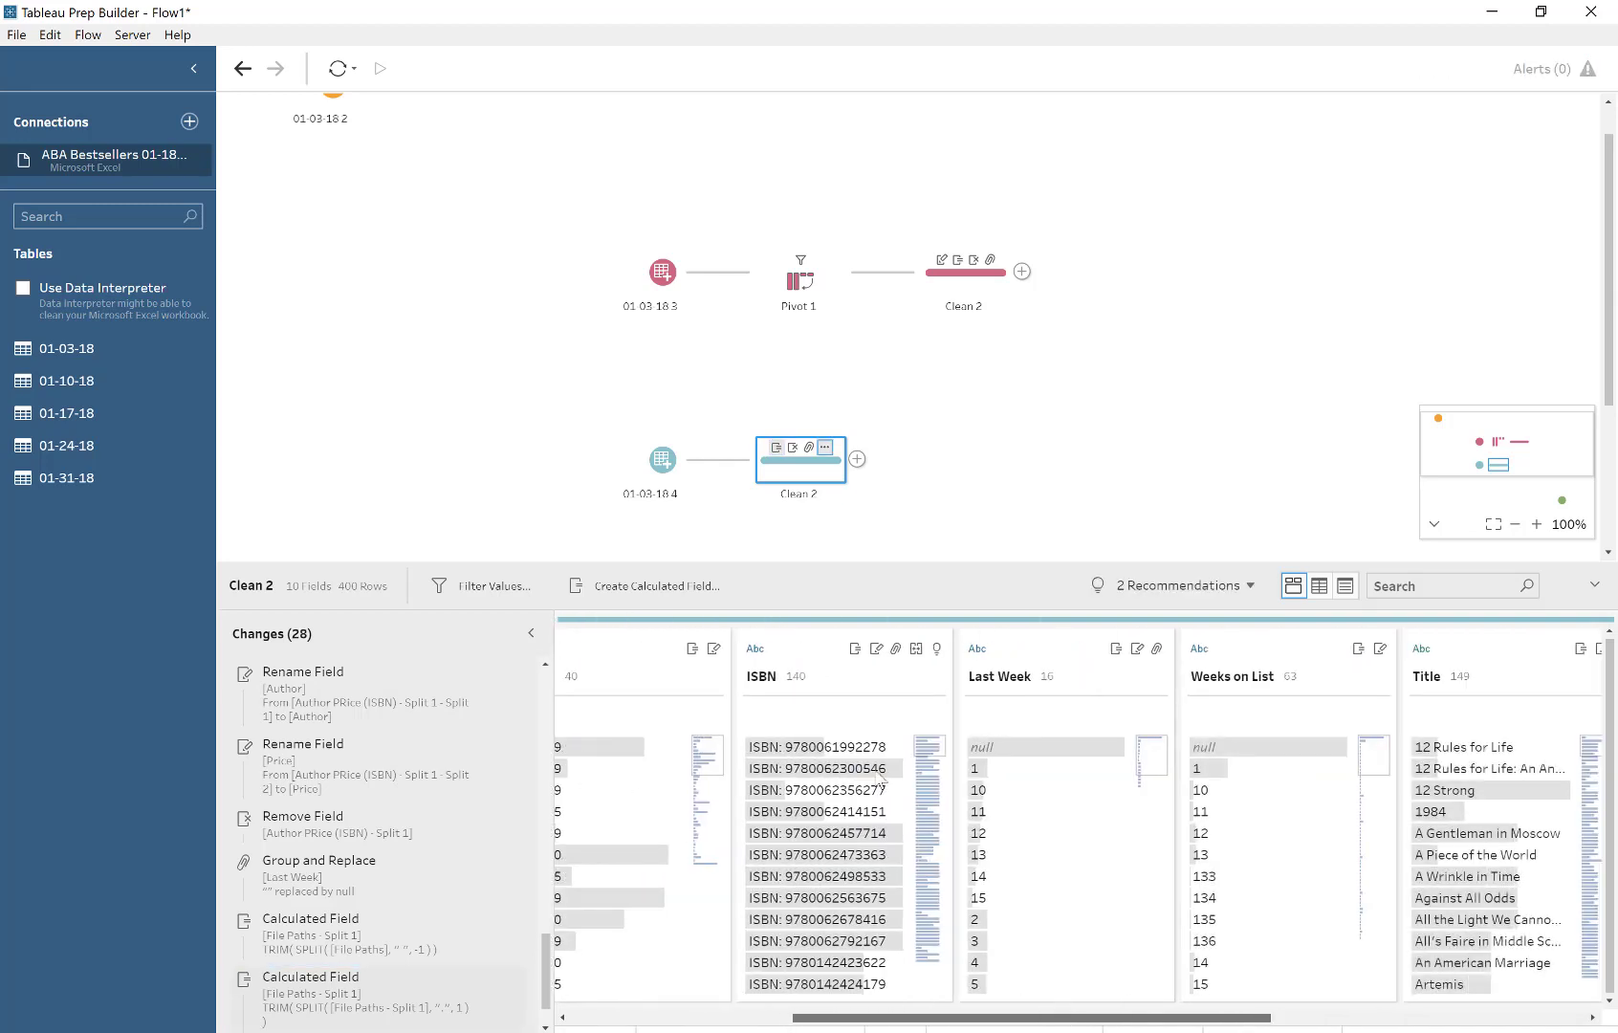
{"action": "left_click", "coordinate": [934, 677]}
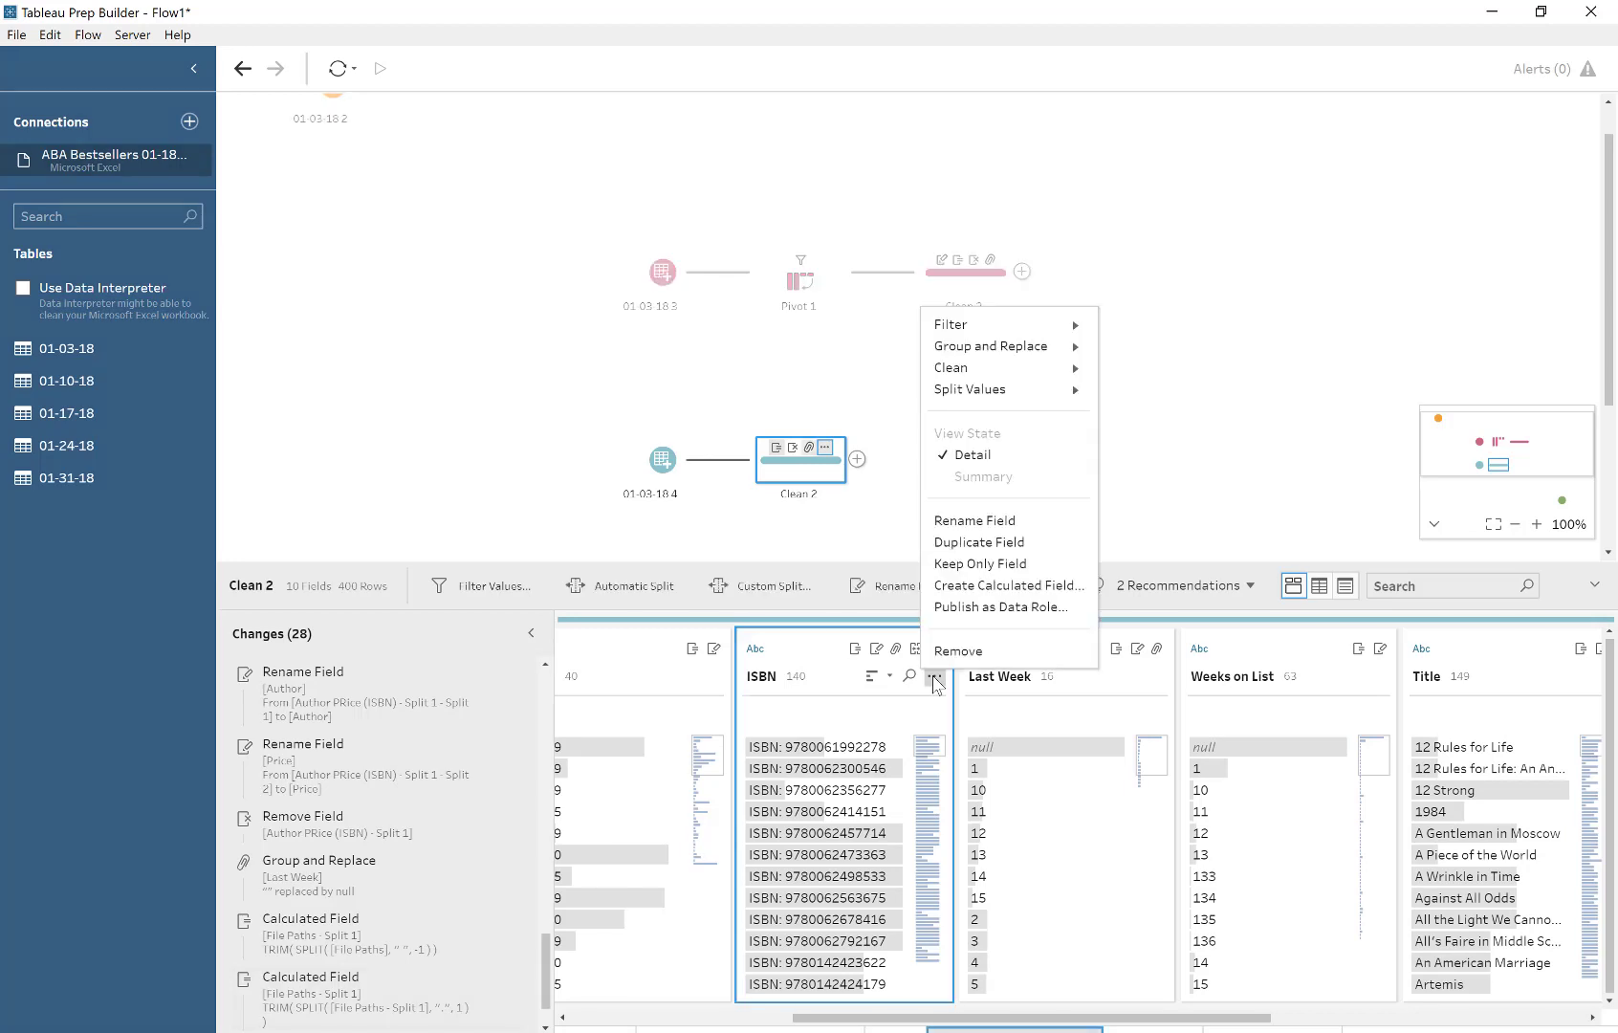
{"action": "mouse_move", "coordinate": [1051, 389]}
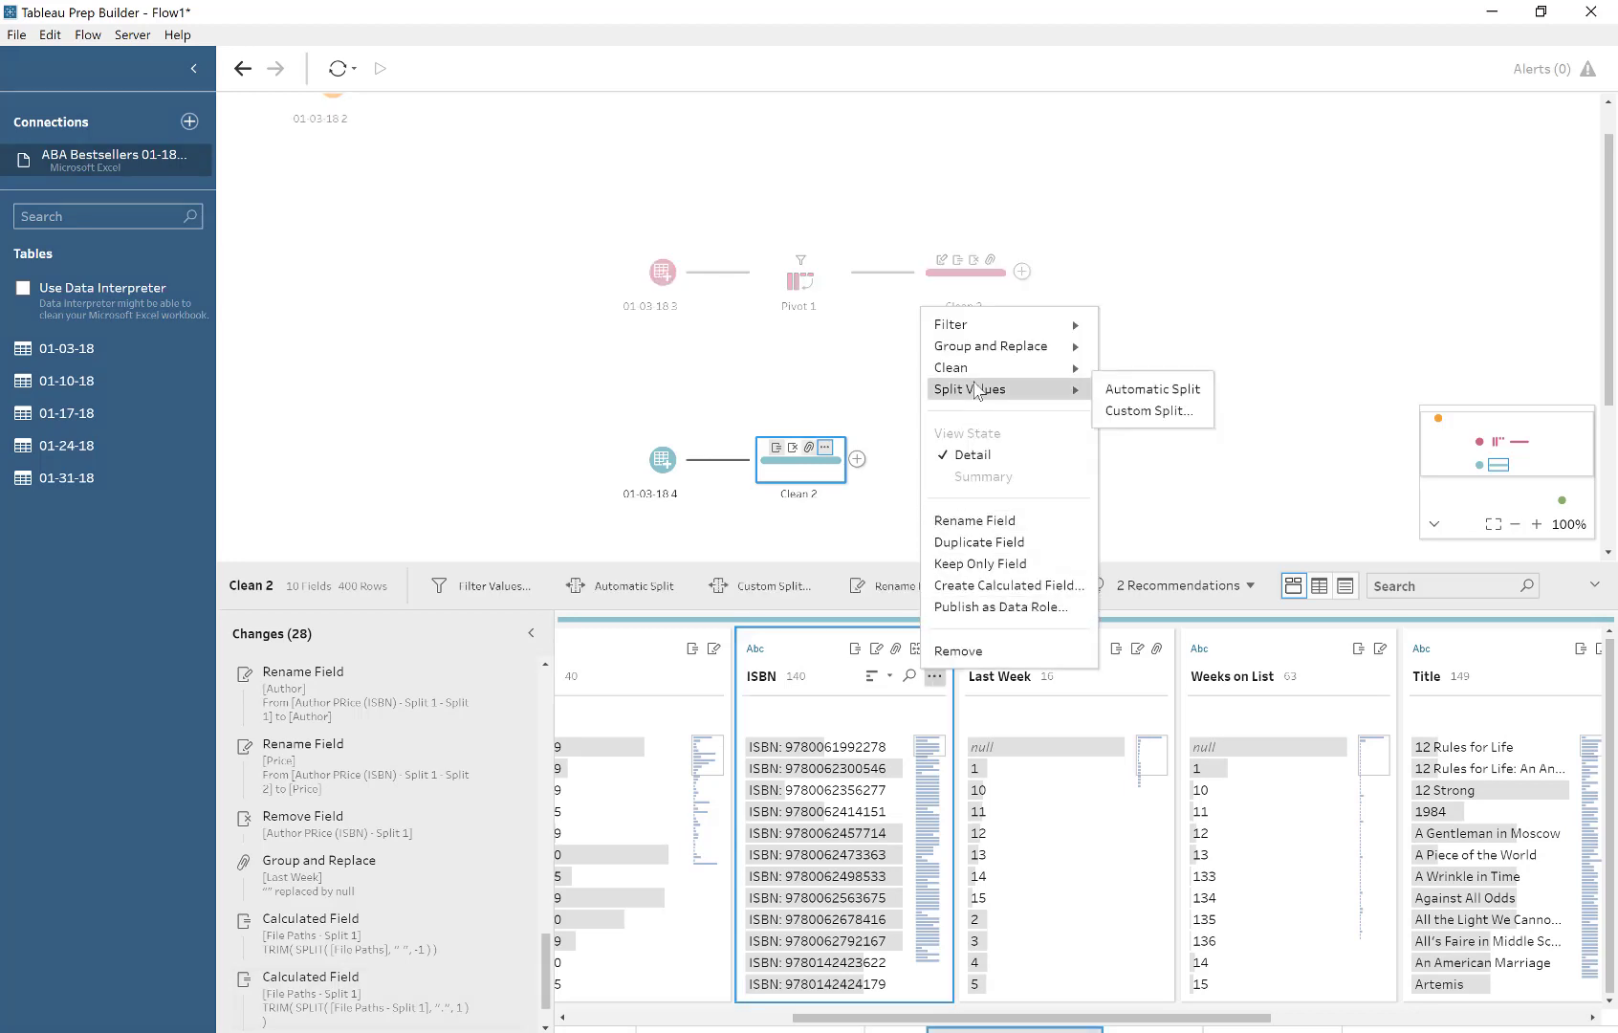
{"action": "left_click", "coordinate": [1143, 411]}
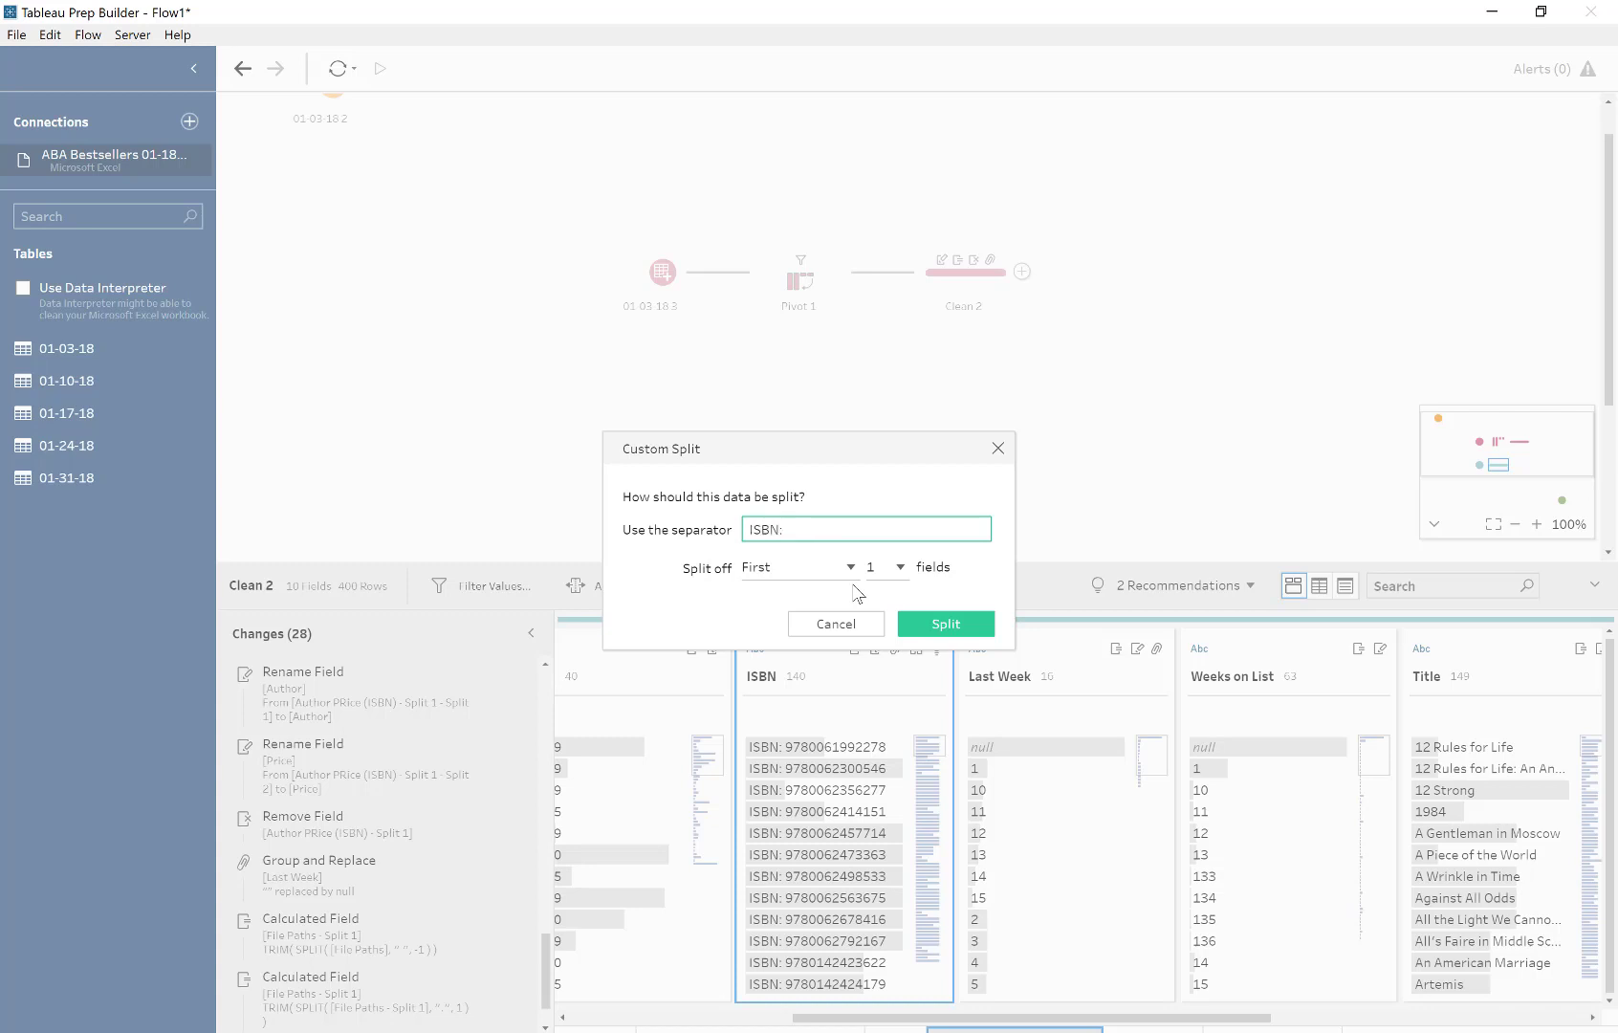
{"action": "left_click", "coordinate": [840, 571]}
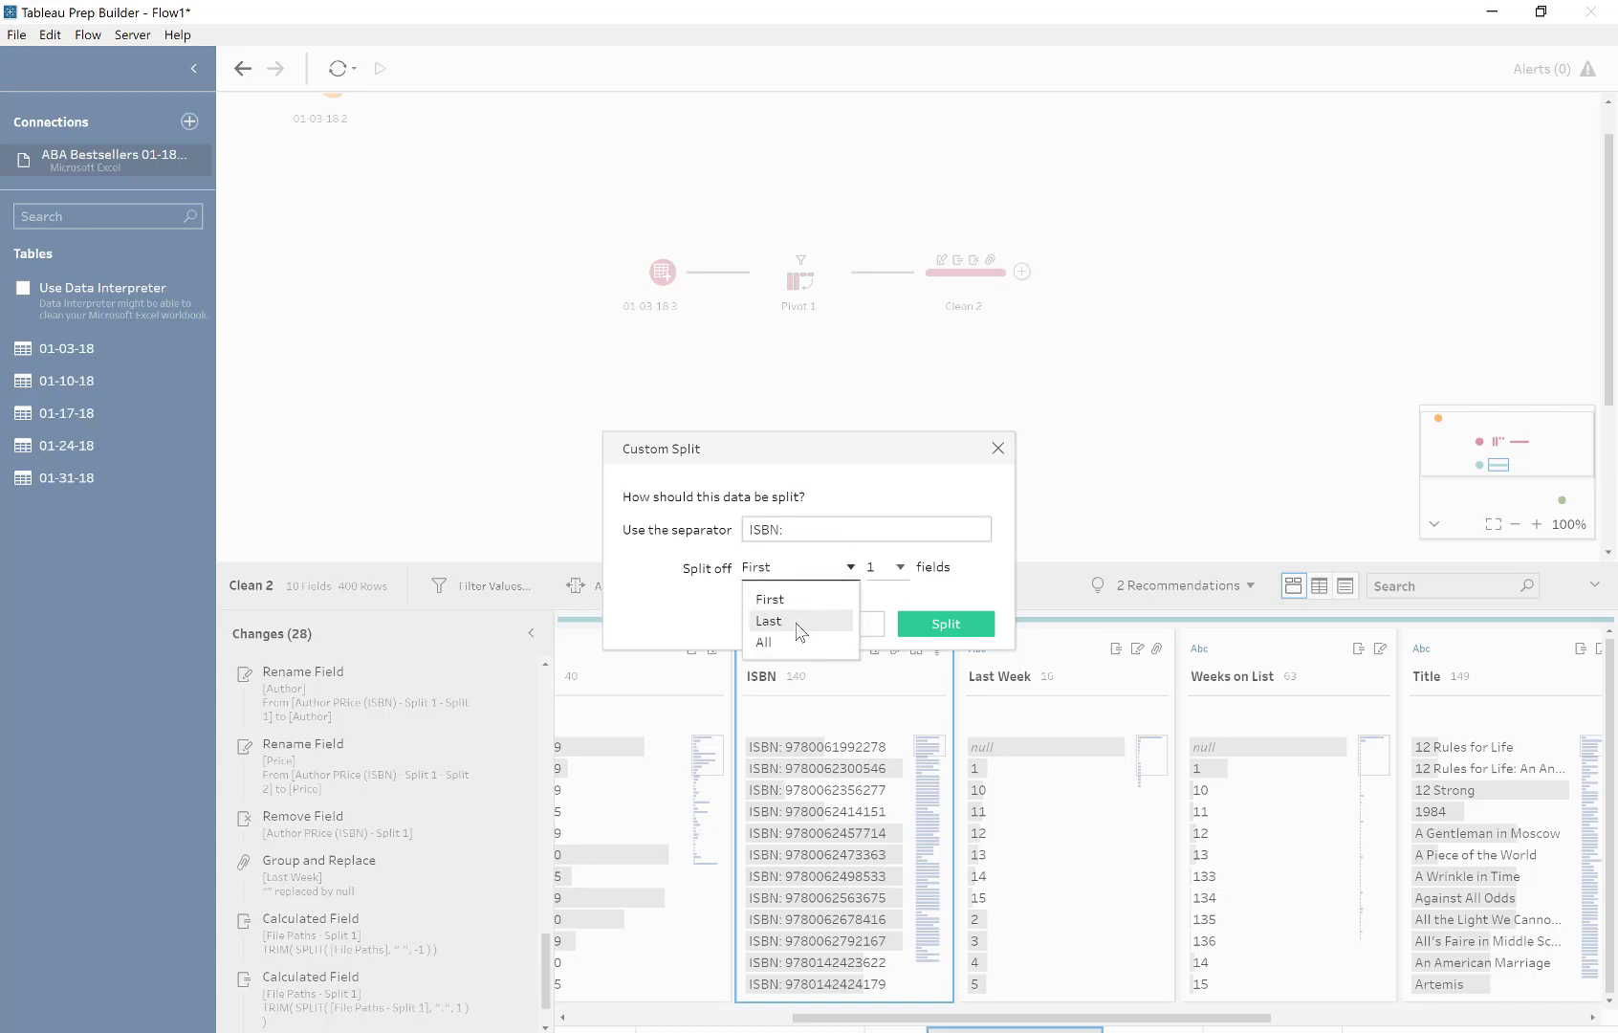
{"action": "left_click", "coordinate": [801, 622]}
{"action": "left_click", "coordinate": [947, 624]}
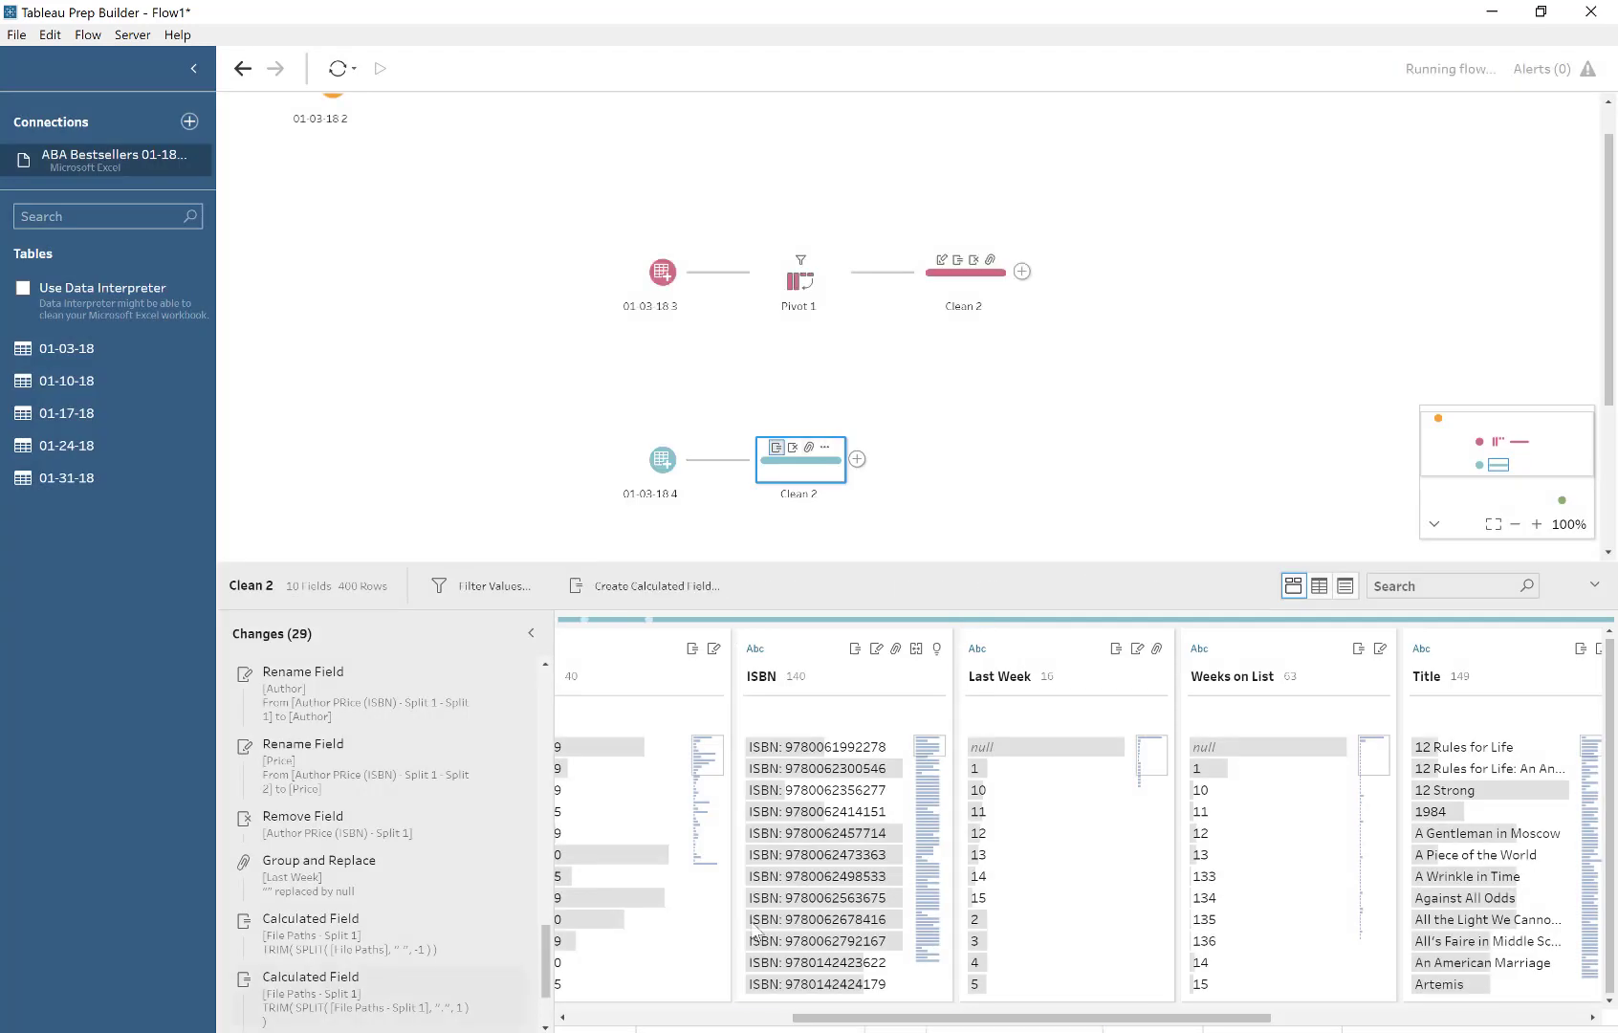
- Rename the ISBN - Split 1 calculated field as ISBN, overwriting the original ISBN field
{"action": "left_click_drag", "start_coordinate": [832, 1022], "coordinate": [529, 1021]}
{"action": "scroll", "coordinate": [402, 946], "scroll_direction": "down", "scroll_amount": 2}
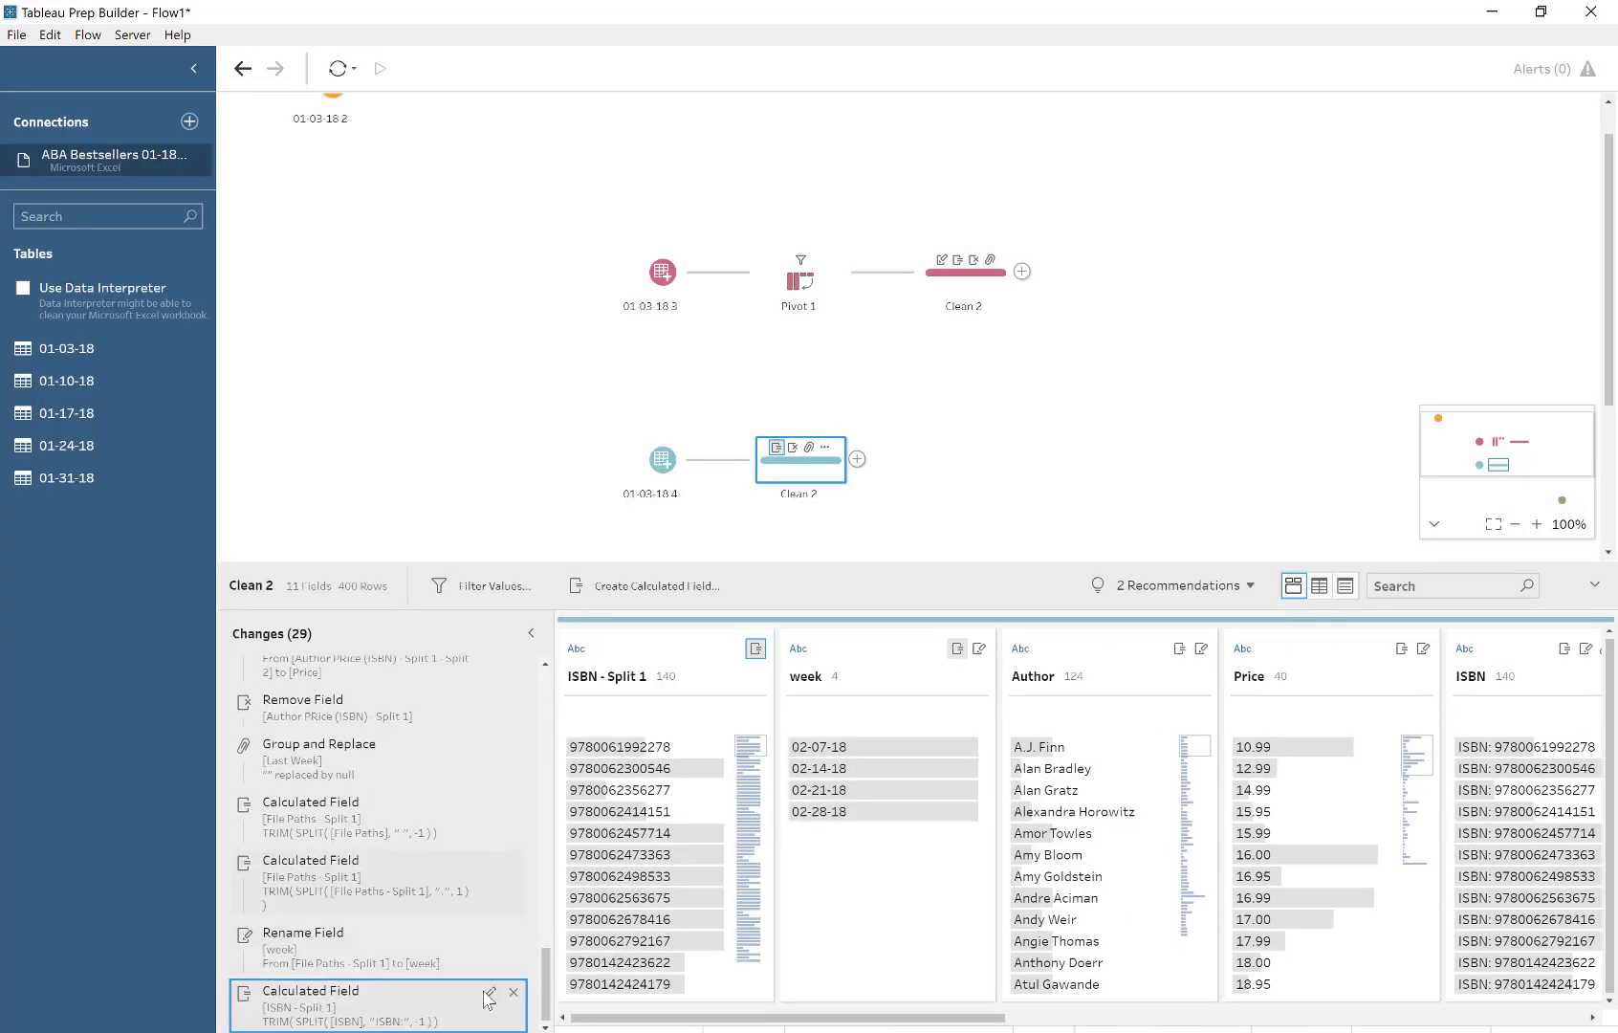
{"action": "left_click", "coordinate": [489, 994]}
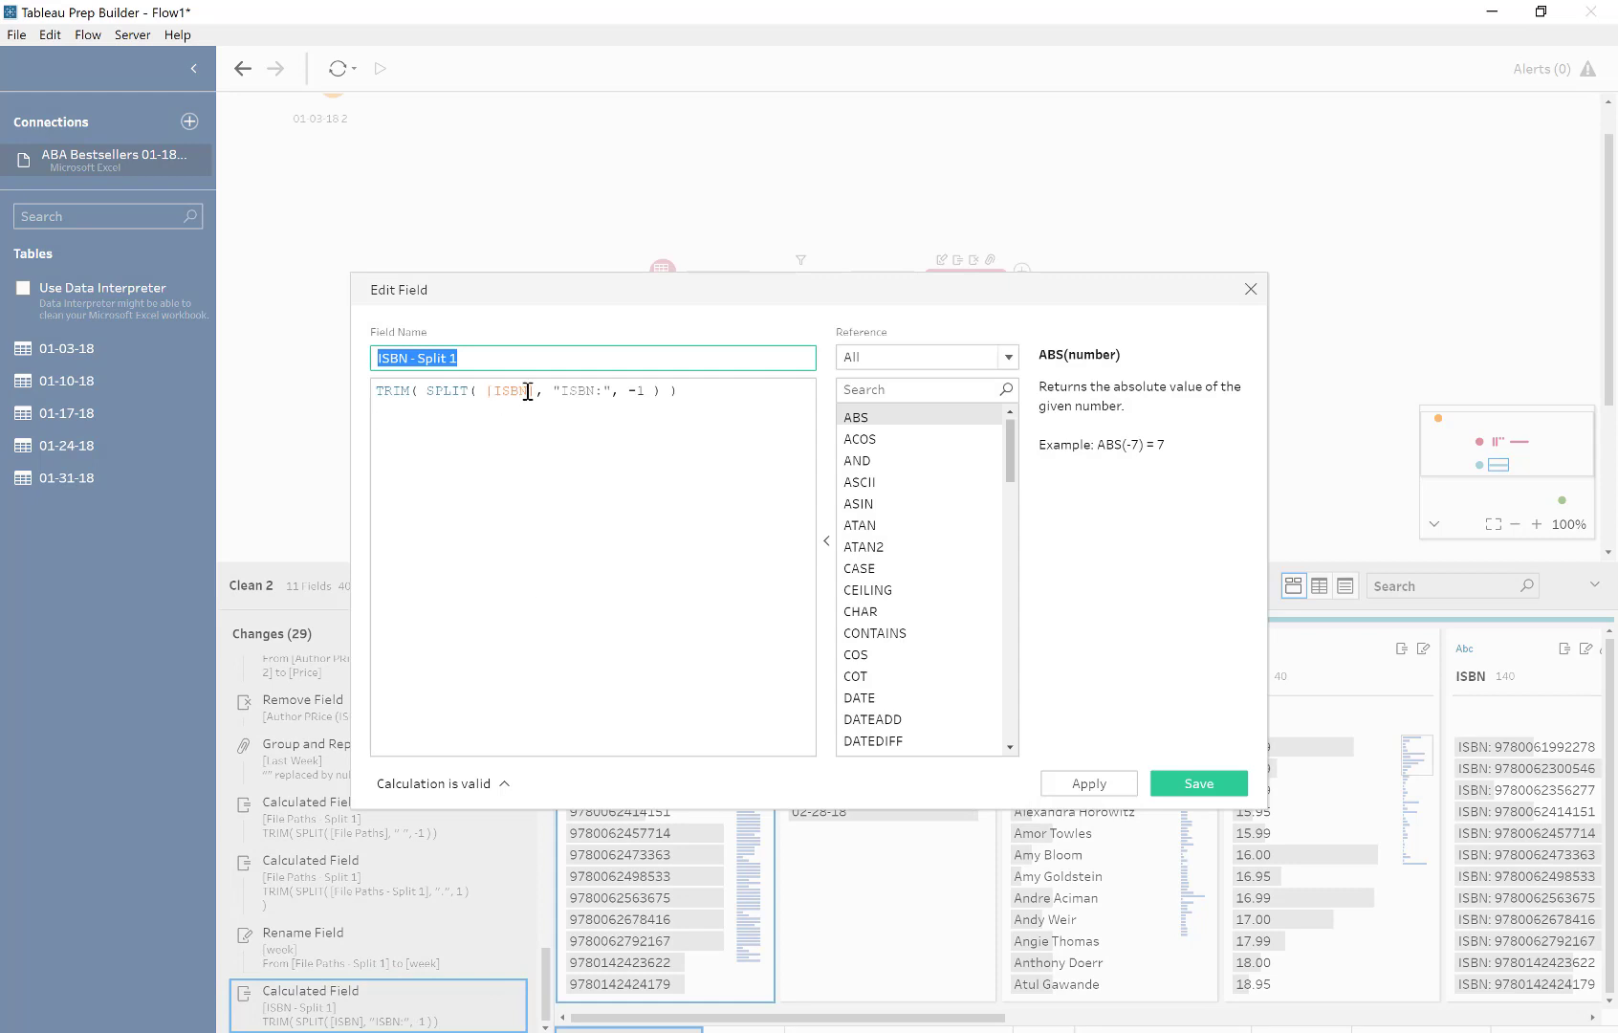
{"action": "left_click_drag", "start_coordinate": [527, 391], "coordinate": [351, 356]}
{"action": "type", "text": "ISBN"}
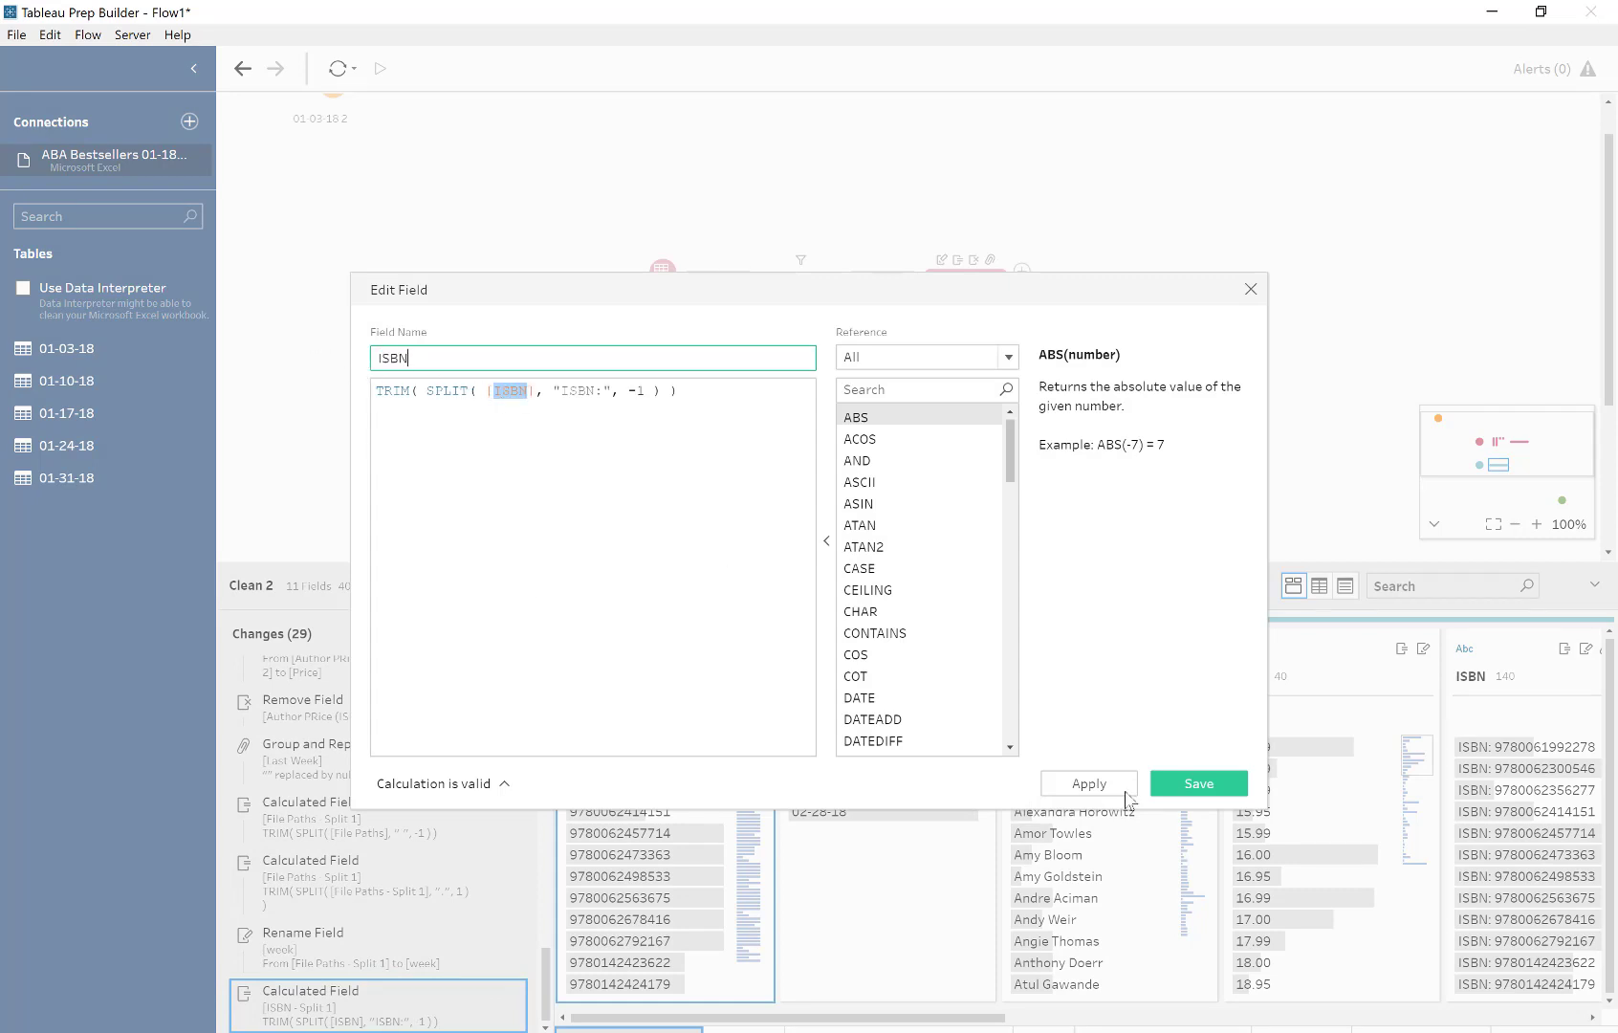
{"action": "left_click", "coordinate": [1200, 784]}
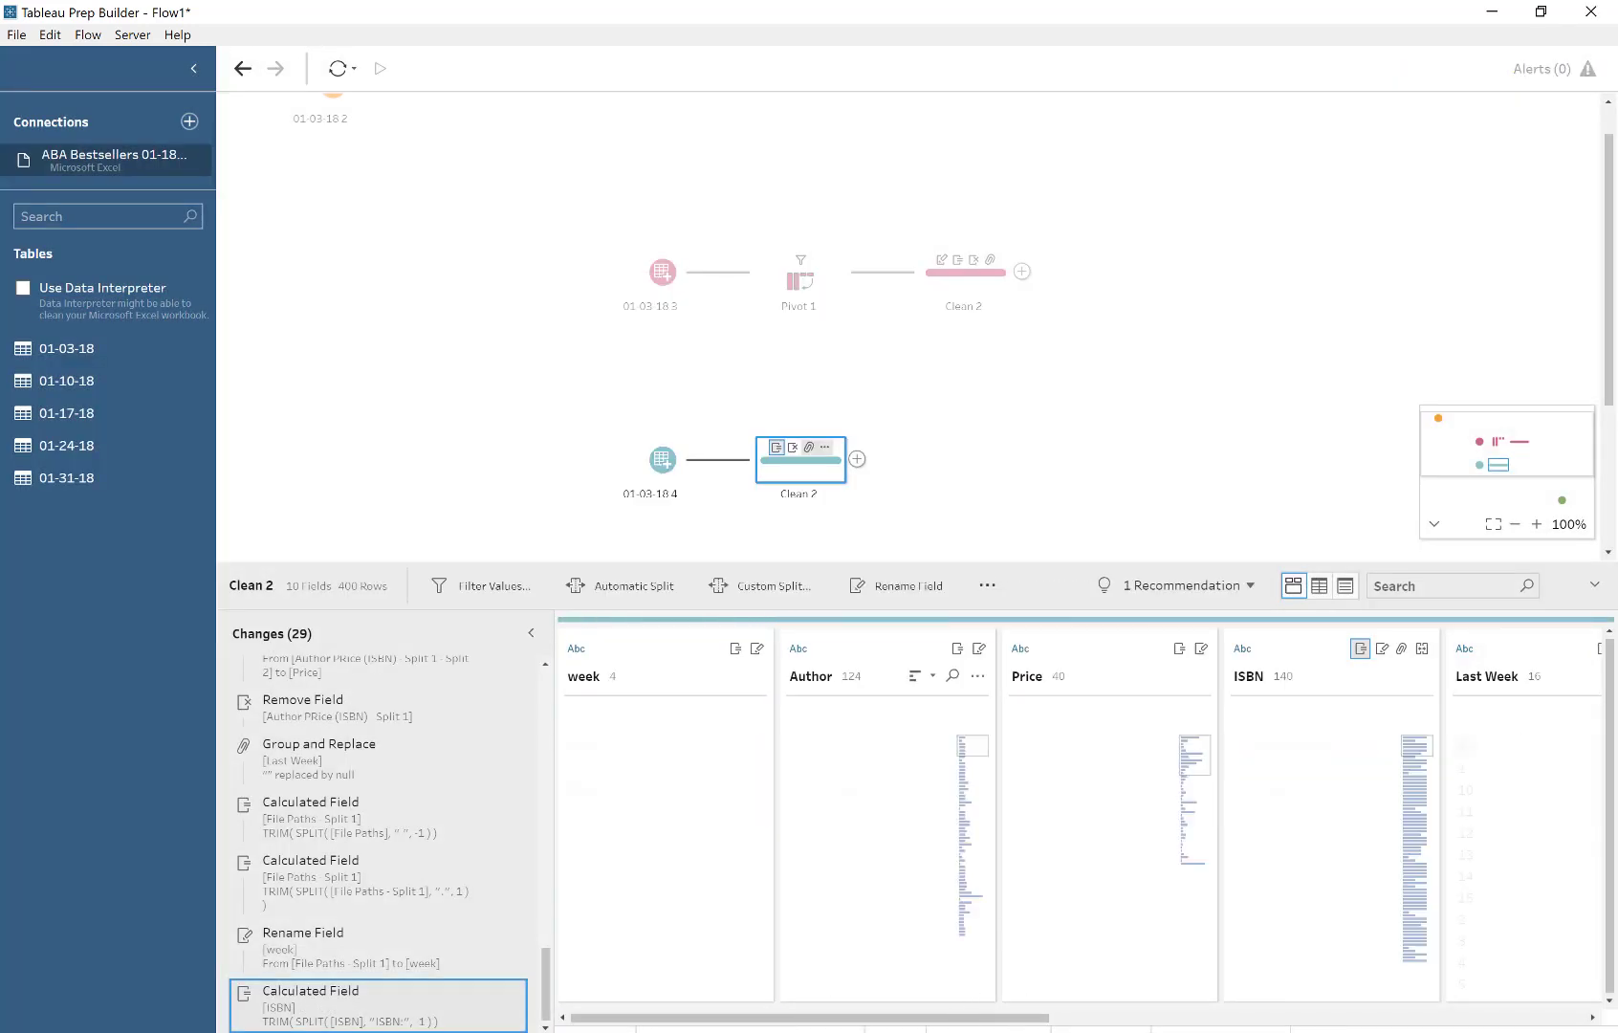
- Add the 01-03-18 table as a new input and apply a wildcard union over all sheets of ABA Bestsellers 01-18.xlsx
{"action": "left_click_drag", "start_coordinate": [961, 1019], "coordinate": [1561, 1009]}
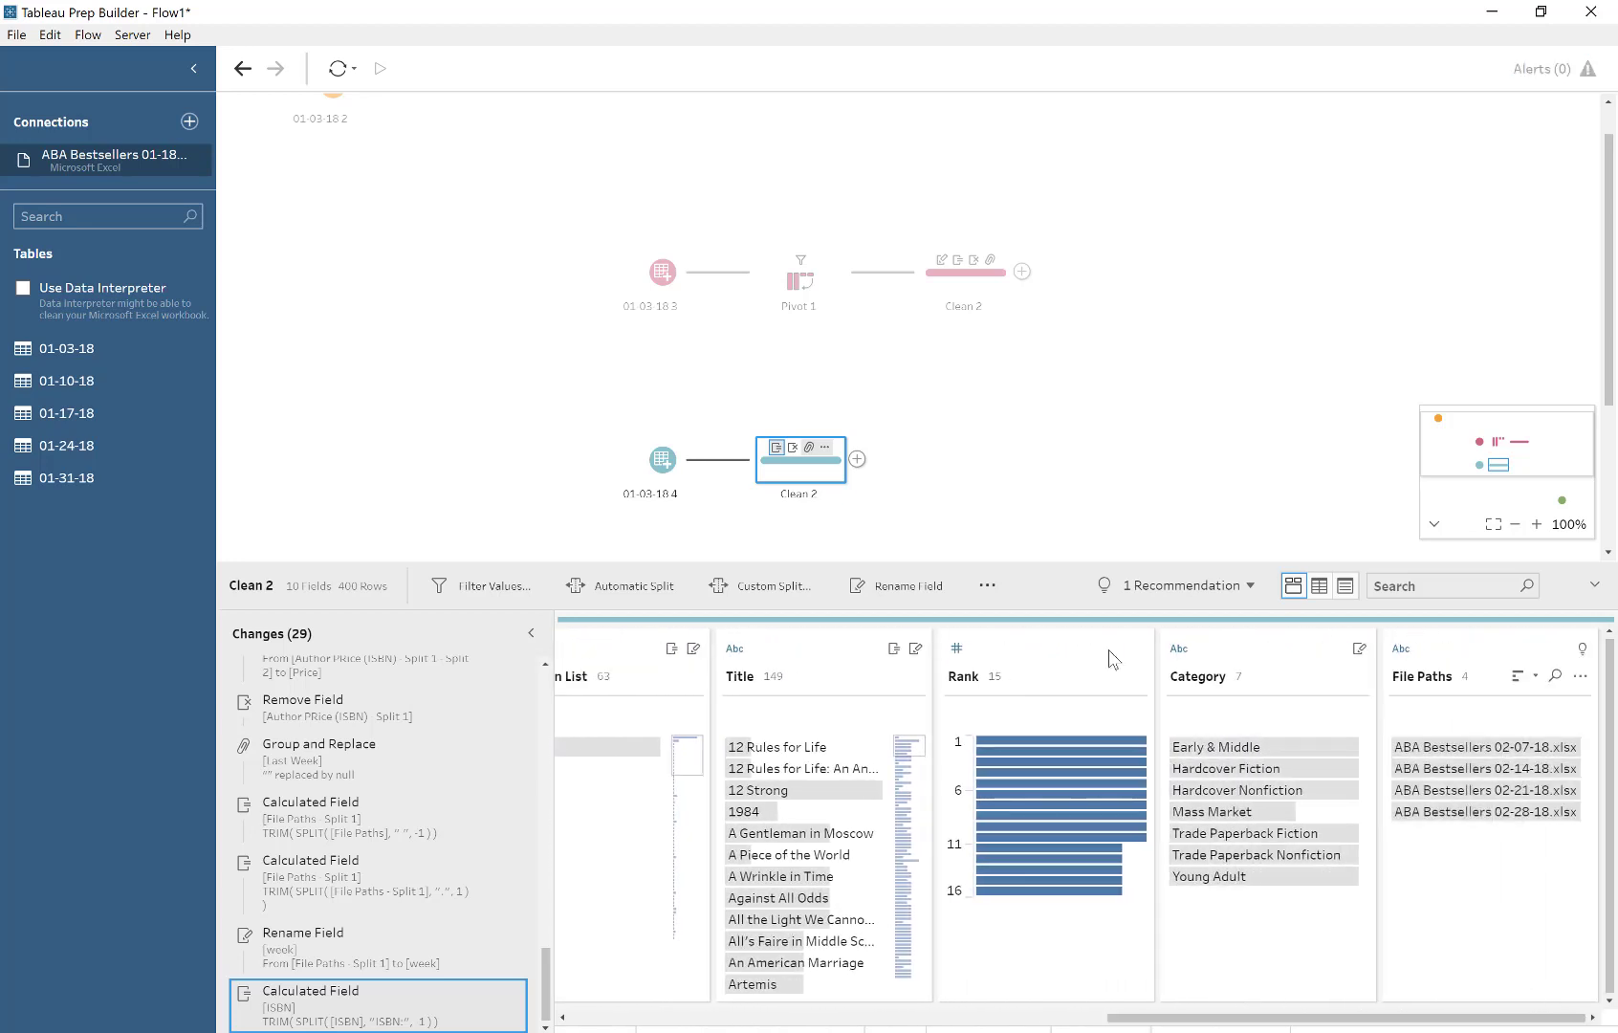
{"action": "left_click", "coordinate": [419, 443]}
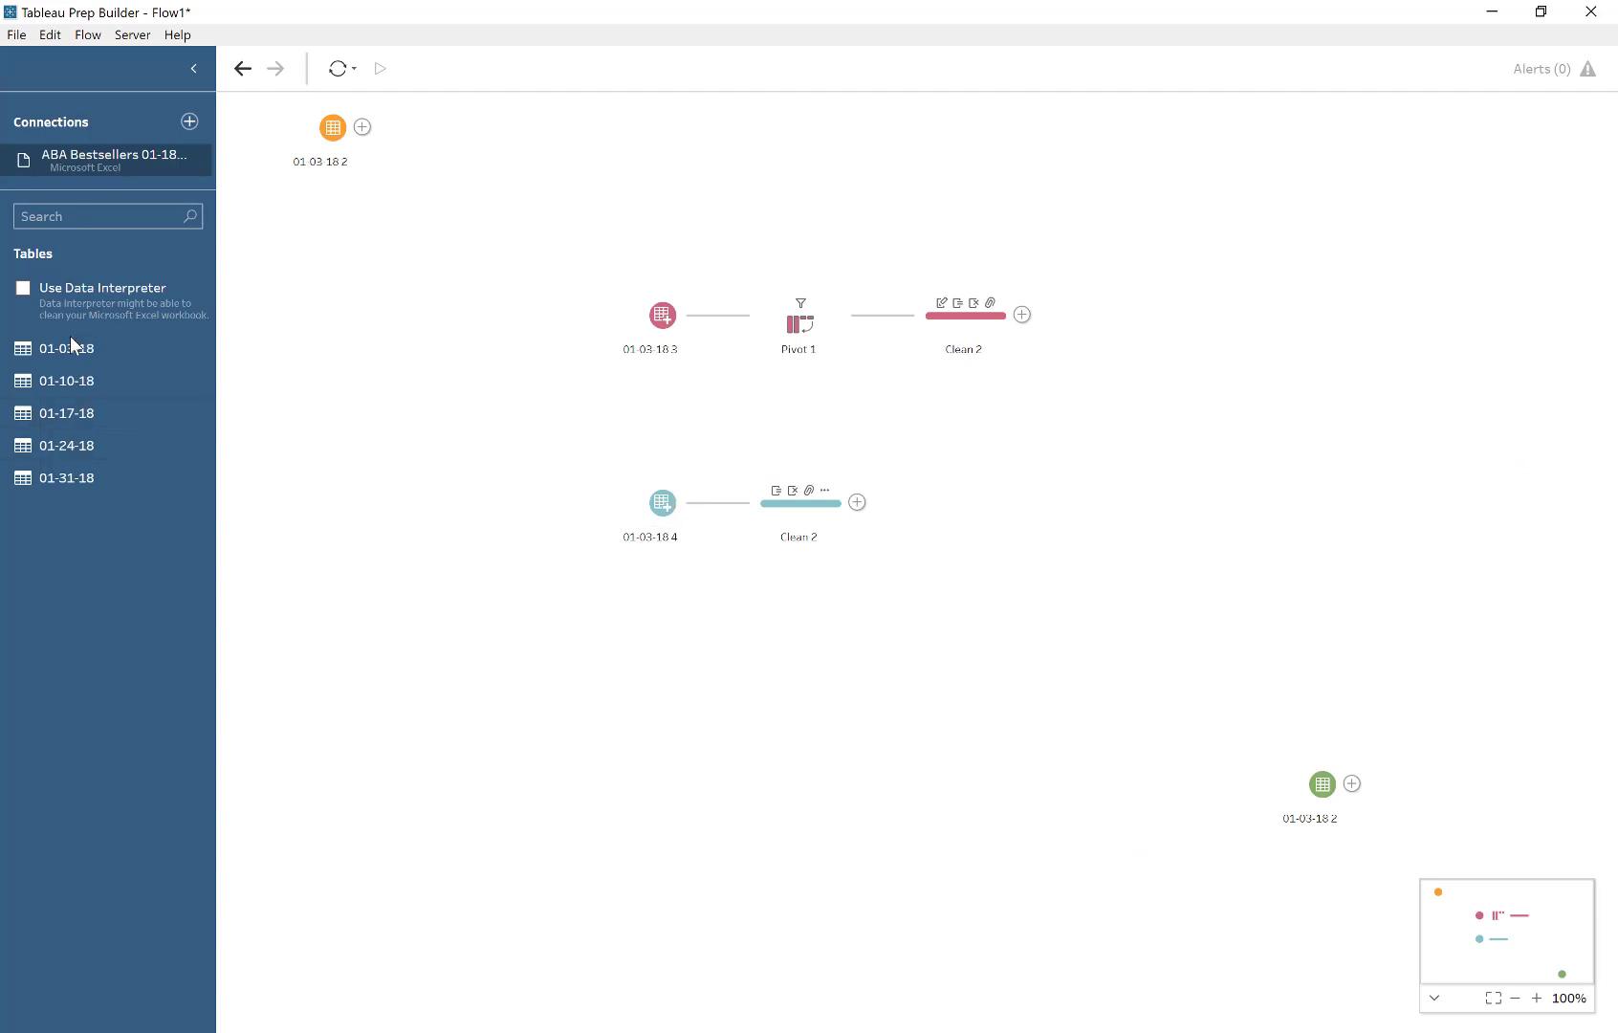
{"action": "left_click_drag", "start_coordinate": [69, 339], "coordinate": [655, 717]}
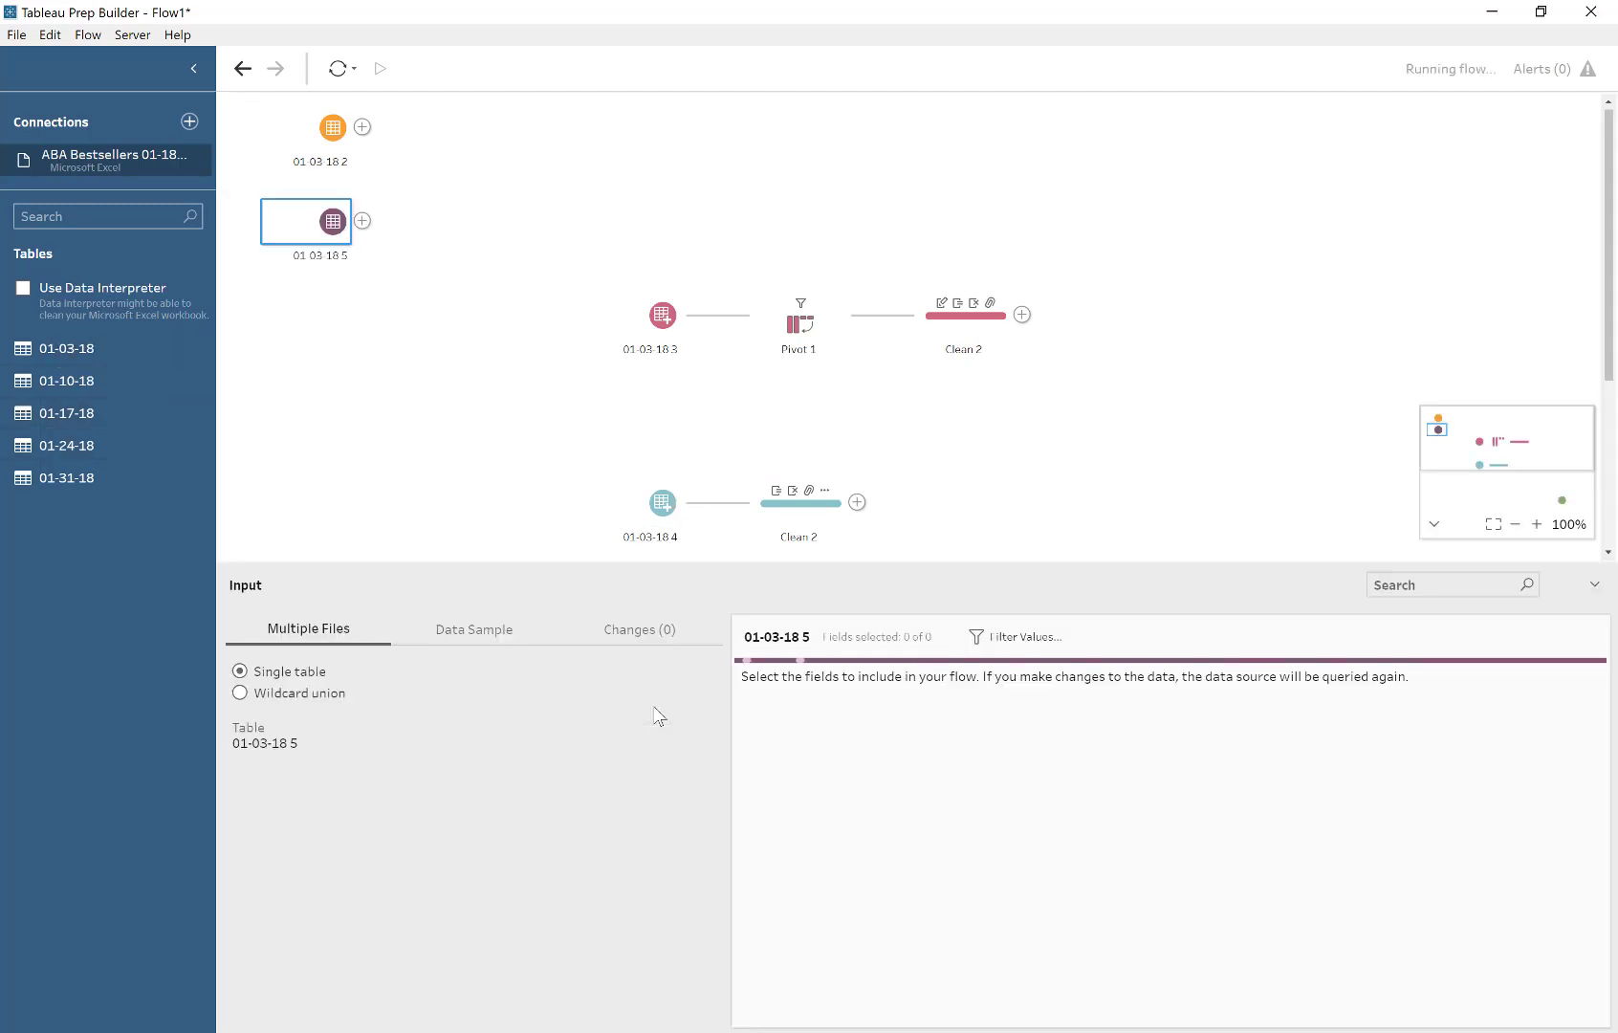
{"action": "left_click", "coordinate": [240, 694]}
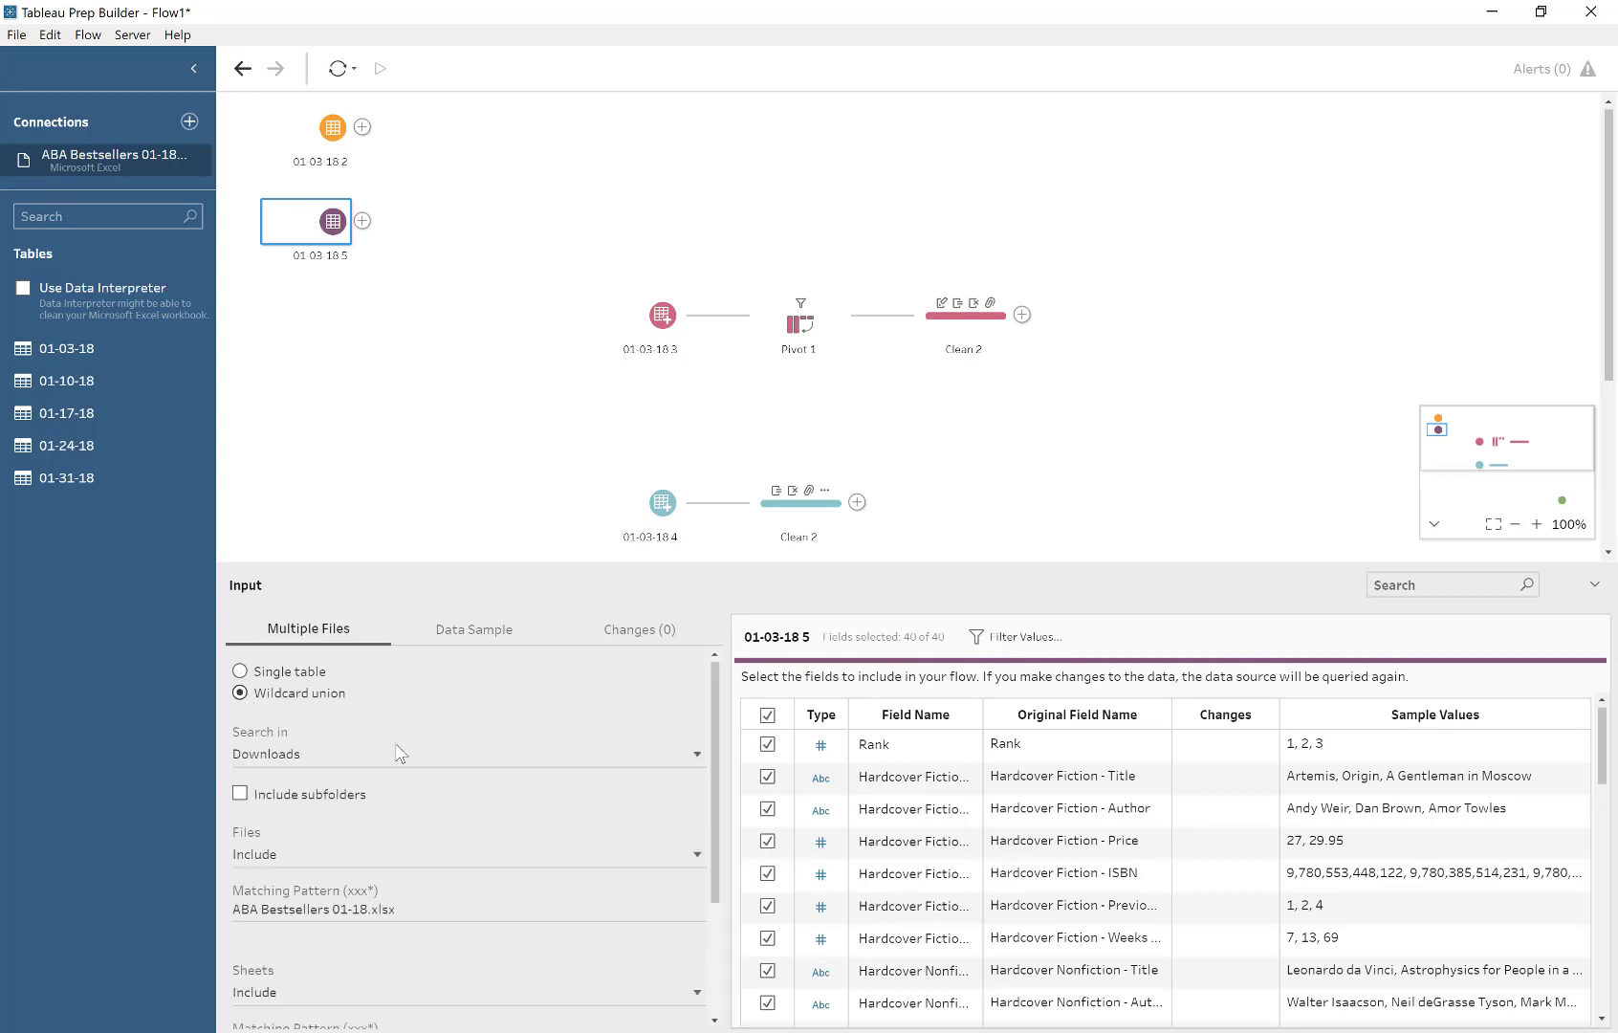
{"action": "scroll", "coordinate": [400, 817], "scroll_direction": "down", "scroll_amount": 5}
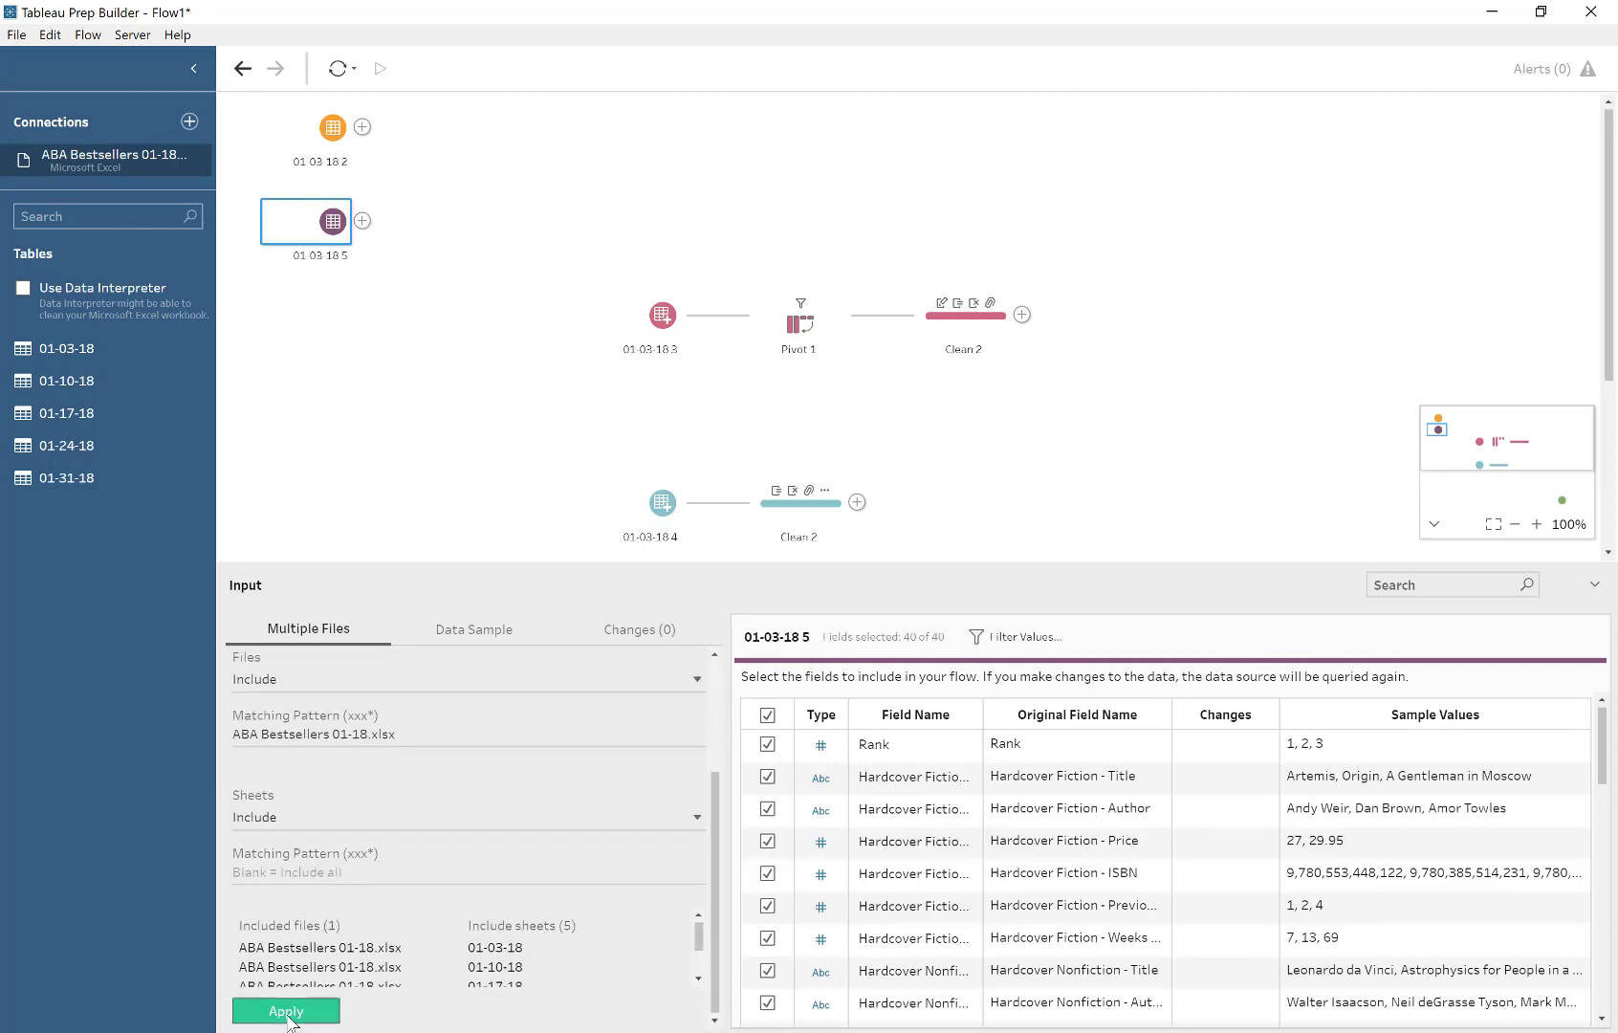
{"action": "left_click", "coordinate": [287, 1011]}
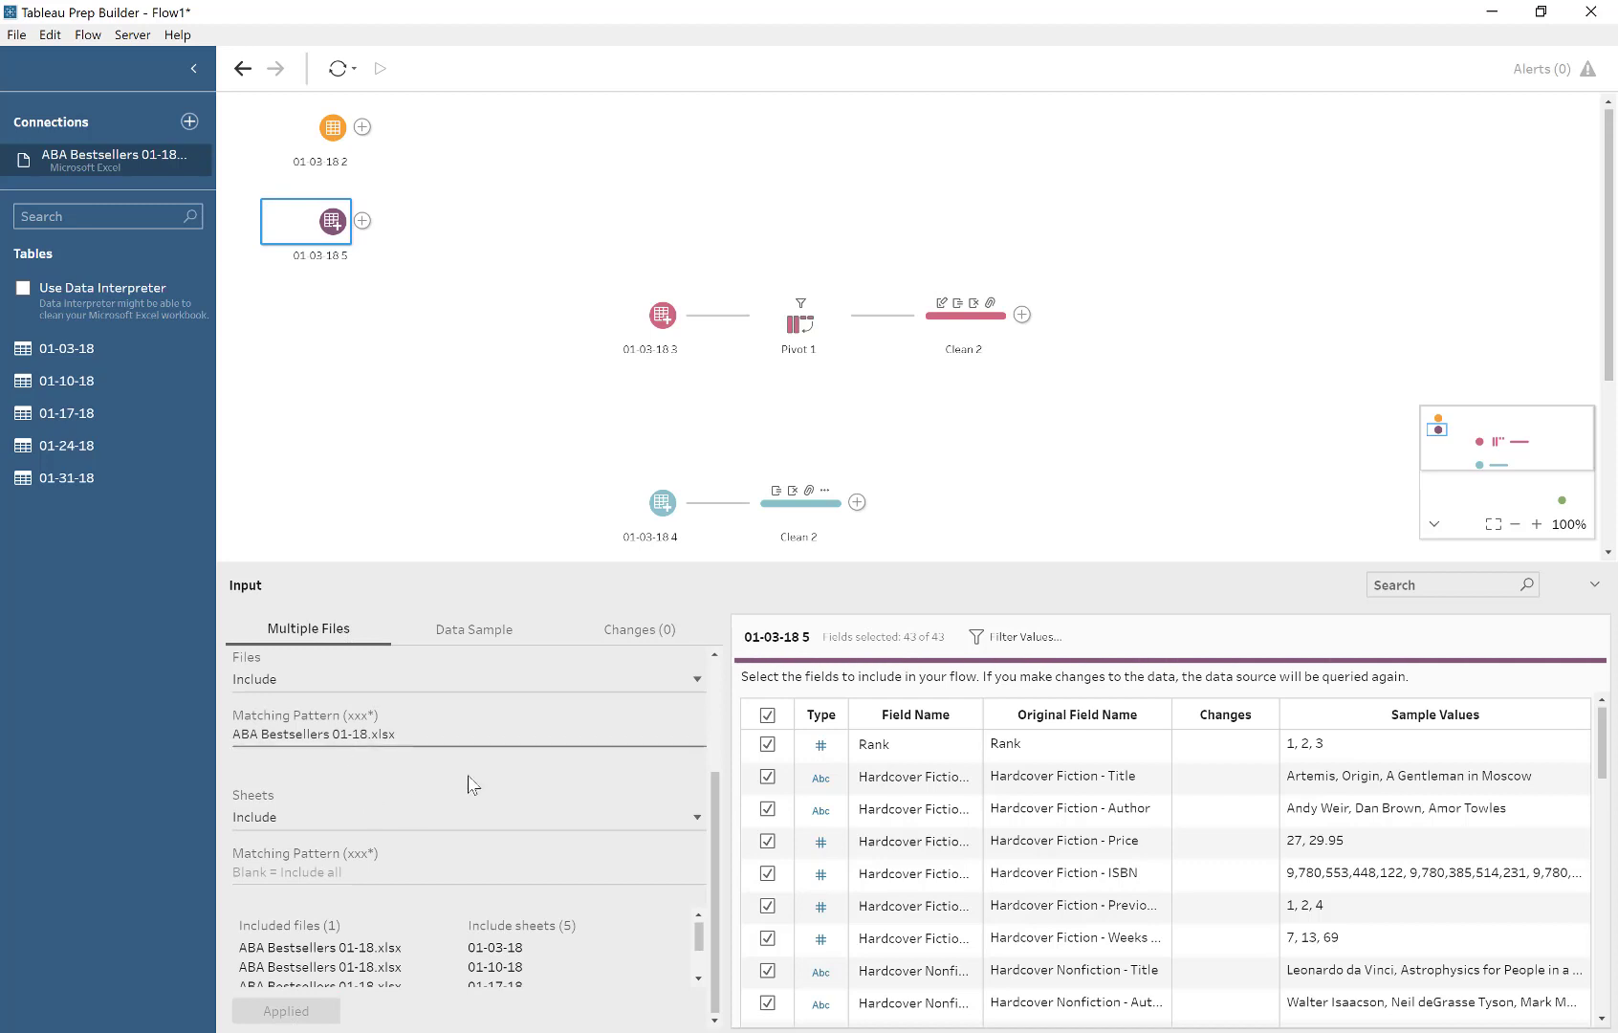
- Collapse the flow's minimap and move the new 01-03-18 5 input below the 01-03-18 4 branch
{"action": "scroll", "coordinate": [994, 521], "scroll_direction": "down", "scroll_amount": 3}
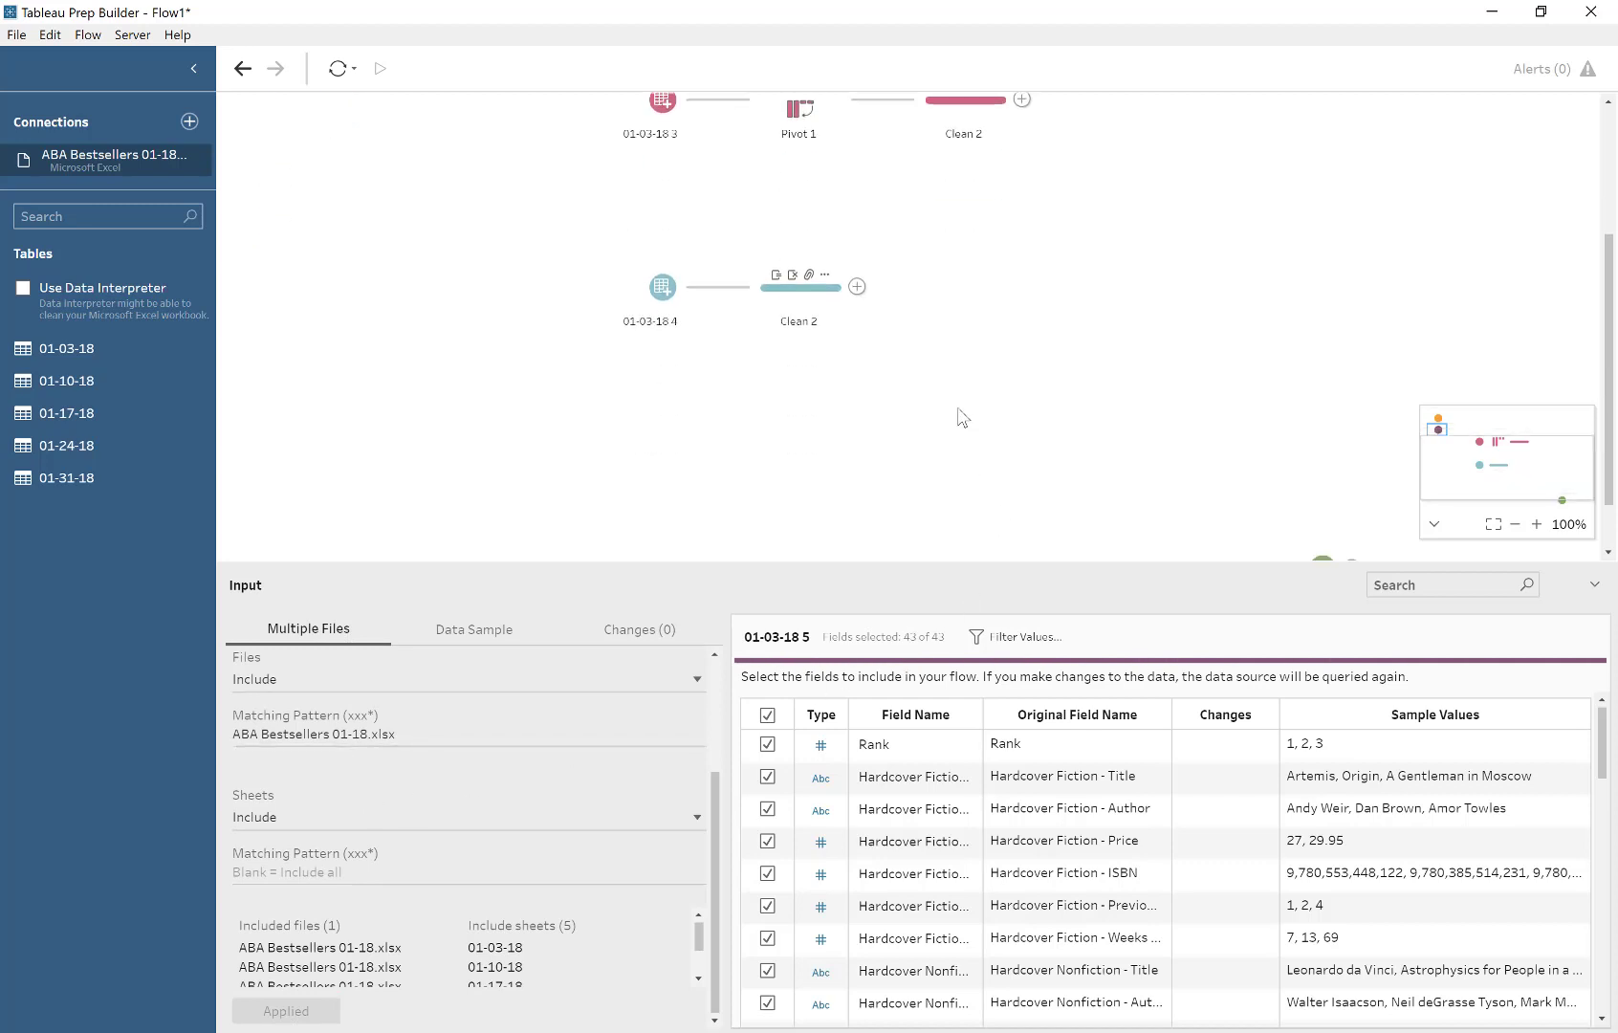
{"action": "left_click", "coordinate": [1435, 525]}
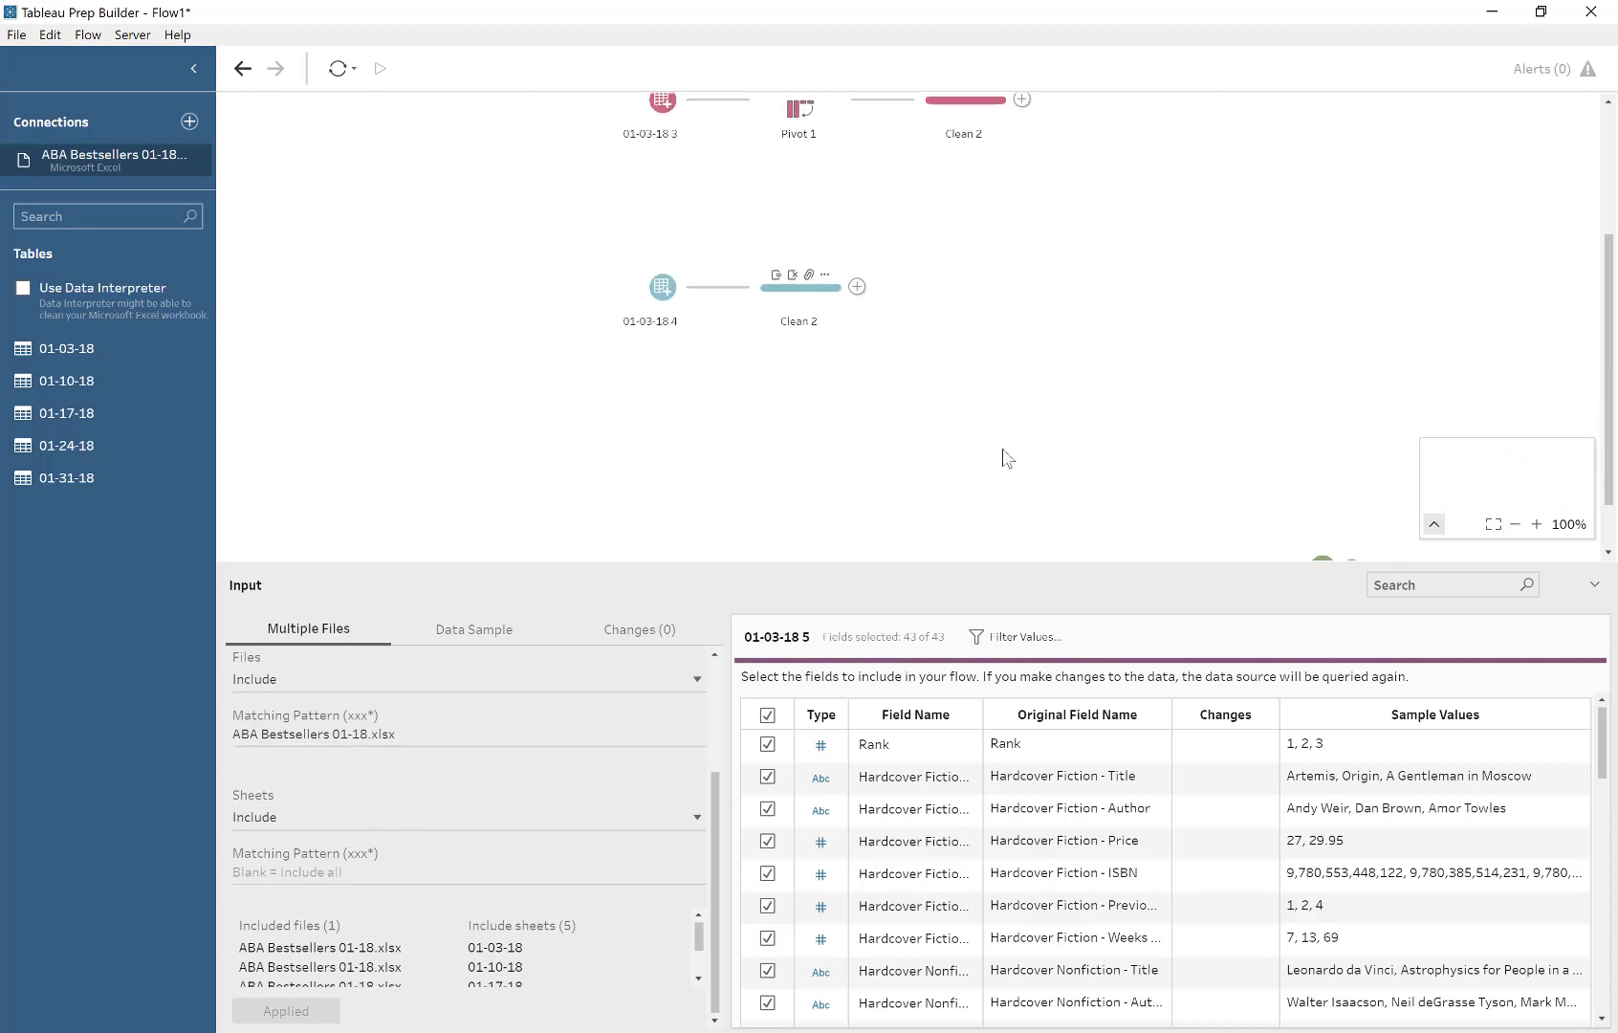
{"action": "left_click", "coordinate": [815, 300]}
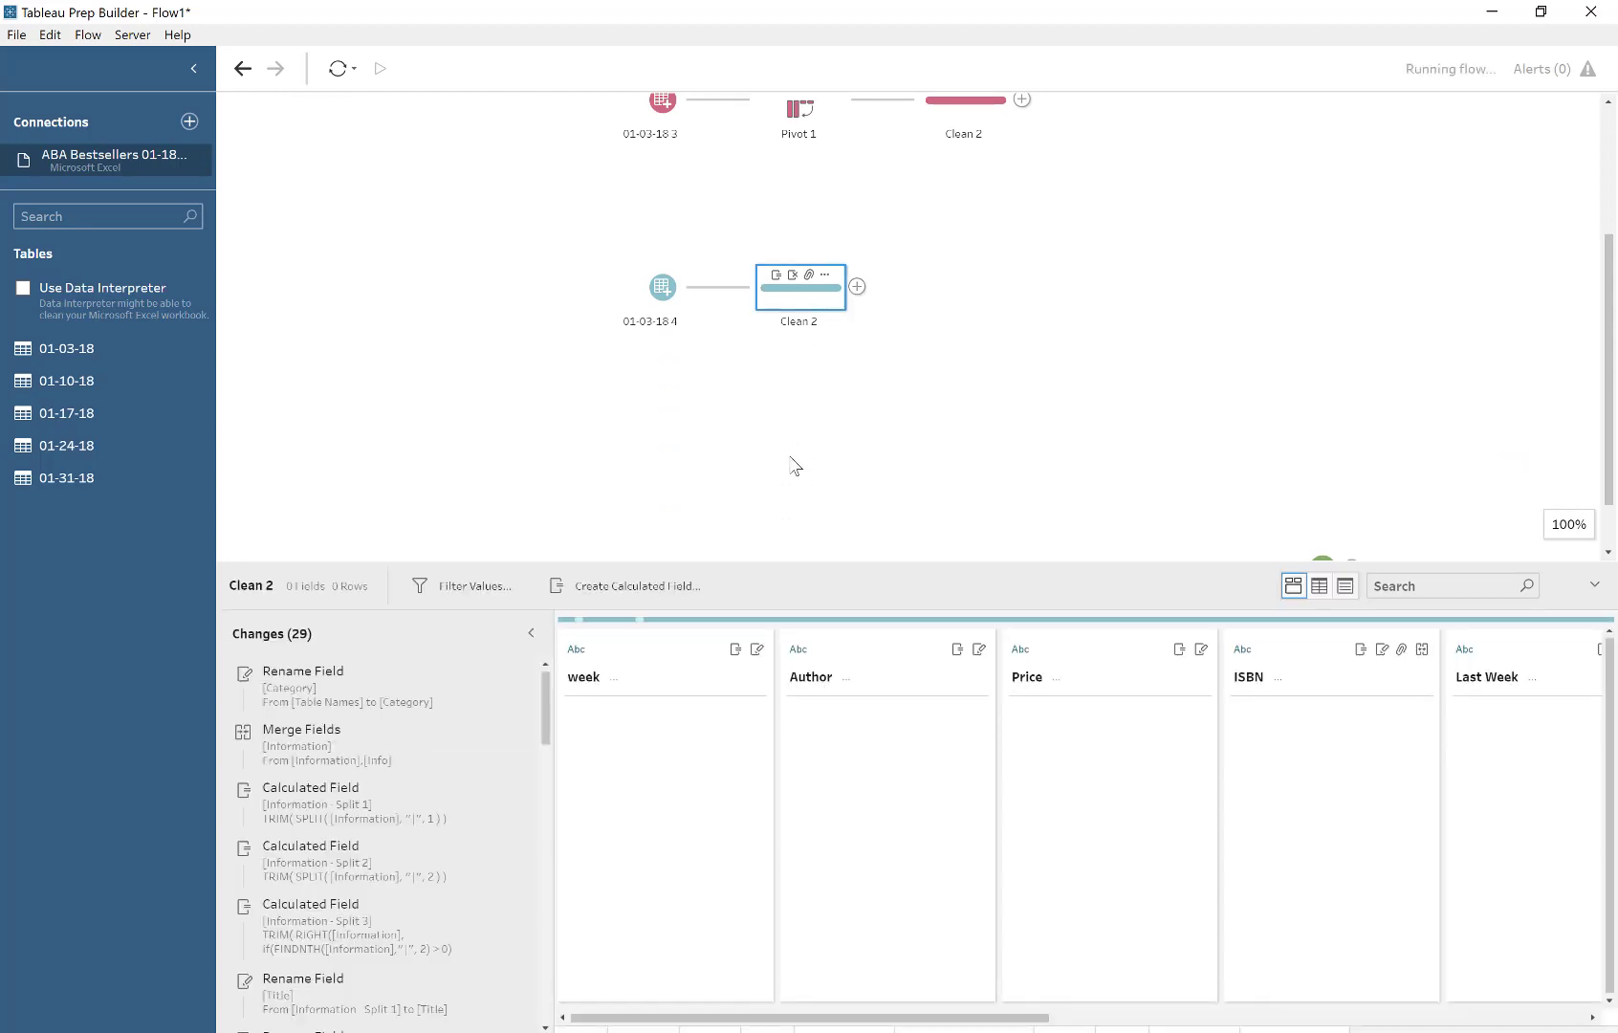
{"action": "scroll", "coordinate": [595, 391], "scroll_direction": "down", "scroll_amount": 1}
{"action": "scroll", "coordinate": [455, 328], "scroll_direction": "up", "scroll_amount": 4}
{"action": "left_click_drag", "start_coordinate": [326, 234], "coordinate": [705, 507]}
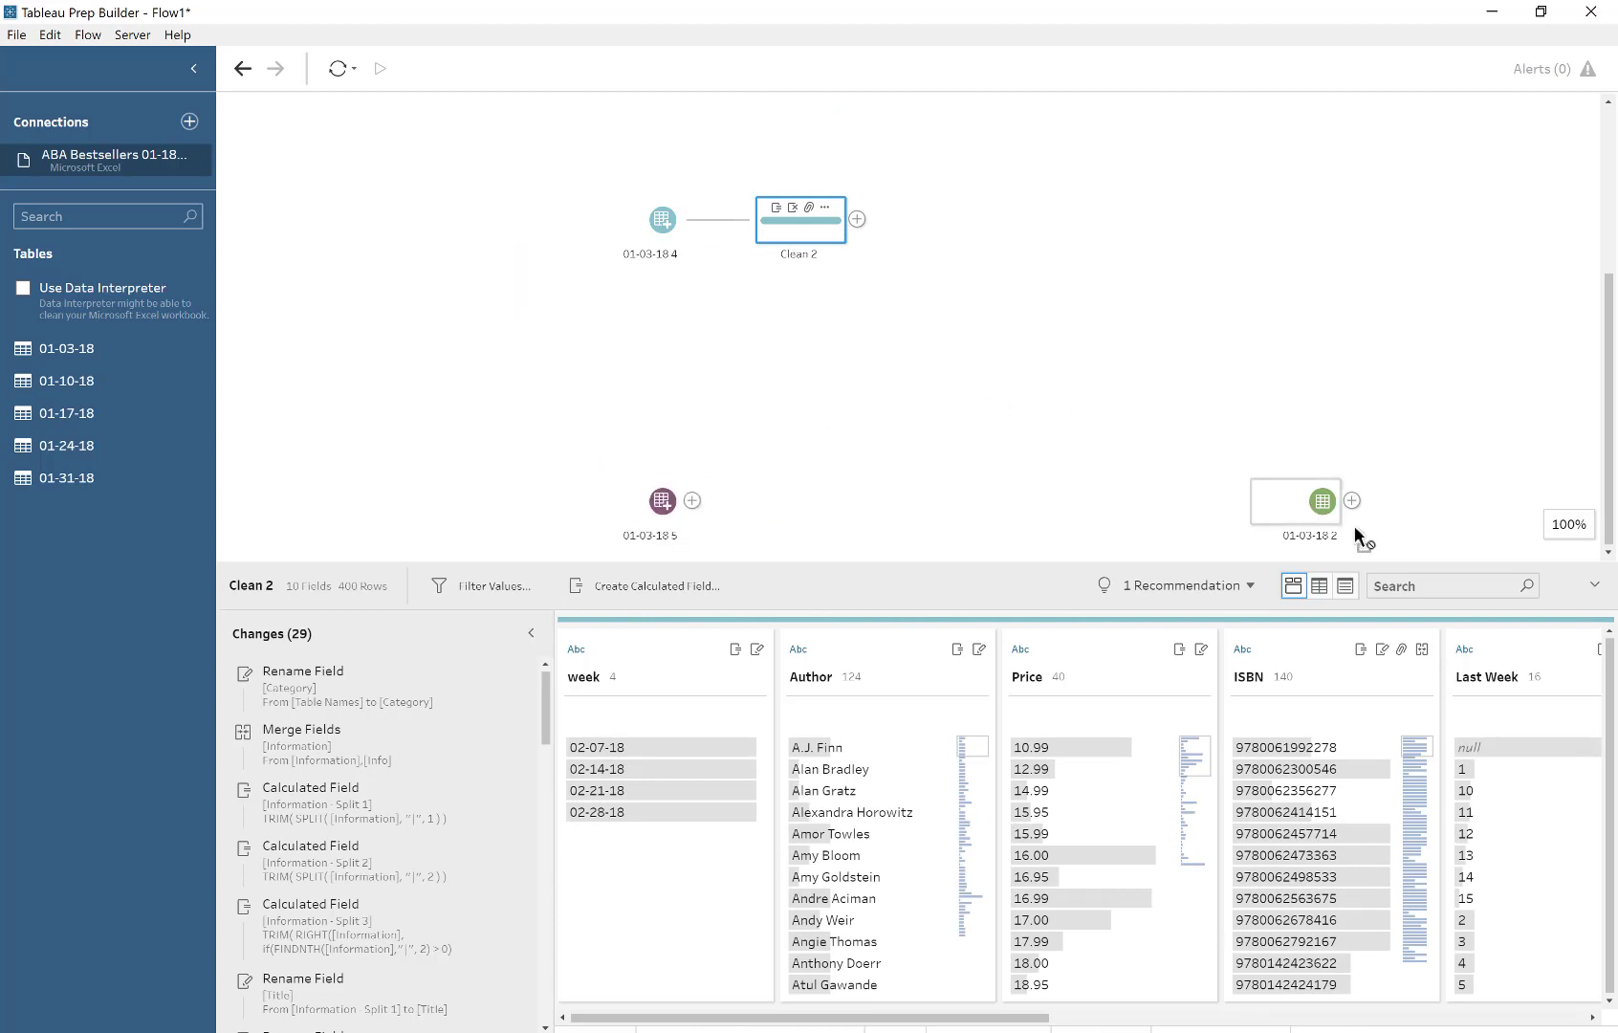
- Move the green 01-03-18 2 input farther down and to the right, away from the 01-03-18 5 input
{"action": "left_click_drag", "start_coordinate": [1354, 525], "coordinate": [1457, 442]}
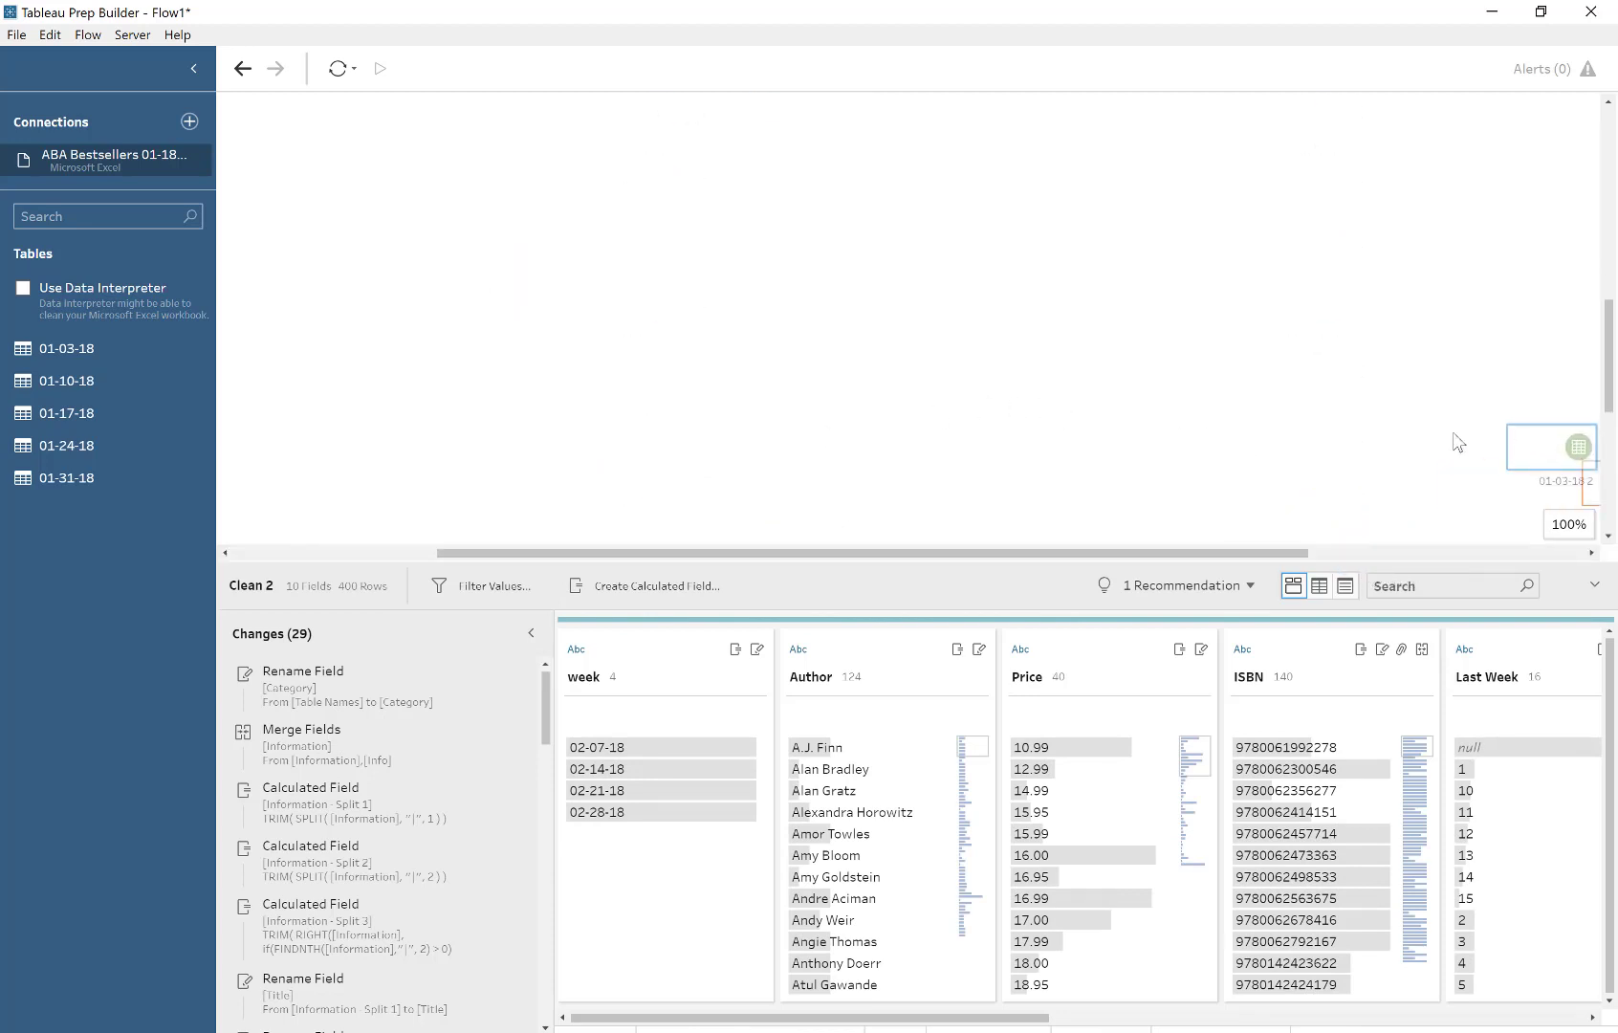
{"action": "scroll", "coordinate": [964, 361], "scroll_direction": "up", "scroll_amount": 3}
{"action": "scroll", "coordinate": [819, 441], "scroll_direction": "down", "scroll_amount": 5}
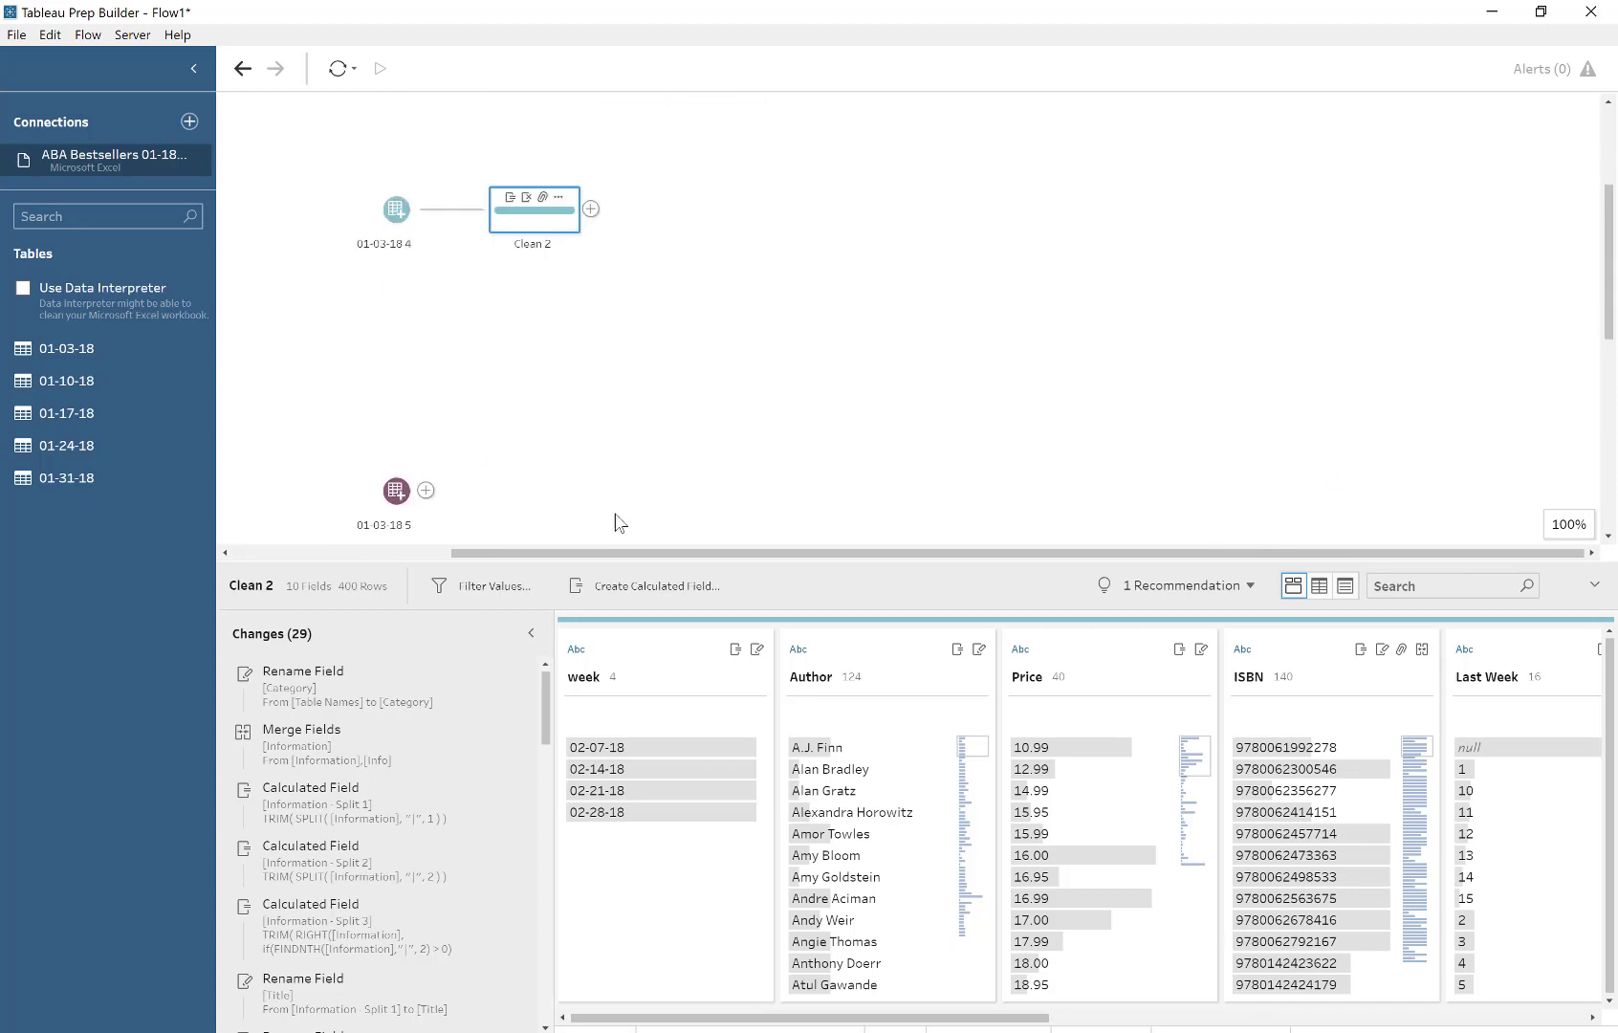
{"action": "scroll", "coordinate": [615, 522], "scroll_direction": "down", "scroll_amount": 3}
- Add a cleaning step after the 01-03-18 5 input
{"action": "left_click", "coordinate": [396, 247]}
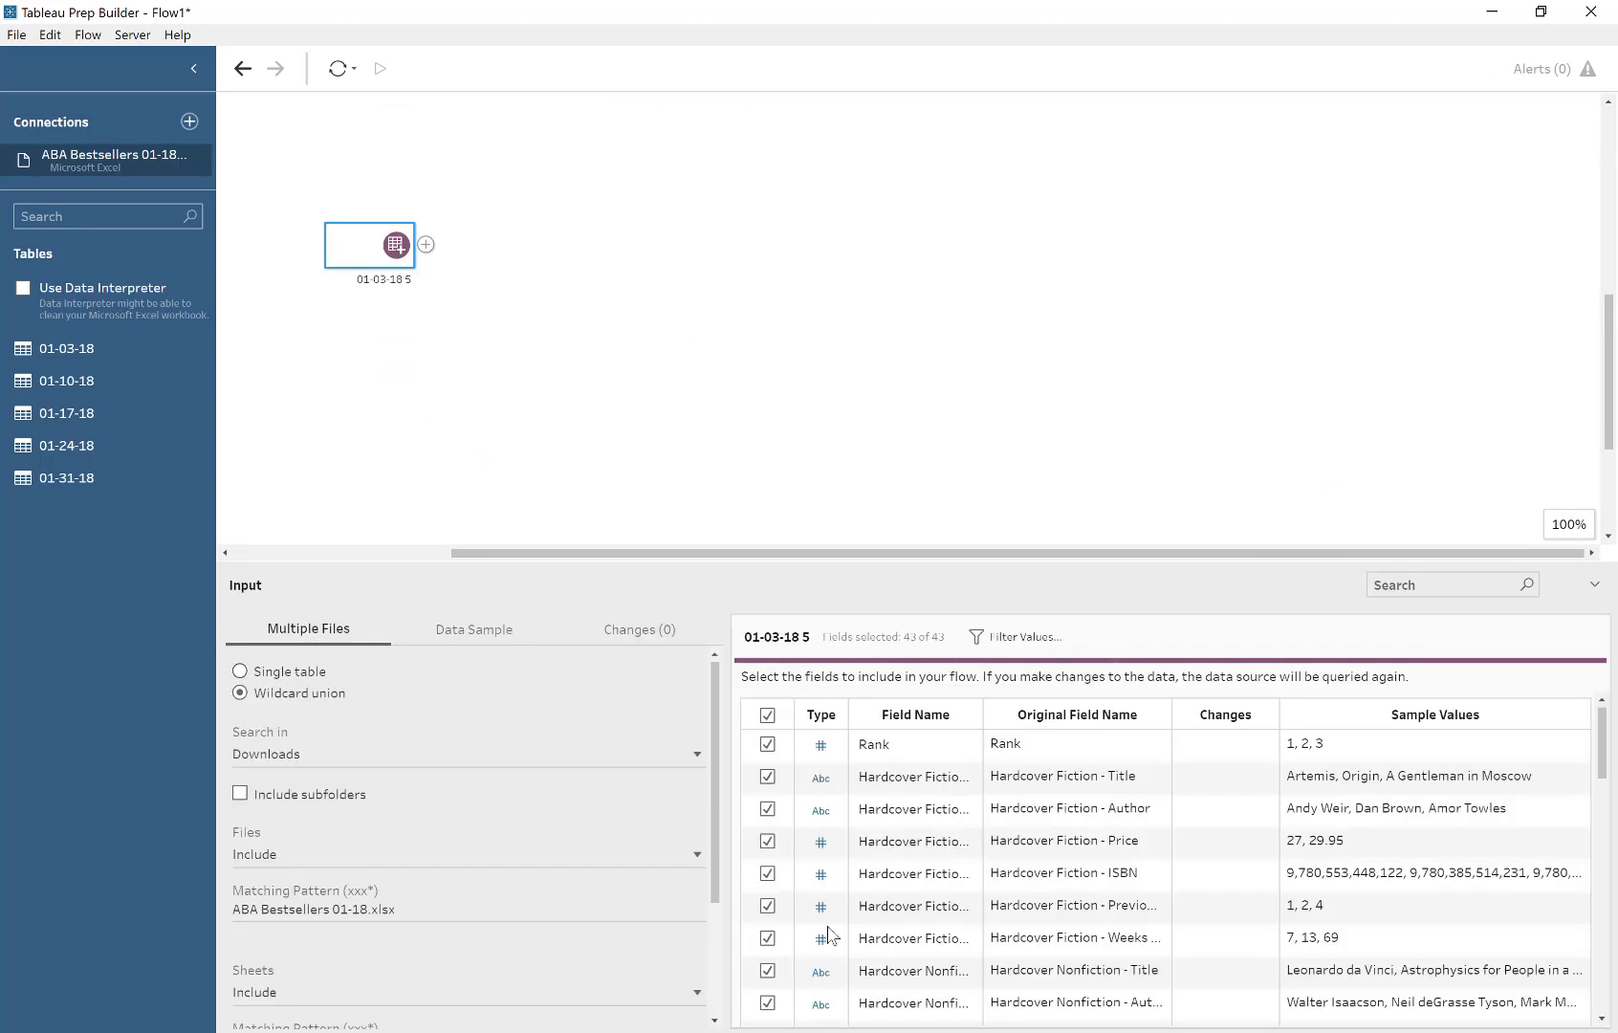
{"action": "left_click", "coordinate": [426, 245]}
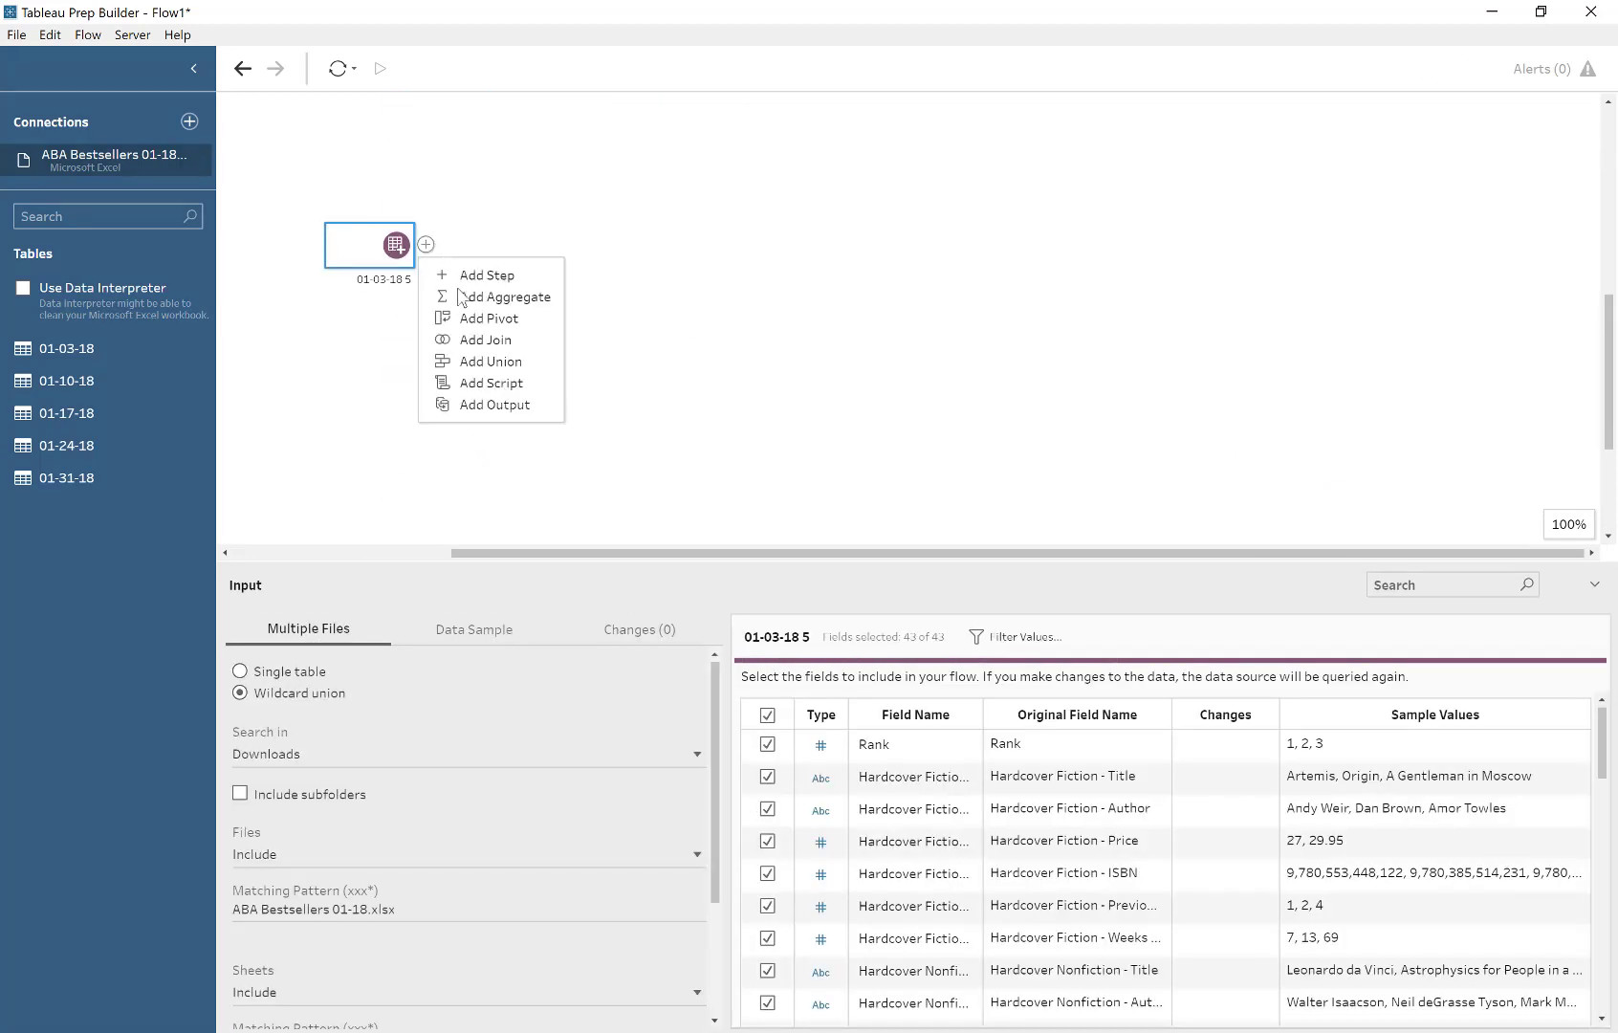
{"action": "left_click", "coordinate": [468, 277]}
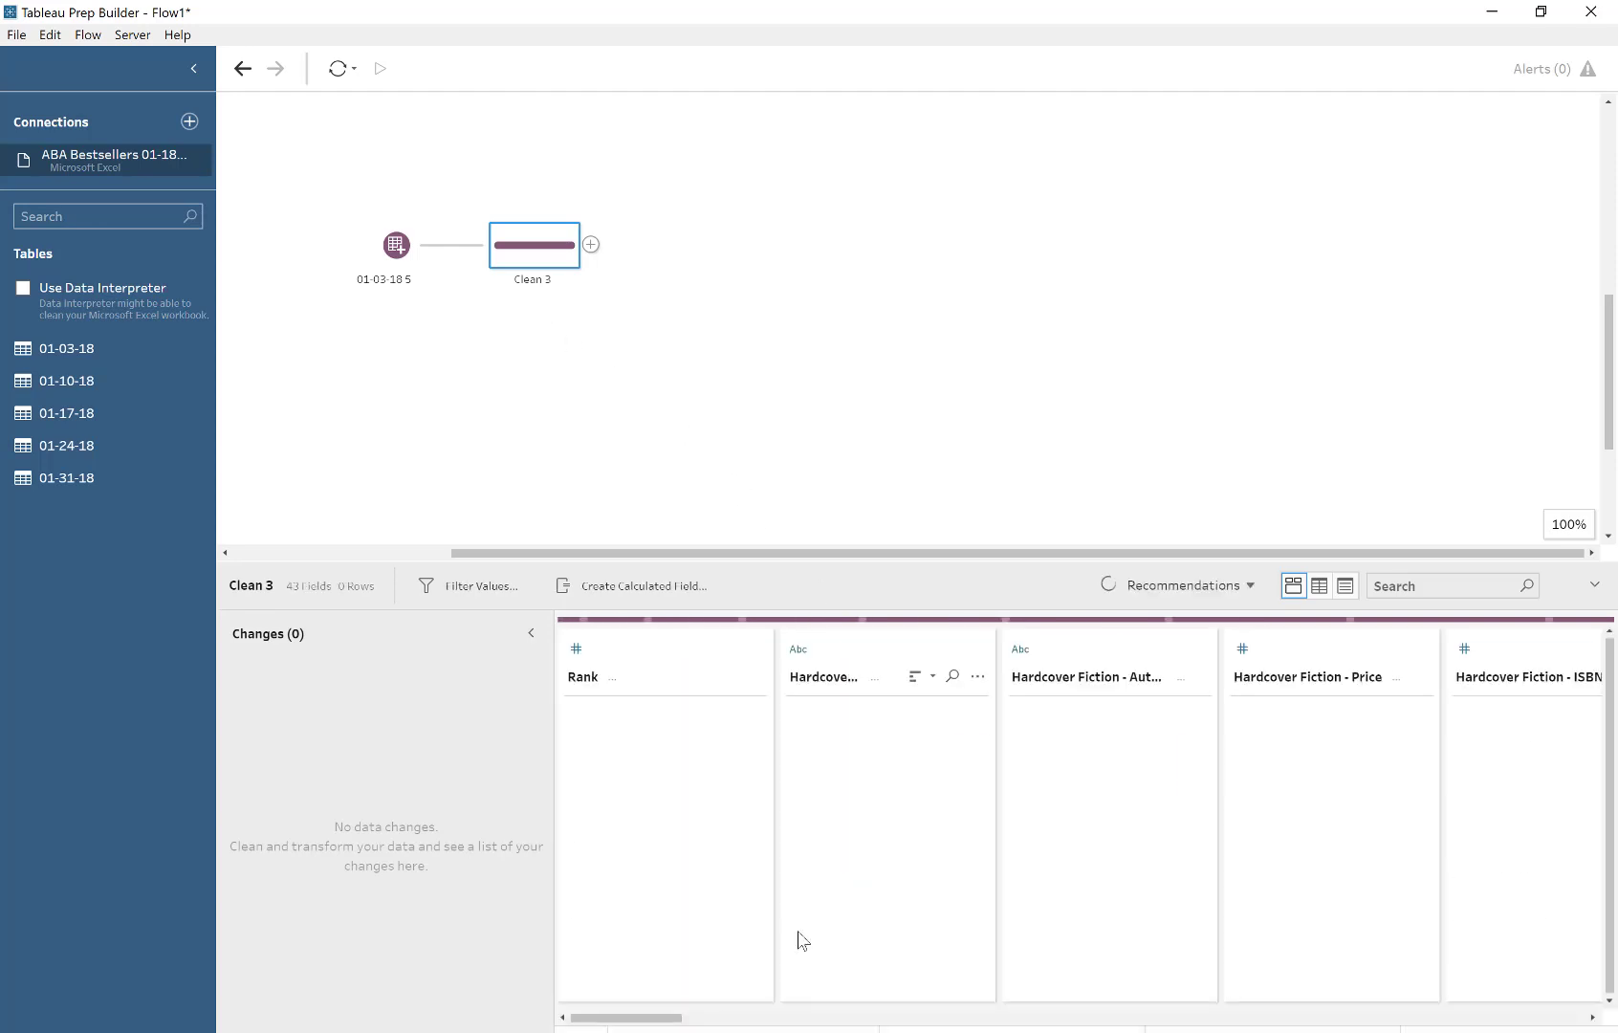
- Add a pivot step after Clean 3 and pivot all of its fields from columns to rows
{"action": "left_click_drag", "start_coordinate": [646, 1021], "coordinate": [774, 1021]}
{"action": "left_click", "coordinate": [1484, 1017]}
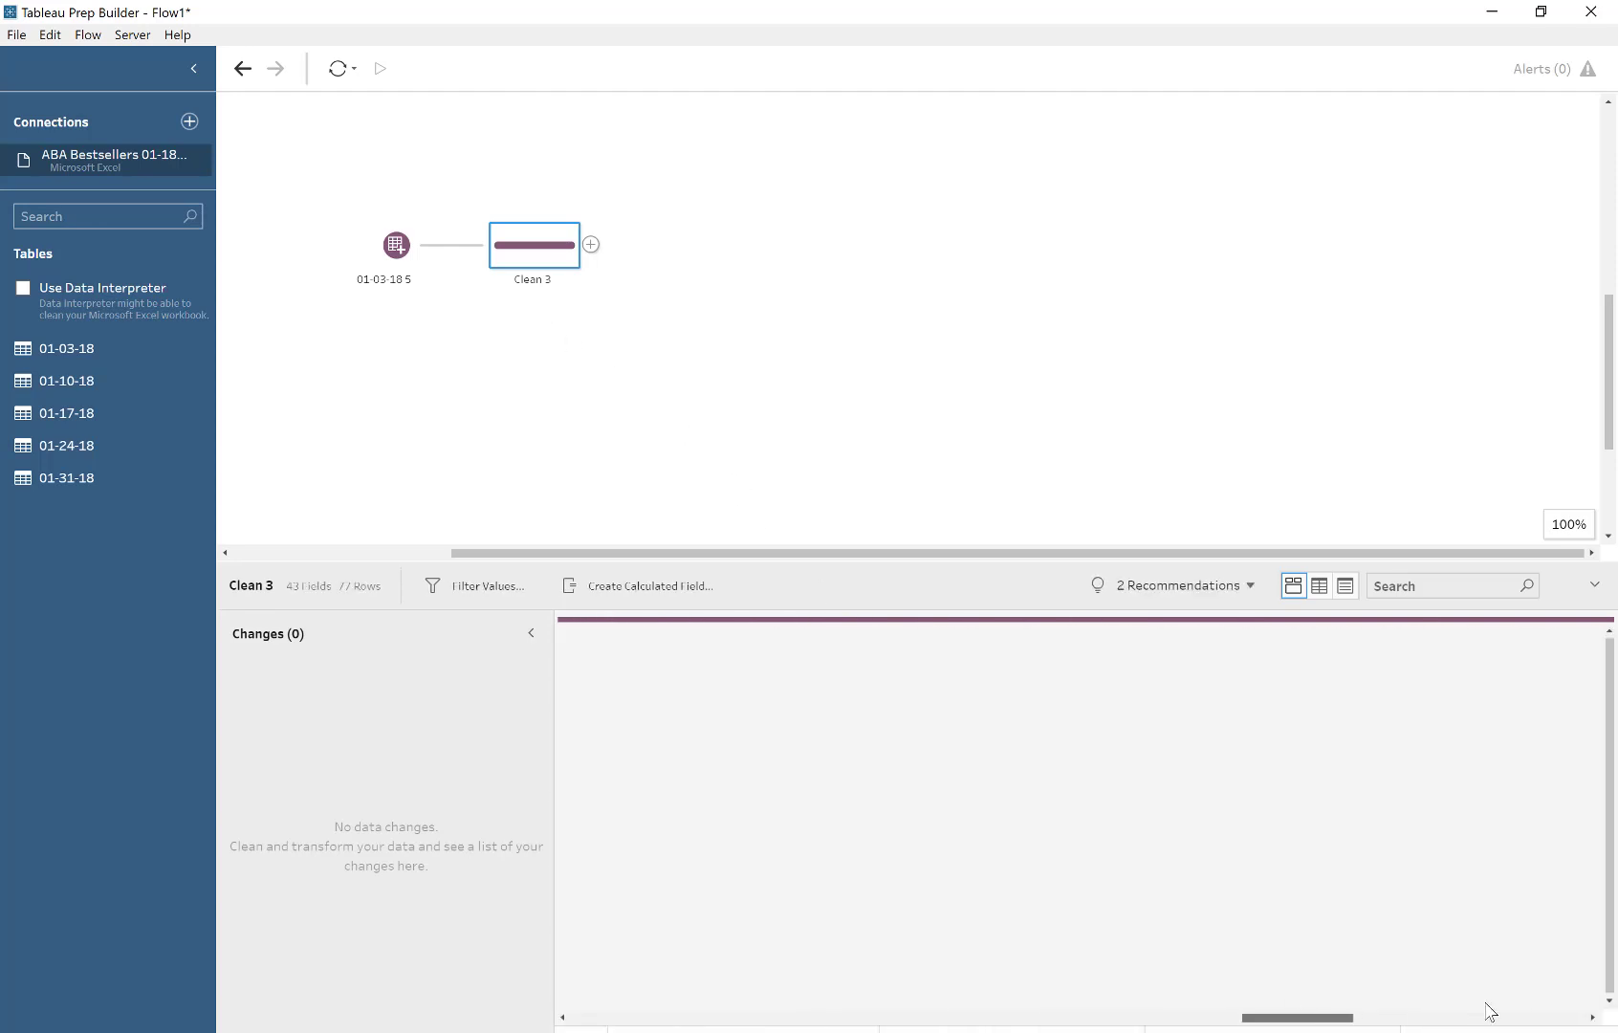
{"action": "left_click", "coordinate": [1592, 1017]}
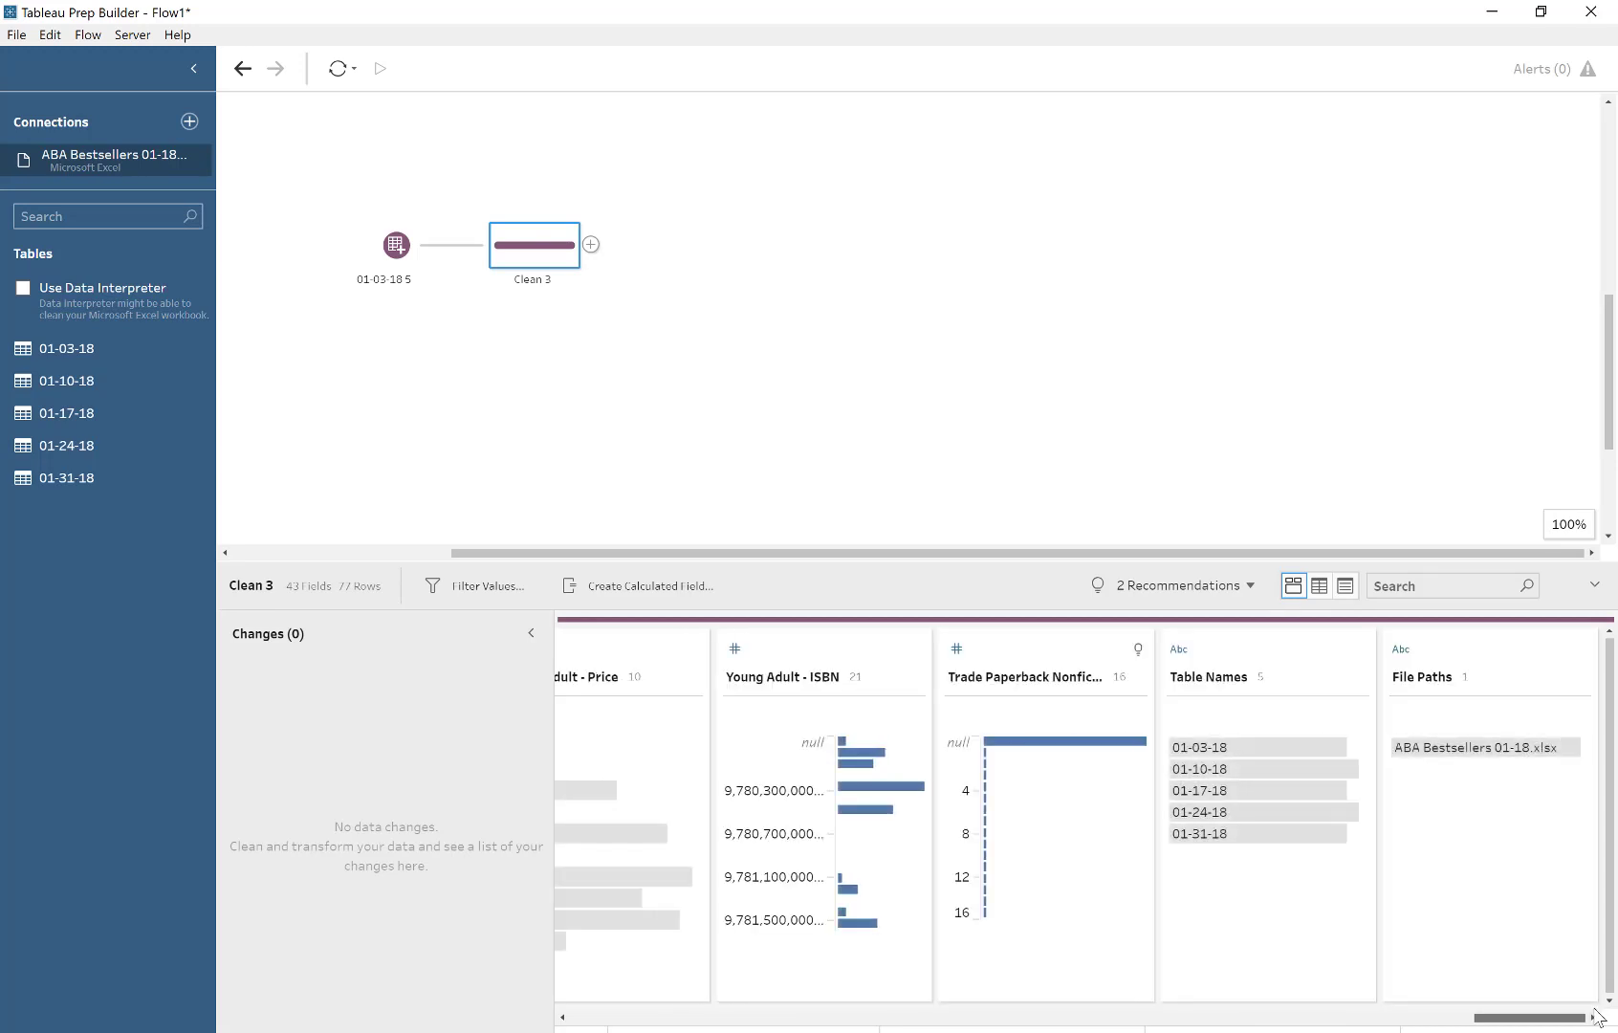
{"action": "left_click_drag", "start_coordinate": [1587, 1017], "coordinate": [553, 1000]}
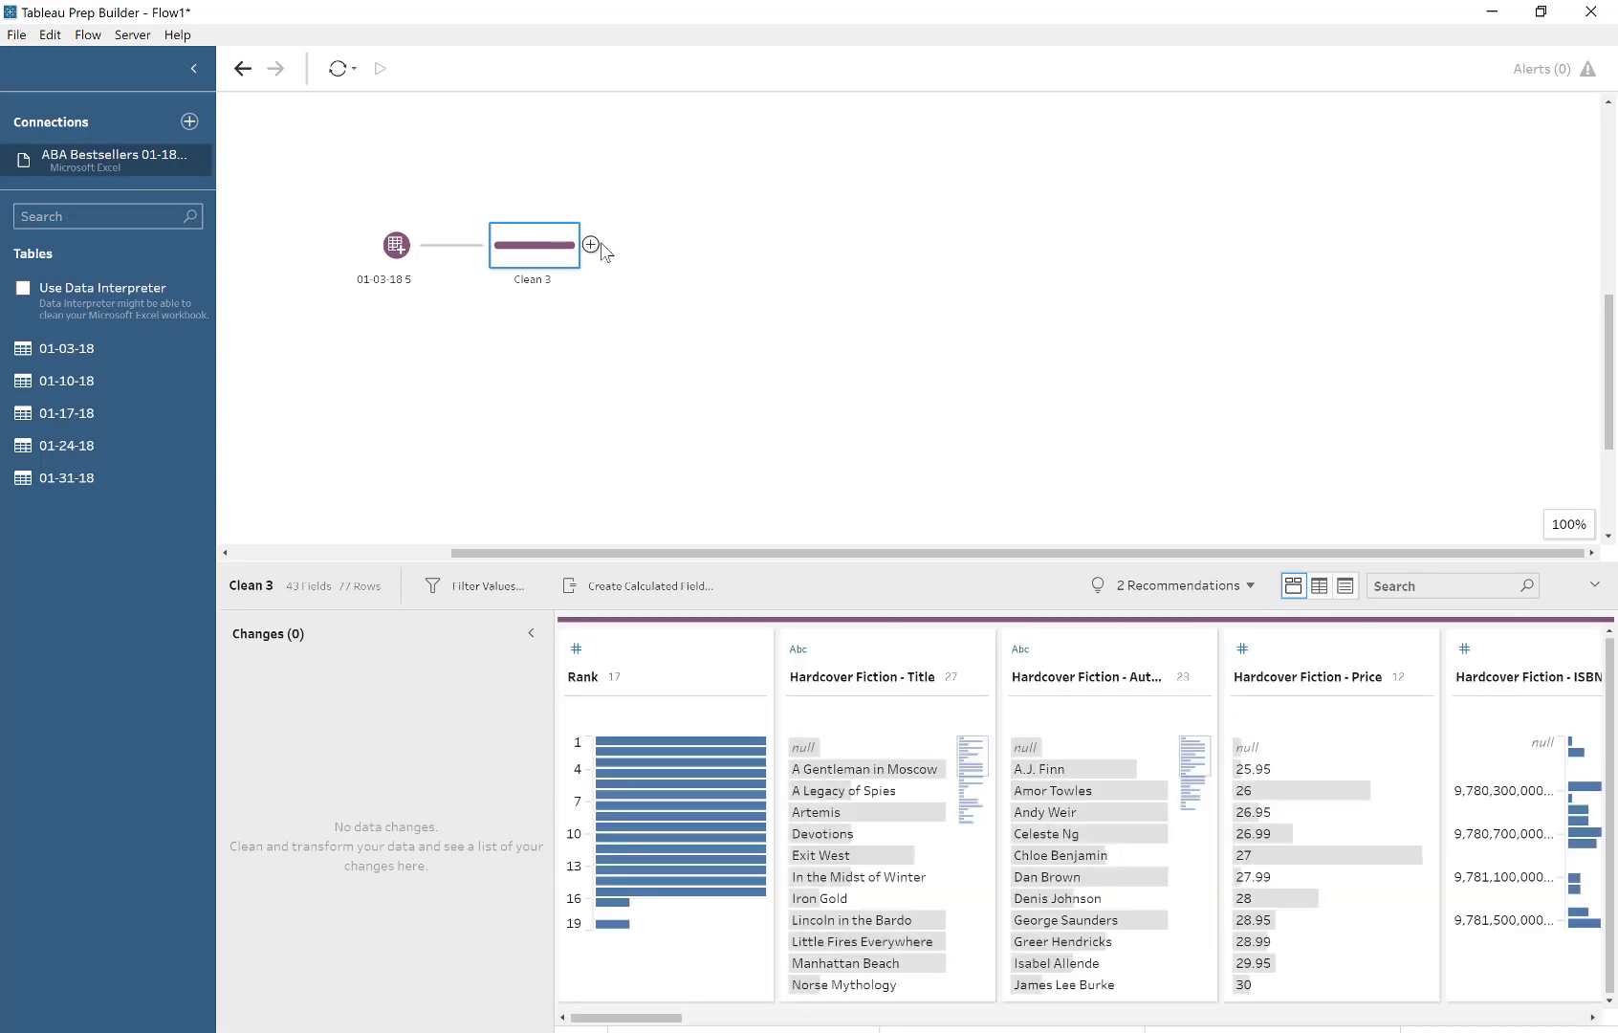
{"action": "left_click", "coordinate": [591, 245]}
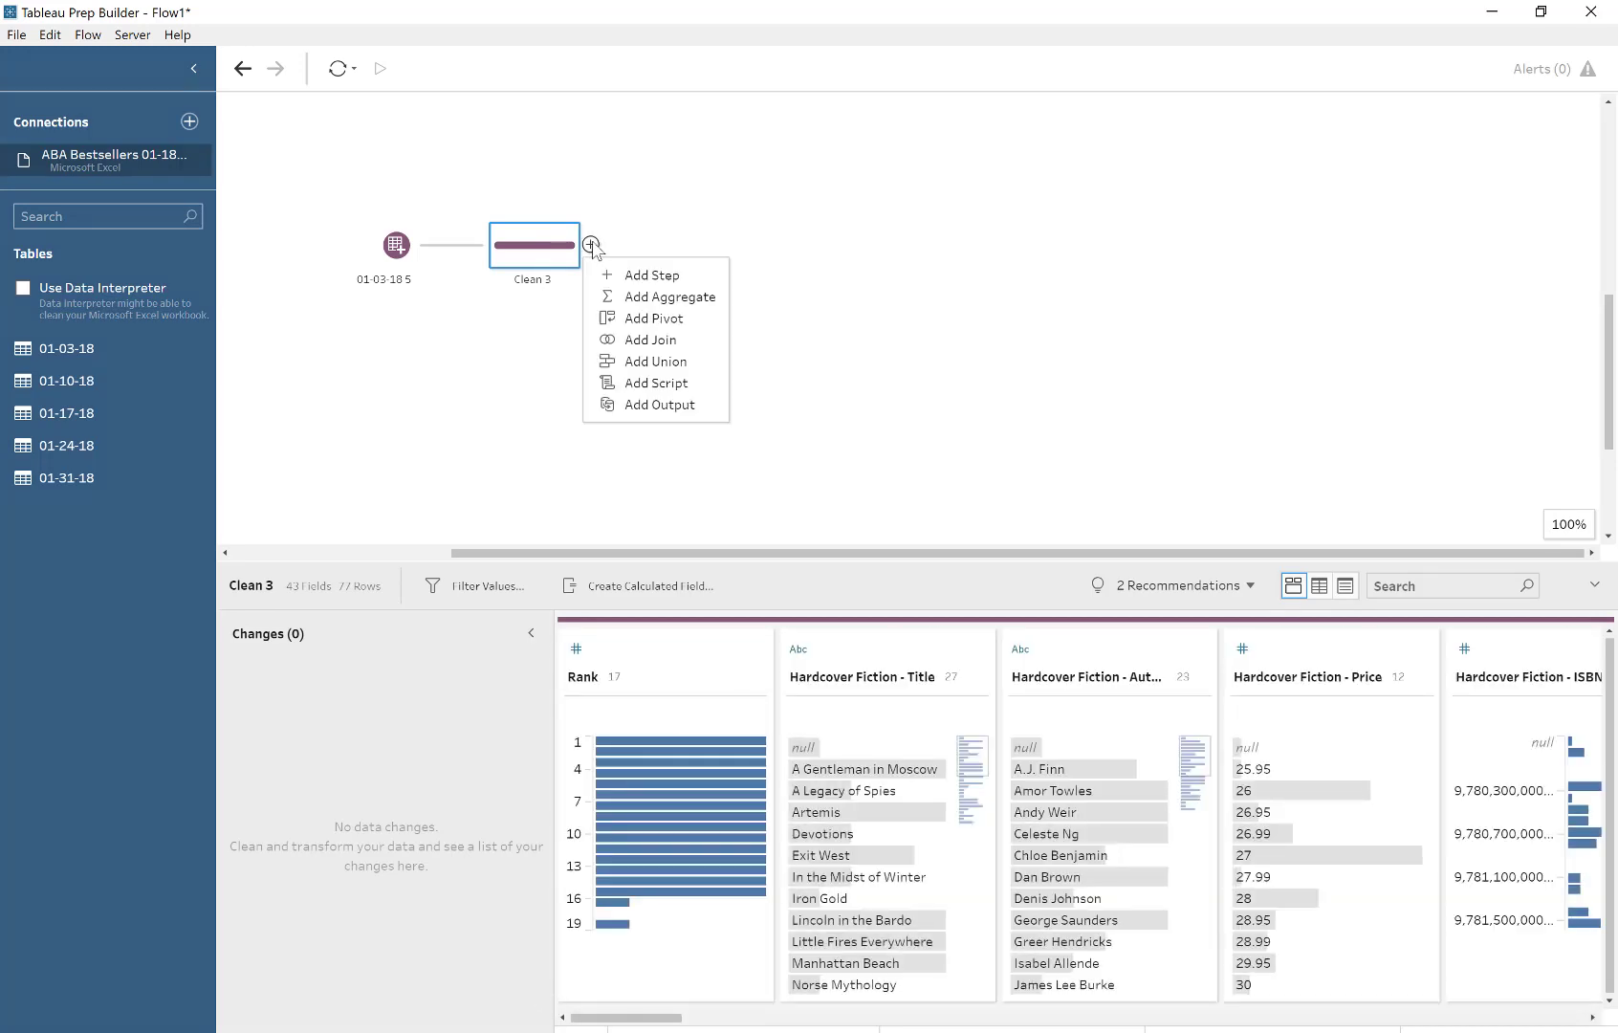
{"action": "left_click", "coordinate": [651, 319]}
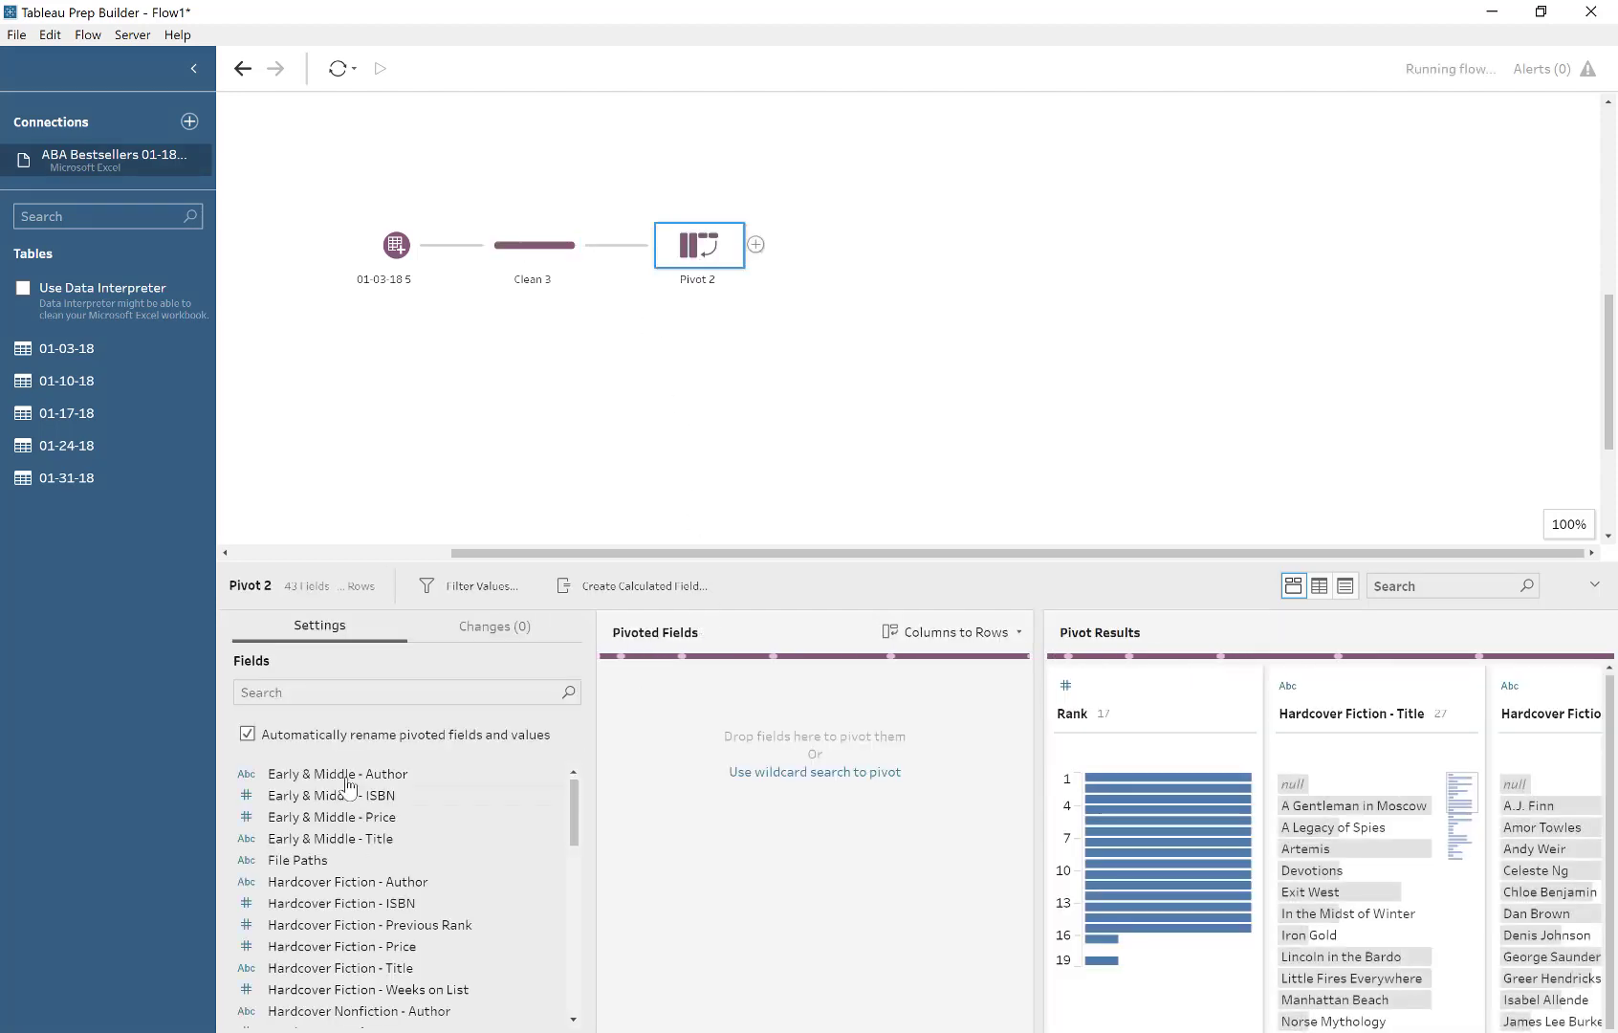
{"action": "scroll", "coordinate": [393, 889], "scroll_direction": "down", "scroll_amount": 6}
{"action": "scroll", "coordinate": [387, 908], "scroll_direction": "down", "scroll_amount": 5}
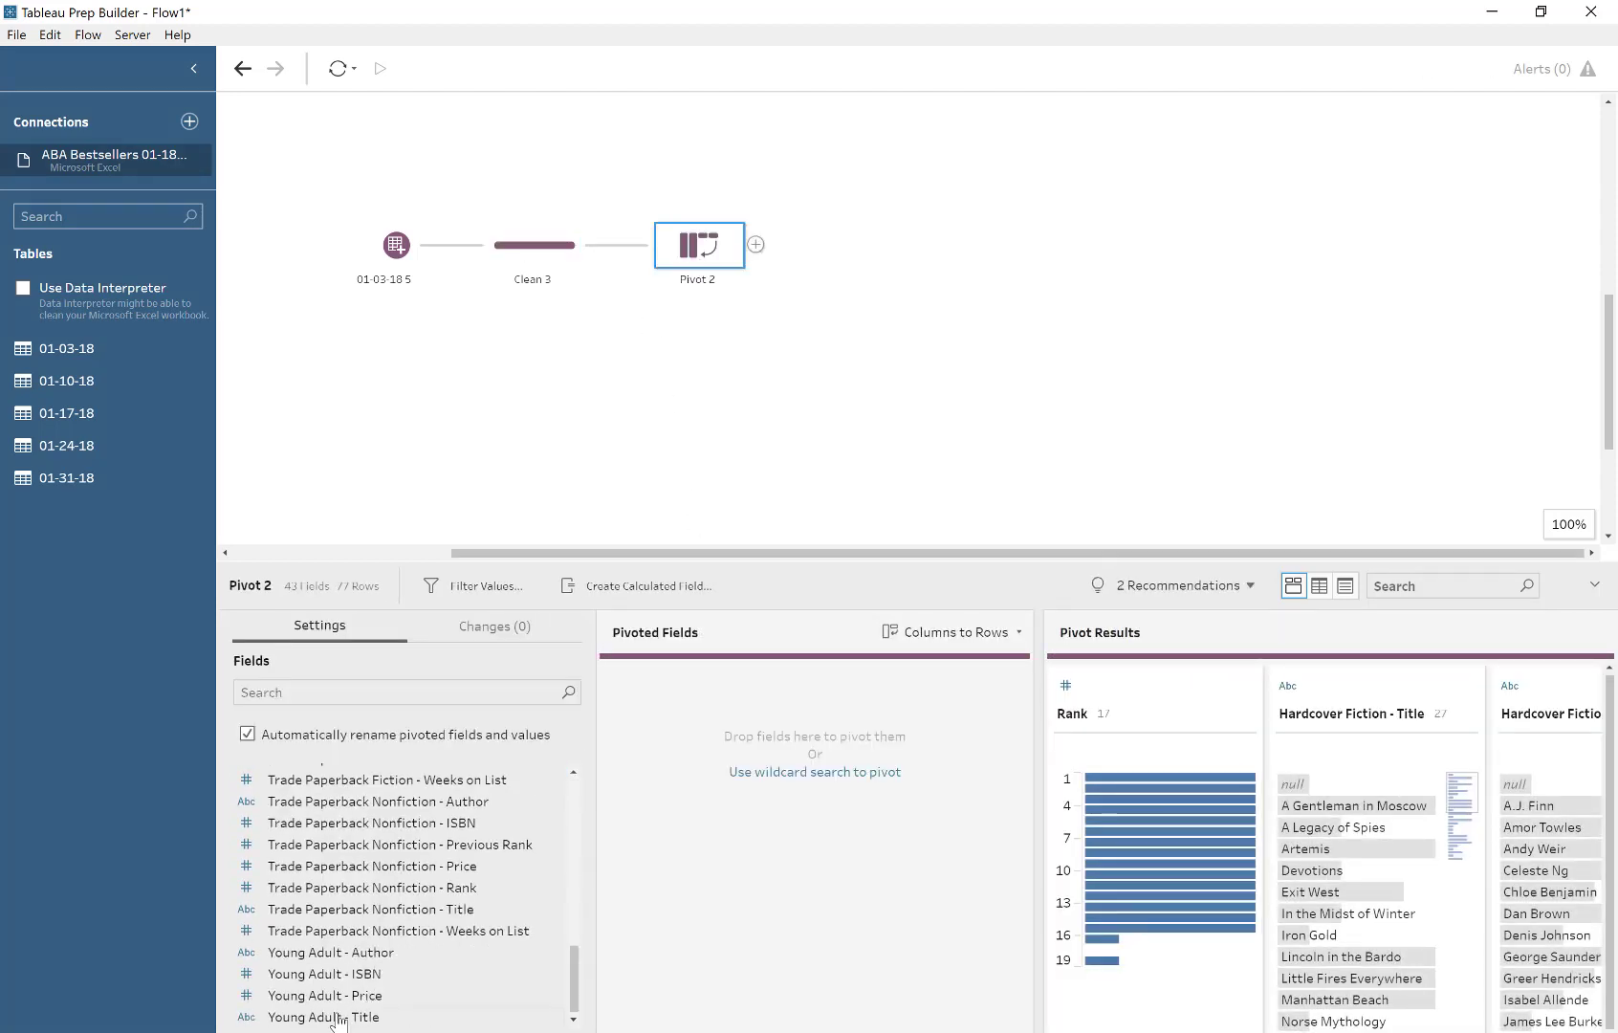
{"action": "left_click", "coordinate": [335, 1016], "text": "shift"}
{"action": "left_click_drag", "start_coordinate": [359, 872], "coordinate": [895, 785]}
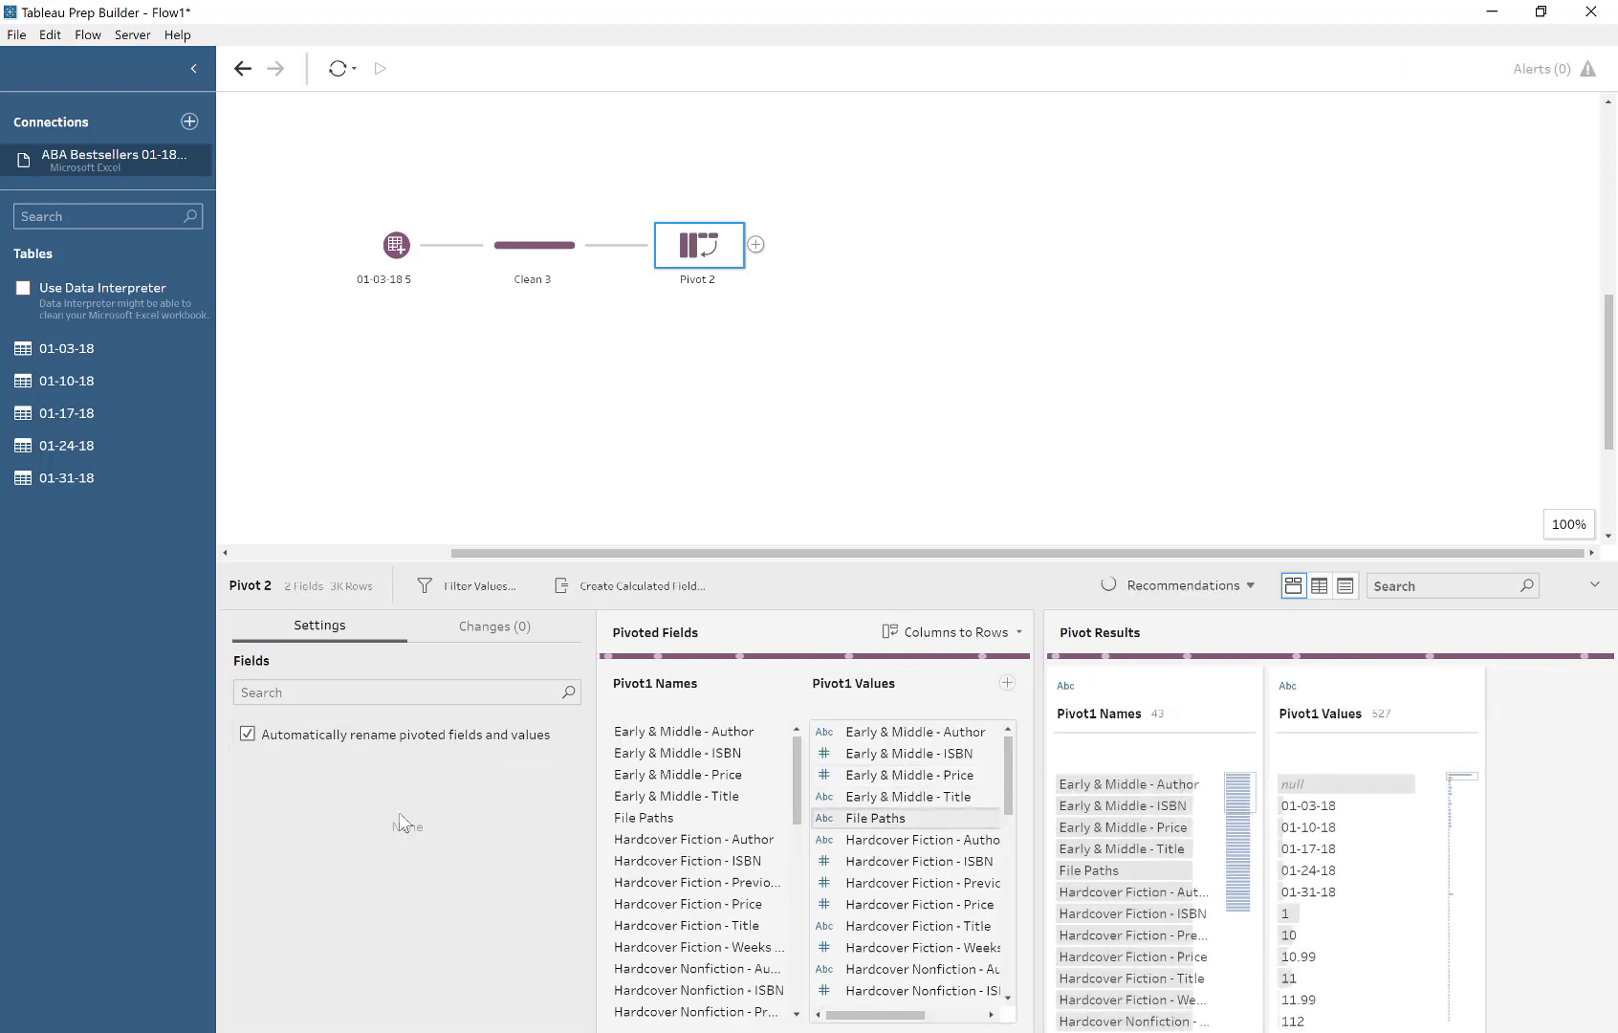
- Remove File Paths, Table Names and Rank from the pivoted fields of Pivot 2
{"action": "left_click_drag", "start_coordinate": [400, 823], "coordinate": [398, 853]}
{"action": "scroll", "coordinate": [911, 905], "scroll_direction": "down", "scroll_amount": 5}
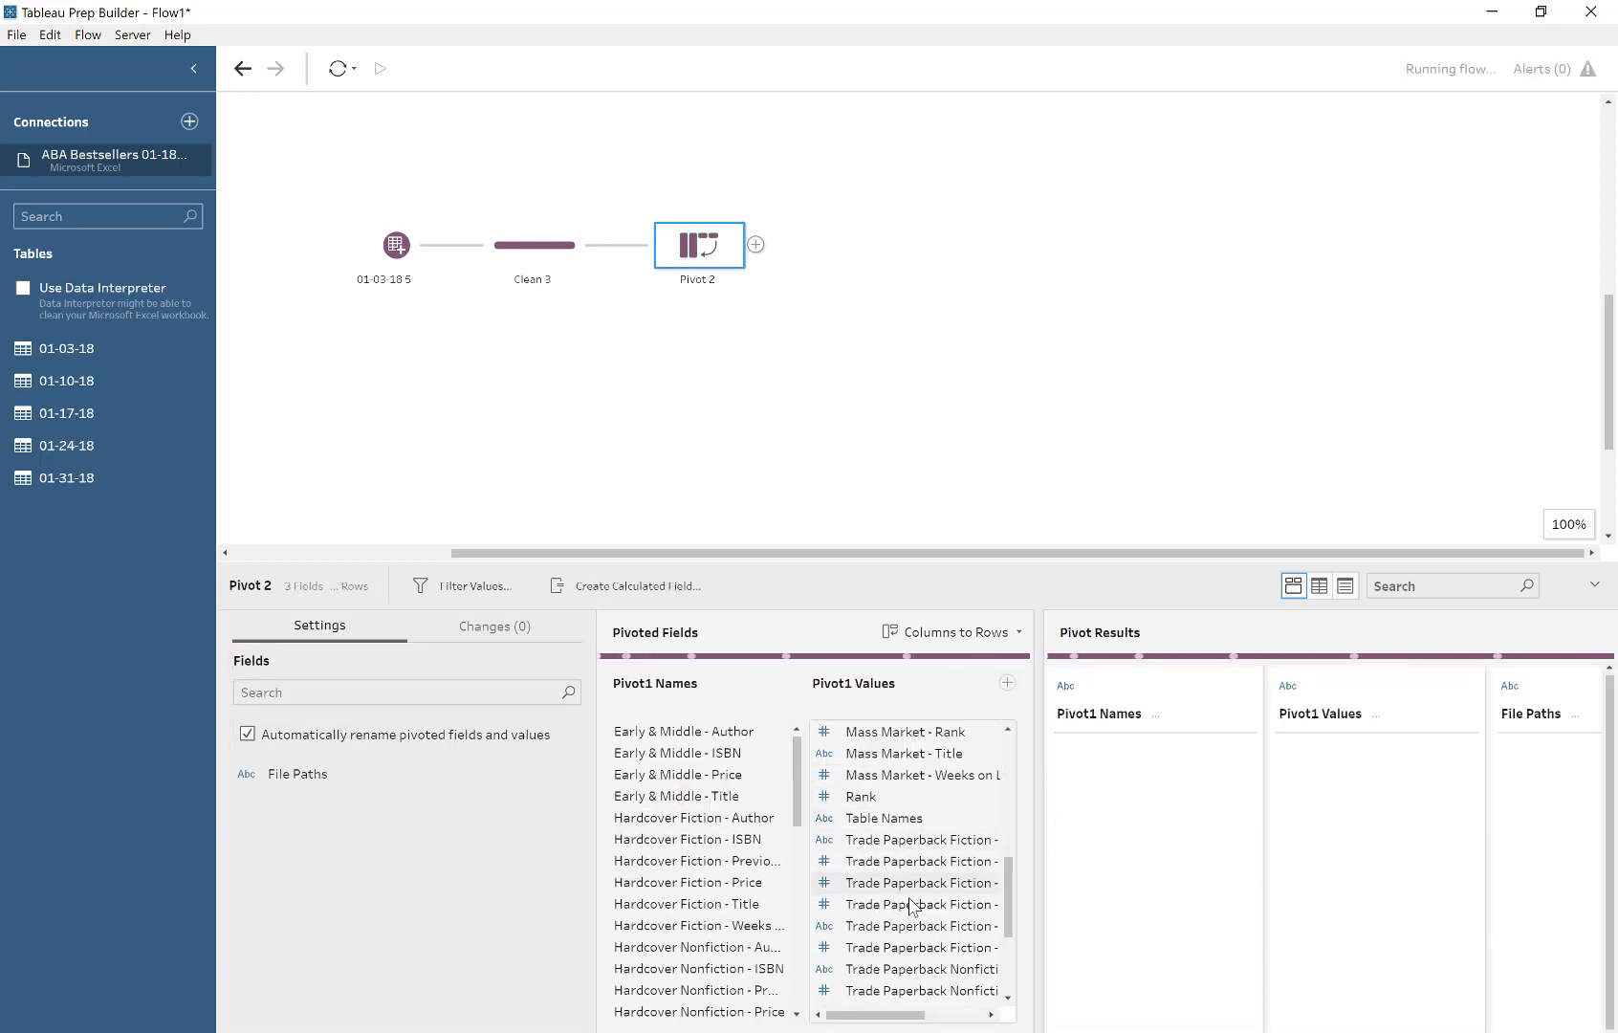
{"action": "left_click_drag", "start_coordinate": [884, 817], "coordinate": [363, 897]}
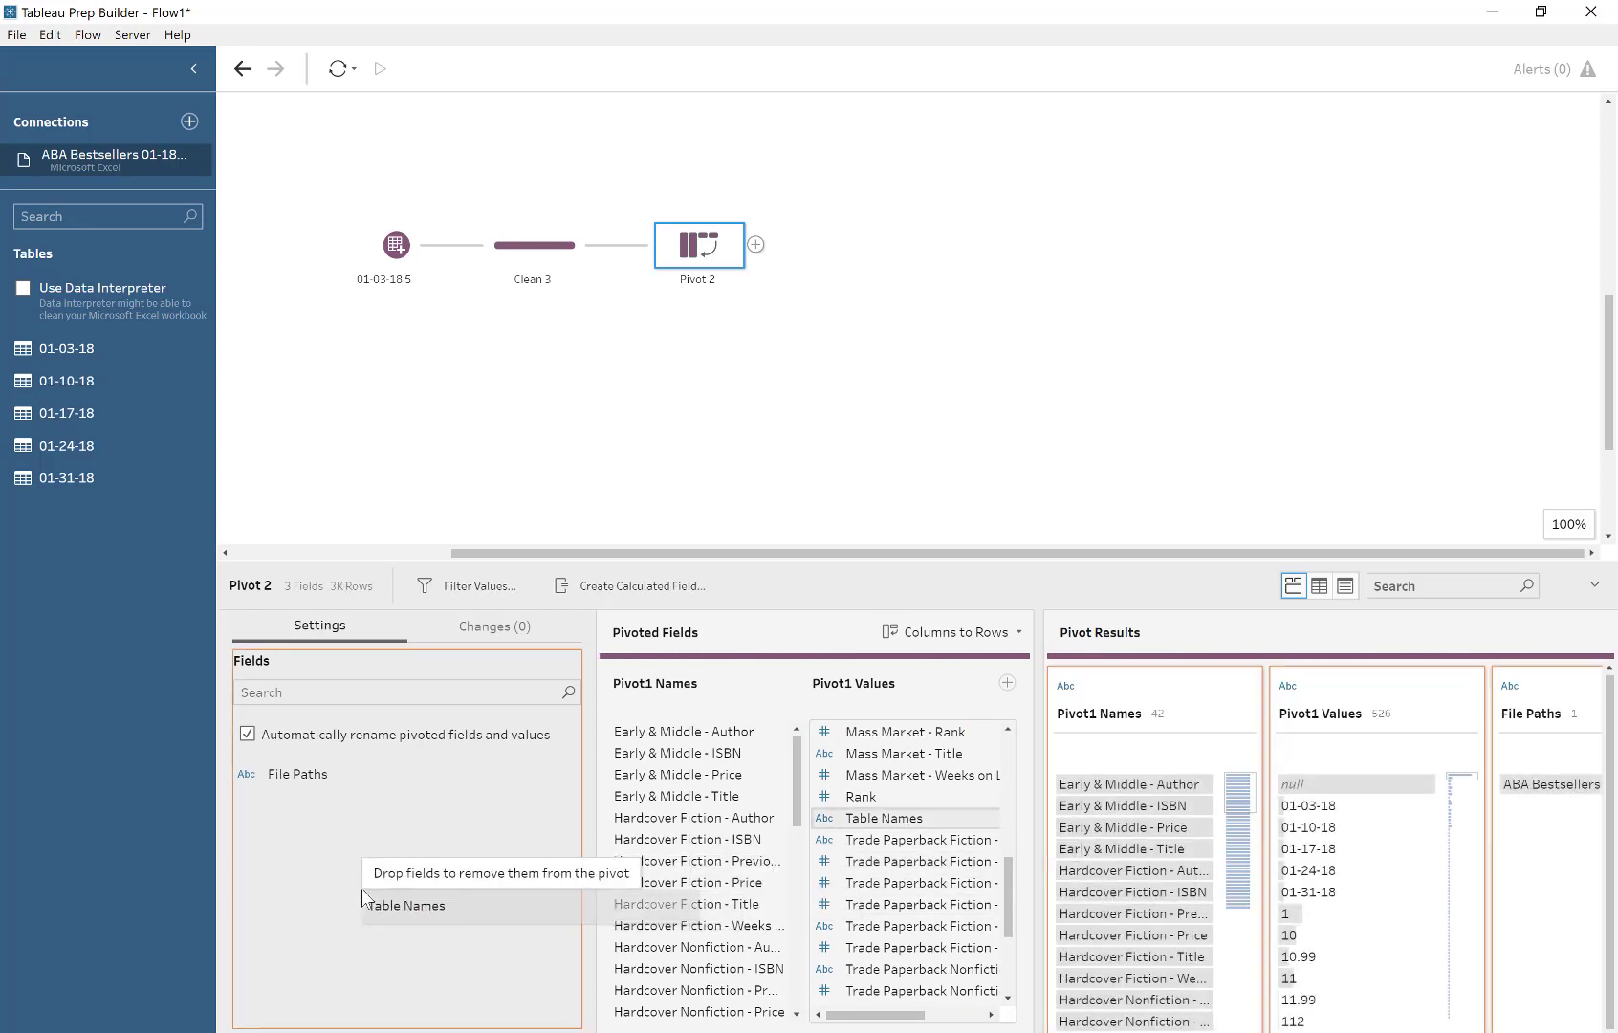
{"action": "left_click_drag", "start_coordinate": [736, 881], "coordinate": [322, 900]}
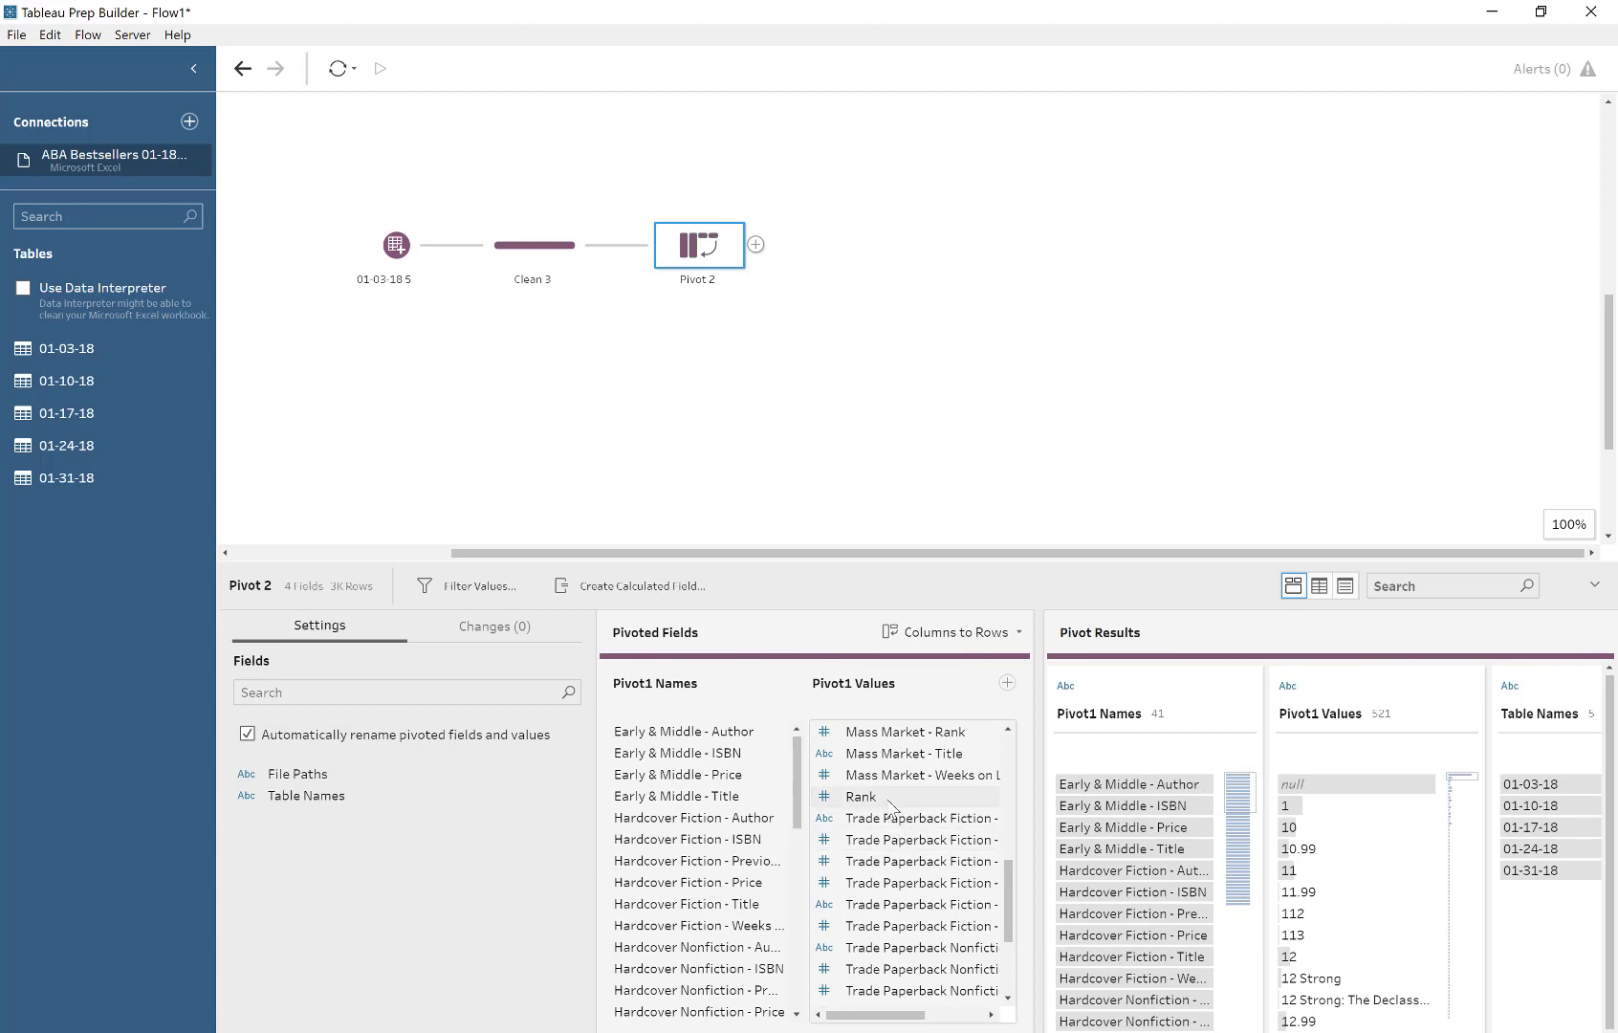
{"action": "left_click_drag", "start_coordinate": [861, 795], "coordinate": [342, 898]}
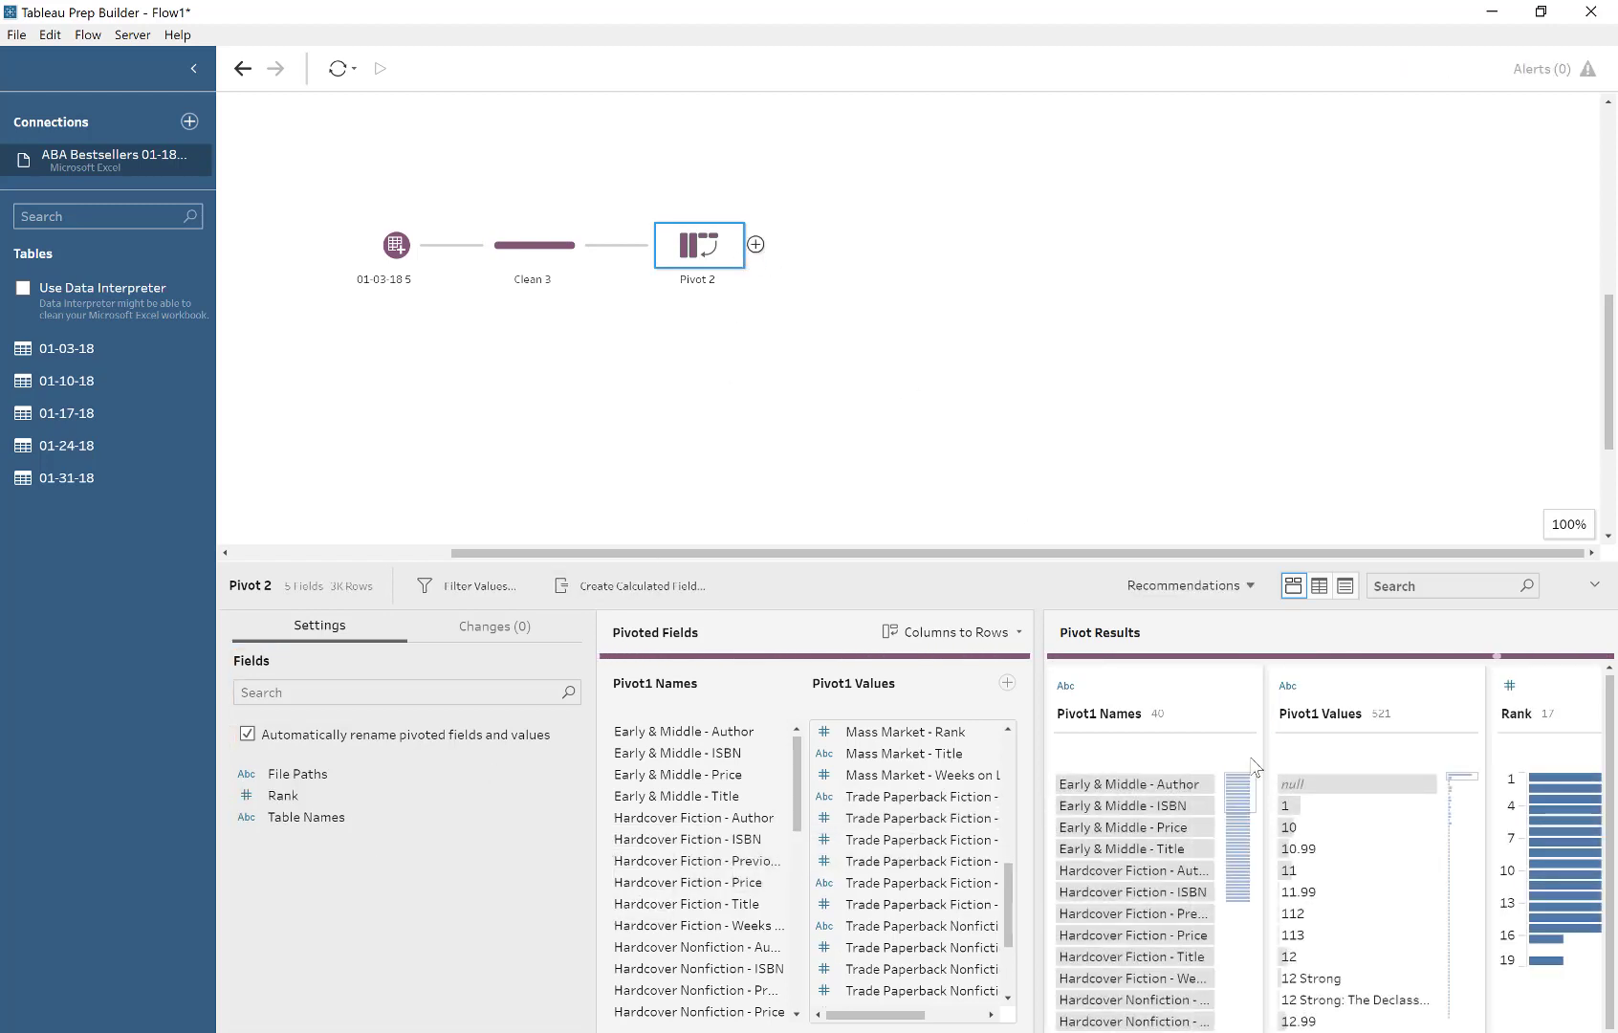
- Exclude the null values from the Pivot1 Values field in Pivot 2
{"action": "left_click", "coordinate": [1303, 785]}
{"action": "right_click", "coordinate": [1305, 786]}
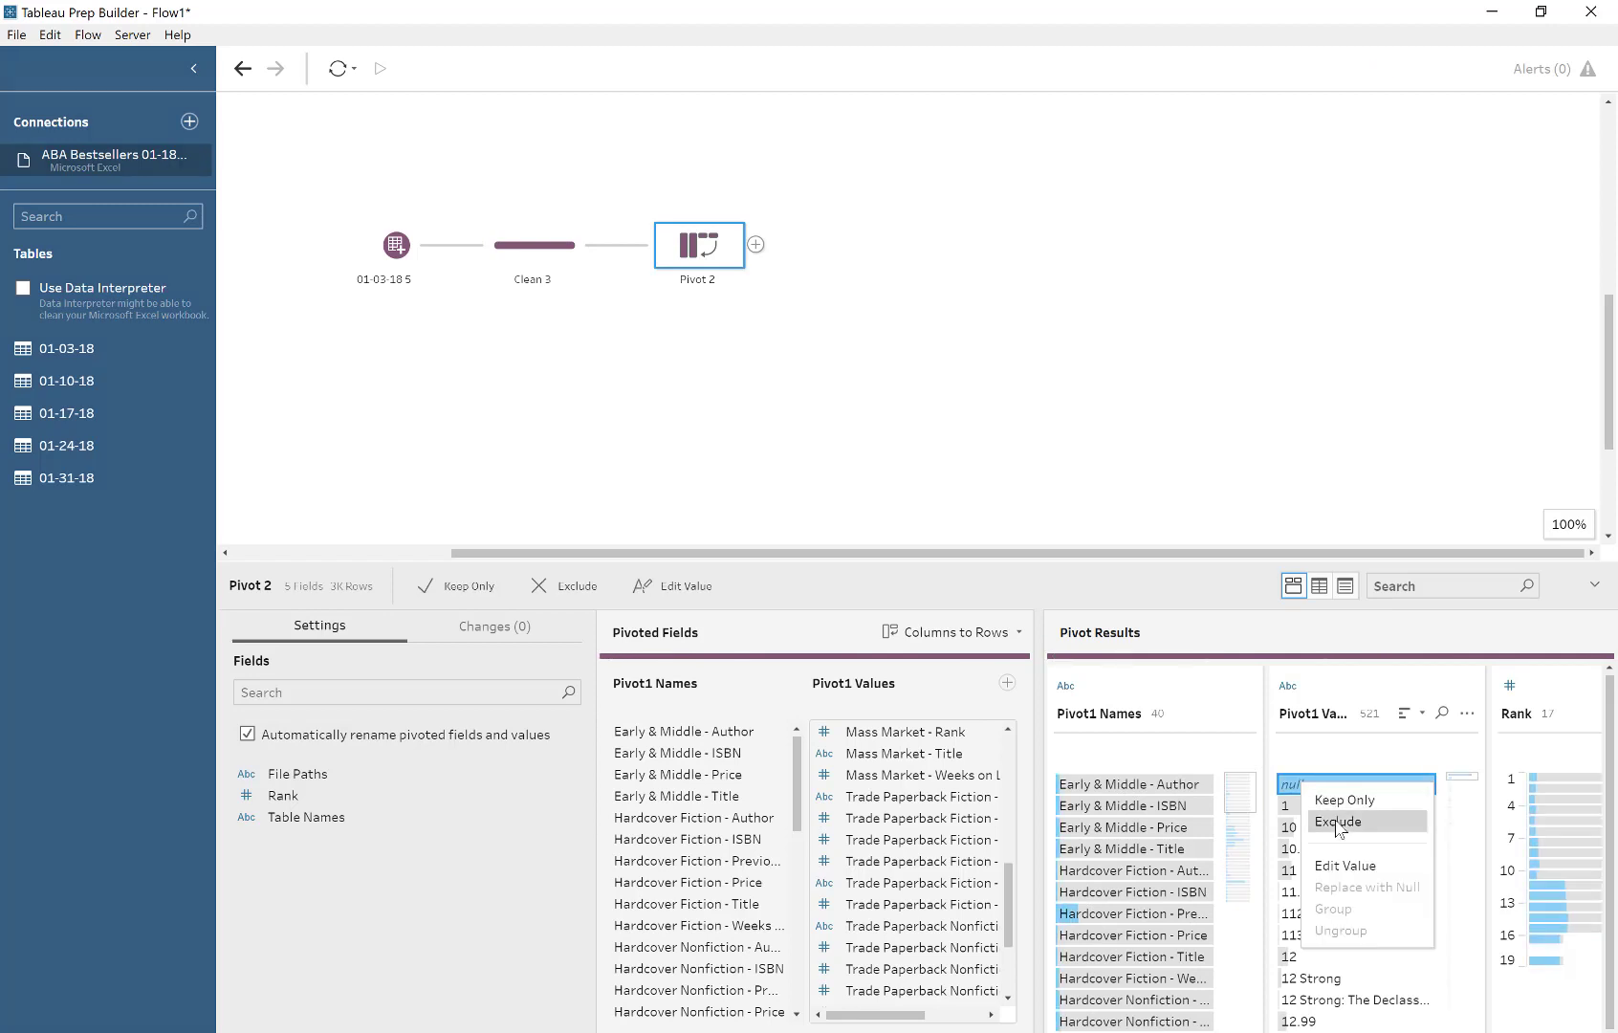
{"action": "left_click", "coordinate": [1337, 822]}
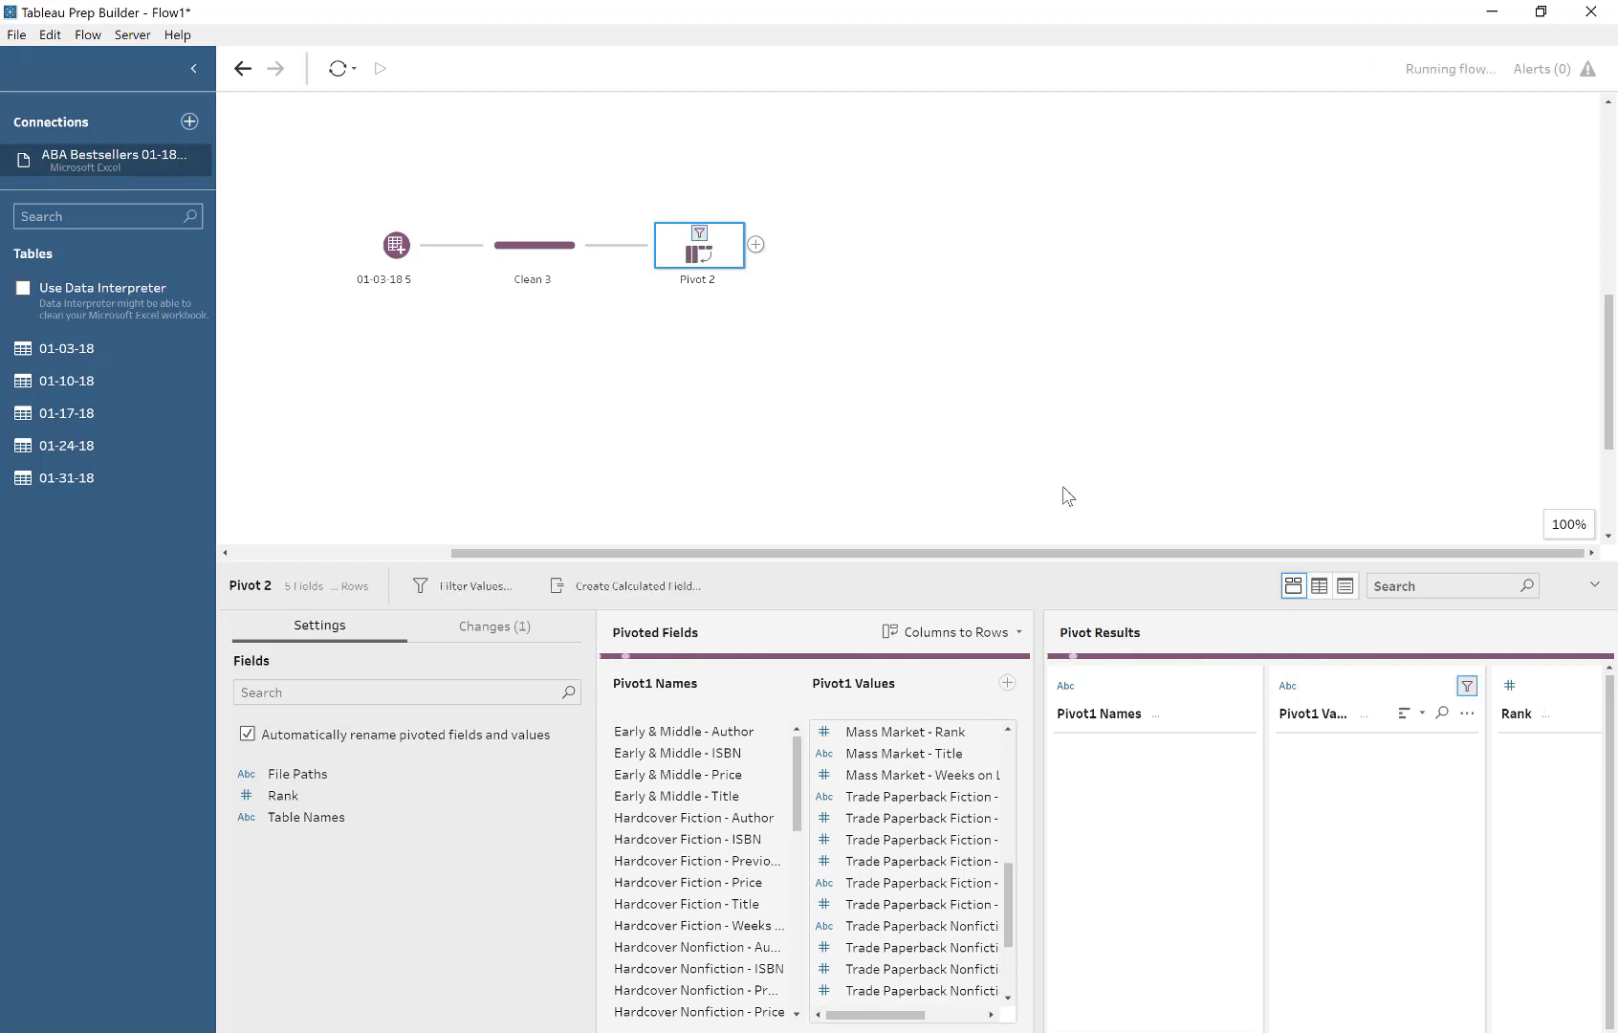
- Add a cleaning step after Pivot 2 and custom split Pivot1 Names into all fields at the "-" separator
{"action": "left_click", "coordinate": [756, 246]}
{"action": "left_click", "coordinate": [792, 273]}
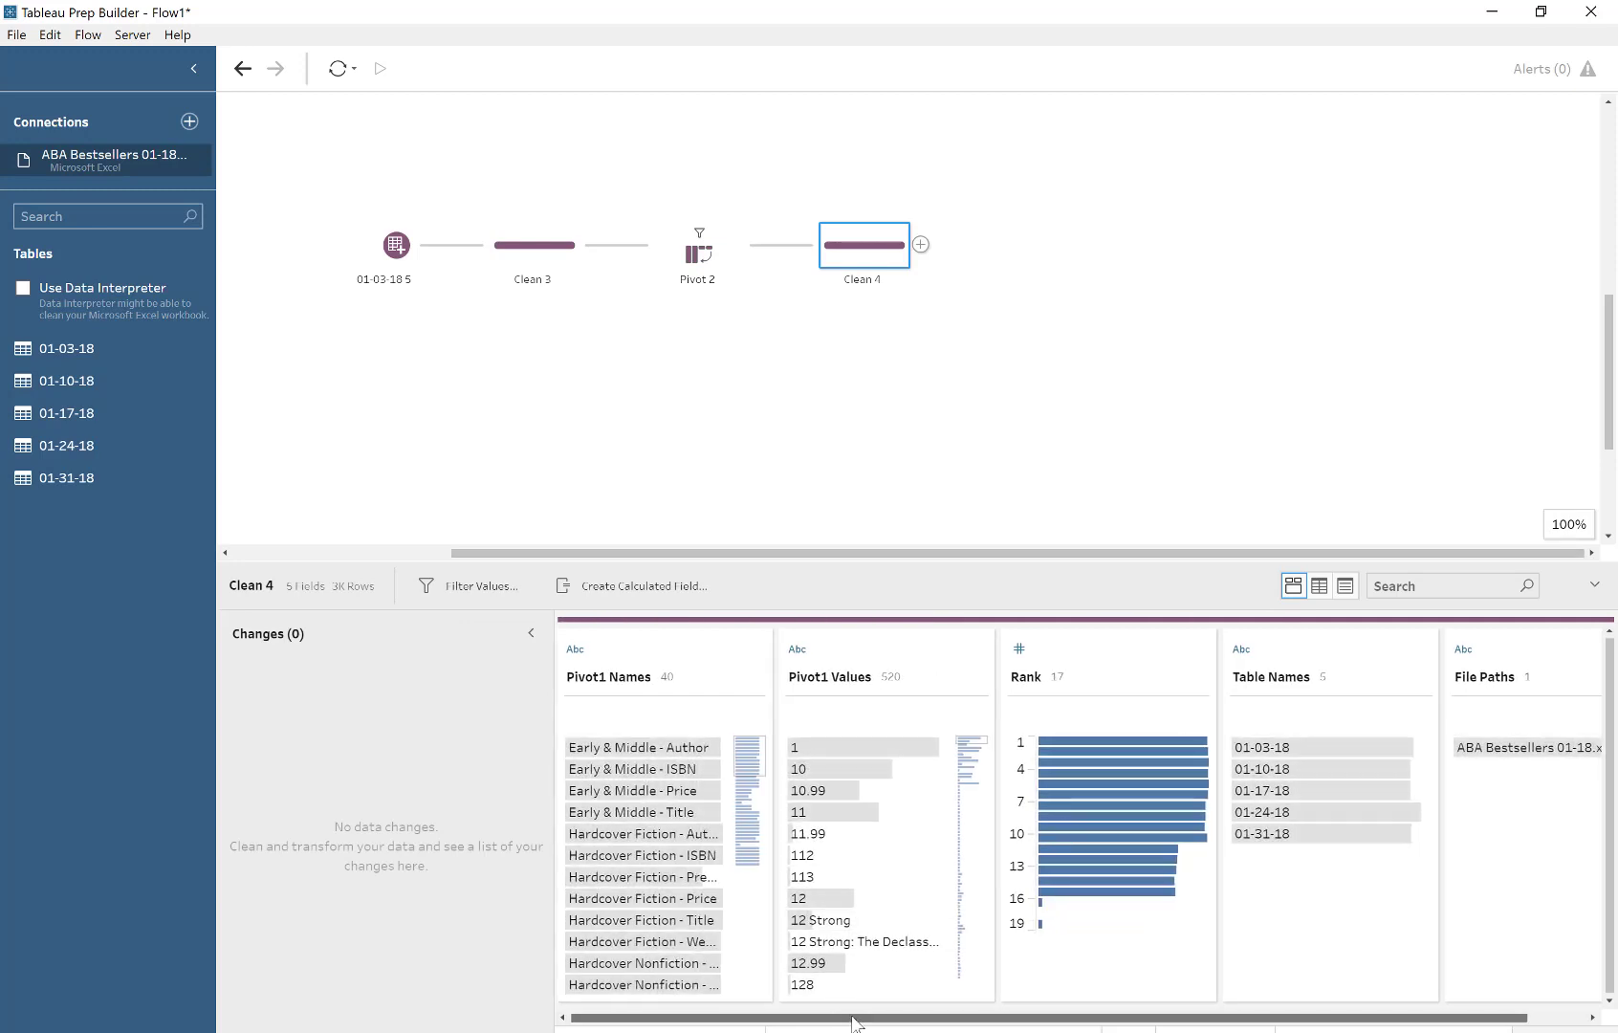
{"action": "left_click_drag", "start_coordinate": [856, 1023], "coordinate": [680, 1024]}
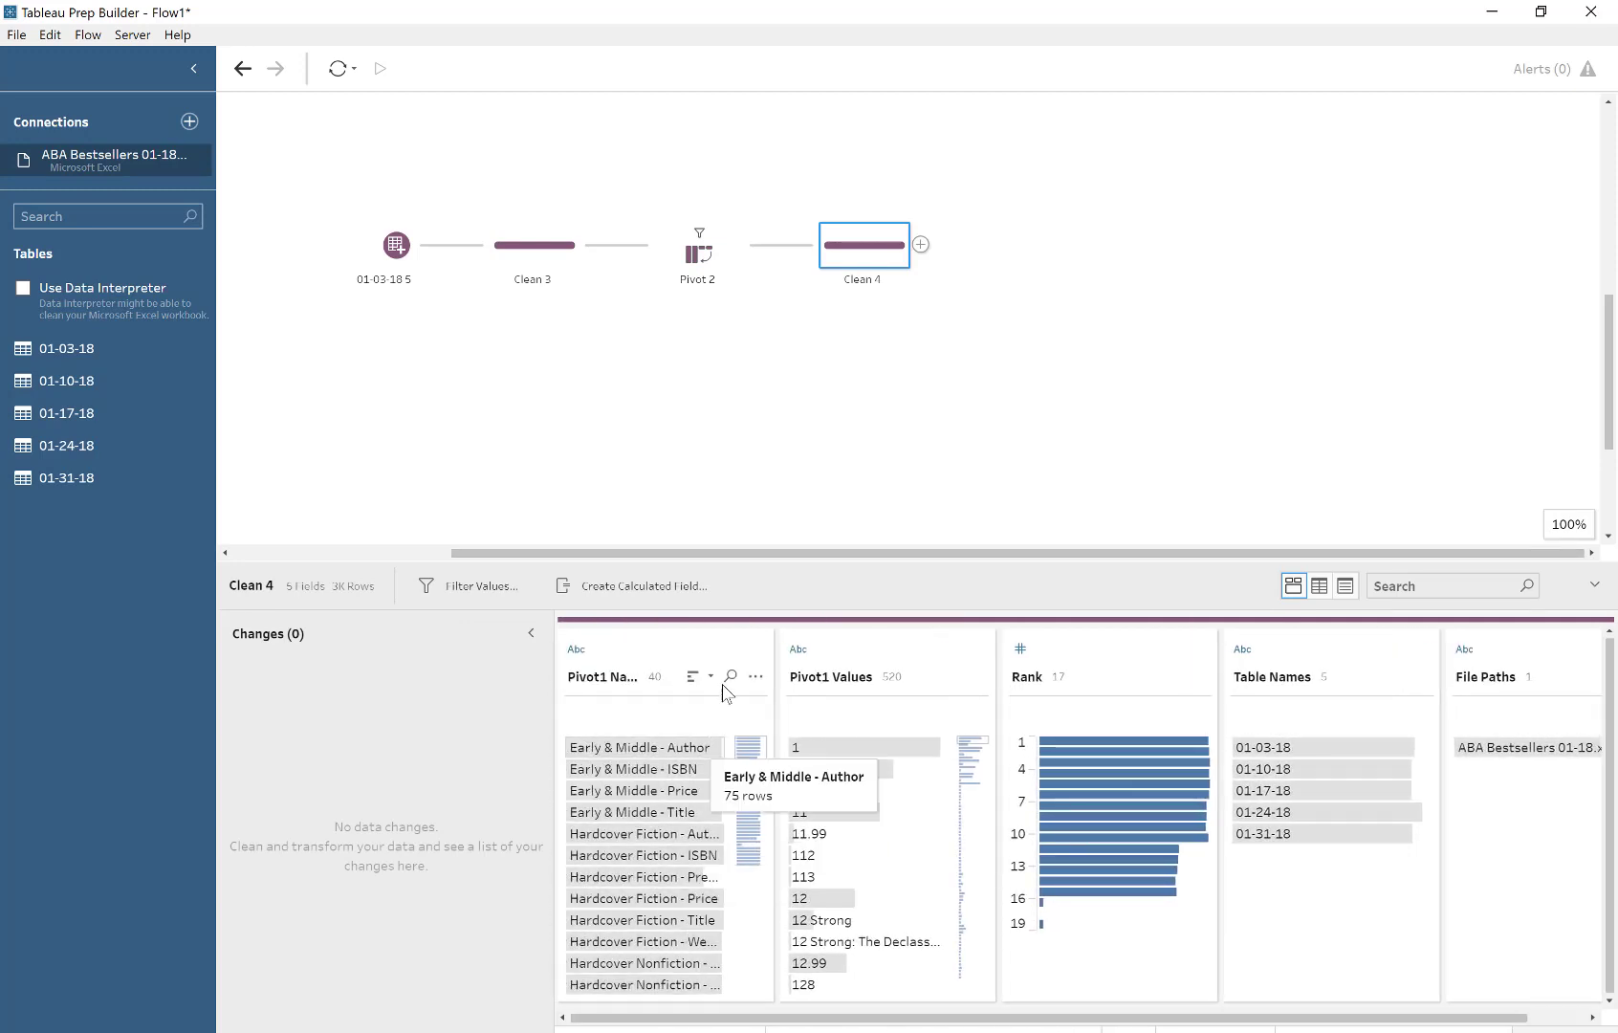
{"action": "left_click", "coordinate": [755, 676]}
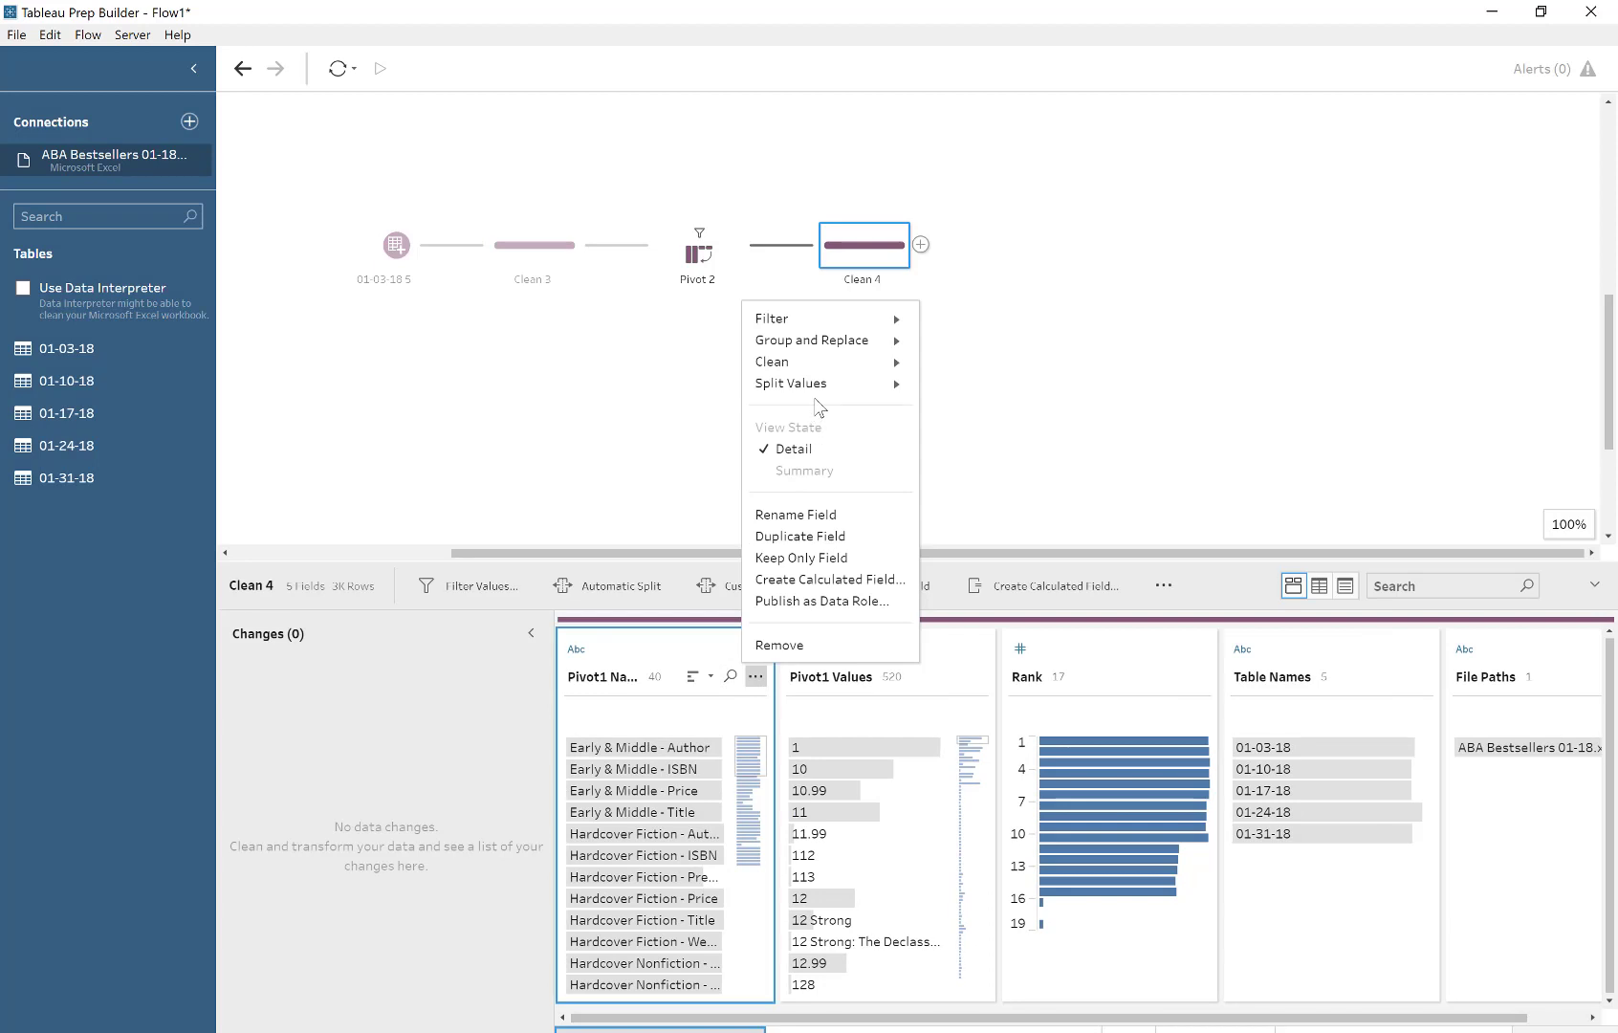
{"action": "mouse_move", "coordinate": [817, 394]}
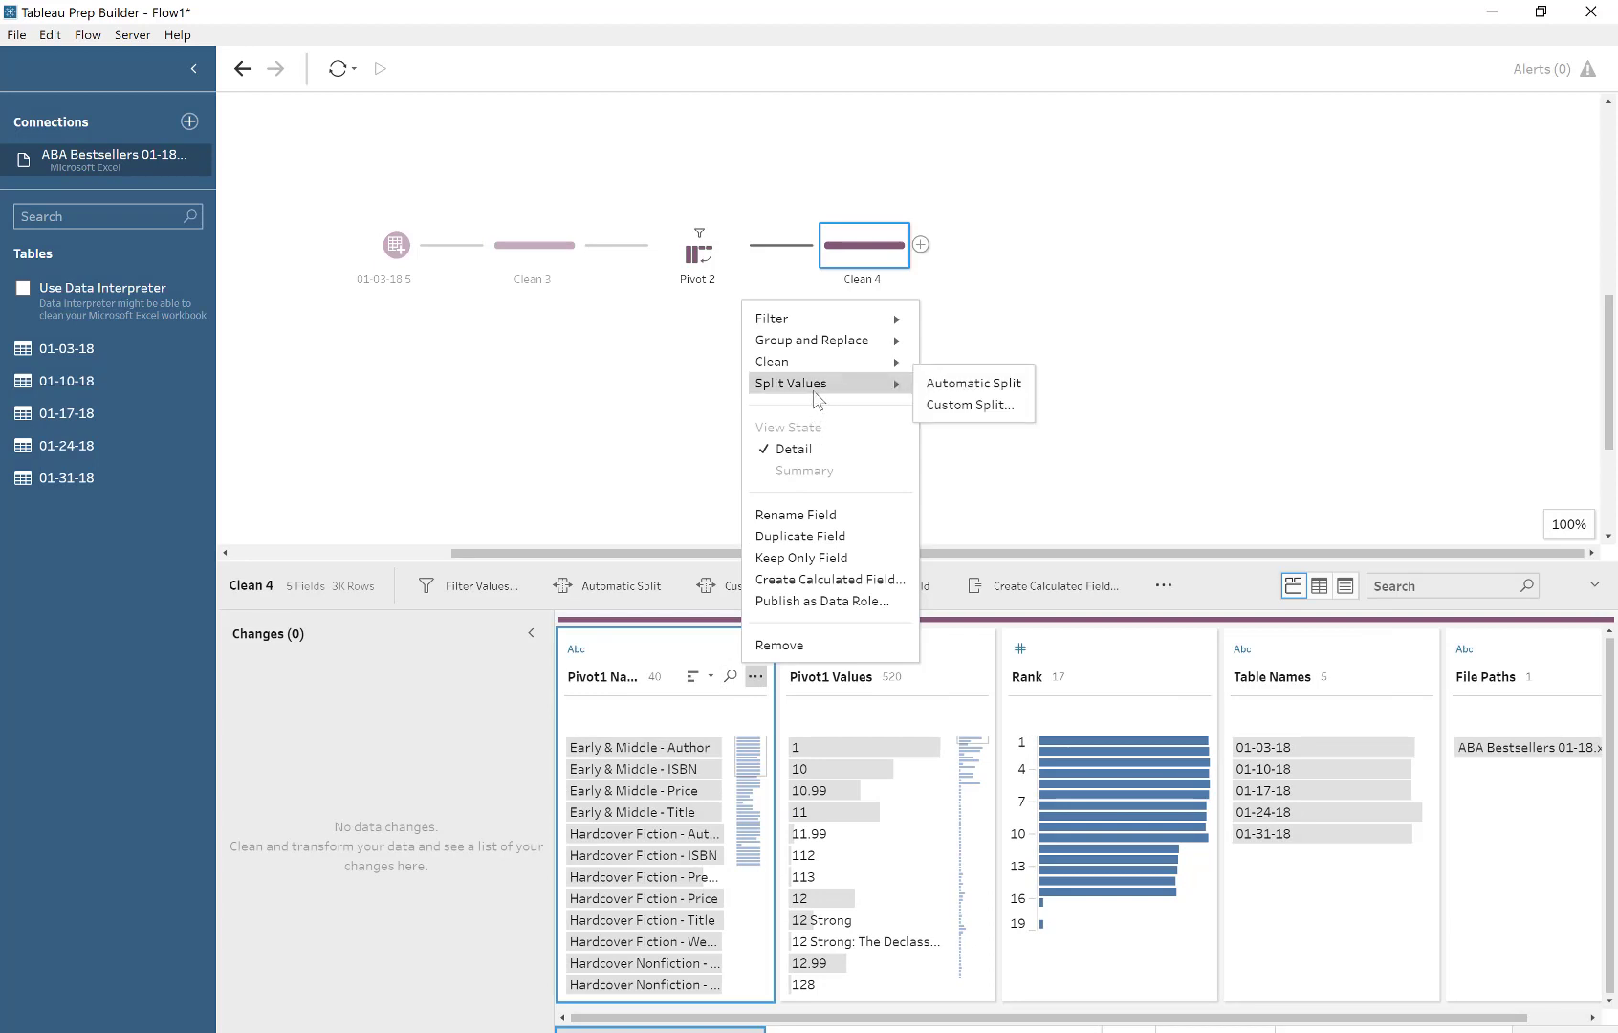
{"action": "left_click", "coordinate": [966, 407]}
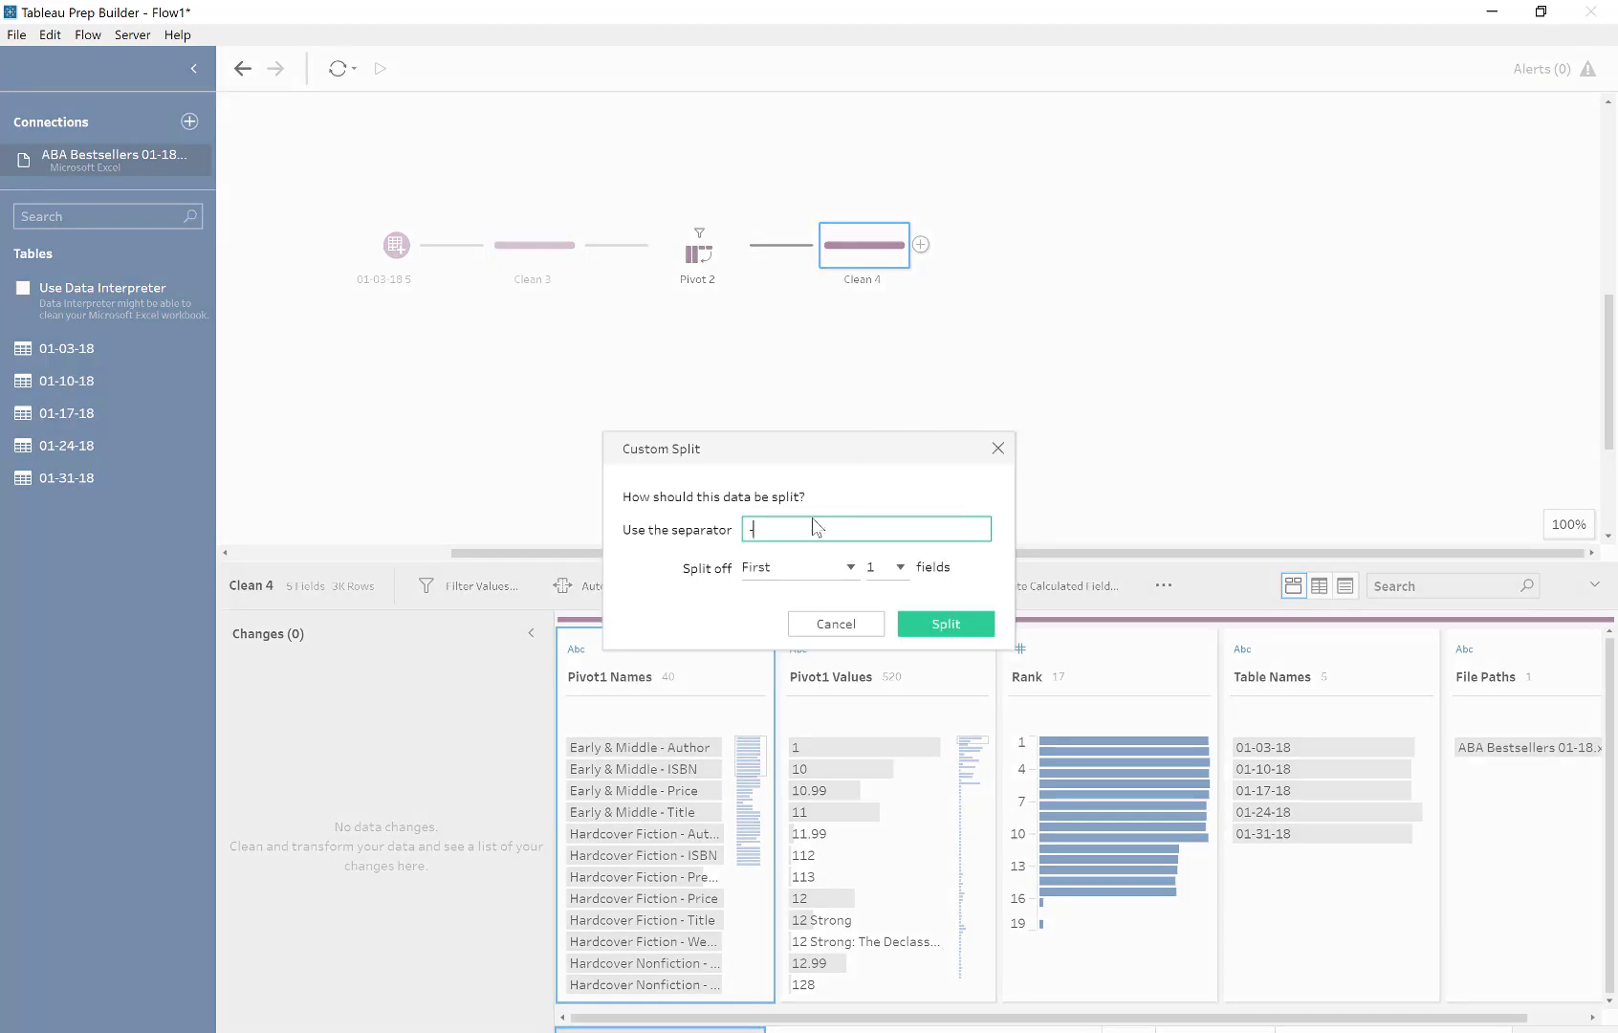
{"action": "type", "text": "-"}
{"action": "left_click", "coordinate": [795, 567]}
{"action": "left_click", "coordinate": [760, 647]}
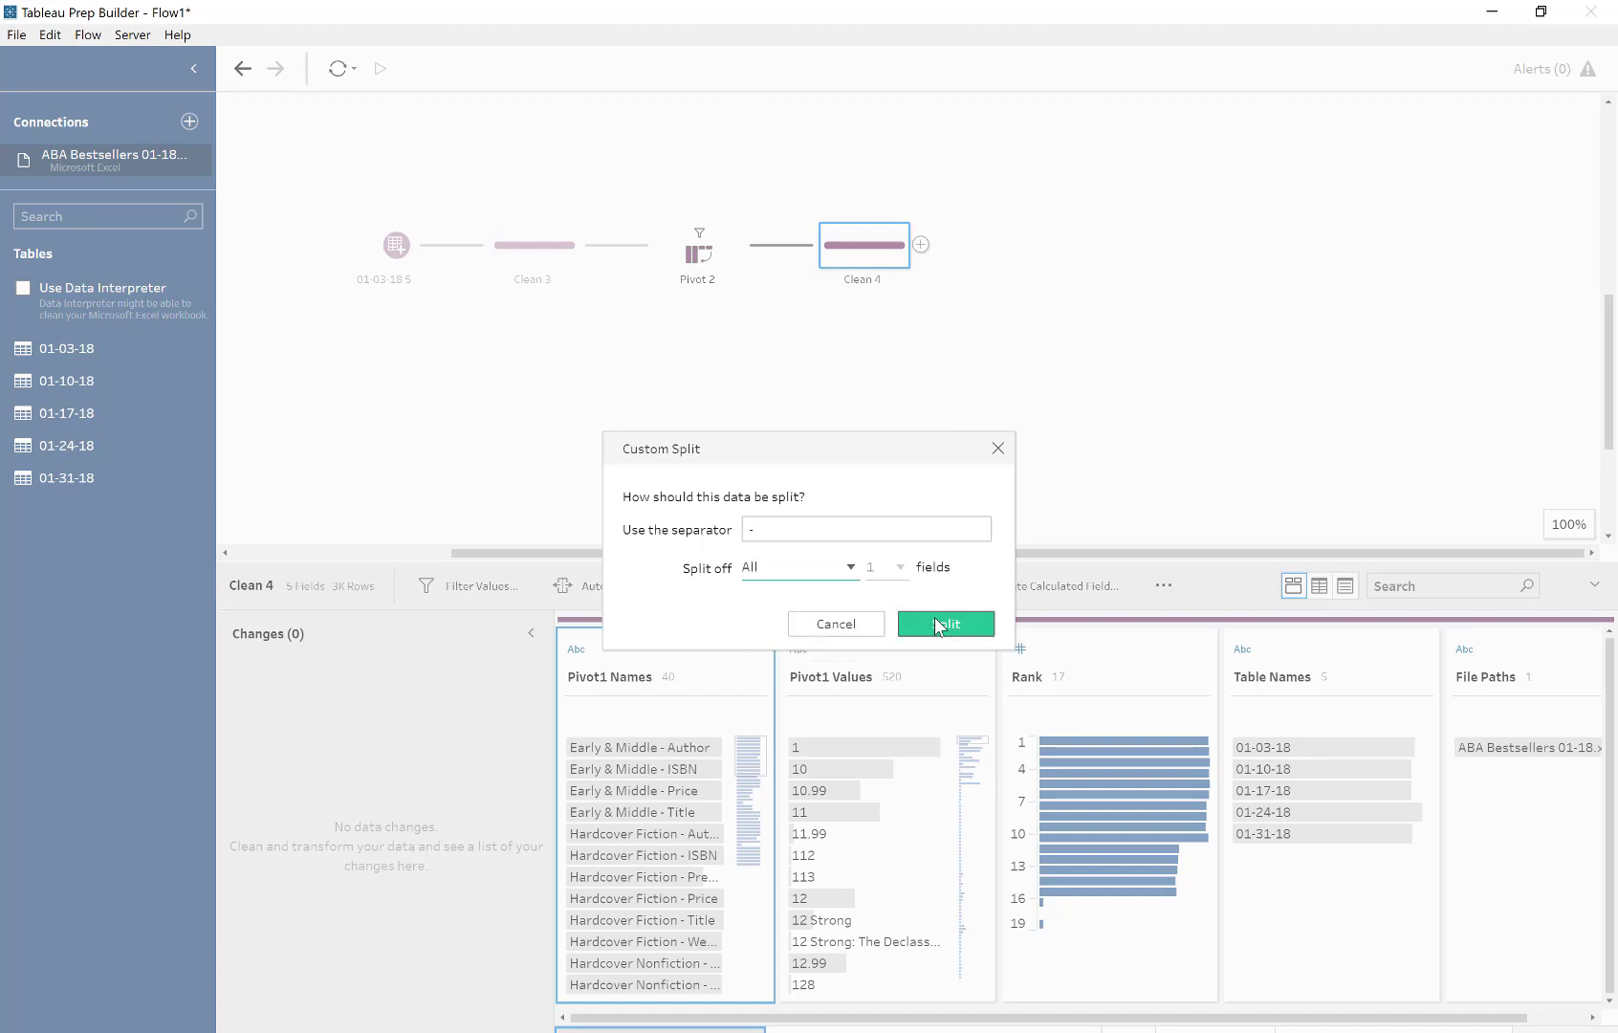
{"action": "left_click", "coordinate": [946, 624]}
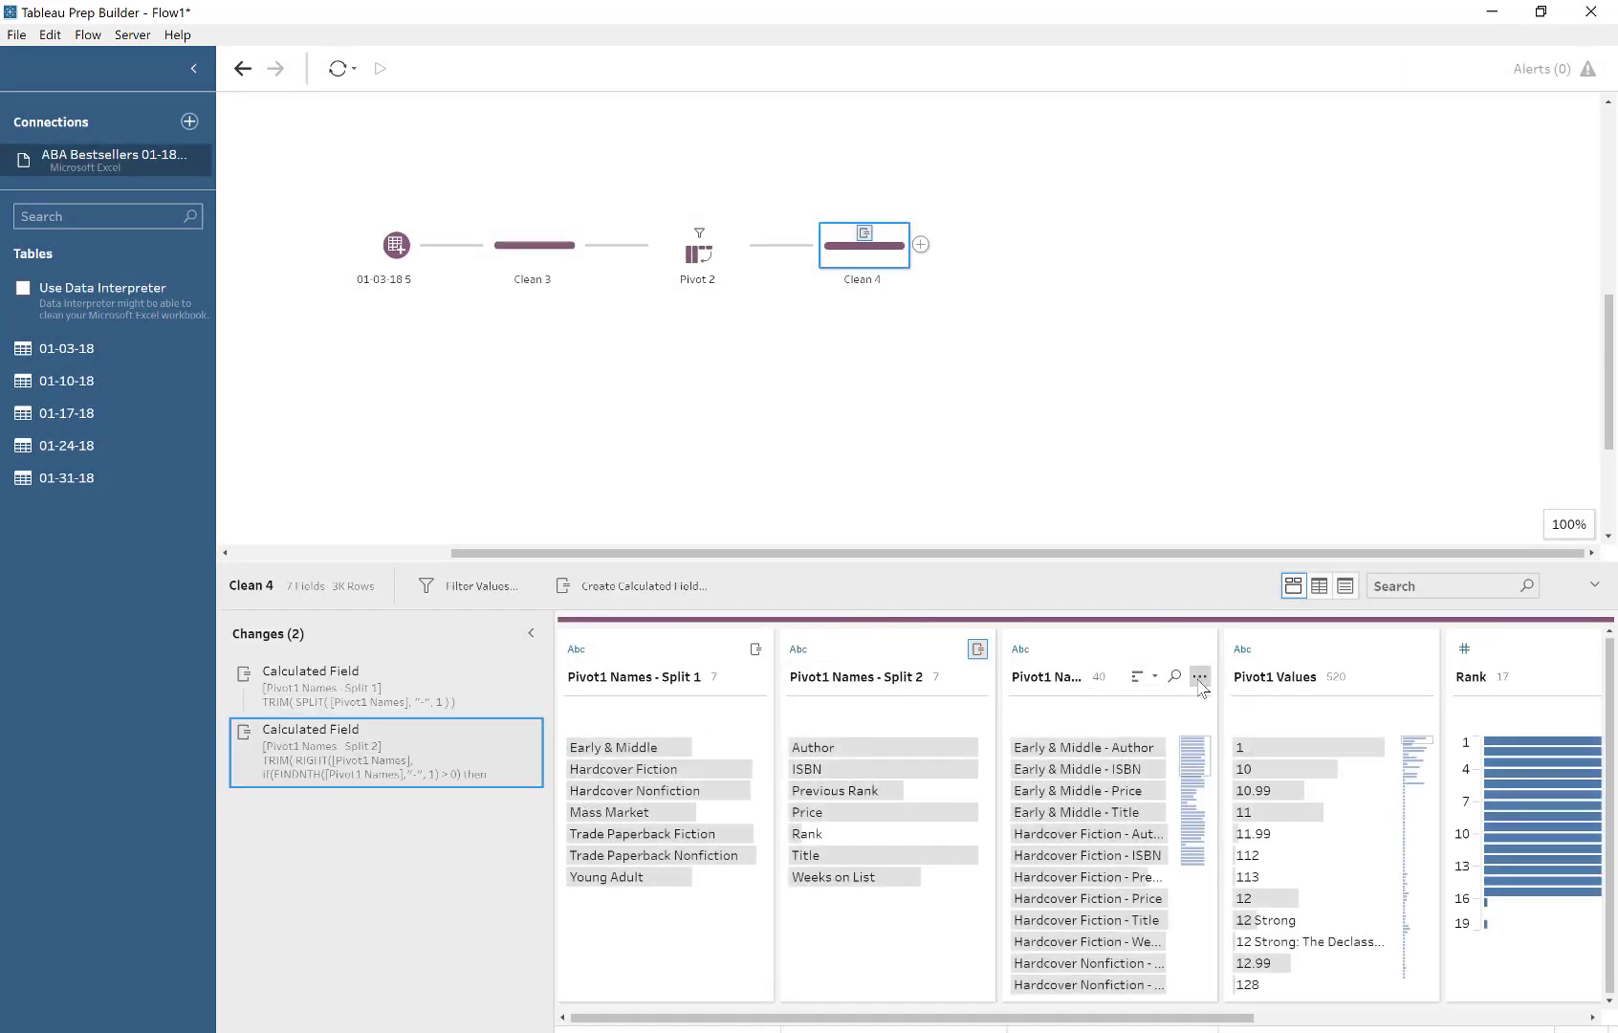
- Remove the original Pivot1 Names field and rename Pivot1 Names - Split 1 as Category
{"action": "left_click", "coordinate": [1199, 676]}
{"action": "left_click", "coordinate": [1206, 647]}
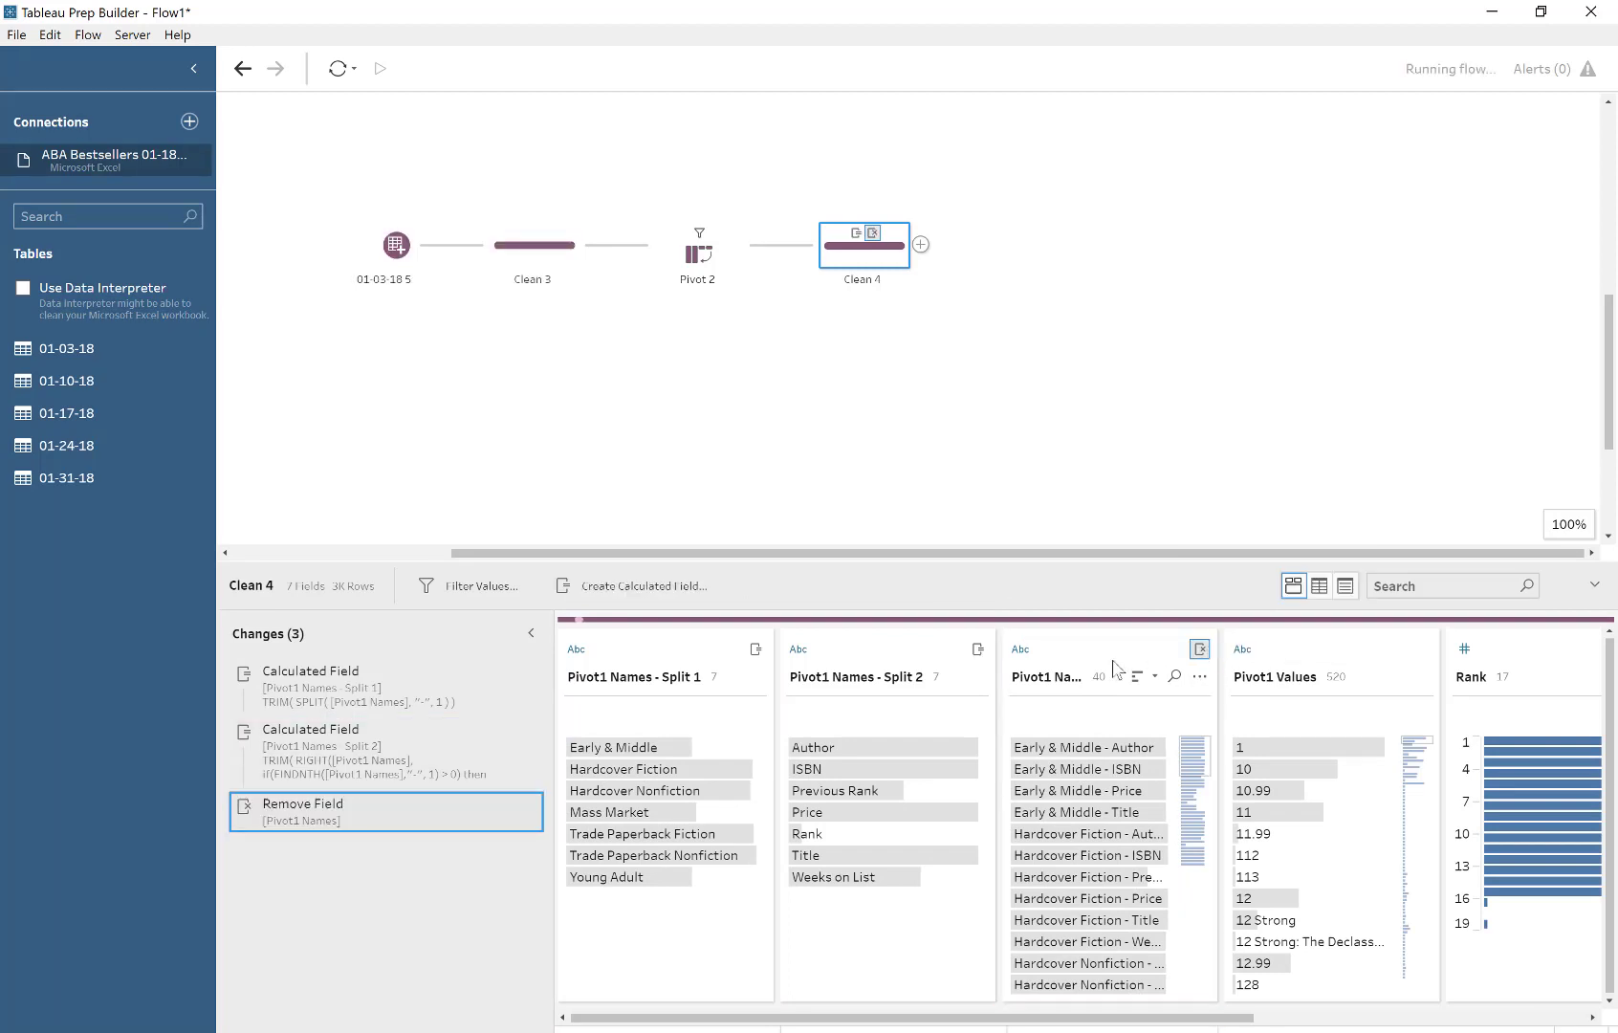
{"action": "double_click", "coordinate": [626, 676]}
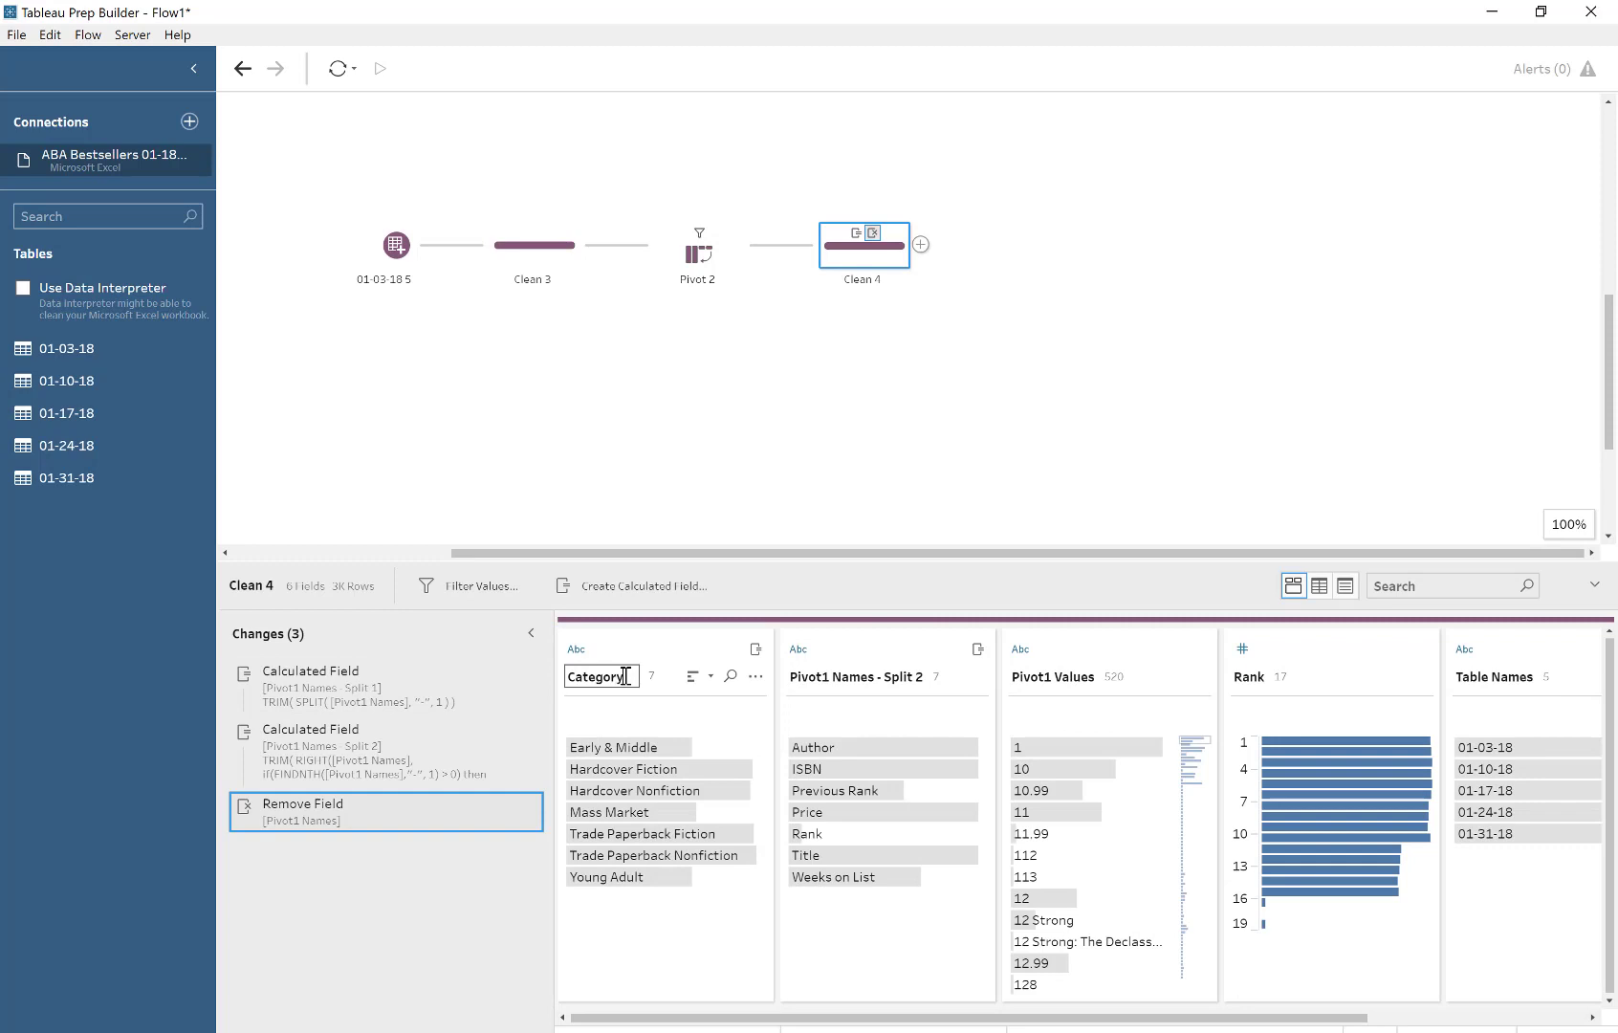
{"action": "key", "text": "Return"}
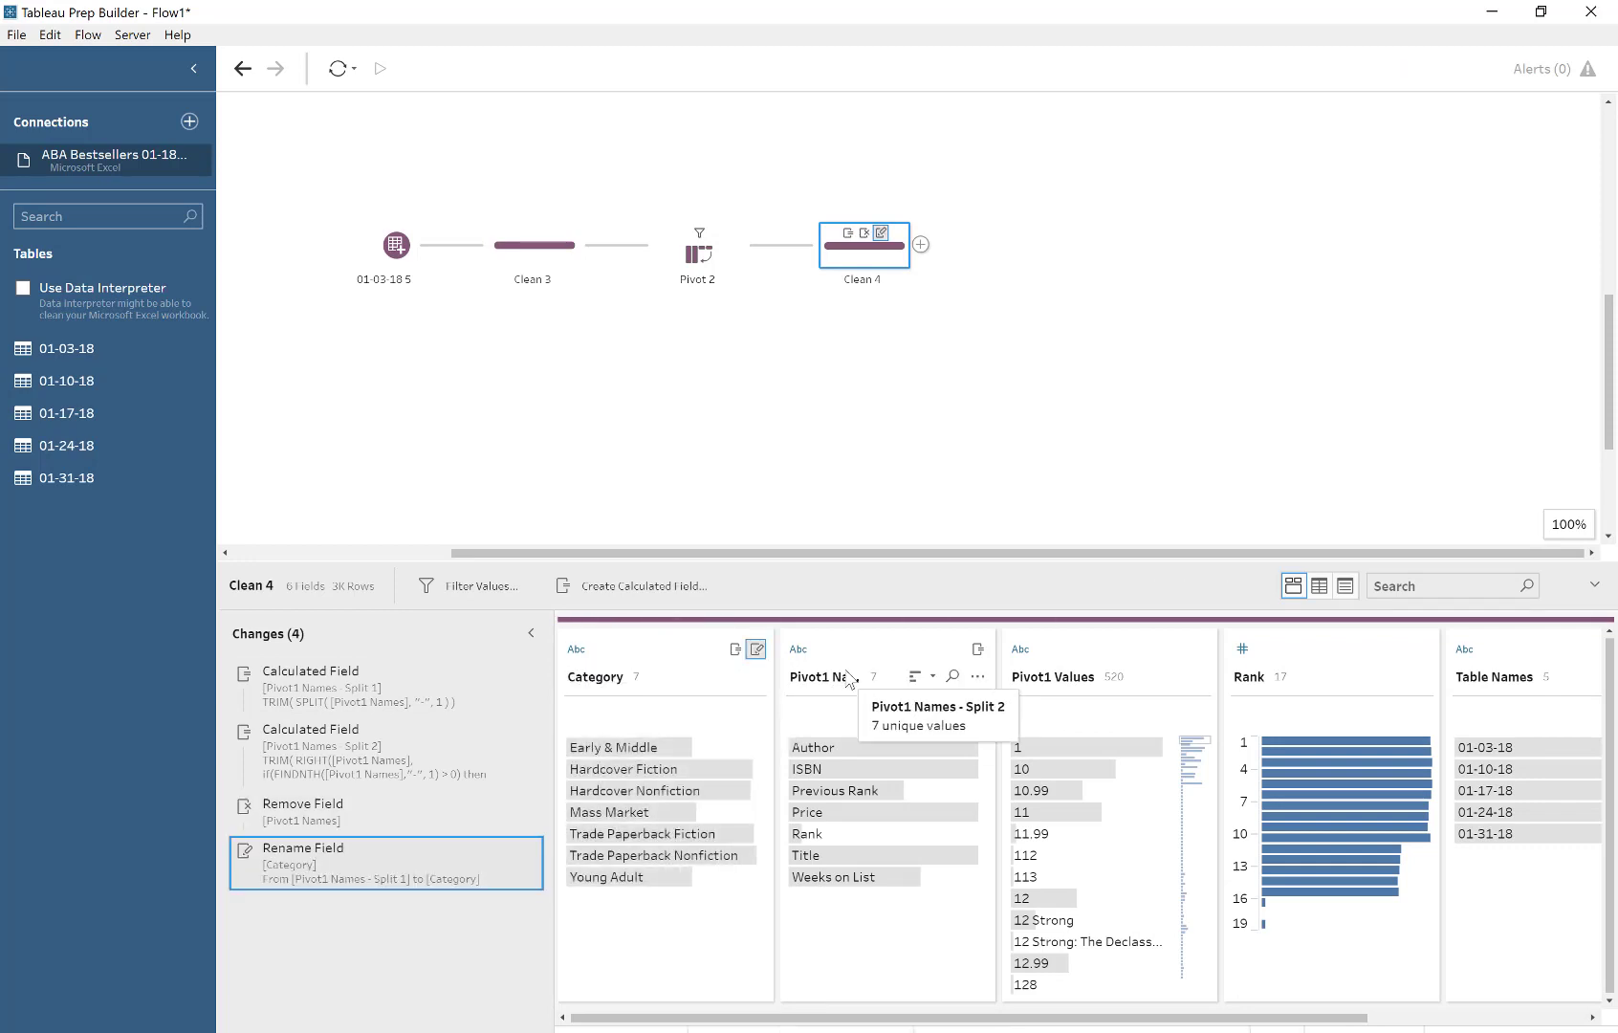
- Add a pivot step after Clean 4 and set it to pivot rows to columns
{"action": "left_click_drag", "start_coordinate": [990, 1021], "coordinate": [784, 967]}
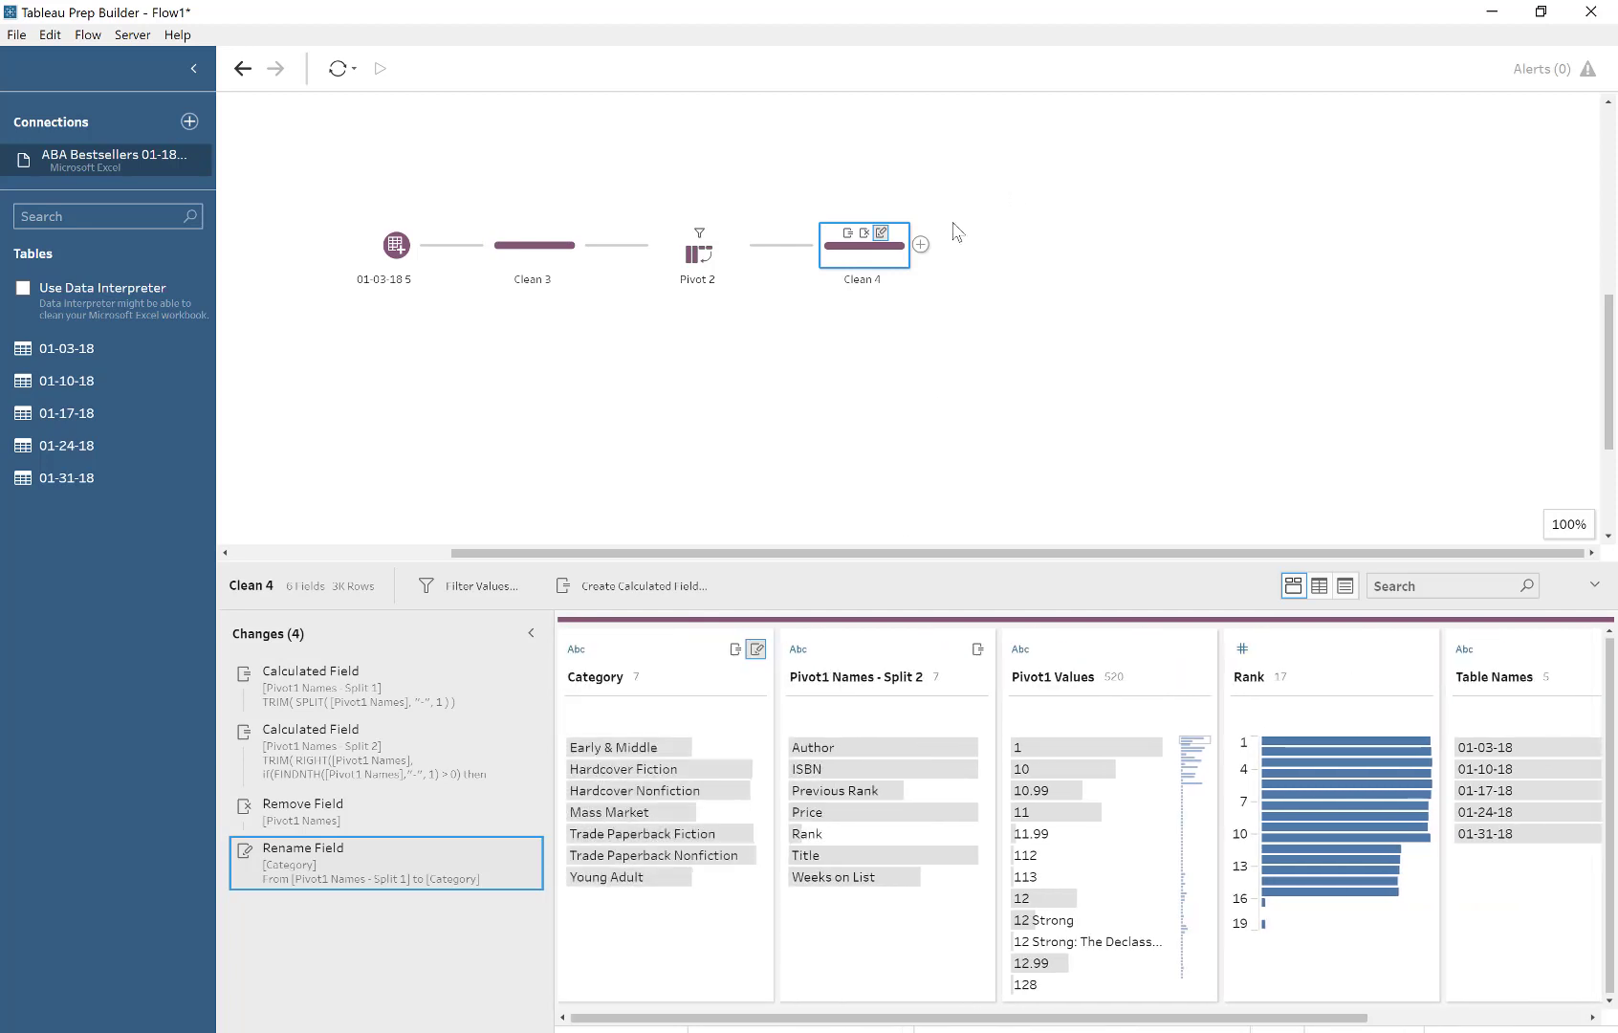
{"action": "left_click", "coordinate": [919, 245]}
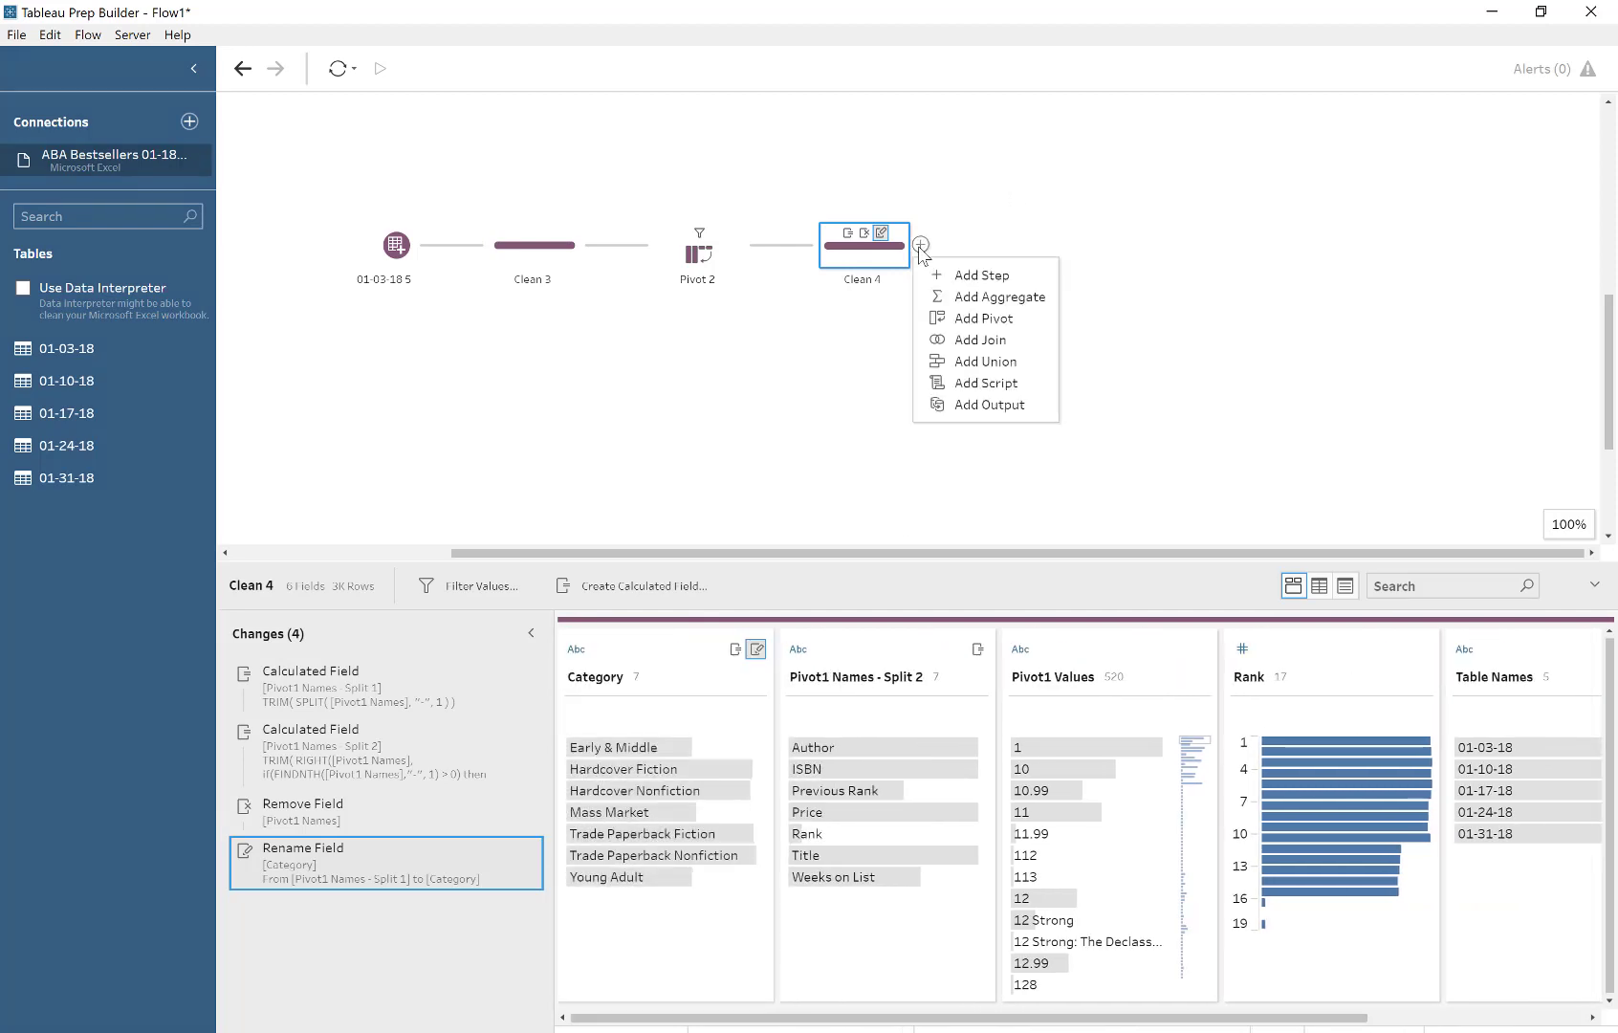
{"action": "left_click", "coordinate": [968, 321]}
{"action": "left_click", "coordinate": [1018, 632]}
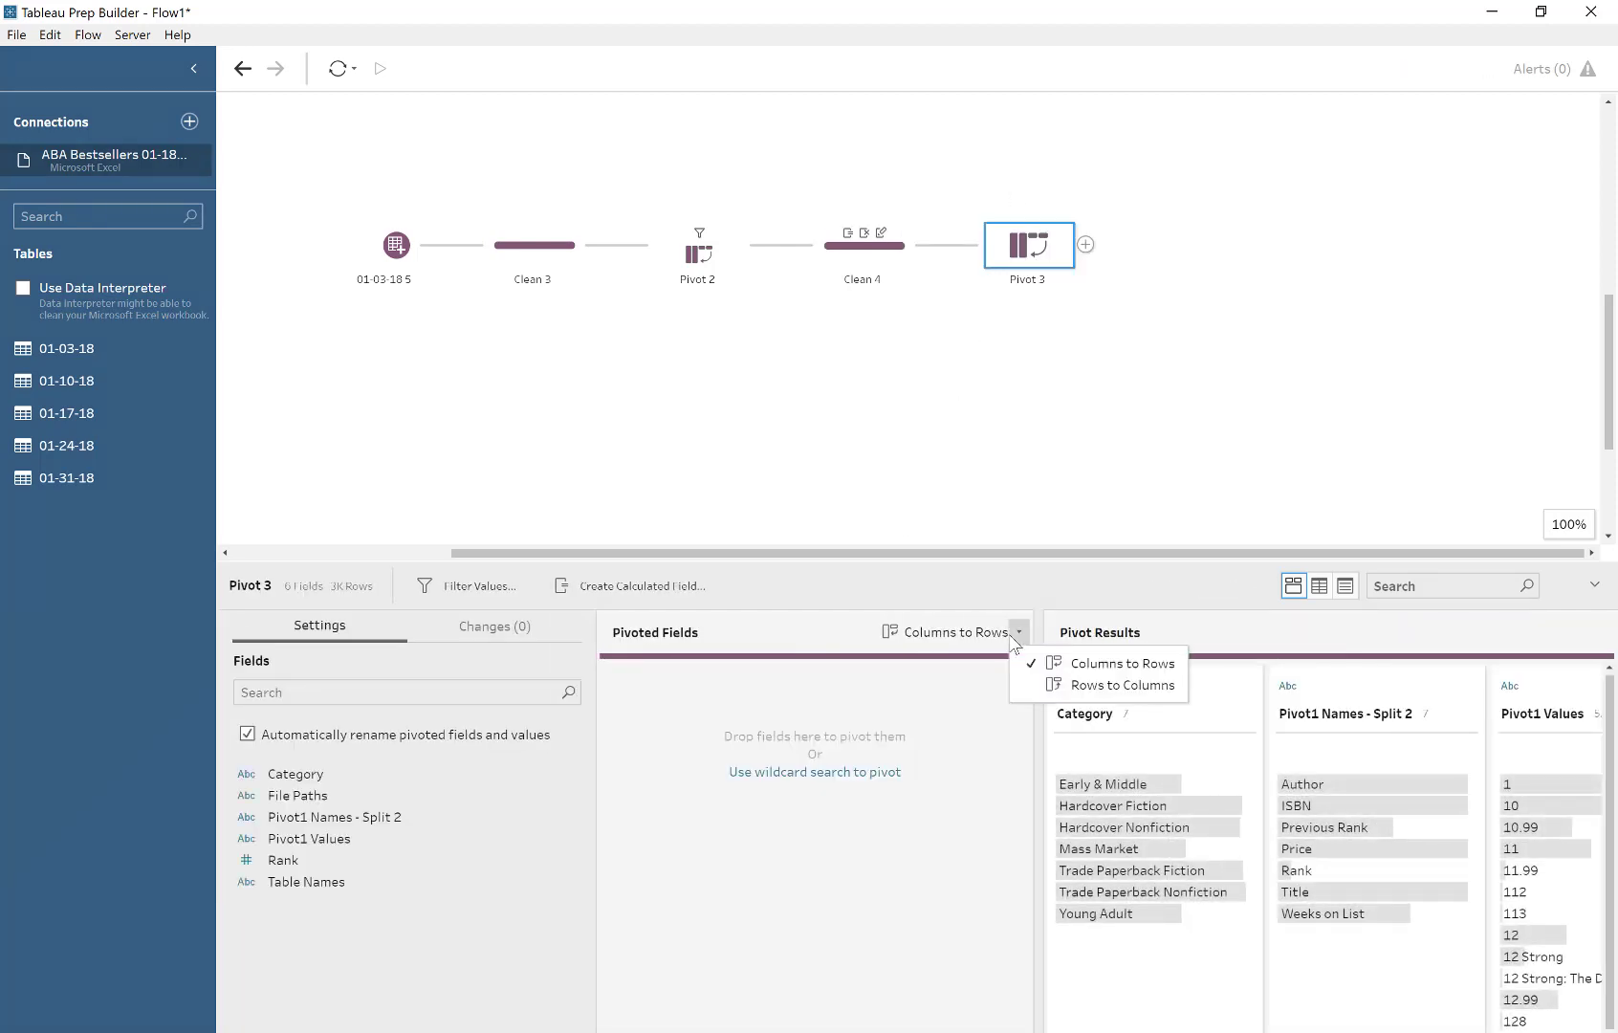
{"action": "left_click", "coordinate": [1090, 684]}
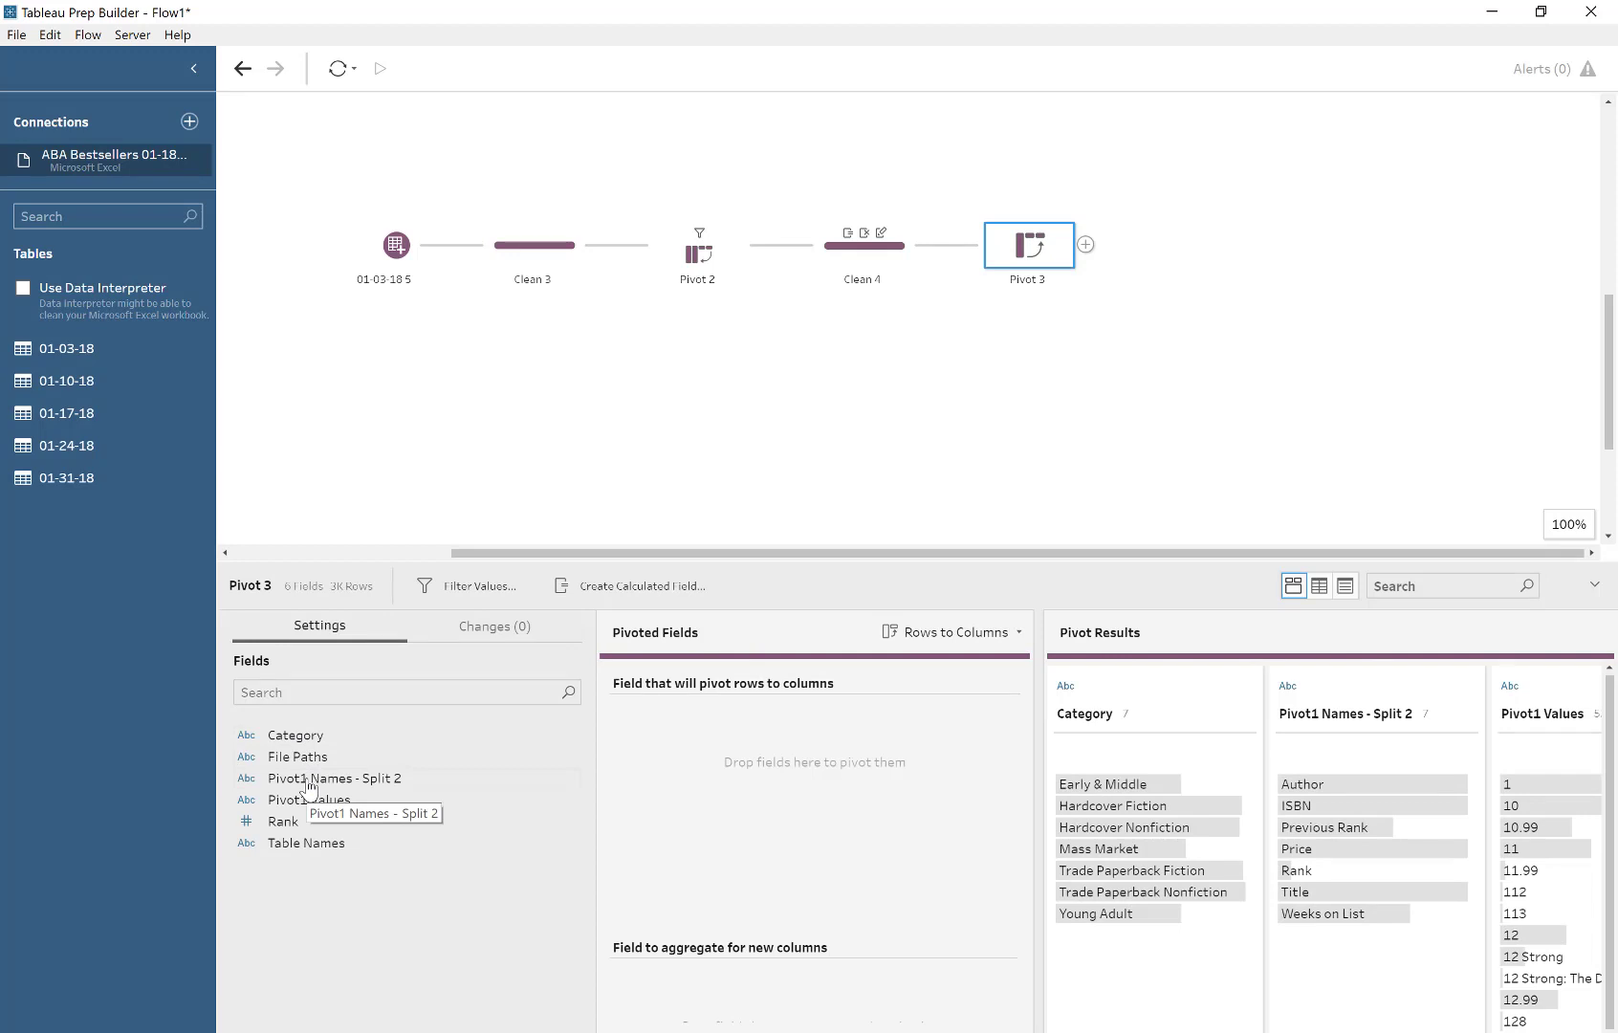
- Pivot the Pivot1 Names - Split 2 values into columns, aggregating Pivot1 Values by Minimum
{"action": "left_click_drag", "start_coordinate": [306, 786], "coordinate": [798, 791]}
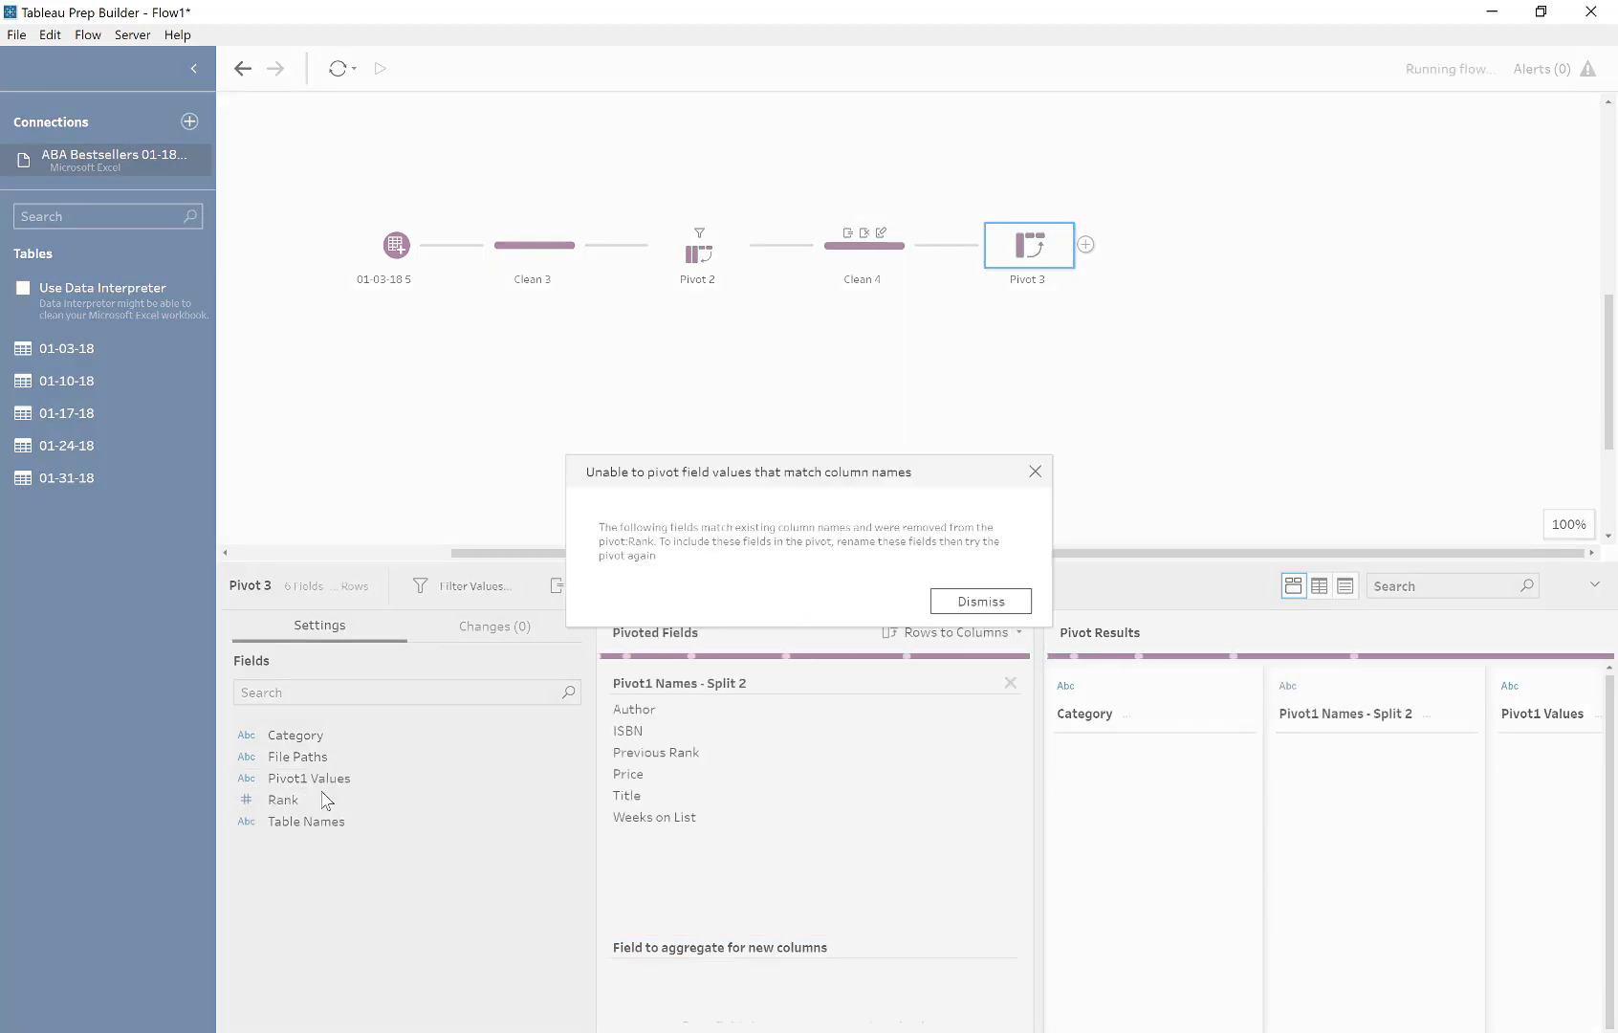
{"action": "left_click", "coordinate": [980, 601]}
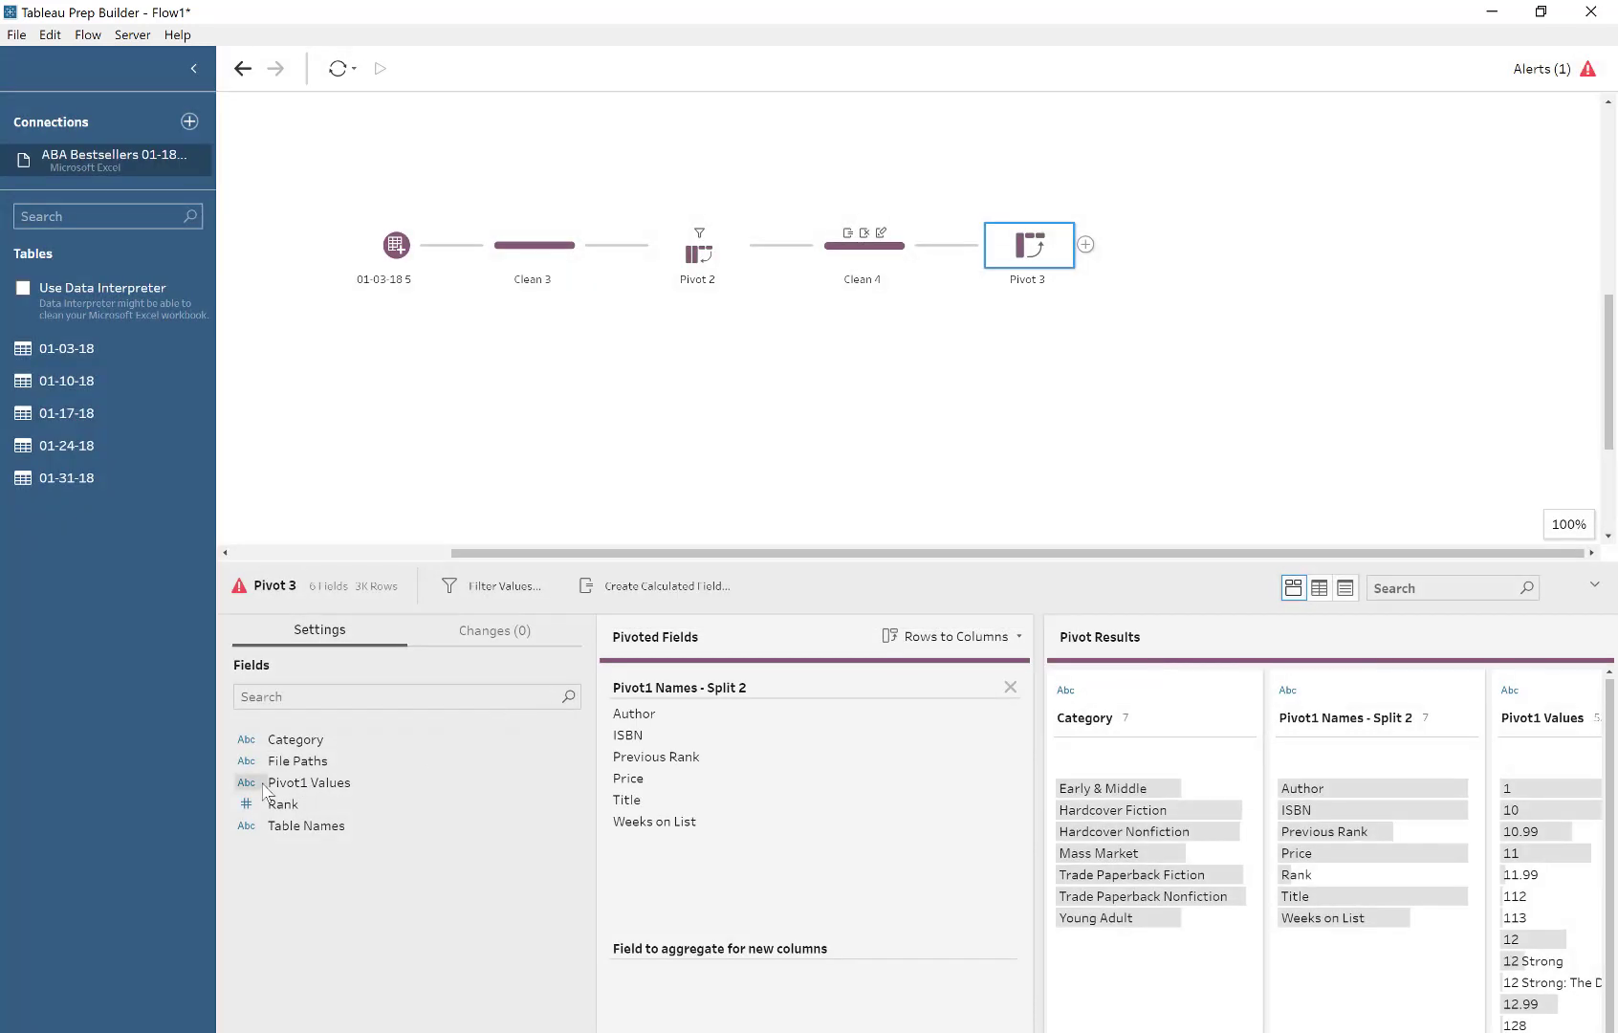
{"action": "left_click_drag", "start_coordinate": [294, 788], "coordinate": [707, 1000]}
{"action": "left_click", "coordinate": [672, 973]}
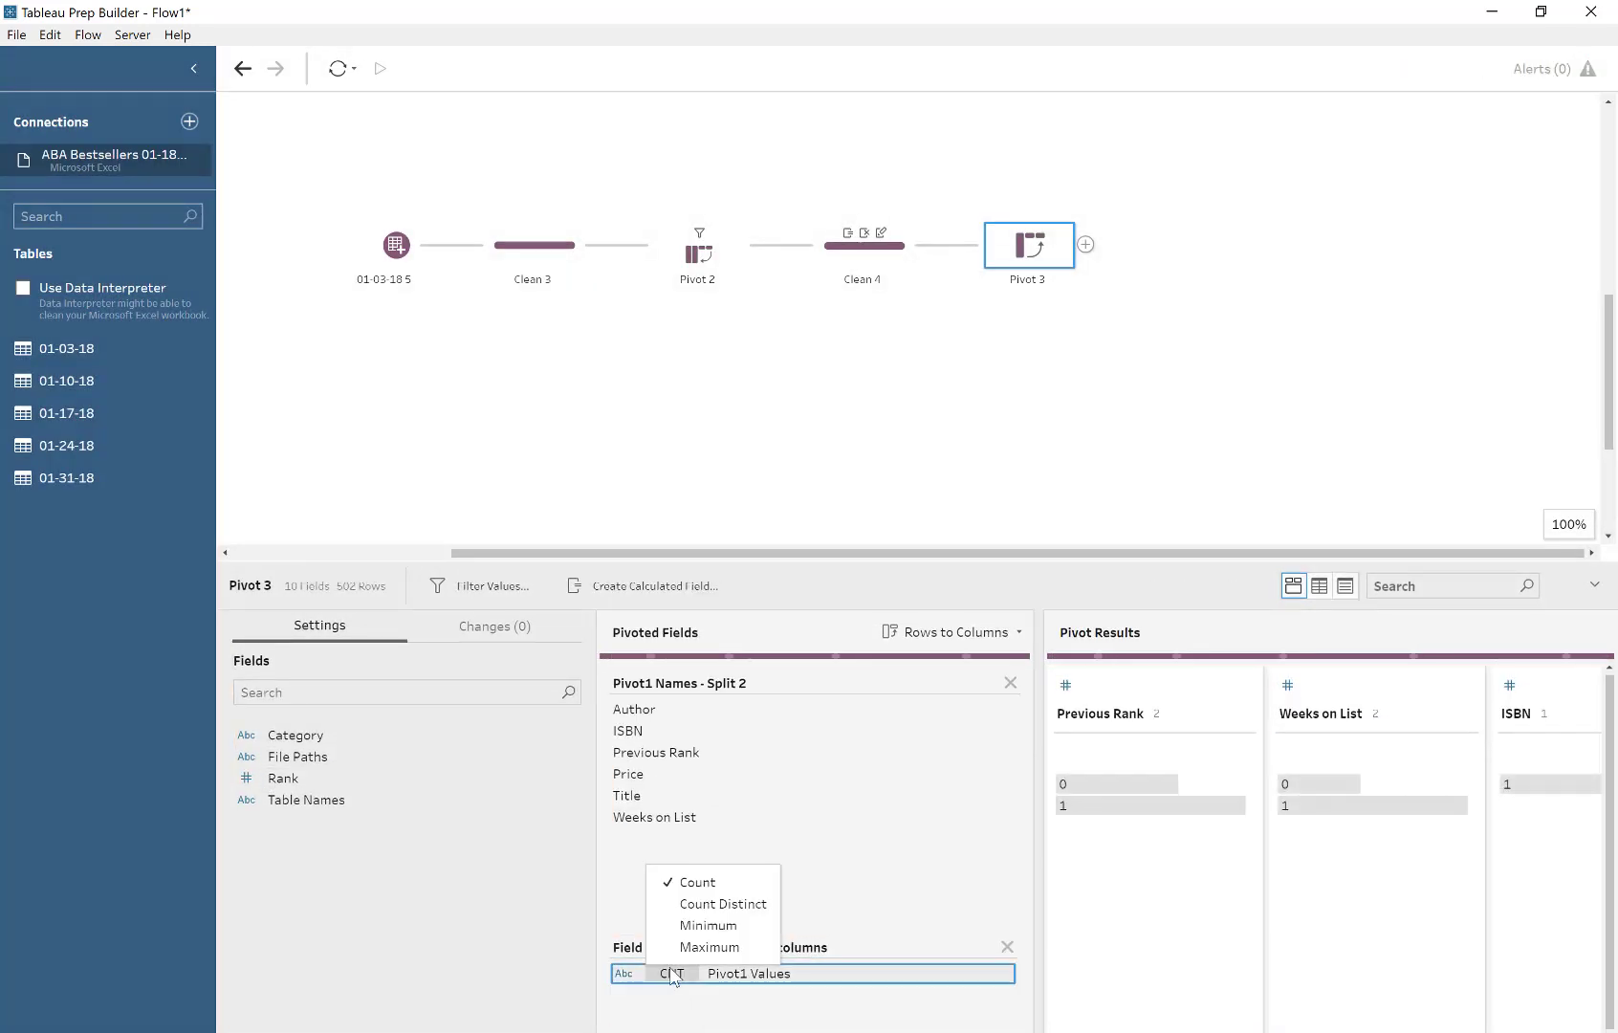
{"action": "left_click", "coordinate": [707, 925]}
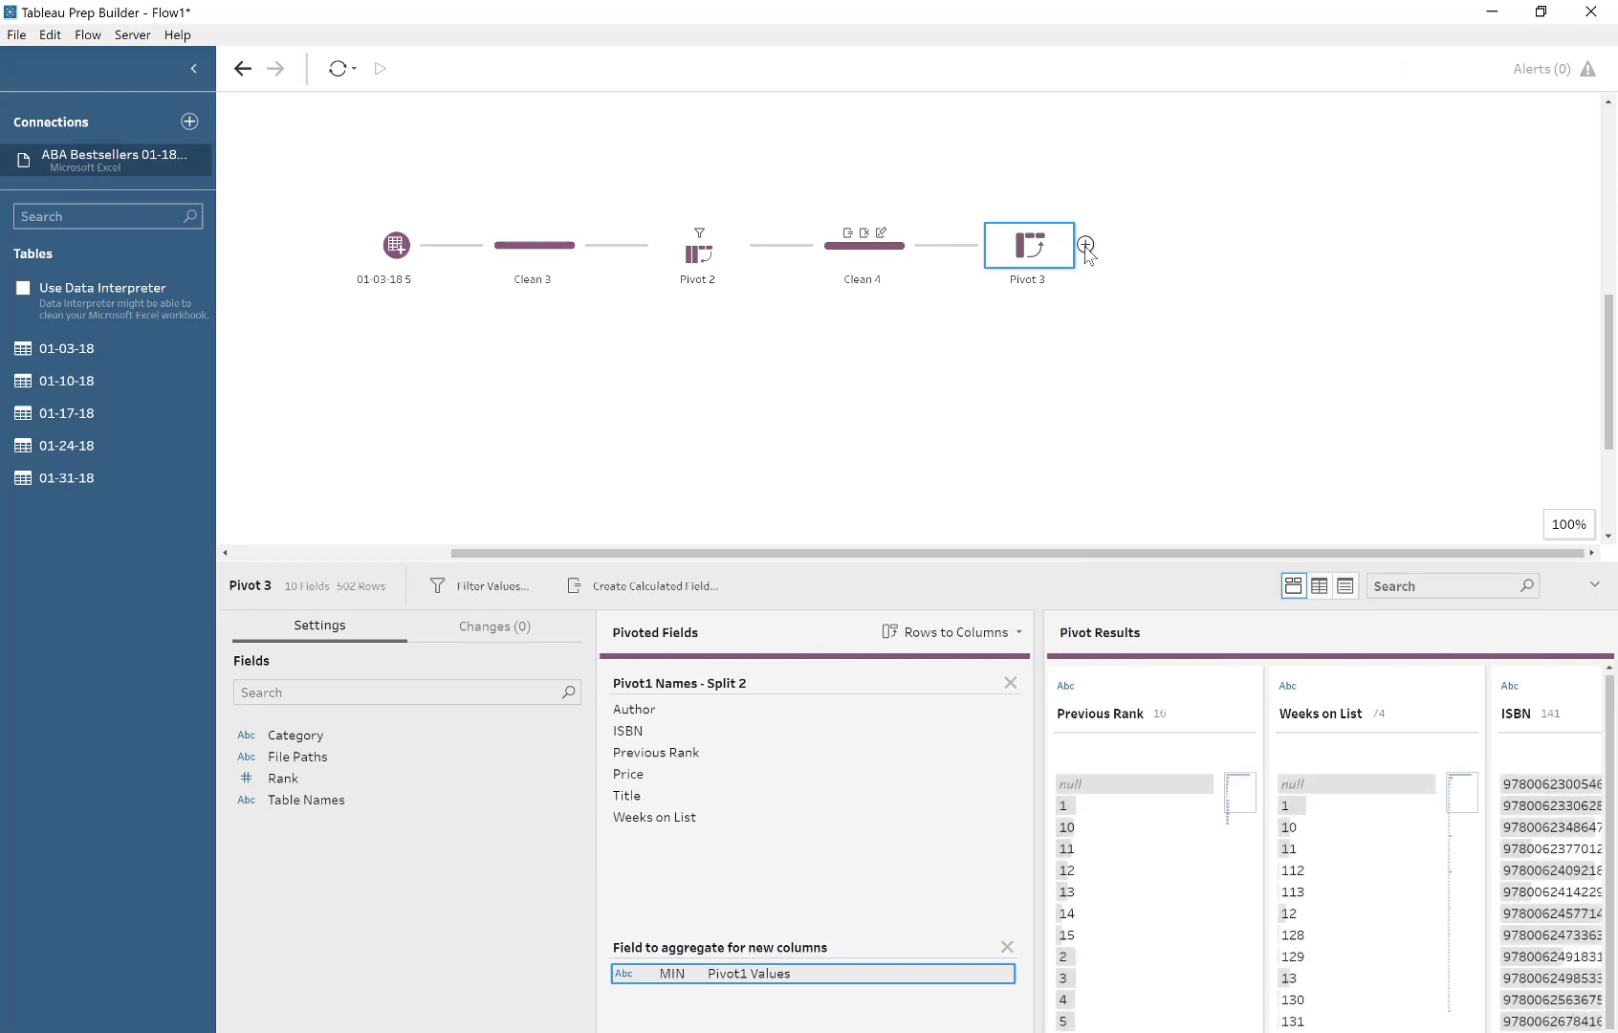
- Add a cleaning step after Pivot 3 and rename its Table Names field as week
{"action": "left_click", "coordinate": [1085, 246]}
{"action": "left_click", "coordinate": [1123, 271]}
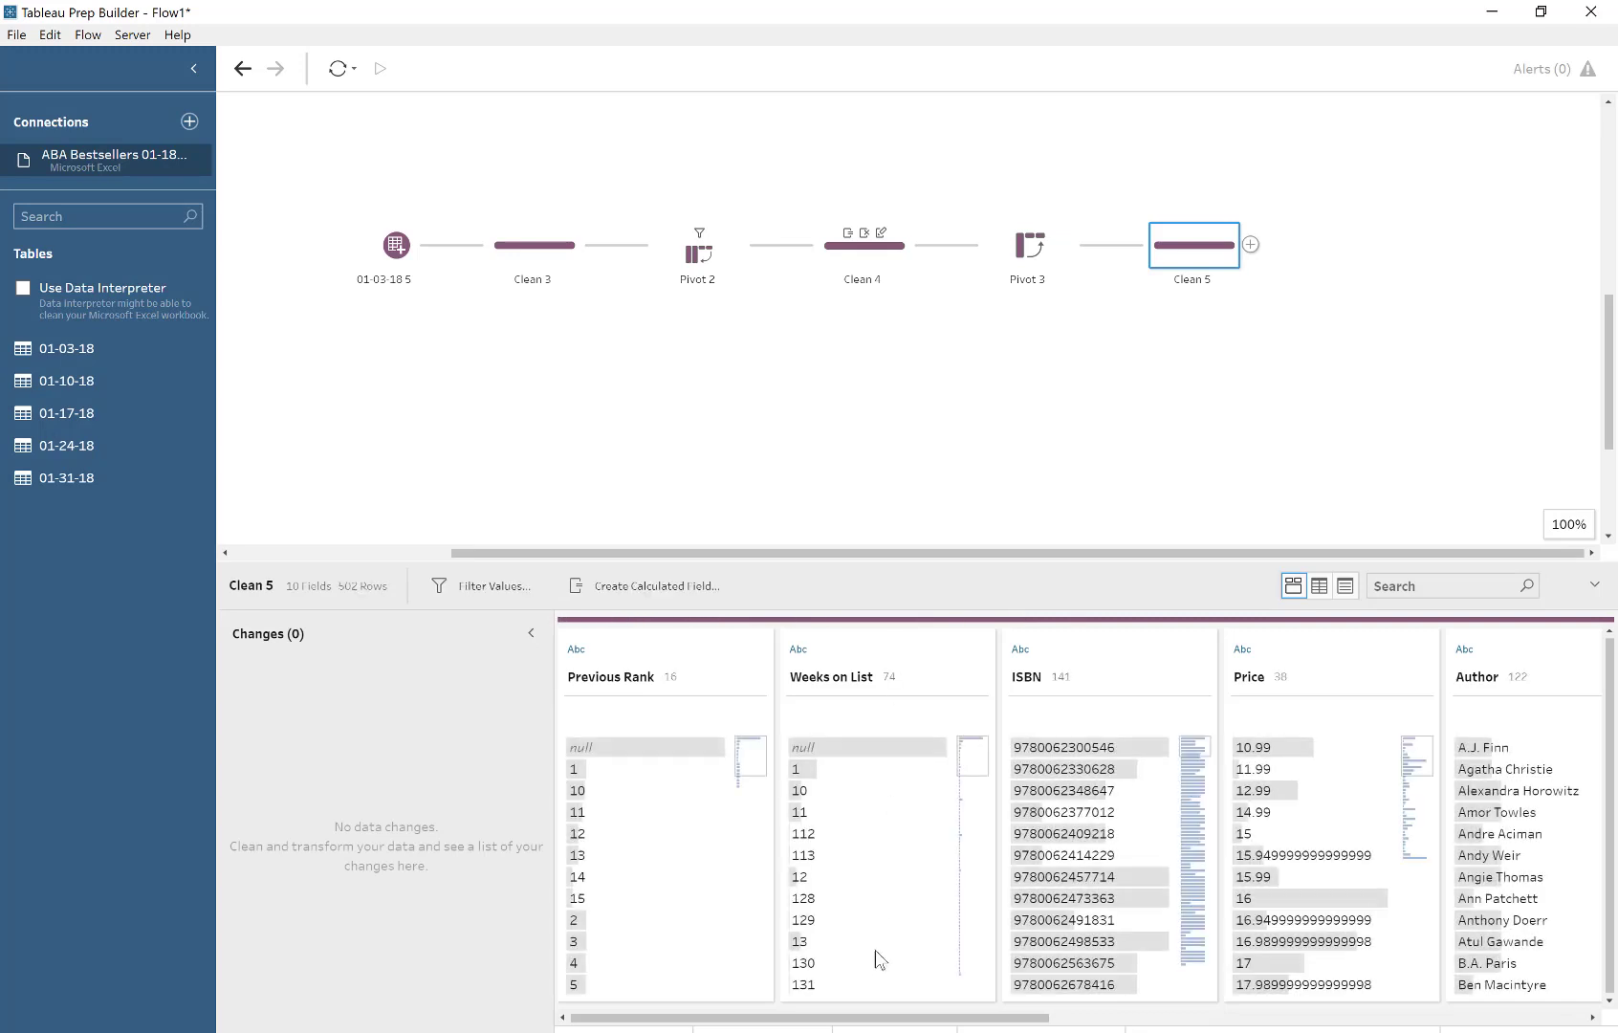
{"action": "left_click_drag", "start_coordinate": [865, 1019], "coordinate": [1398, 1027]}
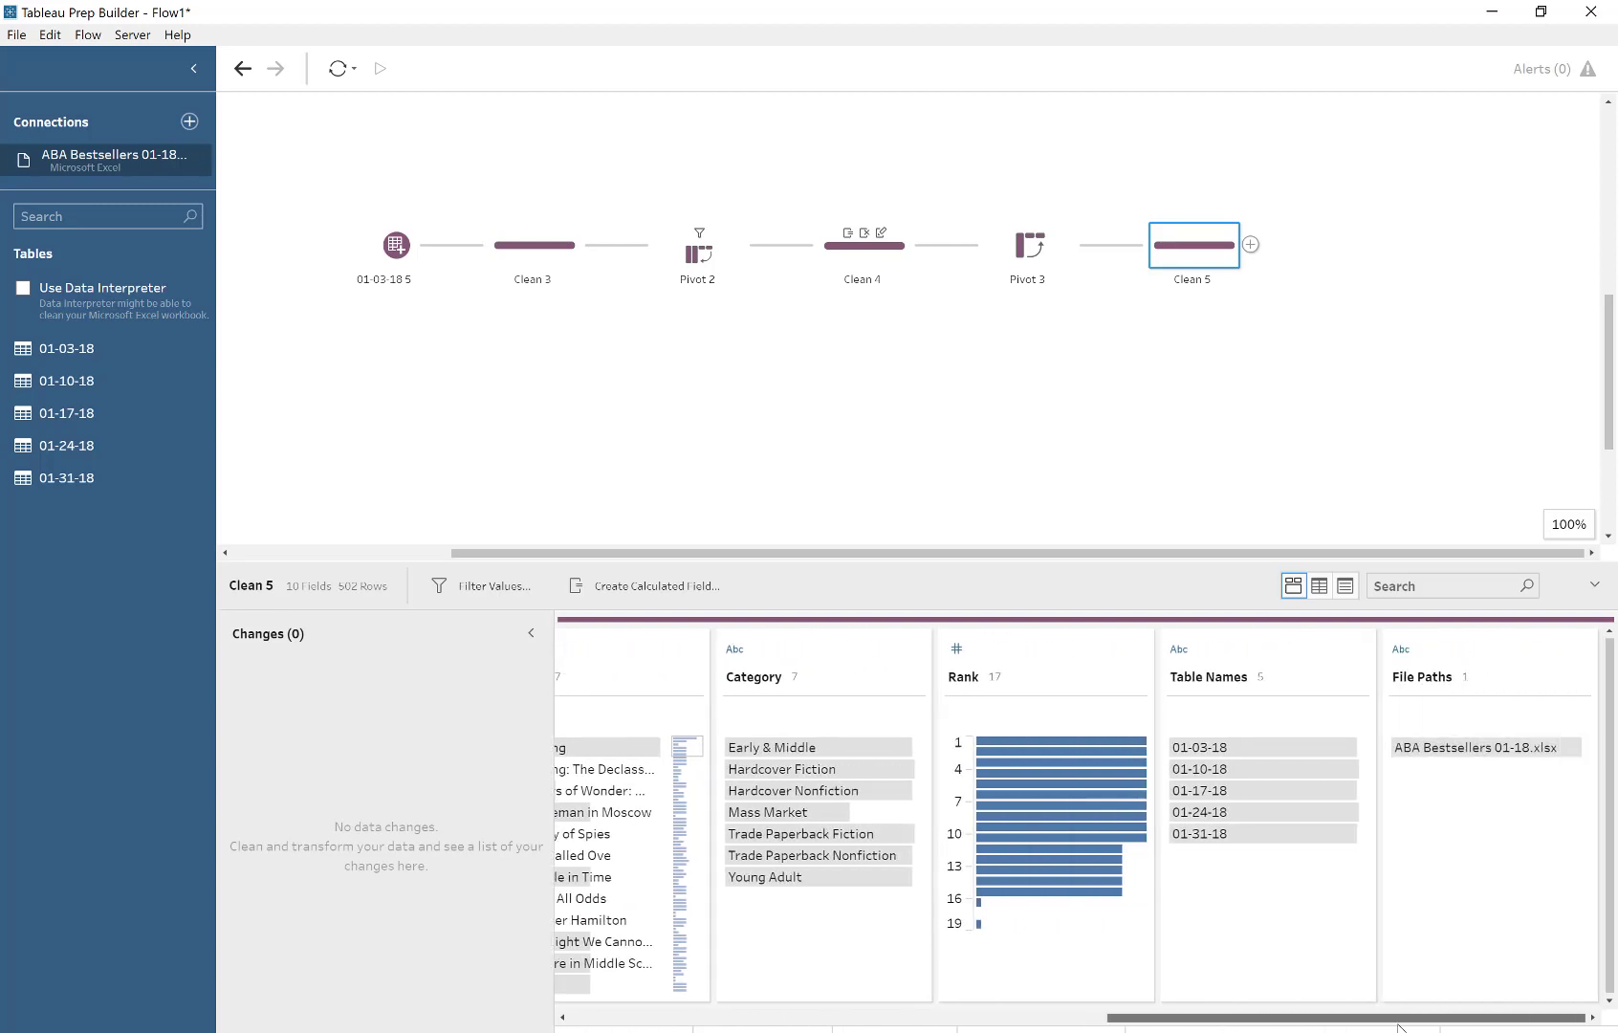
{"action": "double_click", "coordinate": [1214, 677]}
{"action": "type", "text": "week"}
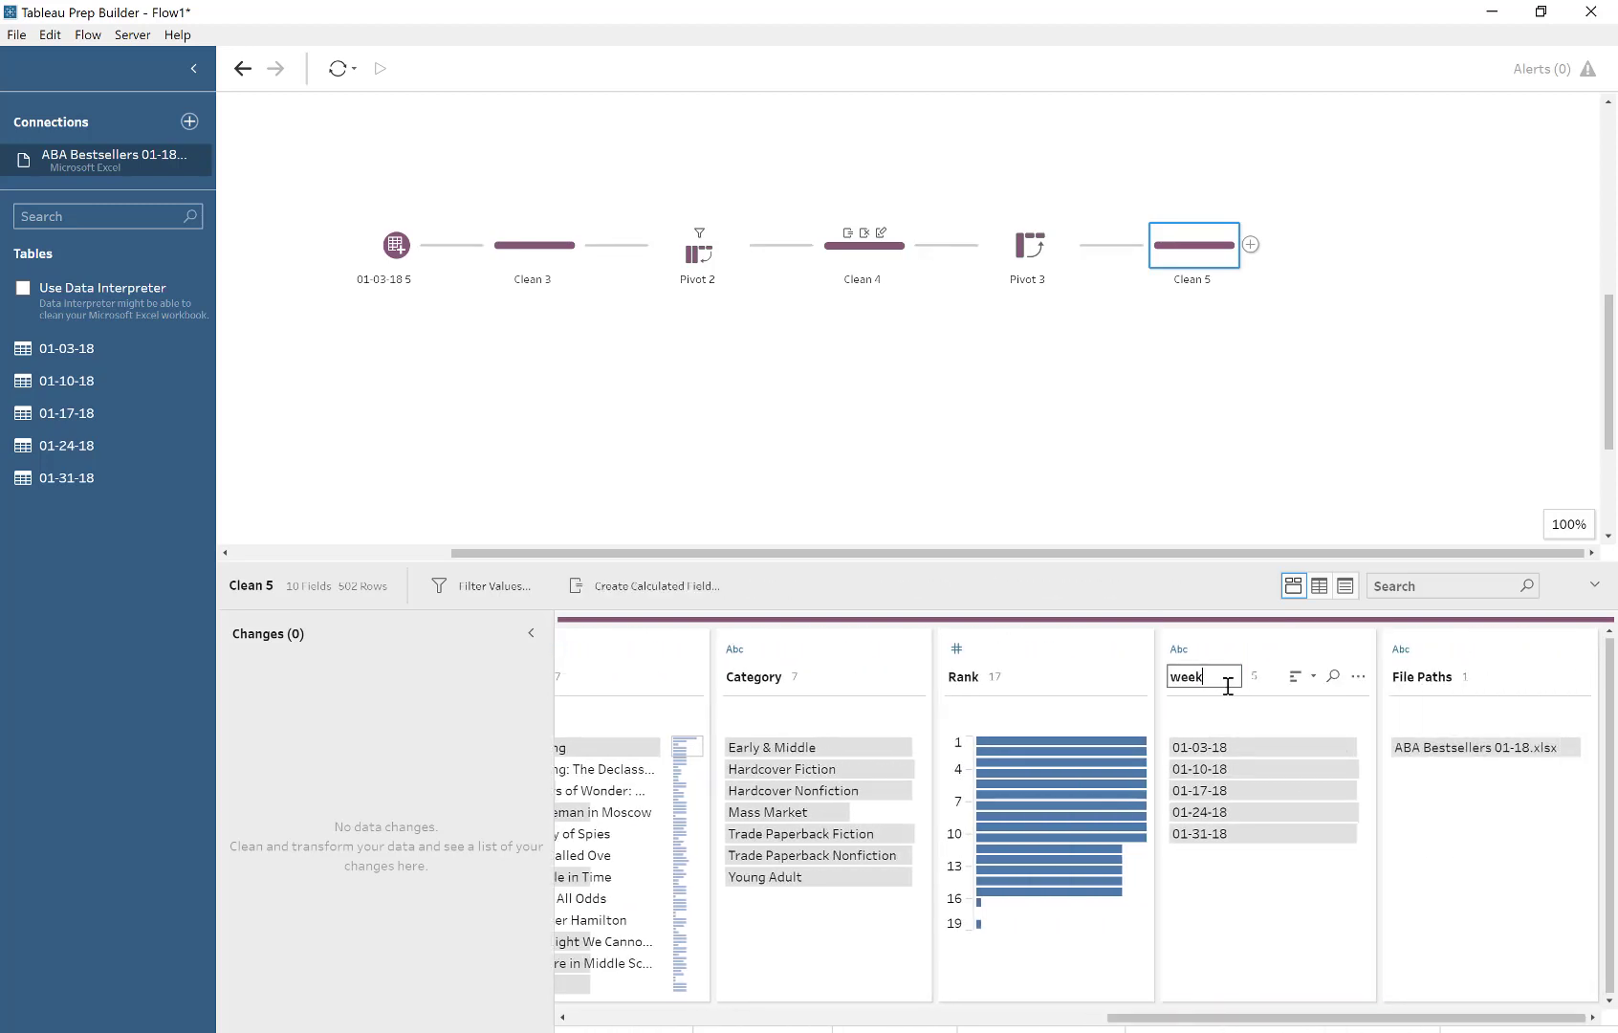
{"action": "key", "text": "Return"}
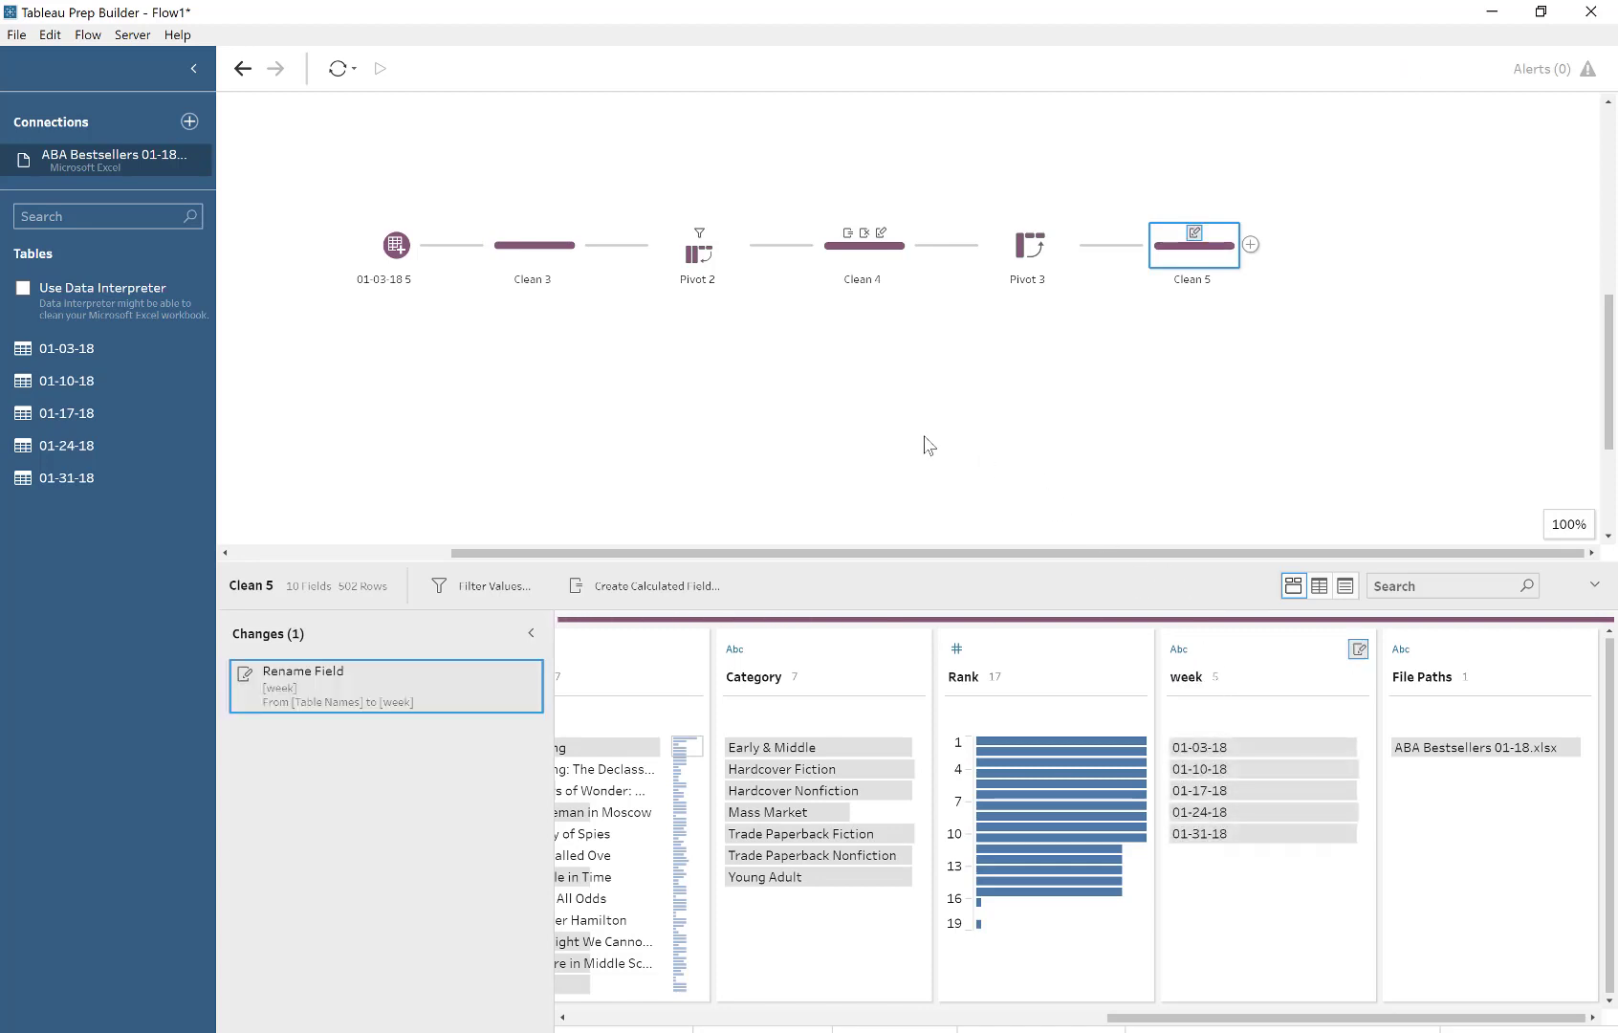
- Save the flow as Flow1.tfl in the Documents folder
{"action": "left_click", "coordinate": [835, 445]}
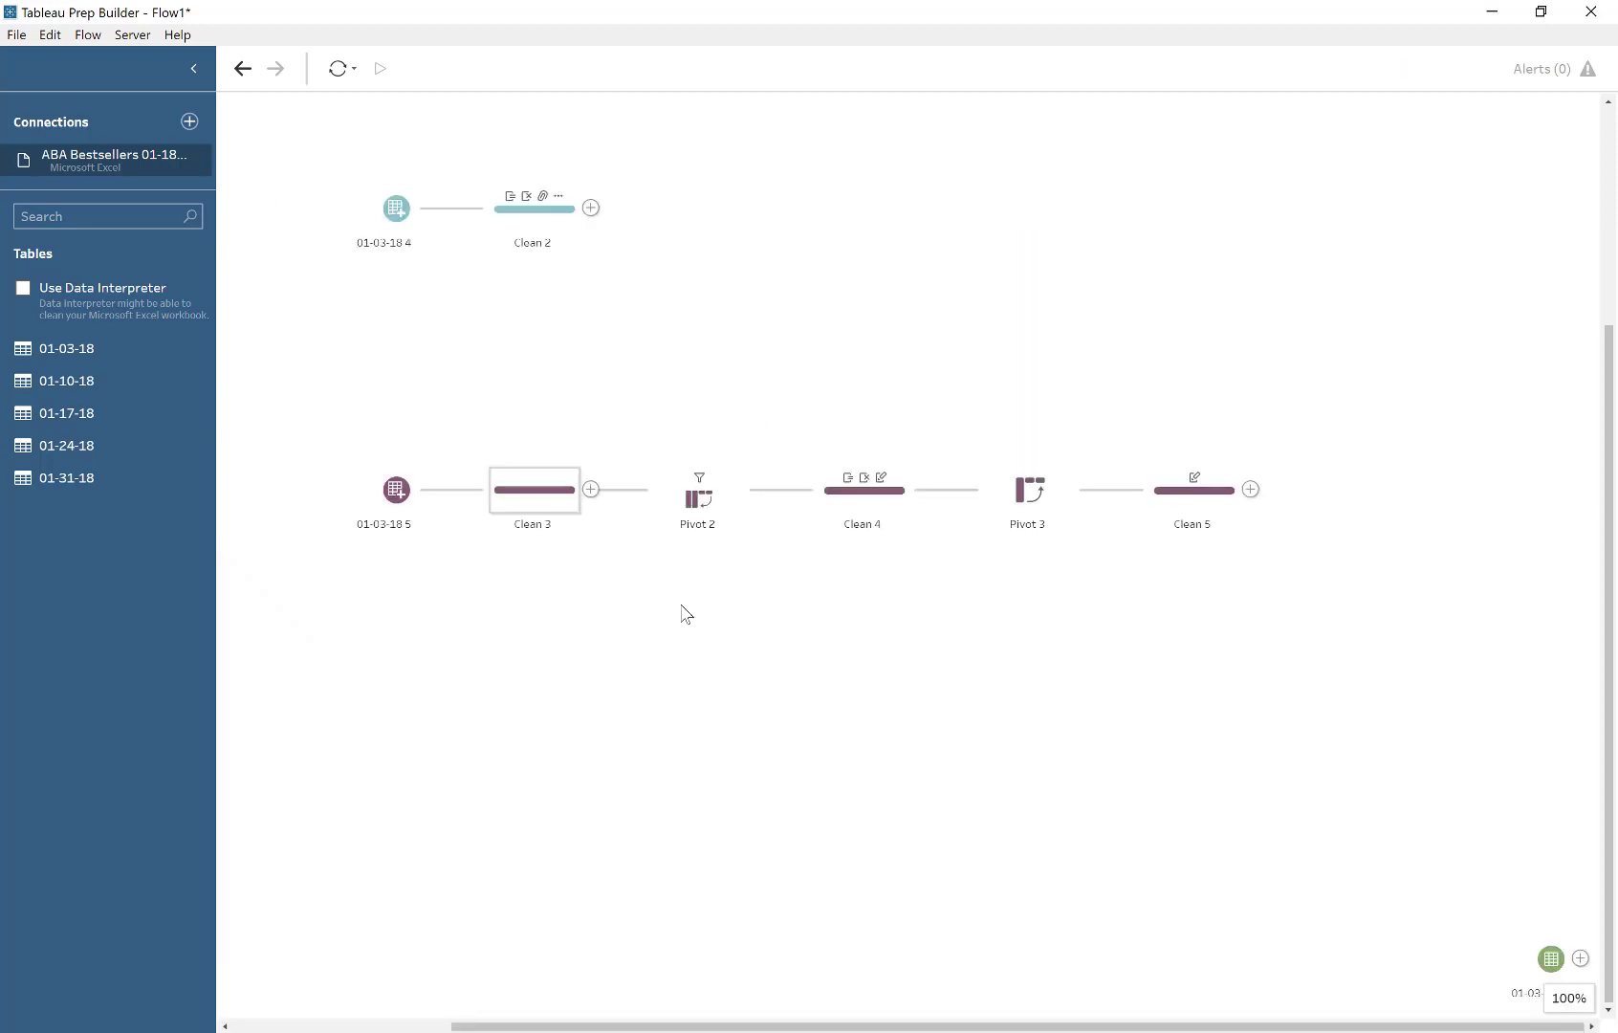
{"action": "left_click", "coordinate": [11, 38]}
{"action": "left_click", "coordinate": [65, 157]}
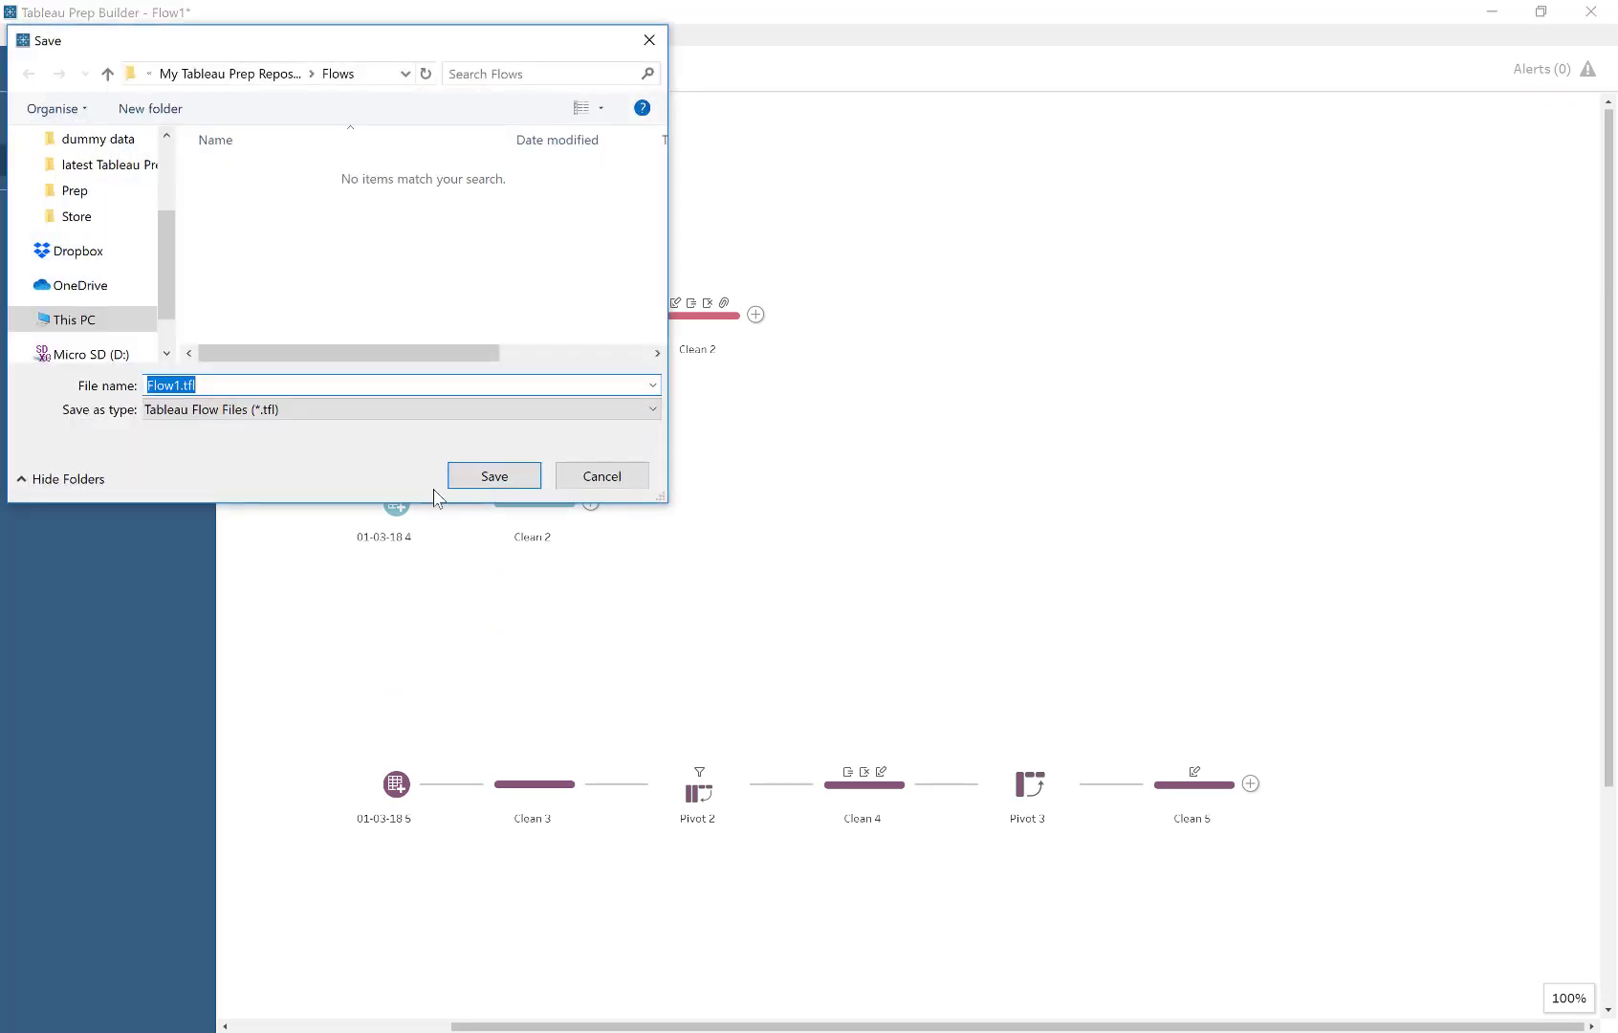
{"action": "scroll", "coordinate": [86, 210], "scroll_direction": "up", "scroll_amount": 3}
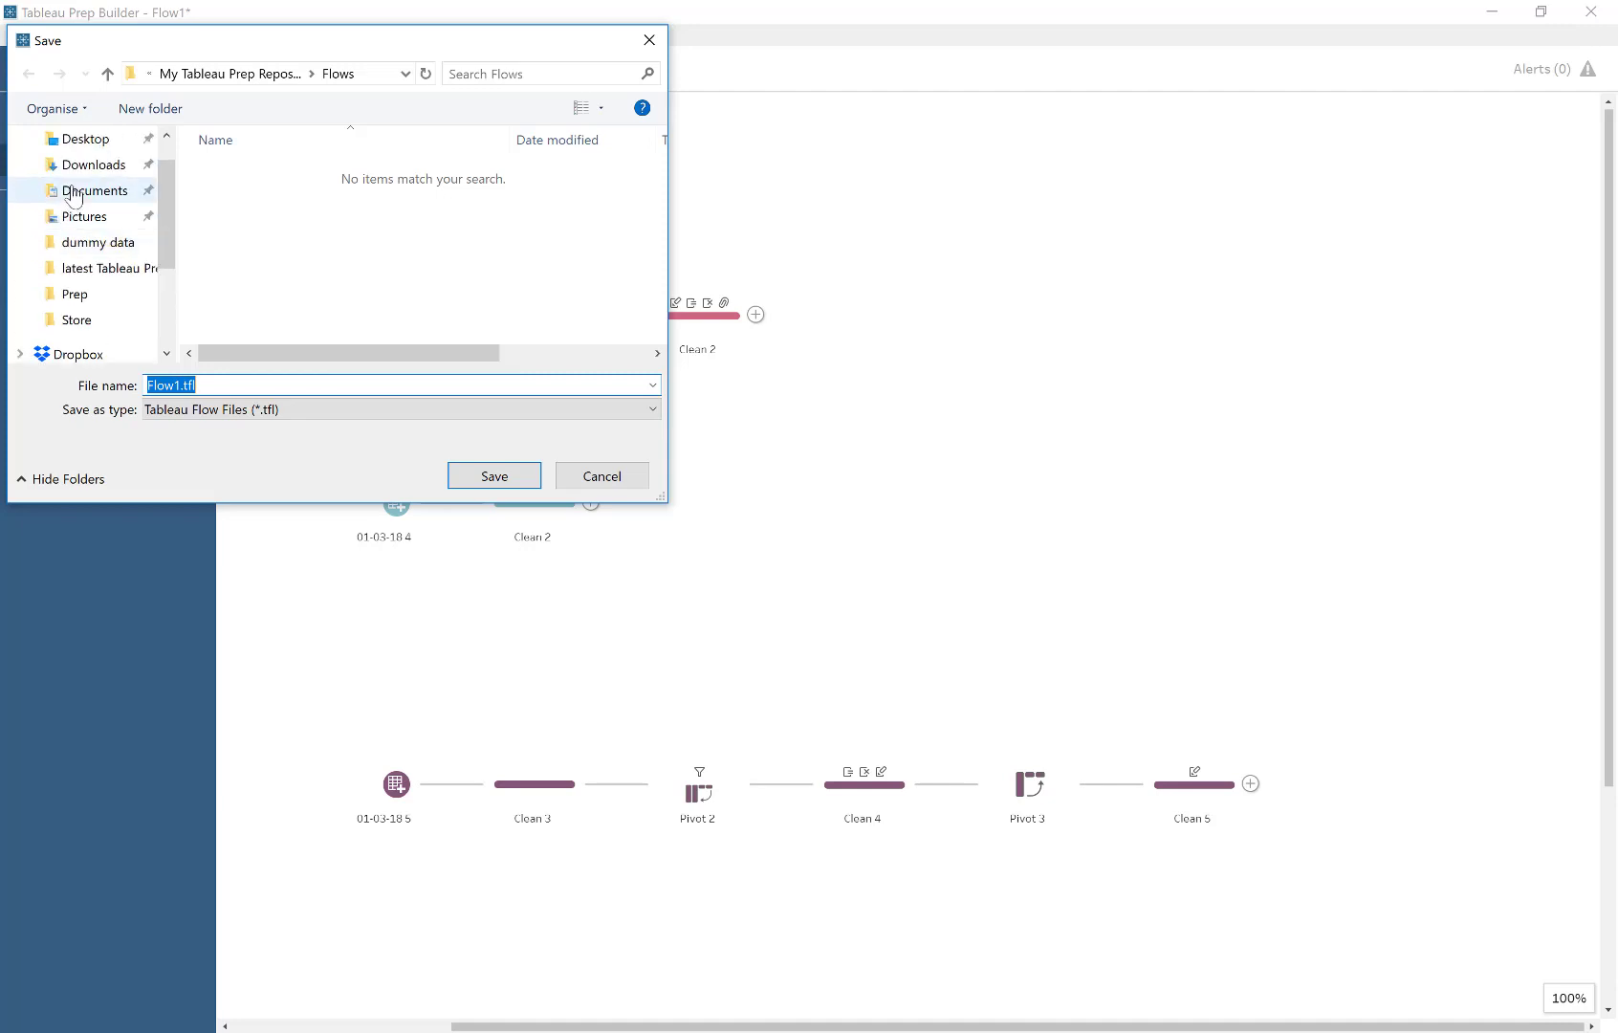
{"action": "left_click", "coordinate": [81, 191]}
{"action": "left_click", "coordinate": [485, 473]}
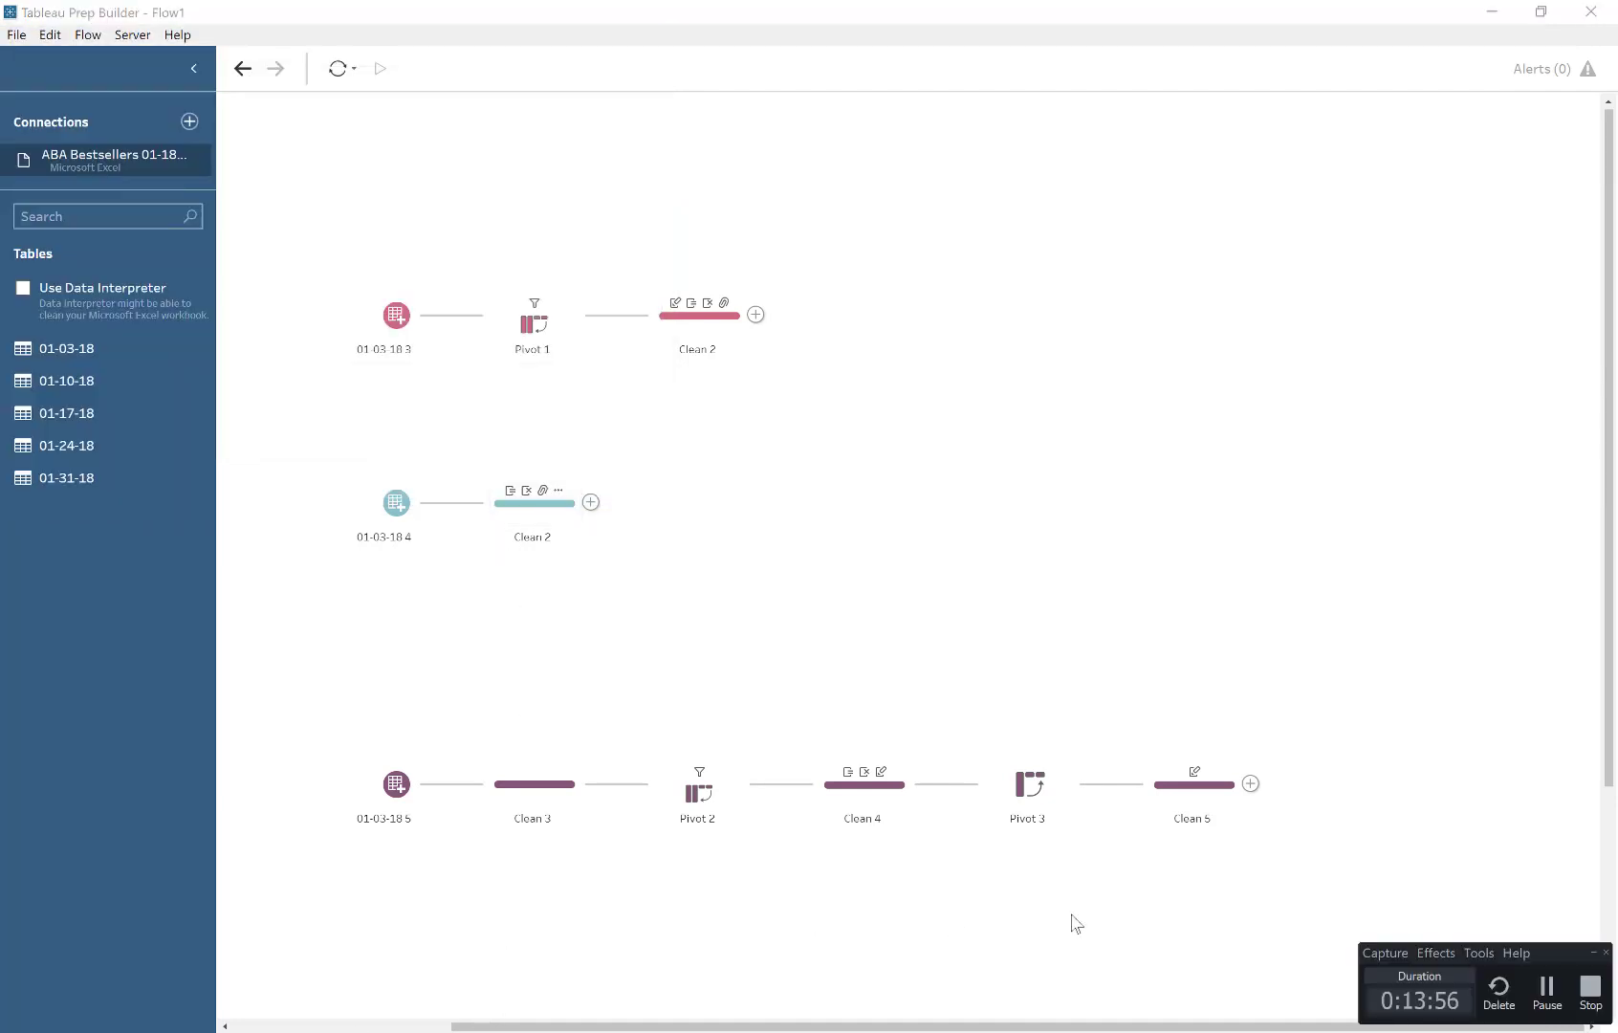
{"action": "left_click", "coordinate": [1577, 989]}
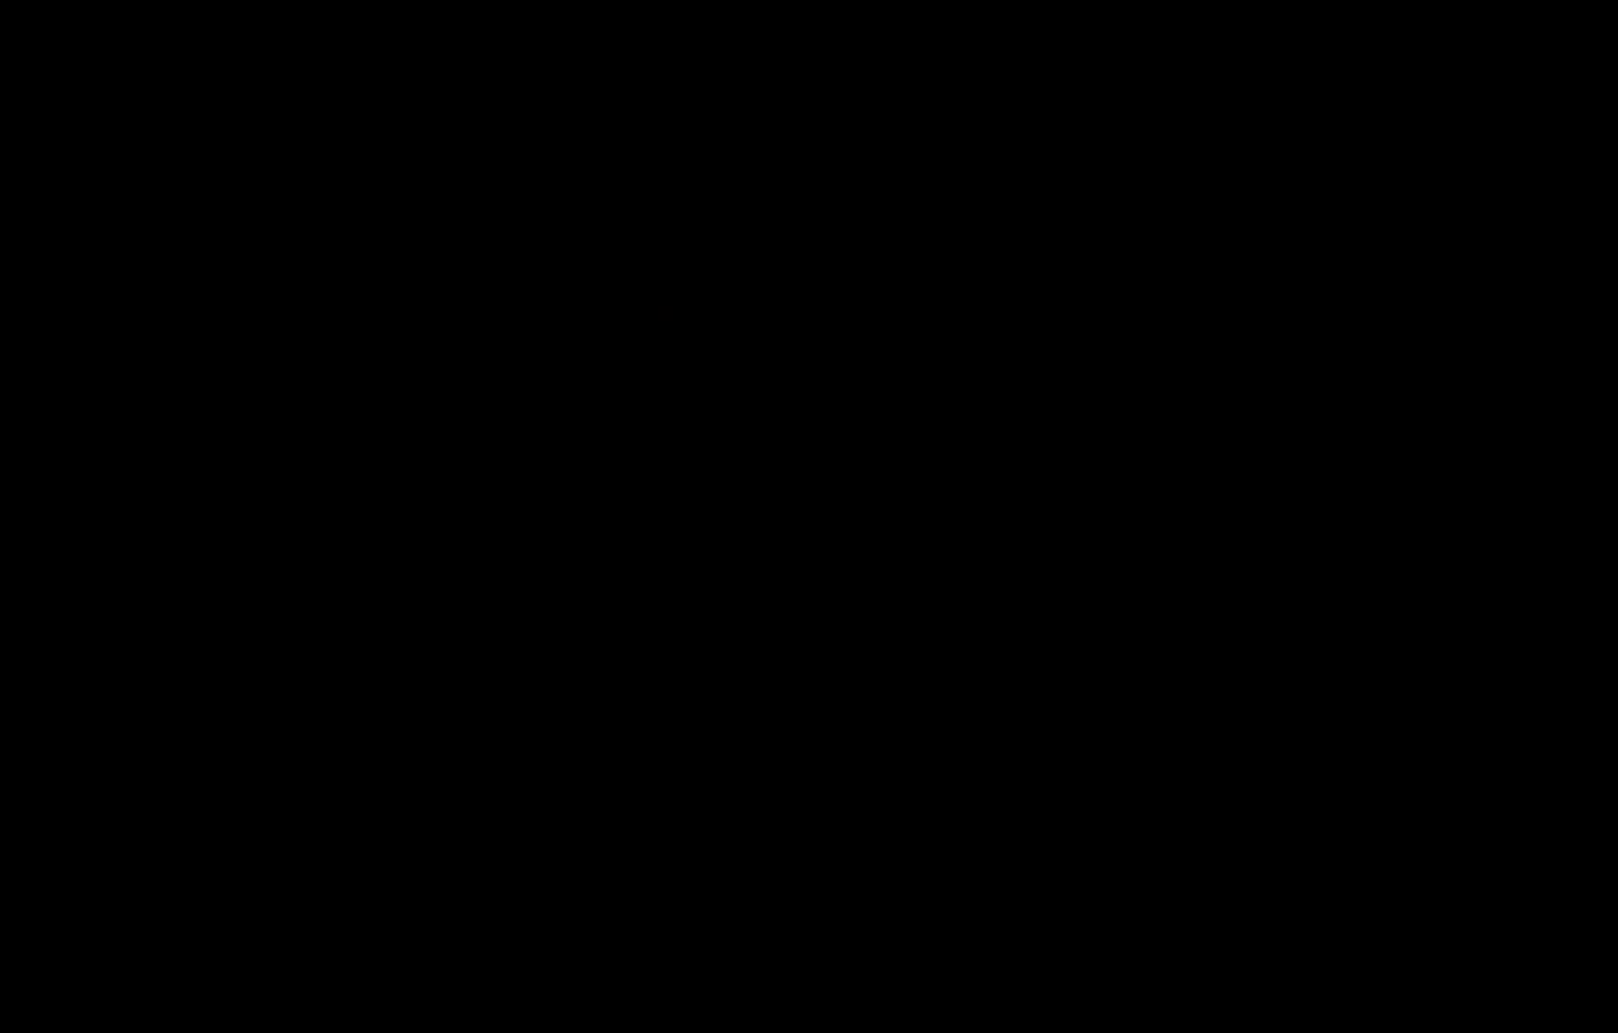